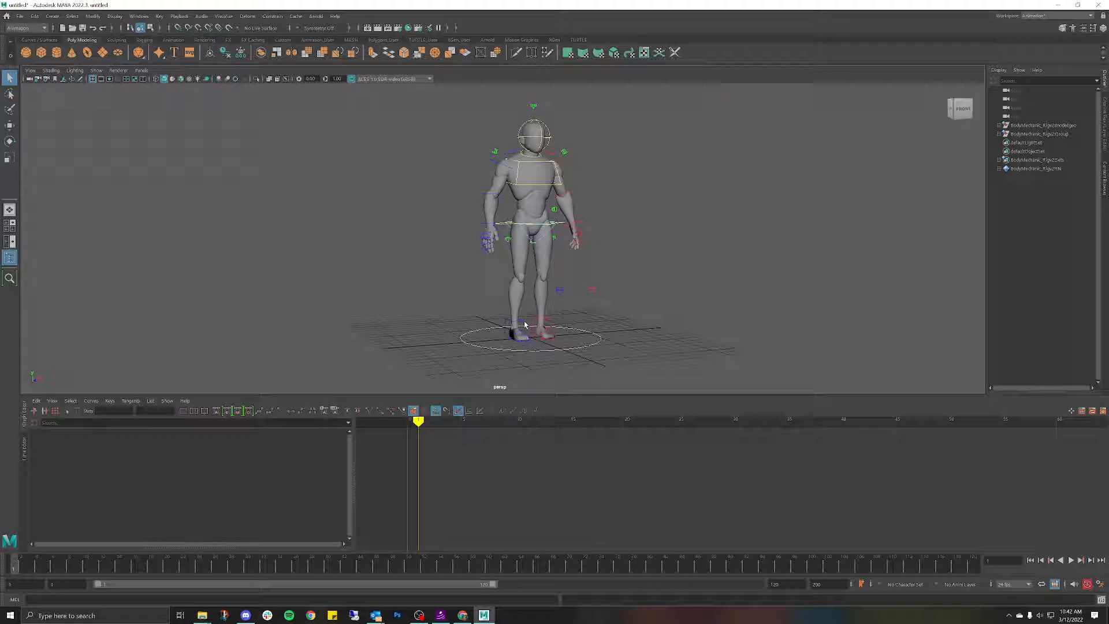
Step: Try rotating the IK control of the character's right foot, undoing the rotation
alt+drag(524, 326, 650, 255)
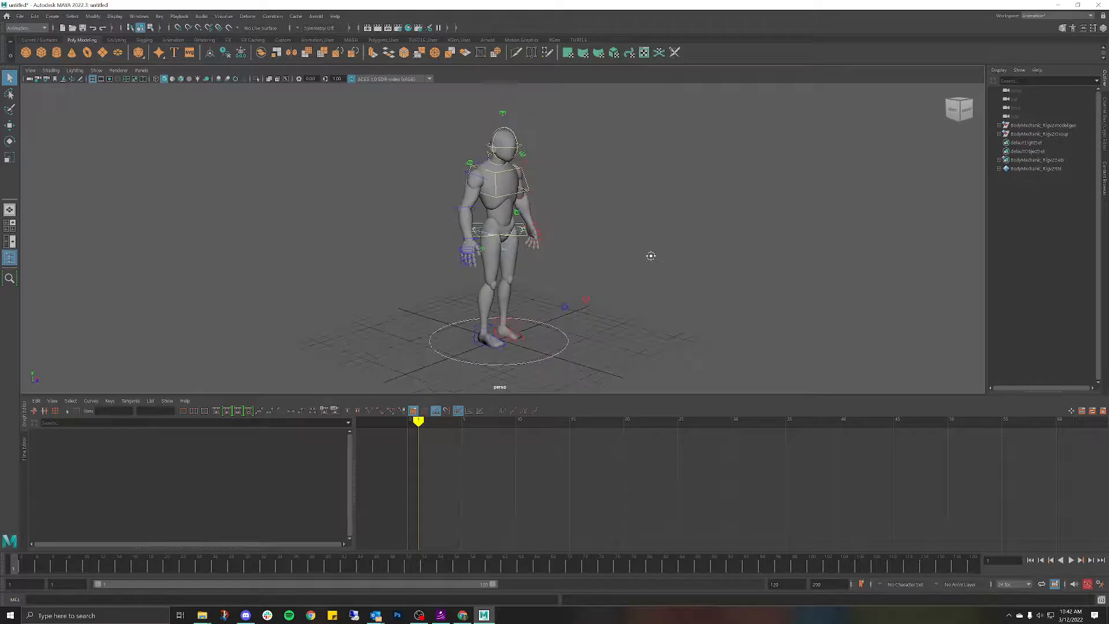
click(494, 328)
key(e)
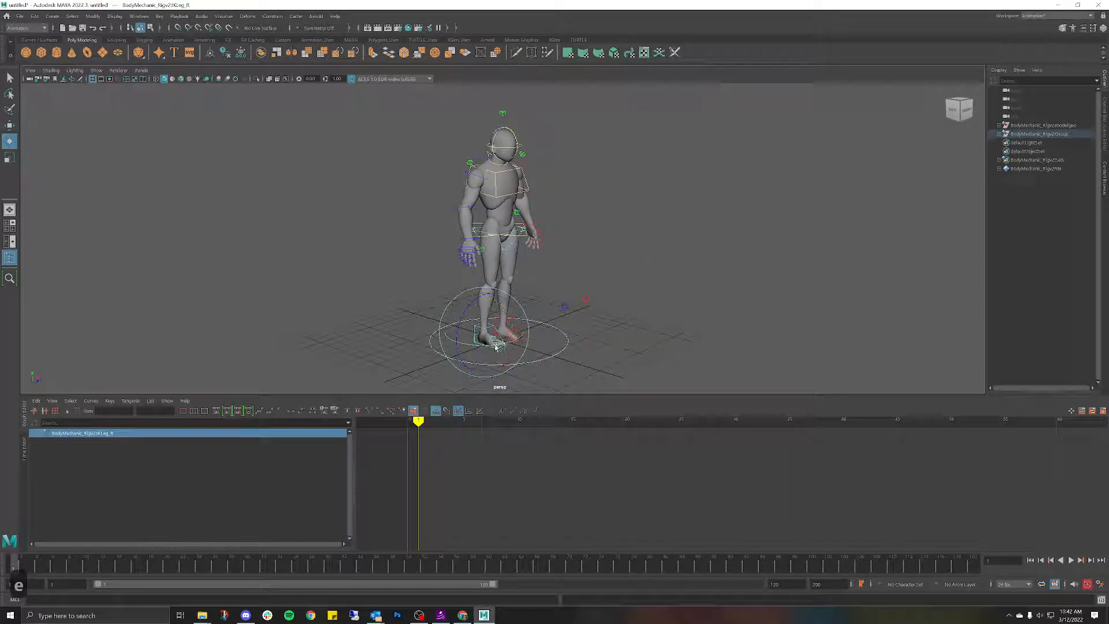
drag(496, 347, 478, 348)
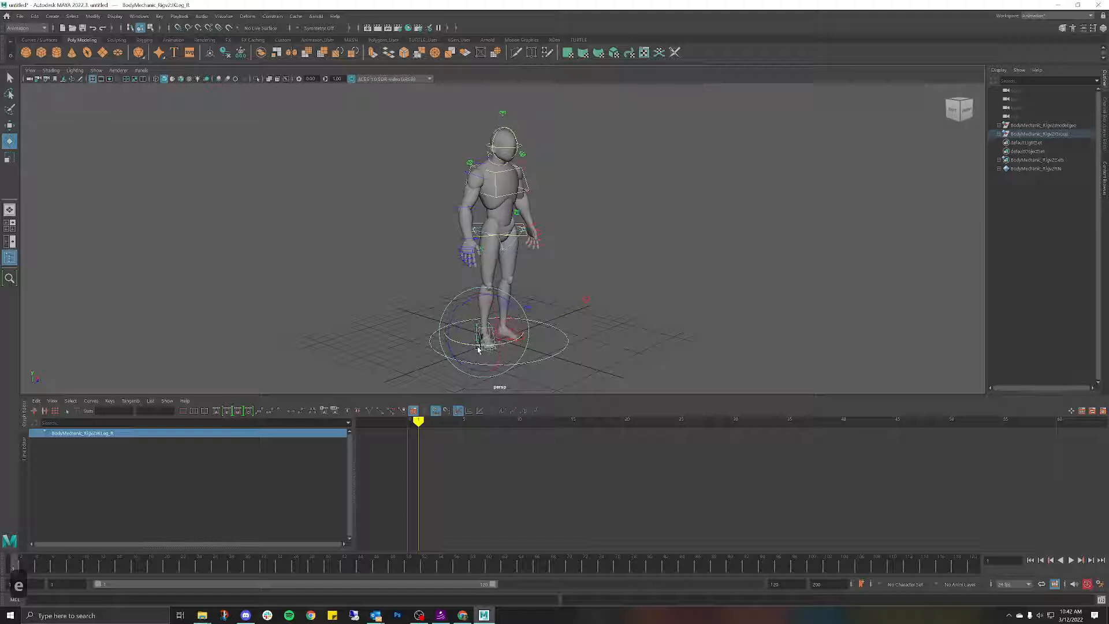
key(ctrl+z)
Step: Try moving and rotating the chest control IKSpine3_M, undoing the changes
mouse_move(595, 289)
alt+mouse_down()
mouse_move(564, 279)
mouse_move(612, 276)
mouse_move(589, 275)
mouse_move(602, 274)
alt+mouse_up()
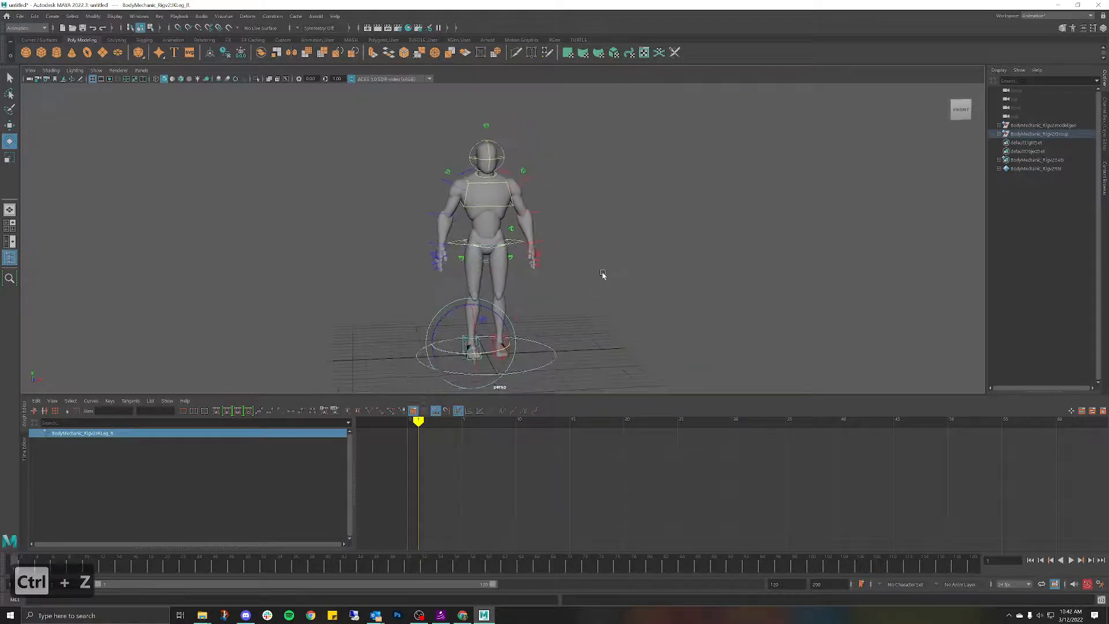
alt+middle_drag(602, 275, 623, 245)
click(633, 217)
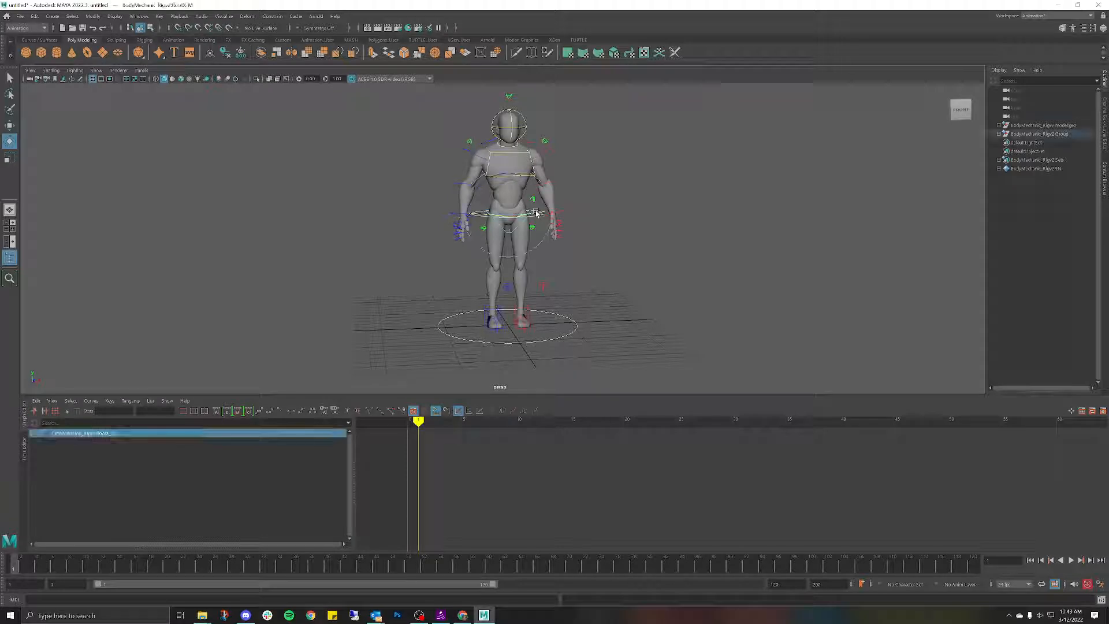
scroll(595, 189, up, 5)
alt+middle_drag(621, 181, 544, 248)
mouse_move(502, 258)
alt+mouse_down()
mouse_move(591, 256)
mouse_move(501, 262)
alt+mouse_up()
click(478, 207)
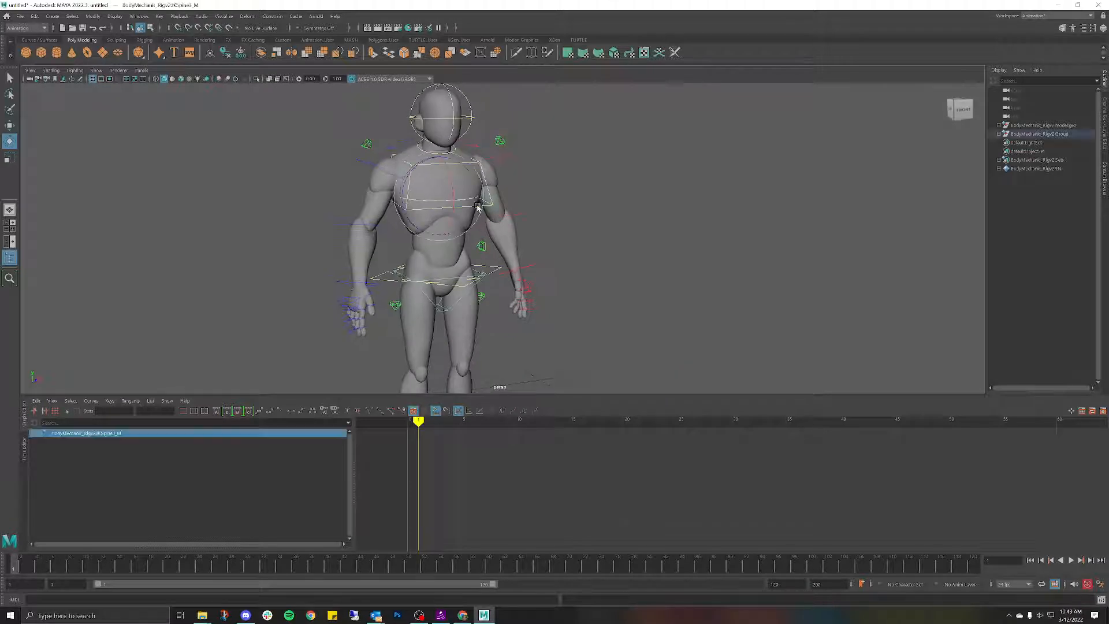
key(w)
mouse_move(463, 209)
mouse_down()
mouse_move(509, 222)
mouse_move(452, 190)
mouse_up()
key(ctrl+z)
key(e)
key(w)
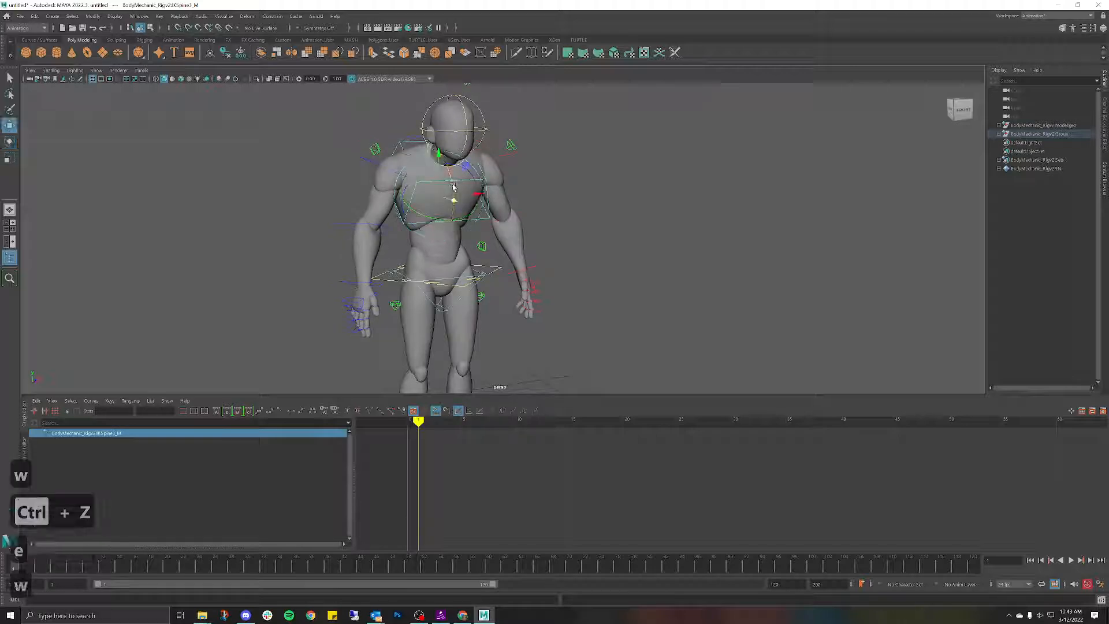
key(ctrl+z)
key(ctrl+z)
Step: Try rotating the character's hip control
click(445, 168)
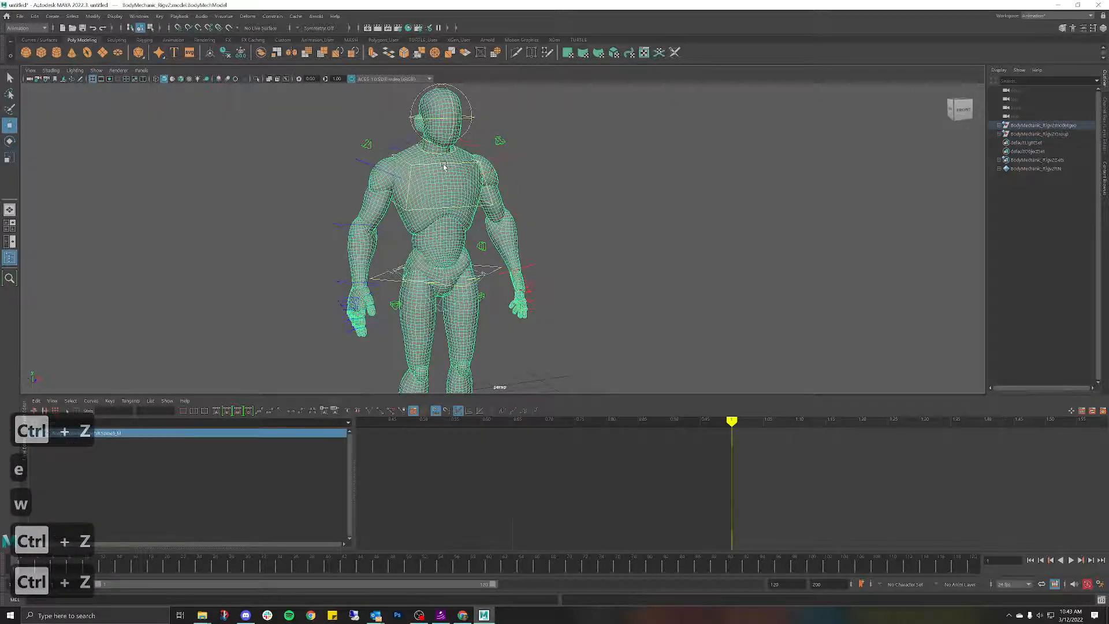
key(e)
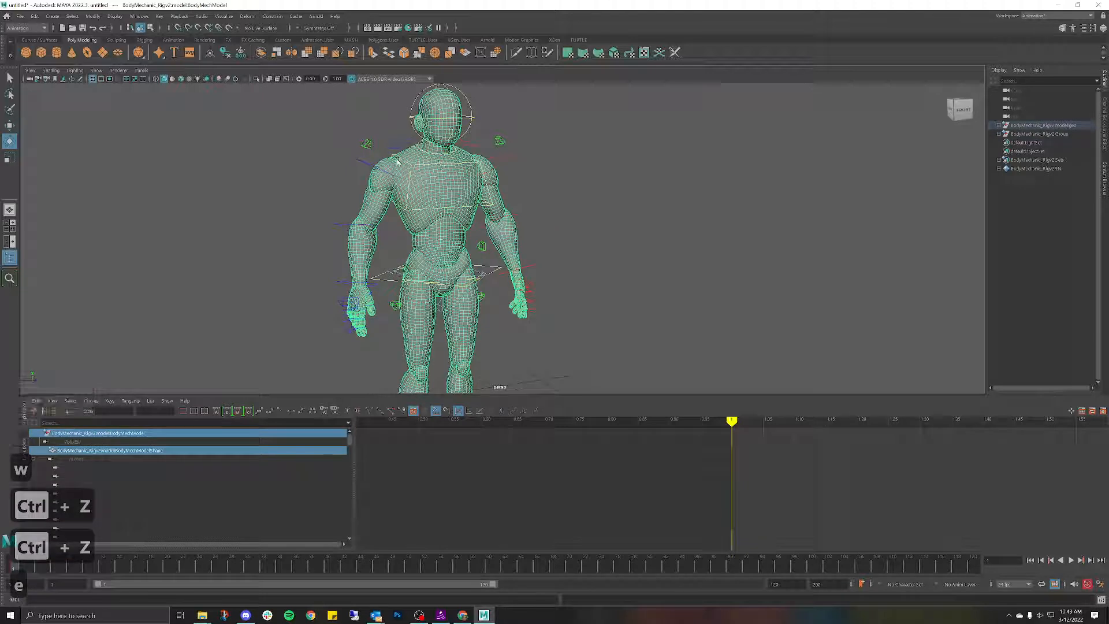
click(407, 167)
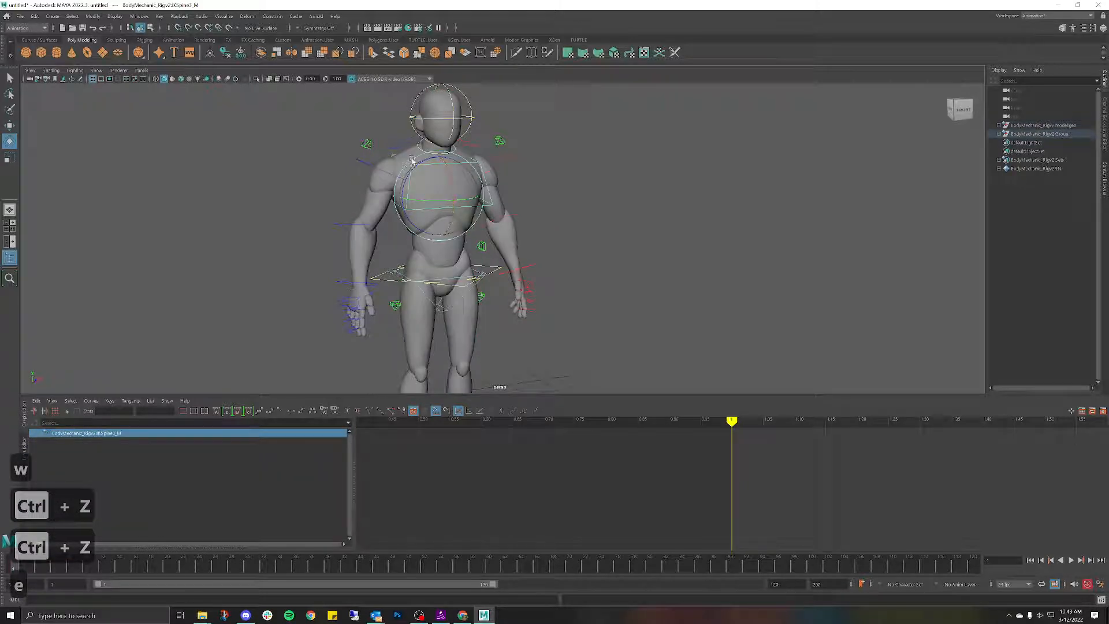
click(384, 286)
click(383, 279)
drag(408, 253, 552, 239)
click(477, 210)
click(589, 241)
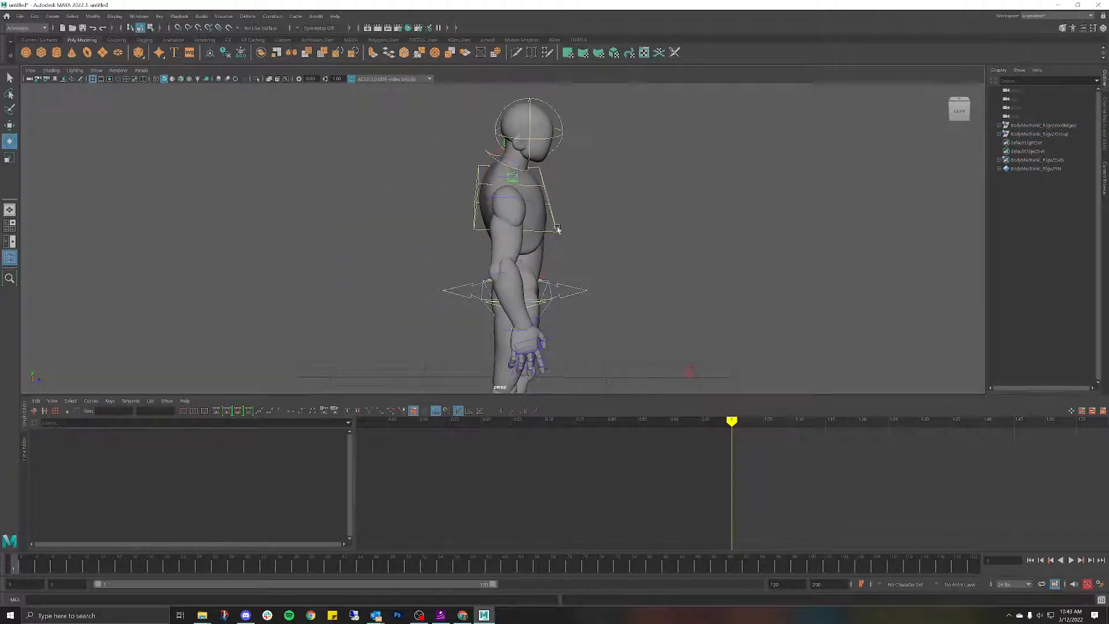
Step: Rotate the chest control IKSpine3_M forward and lower it to bend the upper body
click(556, 224)
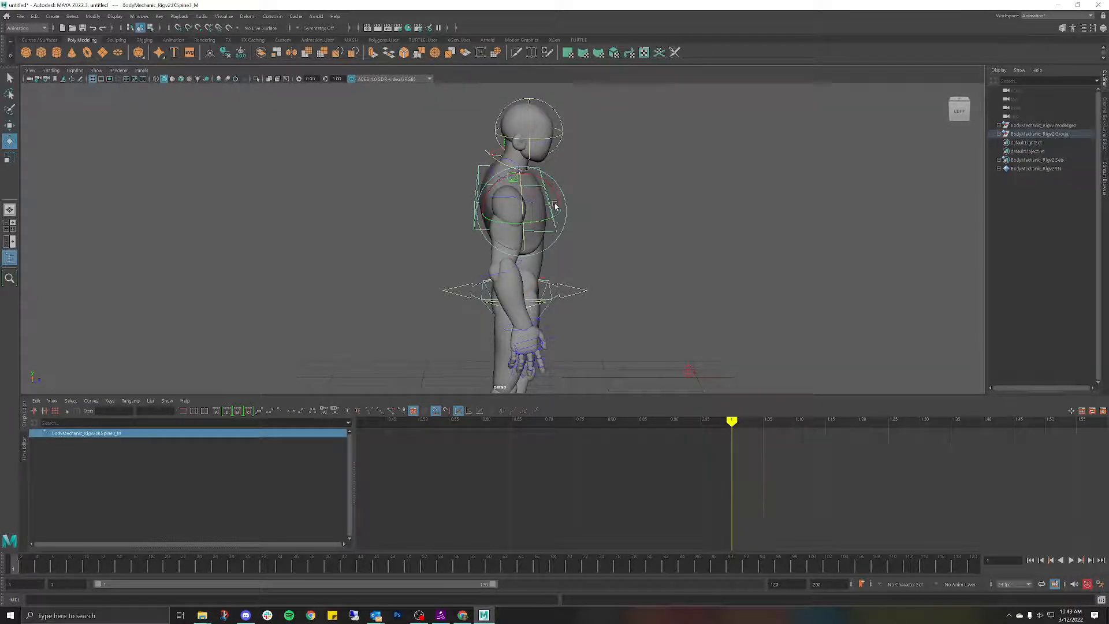
drag(554, 206, 576, 213)
key(w)
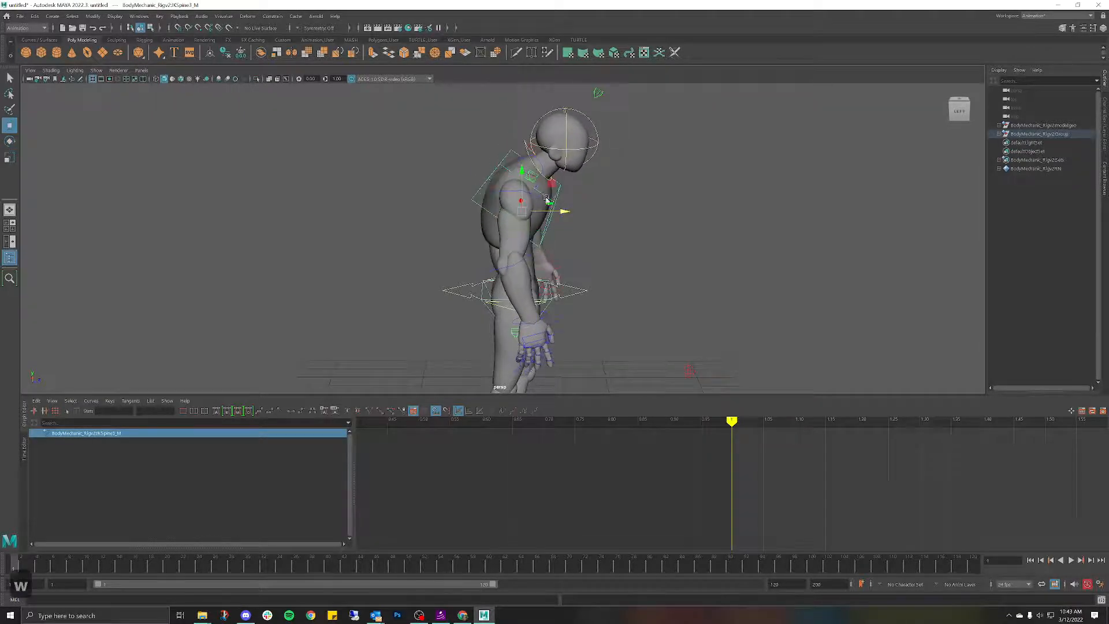
drag(523, 176, 525, 191)
mouse_move(560, 228)
mouse_down()
mouse_move(573, 230)
mouse_move(537, 206)
mouse_move(537, 231)
mouse_move(533, 216)
mouse_move(579, 223)
mouse_move(562, 219)
mouse_up()
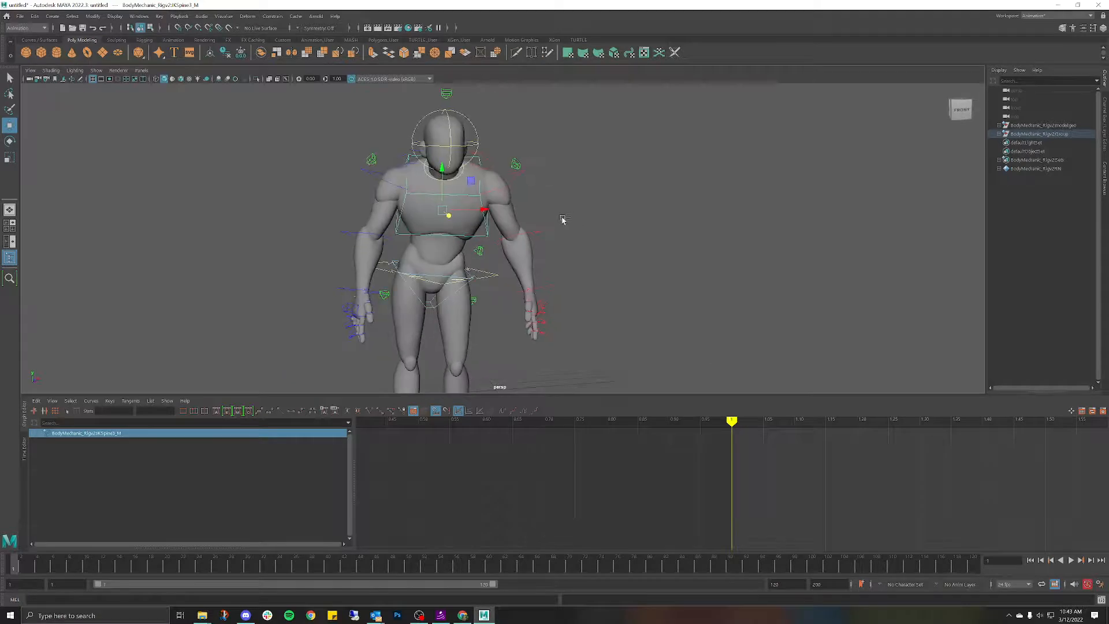
Step: Undo the trial poses on the rig back to the default stance with the body mesh selected
key(ctrl+z)
key(ctrl+z)
key(ctrl+z)
key(ctrl+z)
key(ctrl+z)
key(ctrl+z)
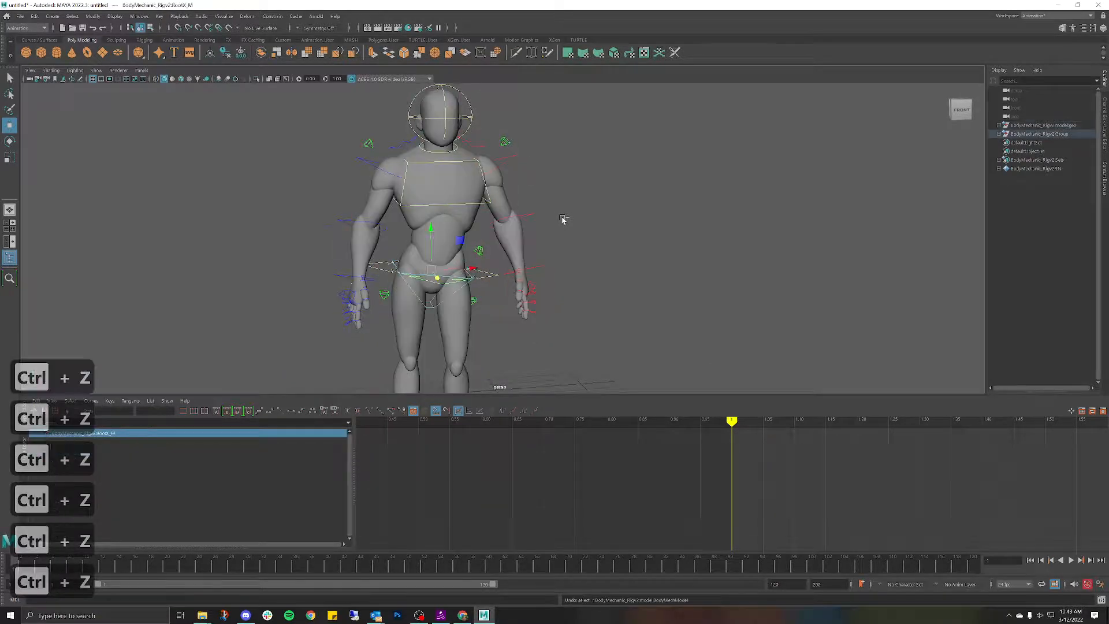
key(ctrl+z)
key(ctrl+z)
key(ctrl+z)
key(ctrl+z)
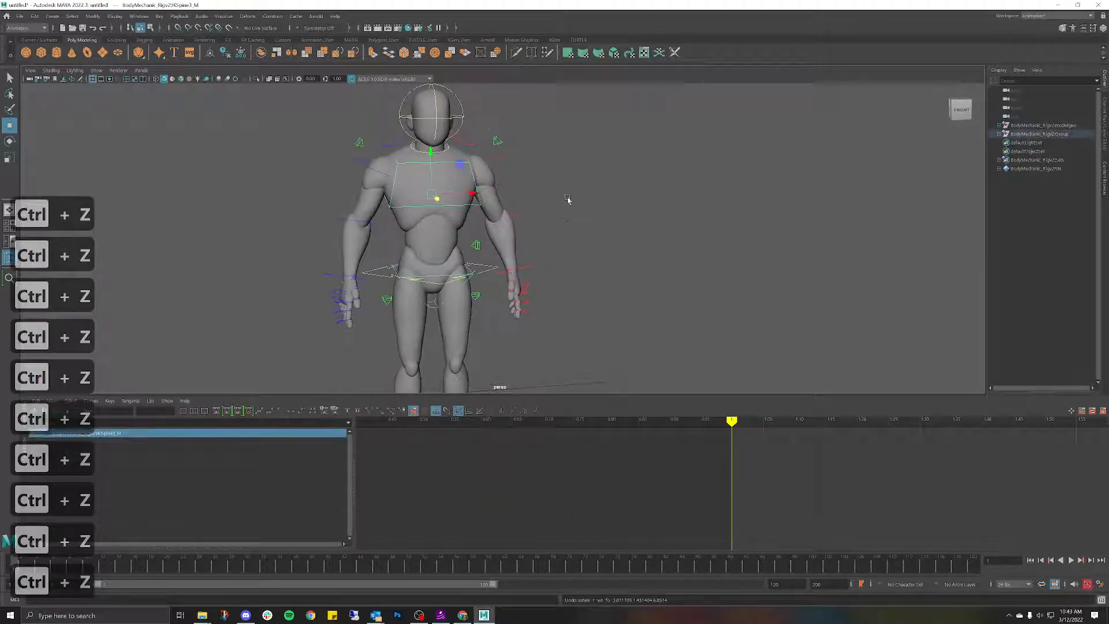
key(ctrl+z)
key(ctrl+z)
key(ctrl+z)
key(ctrl+z)
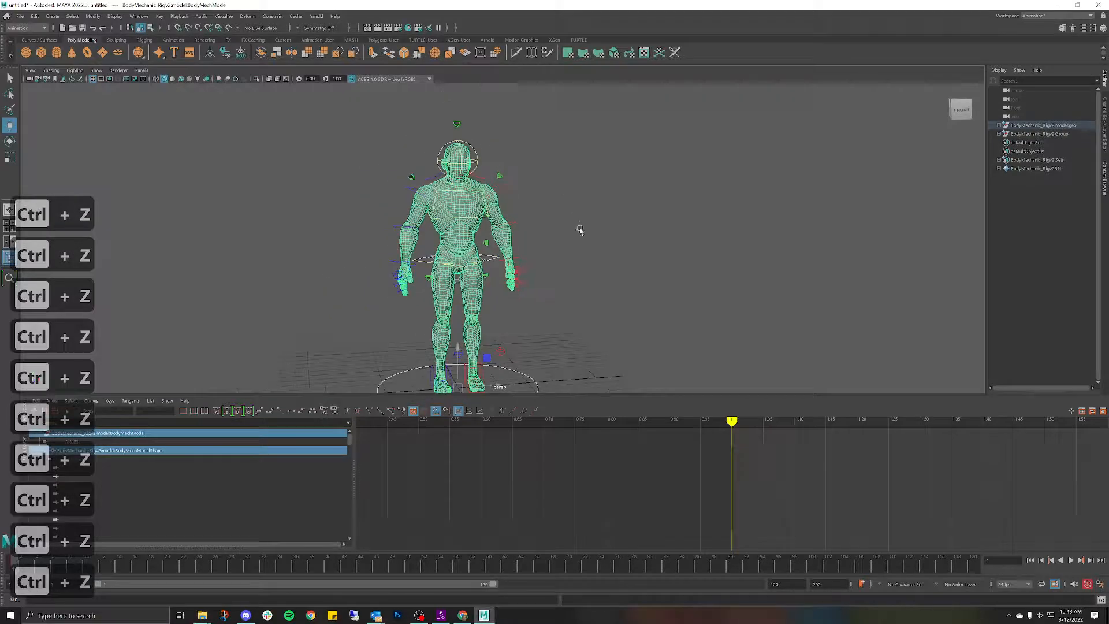
Step: Create a display layer from the selected body mesh and test it by toggling the layer's visibility
alt+middle_drag(579, 229, 662, 189)
mouse_move(662, 189)
alt+mouse_down()
mouse_move(636, 188)
mouse_move(669, 189)
alt+mouse_up()
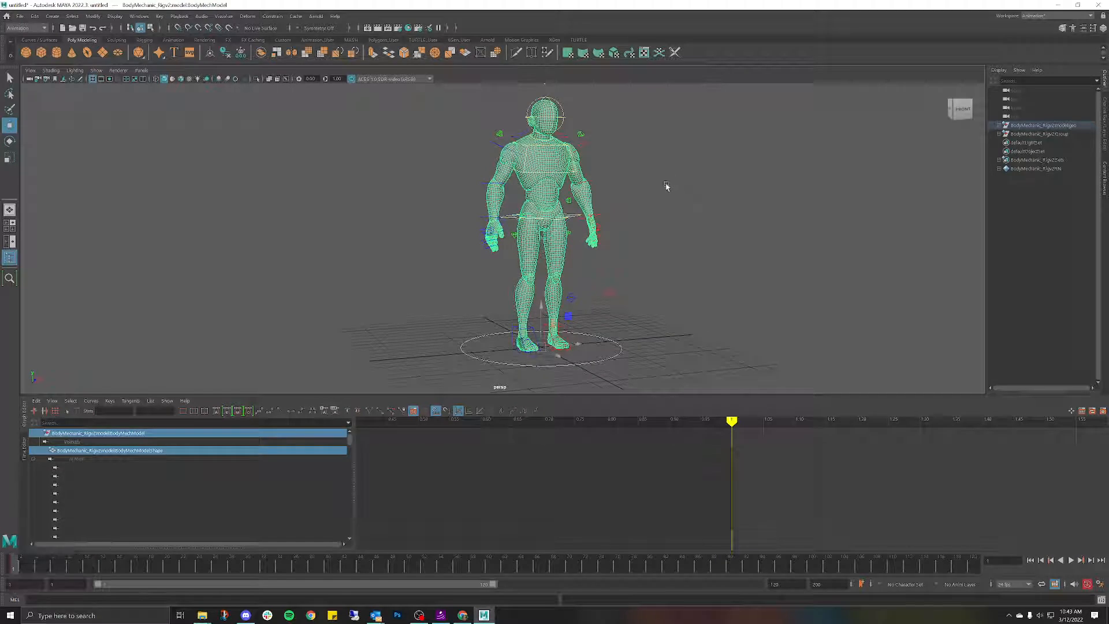
click(1103, 122)
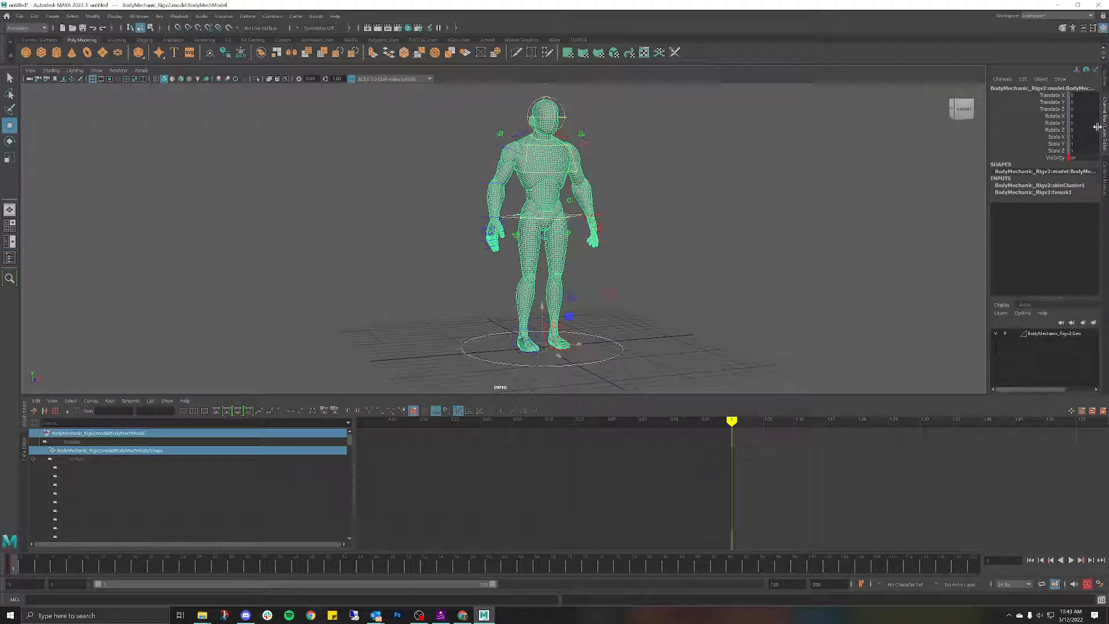
click(1093, 325)
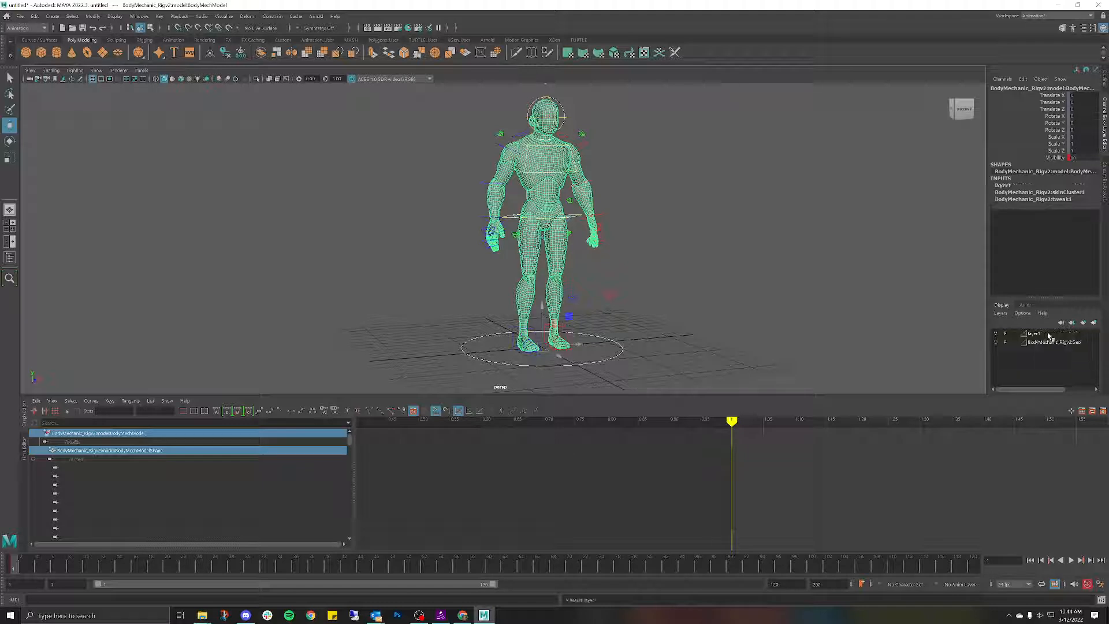
click(998, 334)
click(996, 334)
click(998, 335)
click(998, 335)
click(999, 335)
click(998, 335)
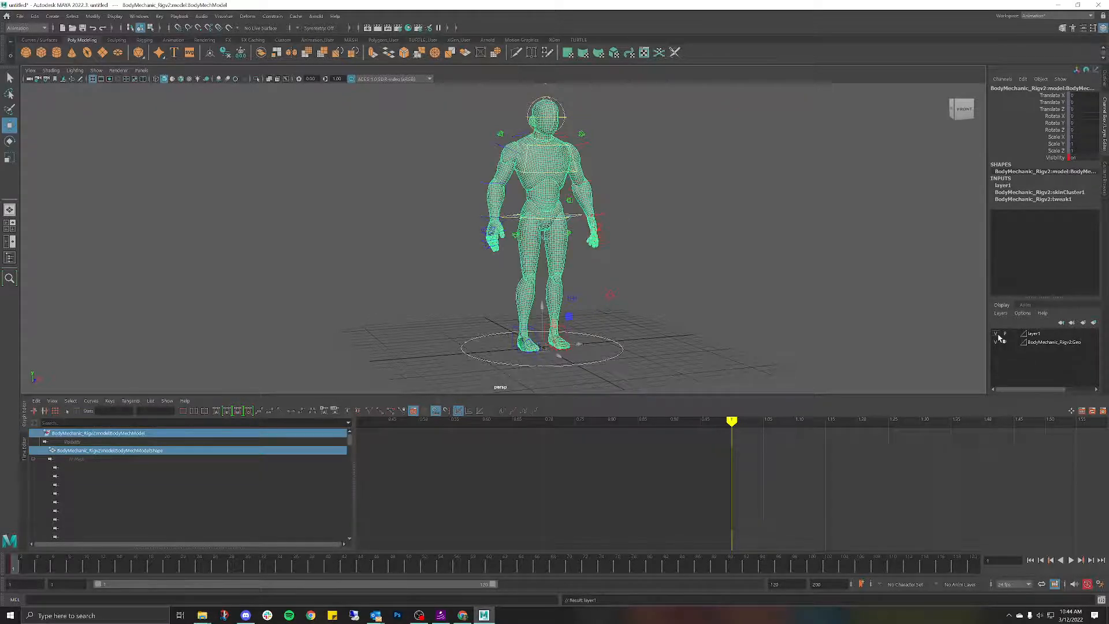
Step: Rename the new display layer to Geo
double_click(1037, 334)
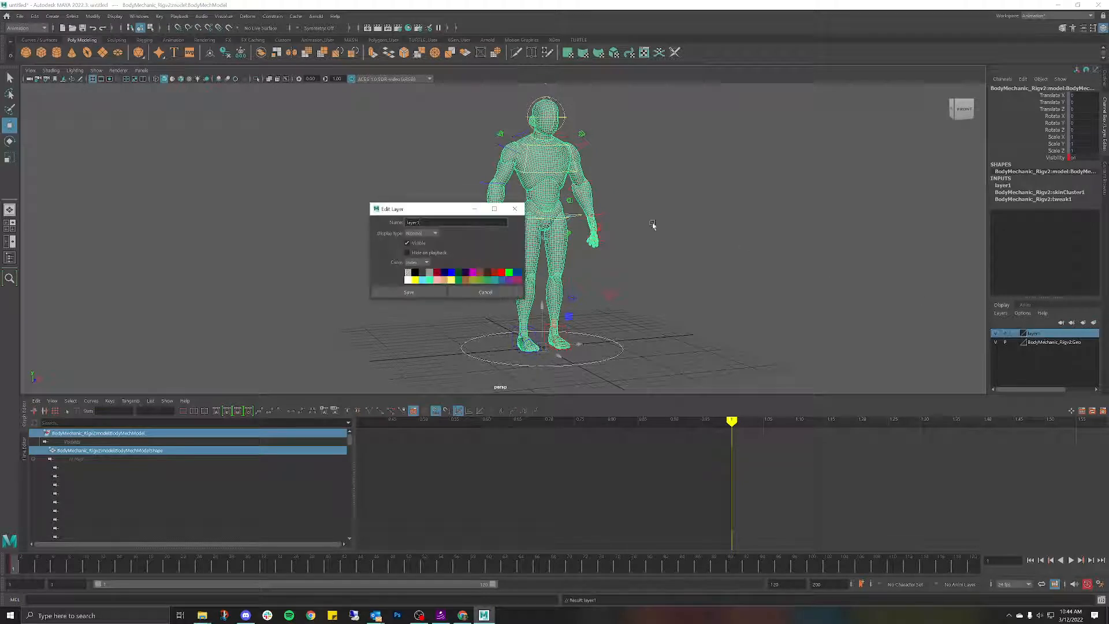
double_click(413, 222)
text(Geo)
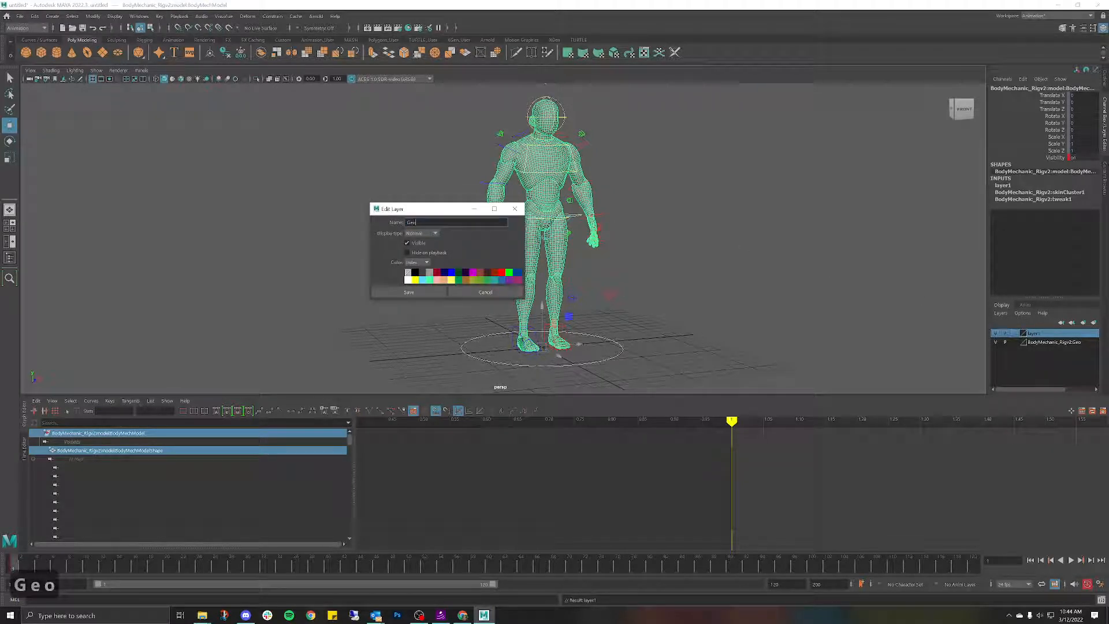
click(405, 291)
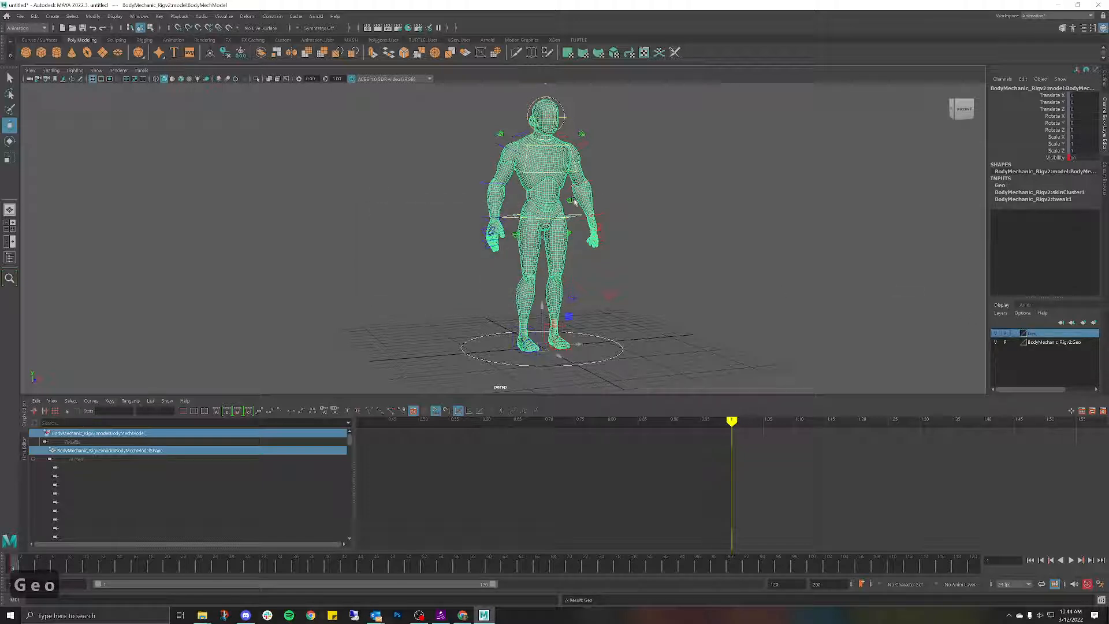
Step: Set the Geo layer's display type to Reference and test that only rig controls can be selected
click(1016, 334)
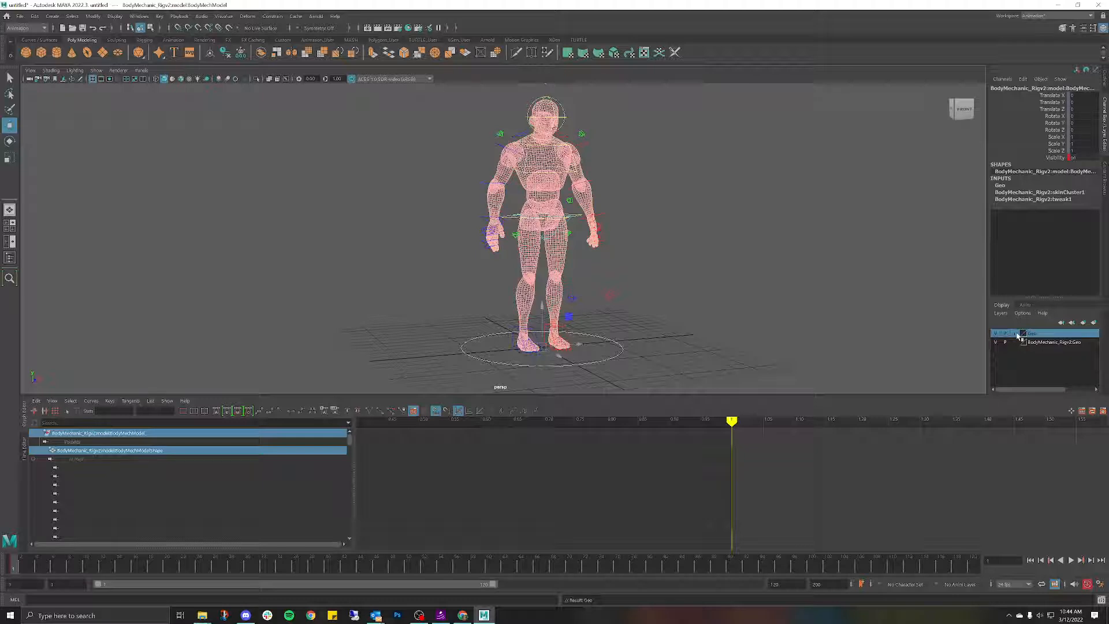
click(1017, 335)
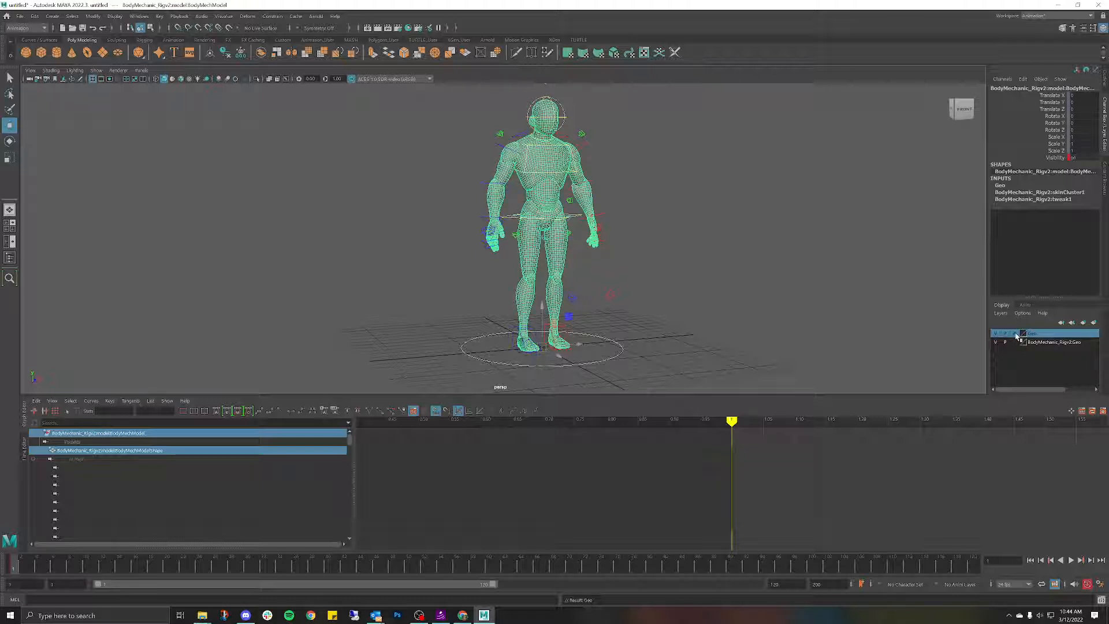
click(680, 211)
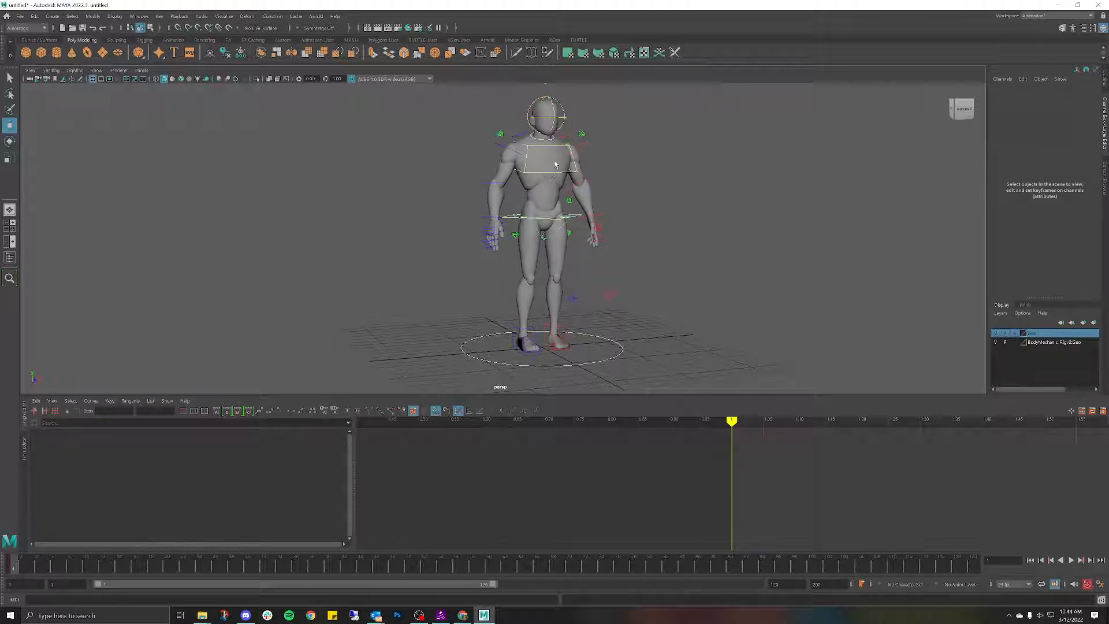
click(546, 119)
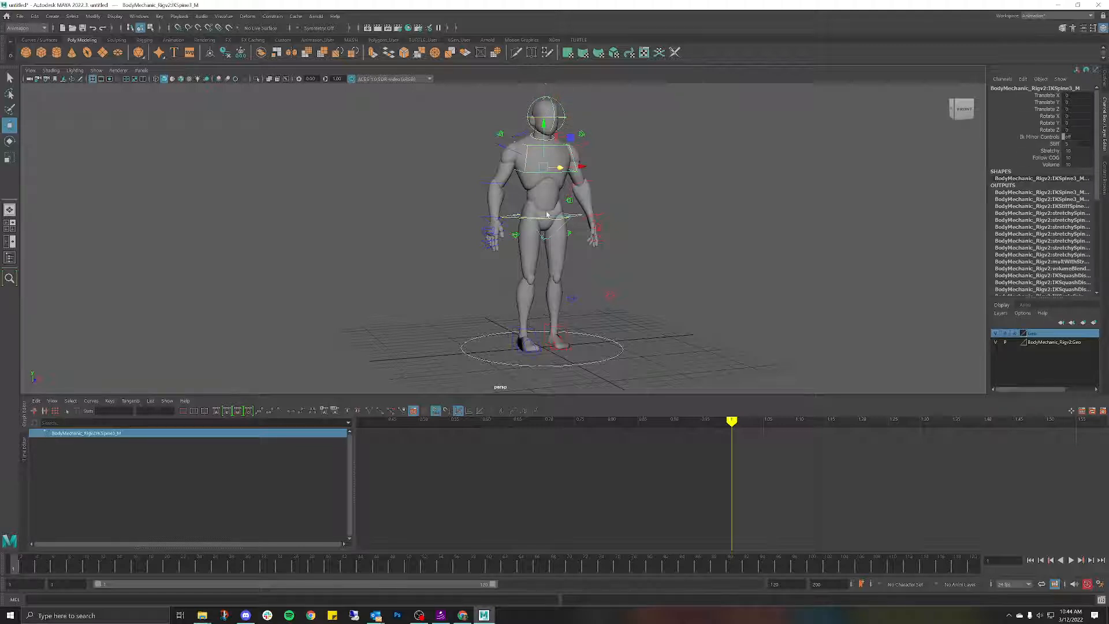
click(565, 293)
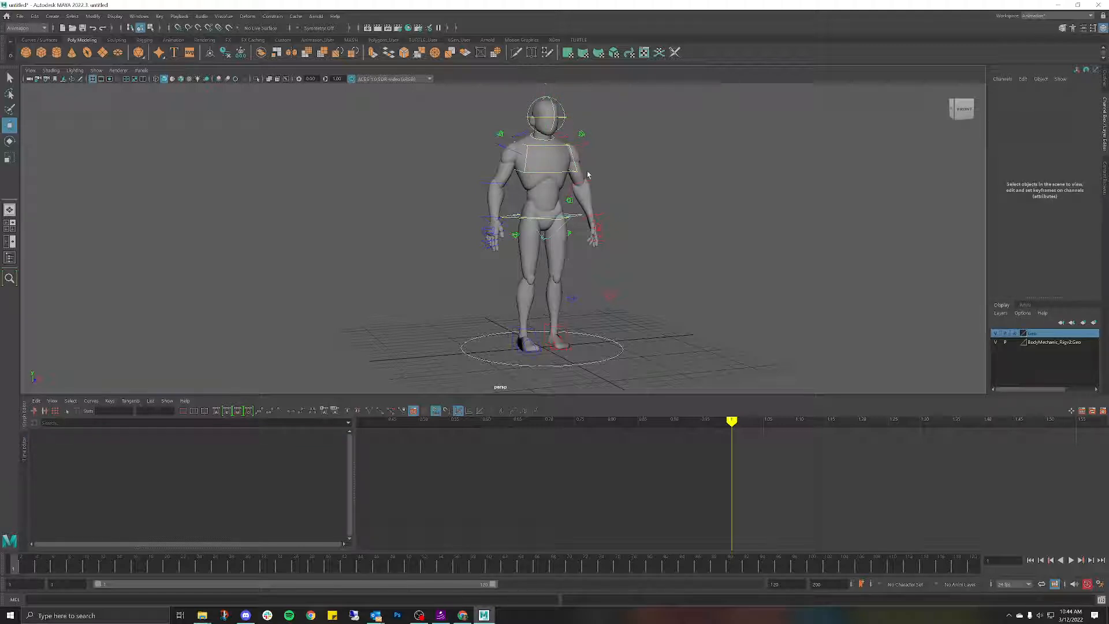
Step: Try raising the chest control IKSpine3_M to stretch the torso, undoing the move
alt+drag(667, 173, 681, 166)
alt+middle_drag(681, 166, 698, 188)
scroll(698, 188, up, 5)
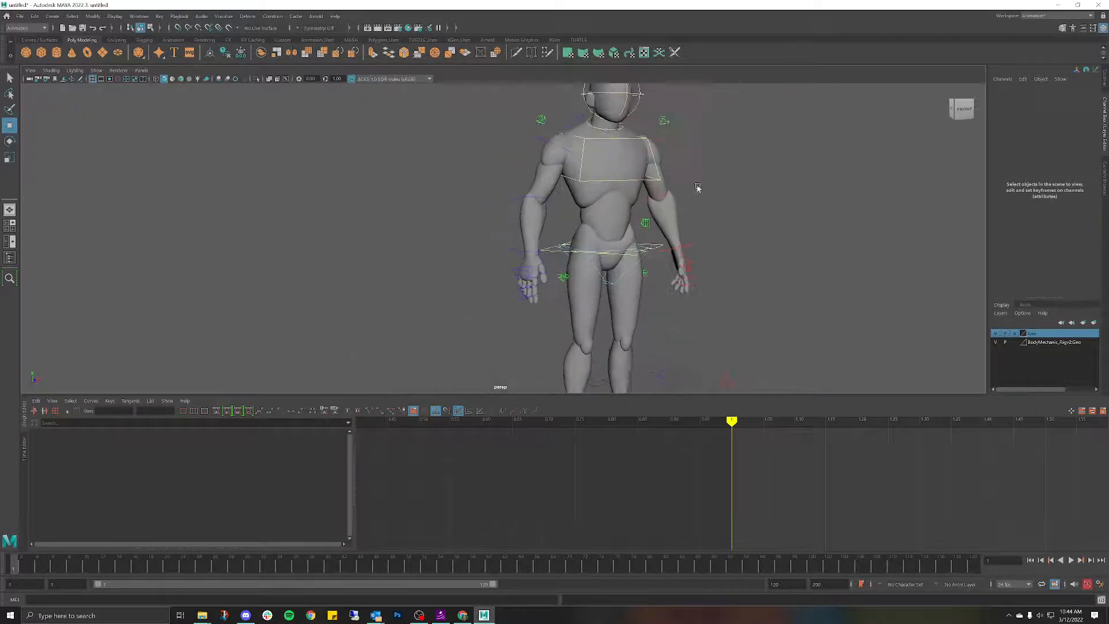
alt+drag(729, 173, 631, 168)
click(679, 174)
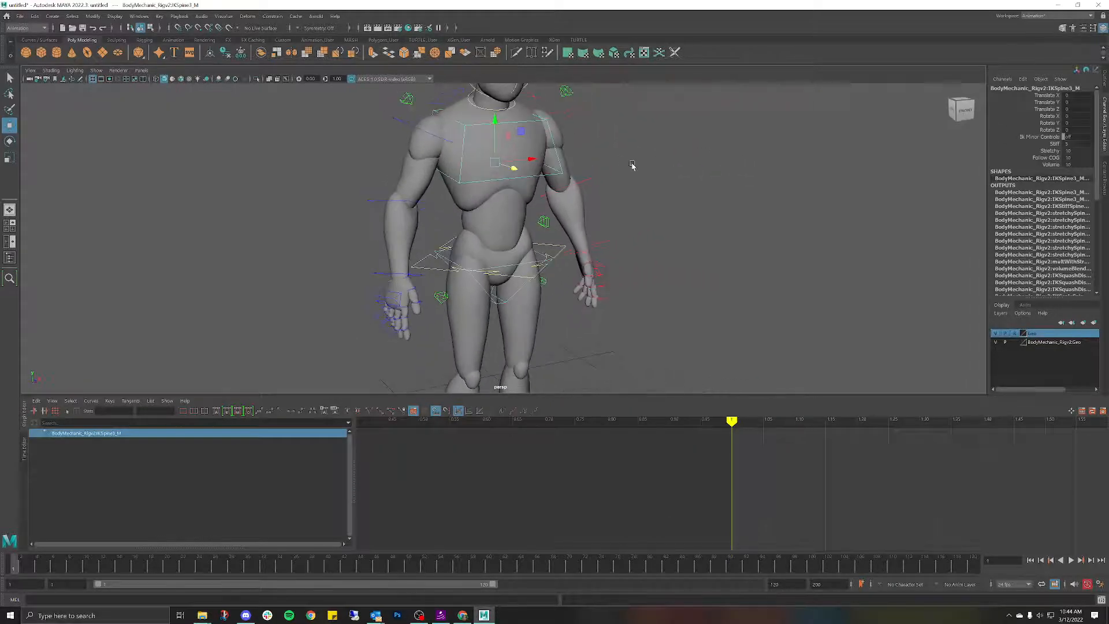
drag(495, 123, 470, 27)
scroll(521, 151, down, 1)
scroll(522, 150, down, 3)
alt+middle_drag(535, 148, 529, 160)
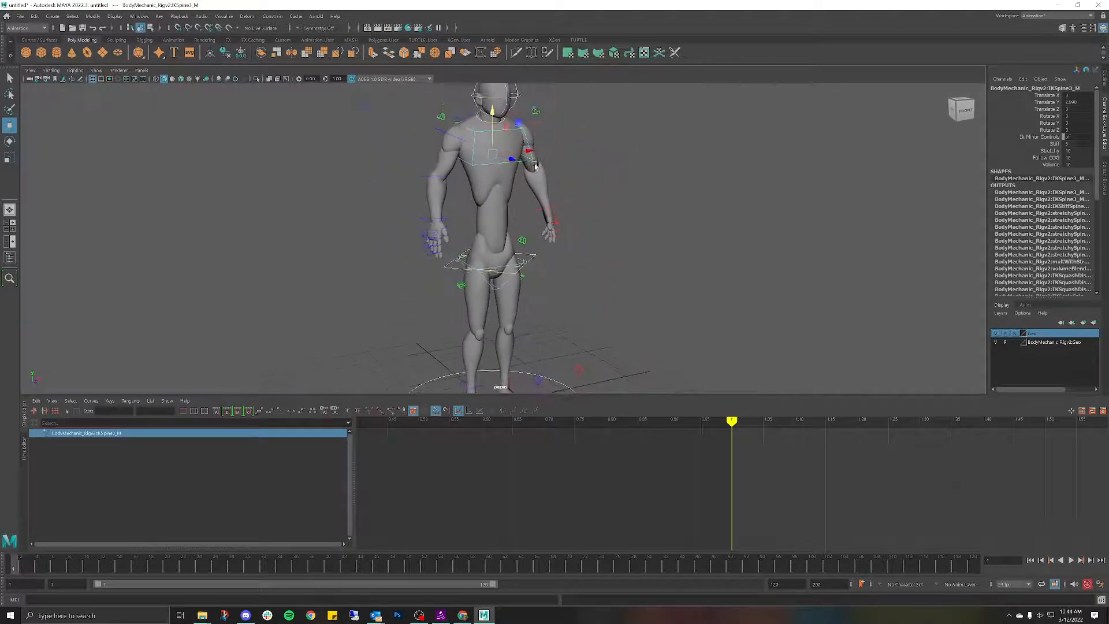
drag(527, 152, 529, 185)
key(ctrl+z)
key(ctrl+z)
key(ctrl+z)
scroll(577, 202, down, 2)
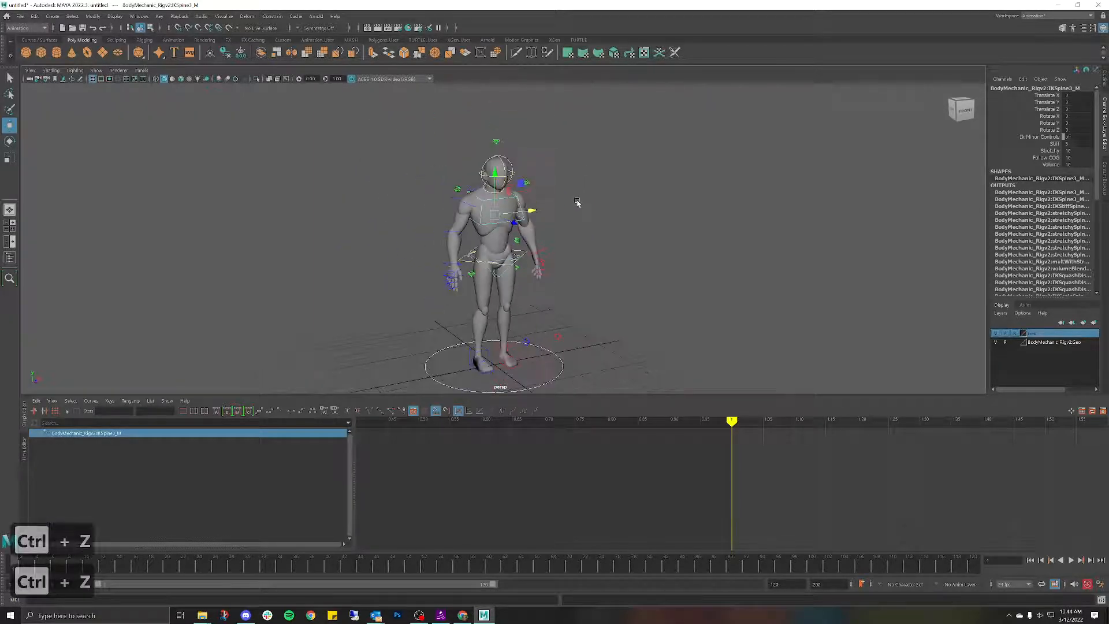
scroll(577, 202, up, 4)
alt+middle_drag(636, 188, 591, 205)
scroll(559, 179, down, 1)
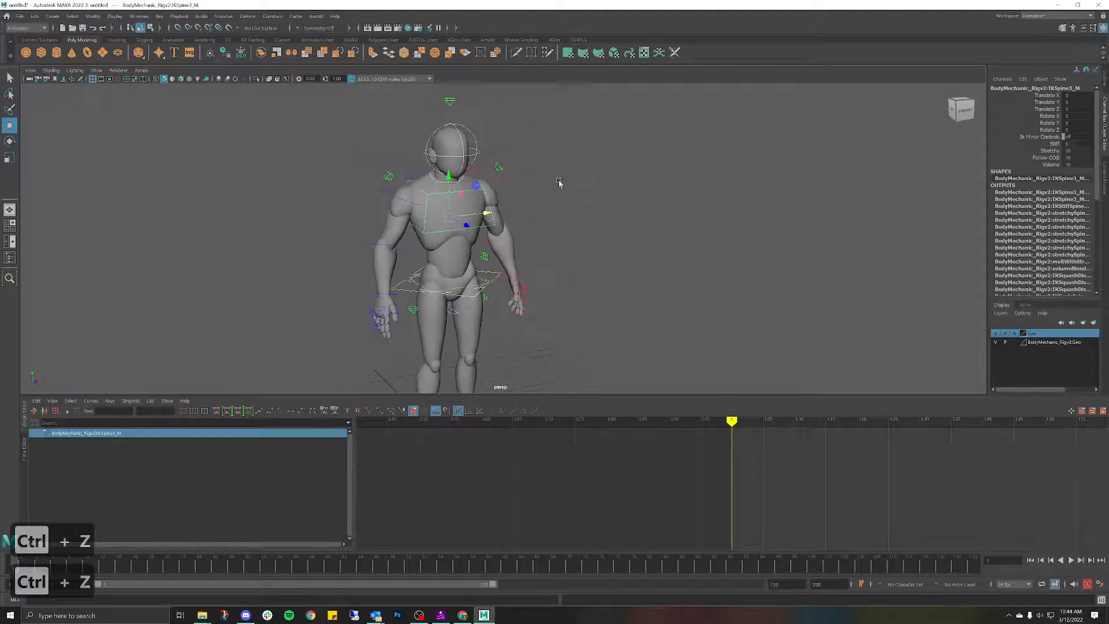
mouse_move(573, 184)
alt+mouse_down()
mouse_move(589, 188)
mouse_move(568, 185)
alt+mouse_up()
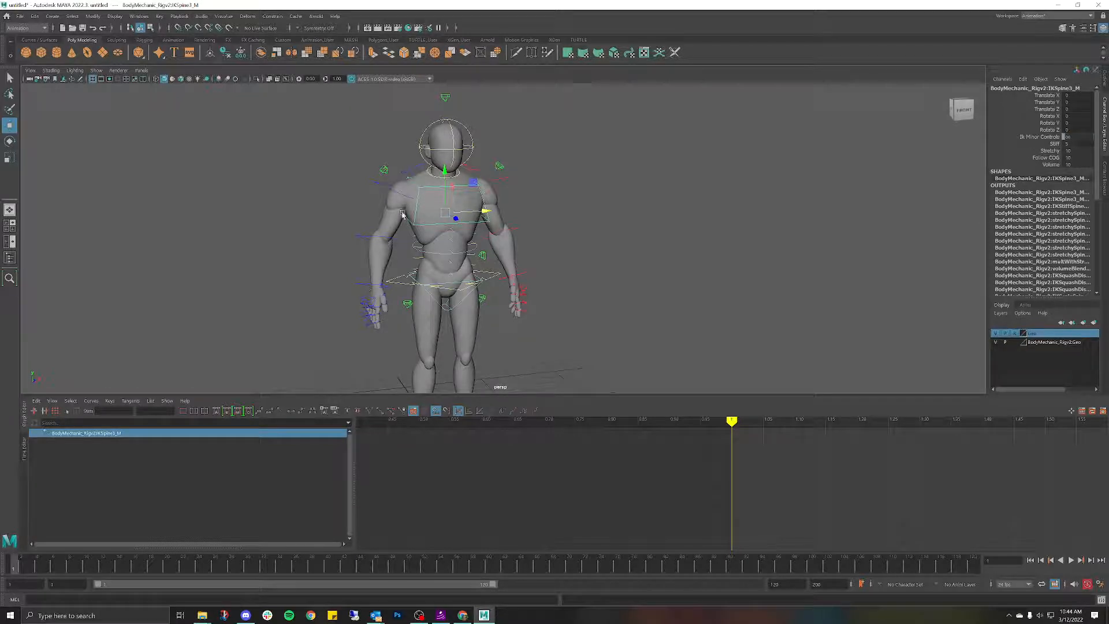
Step: Try bending the torso forward by rotating the chest control IKSpine3_M
mouse_move(544, 241)
alt+mouse_down()
mouse_move(569, 240)
mouse_move(542, 249)
alt+mouse_up()
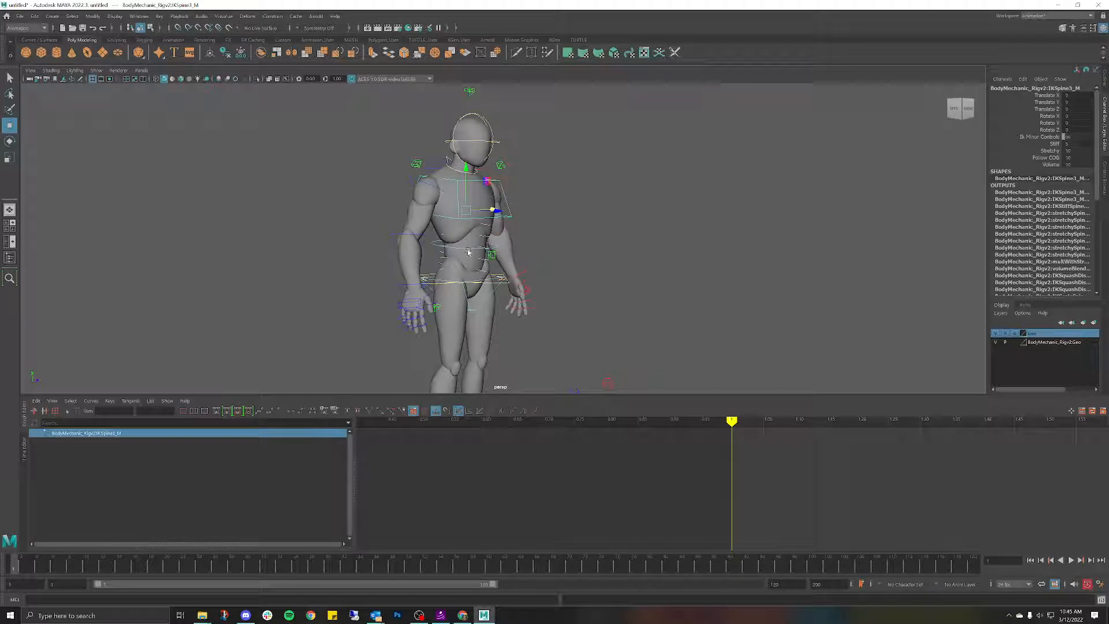
click(468, 251)
click(467, 251)
alt+drag(567, 240, 529, 217)
click(523, 197)
key(e)
click(528, 265)
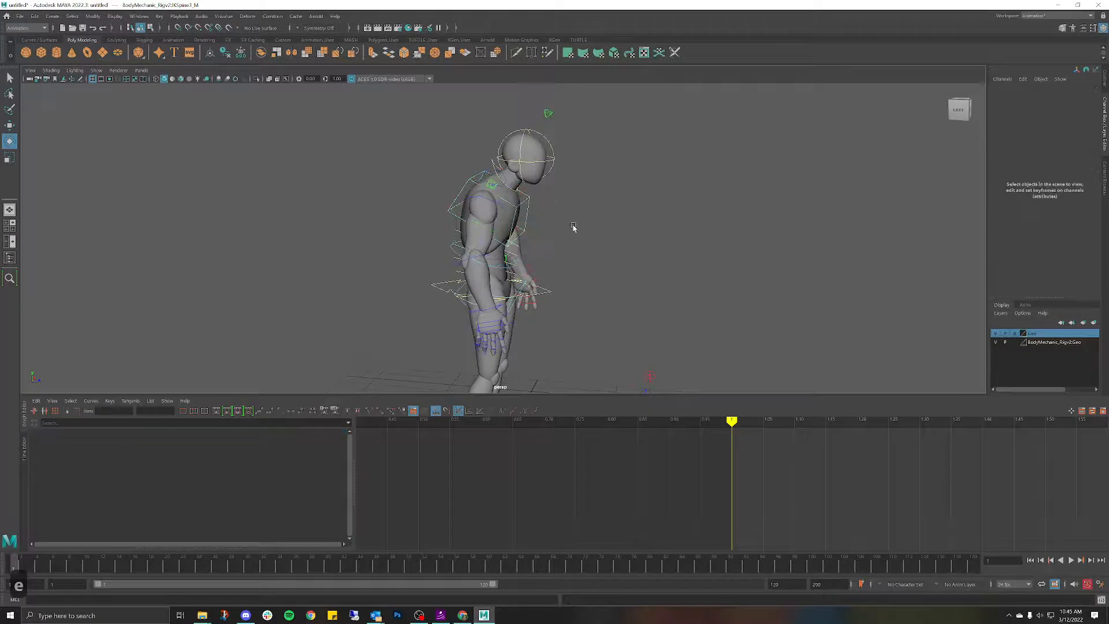
Step: Try moving the mid-spine control IKSpine2_M, then undo the spine edits back to the upright pose
key(w)
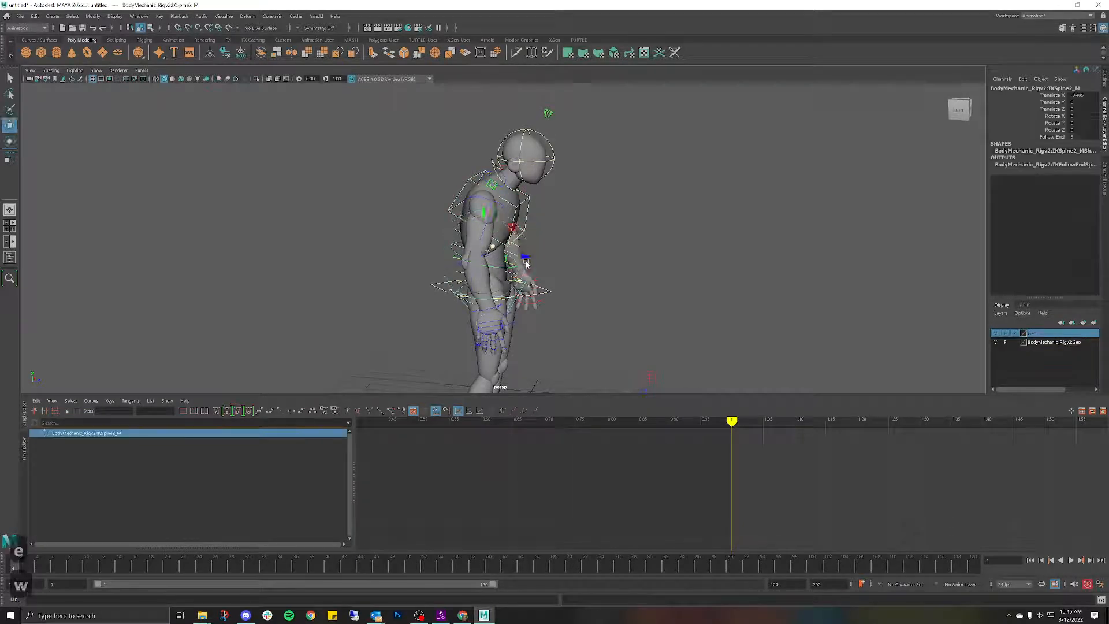
drag(529, 258, 604, 210)
key(ctrl+z)
key(ctrl+z)
key(ctrl+z)
key(ctrl+z)
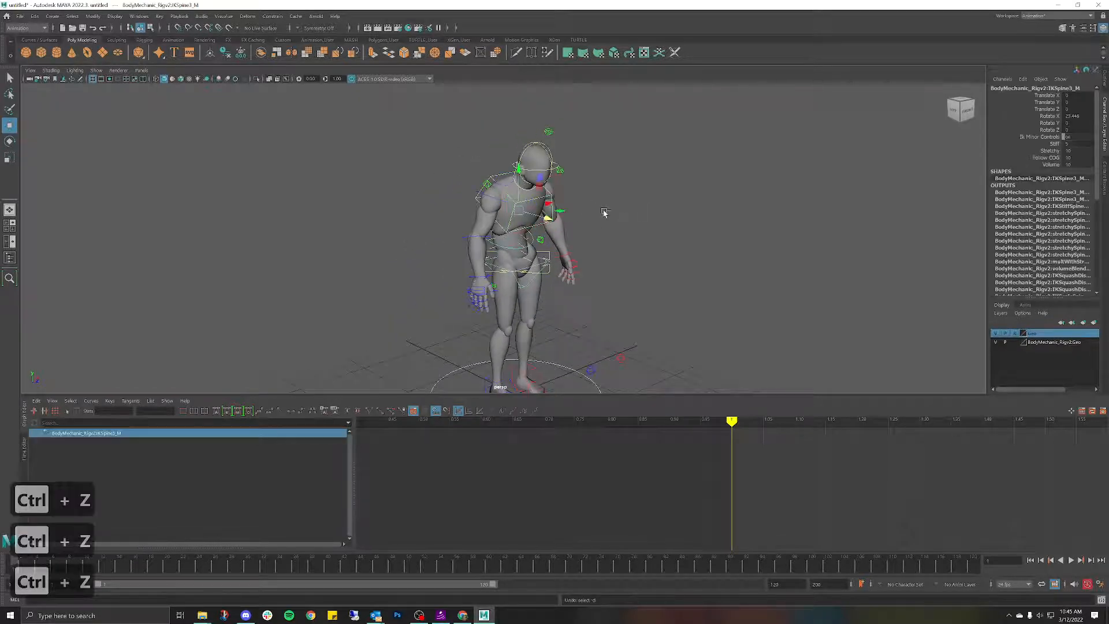
key(ctrl+z)
key(ctrl+z)
click(627, 209)
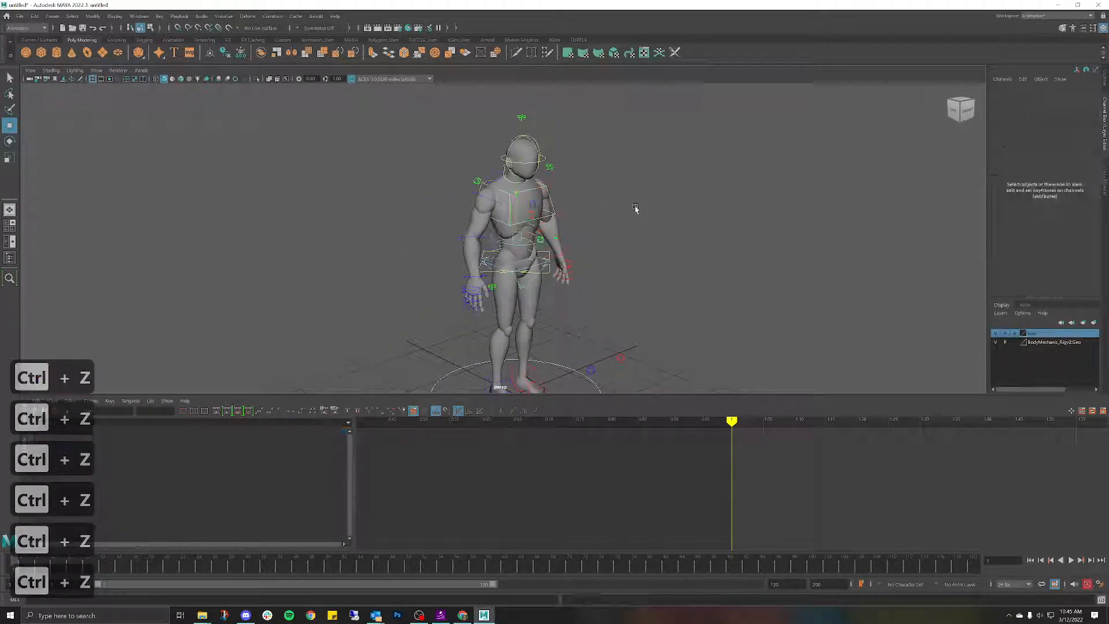
Step: Inspect the chest control IKSpine3_M and the spine's FK/IK switch FKIKSpine_M
alt+drag(548, 228, 527, 203)
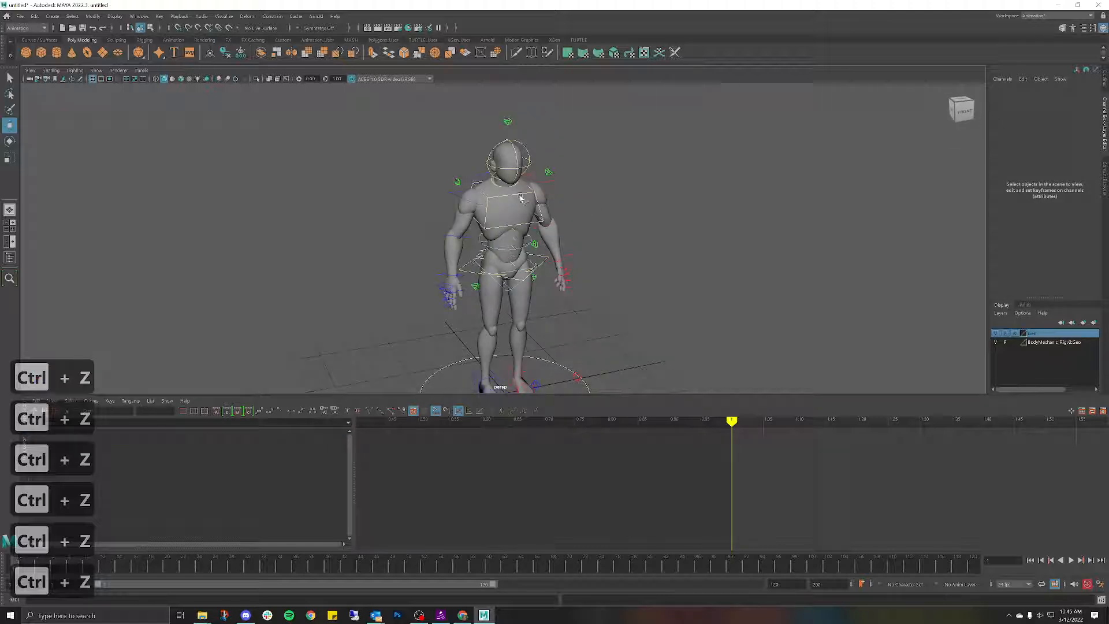
click(518, 198)
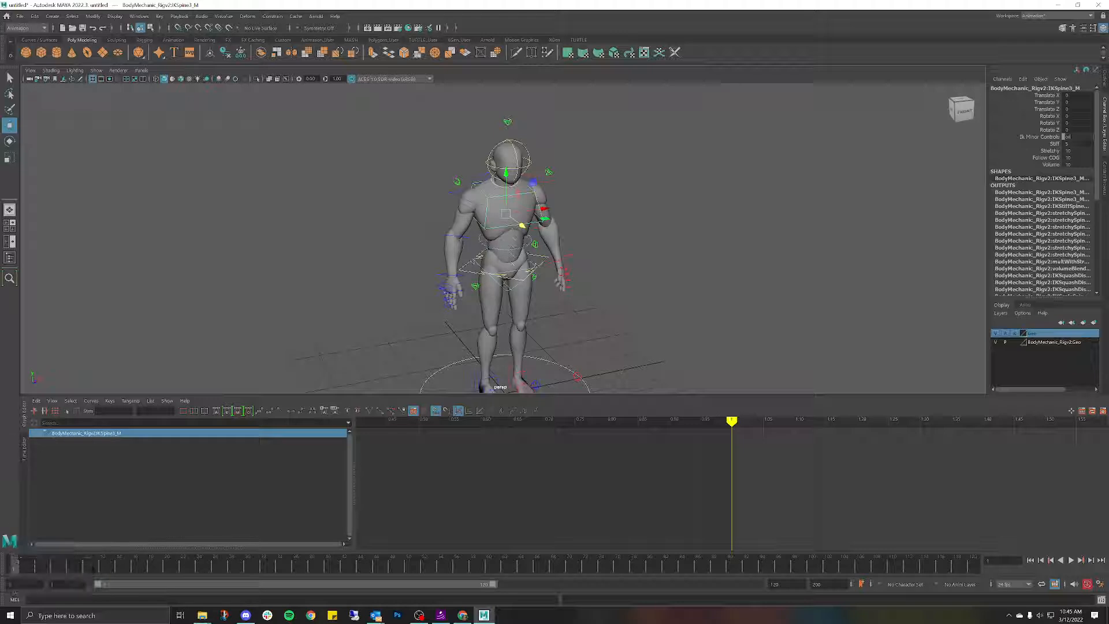
click(773, 251)
scroll(733, 242, up, 4)
alt+middle_drag(685, 239, 735, 178)
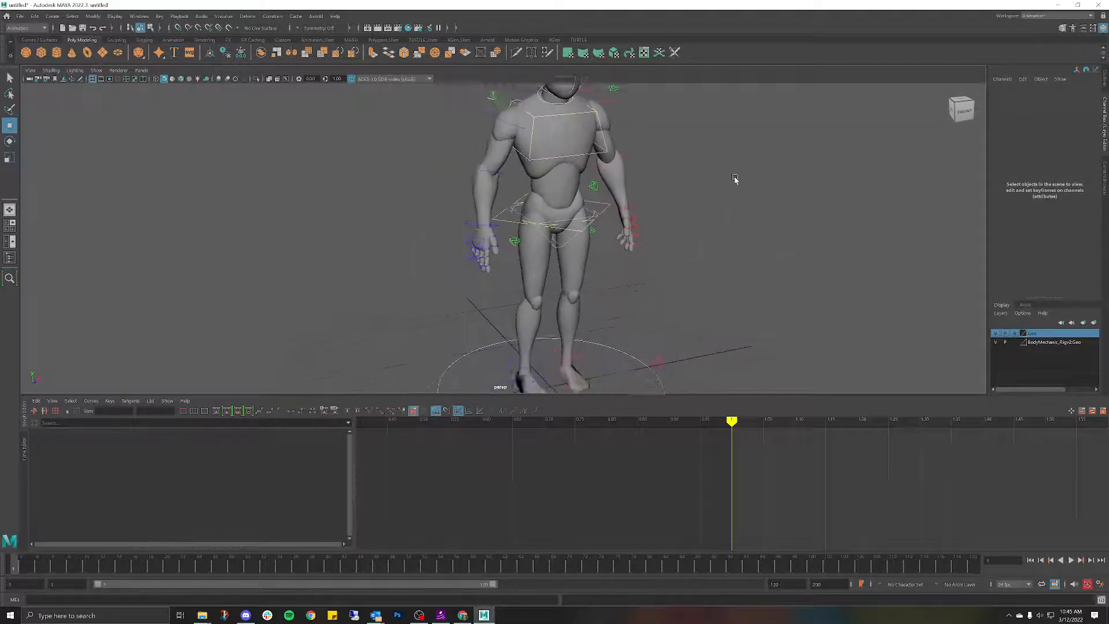
mouse_move(742, 177)
alt+mouse_down()
mouse_move(705, 172)
mouse_move(730, 174)
alt+mouse_up()
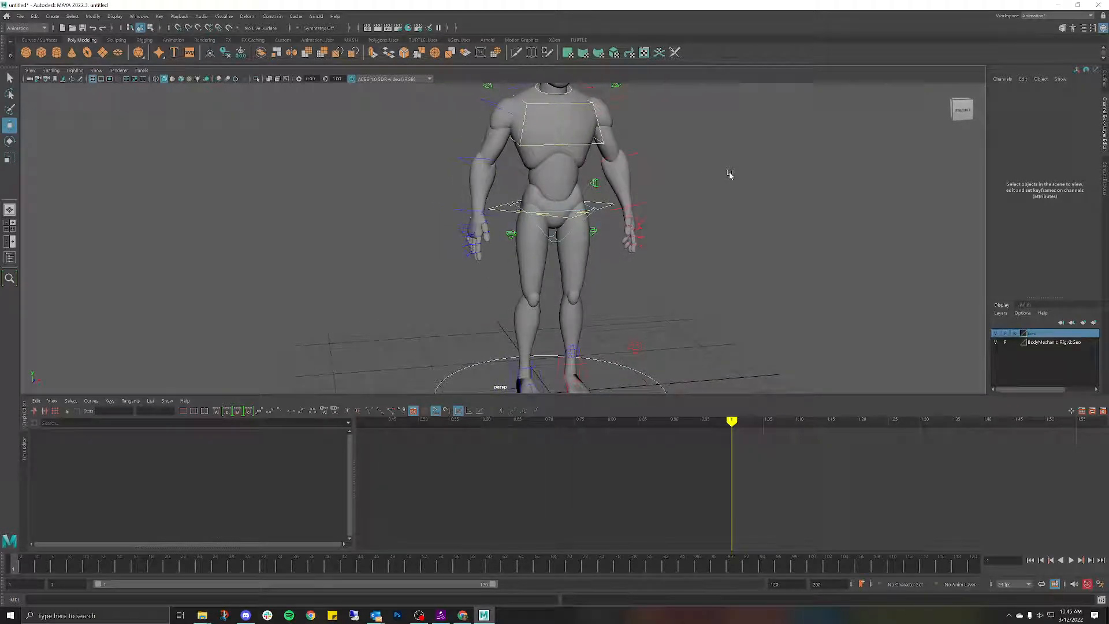
click(597, 183)
alt+middle_drag(679, 147, 682, 187)
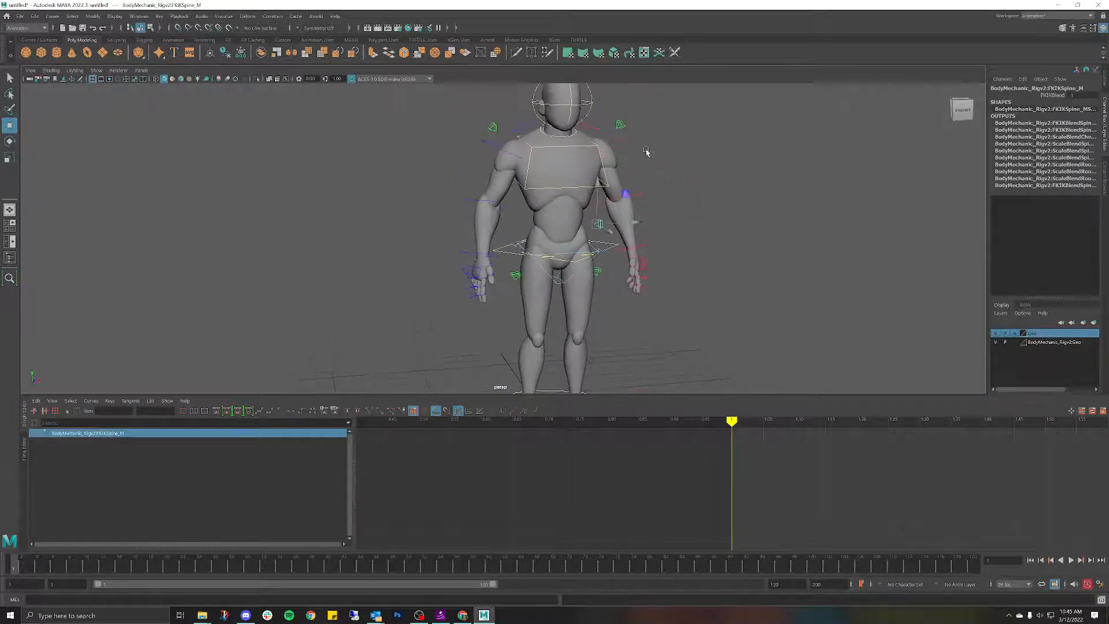
Step: Select the left arm's FK/IK switch FKIKArm_L and check it with the move, rotate and scale tools
click(620, 124)
mouse_move(716, 132)
alt+mouse_down()
mouse_move(683, 129)
mouse_move(695, 136)
alt+mouse_up()
key(w)
key(e)
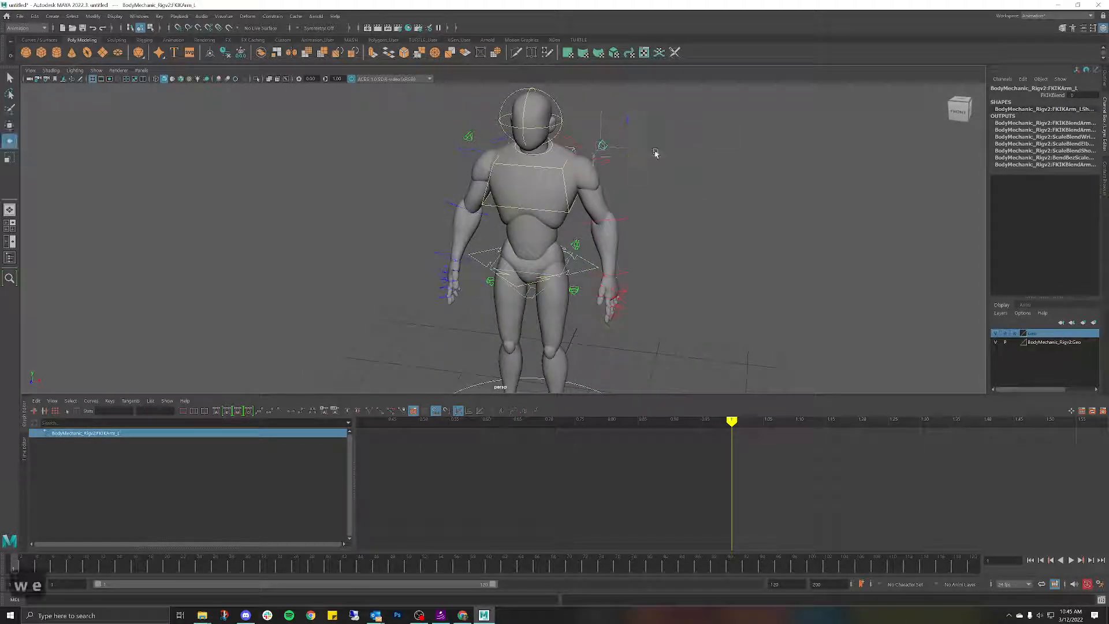
key(r)
key(q)
key(w)
key(e)
key(r)
key(w)
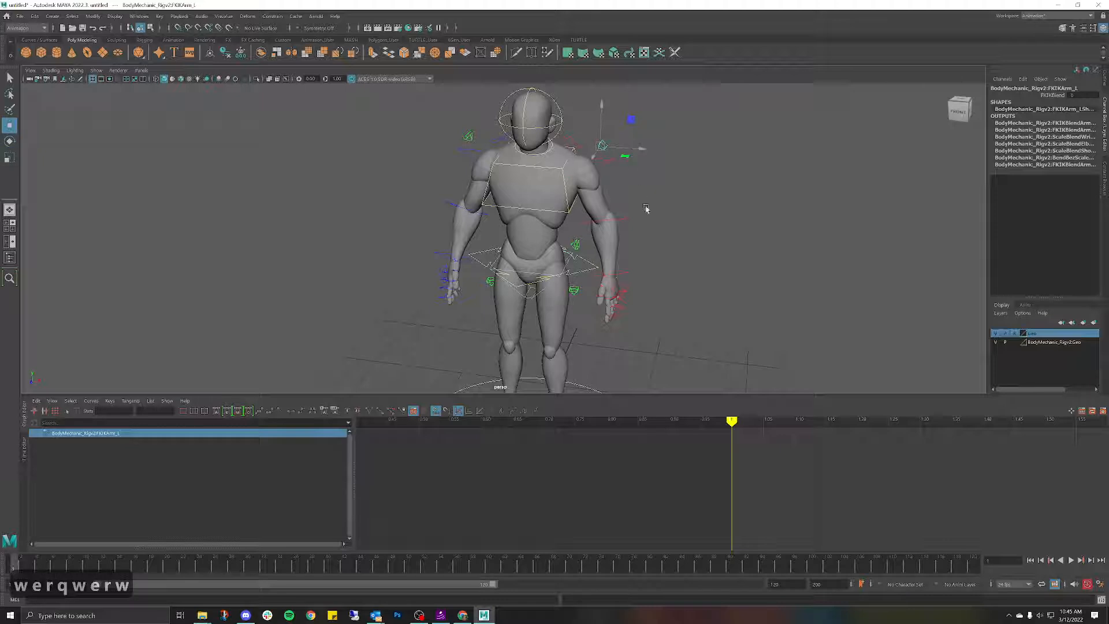
alt+drag(710, 211, 741, 198)
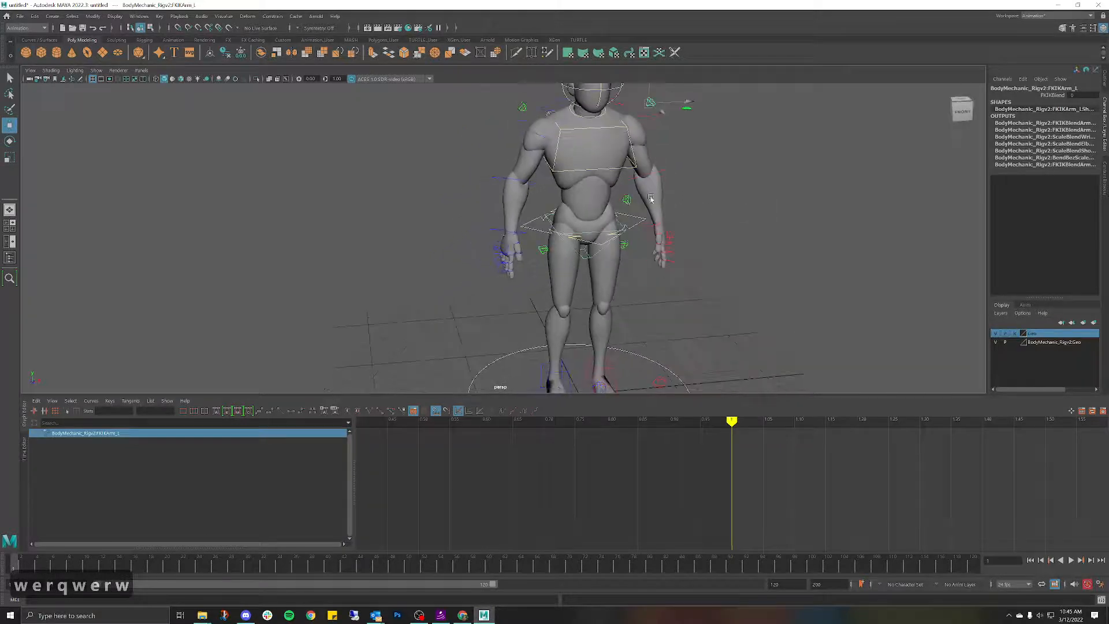
Step: Switch the spine to FK by setting FKIKBlend to 0 on the FKIKSpine_M control
click(629, 199)
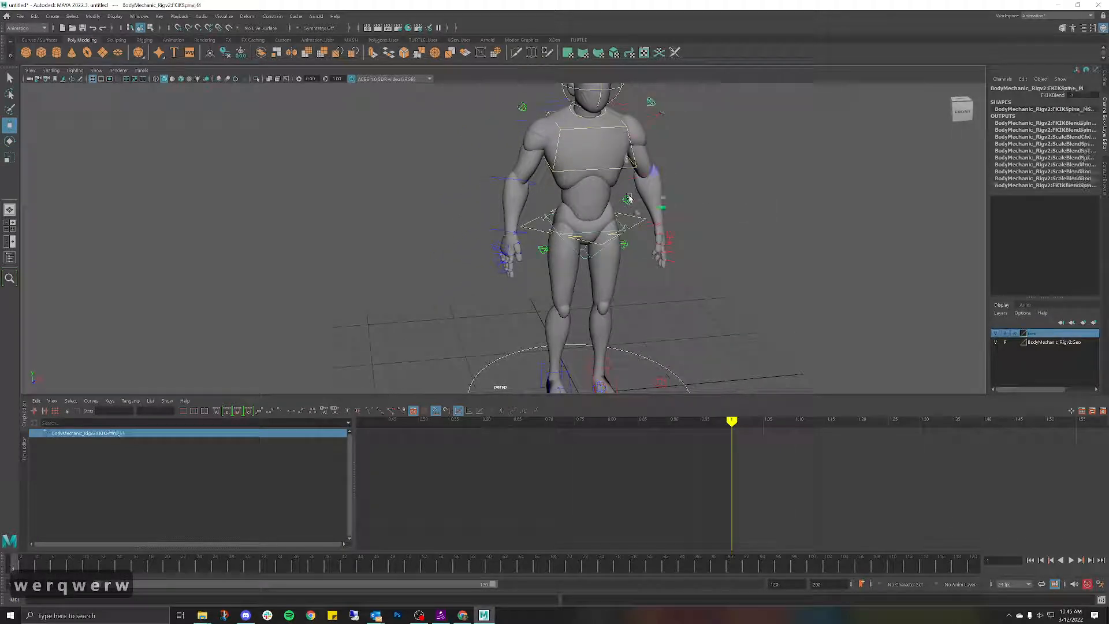
mouse_move(738, 181)
alt+mouse_down()
mouse_move(705, 178)
mouse_move(727, 175)
alt+mouse_up()
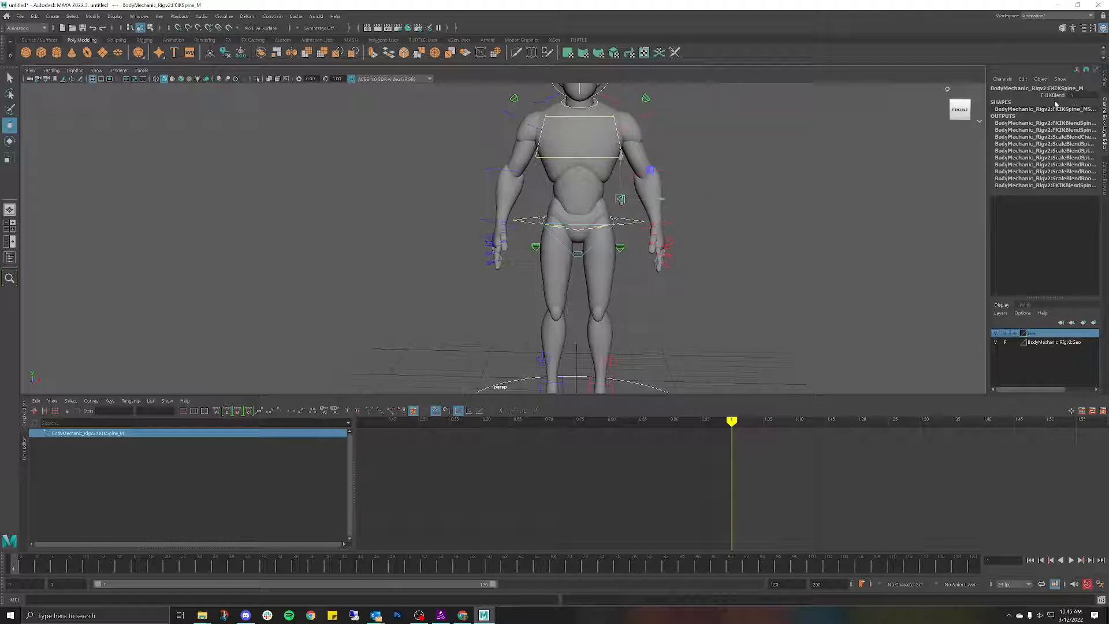
click(1087, 94)
text(0)
key(Return)
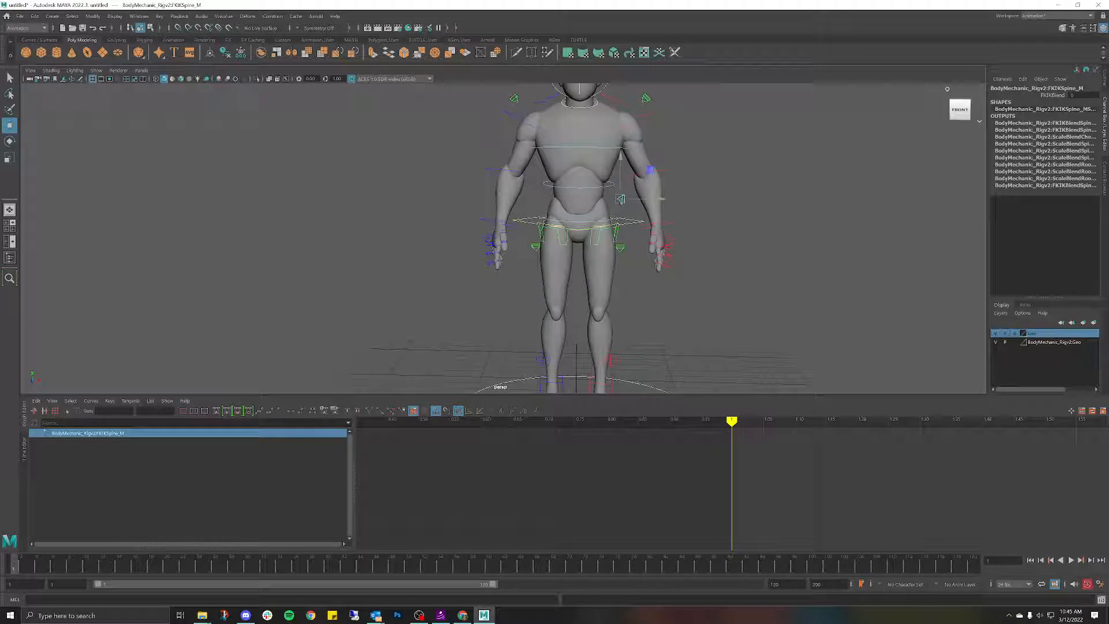
Step: Try bending the torso by rotating the FK spine control FKSpine1_M, undoing the rotation
click(737, 182)
alt+drag(615, 191, 616, 164)
click(511, 209)
key(e)
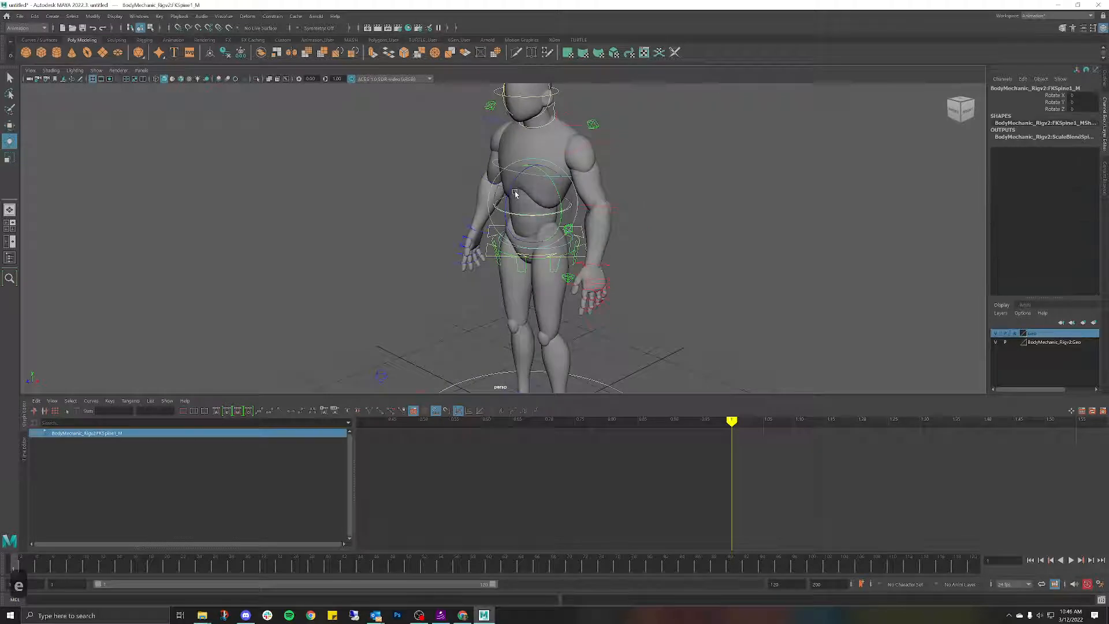
drag(514, 188, 510, 198)
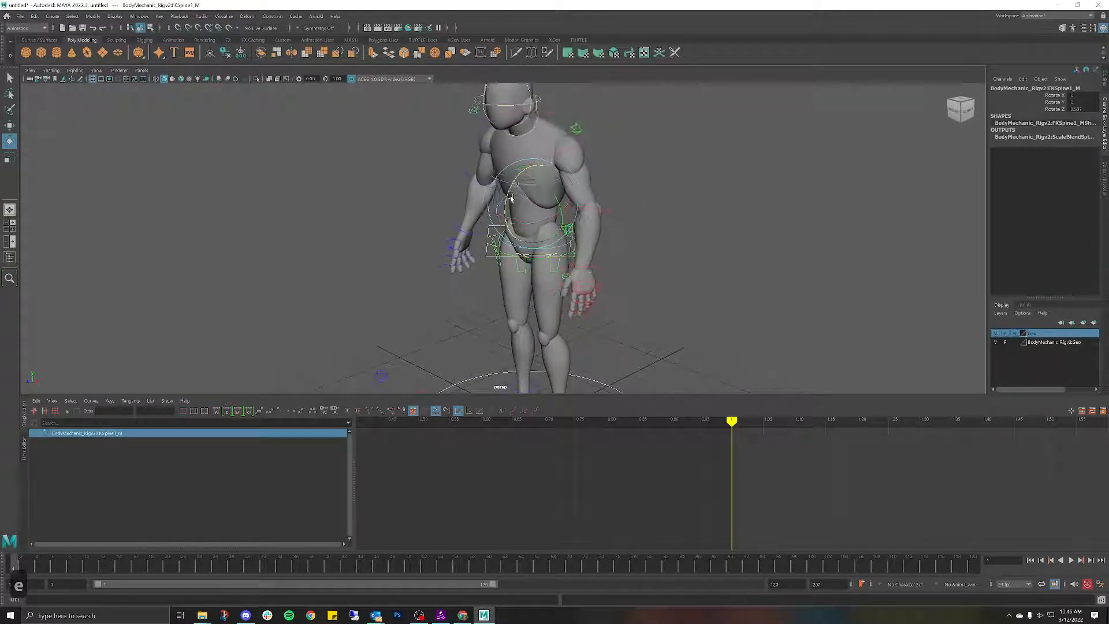
key(ctrl+z)
click(655, 155)
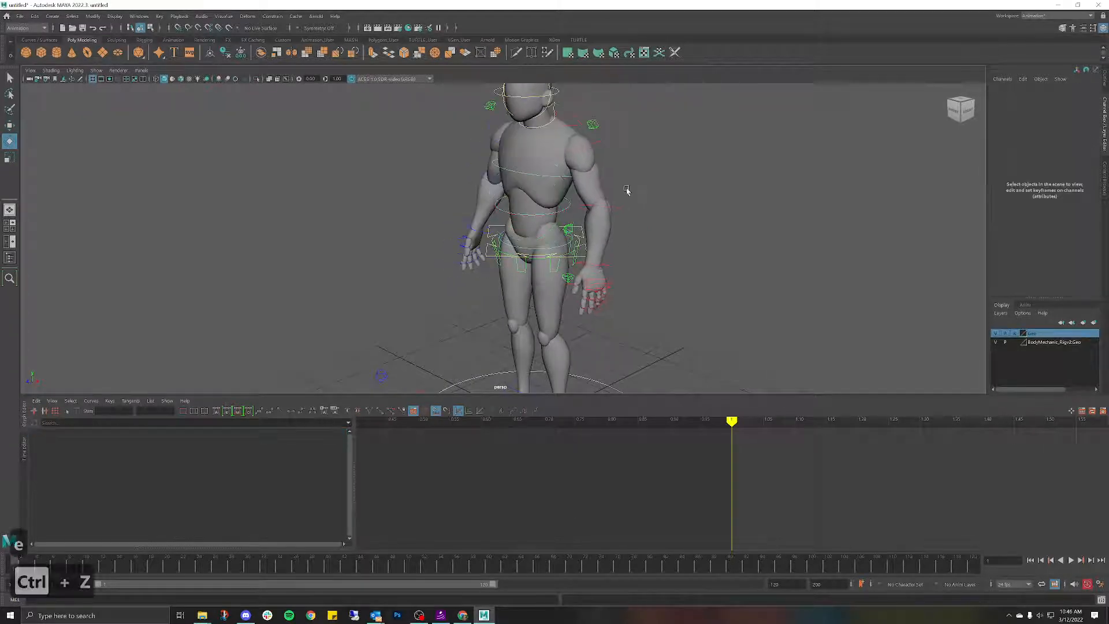
Step: Examine the left foot's IK control IKLeg_L and its attributes
alt+middle_drag(627, 190, 656, 144)
alt+drag(656, 145, 695, 162)
alt+middle_drag(710, 193, 714, 172)
alt+drag(714, 172, 660, 181)
alt+middle_drag(658, 210, 656, 194)
alt+drag(656, 193, 664, 208)
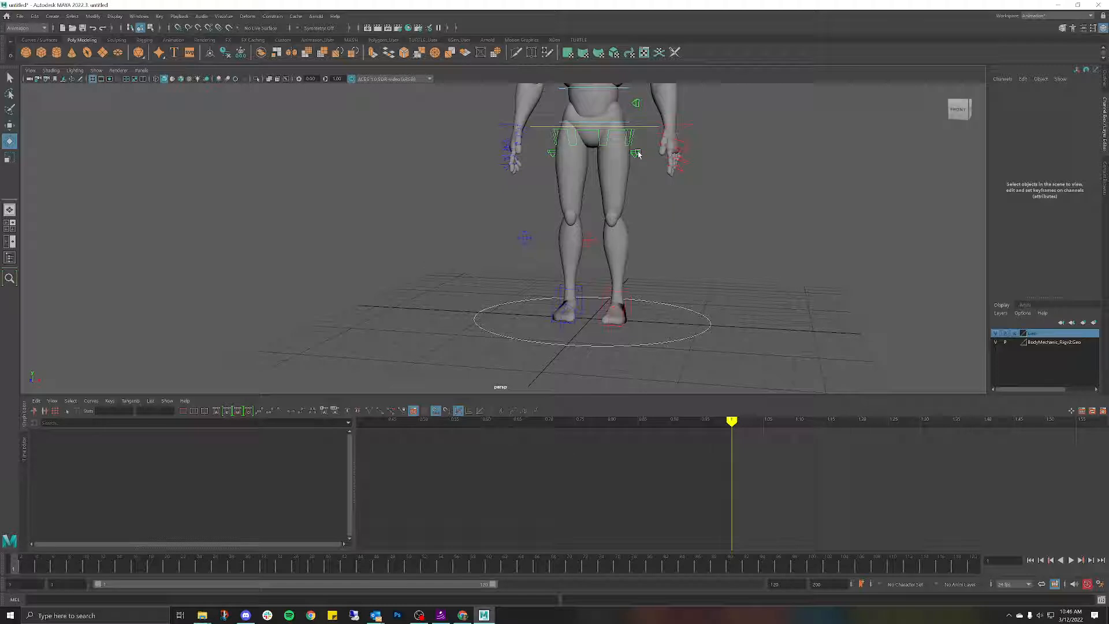
click(627, 297)
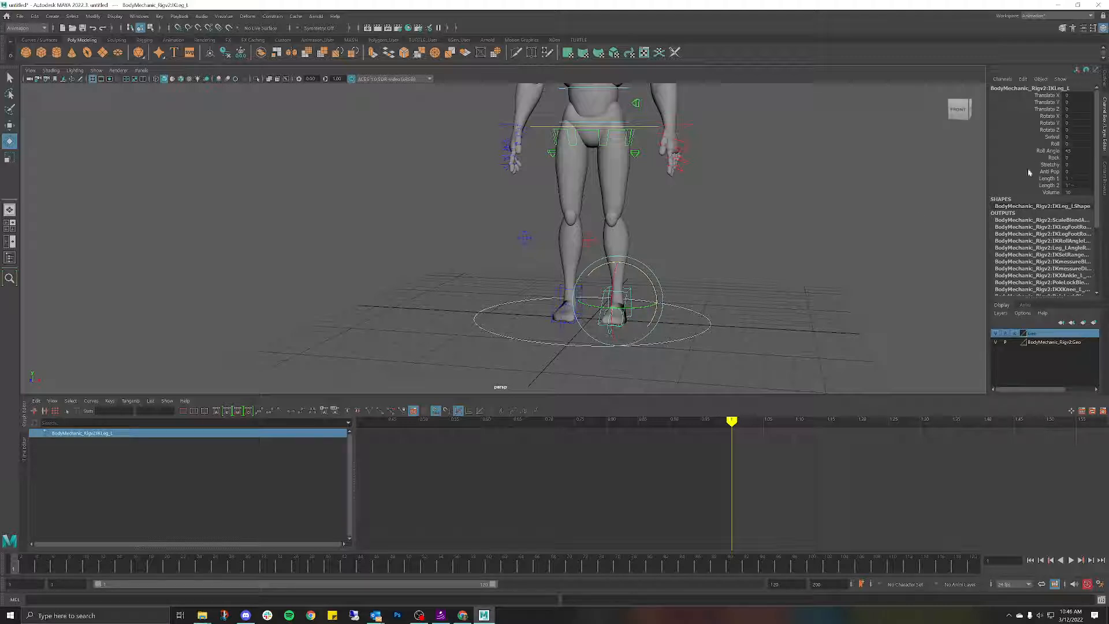
click(775, 242)
Step: Switch the left leg to FK by setting FKIKBlend to 0 on the FKIKLeg_L control
mouse_move(731, 265)
alt+mouse_down()
mouse_move(775, 255)
mouse_move(716, 260)
alt+mouse_up()
alt+drag(592, 199, 628, 209)
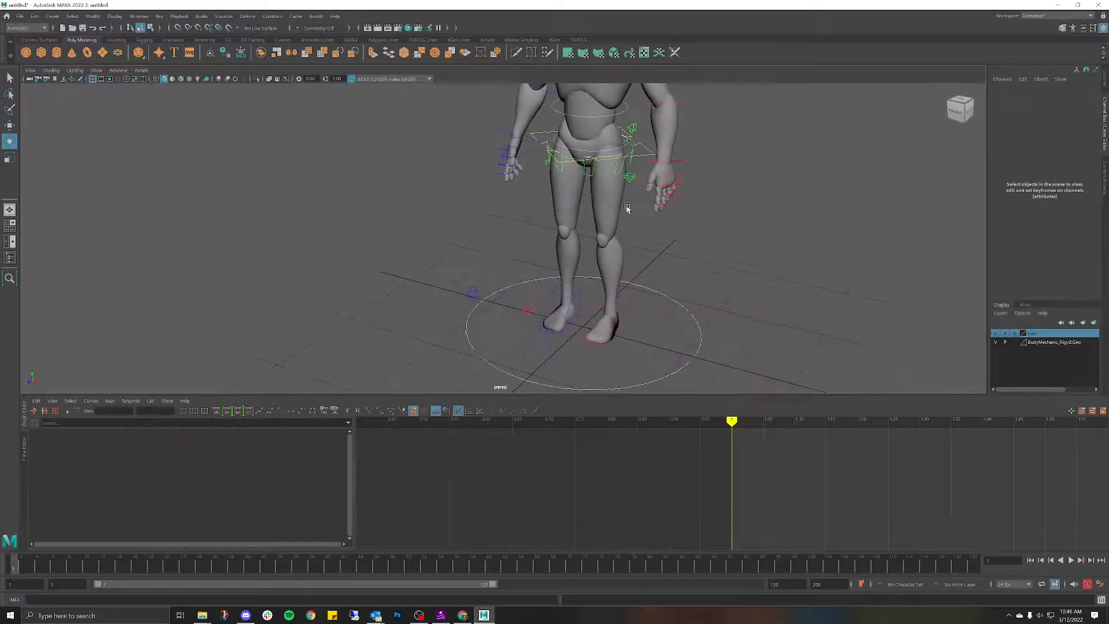
click(631, 179)
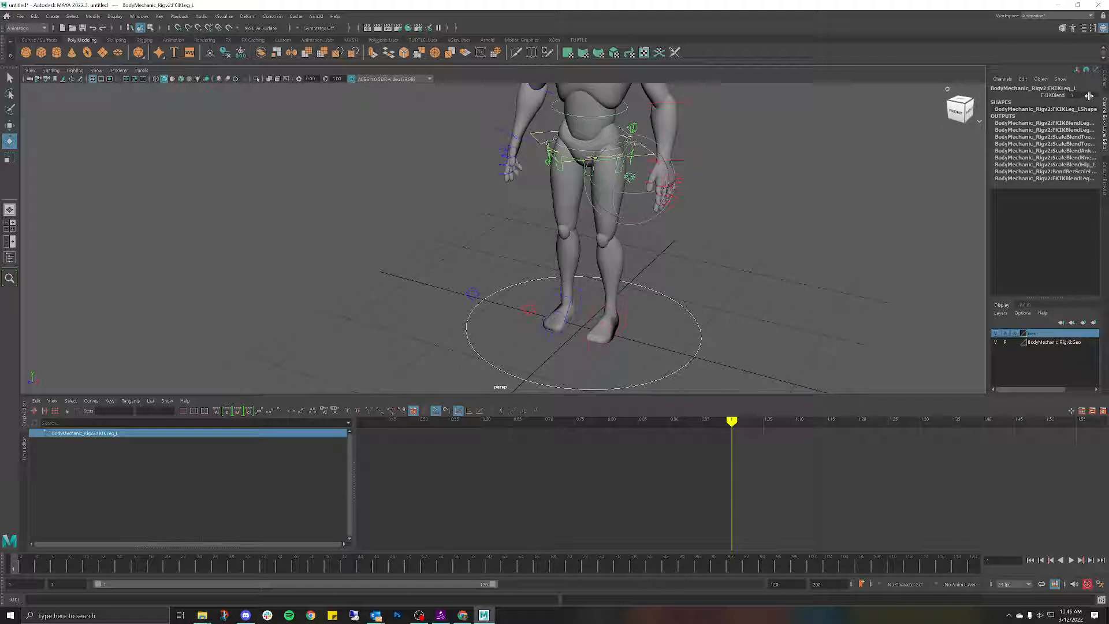
text(0)
key(Return)
Step: Try rotating the left knee's FK control FKKnee_L and undo the rotation
alt+drag(947, 142, 519, 189)
click(567, 223)
key(ctrl+shift+z)
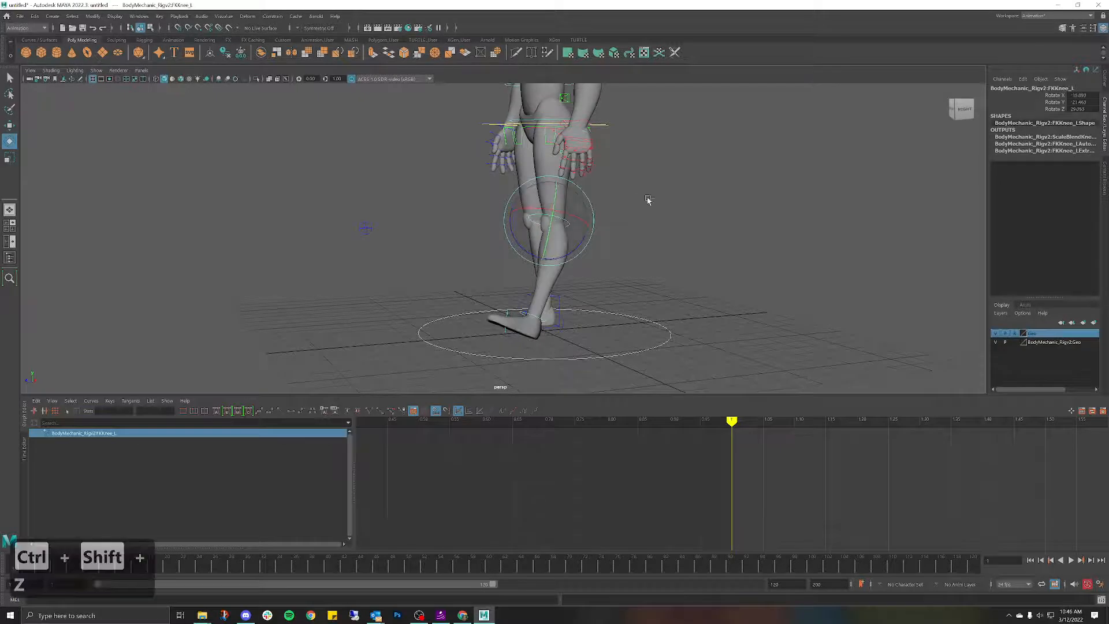
key(ctrl+z)
key(ctrl+z)
key(ctrl+z)
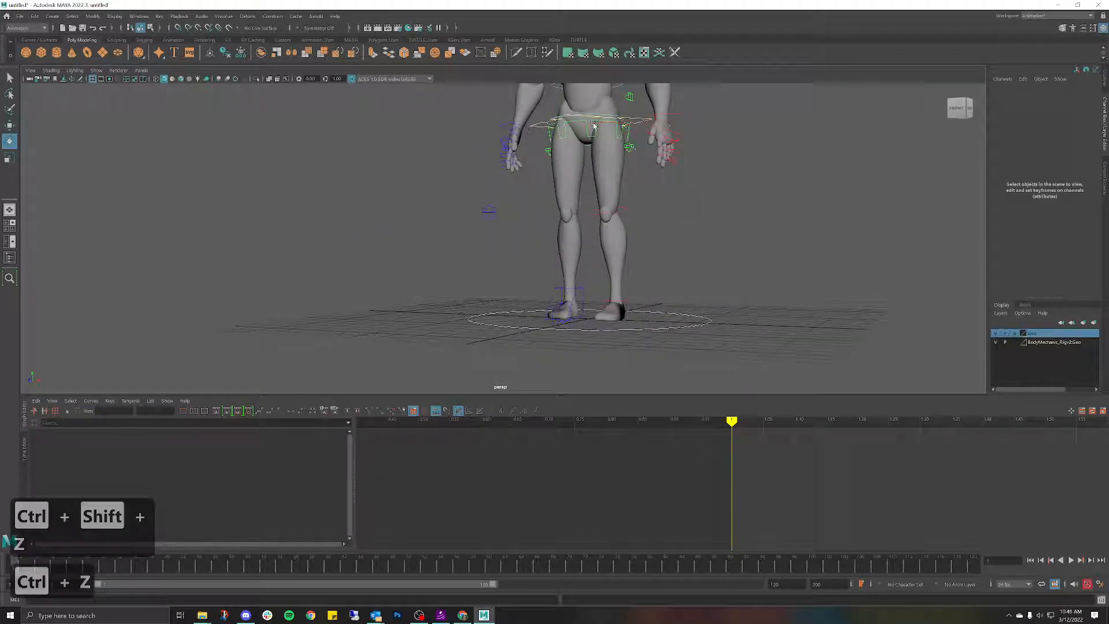
Step: Raise the left leg forward by rotating its FK controls, including the hip FKHip_L and the toes FKToes_L
click(592, 126)
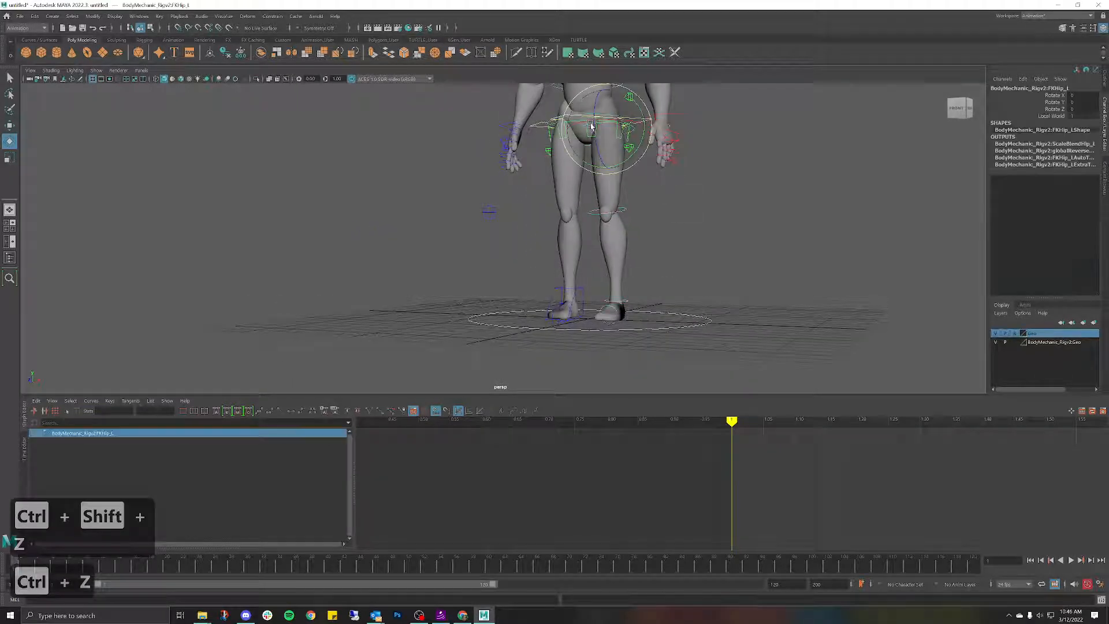
drag(595, 132, 756, 168)
click(602, 133)
drag(631, 138, 698, 201)
click(648, 225)
click(627, 218)
click(698, 200)
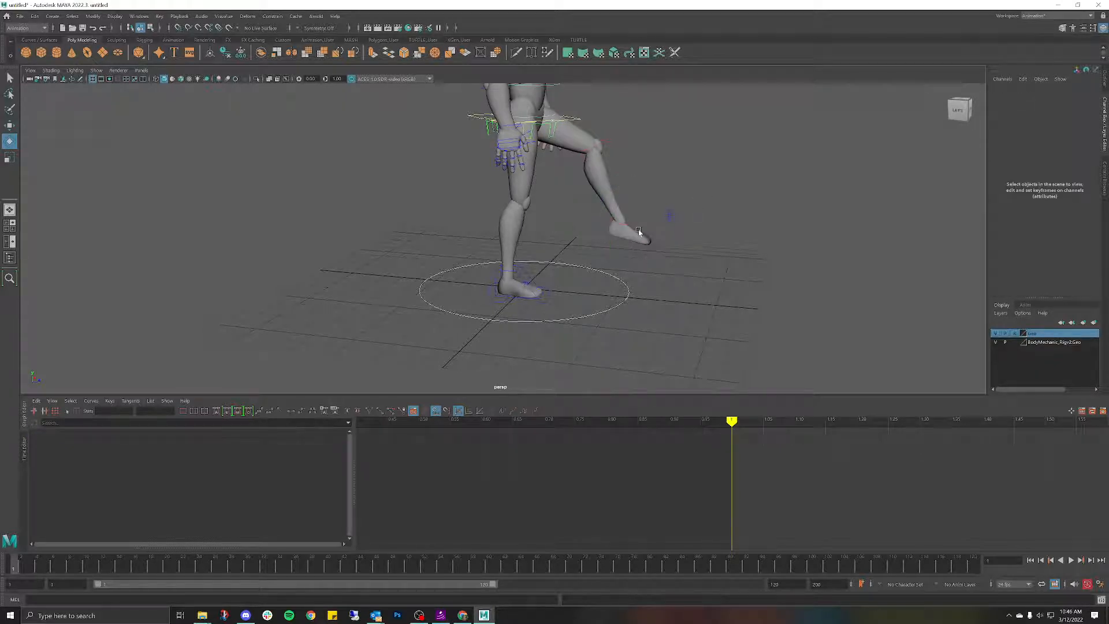
click(655, 228)
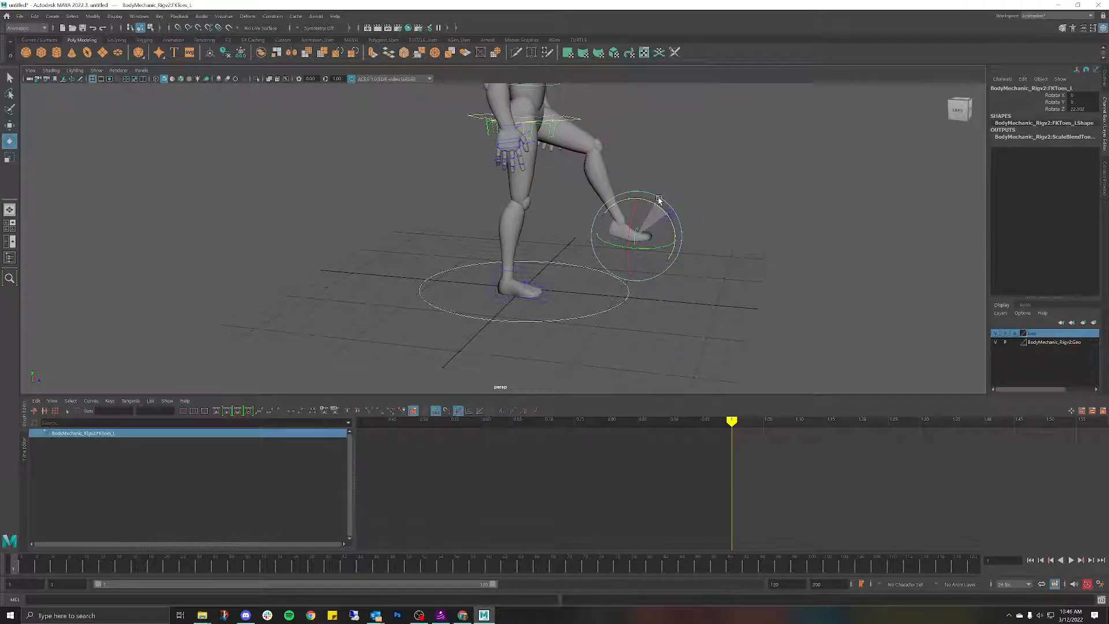
click(725, 185)
mouse_move(726, 185)
alt+mouse_down()
mouse_move(686, 172)
mouse_move(729, 171)
alt+mouse_up()
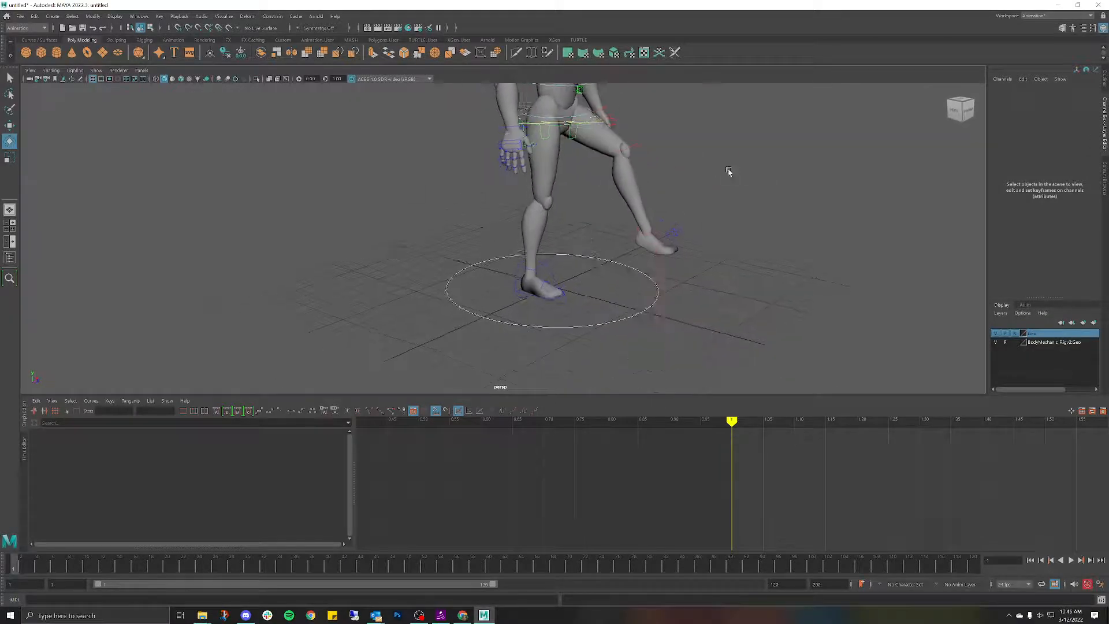
Step: Try raising the right foot's IK control IKLeg_R and moving it forward beside the left foot
click(532, 273)
key(w)
drag(532, 234, 532, 177)
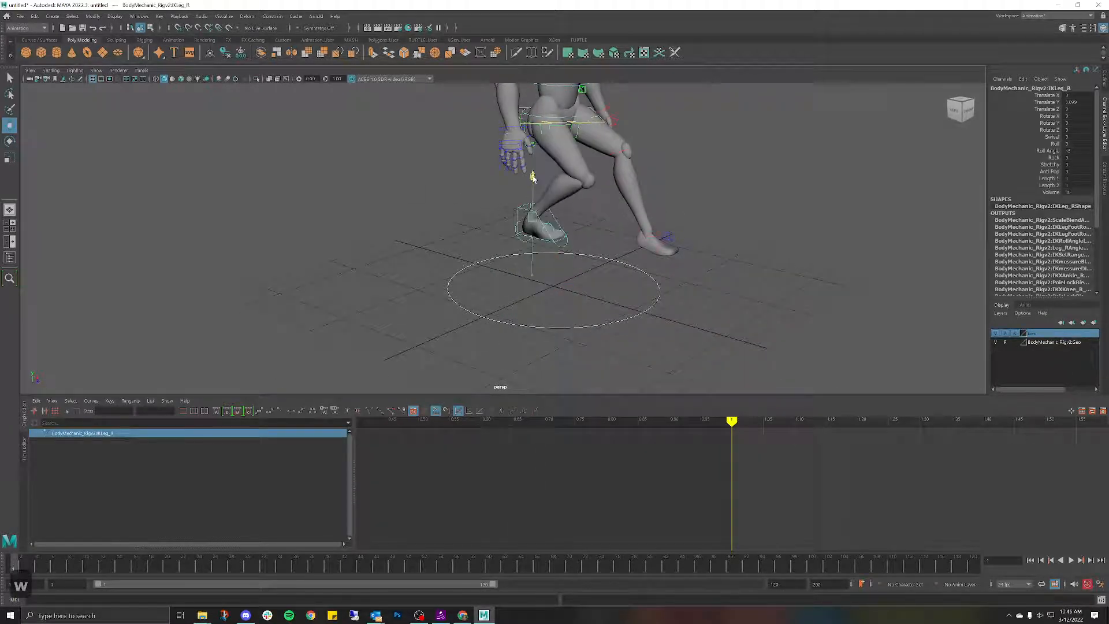
drag(561, 214, 632, 237)
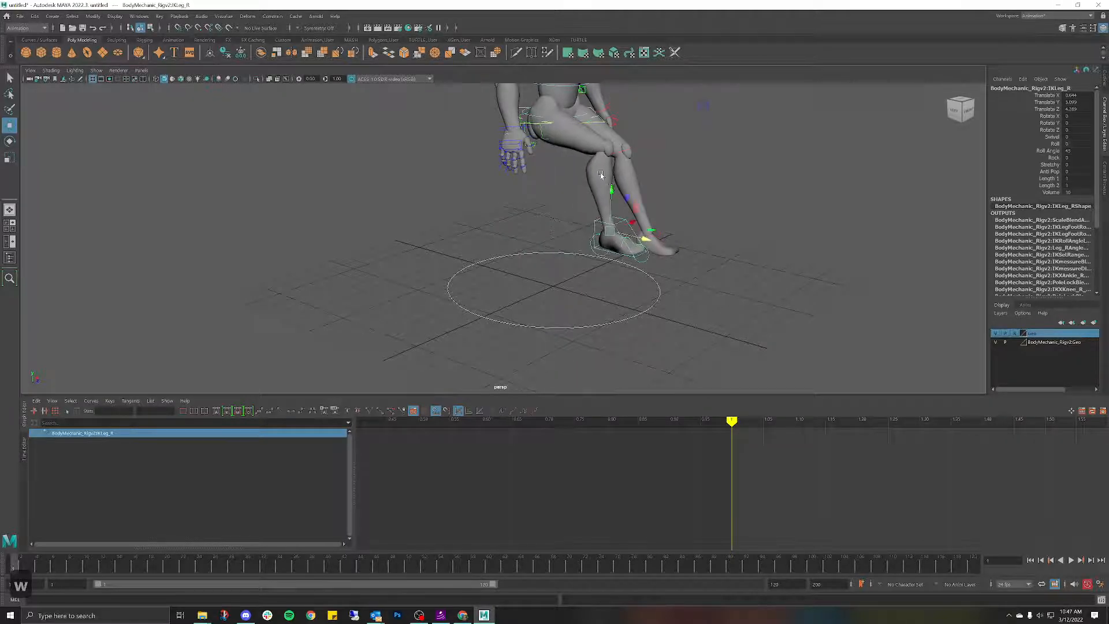
drag(611, 191, 611, 209)
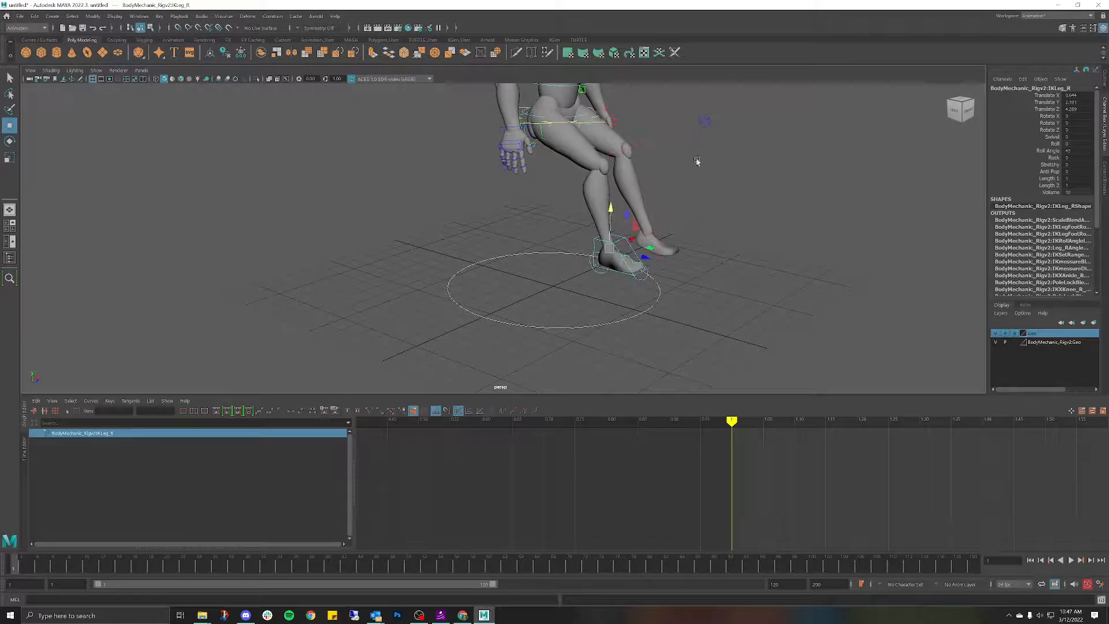
Step: Try adjusting the right knee's pole vector control, then undo all the right leg's IK moves
click(710, 123)
alt+drag(748, 135, 658, 269)
key(ctrl+z)
key(ctrl+z)
key(ctrl+z)
key(ctrl+z)
key(ctrl+z)
key(ctrl+z)
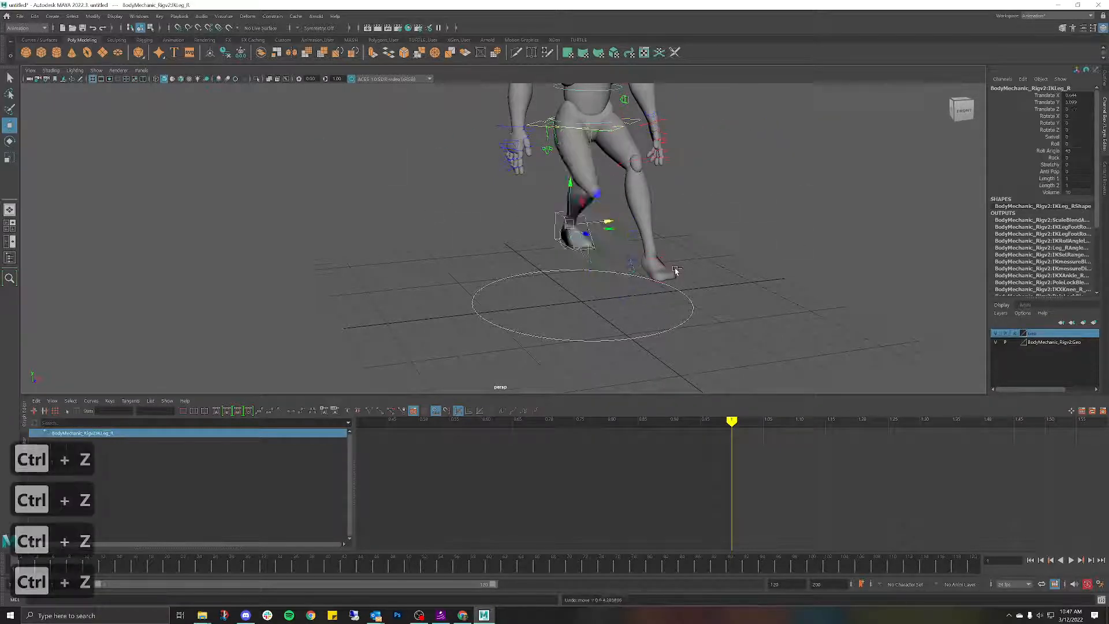
key(ctrl+z)
key(ctrl+z)
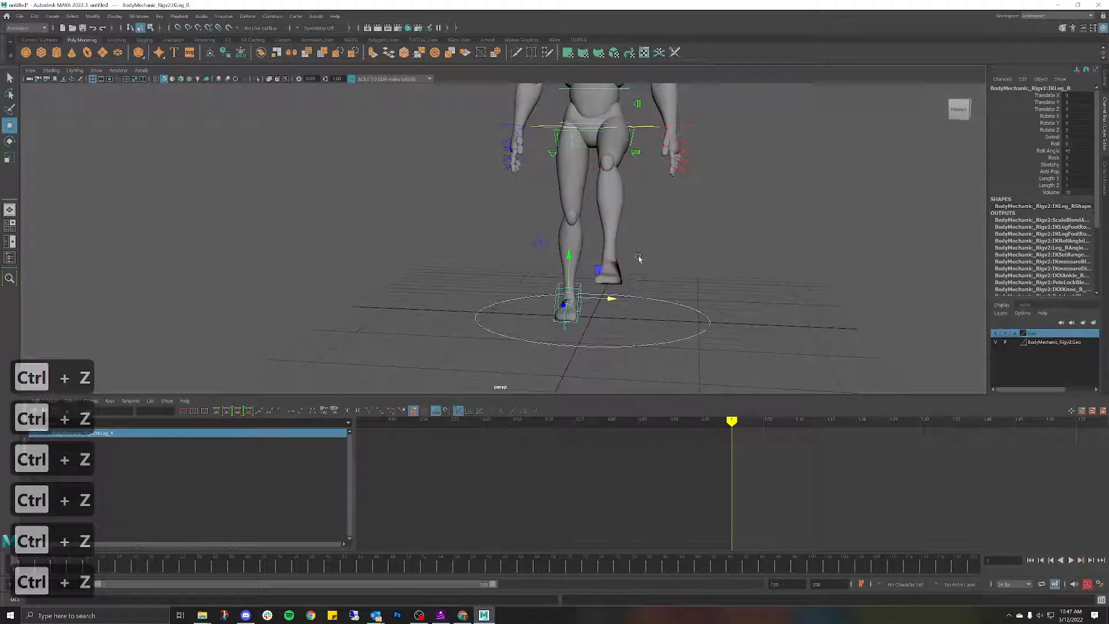
key(ctrl+z)
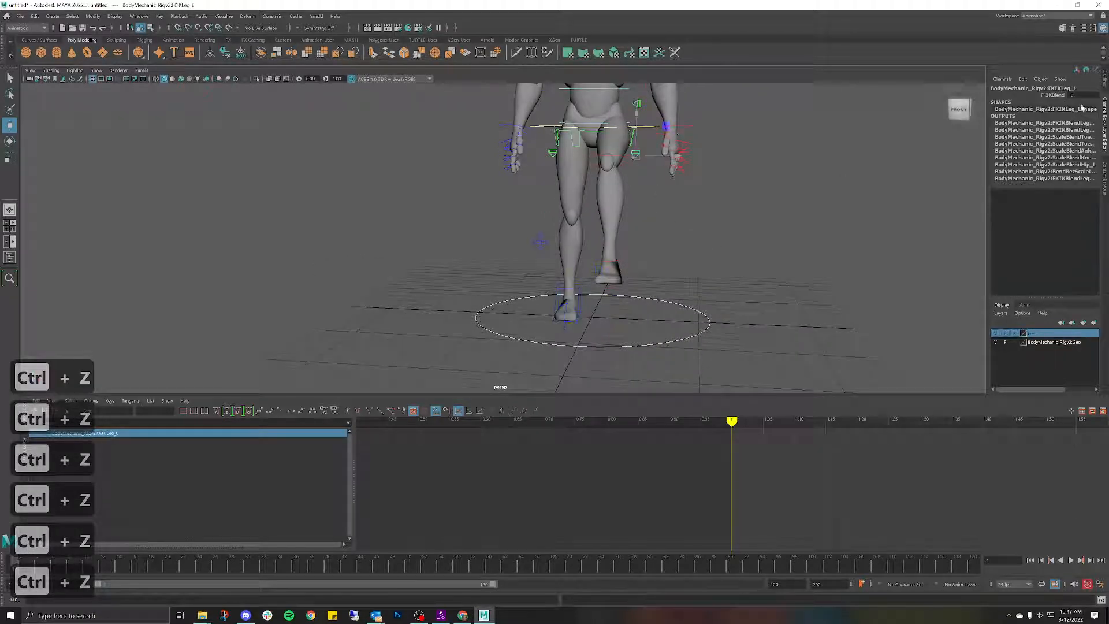
Step: Switch the left leg back to IK with FKIKLeg_L's FKIKBlend attribute and return the timeline to frame 1
drag(1081, 97, 1089, 97)
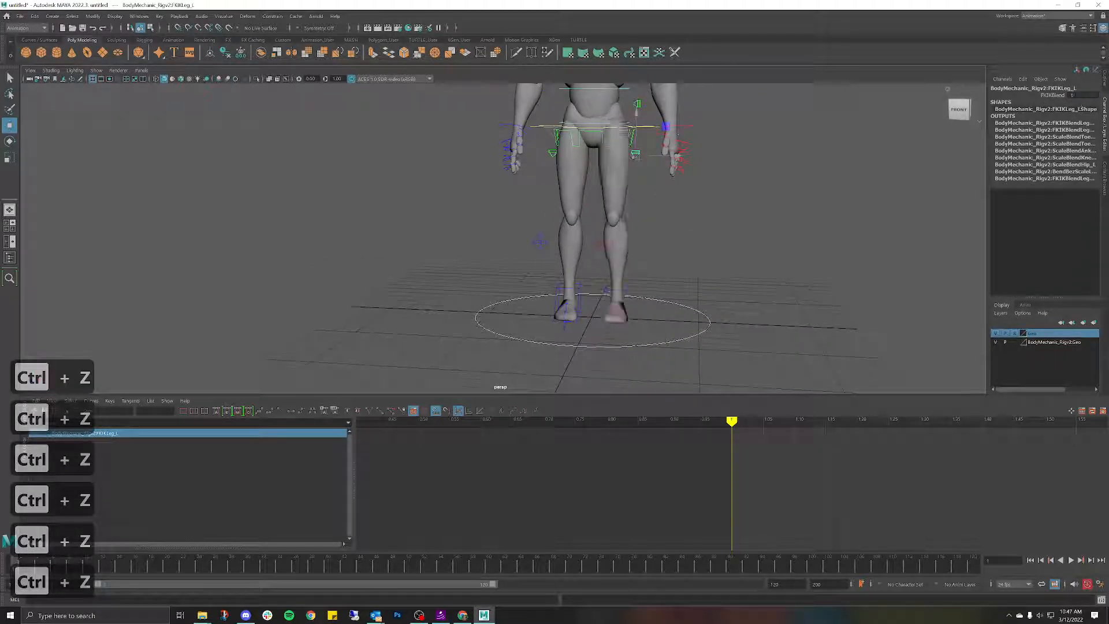
click(713, 256)
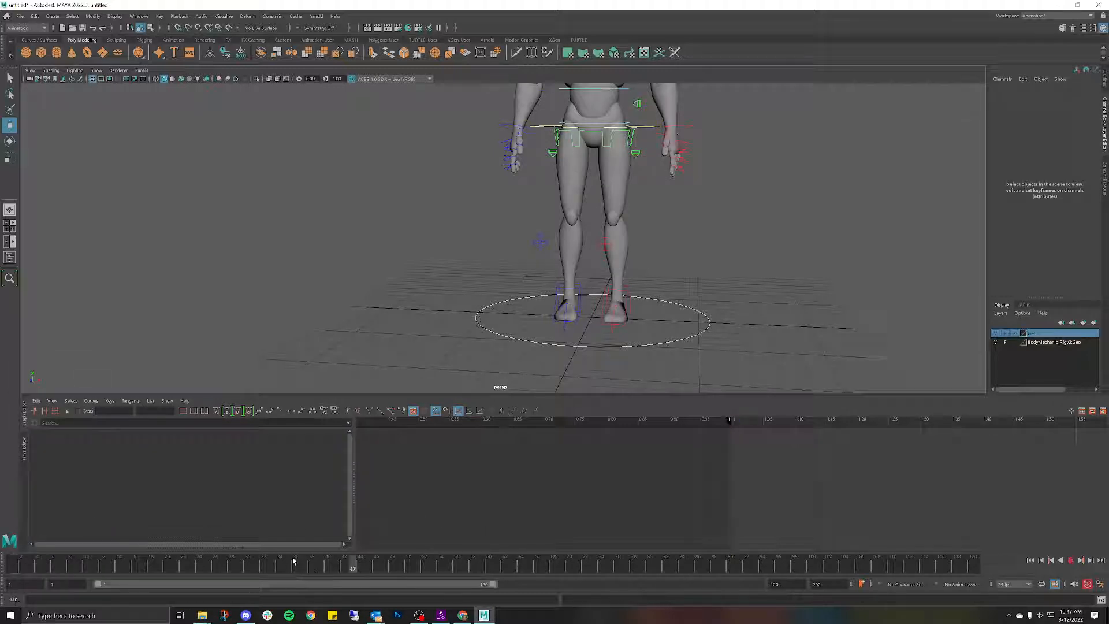
drag(63, 563, 13, 563)
Step: Try raising the right arm out to the side by rotating its FK control FKShoulder_R
scroll(611, 262, down, 5)
alt+middle_drag(619, 161, 529, 215)
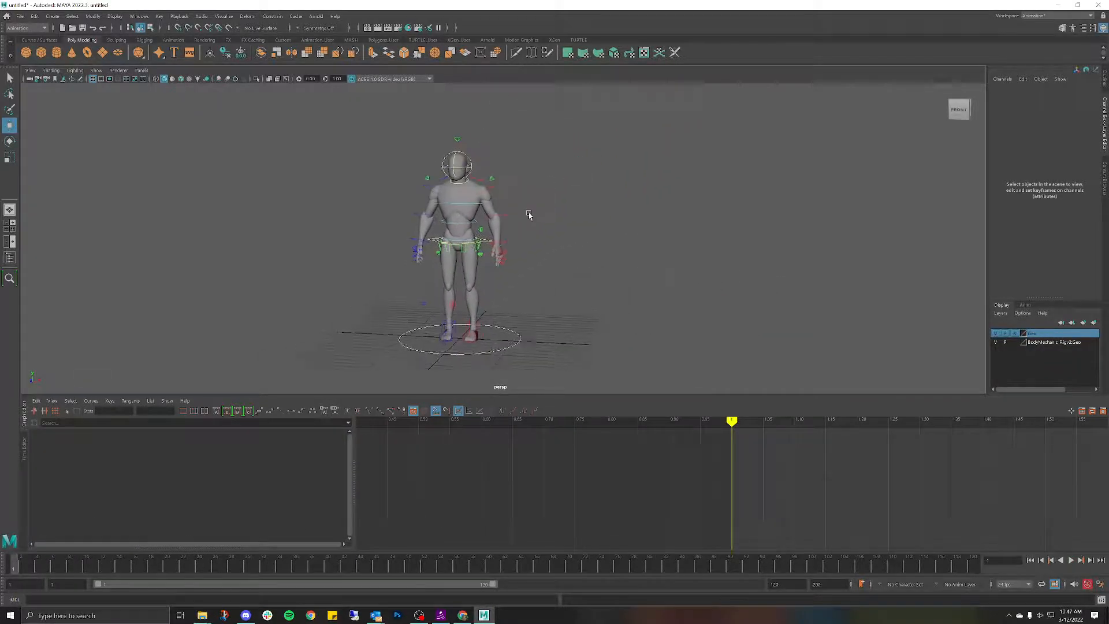
alt+drag(529, 215, 554, 213)
alt+middle_drag(570, 213, 598, 209)
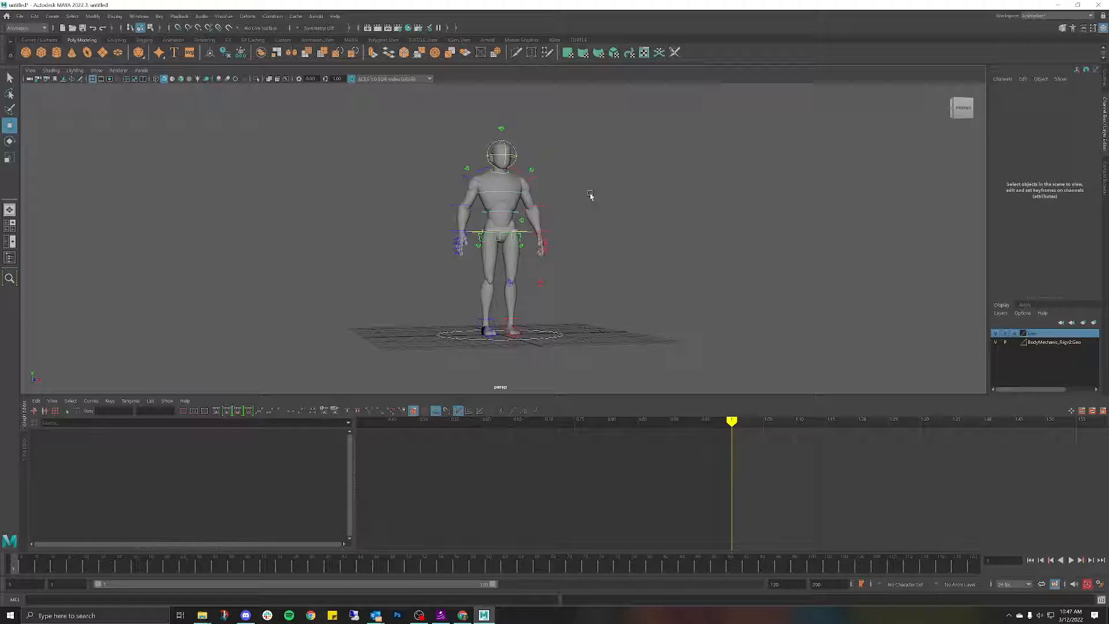
alt+drag(568, 205, 549, 230)
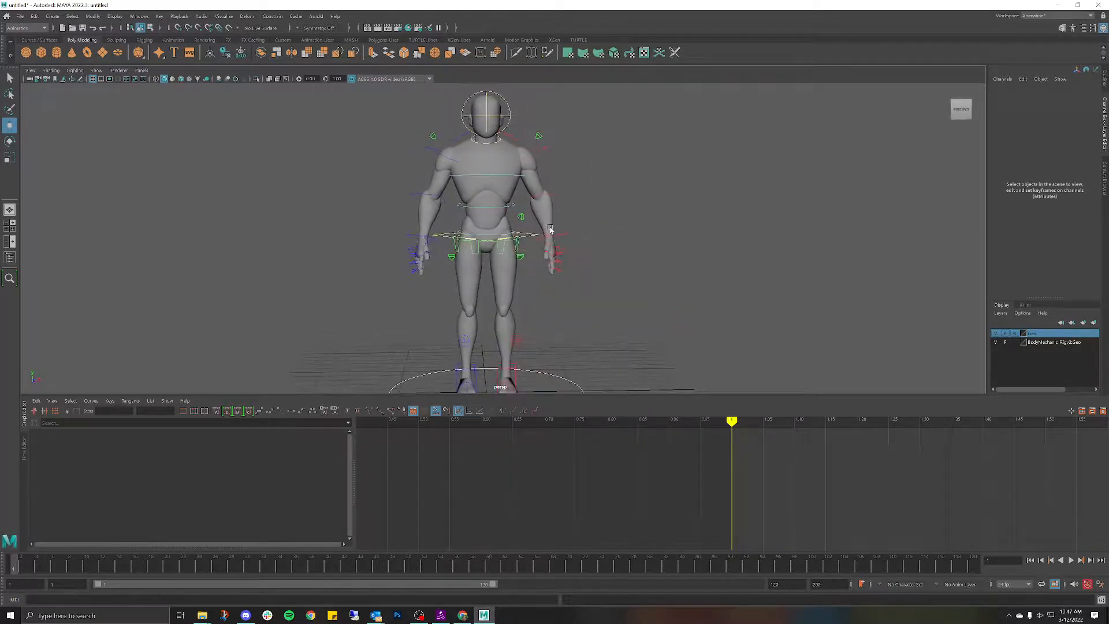
click(438, 154)
key(e)
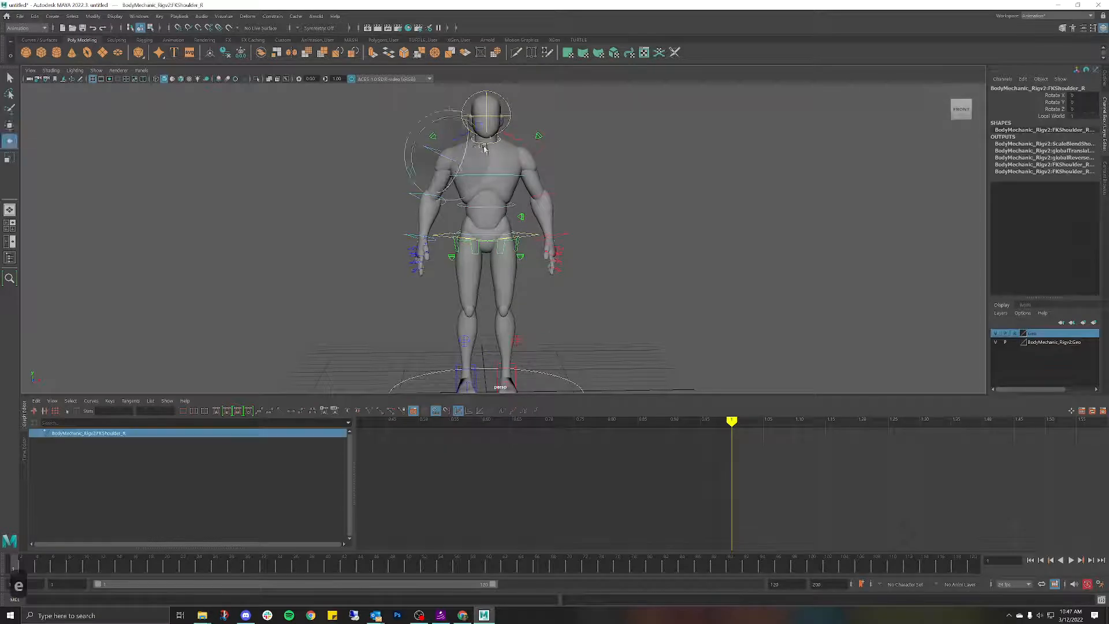
drag(444, 118, 456, 130)
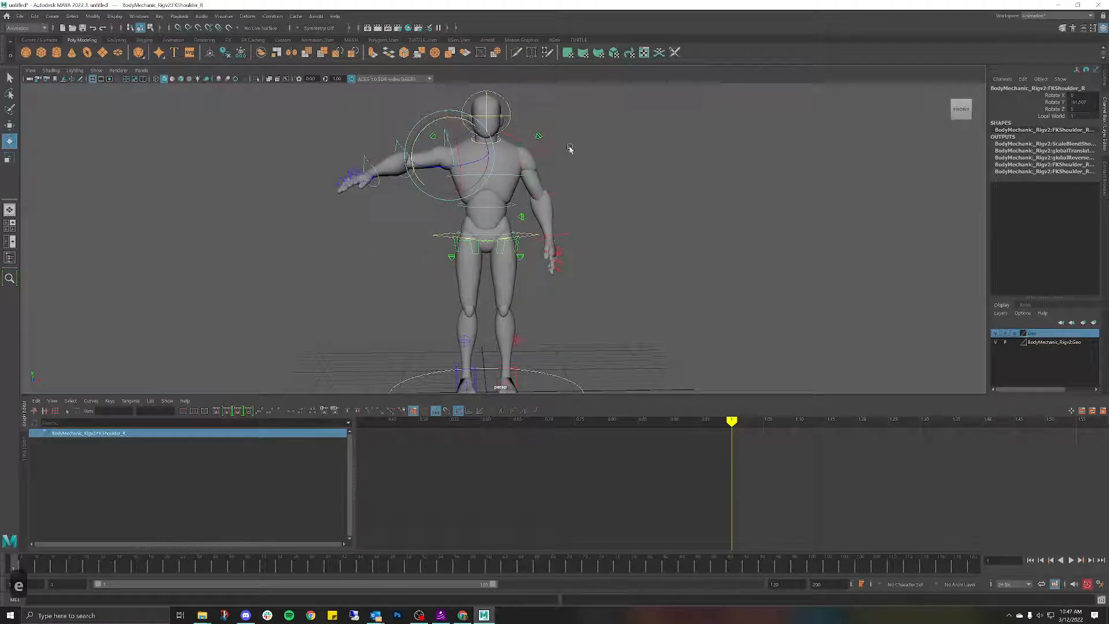
Step: Try rotating the left shoulder's FK control FKShoulder_L, then undo the rotations of both shoulders
click(544, 149)
click(544, 149)
drag(553, 130, 691, 158)
key(ctrl+z)
key(ctrl+z)
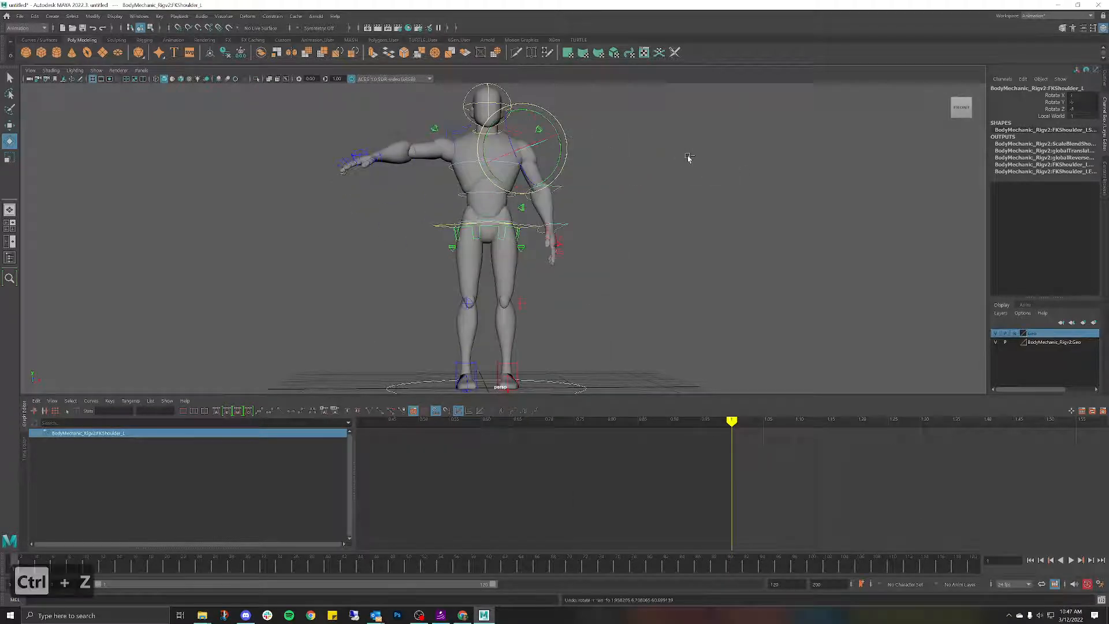
key(ctrl+z)
key(ctrl+z)
Step: Try lowering the root control RootX_M so the character crouches with bent knees
alt+drag(623, 203, 643, 179)
click(512, 242)
key(w)
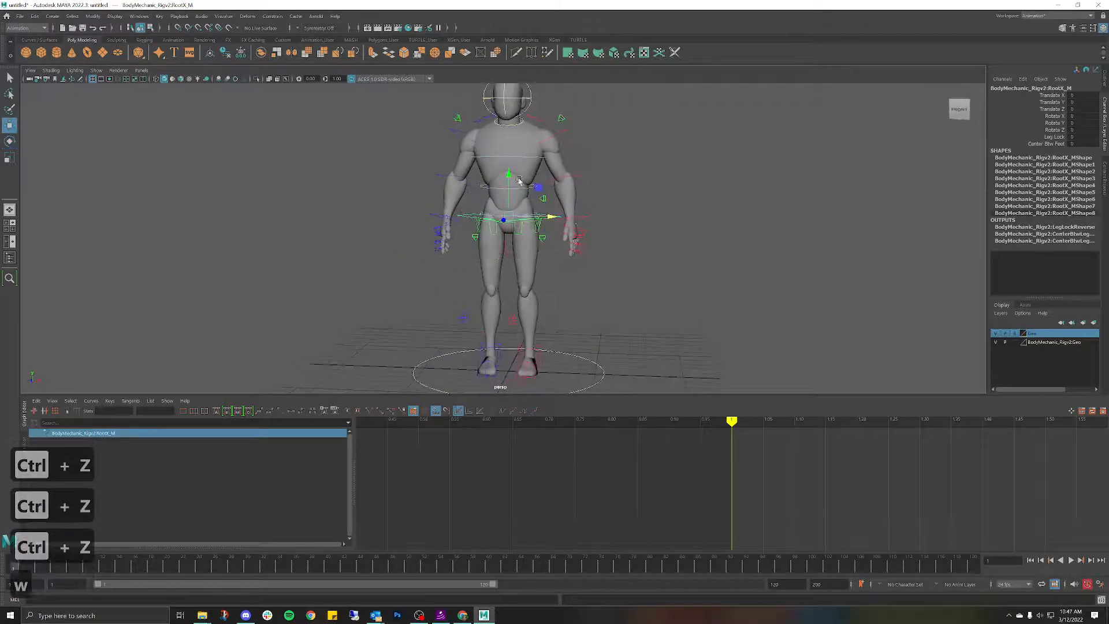
drag(509, 174, 526, 216)
scroll(572, 183, down, 3)
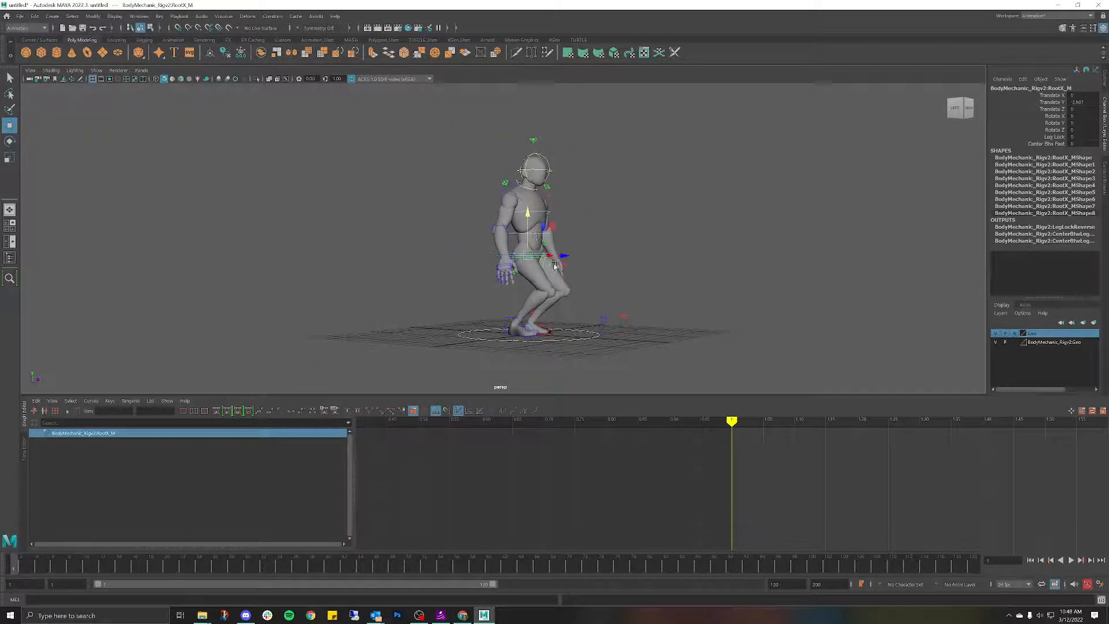
Step: Try moving the right foot's IK control IKLeg_R outward and back, turning the foot outward
alt+drag(623, 275, 548, 301)
click(495, 324)
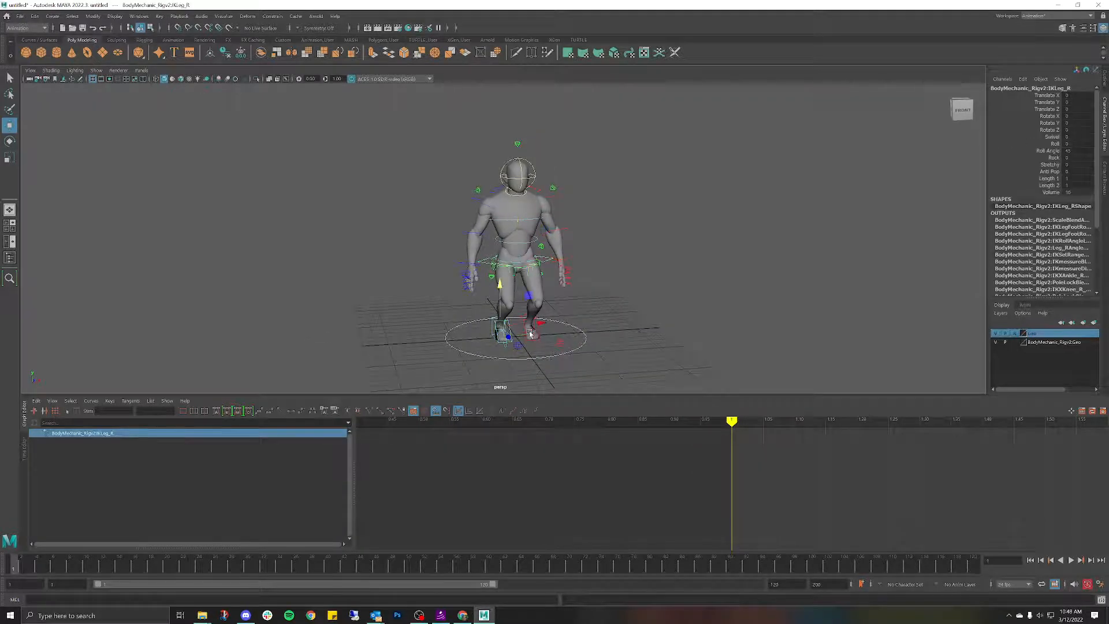
key(e)
key(w)
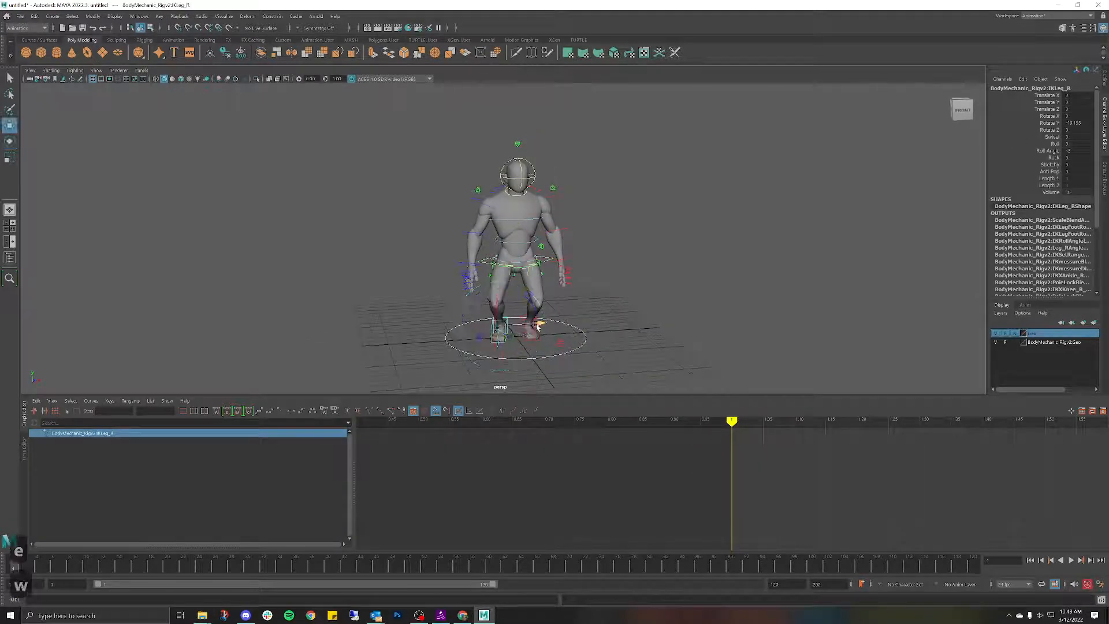
drag(537, 327, 600, 331)
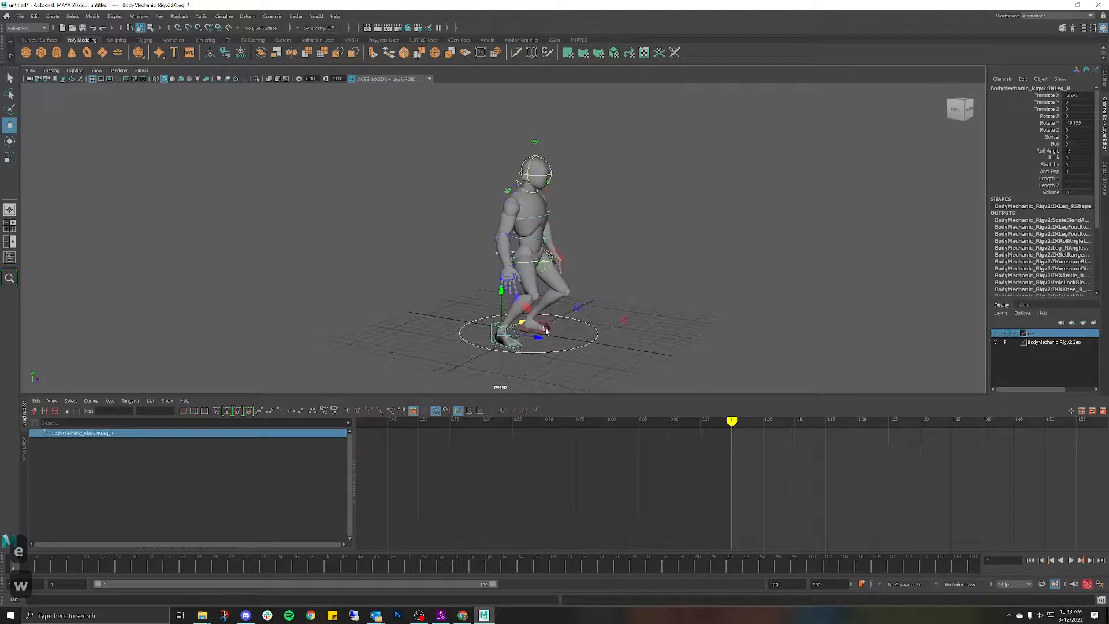
click(537, 342)
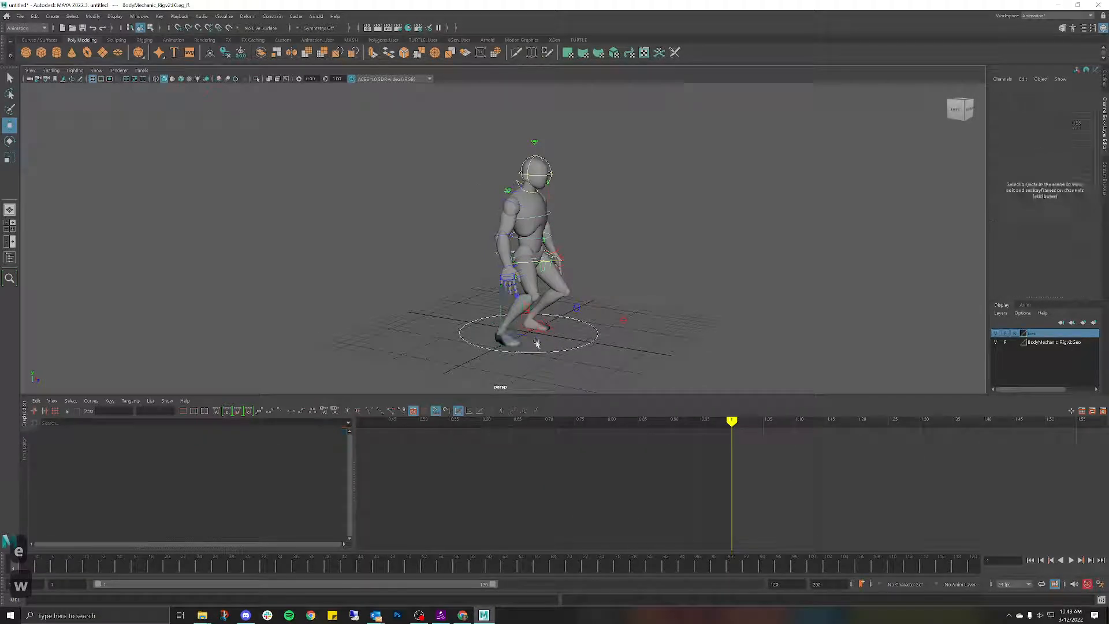
click(500, 329)
drag(538, 334, 503, 345)
key(e)
alt+drag(576, 303, 543, 285)
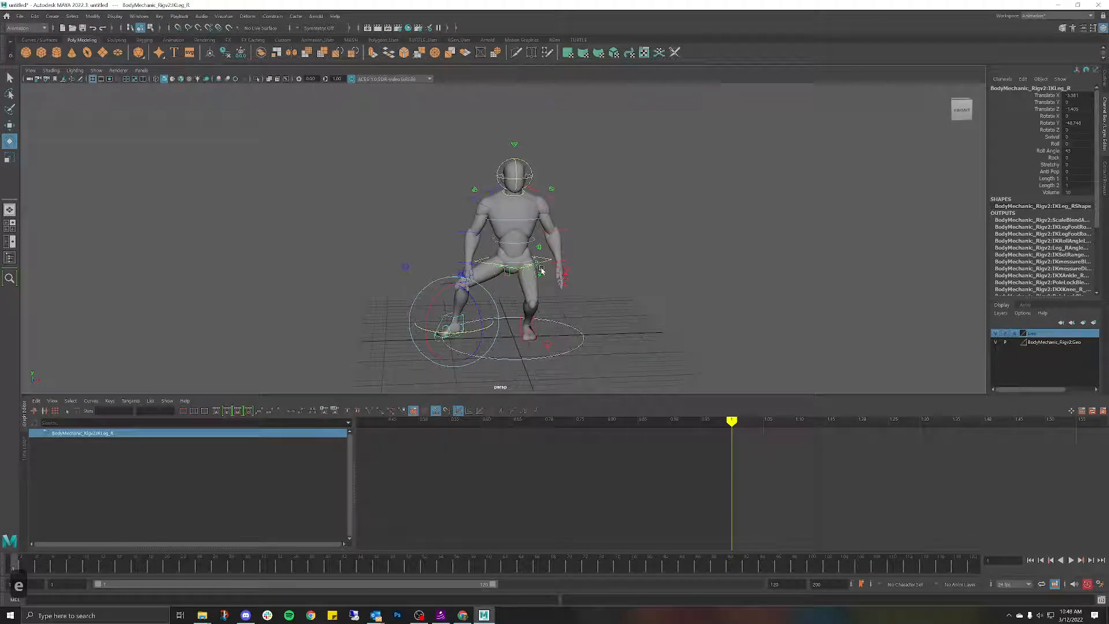
Step: Try moving the left foot's IK control outward and forward into a wide stance, turning the foot outward
alt+drag(563, 321, 573, 262)
click(517, 331)
key(w)
key(e)
Step: Try turning the hips by rotating the root control RootX_M about its Y axis
click(553, 272)
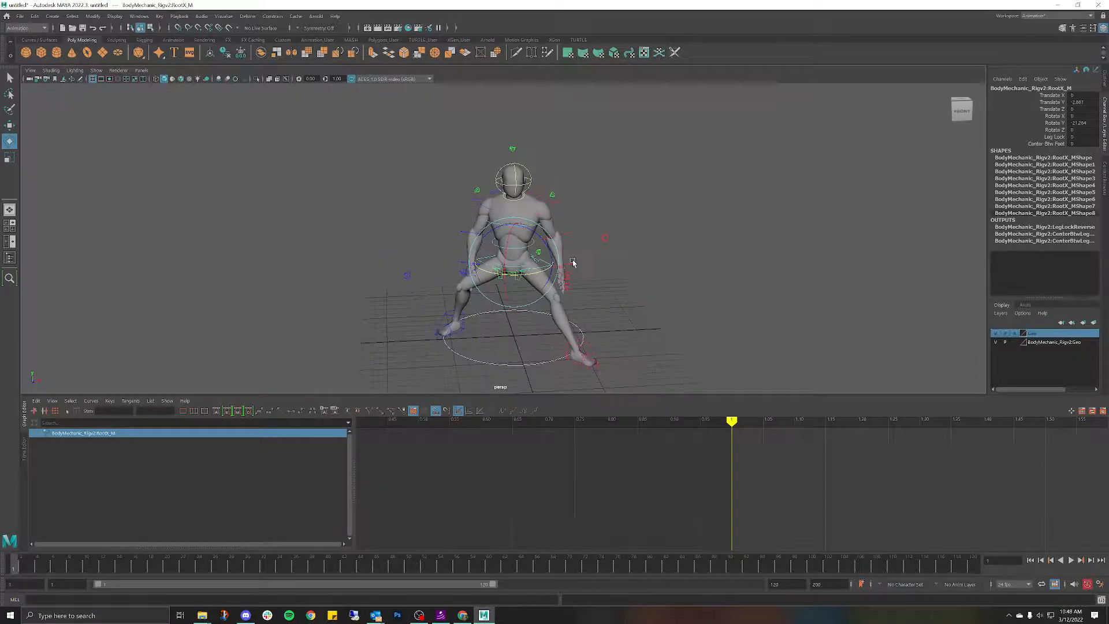
alt+drag(602, 219, 572, 215)
click(571, 216)
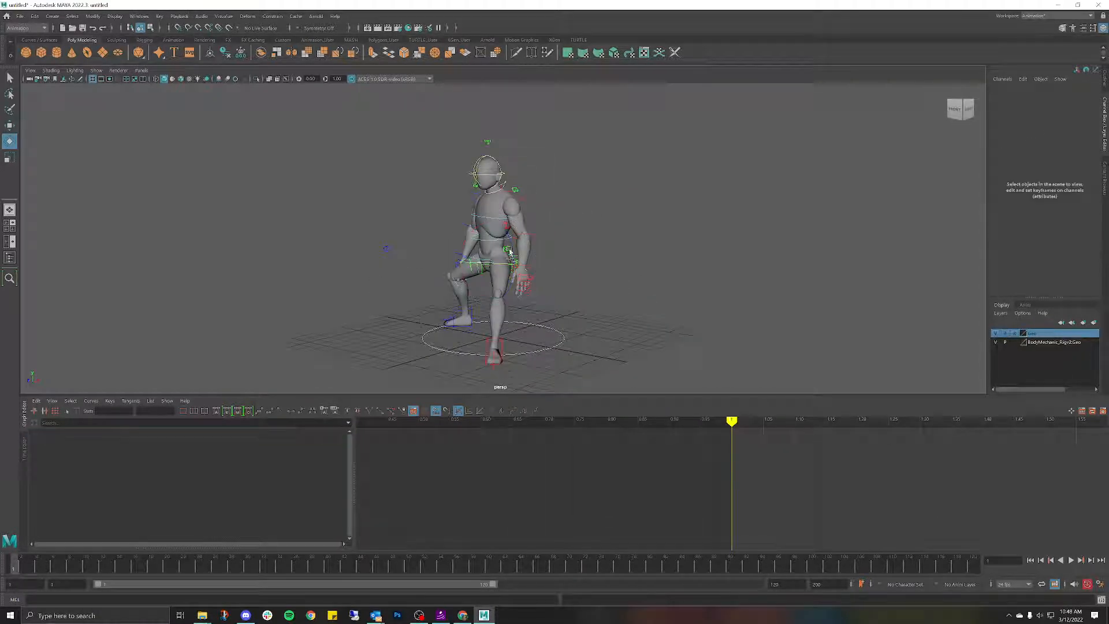
Step: Try bending the torso forward by rotating the spine controls FKRoot_M, FKSpine1_M and FKChest_M
click(477, 252)
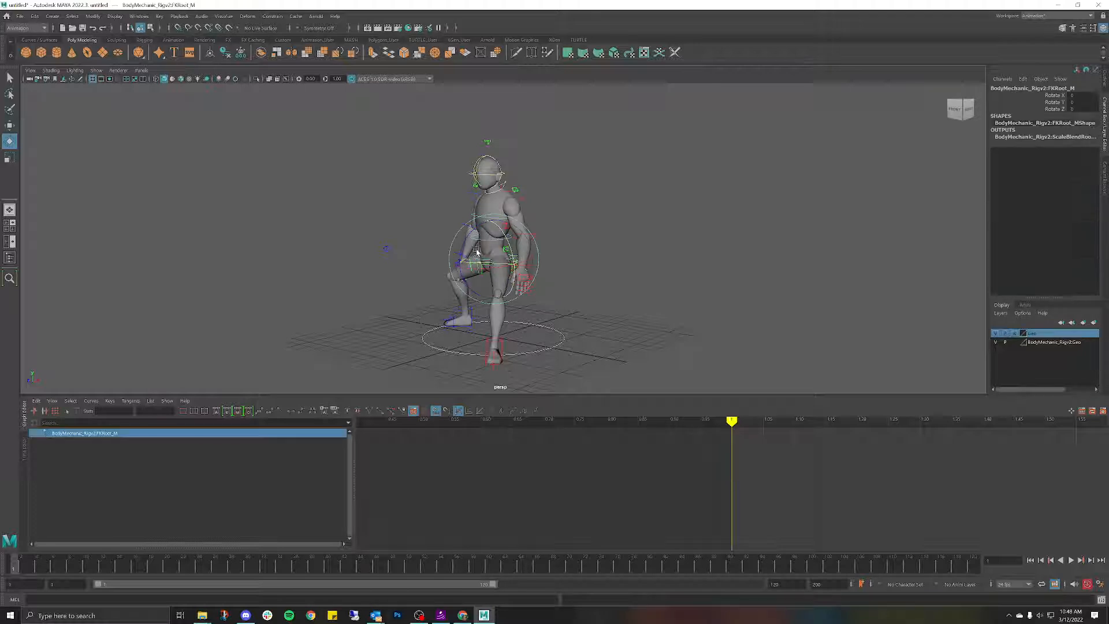
click(539, 225)
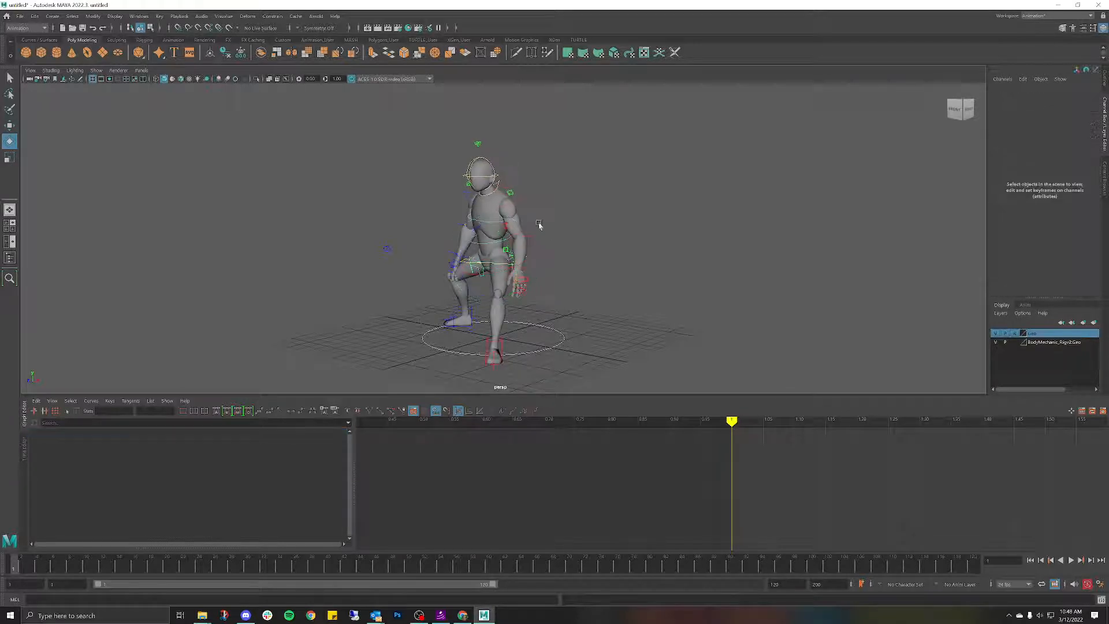
click(488, 244)
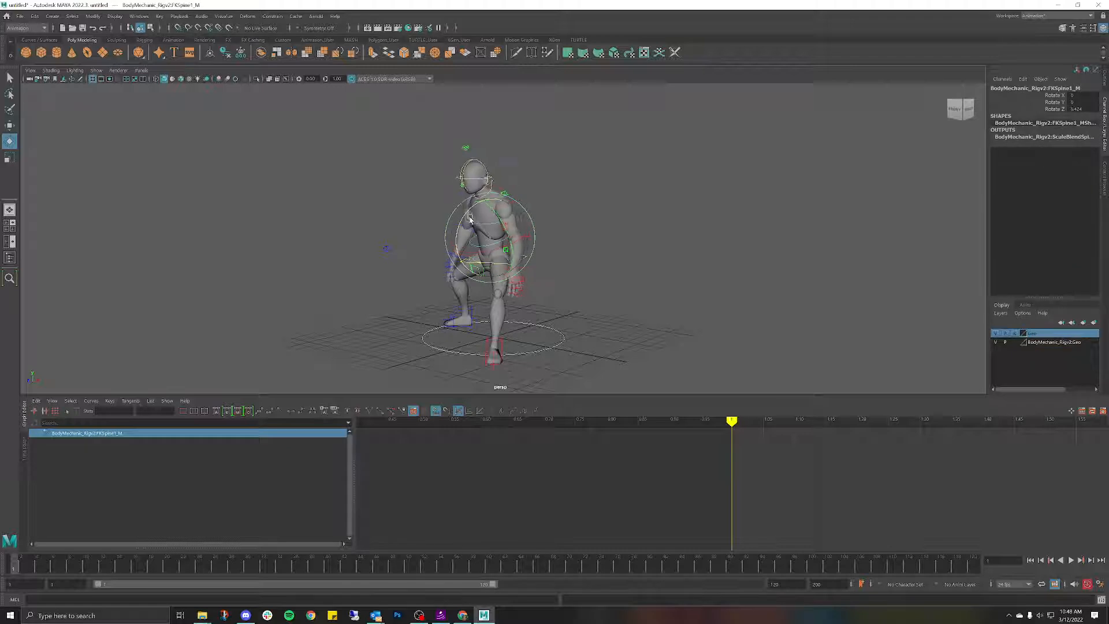
click(552, 203)
click(467, 219)
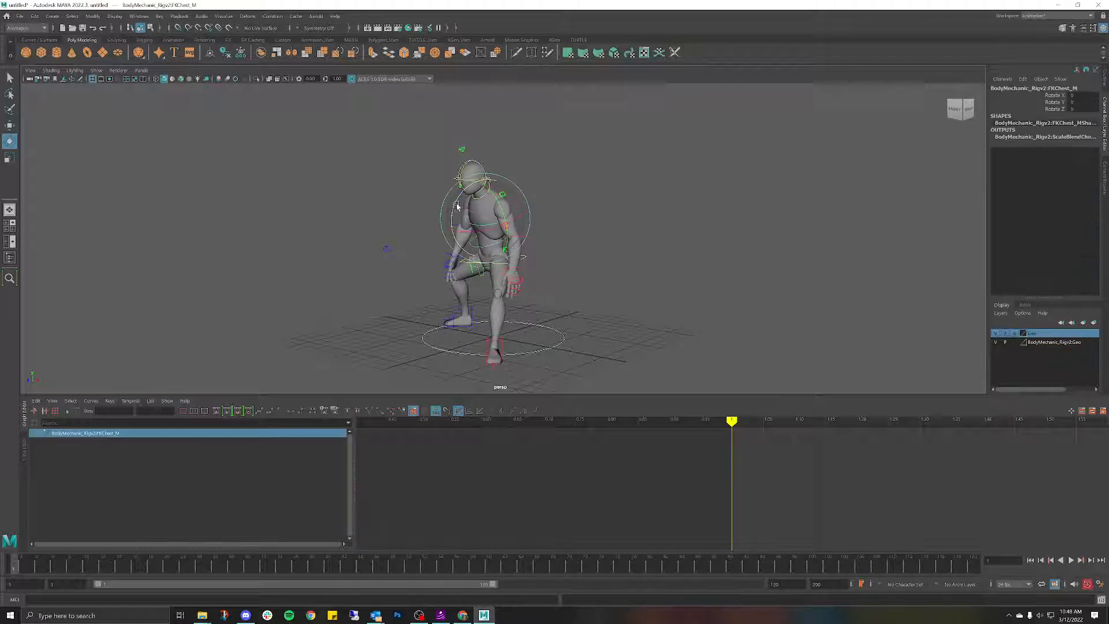
click(554, 198)
Step: Try turning the head by rotating its FK control FKHead_M
alt+drag(553, 199, 521, 186)
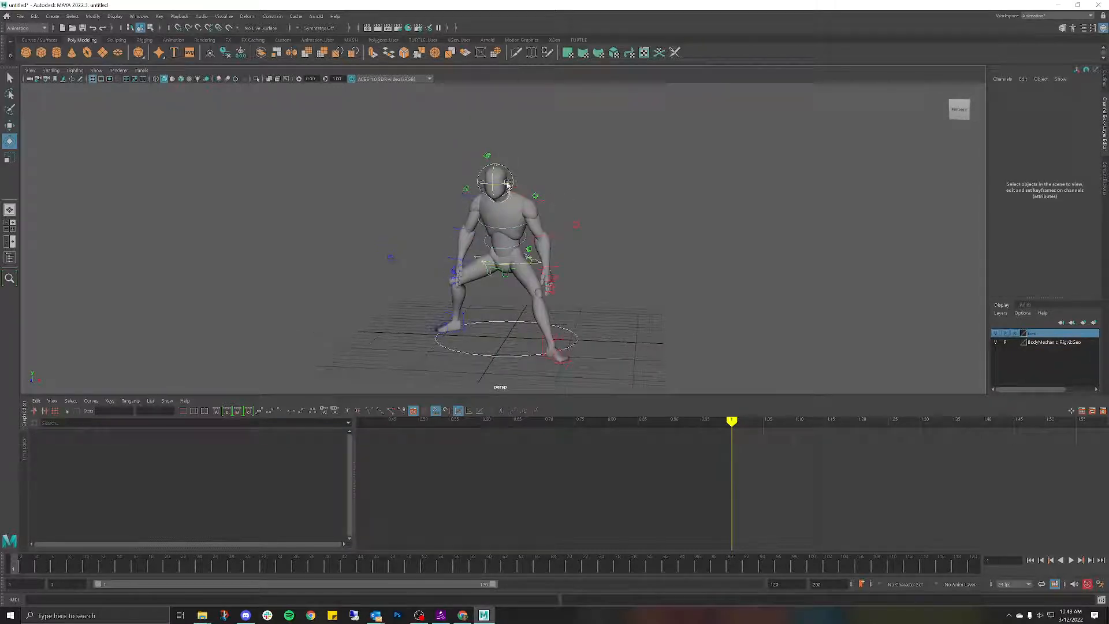
click(508, 186)
click(579, 193)
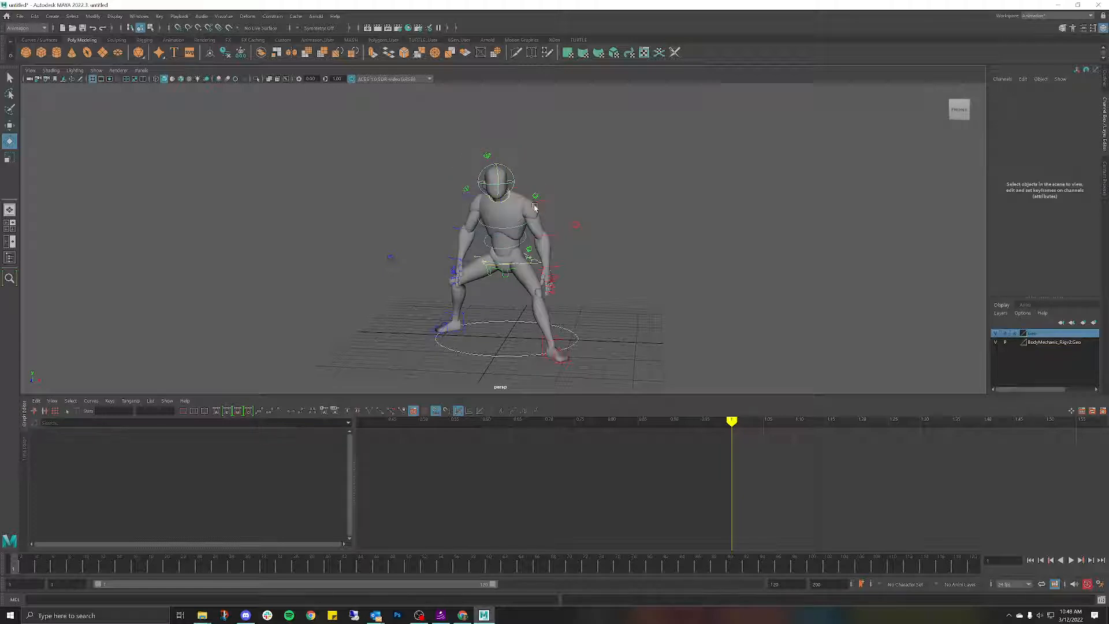
Step: Try swinging both arms out from the body by rotating FKShoulder_L and FKShoulder_R
click(555, 215)
drag(561, 209, 555, 195)
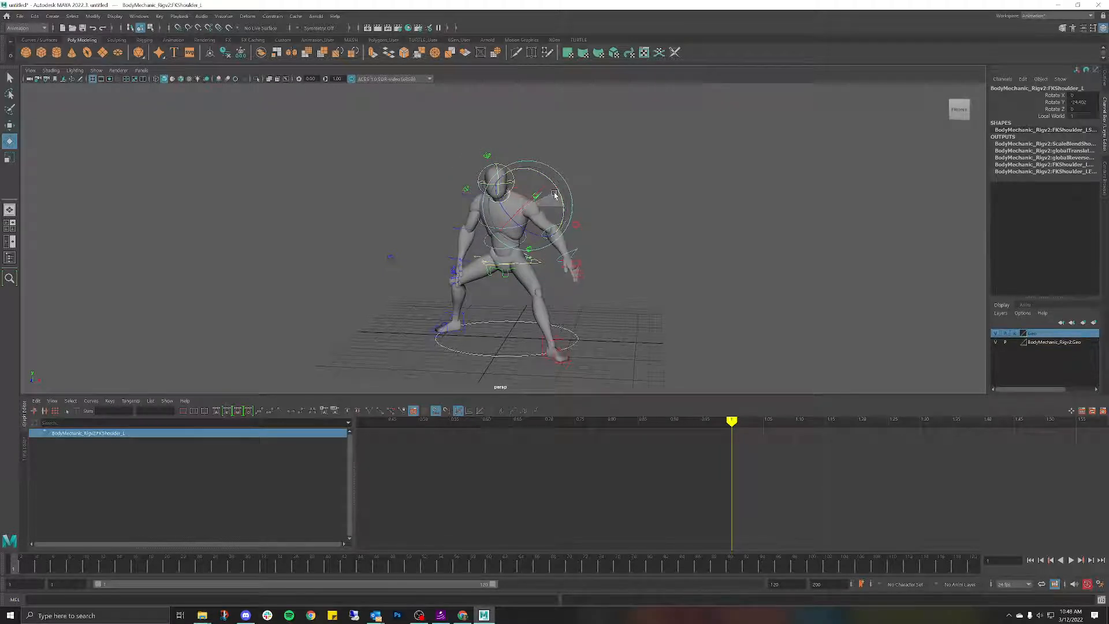
click(607, 188)
click(477, 202)
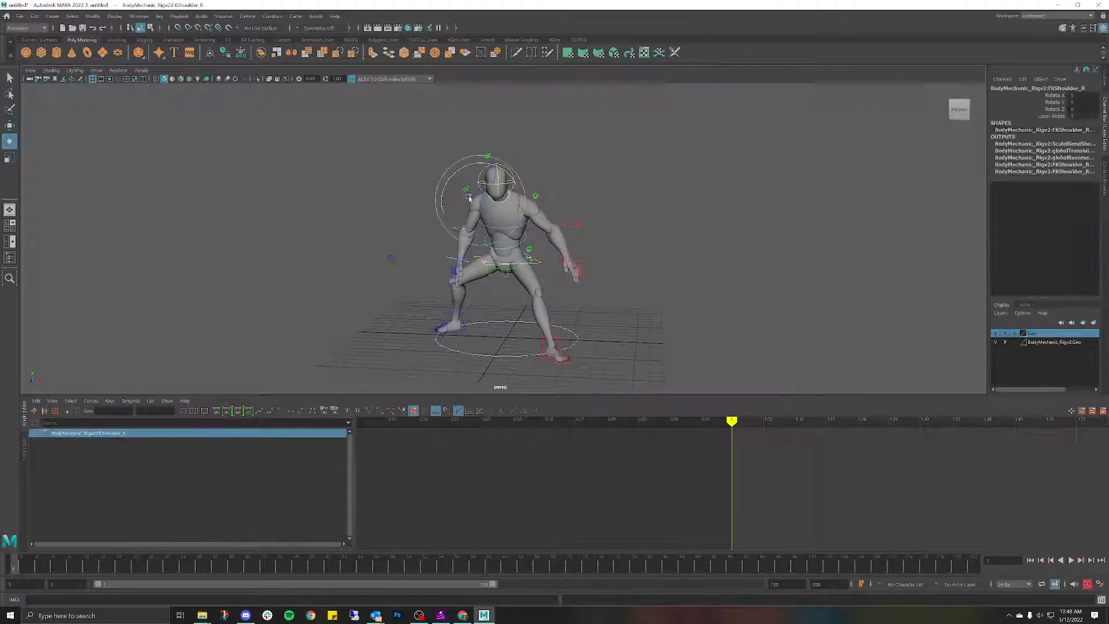
drag(526, 201, 816, 232)
click(553, 188)
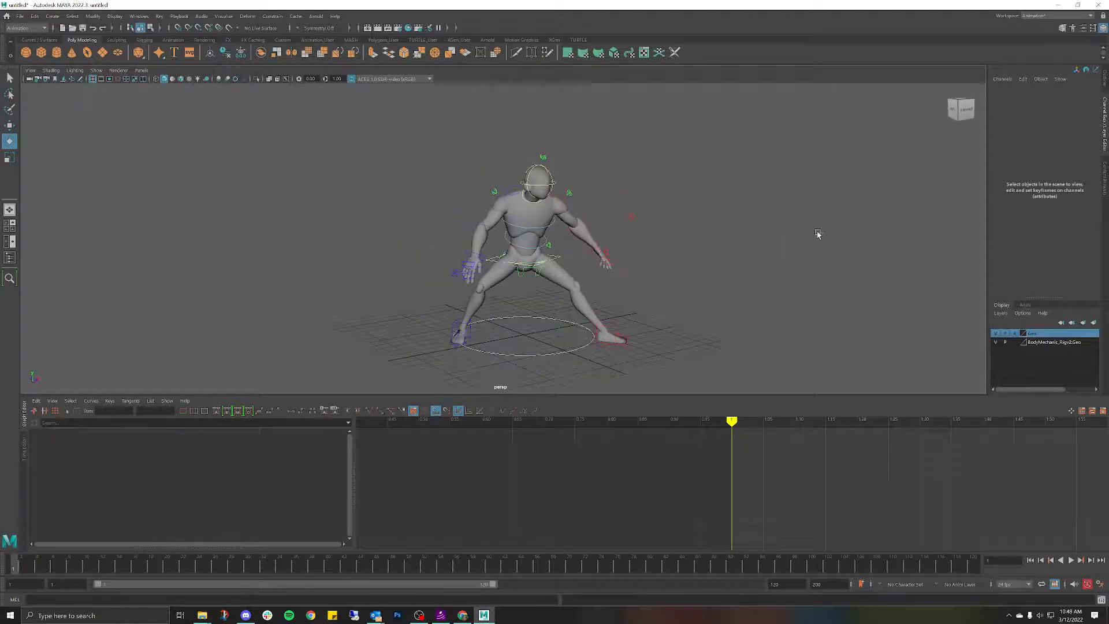
Step: Undo the arm, head, spine, hip and foot changes to bring the character back to a standing pose
key(ctrl+z)
key(ctrl+z)
key(ctrl+z)
key(ctrl+z)
key(ctrl+z)
key(ctrl+z)
key(ctrl+z)
key(ctrl+z)
key(ctrl+z)
key(ctrl+z)
key(ctrl+z)
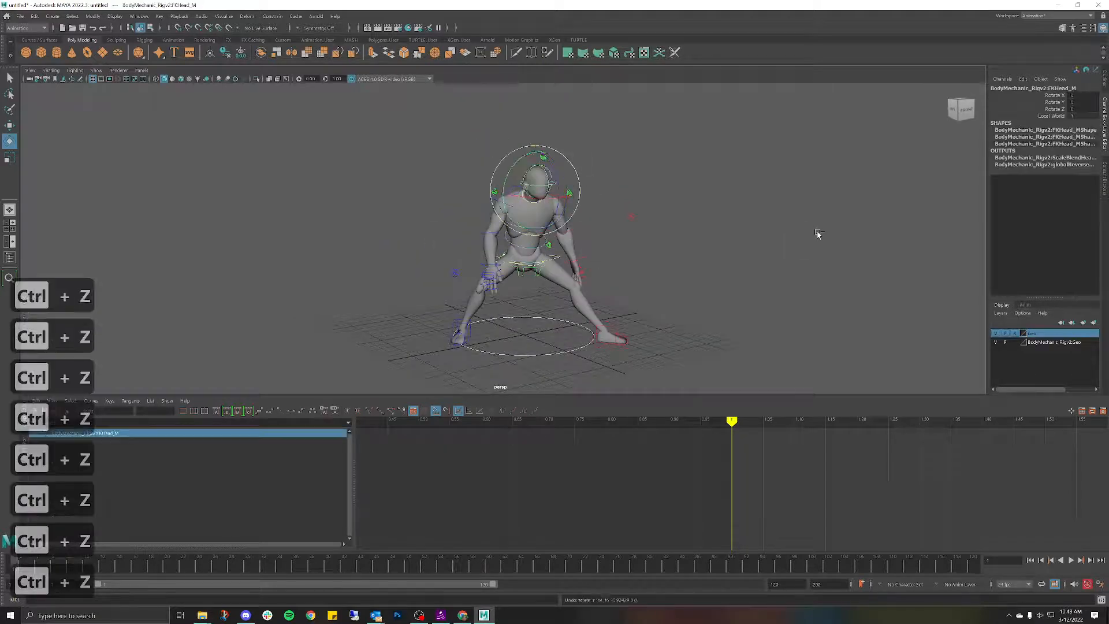
key(ctrl+z)
key(ctrl+z)
key(ctrl+z)
key(ctrl+z)
key(ctrl+z)
key(ctrl+z)
key(ctrl+z)
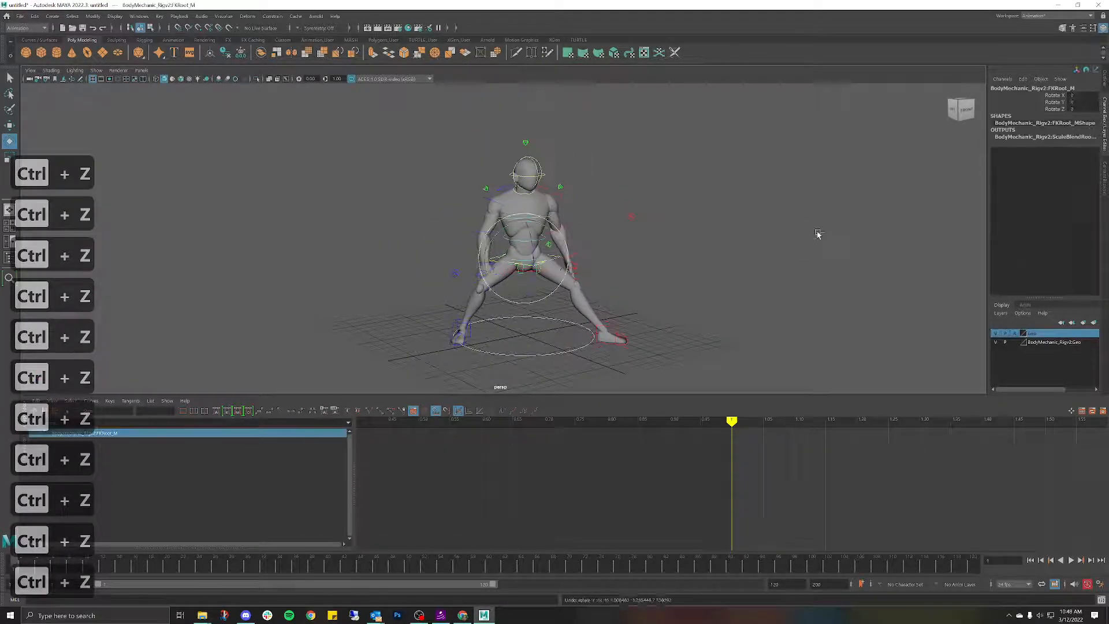
key(ctrl+z)
key(ctrl+z)
key(ctrl+z)
key(ctrl+z)
key(ctrl+z)
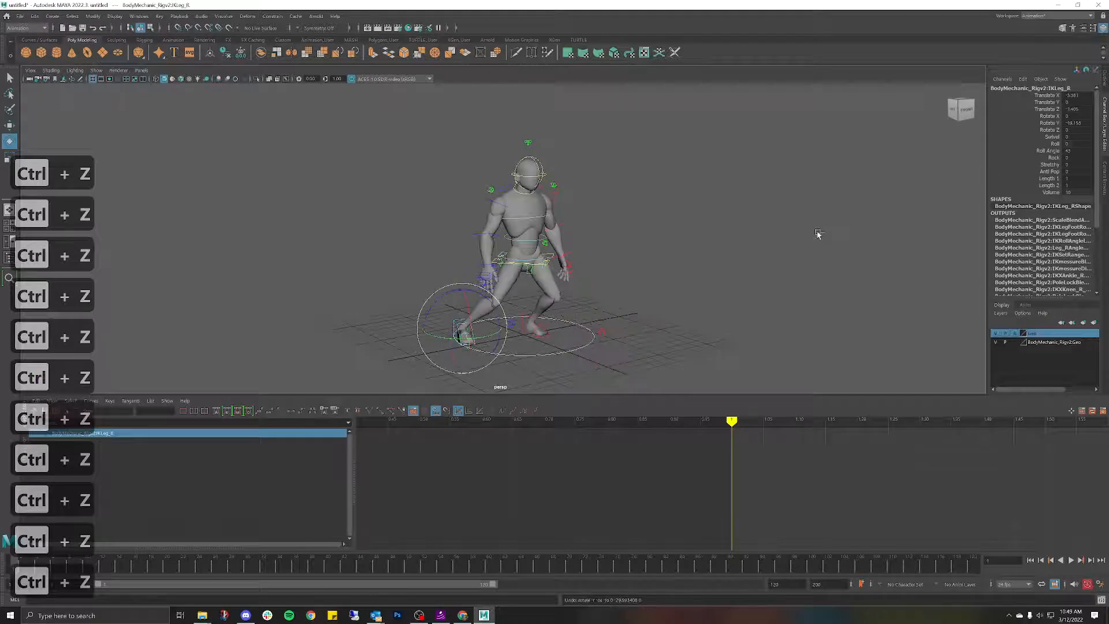
key(ctrl+z)
key(ctrl+z)
key(ctrl+z)
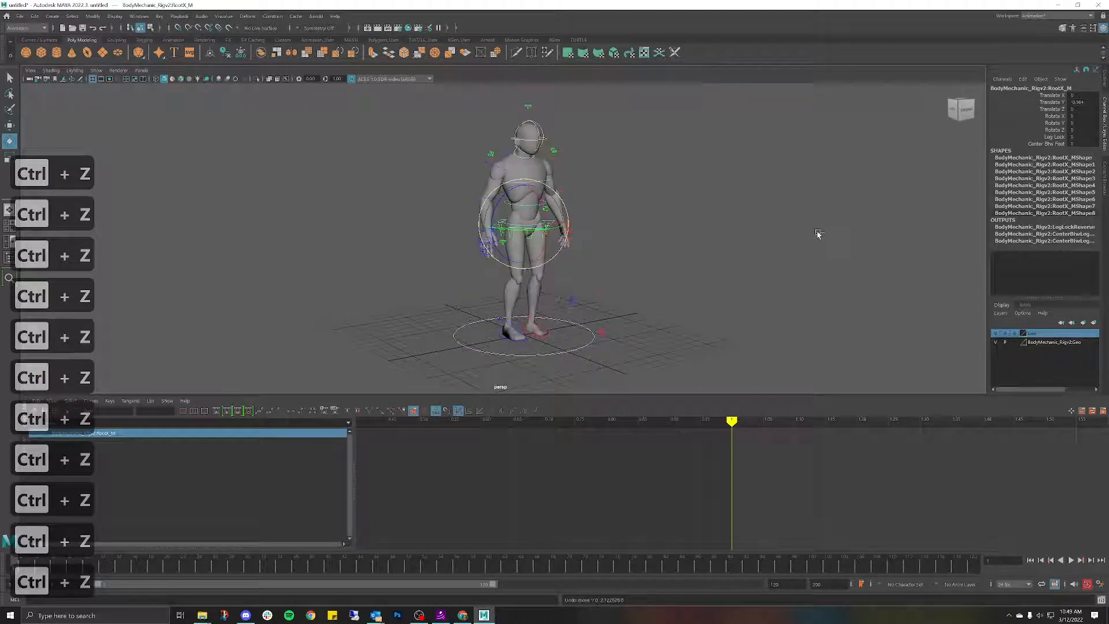
key(ctrl+z)
key(ctrl+z)
key(ctrl+z)
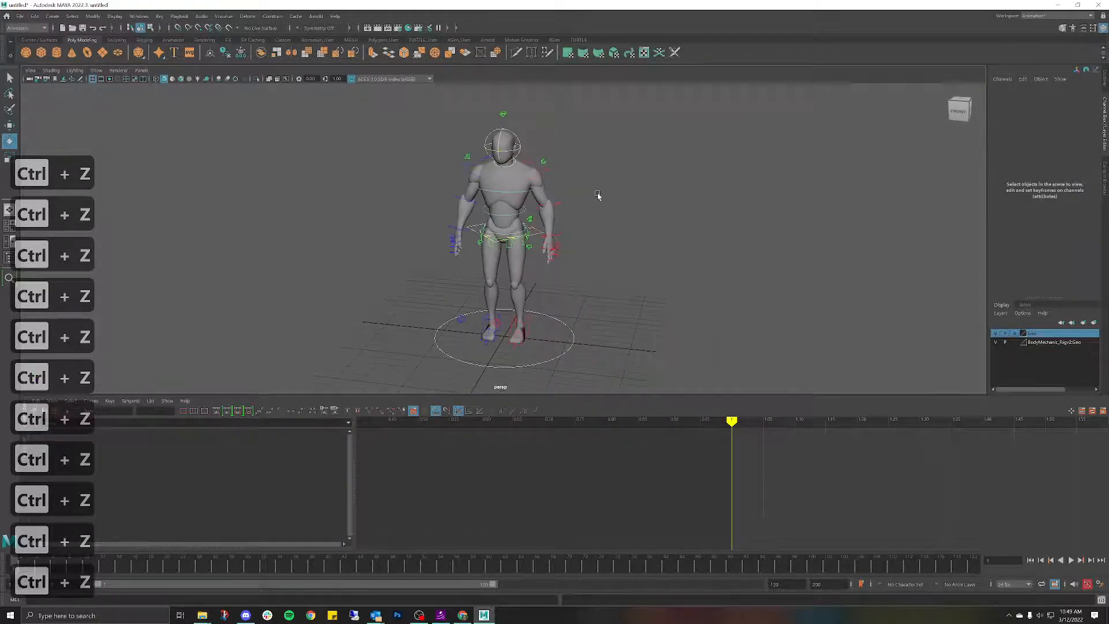
Step: Lower the body slightly with the root control RootX_M so the knees bend a little
click(536, 242)
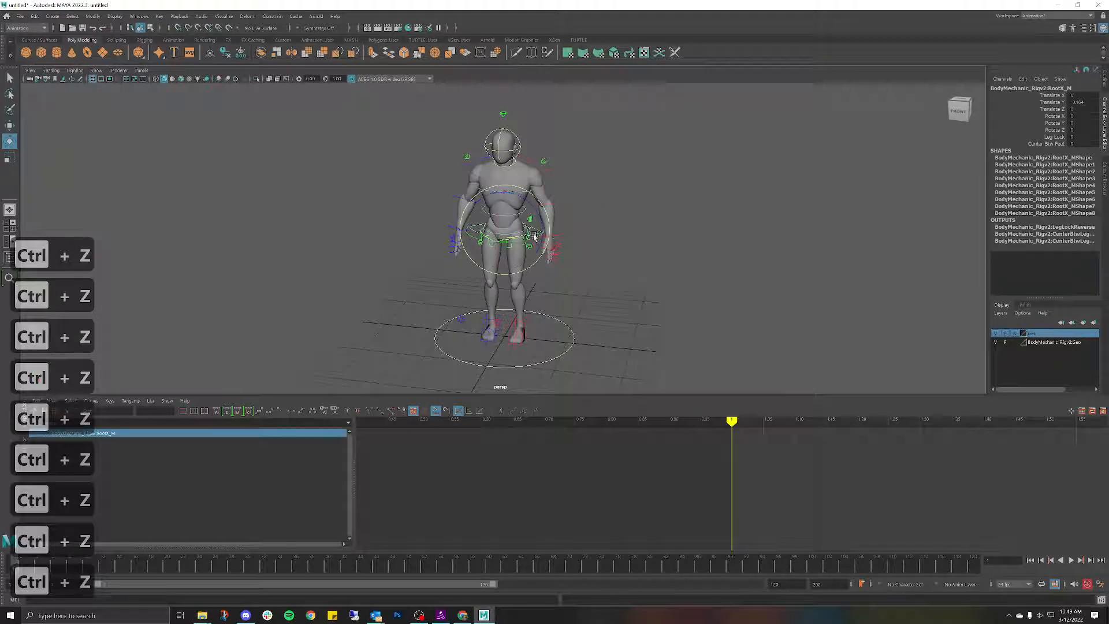
key(w)
drag(503, 195, 502, 200)
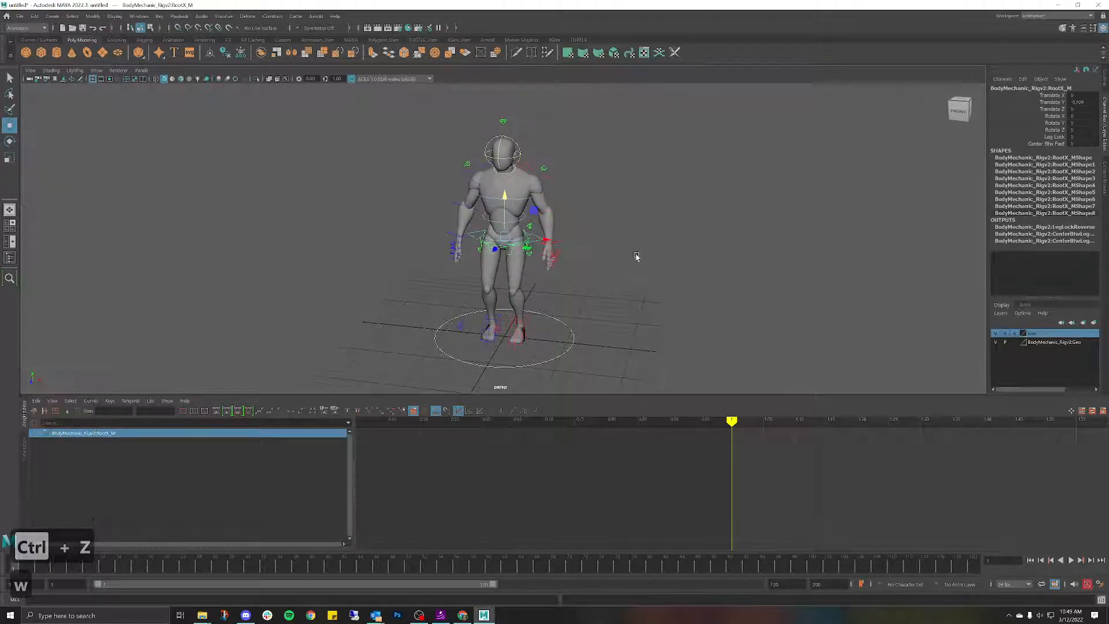
Step: Move the left foot's IK control IKLeg_L slightly outward and turn the foot outward
alt+drag(636, 255, 654, 249)
drag(539, 319, 571, 322)
key(e)
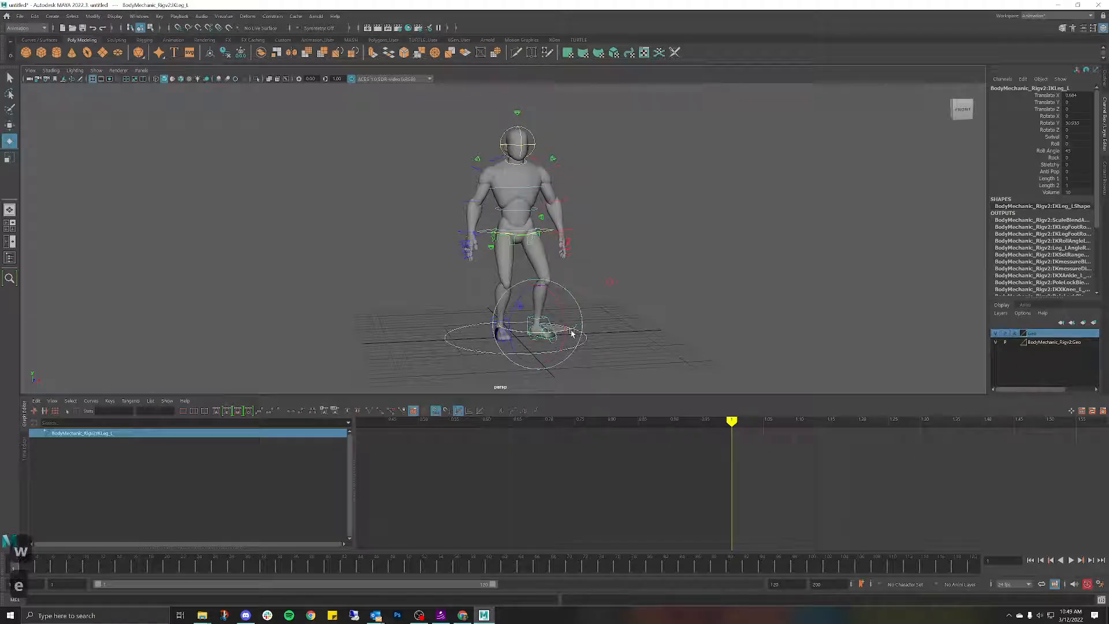
Step: Move the right foot's IK control IKLeg_R slightly back and outward, and turn the foot outward
click(494, 329)
click(494, 324)
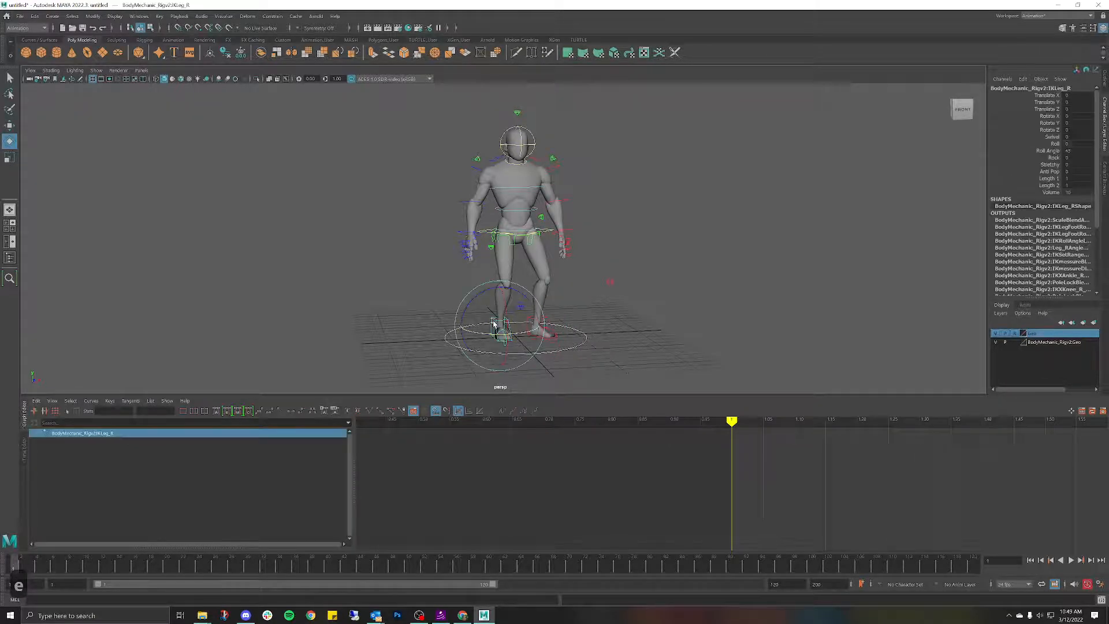
key(w)
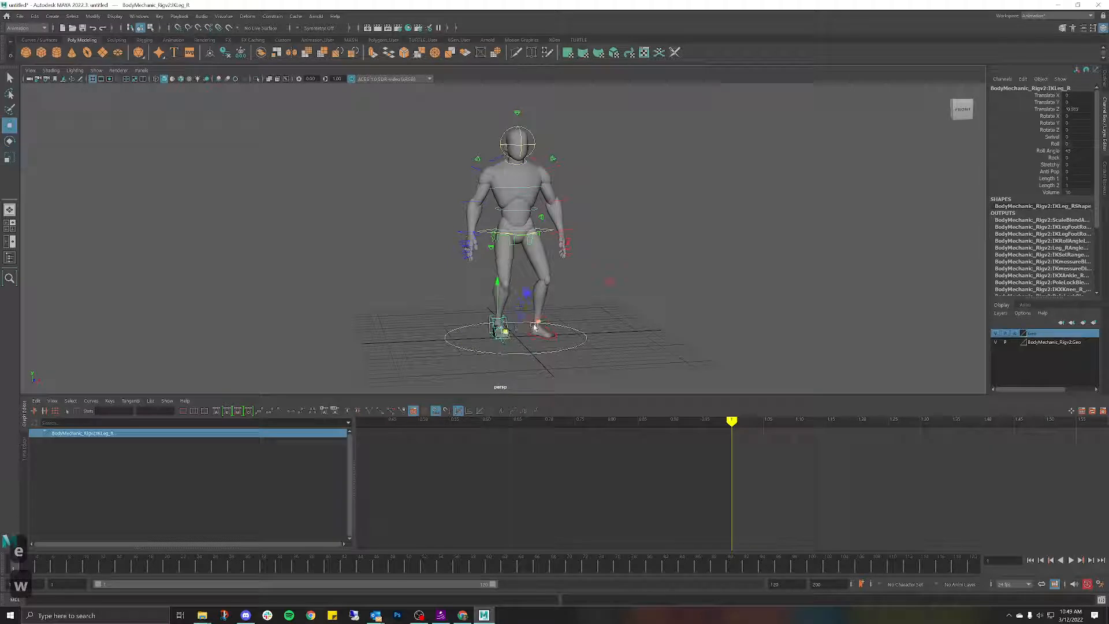
drag(535, 324, 492, 340)
key(e)
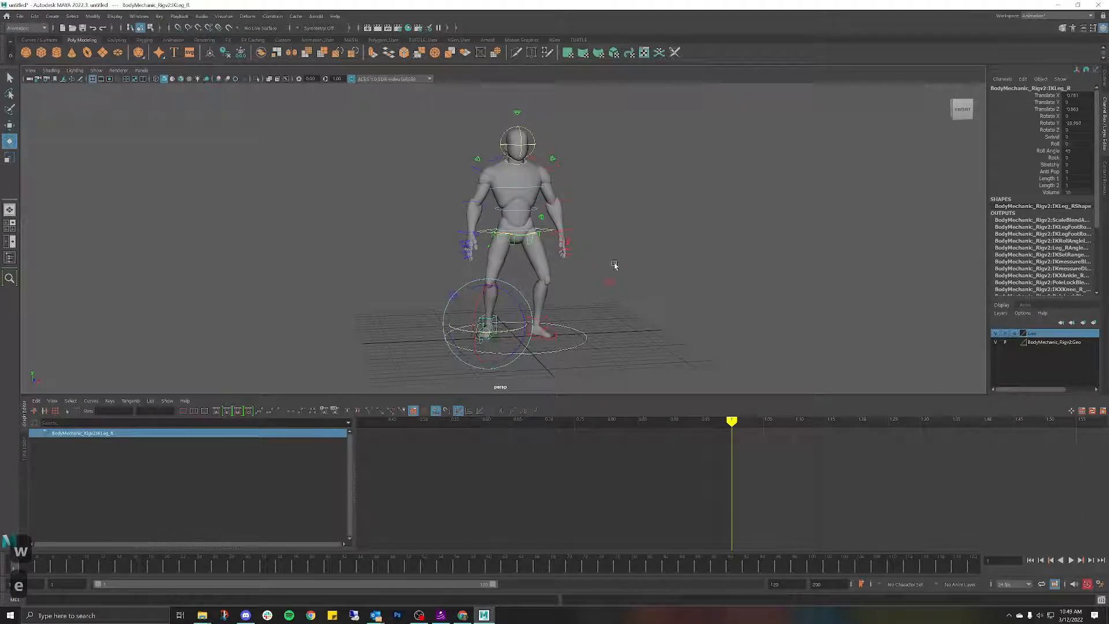
click(615, 265)
Step: Turn the whole body slightly about the vertical axis with the root control RootX_M
alt+drag(614, 265, 528, 251)
key(space)
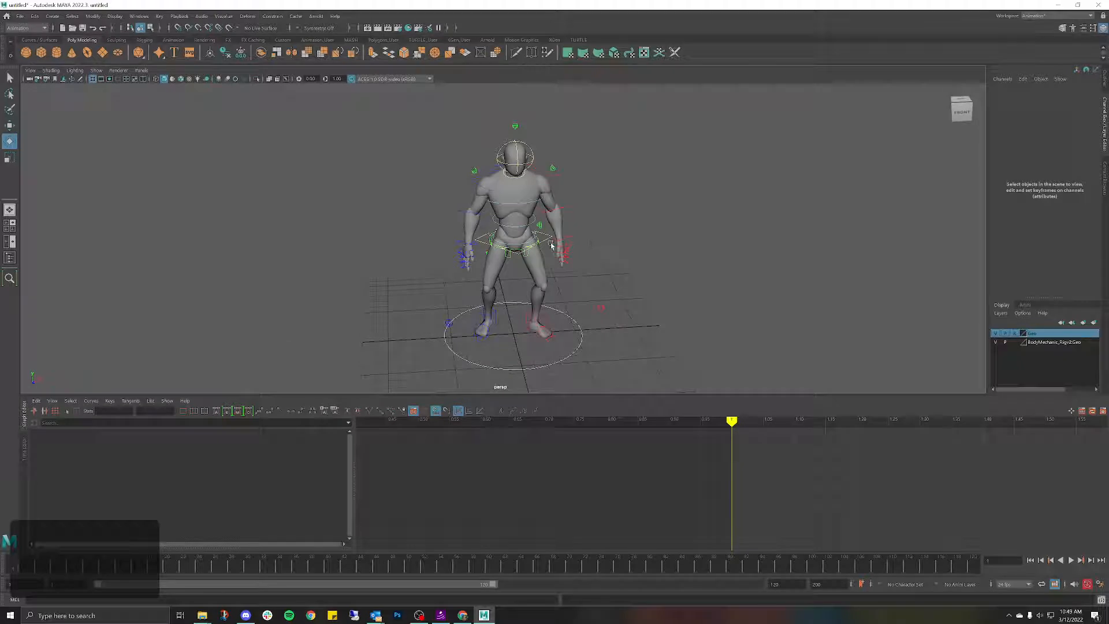
click(552, 245)
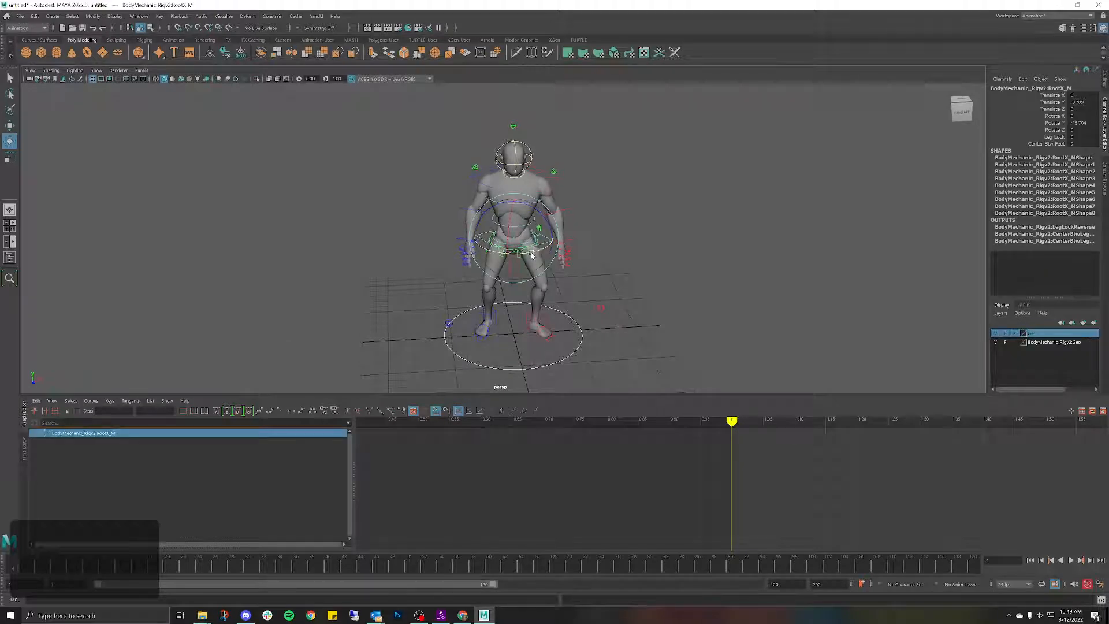
click(626, 220)
mouse_move(626, 220)
alt+mouse_down()
mouse_move(611, 201)
mouse_move(623, 216)
alt+mouse_up()
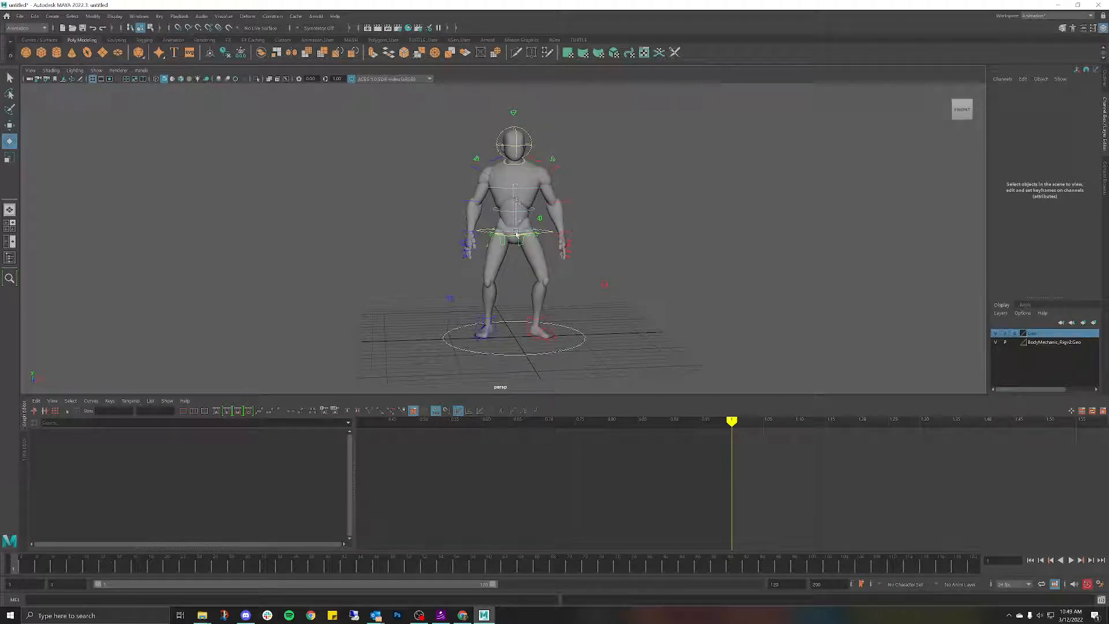
drag(516, 234, 554, 236)
key(ctrl+z)
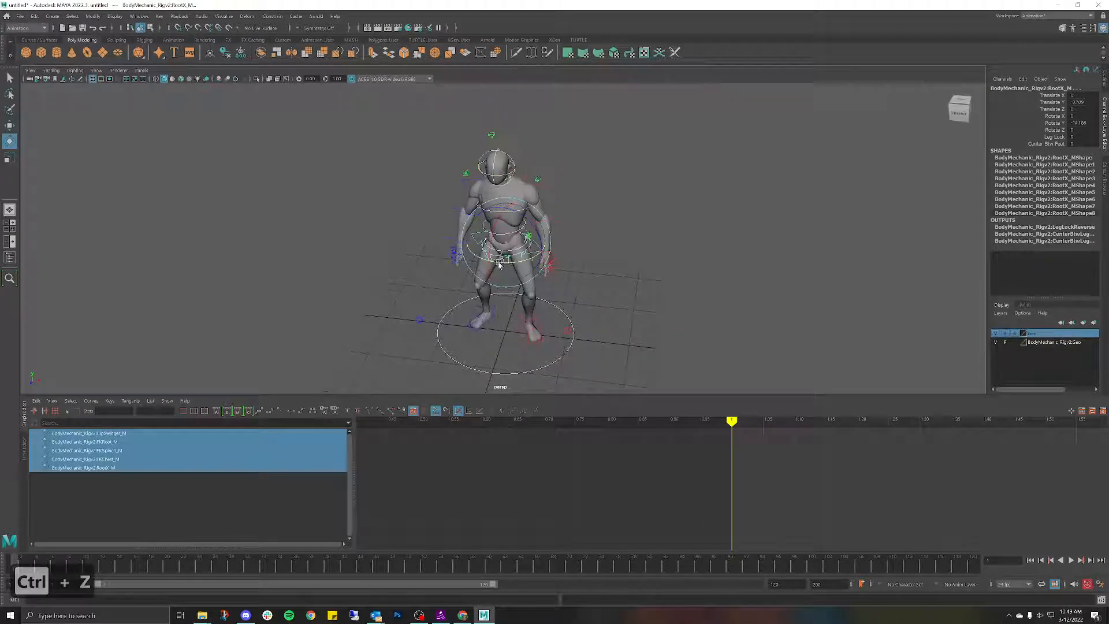
key(ctrl+z)
Step: Select the spine controls FKRoot_M, FKSpine1_M and FKChest_M together and rotate them slightly
click(489, 244)
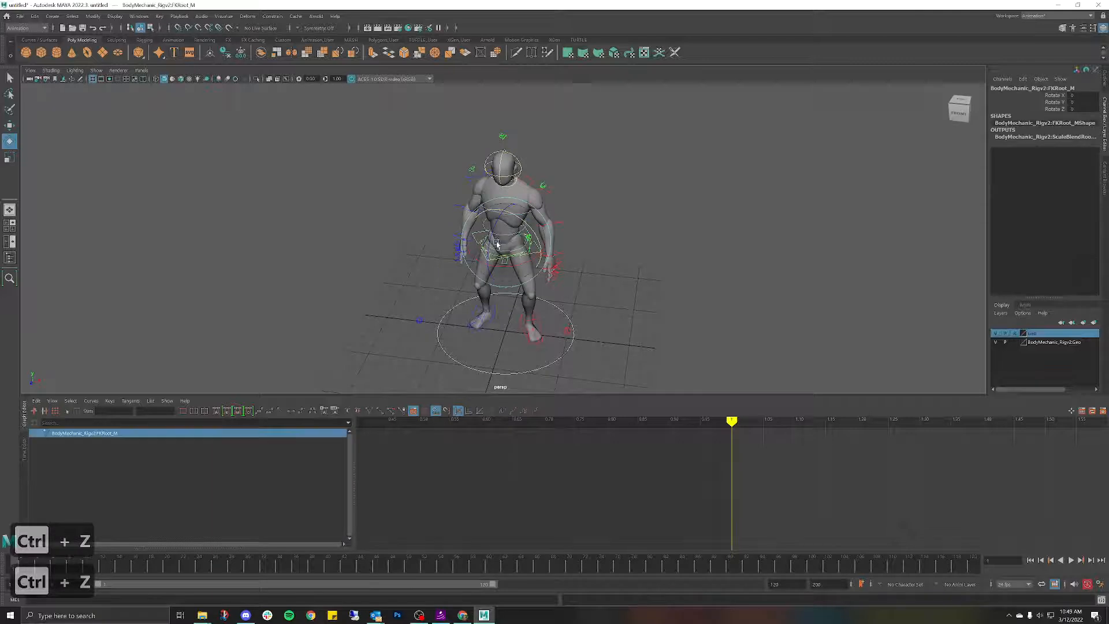
key(w)
shift+click(497, 233)
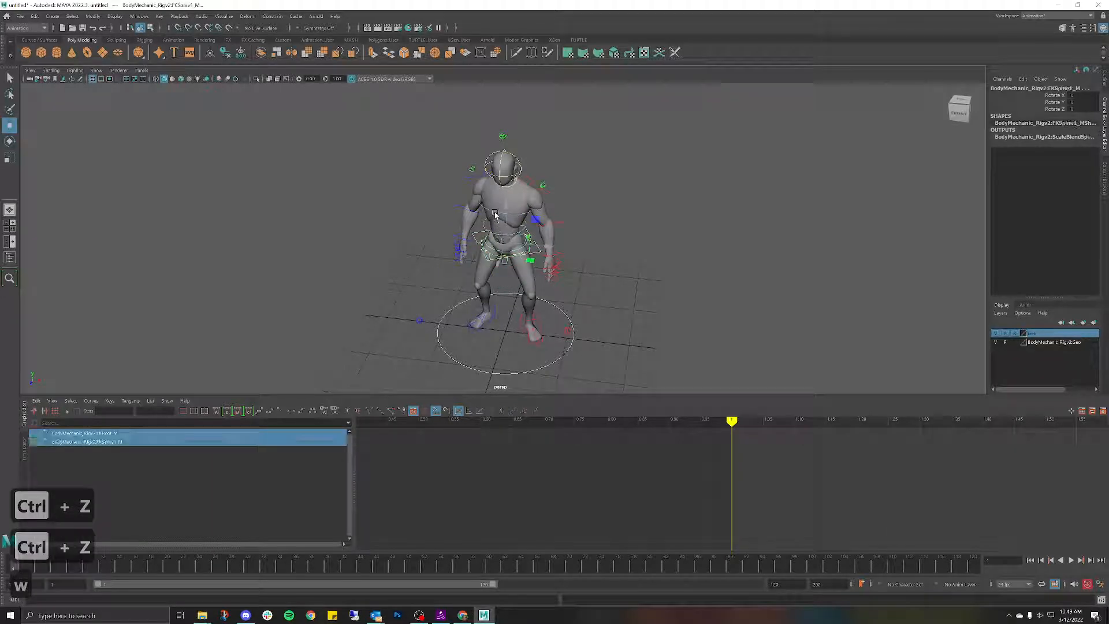
shift+click(501, 224)
key(e)
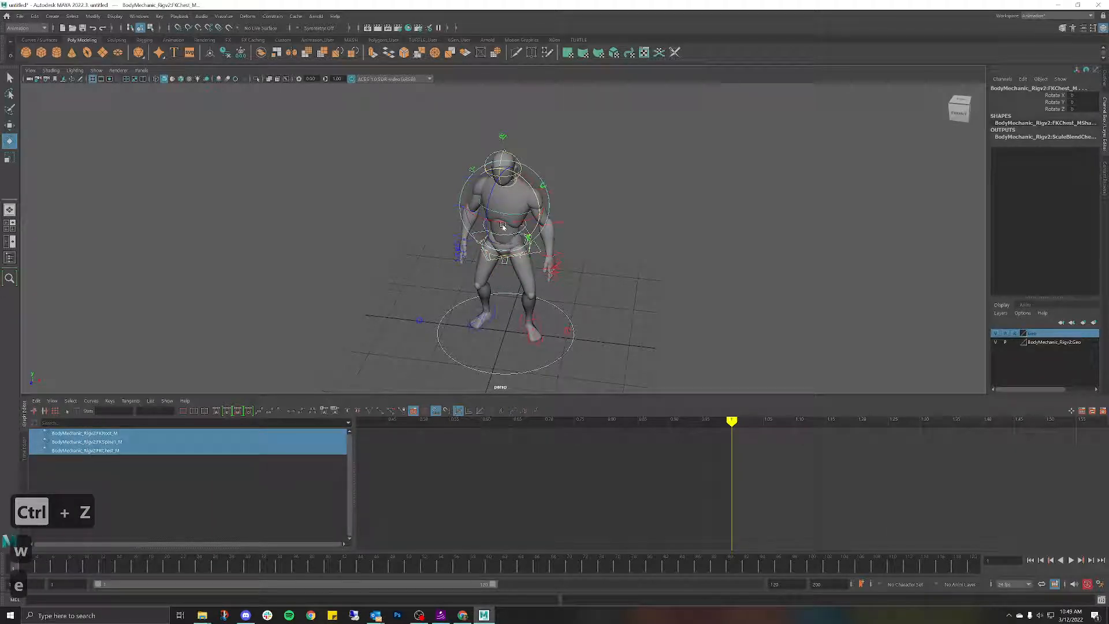
click(616, 206)
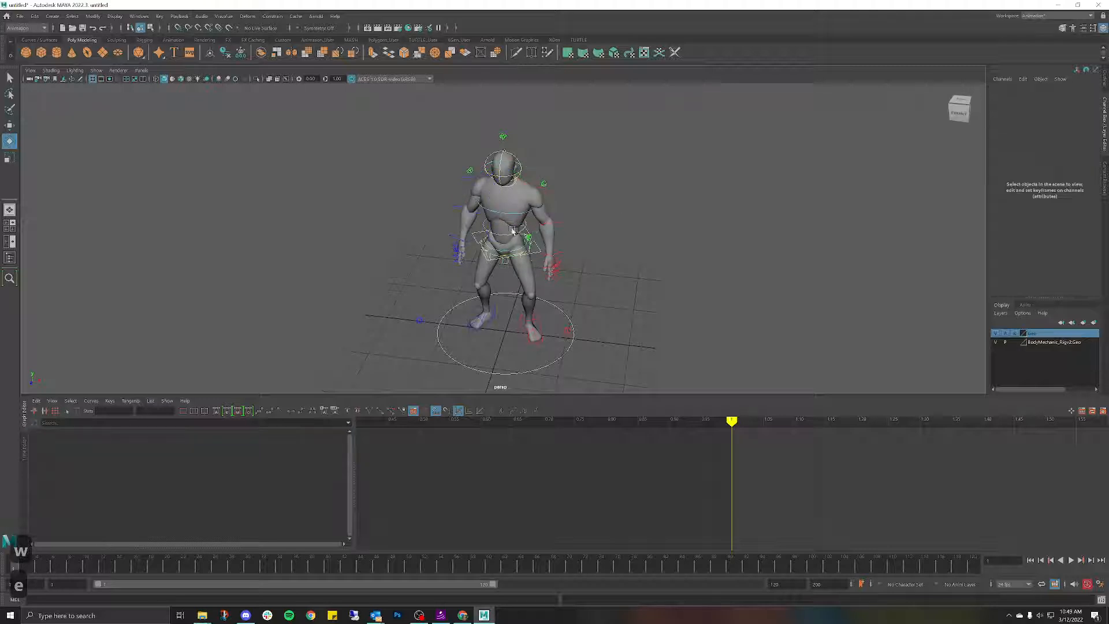
Step: Twist the upper body a little more by rotating FKSpine1_M with FKChest_M, and then FKChest_M alone
click(504, 237)
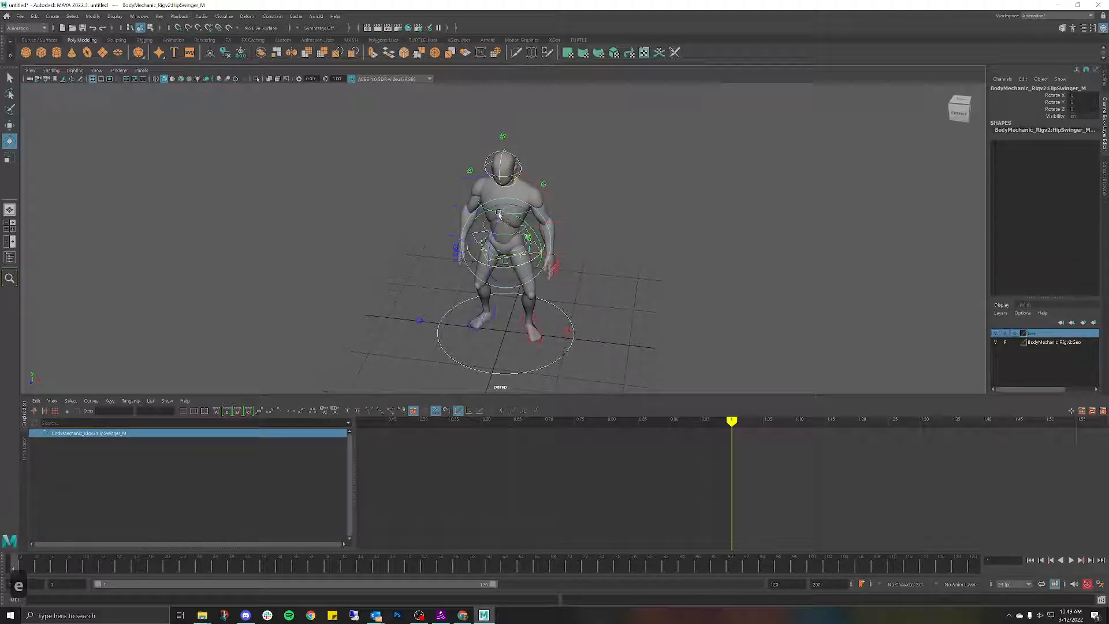
key(w)
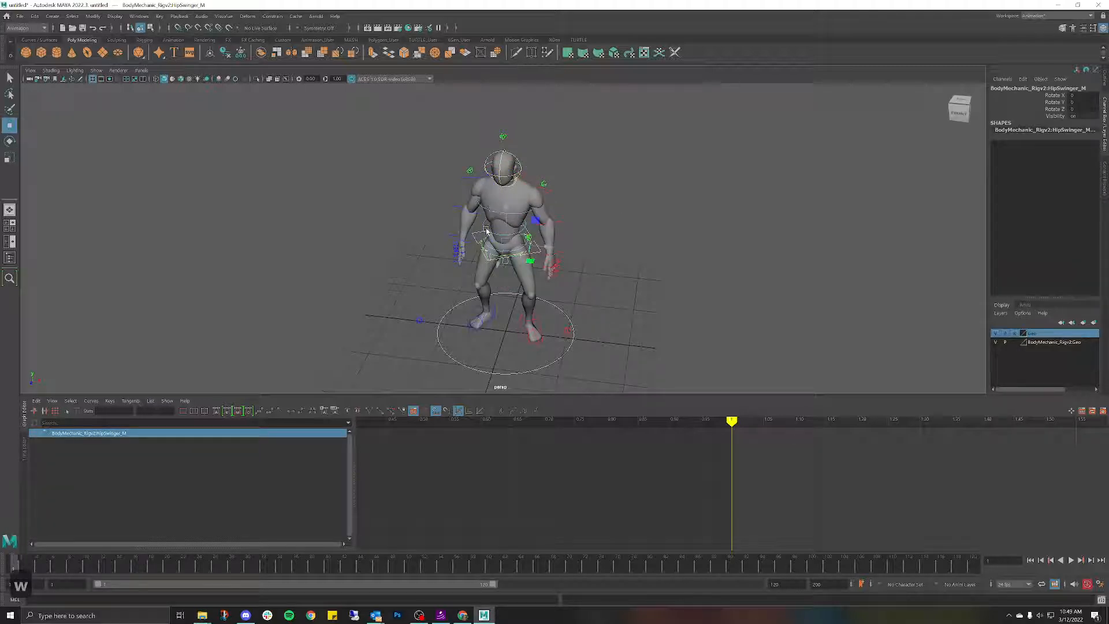
click(490, 219)
shift+click(512, 223)
key(e)
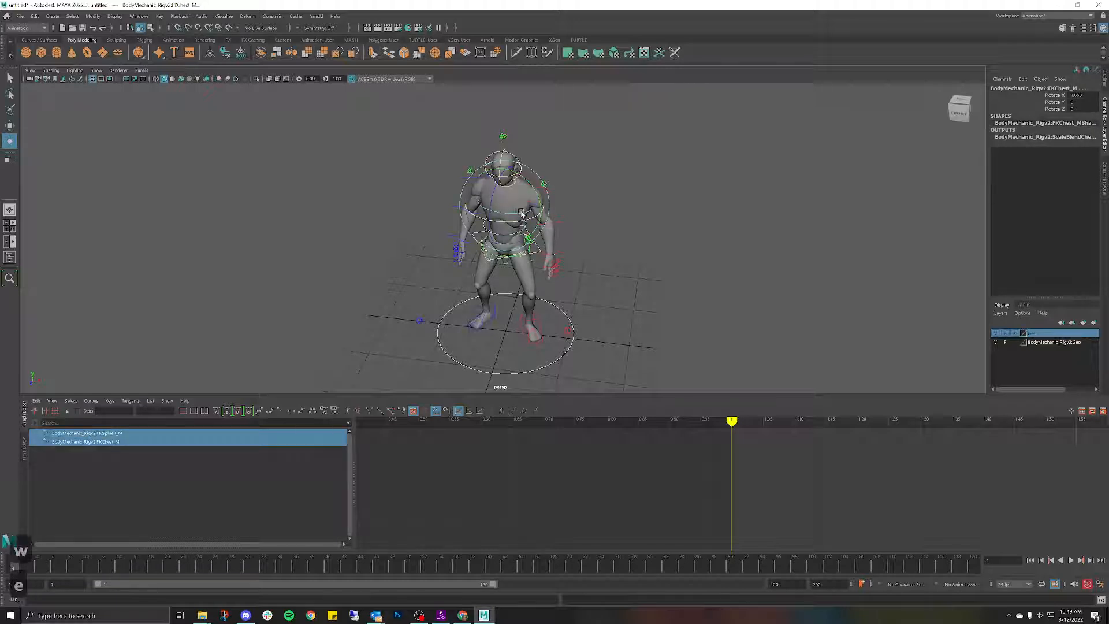
click(610, 208)
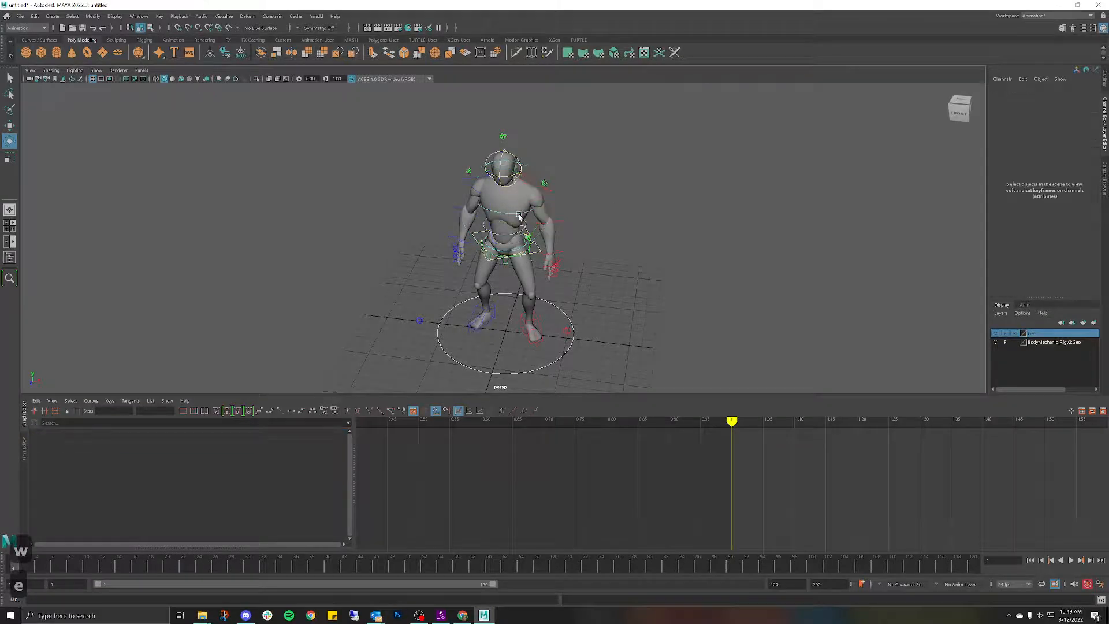
click(528, 220)
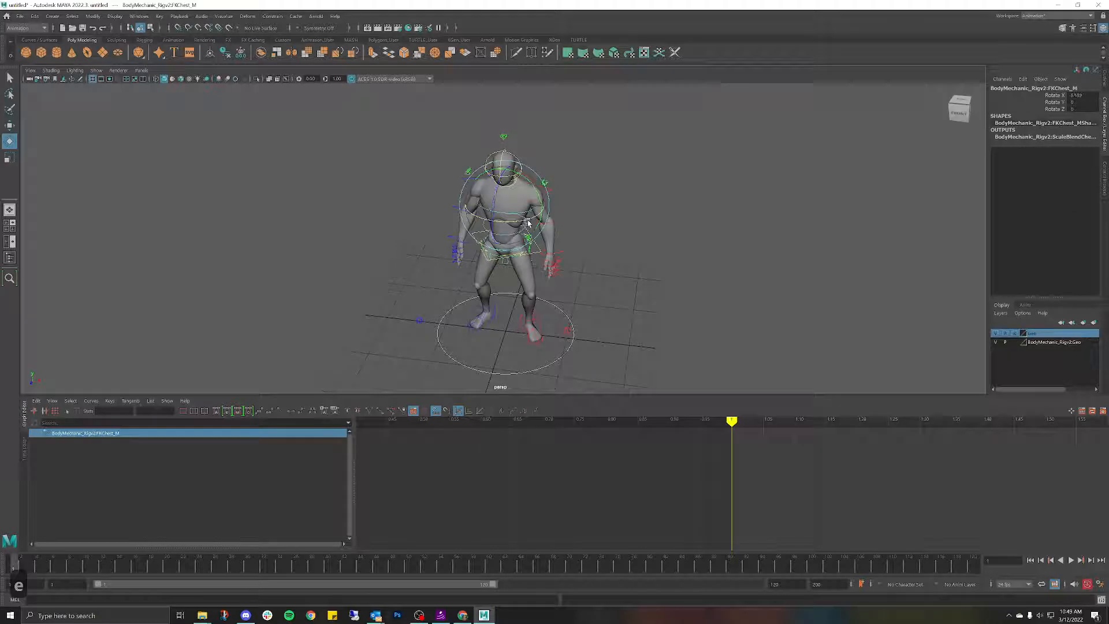
click(589, 203)
Step: Move the left foot's IK control IKLeg_L slightly forward of the right foot
alt+drag(589, 202, 551, 189)
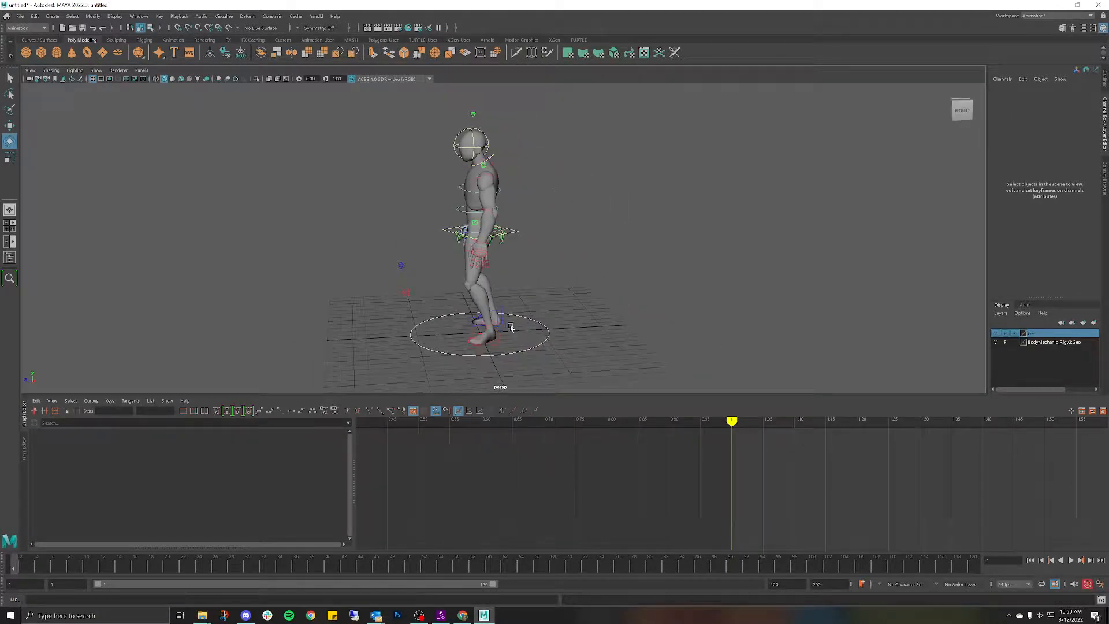
alt+drag(544, 311, 507, 317)
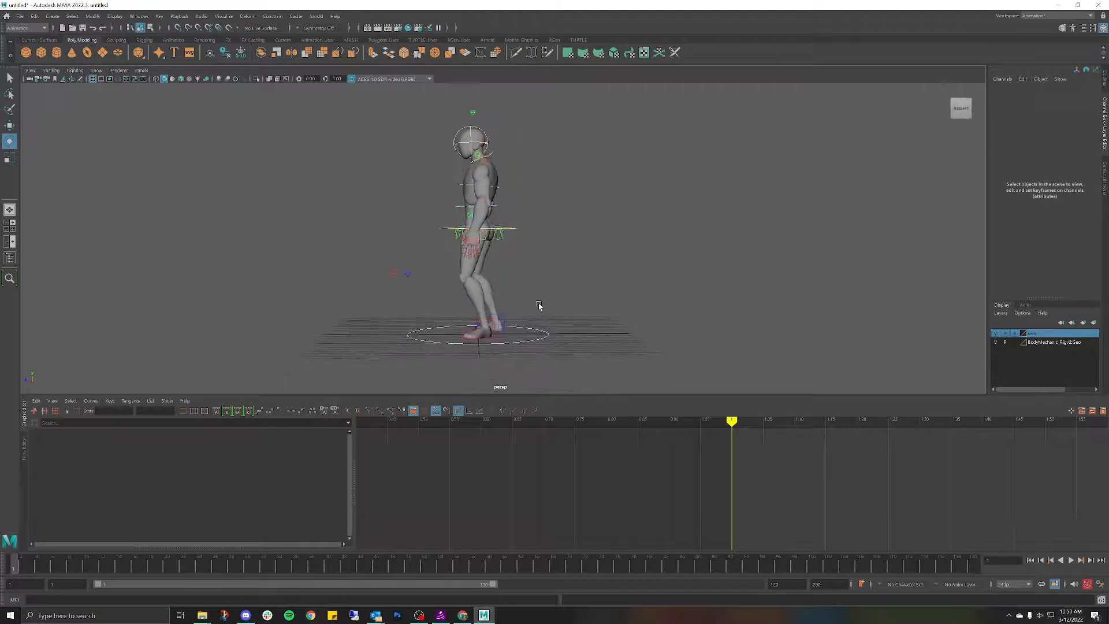
click(484, 321)
key(w)
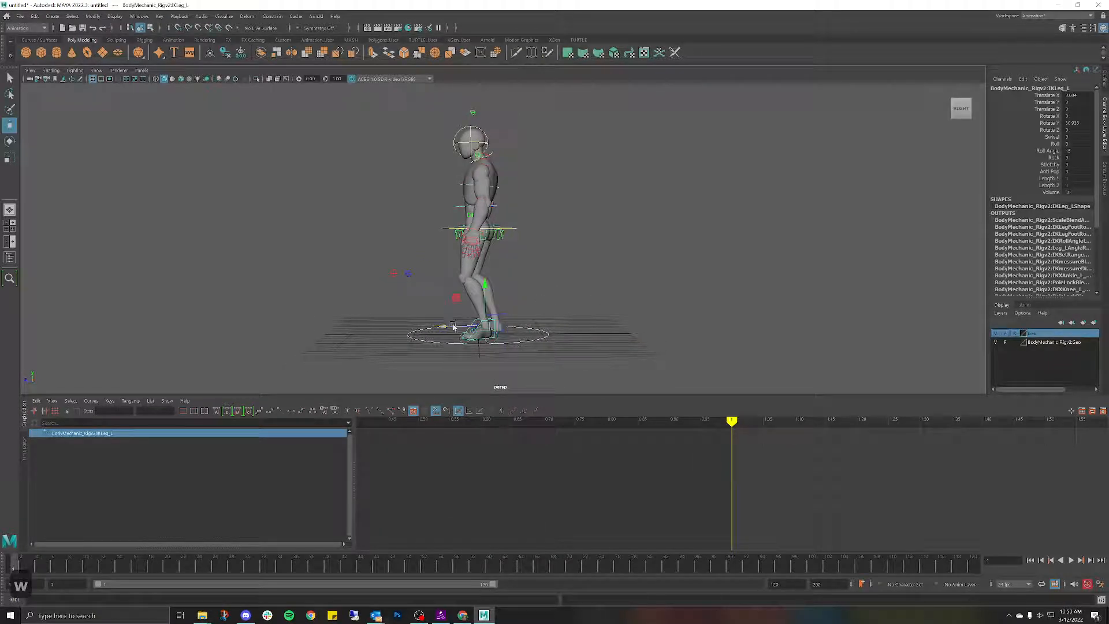
drag(447, 326, 435, 327)
Step: Try lifting the left foot with IKLeg_L using the Move tool, and undo the move
alt+drag(597, 287, 661, 322)
alt+middle_drag(660, 321, 593, 158)
scroll(579, 186, up, 5)
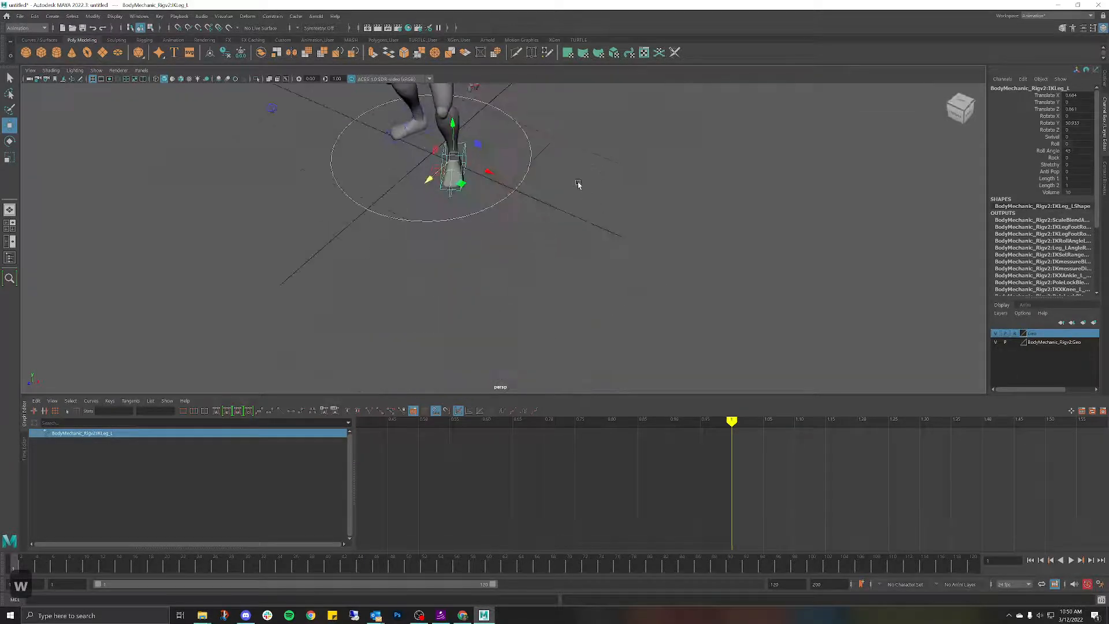
alt+middle_drag(555, 125, 579, 206)
alt+drag(579, 205, 506, 176)
key(ctrl+z)
key(ctrl+z)
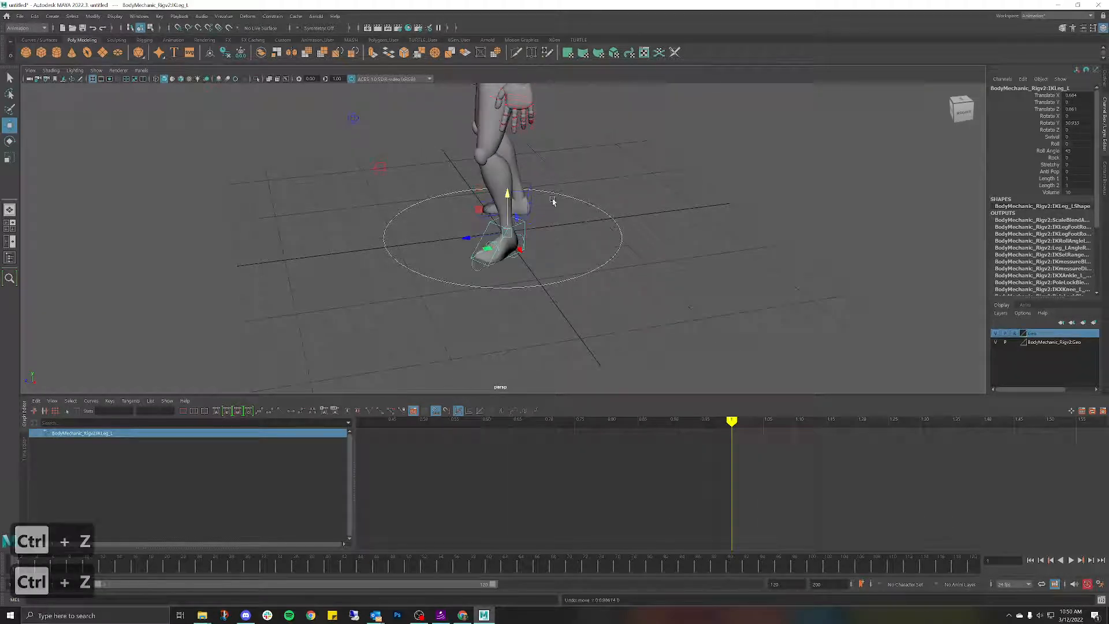
Step: Try turning the left foot with IKLeg_L using the Rotate tool, and undo the rotation
alt+drag(504, 236, 577, 224)
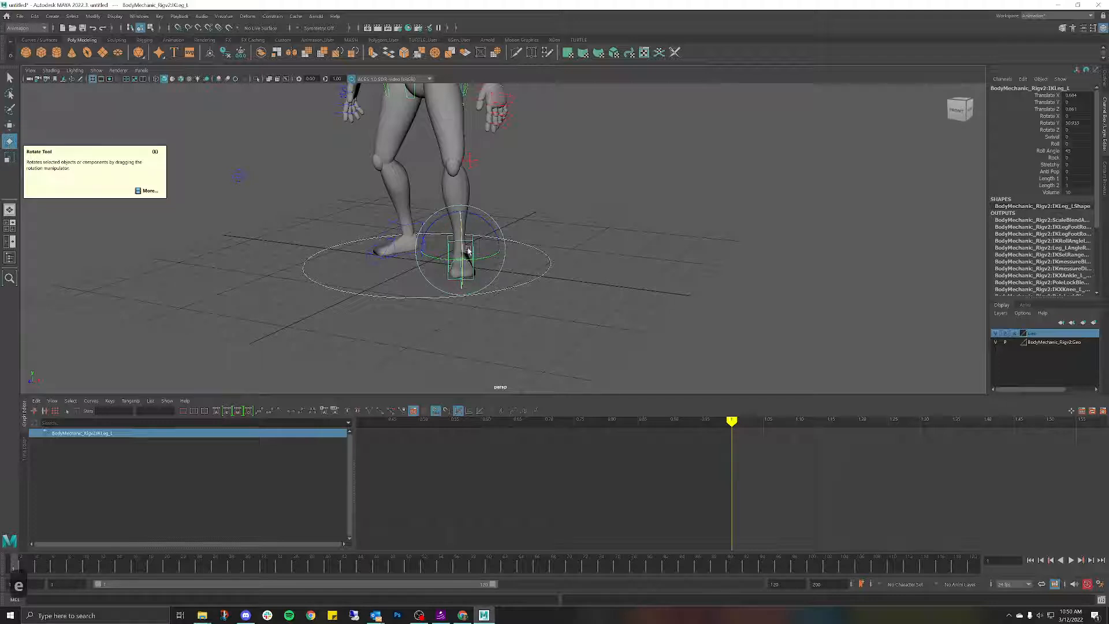
key(e)
drag(482, 259, 462, 263)
key(ctrl+z)
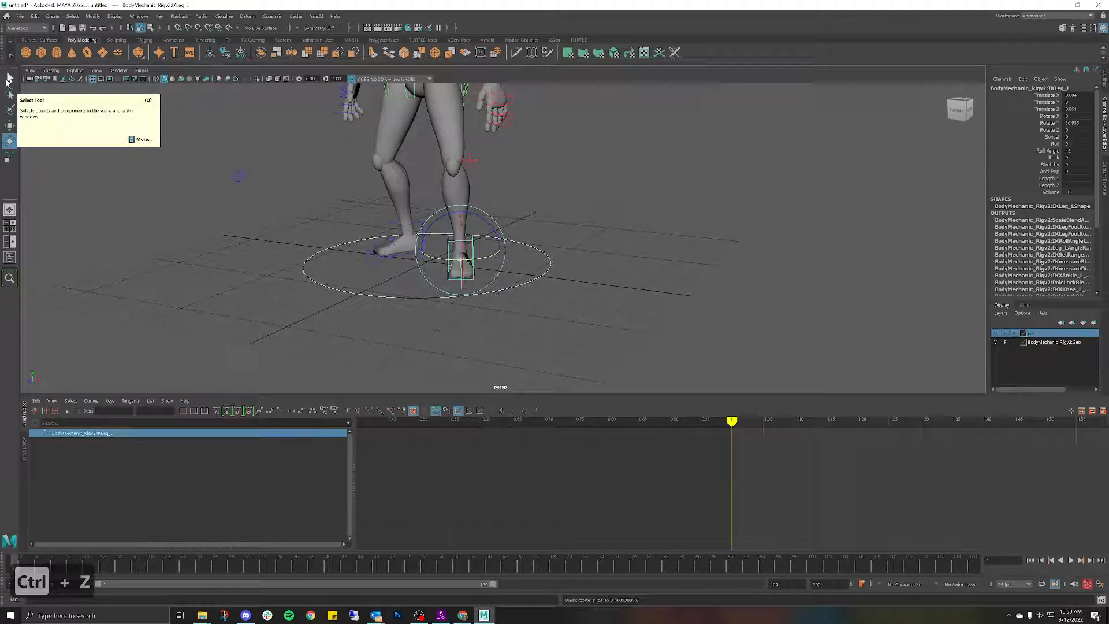
Step: Examine the Move tool's handles on the left knee's pole control PoleLeg_L and on IKLeg_L
key(q)
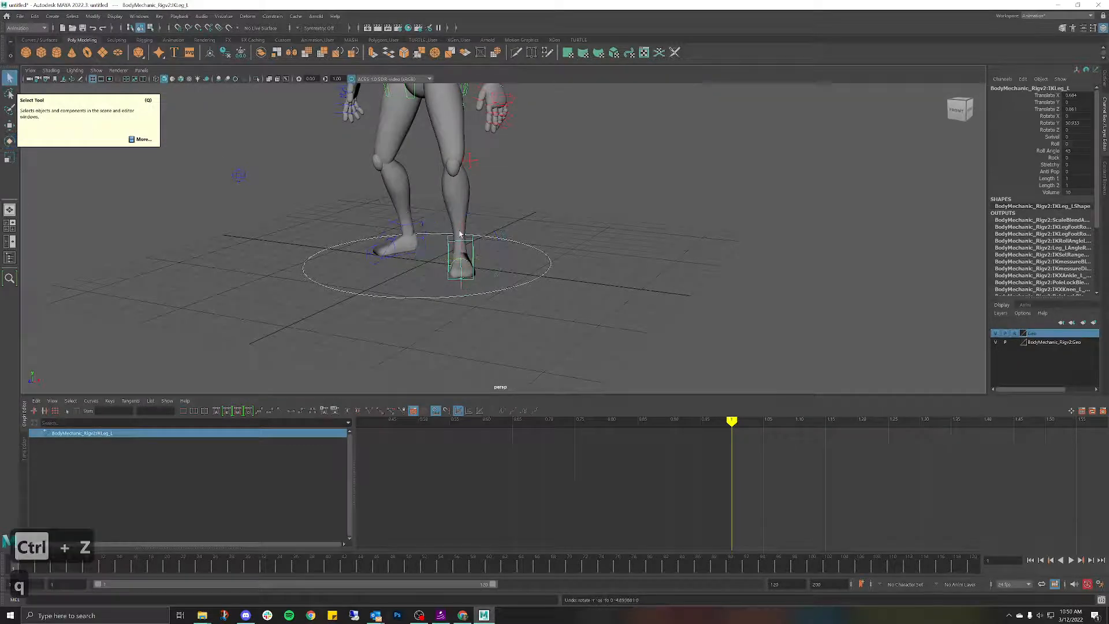
click(472, 163)
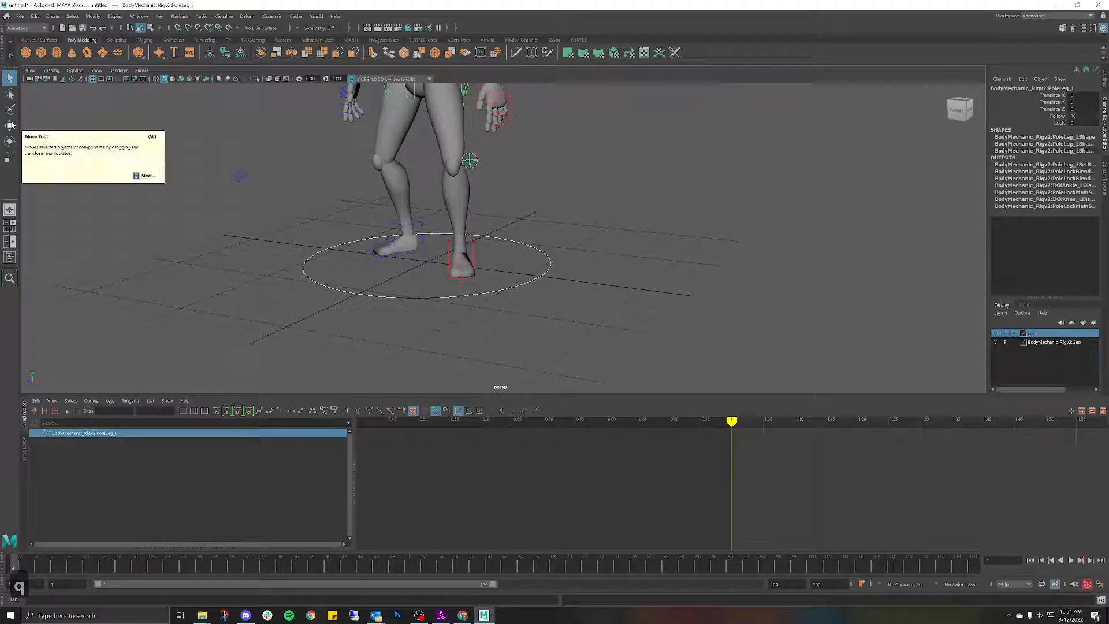
key(w)
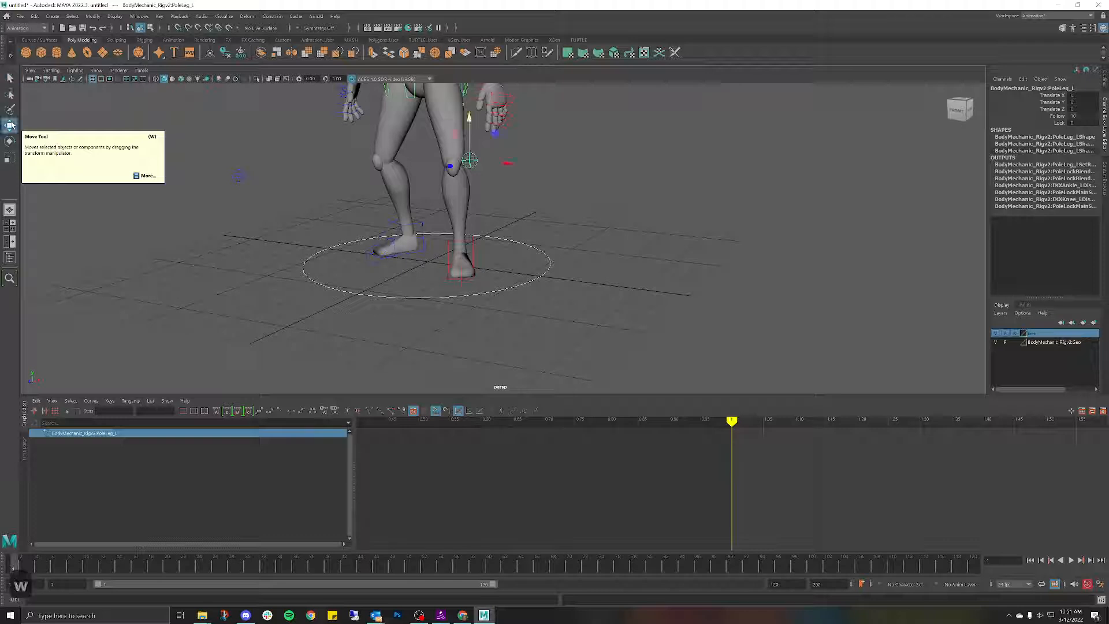
click(479, 229)
click(473, 243)
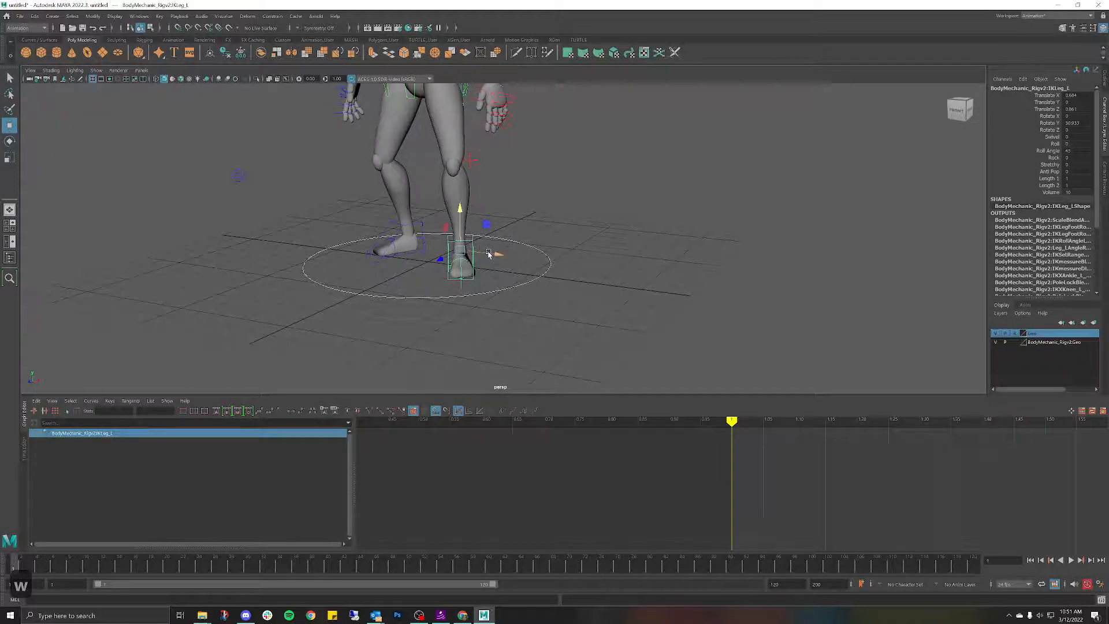
mouse_move(493, 252)
alt+mouse_down()
mouse_move(506, 248)
mouse_move(496, 259)
alt+mouse_up()
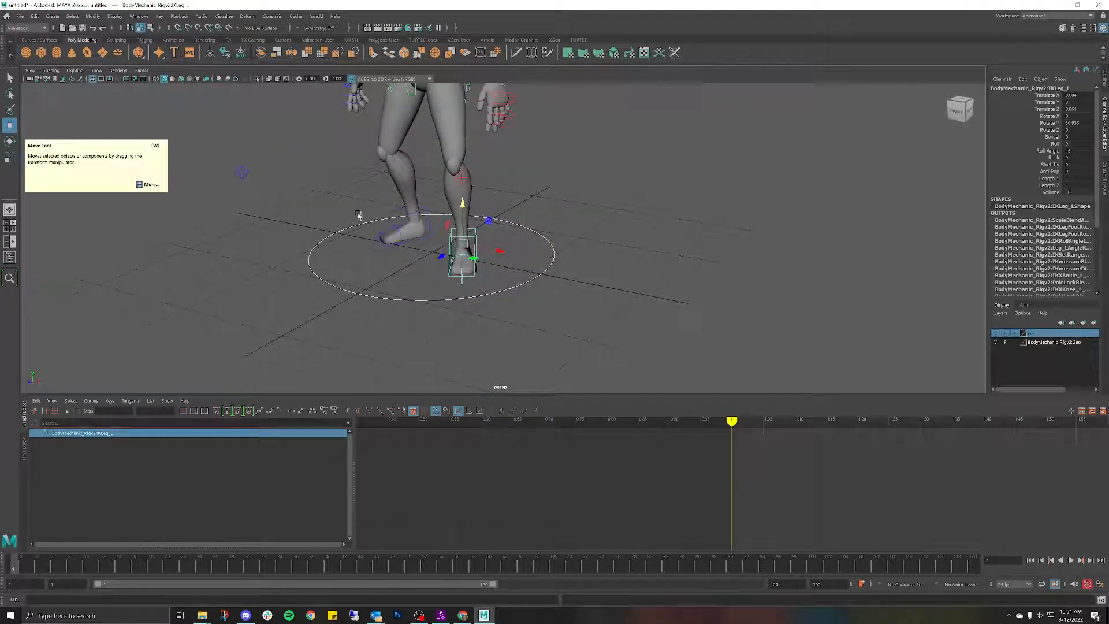
Step: Set the Move tool's axis orientation to Object and reselect the left foot's IK control IKLeg_L
double_click(10, 127)
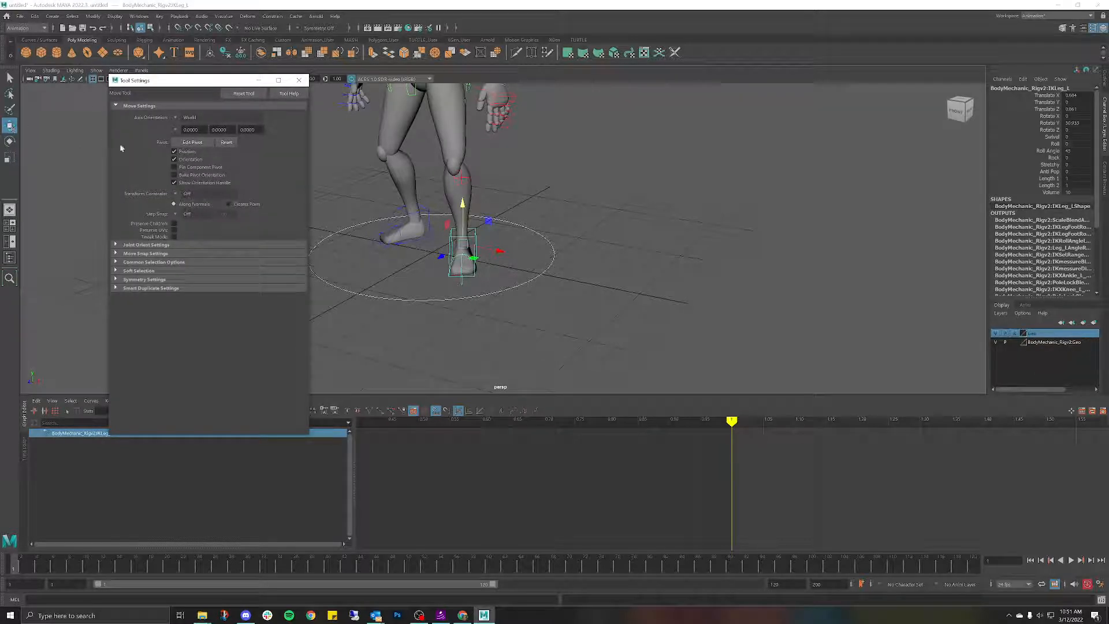
click(177, 117)
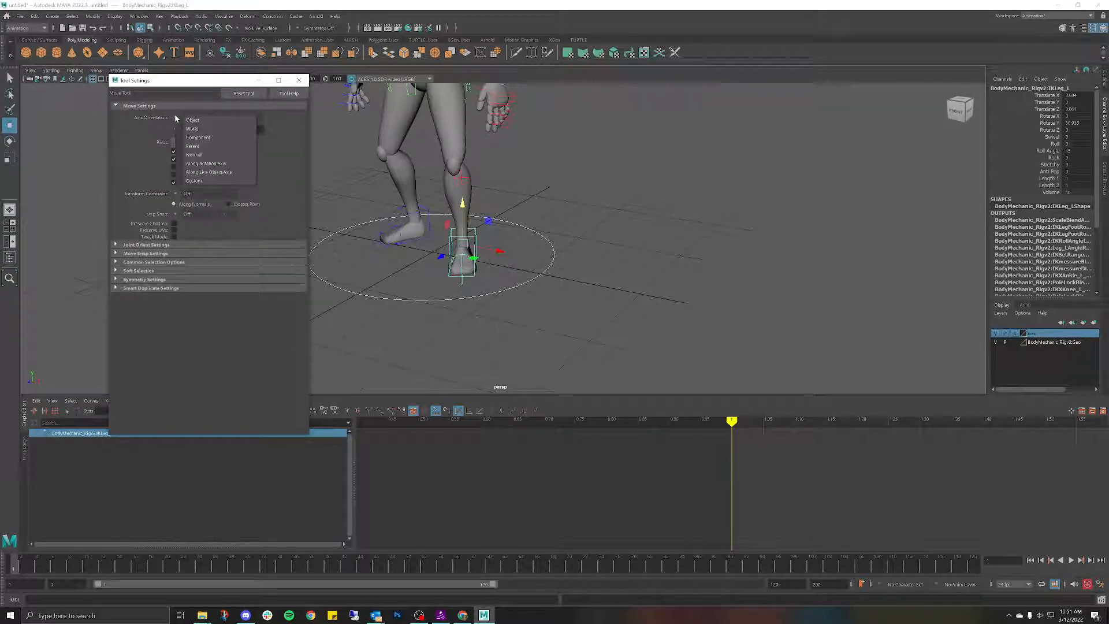
click(197, 122)
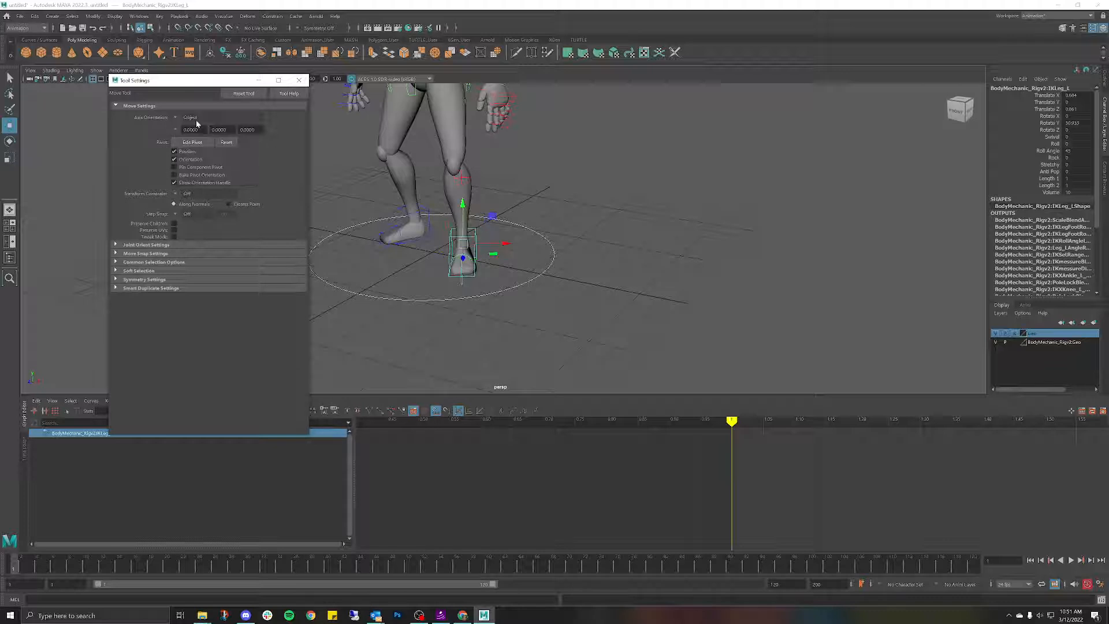
click(574, 201)
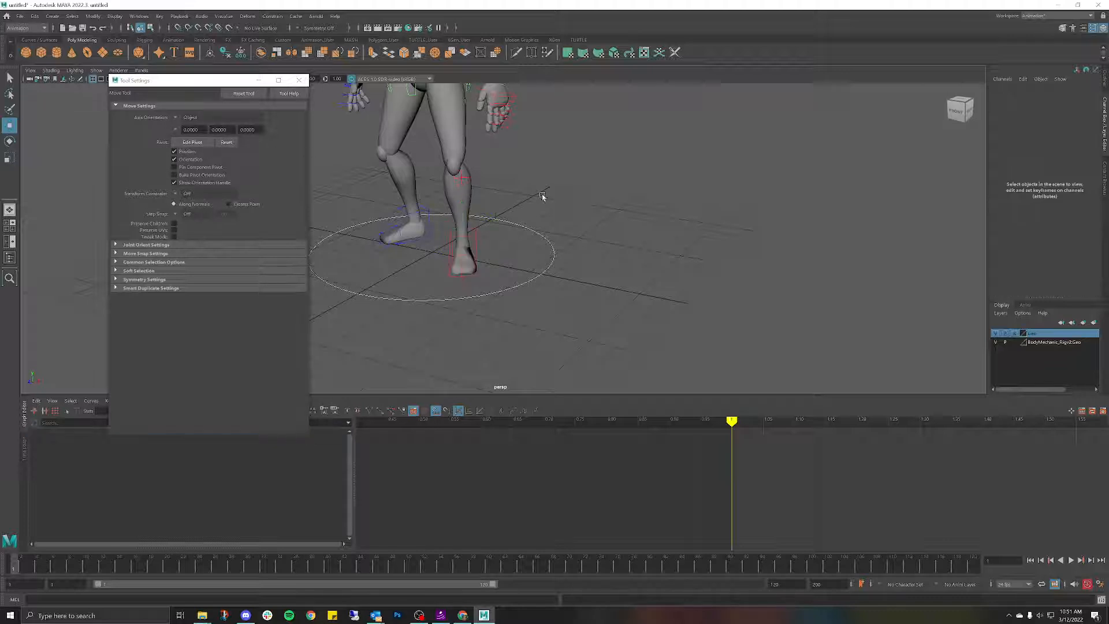
click(299, 80)
click(476, 241)
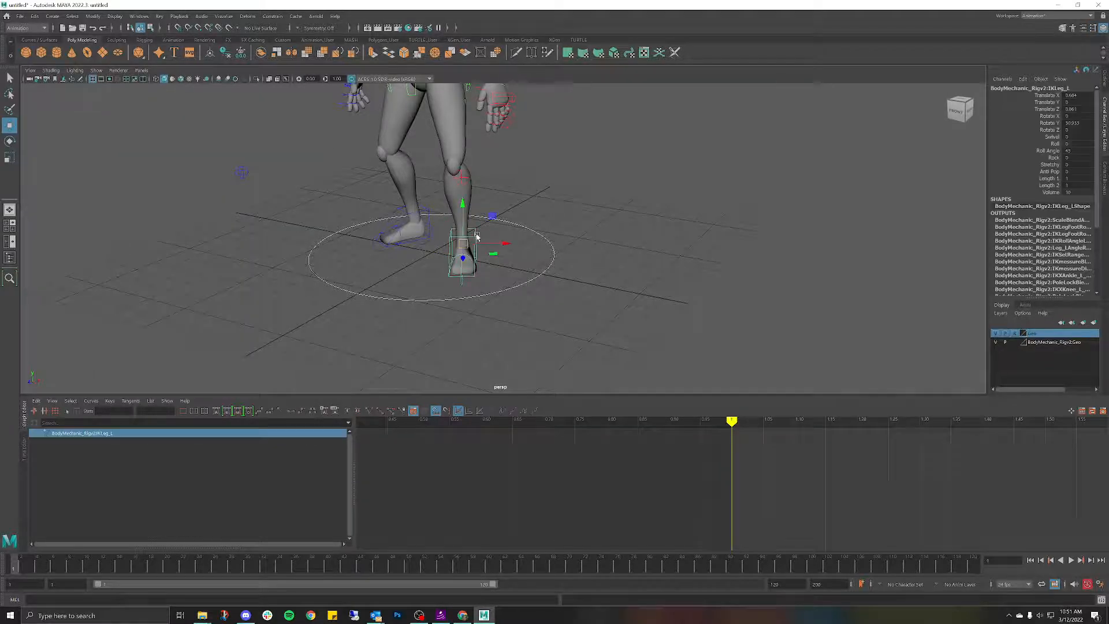
Step: Compare the Move tool's handles on the root control RootX_M, the left elbow's FKElbow_L and the left foot's IKLeg_L
alt+drag(560, 212, 480, 249)
click(427, 196)
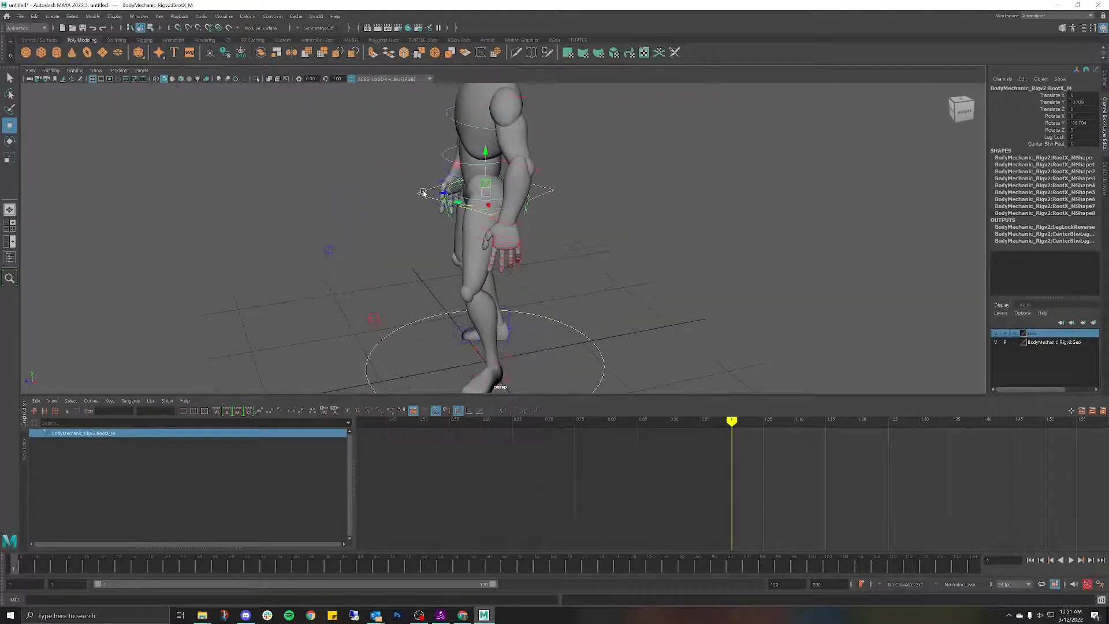
alt+drag(426, 193, 530, 151)
click(533, 152)
alt+middle_drag(530, 151, 557, 129)
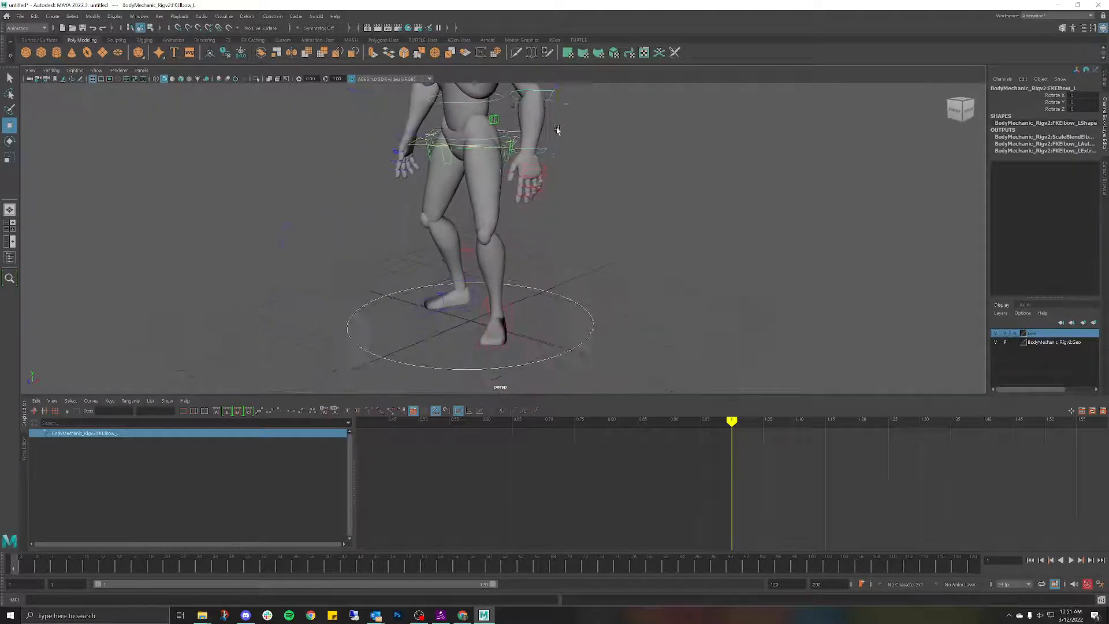
click(512, 304)
click(511, 301)
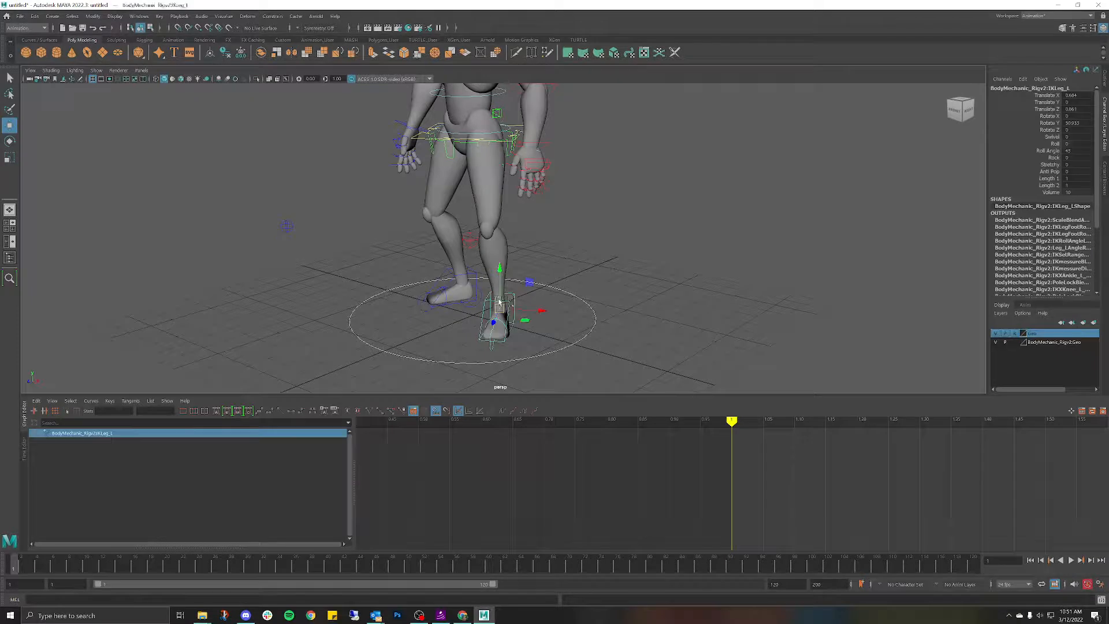
Step: Review the axis orientation options in the Move tool's settings and close the settings
double_click(10, 126)
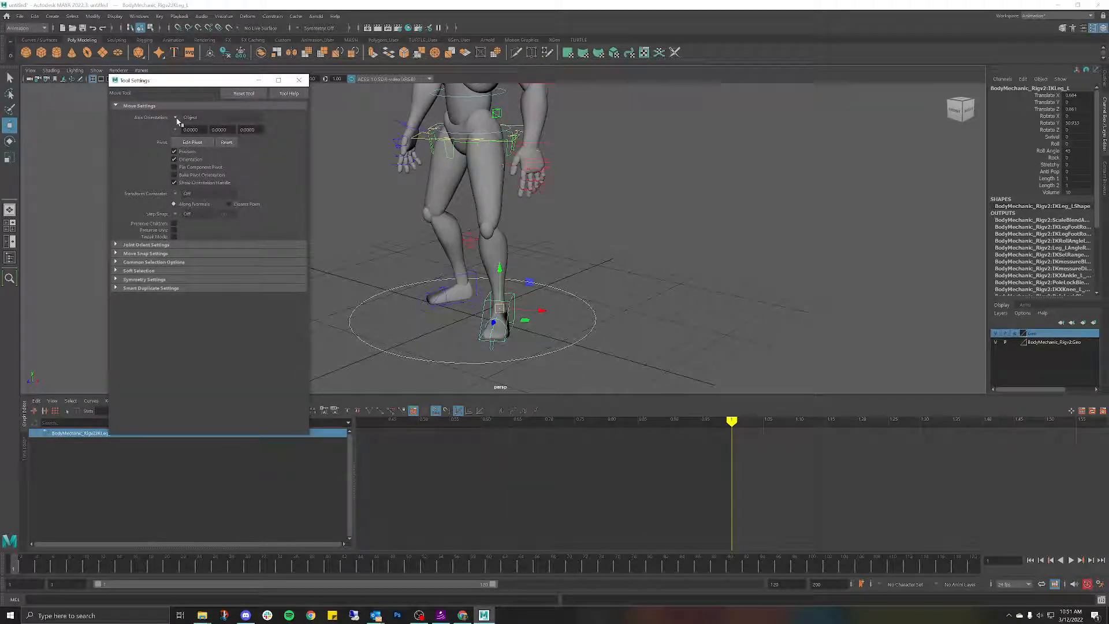
click(178, 119)
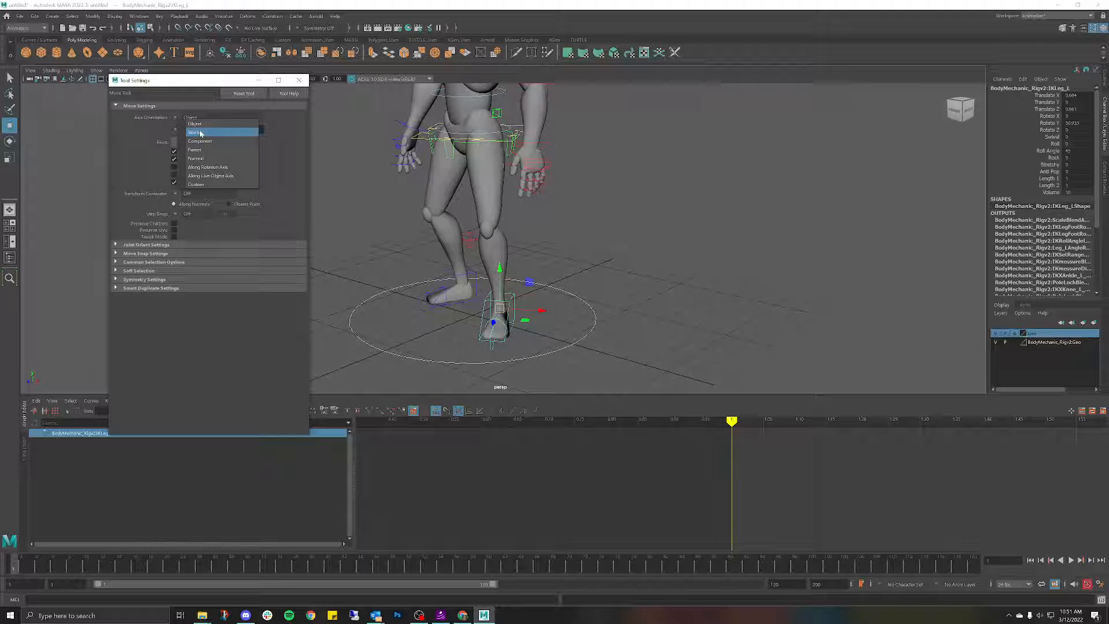
click(577, 223)
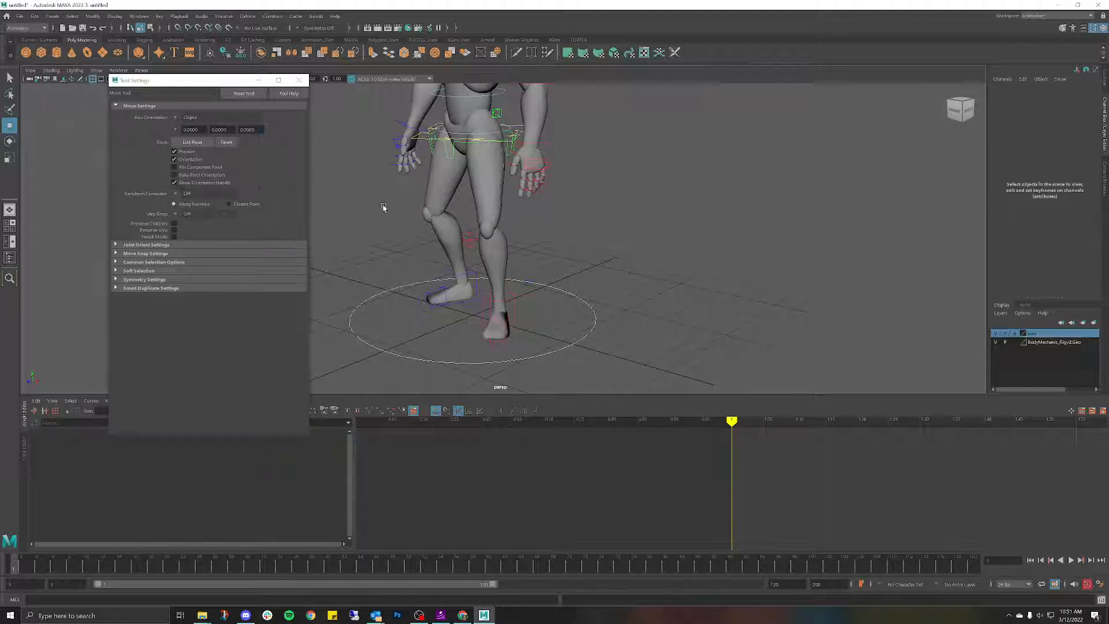
click(296, 79)
Step: Try turning the right foot with IKLeg_R using the Rotate tool, and undo the rotation
alt+drag(499, 230, 634, 275)
click(554, 275)
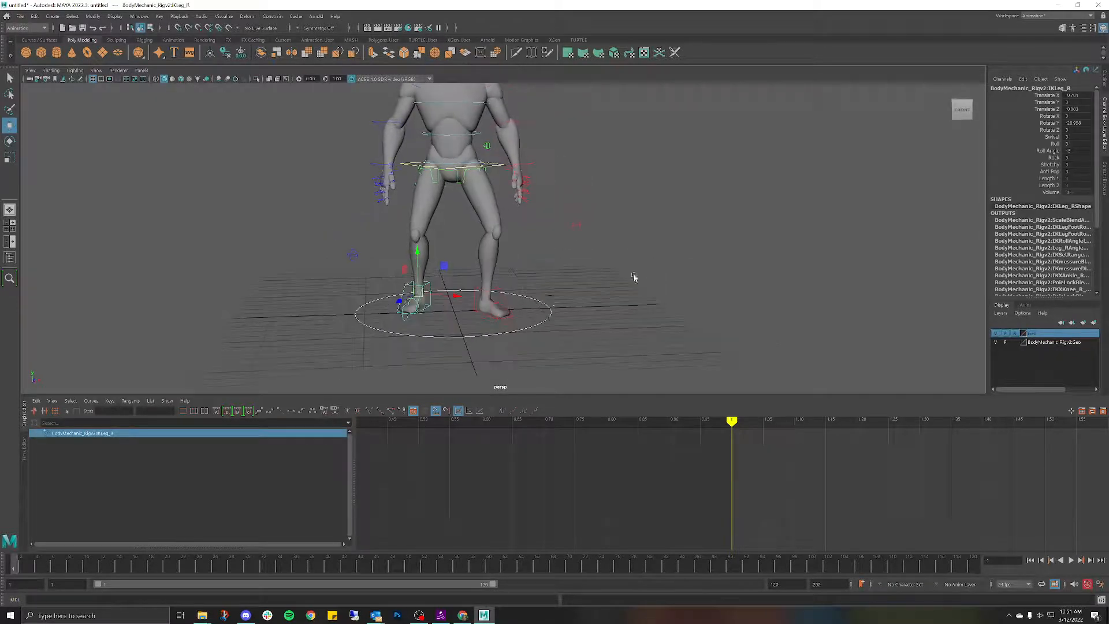
key(e)
drag(428, 303, 428, 303)
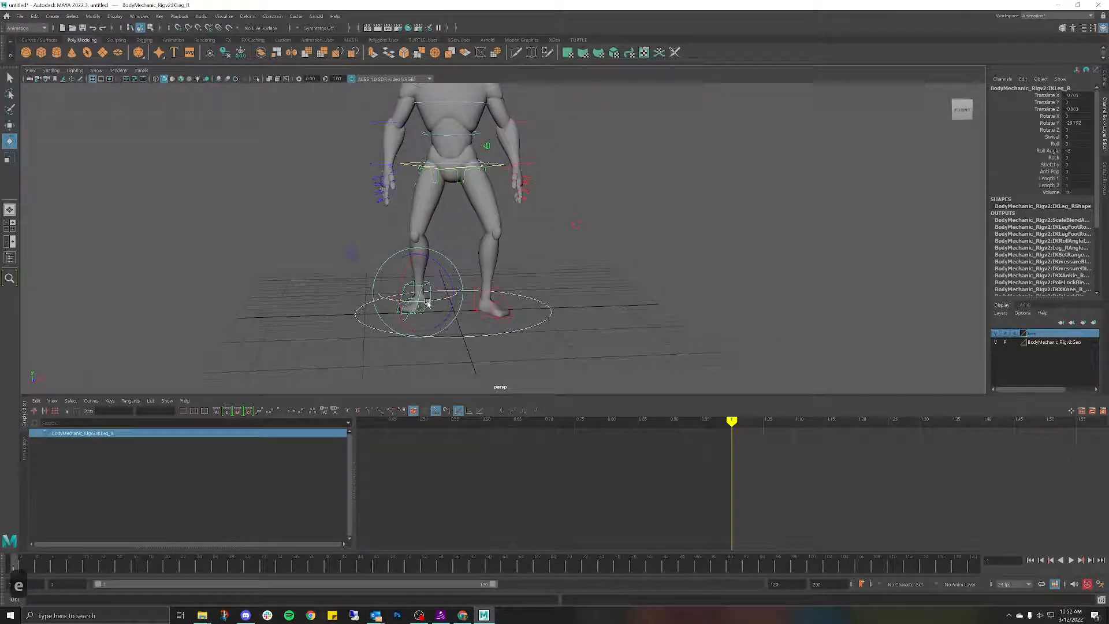
key(ctrl+z)
click(531, 281)
mouse_move(557, 263)
alt+mouse_down()
mouse_move(490, 274)
mouse_move(554, 270)
alt+mouse_up()
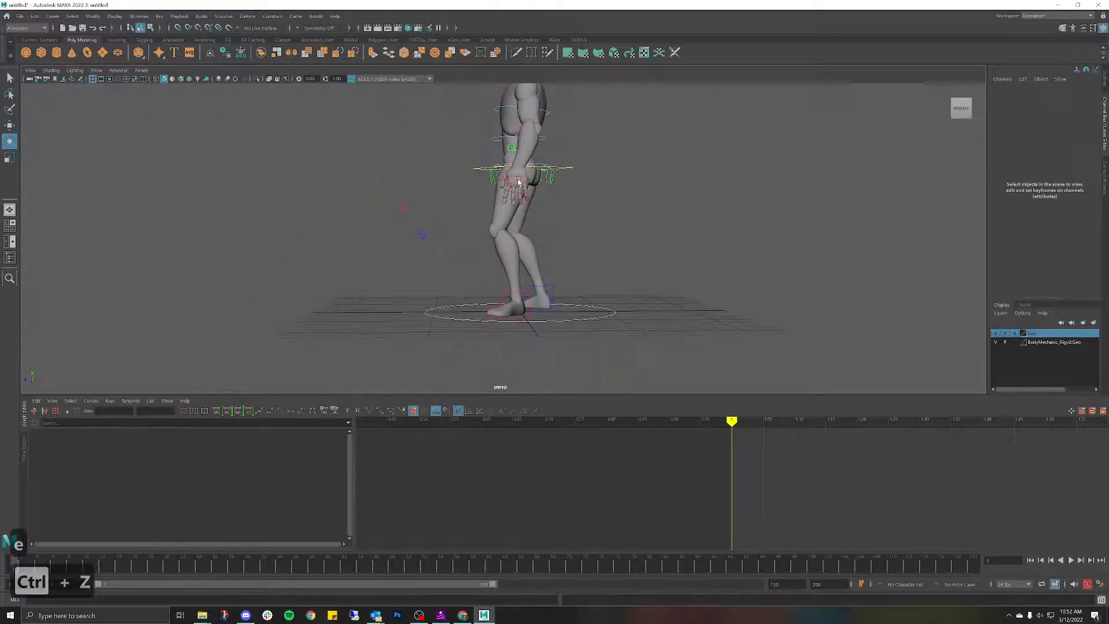
Step: Try moving the body forward with RootX_M along its object axis in the top view, and undo the move
key(space)
drag(524, 202, 481, 178)
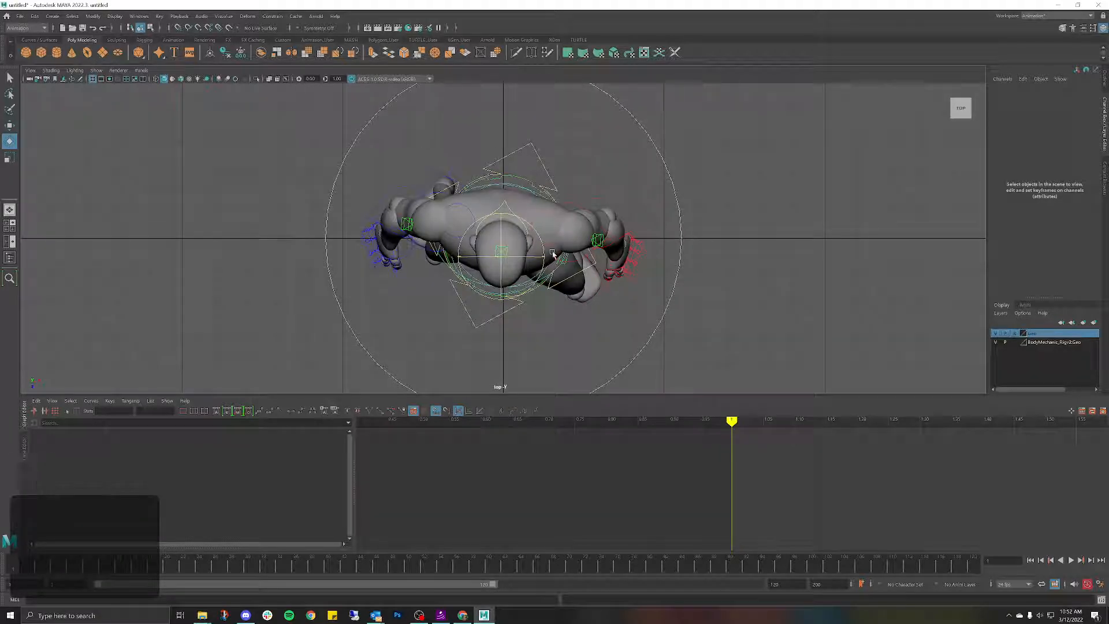
click(524, 144)
key(w)
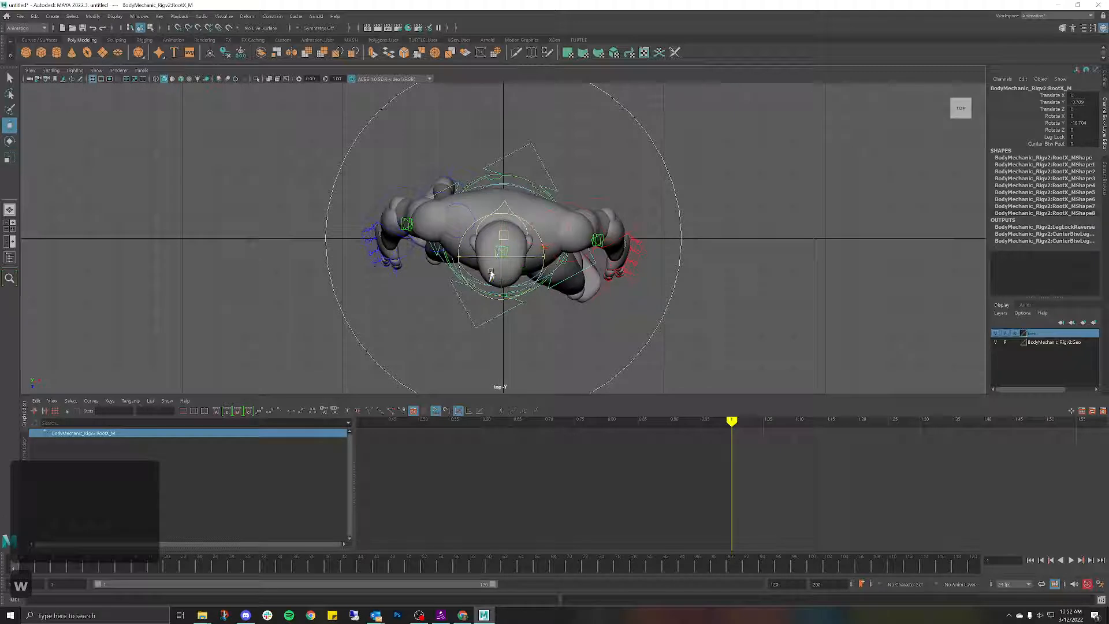
drag(490, 274, 489, 283)
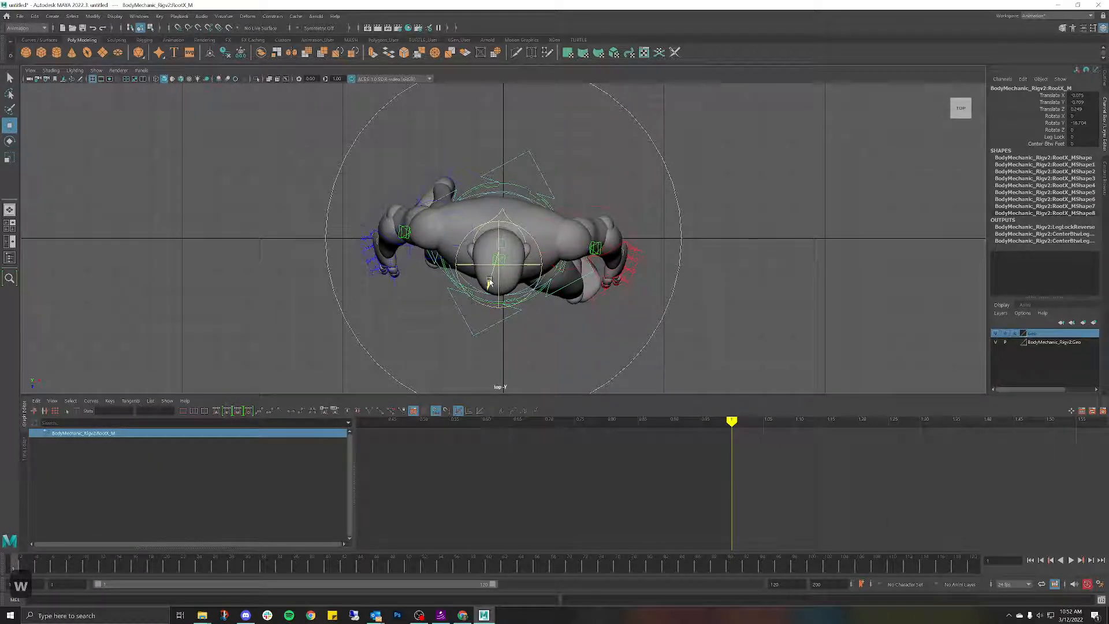
key(ctrl+z)
key(ctrl+z)
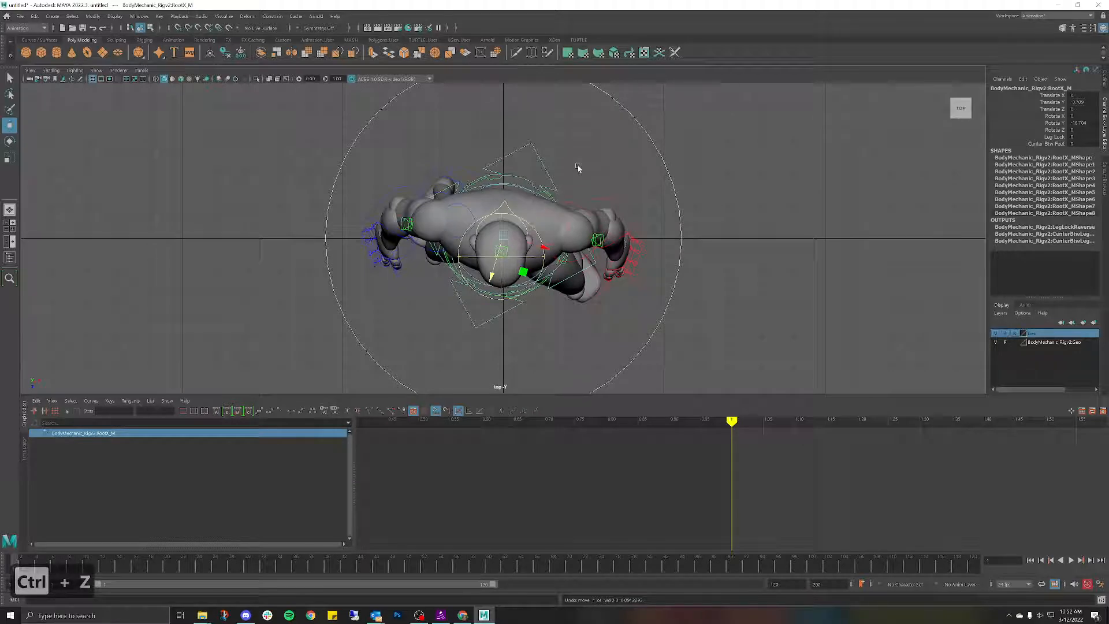
Step: Return to the perspective view, try rotating the lower spine with FKSpine1_M, and undo the change
key(space)
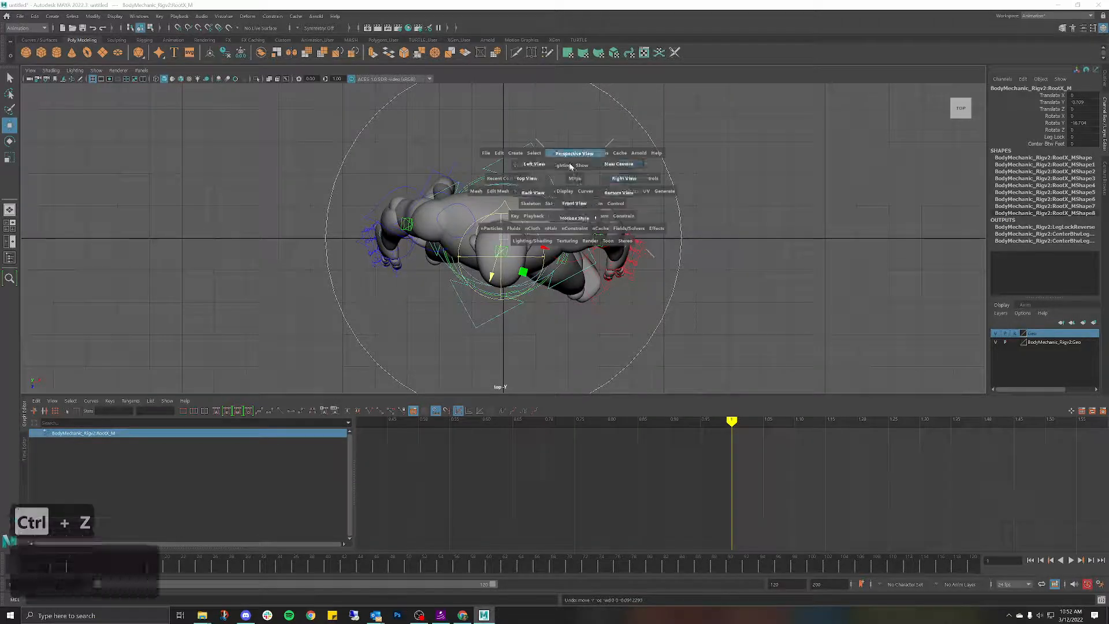
click(572, 166)
alt+drag(598, 191, 566, 248)
click(532, 194)
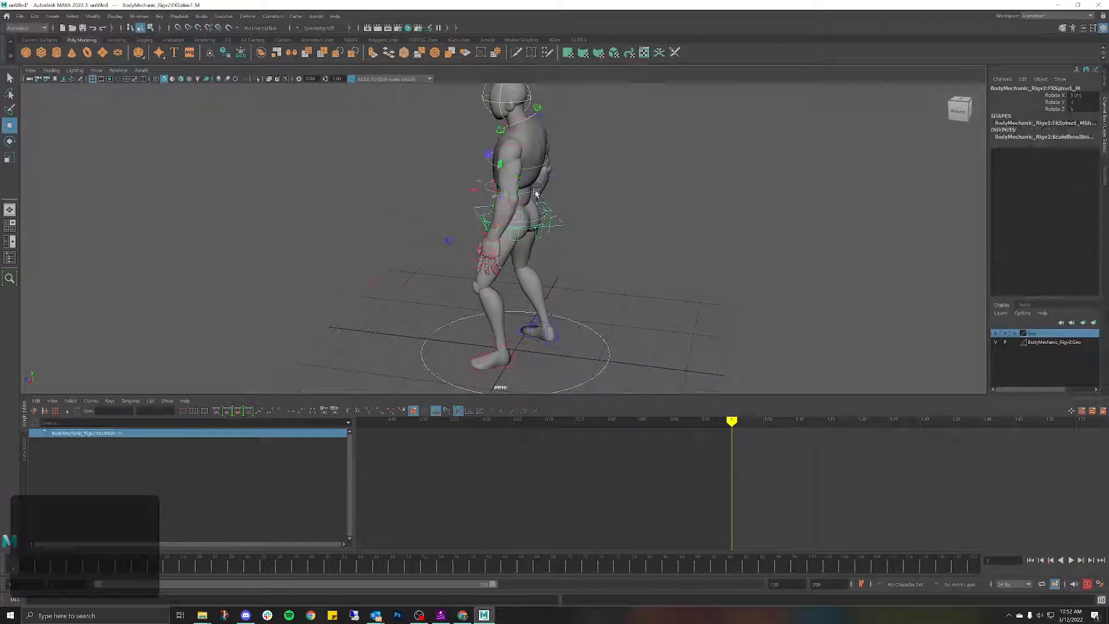
key(e)
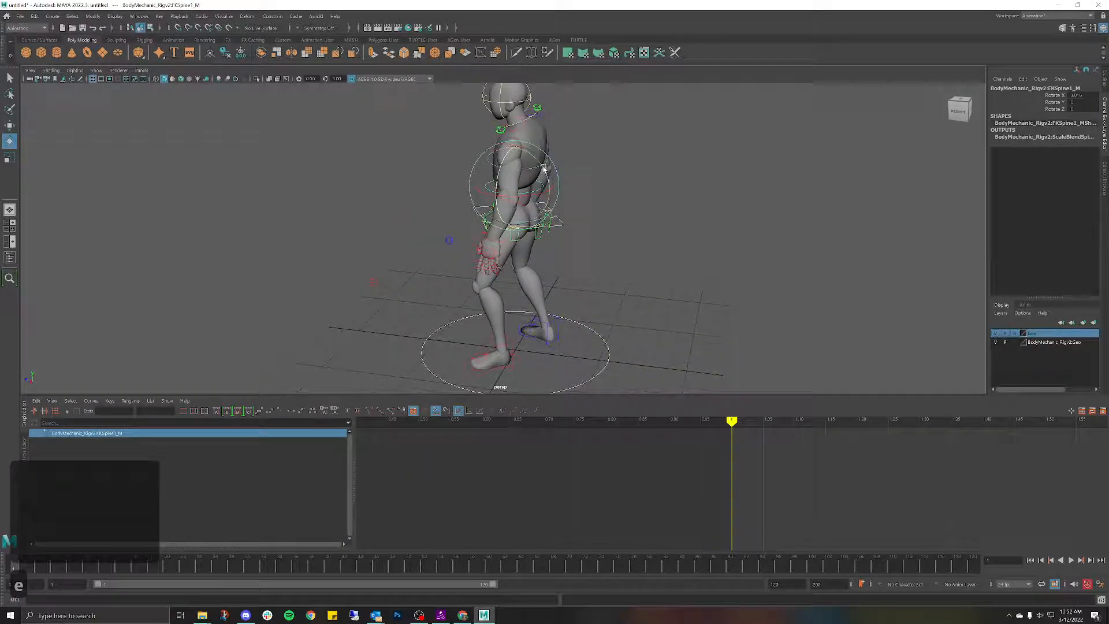
key(ctrl+z)
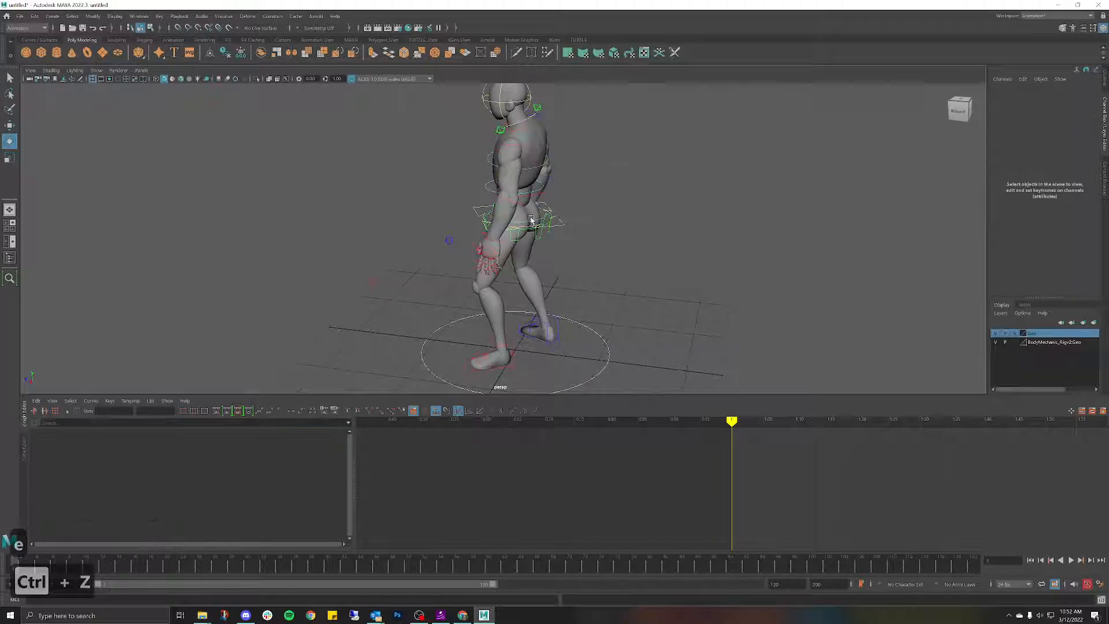
Step: Bend the torso further forward by rotating FKRoot_M, FKSpine1_M and FKChest_M together
click(532, 221)
key(w)
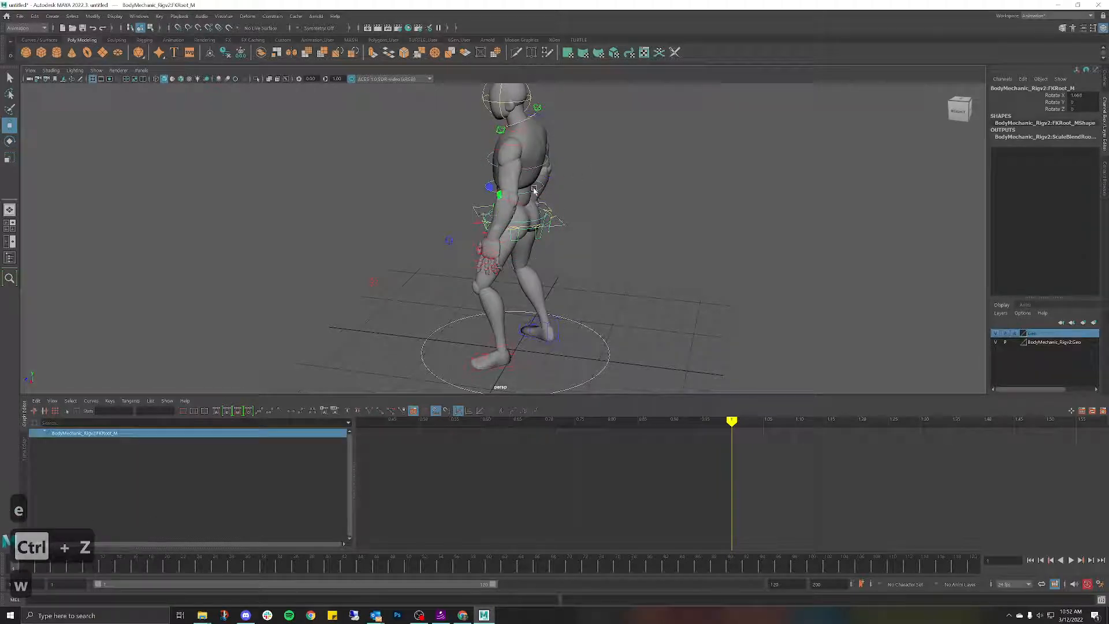
shift+click(536, 193)
shift+click(545, 167)
key(e)
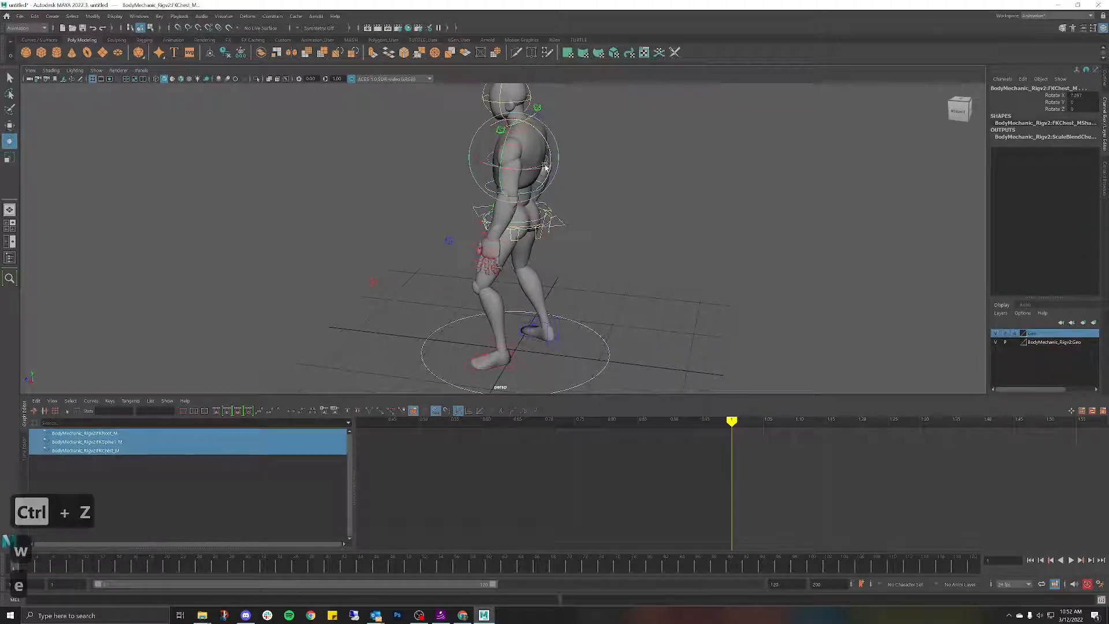
drag(550, 160, 638, 190)
click(565, 159)
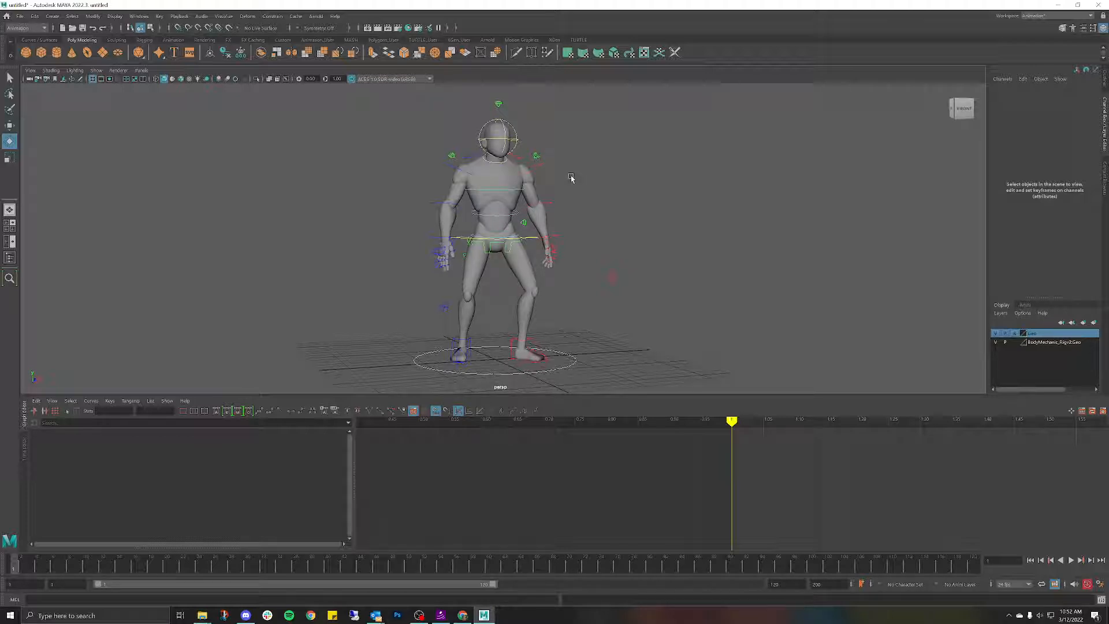
Step: Check the body's pose and the root control RootX_M from the top view, and return to the perspective view
key(space)
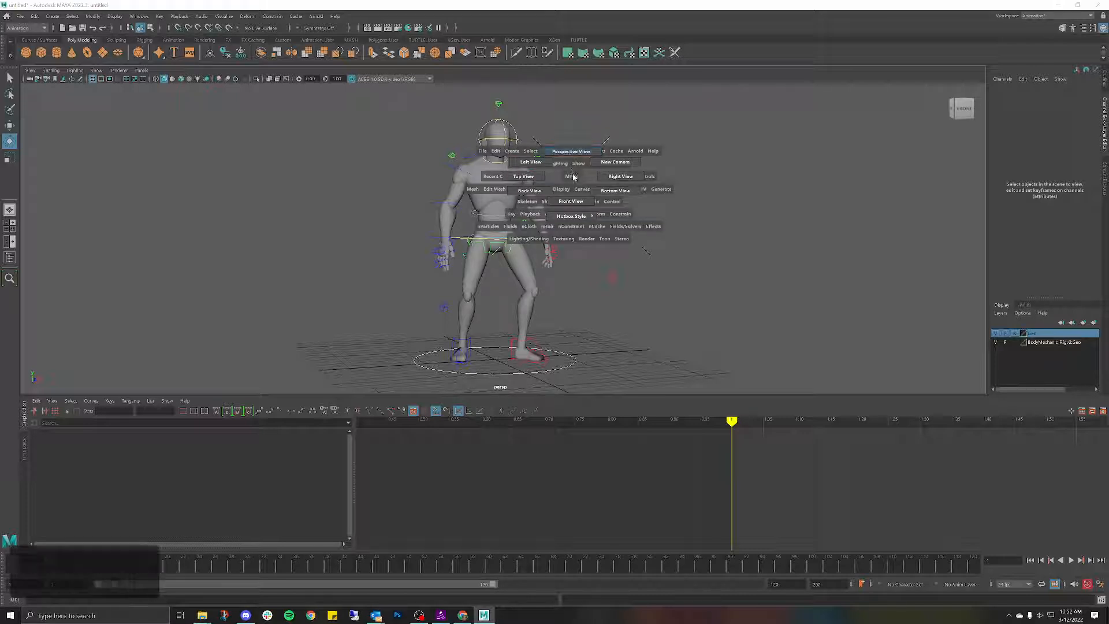
key(space)
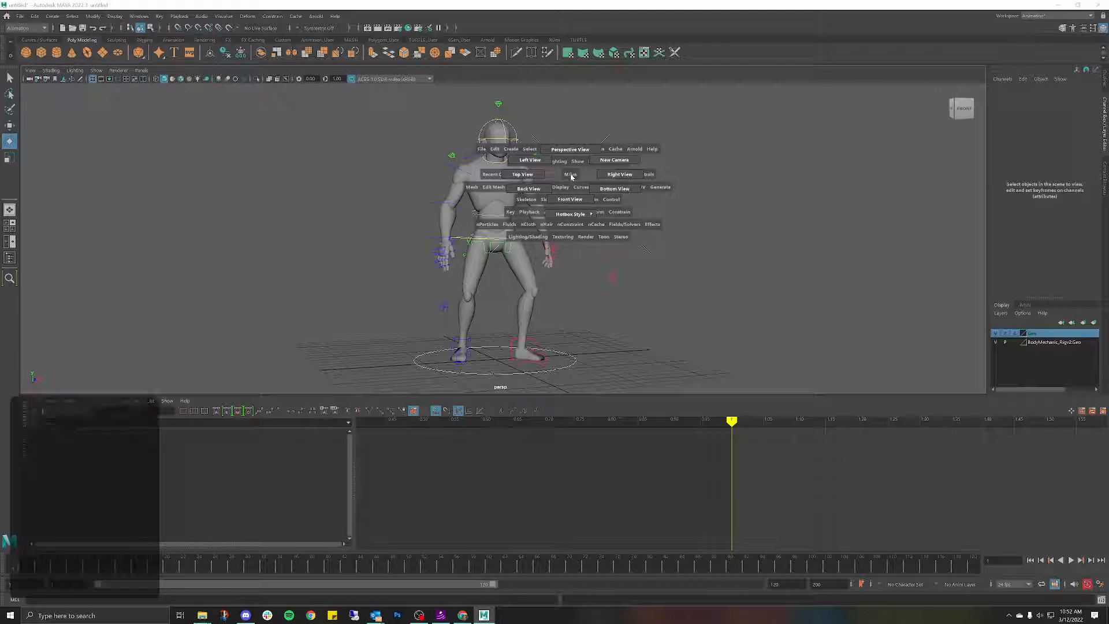
drag(570, 168, 530, 181)
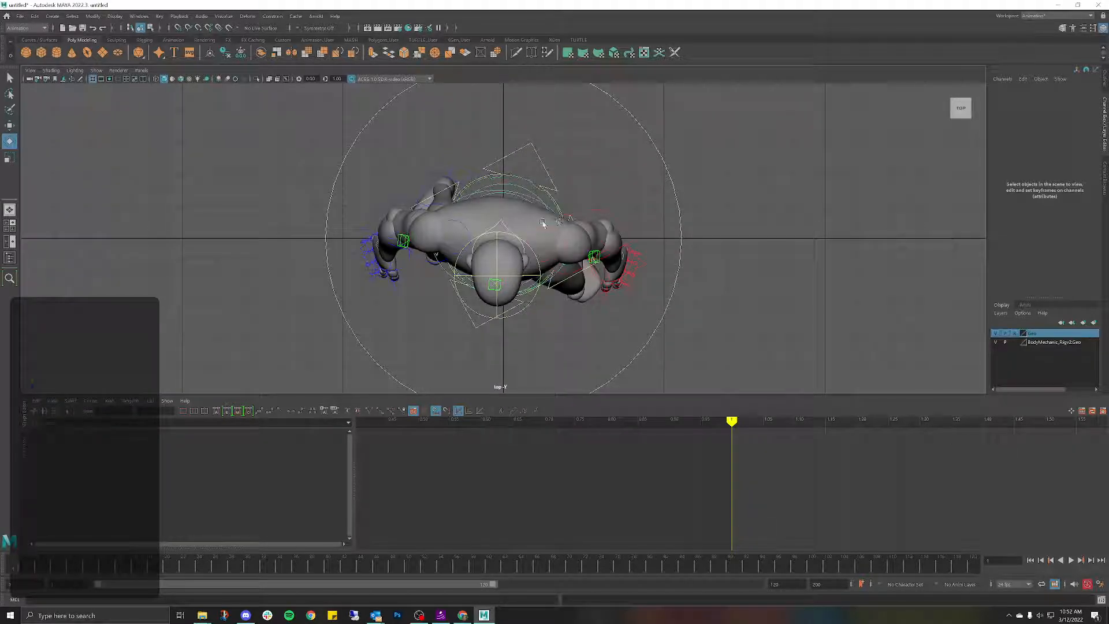
click(529, 144)
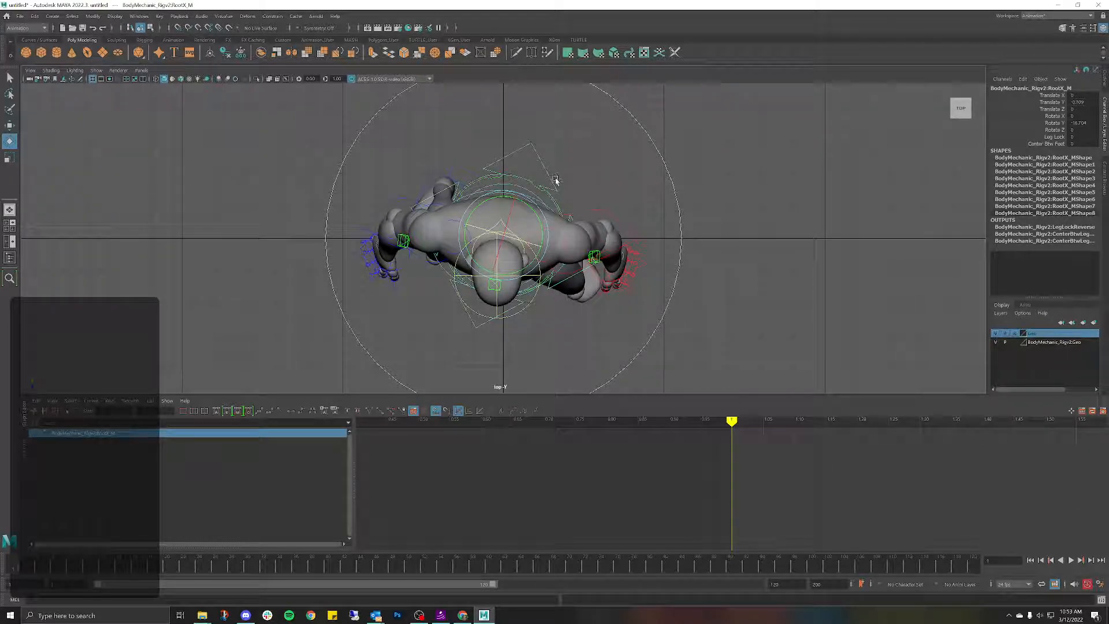
key(space)
drag(558, 176, 567, 166)
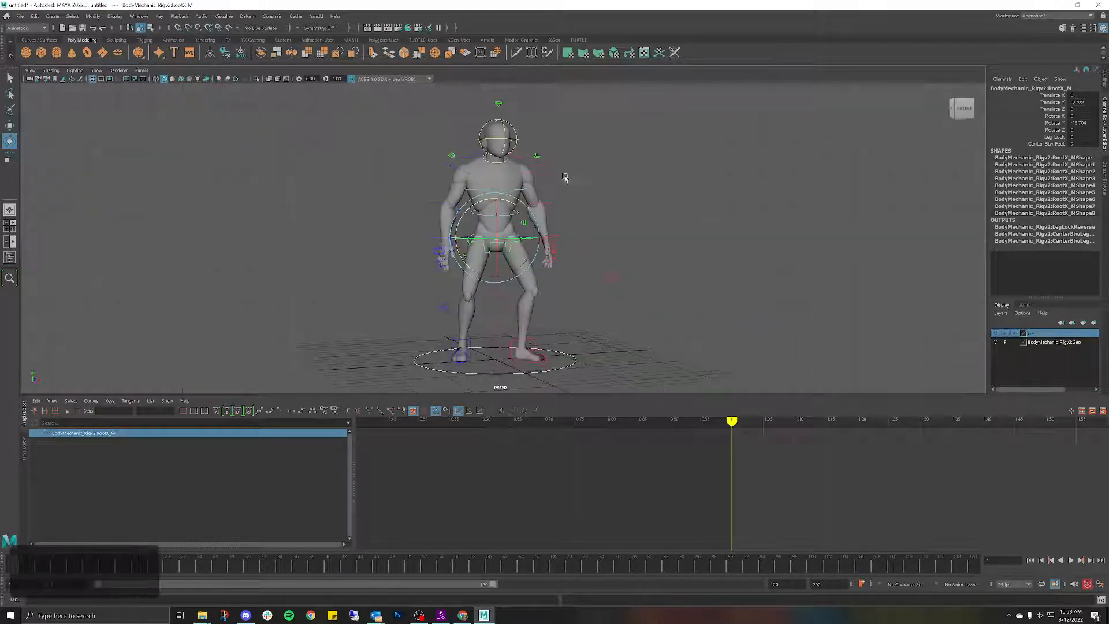
click(621, 206)
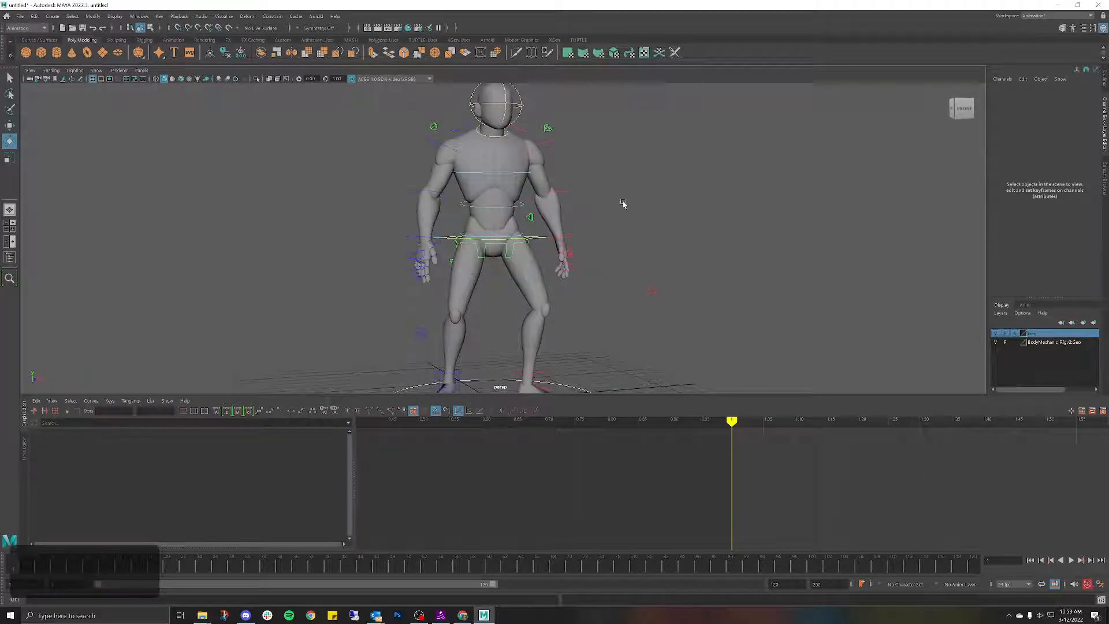
Step: Rotate the right shoulder's FKScapula_R control about its Z axis
alt+drag(621, 206, 583, 205)
click(532, 179)
click(574, 204)
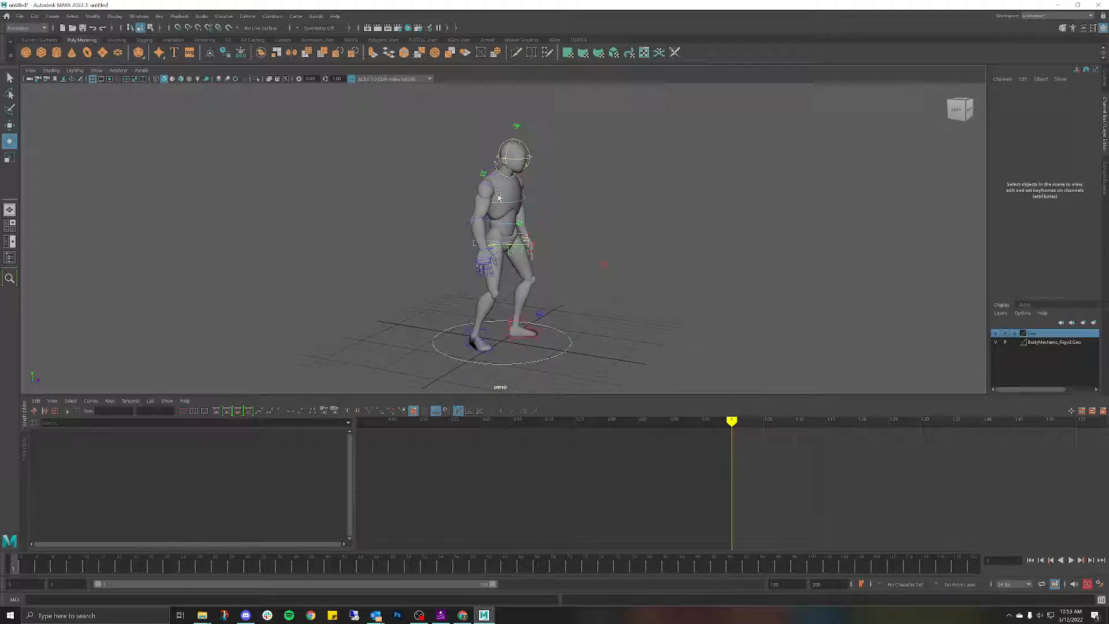
click(507, 181)
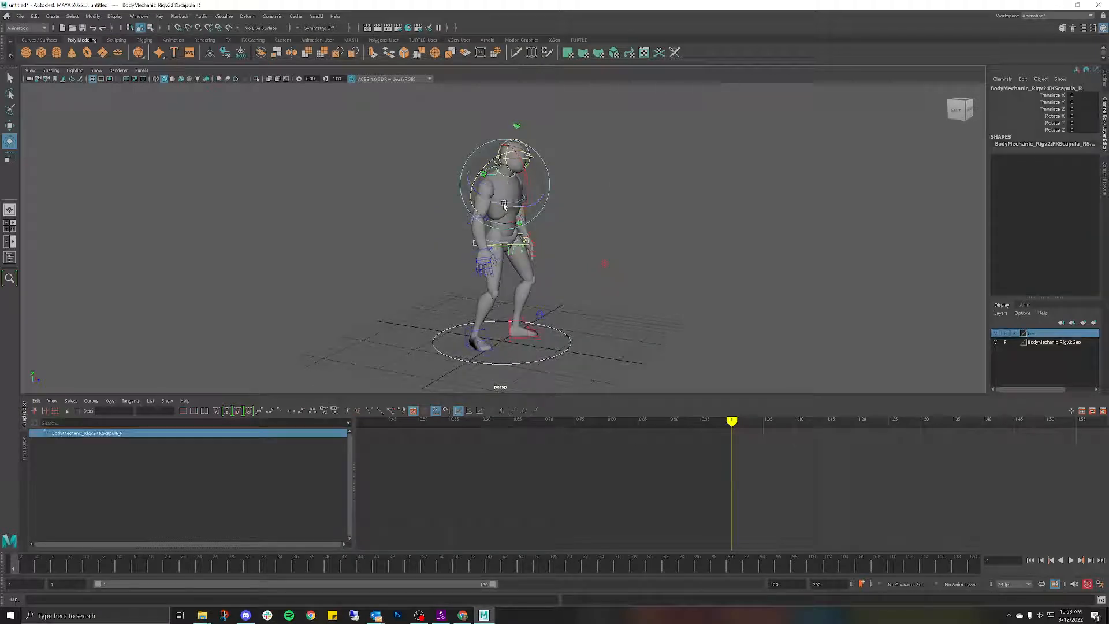
alt+drag(582, 186, 538, 185)
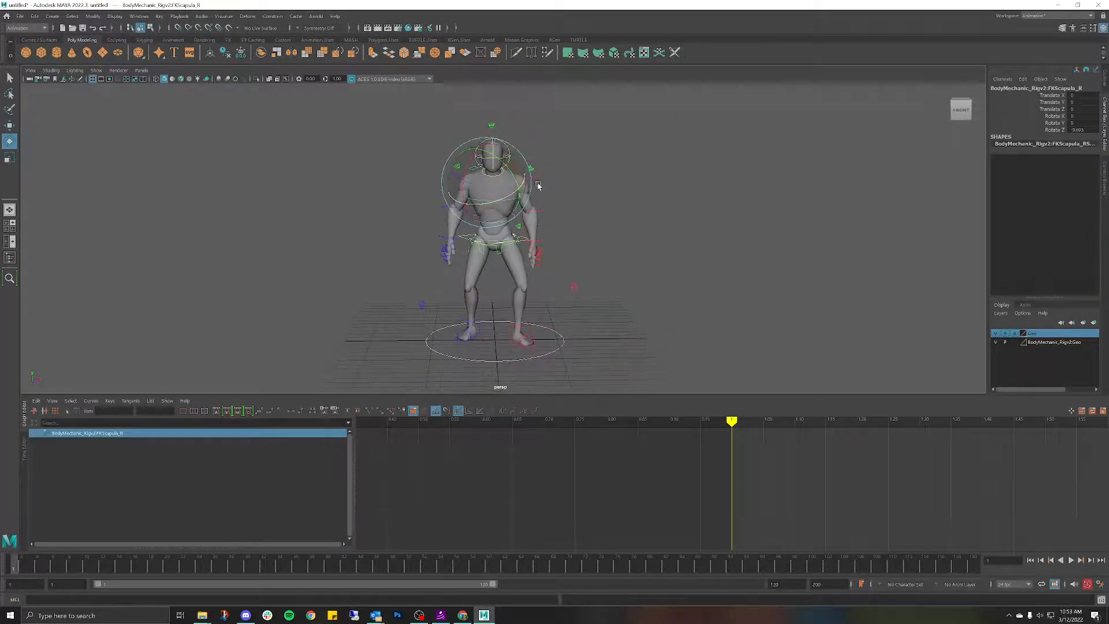
click(584, 182)
Step: Adjust the upper body's tilt and twist by rotating the chest control FKChest_M
click(511, 201)
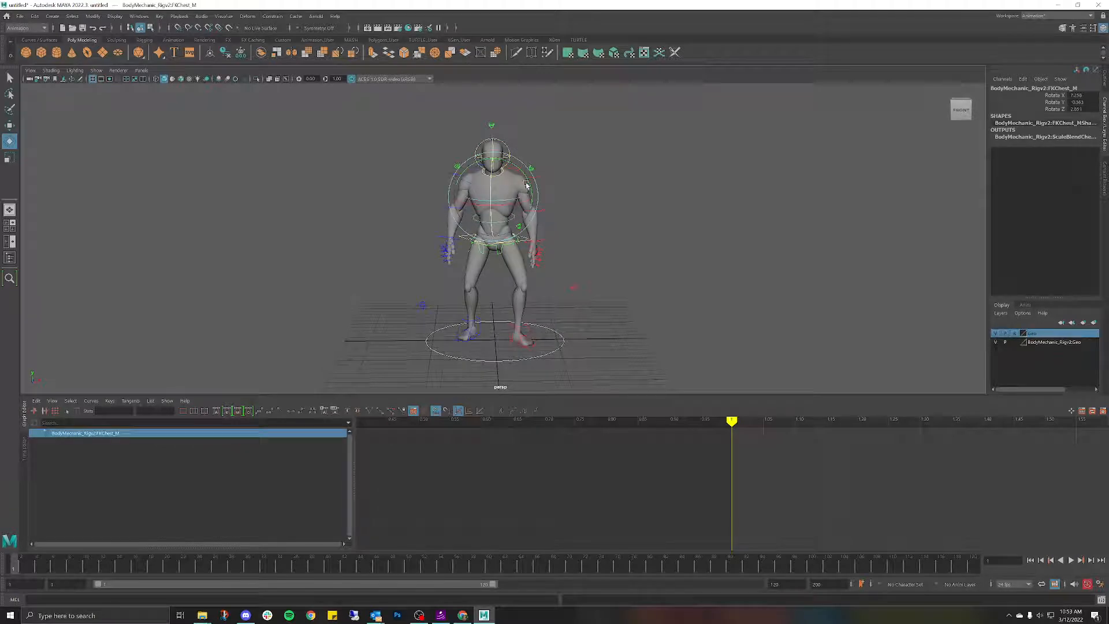
drag(530, 183, 532, 184)
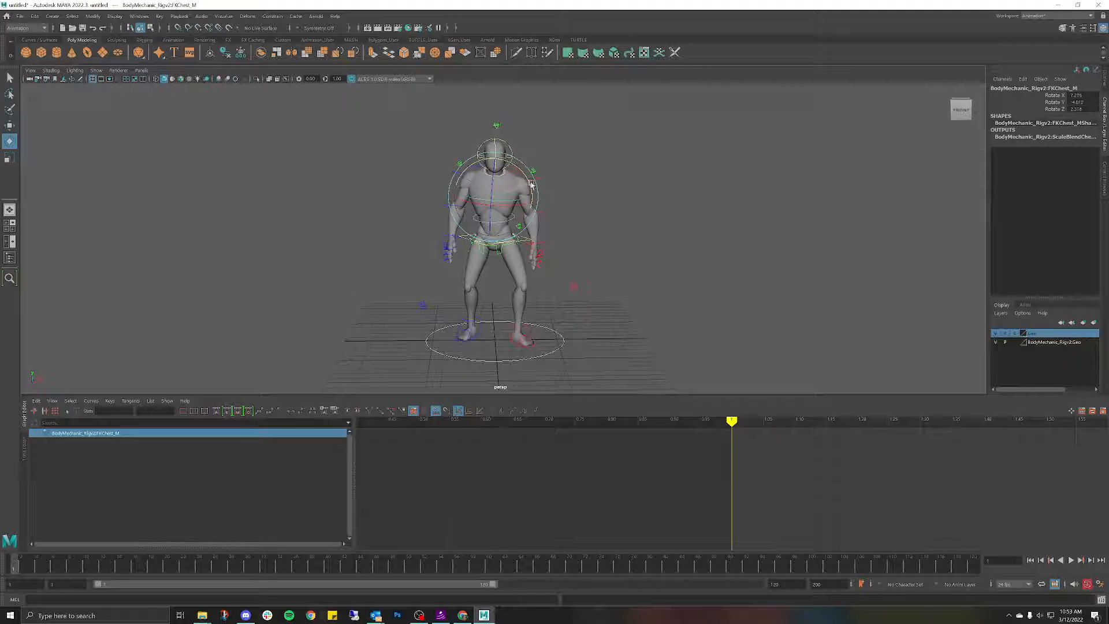
click(565, 175)
Step: Try swinging the hips by rotating HipSwinger_M, and undo the rotation
scroll(574, 203, up, 5)
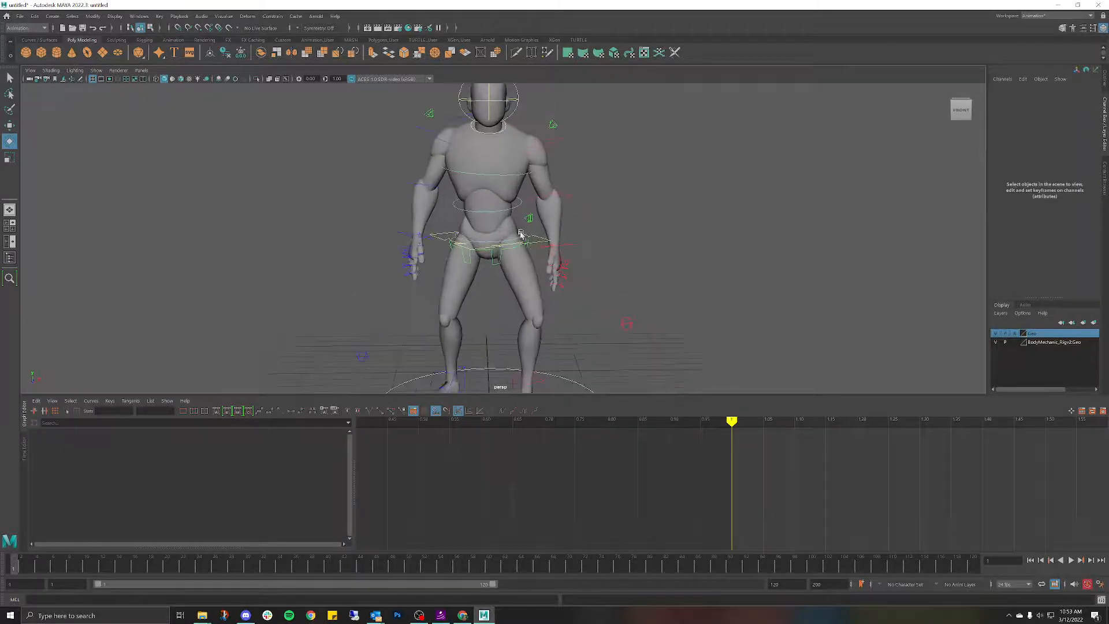
click(501, 255)
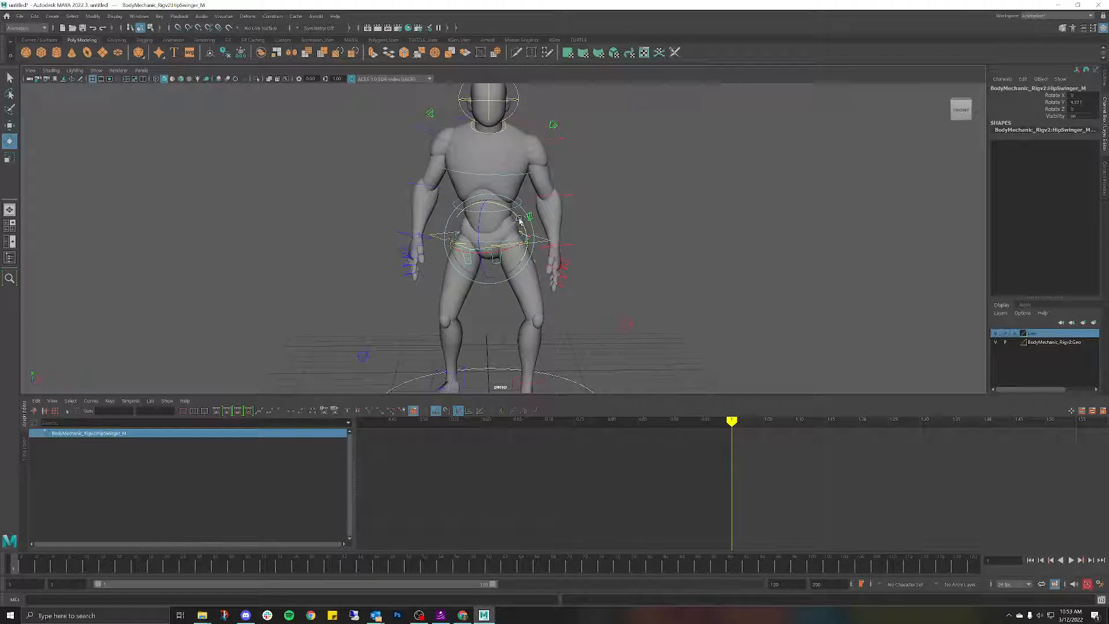
click(612, 213)
scroll(612, 213, down, 5)
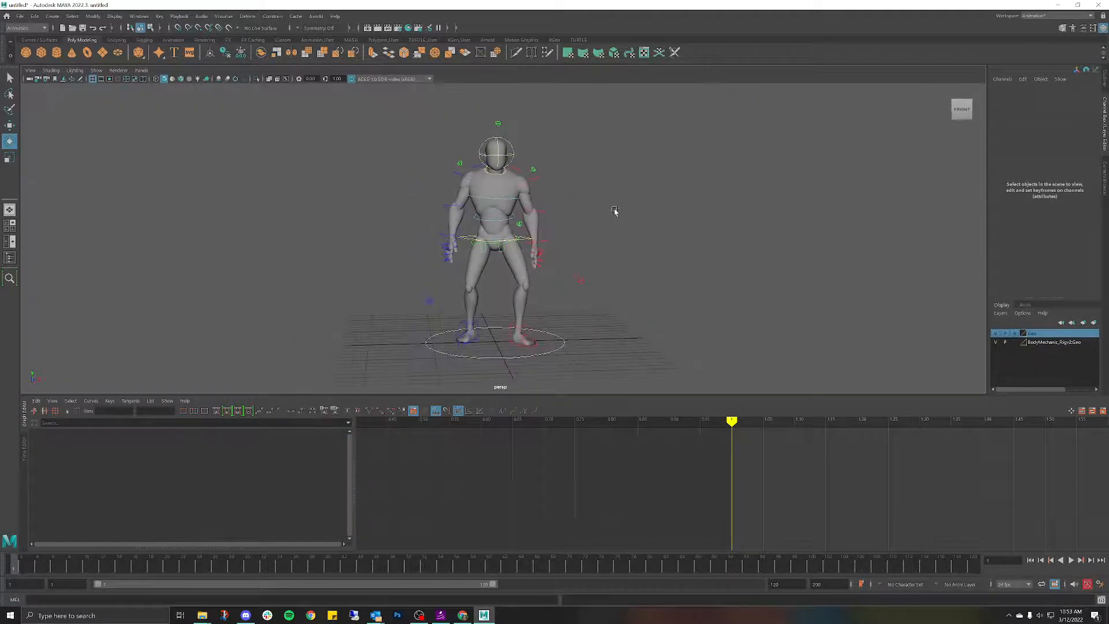
key(ctrl+z)
key(ctrl+z)
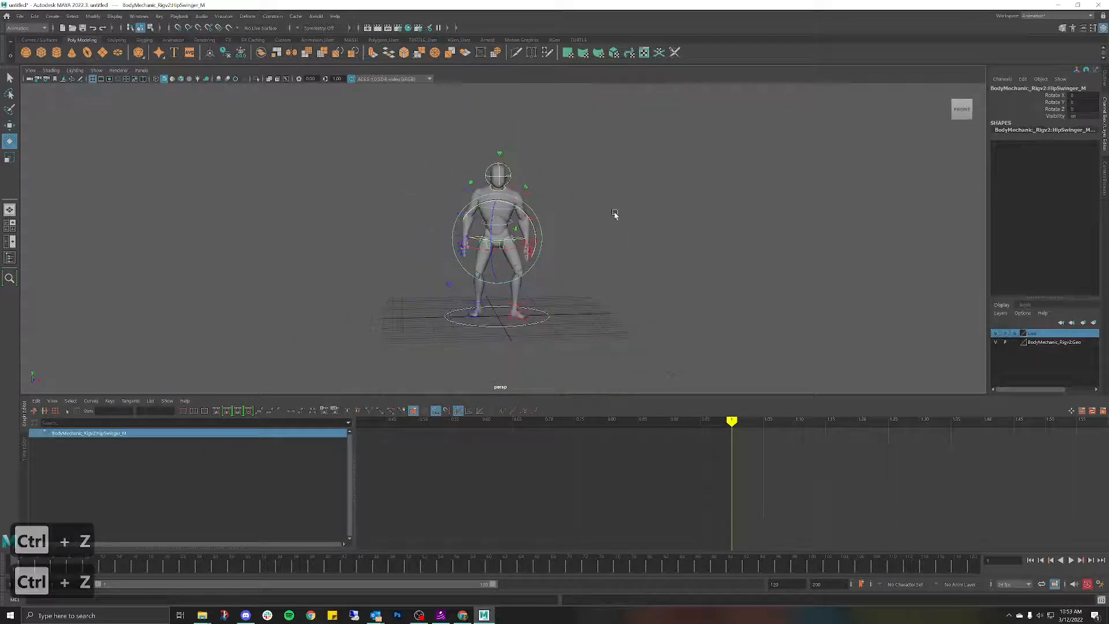
Step: Fine-tune the upper body's tilt and twist by rotating the chest control FKChest_M
scroll(606, 223, up, 4)
mouse_move(557, 240)
alt+mouse_down()
mouse_move(624, 244)
mouse_move(544, 249)
alt+mouse_up()
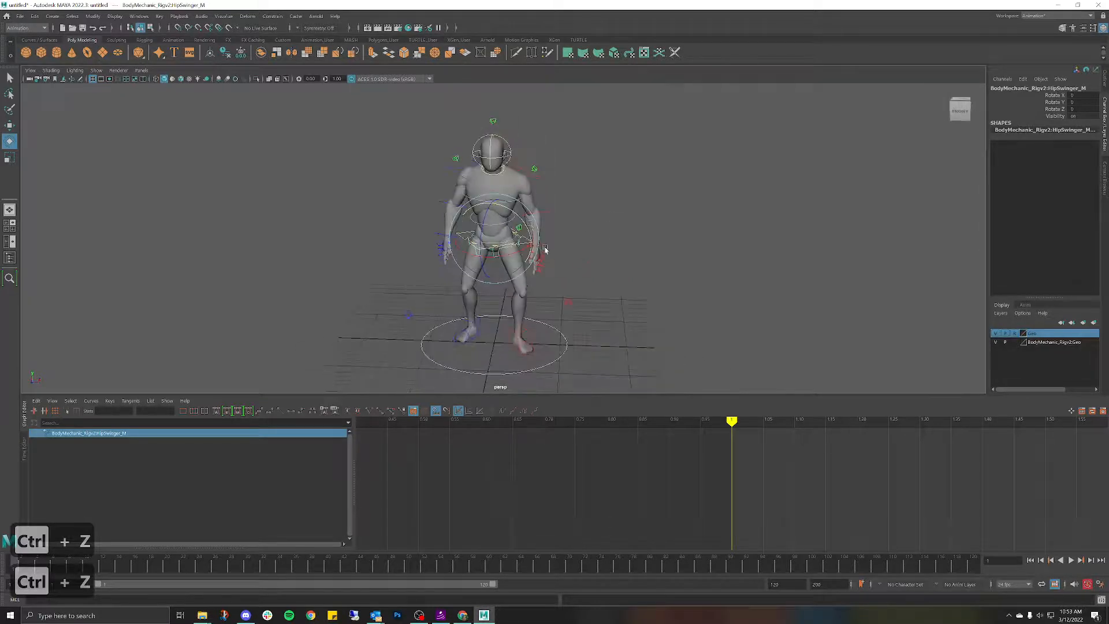
click(598, 212)
alt+drag(574, 214, 526, 169)
click(496, 192)
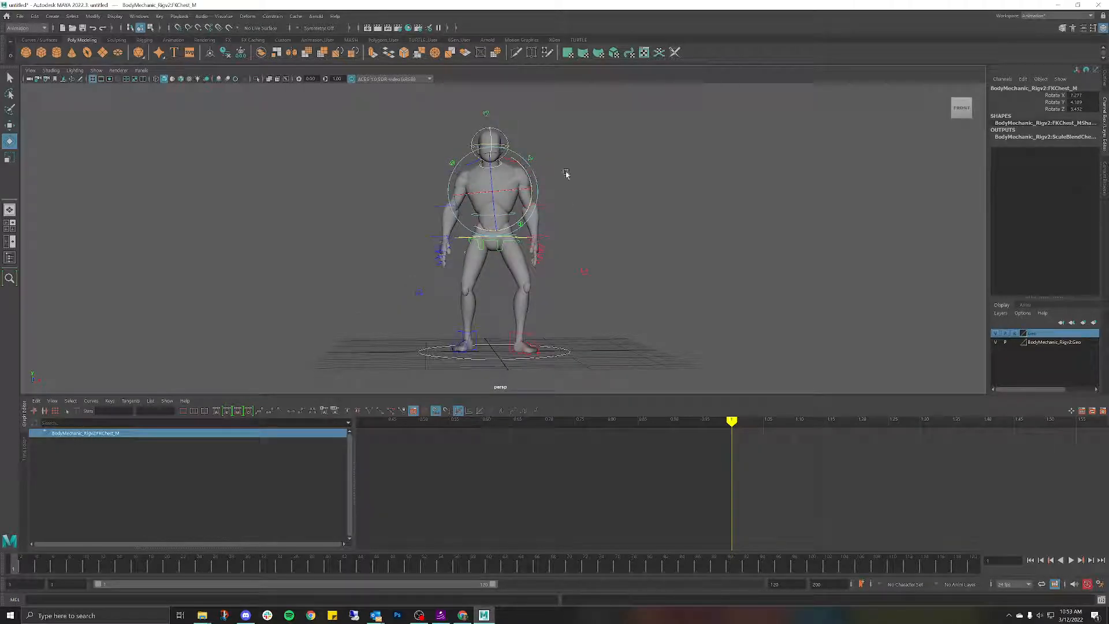
click(566, 175)
Step: Rotate the left shoulder's FKScapula_L control about its Y axis to raise the shoulder slightly
alt+drag(589, 208, 552, 175)
click(533, 172)
click(571, 170)
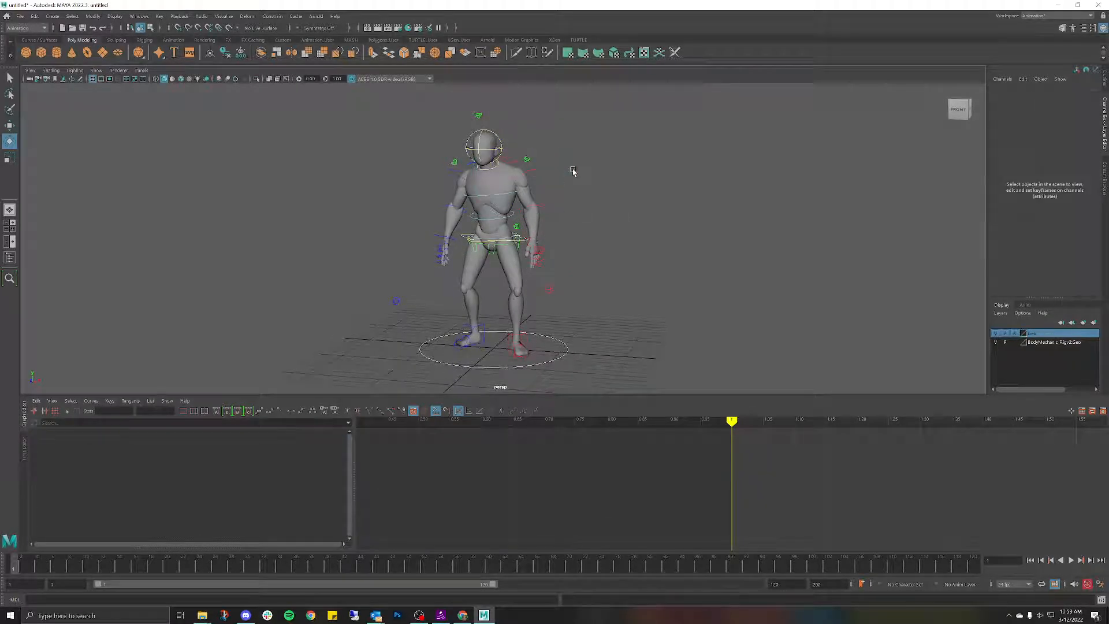
click(527, 171)
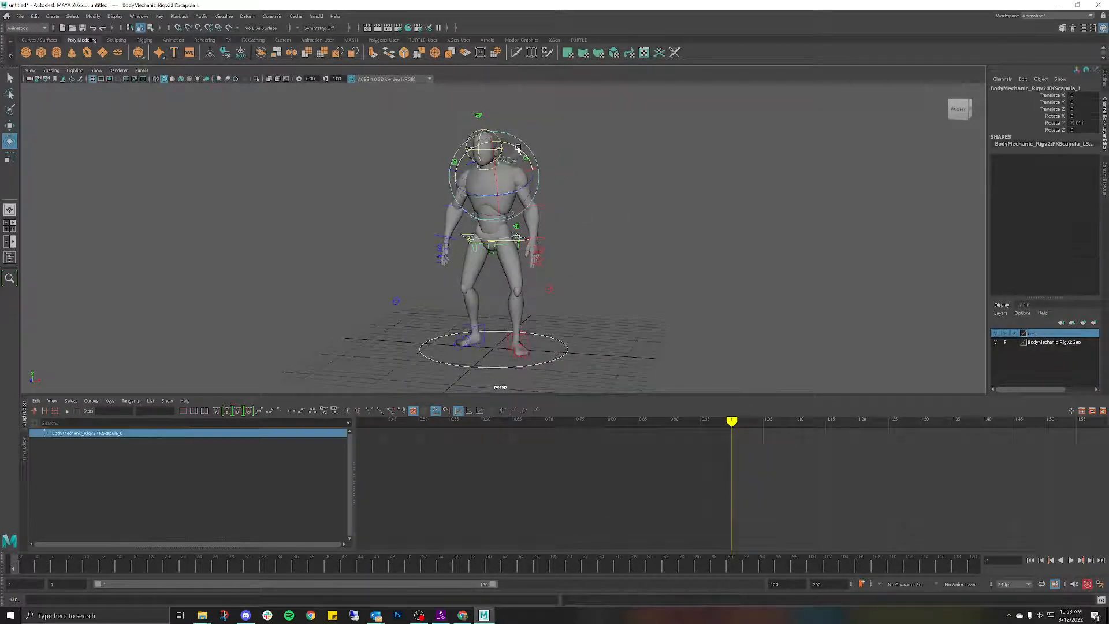
drag(517, 145, 512, 137)
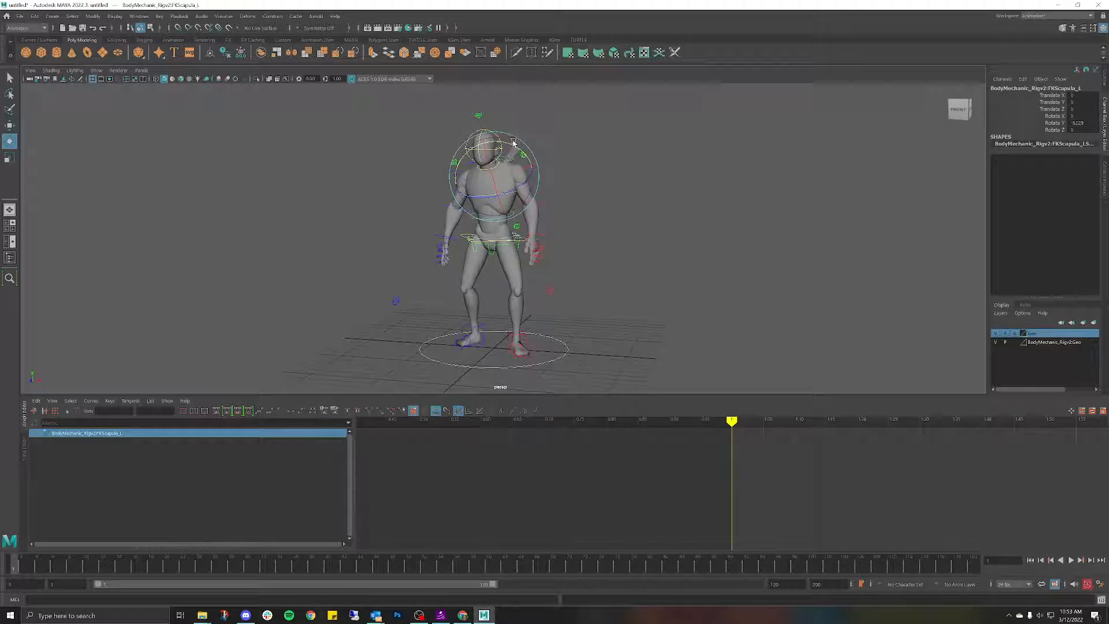
click(585, 172)
mouse_move(579, 178)
alt+mouse_down()
mouse_move(598, 182)
mouse_move(586, 178)
alt+mouse_up()
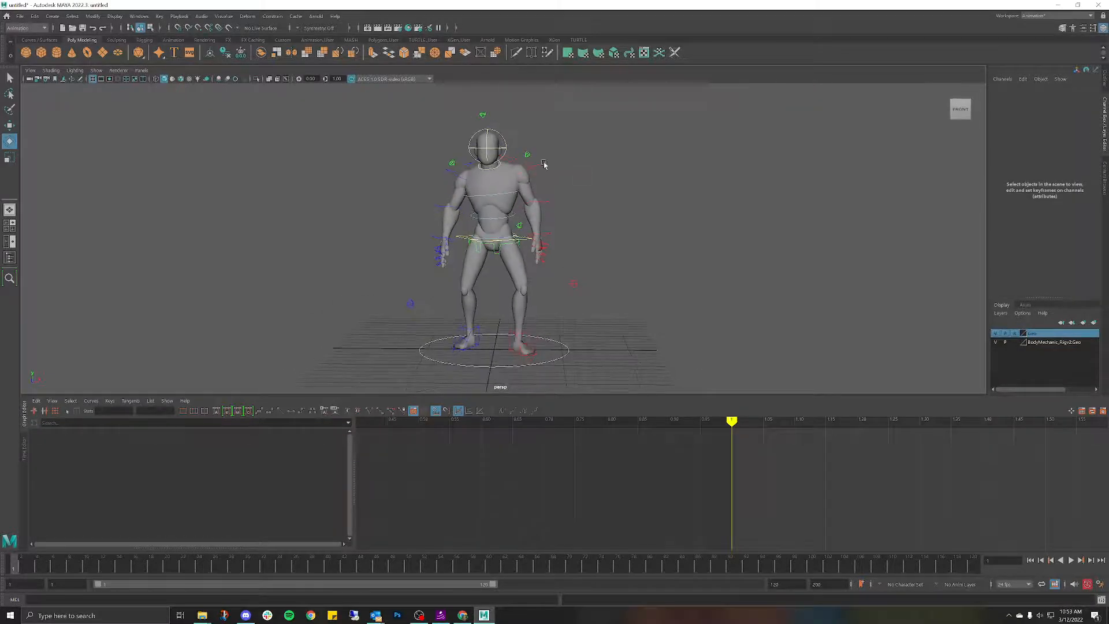
Step: Turn and tilt the head by rotating the FKHead_M control
click(509, 149)
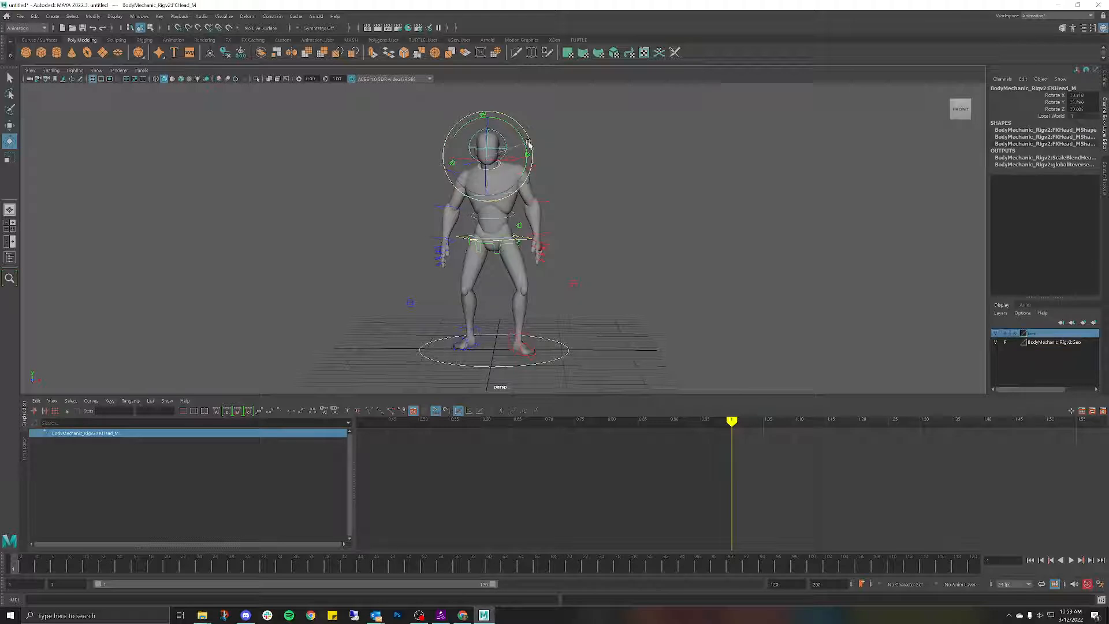
drag(529, 143, 563, 135)
click(565, 145)
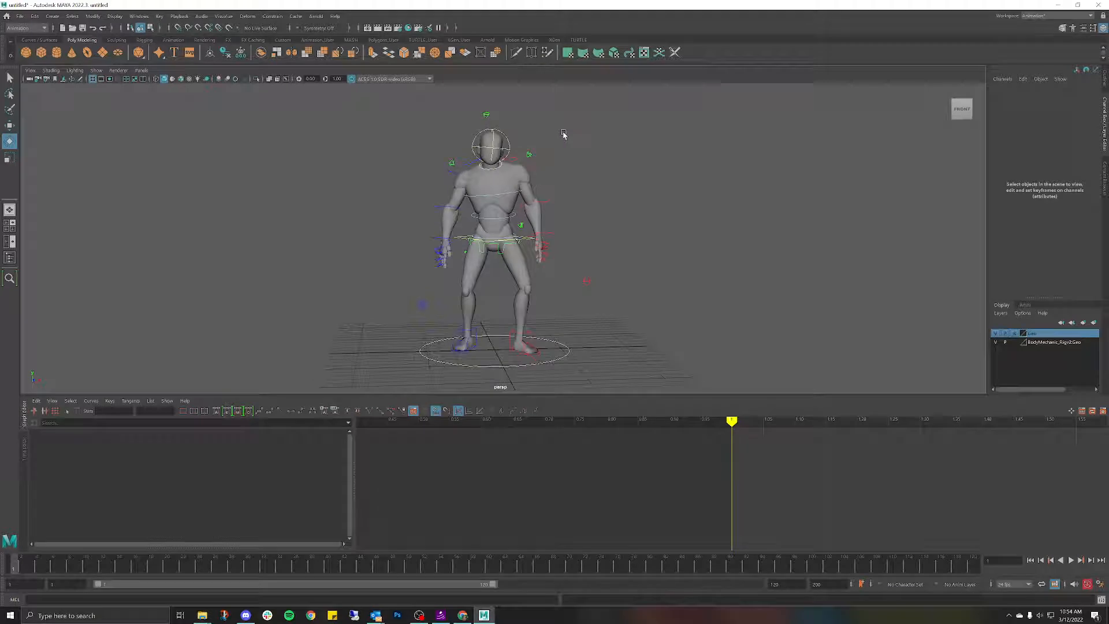
click(490, 131)
click(552, 132)
mouse_move(606, 146)
alt+mouse_down()
mouse_move(549, 150)
mouse_move(613, 150)
mouse_move(600, 148)
alt+mouse_up()
Step: Rotate the right upper arm control FKShoulder_R to bring the arm closer to the body
alt+drag(501, 202, 521, 198)
click(516, 197)
alt+drag(609, 185, 574, 183)
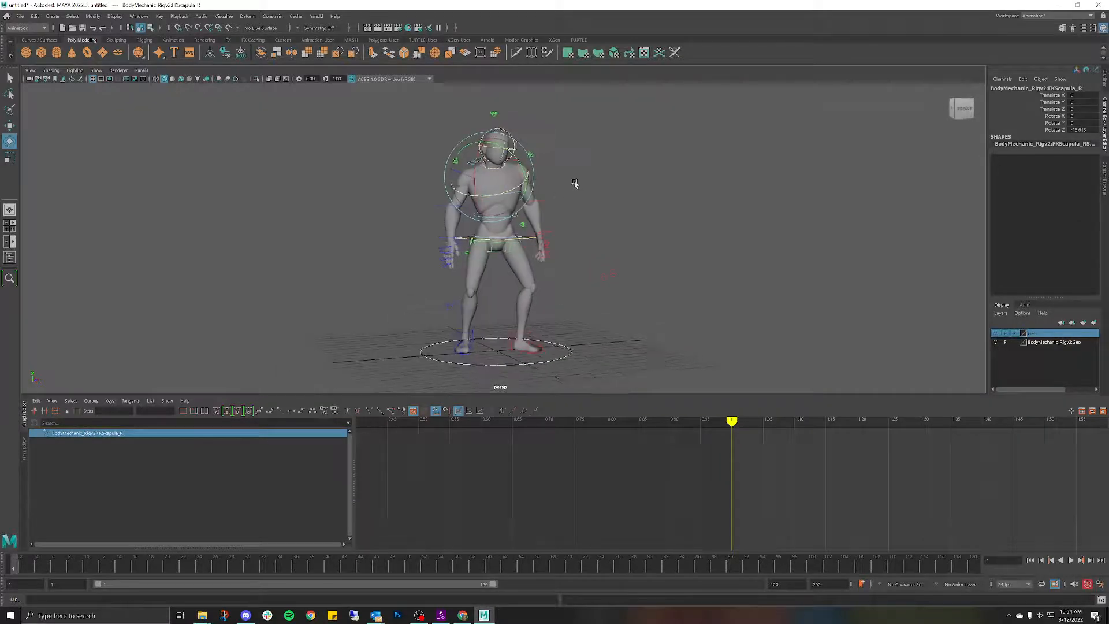
click(606, 171)
click(463, 174)
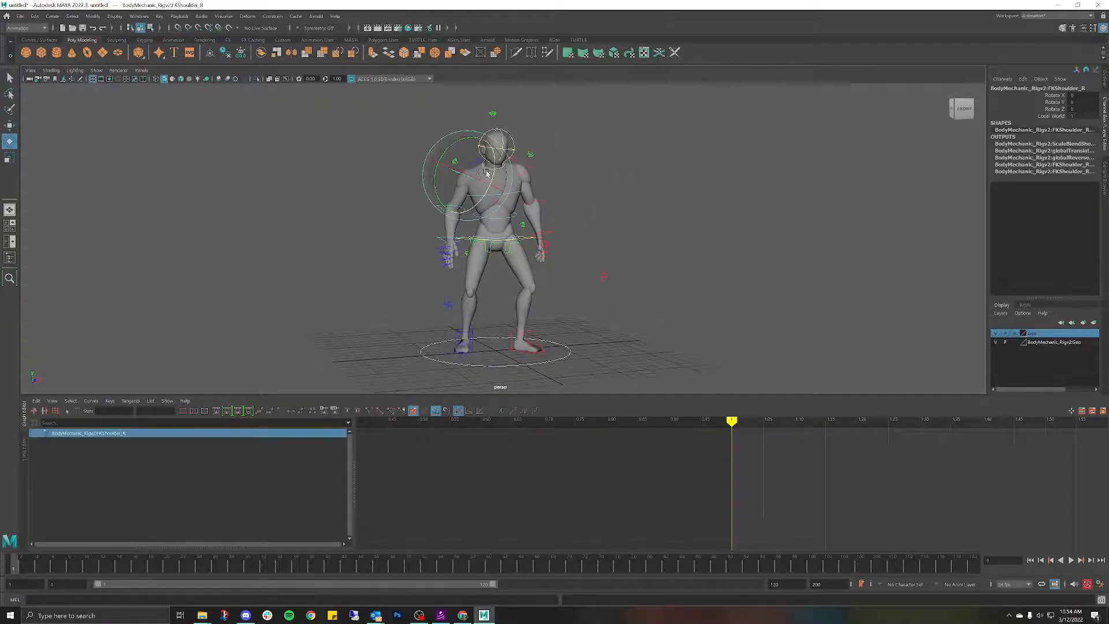
drag(494, 169, 494, 174)
click(592, 163)
alt+drag(592, 163, 615, 172)
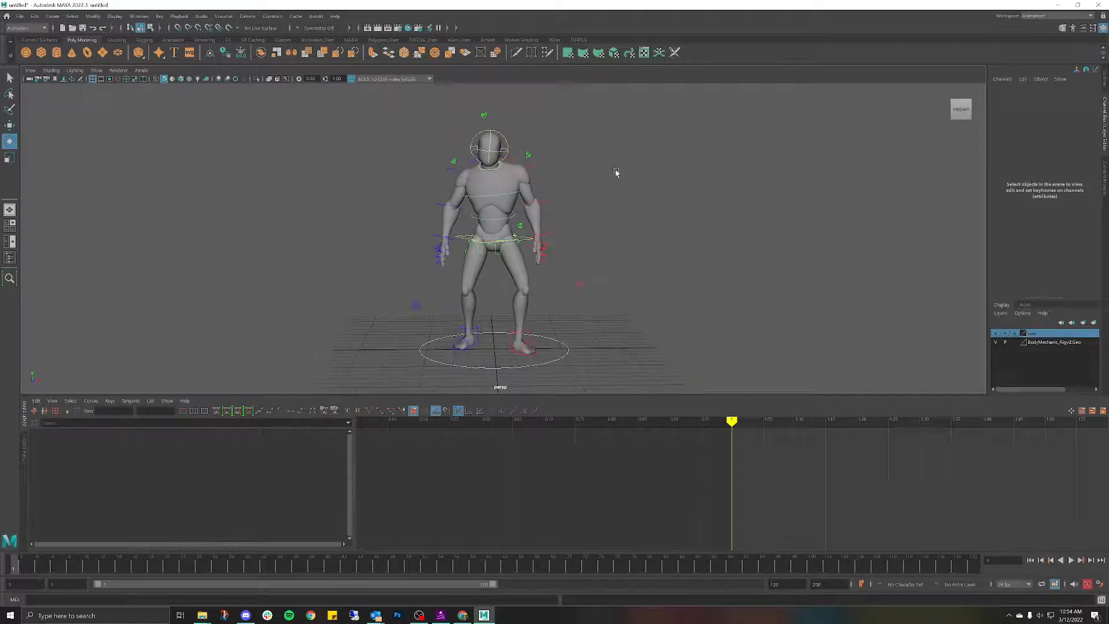
click(451, 168)
drag(503, 151, 501, 149)
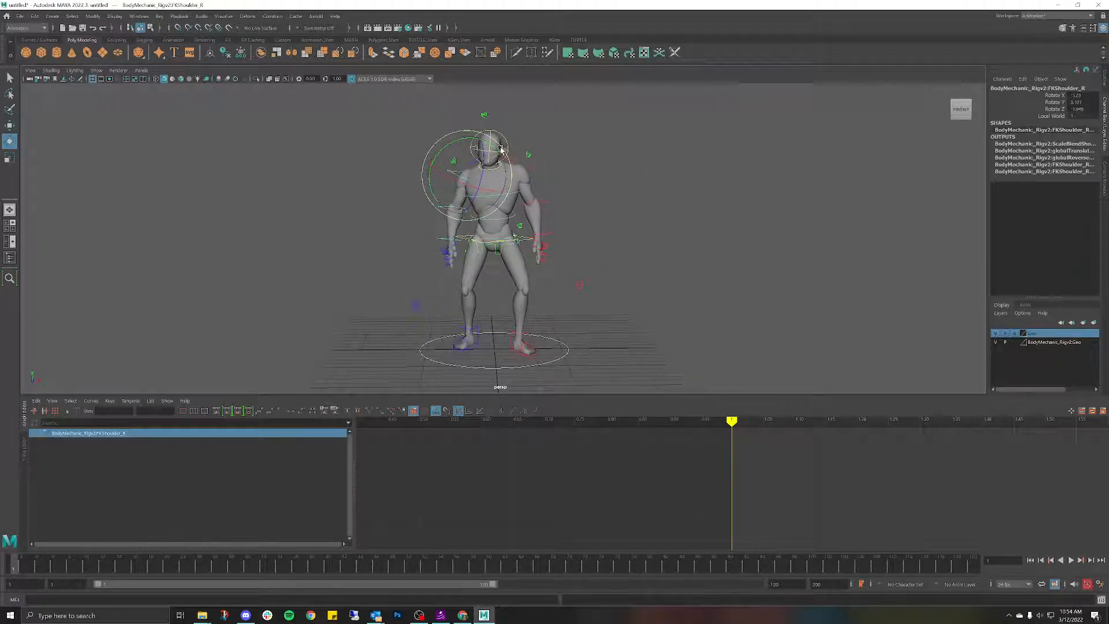
click(577, 162)
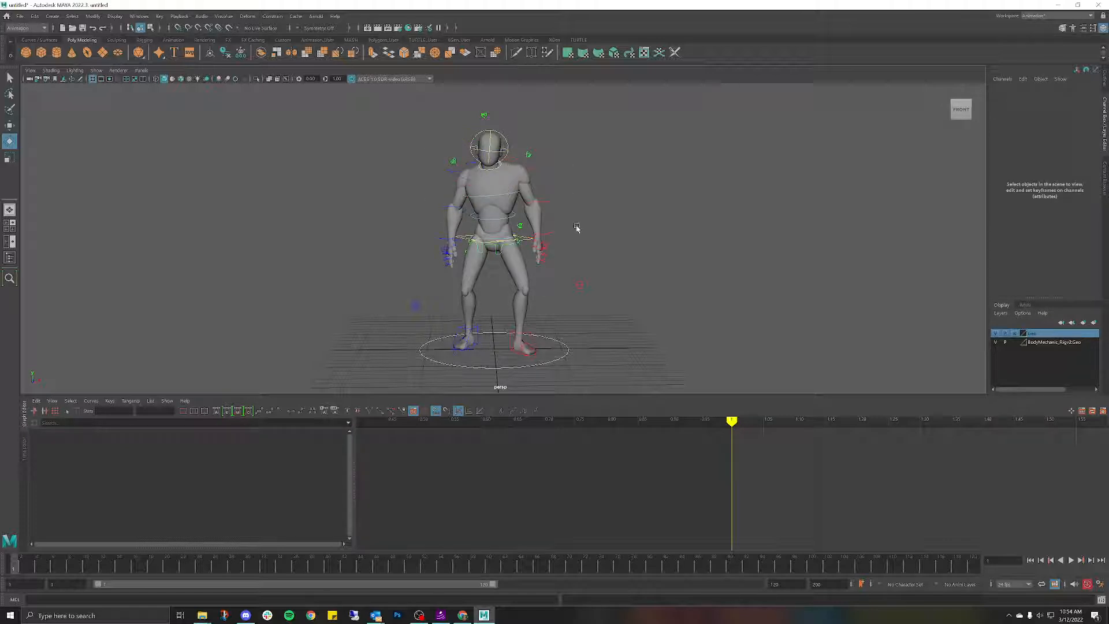
Step: Try bending the left index finger joint by joint with the FKIndexFinger1_L, FKIndexFinger2_L and FKIndexFinger3_L controls
scroll(515, 262, up, 5)
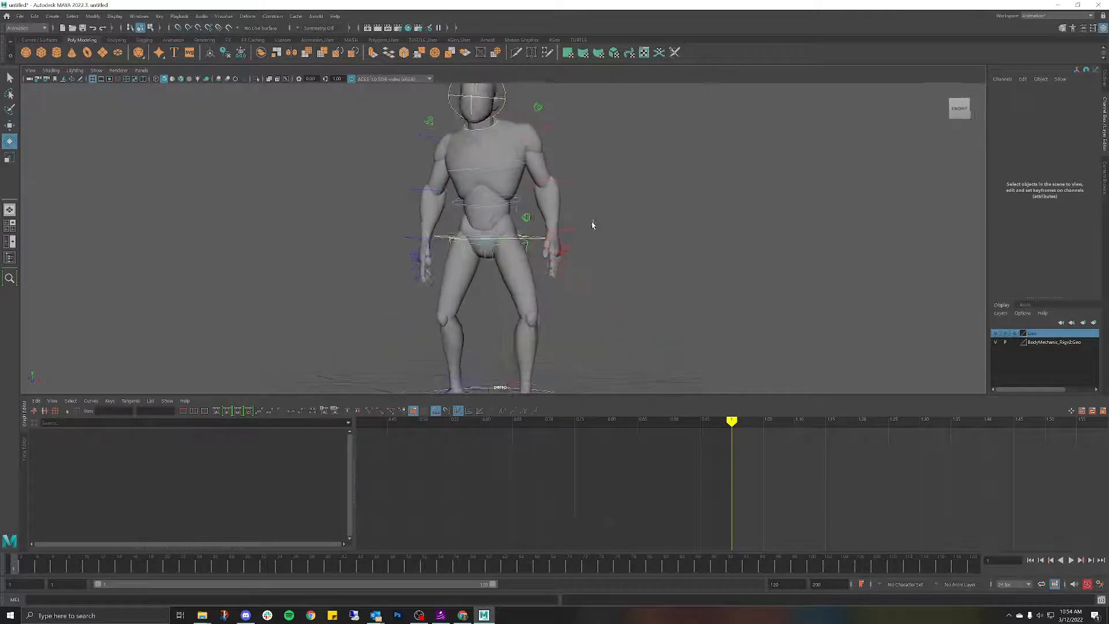
alt+drag(592, 225, 625, 262)
scroll(601, 243, up, 6)
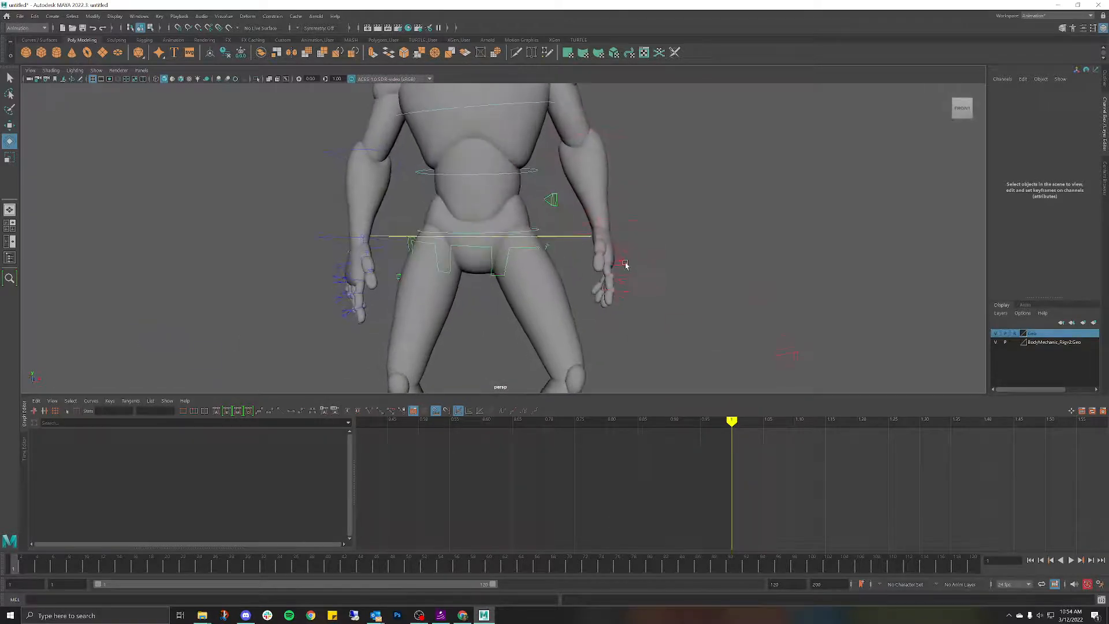
alt+drag(696, 252, 607, 219)
scroll(526, 243, up, 5)
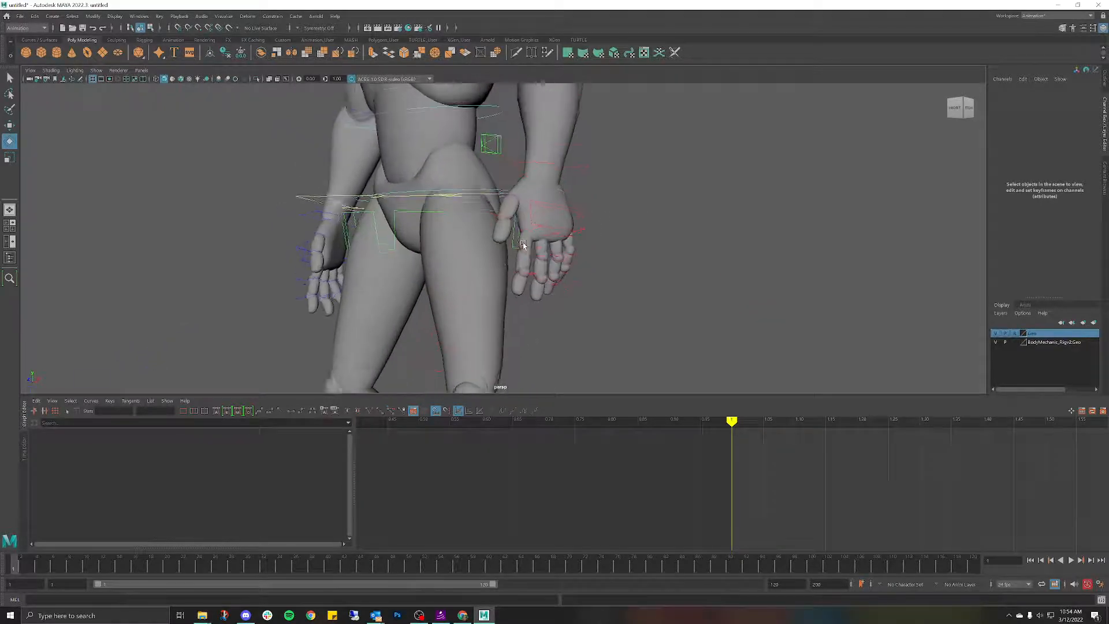
click(532, 227)
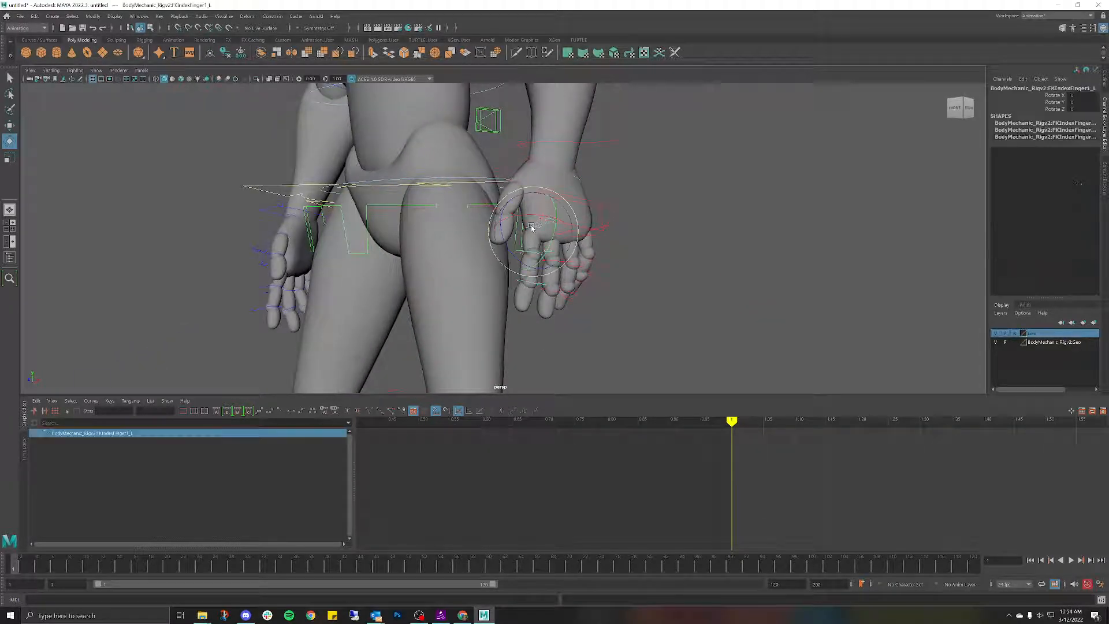
click(621, 236)
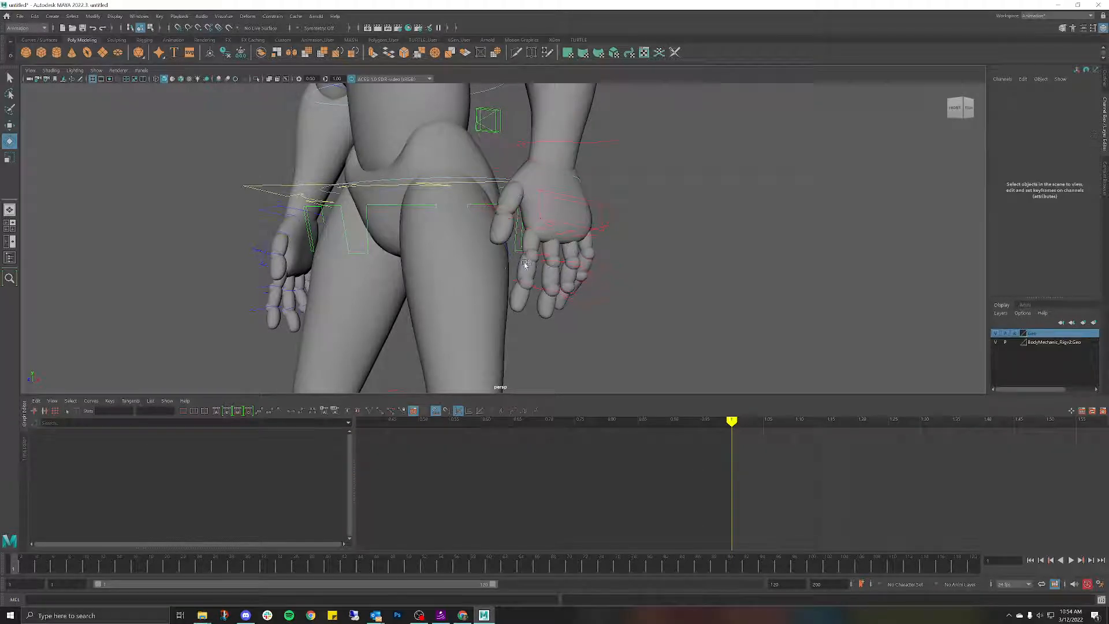
click(528, 259)
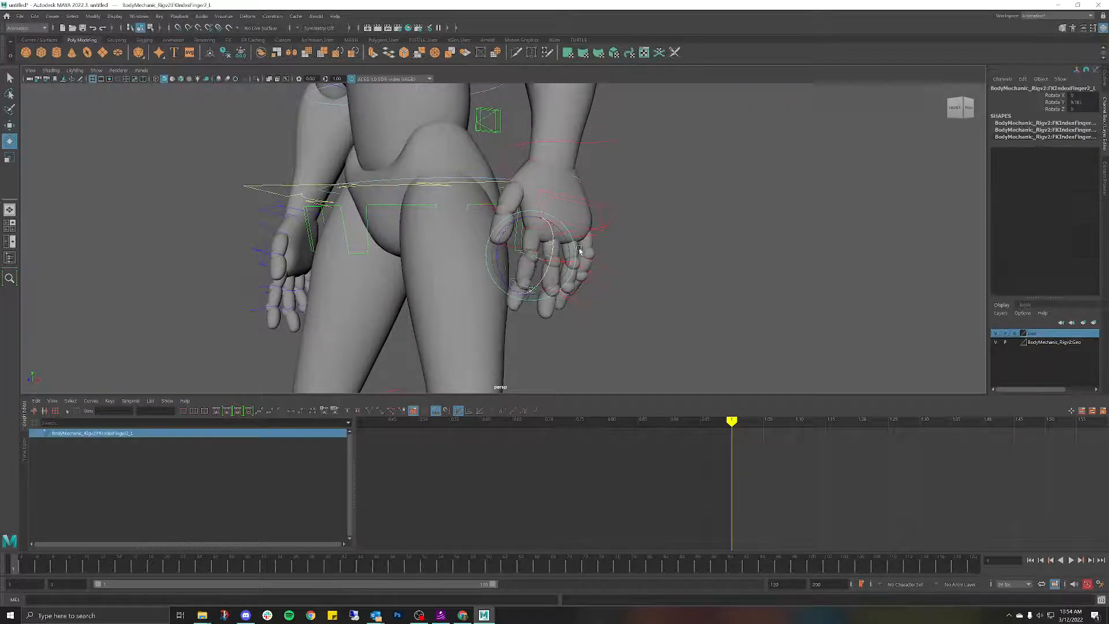
click(547, 291)
click(517, 283)
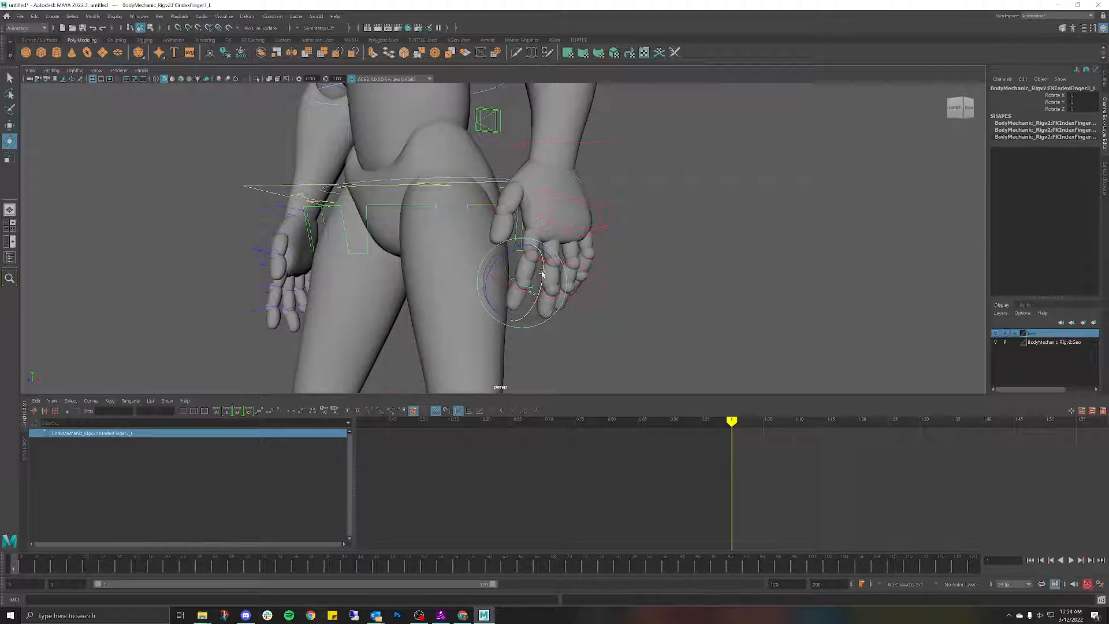
Step: Undo the left index finger's joint rotations
key(ctrl+z)
key(ctrl+z)
key(ctrl+z)
key(ctrl+z)
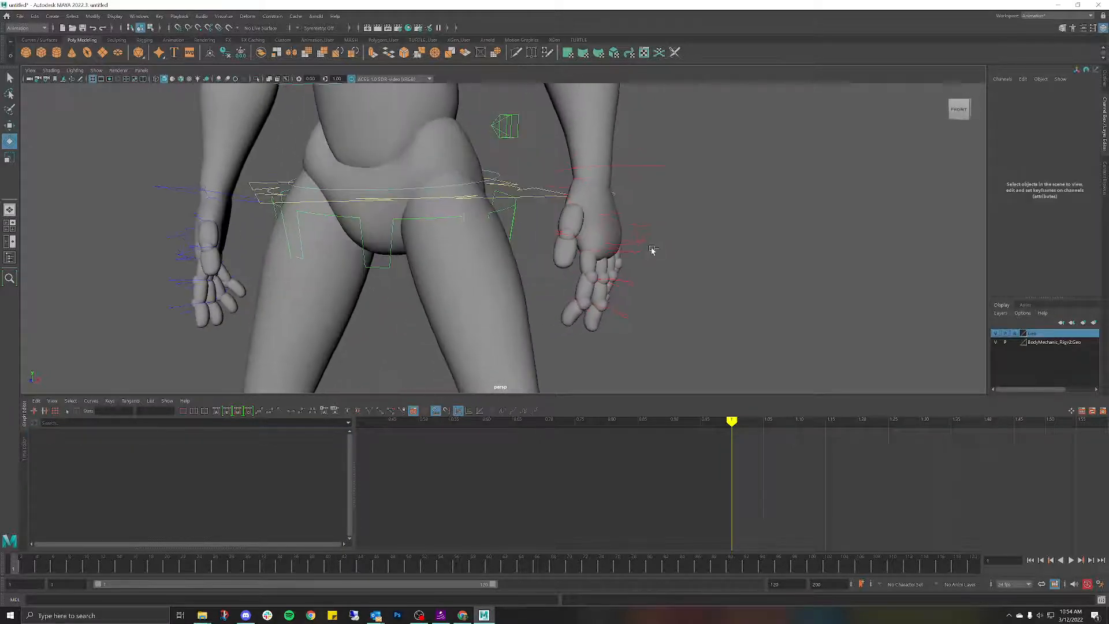
key(ctrl+z)
key(ctrl+z)
key(ctrl+z)
key(ctrl+z)
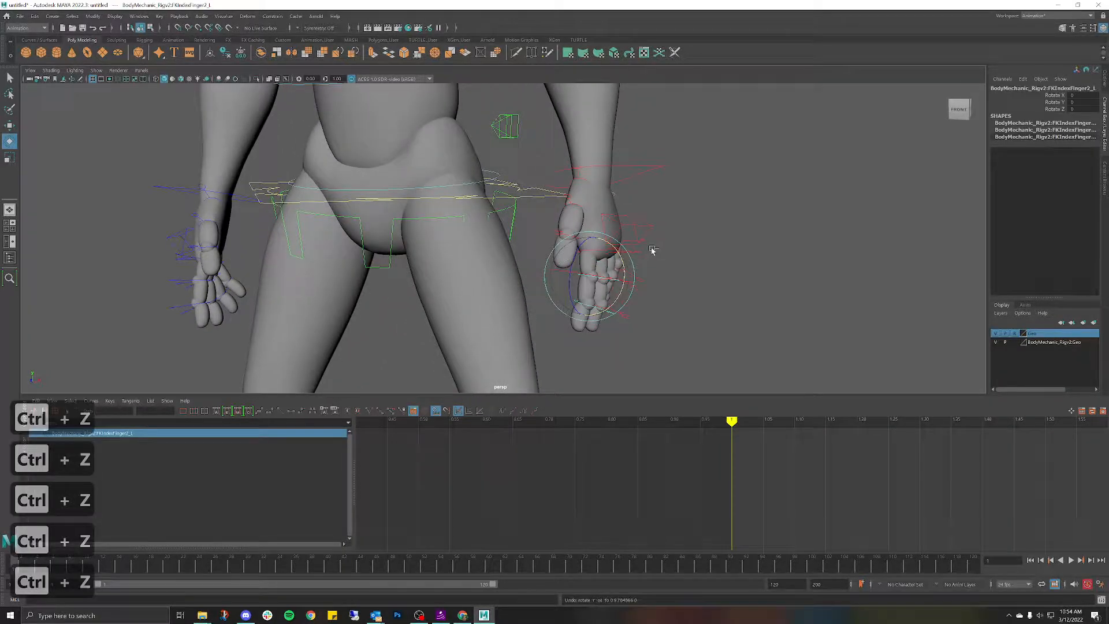
key(ctrl+z)
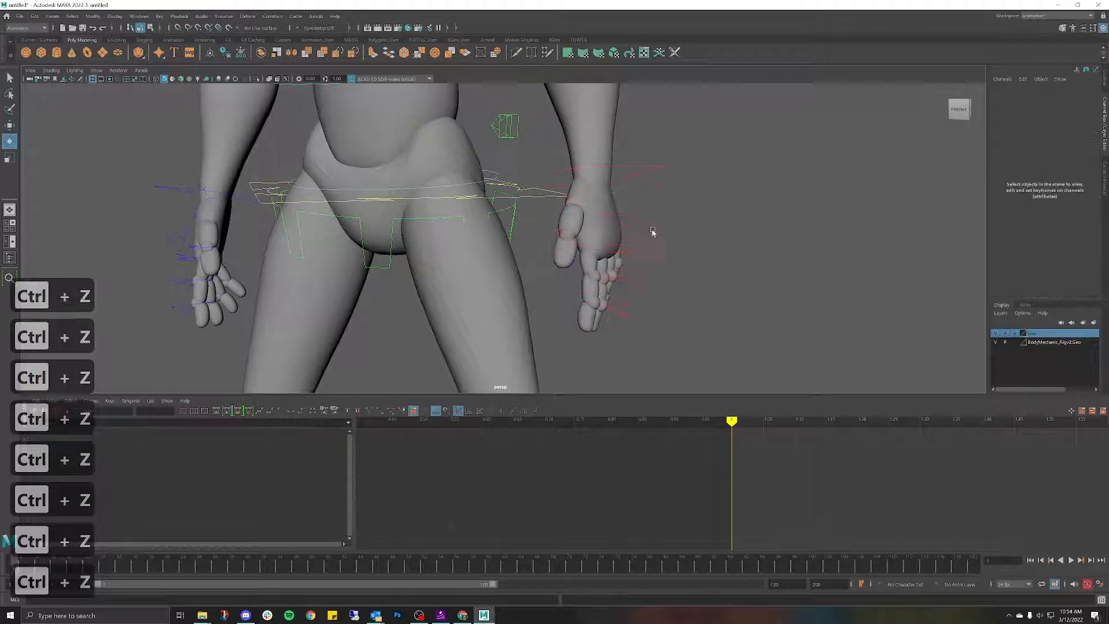
Step: Select the left hand's Fingers_L control and examine its Spread, Cup and finger Curl attributes
click(633, 217)
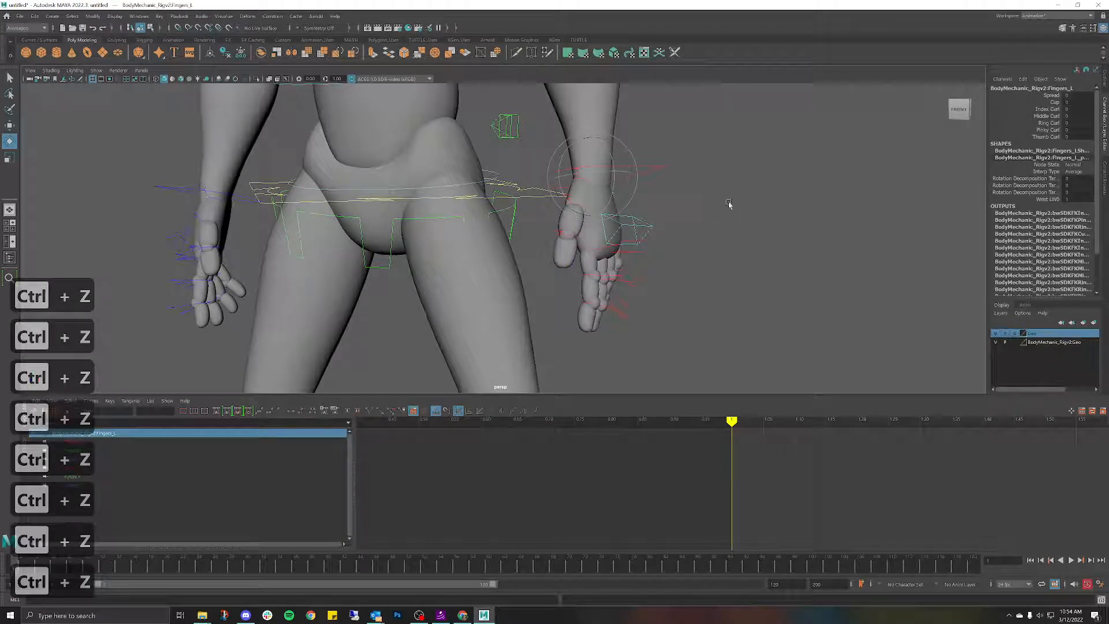
click(760, 206)
mouse_move(760, 205)
alt+mouse_down()
mouse_move(732, 218)
mouse_move(777, 216)
alt+mouse_up()
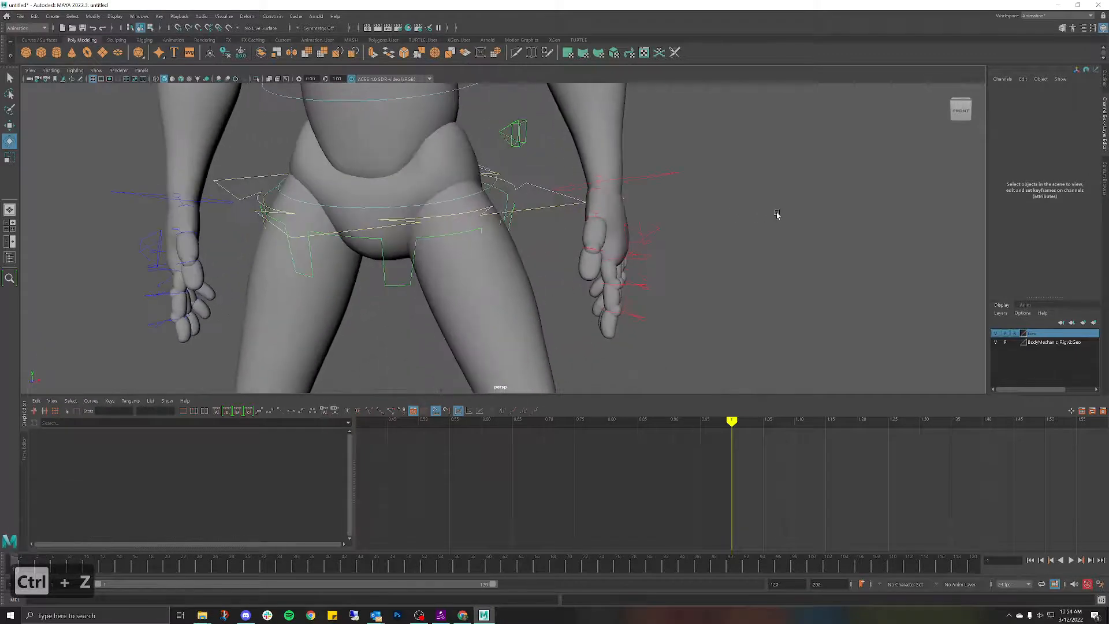
click(648, 236)
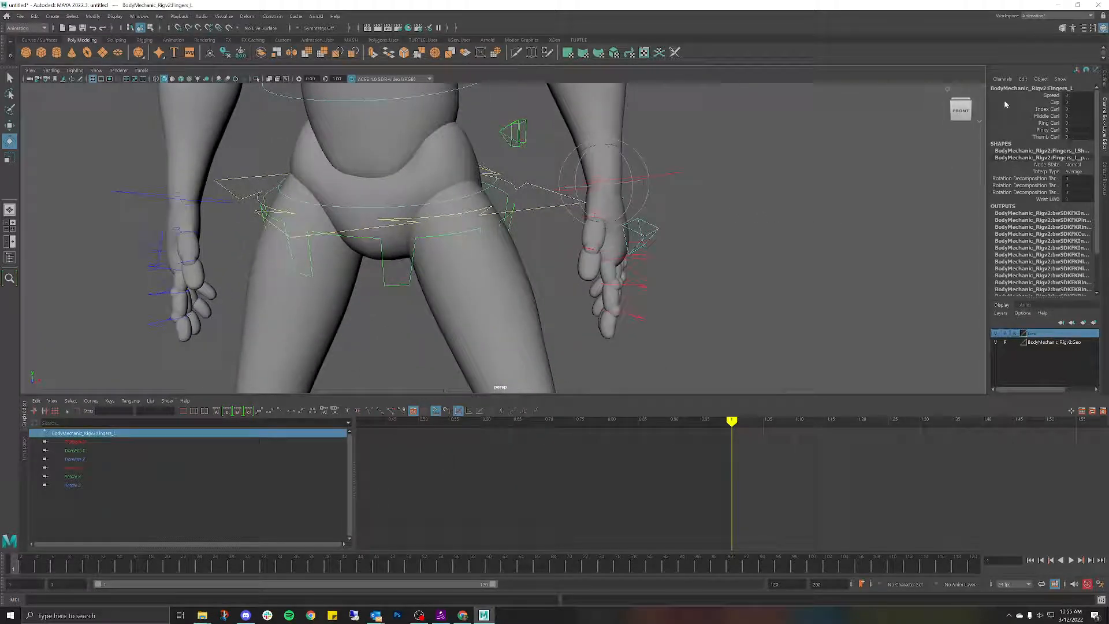
alt+right_drag(768, 239, 707, 237)
alt+middle_drag(707, 238, 716, 213)
mouse_move(715, 213)
alt+mouse_down()
mouse_move(661, 197)
mouse_move(727, 202)
alt+mouse_up()
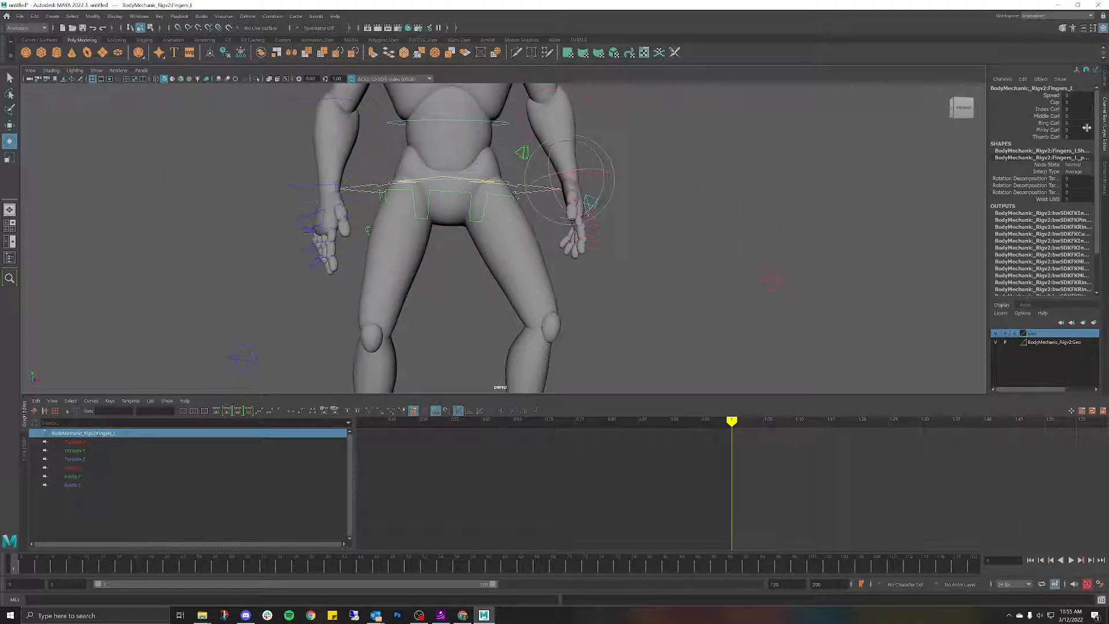
Step: Check the full body pose from the side and front, and slightly readjust the chest control FKChest_M
scroll(676, 136, down, 8)
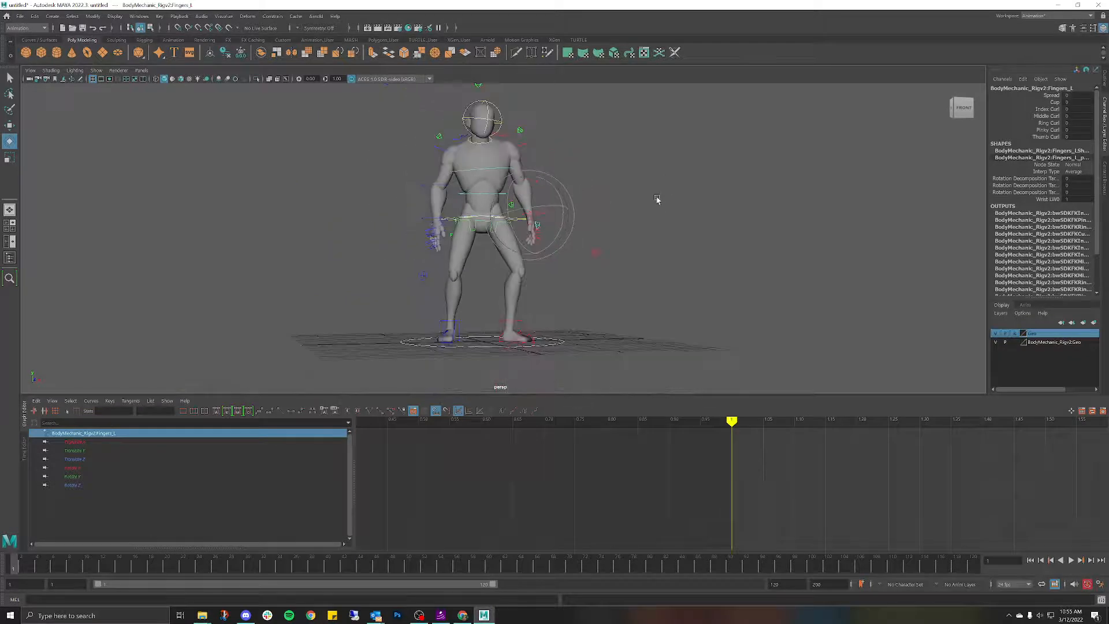
alt+drag(657, 199, 744, 213)
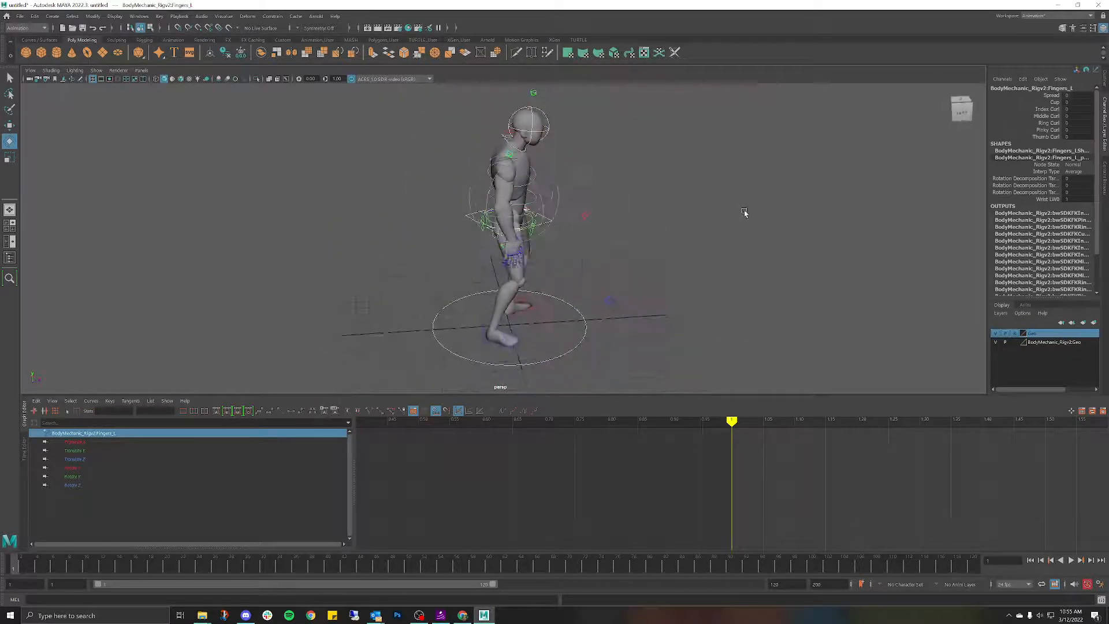
click(704, 191)
alt+drag(618, 178, 555, 173)
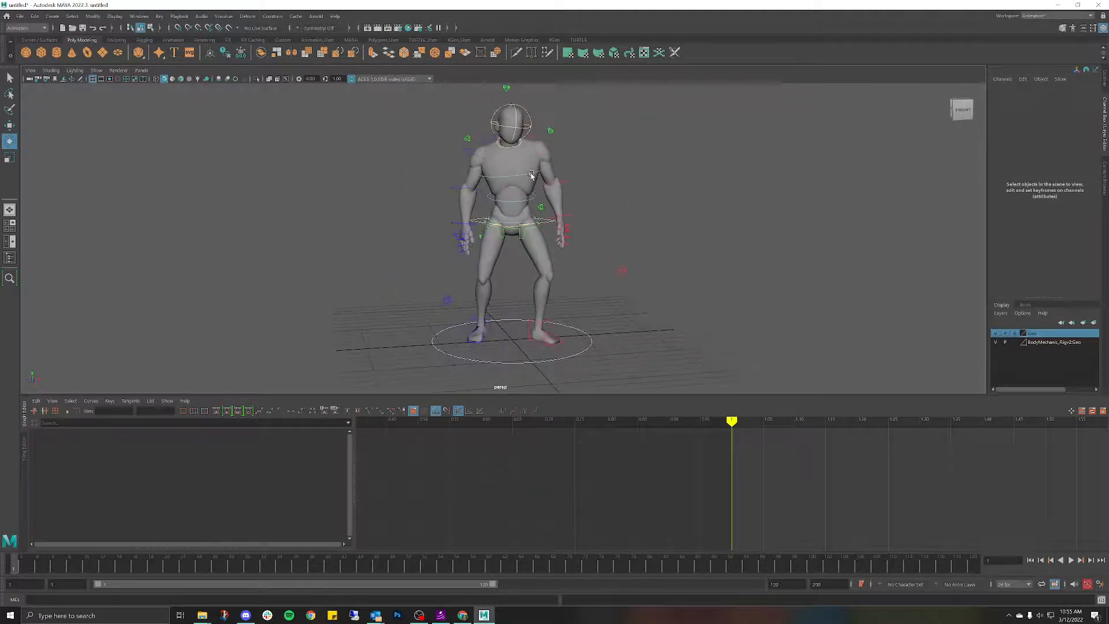
click(530, 174)
click(639, 168)
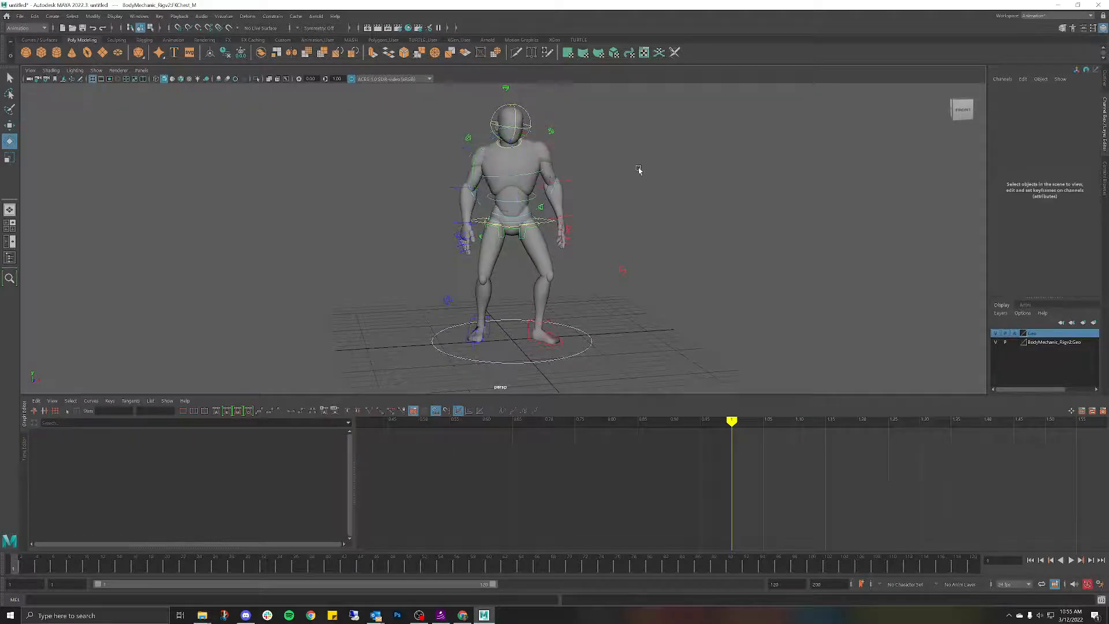
Step: Swing the right arm slightly backward with the FKShoulder_R control and adjust the elbow bend with FKElbow_R, judging from the side
alt+drag(639, 169, 693, 173)
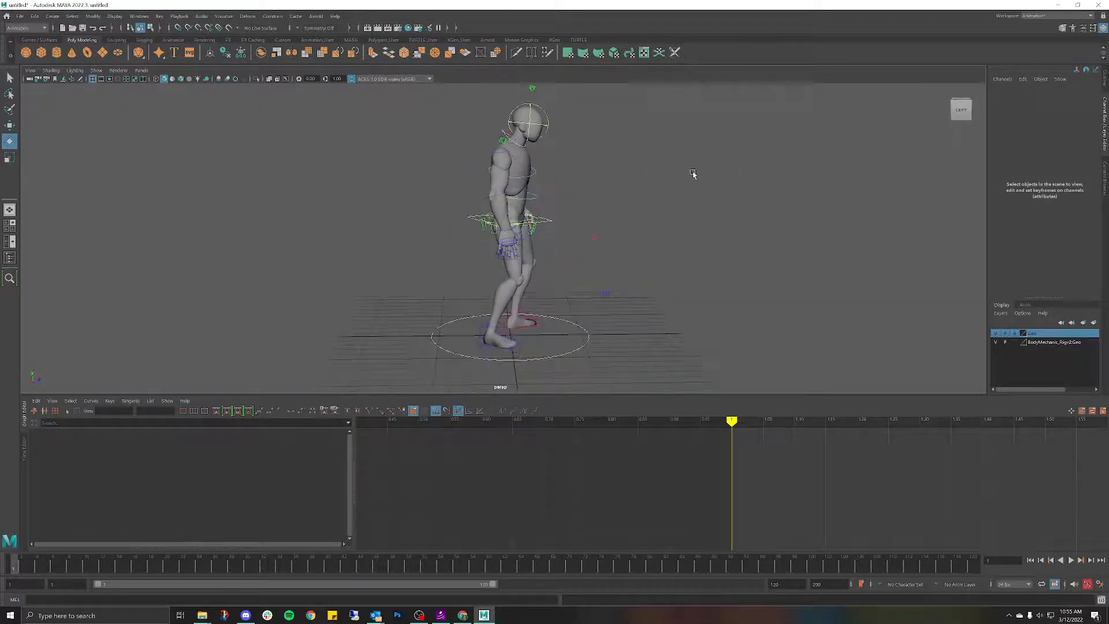
click(500, 156)
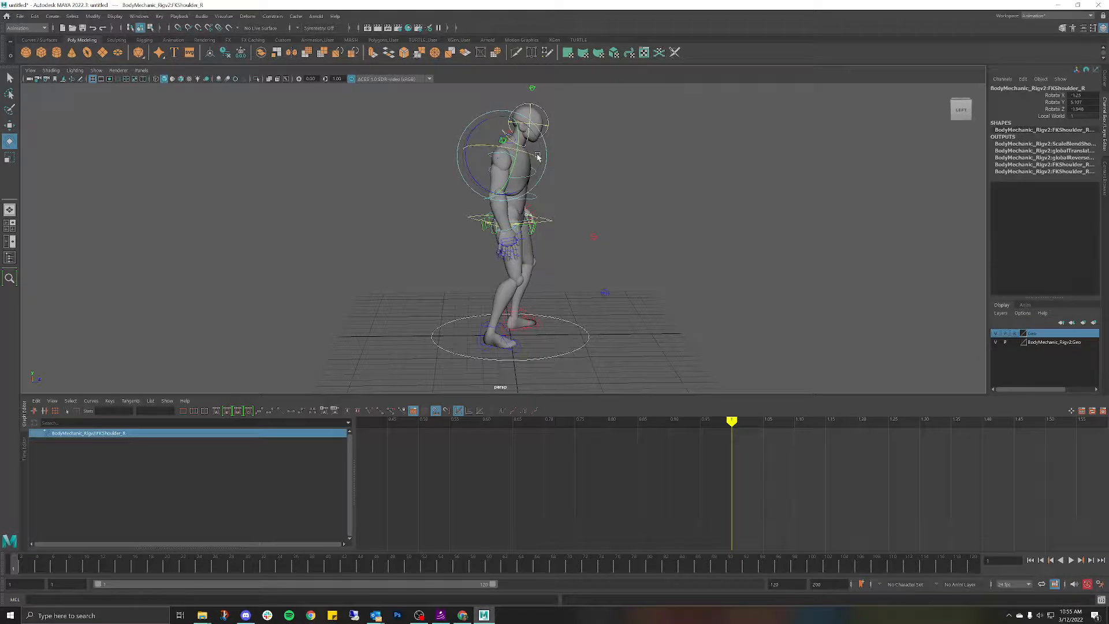
click(595, 175)
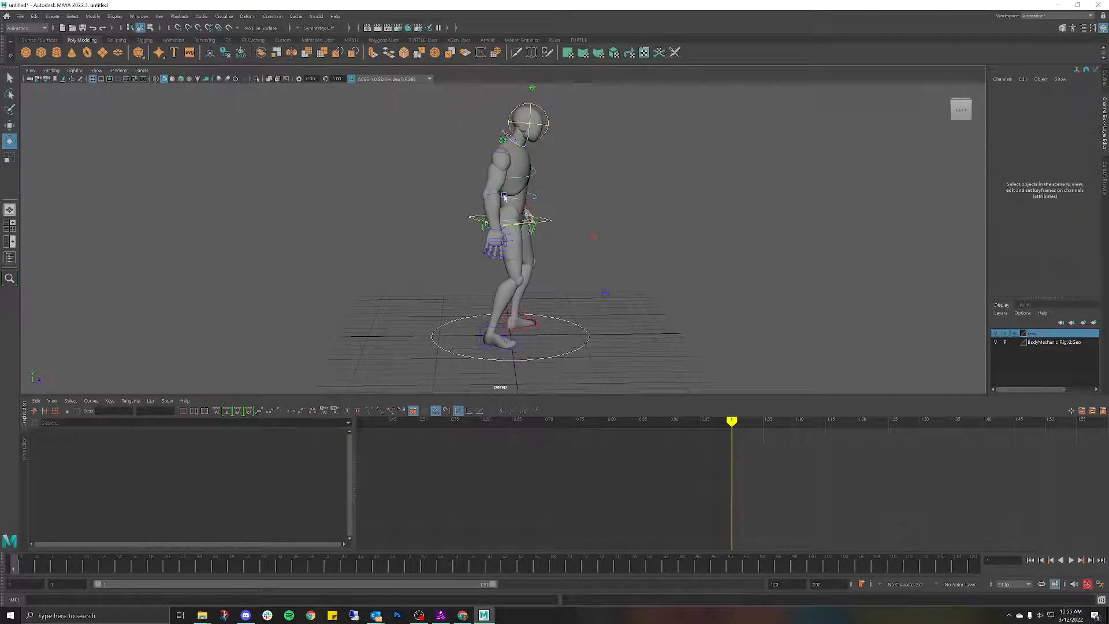
click(499, 195)
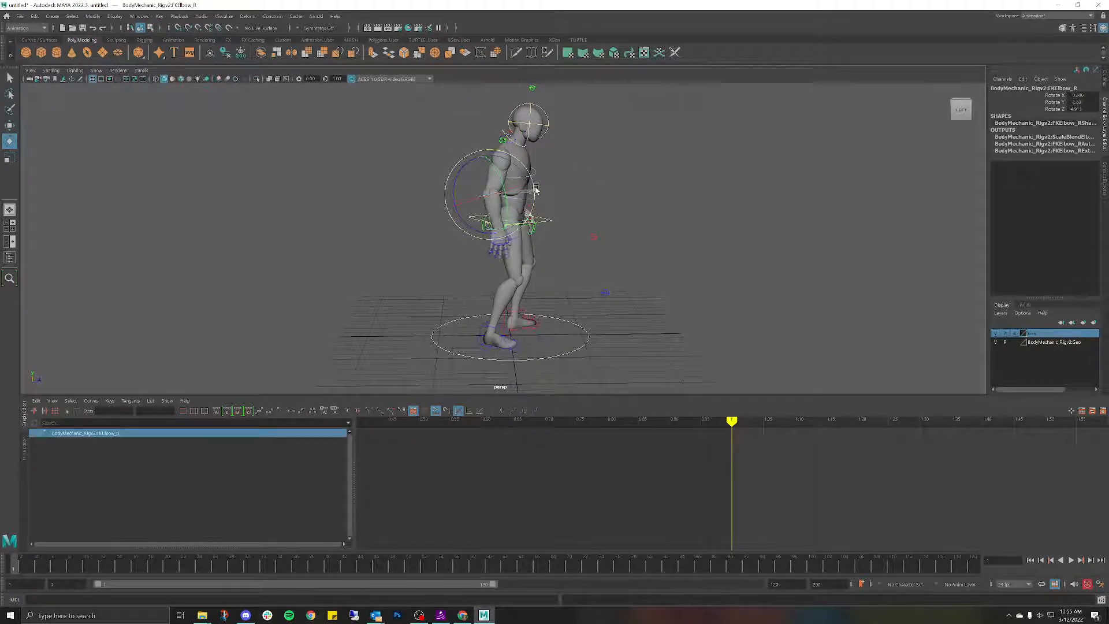
click(622, 164)
Step: Readjust the right upper arm's rotation with the FKShoulder_R control, judging from a three-quarter view
mouse_move(621, 163)
alt+mouse_down()
mouse_move(580, 154)
mouse_move(601, 169)
alt+mouse_up()
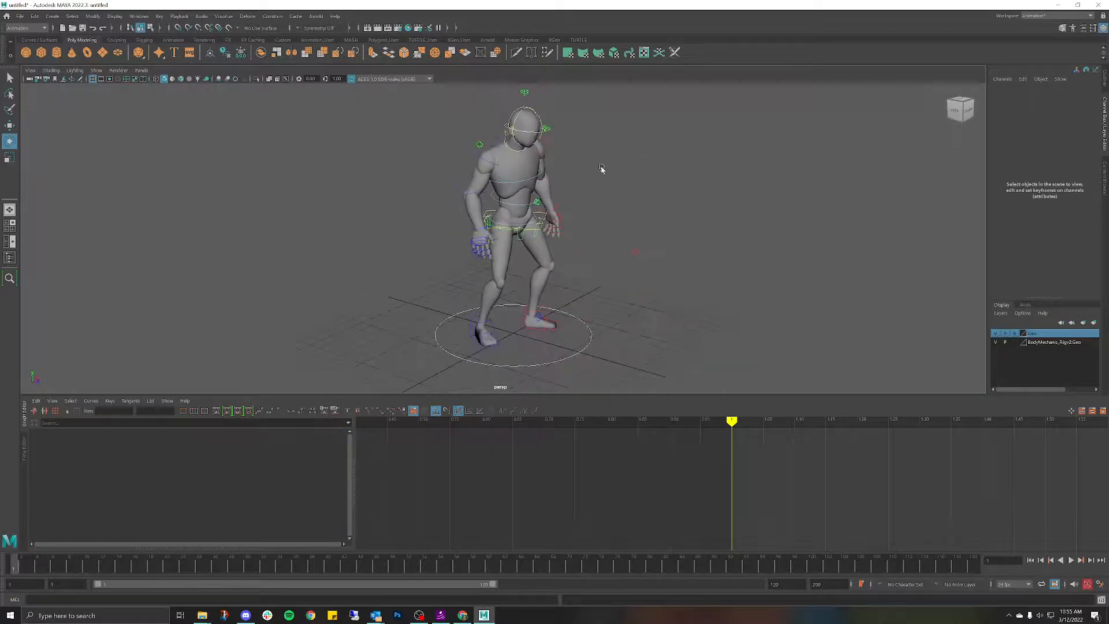
click(496, 167)
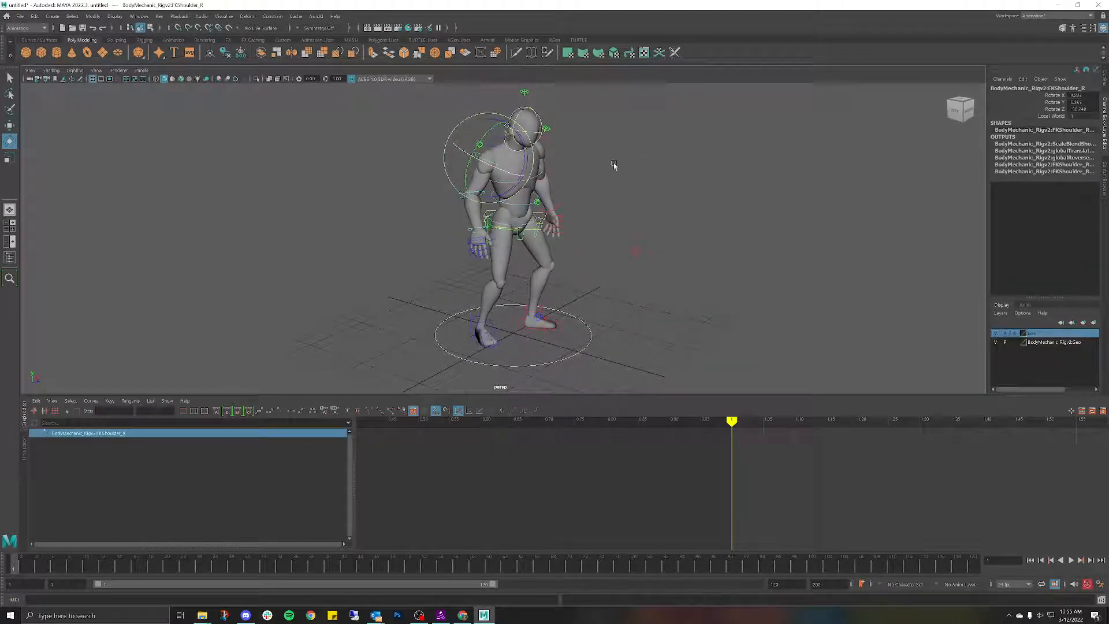
click(633, 166)
Step: Lower the whole body slightly along the vertical axis with the RootX_M control
alt+drag(633, 166, 608, 181)
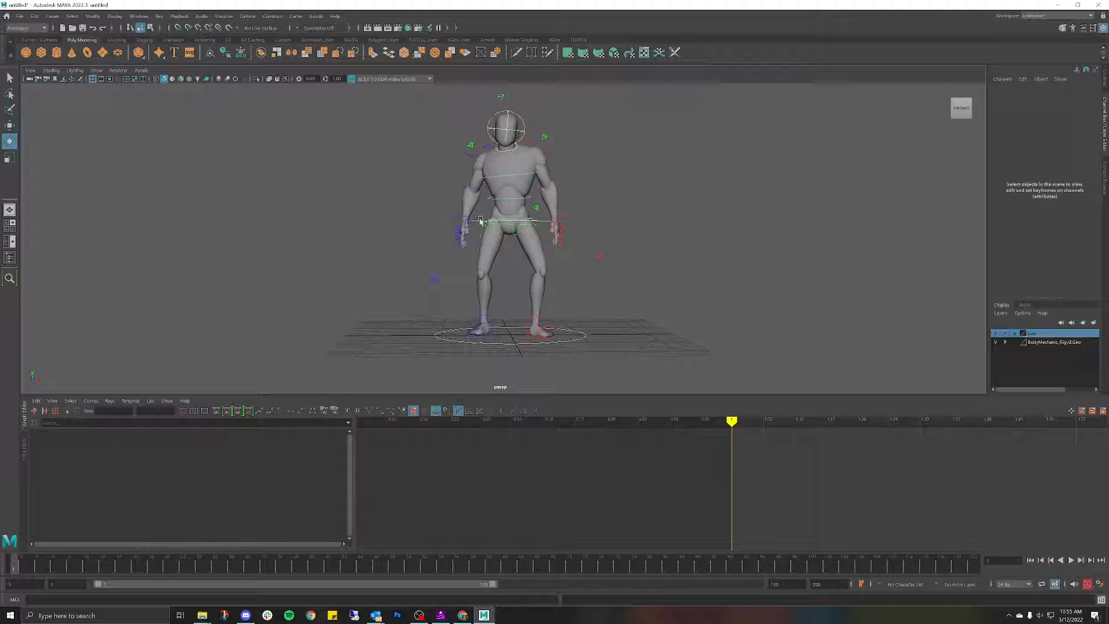
click(479, 223)
key(w)
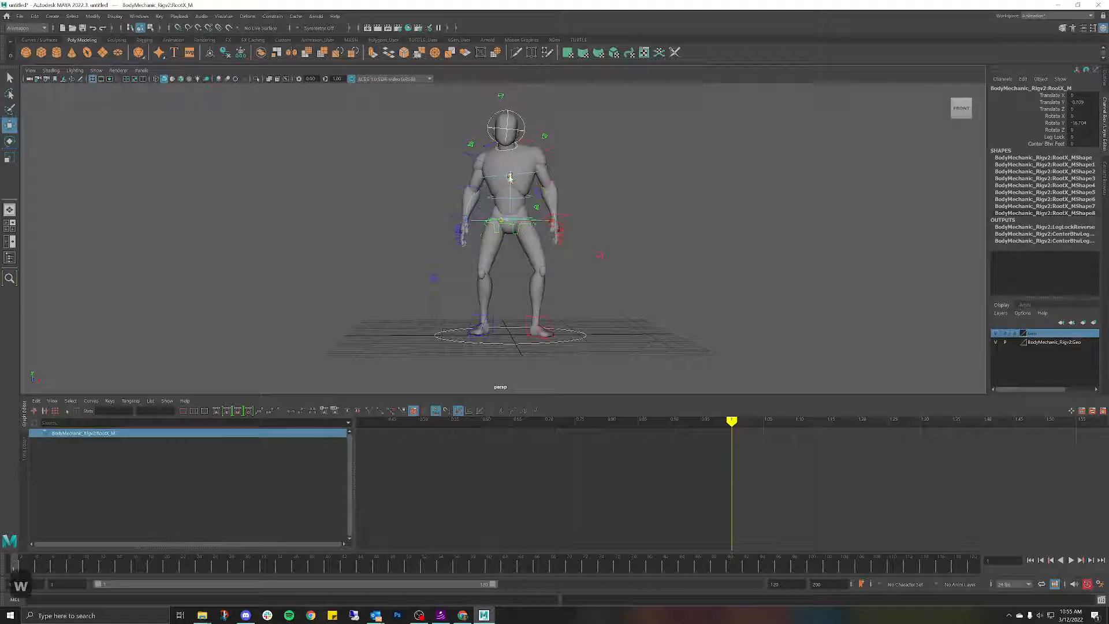
drag(509, 178, 631, 208)
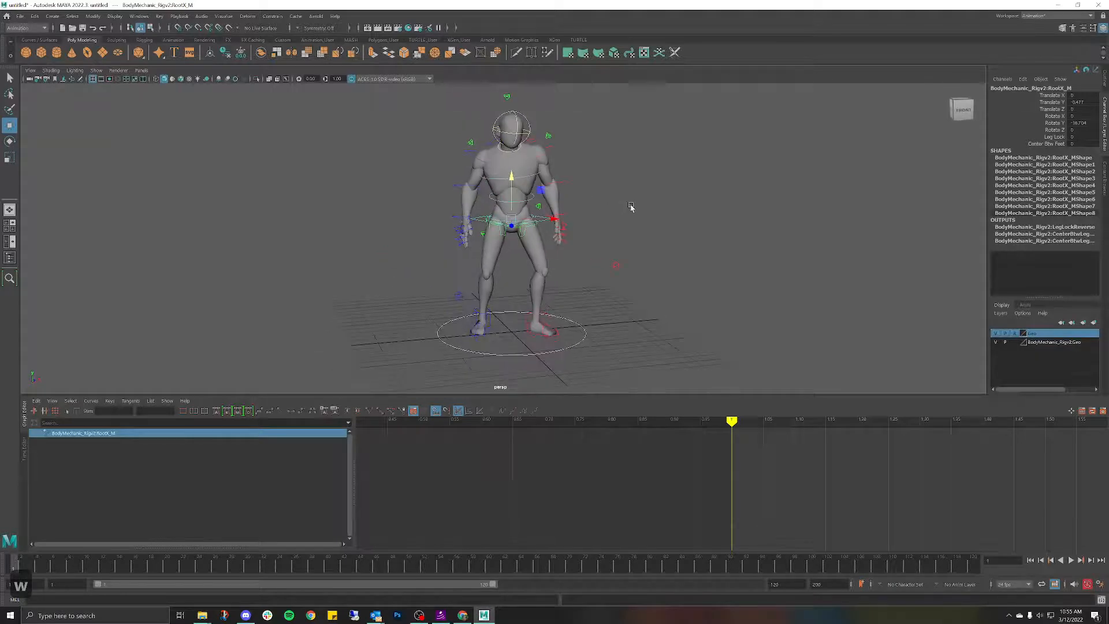
alt+right_drag(627, 206, 641, 159)
alt+middle_drag(641, 159, 701, 198)
mouse_move(700, 198)
alt+mouse_down()
mouse_move(684, 195)
mouse_move(697, 193)
alt+mouse_up()
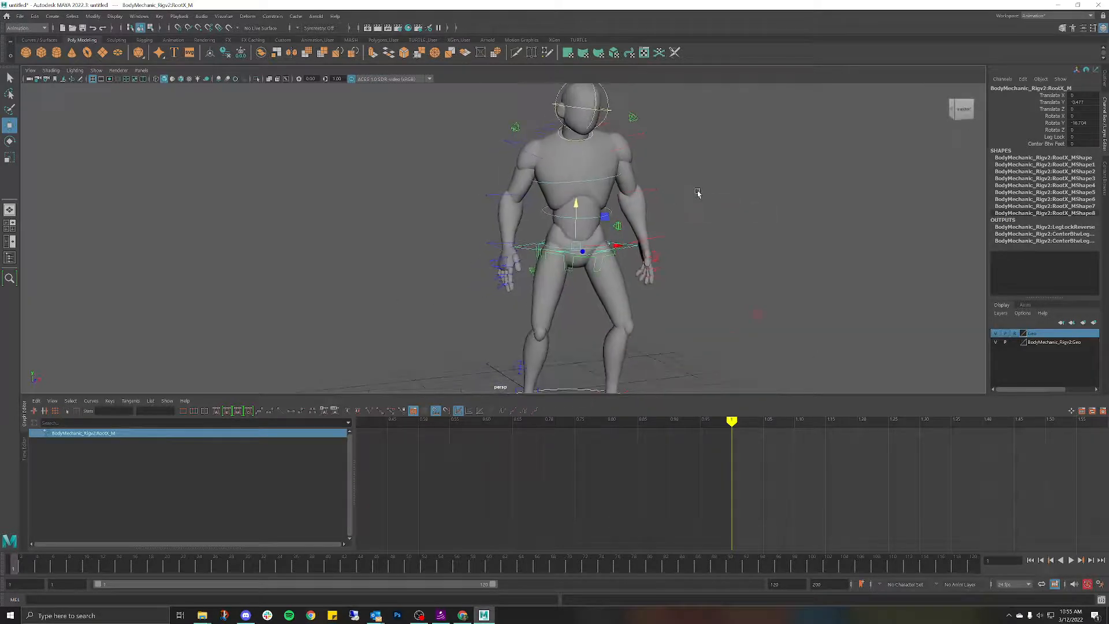
Step: Start saving the scene under a new name and create an "Idle Cycle" folder inside CSUF > Spring 2022
click(21, 16)
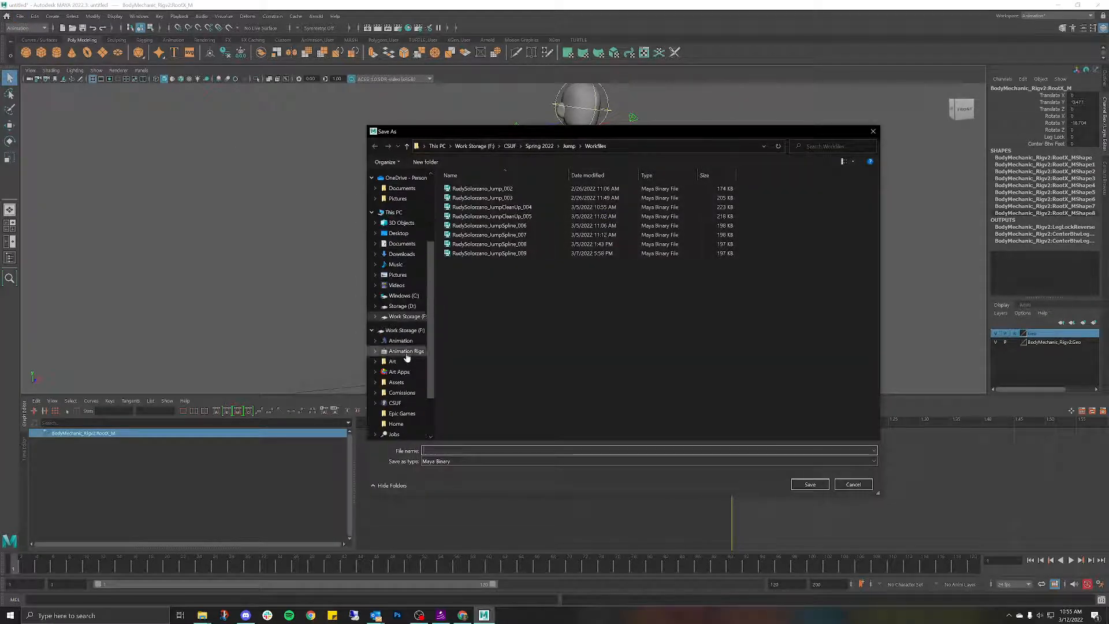
scroll(404, 352, down, 2)
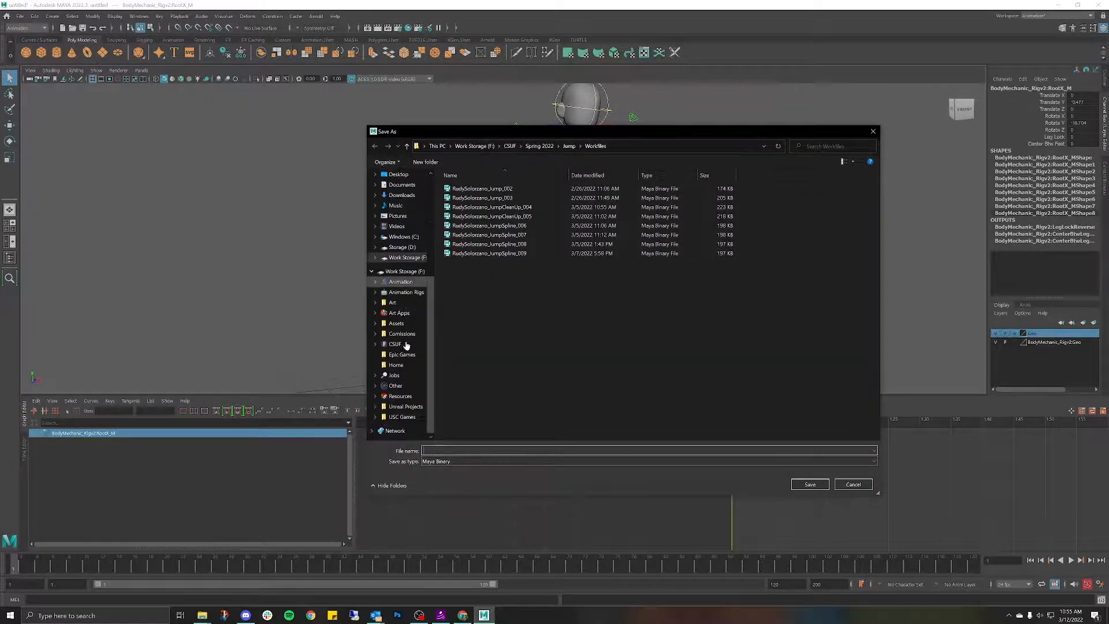
click(395, 344)
double_click(467, 206)
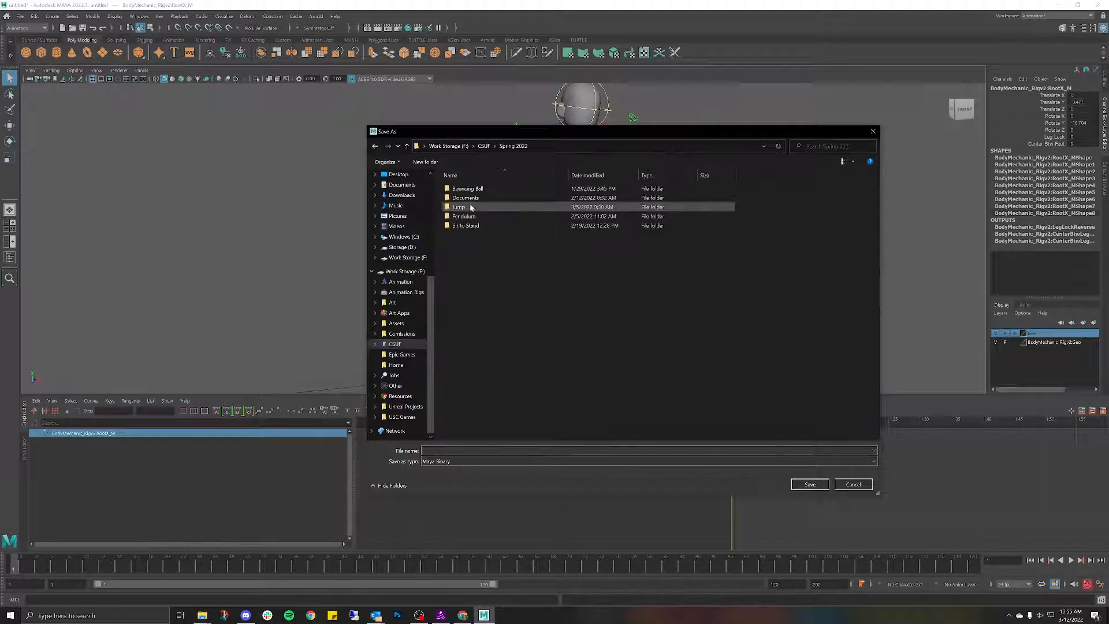
right_click(473, 261)
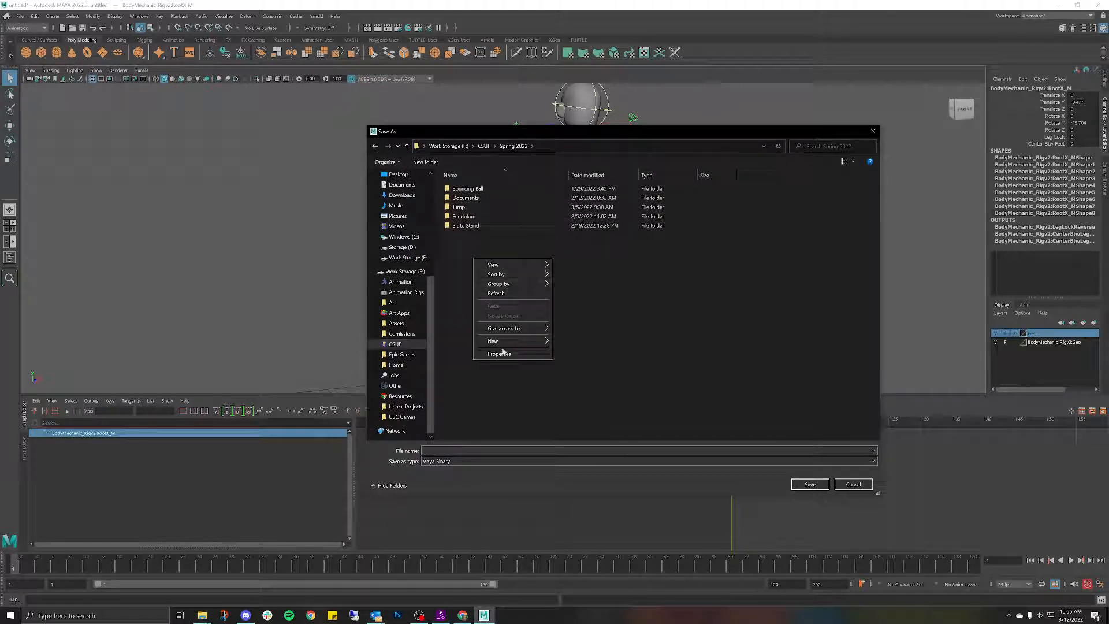
mouse_move(500, 341)
click(571, 346)
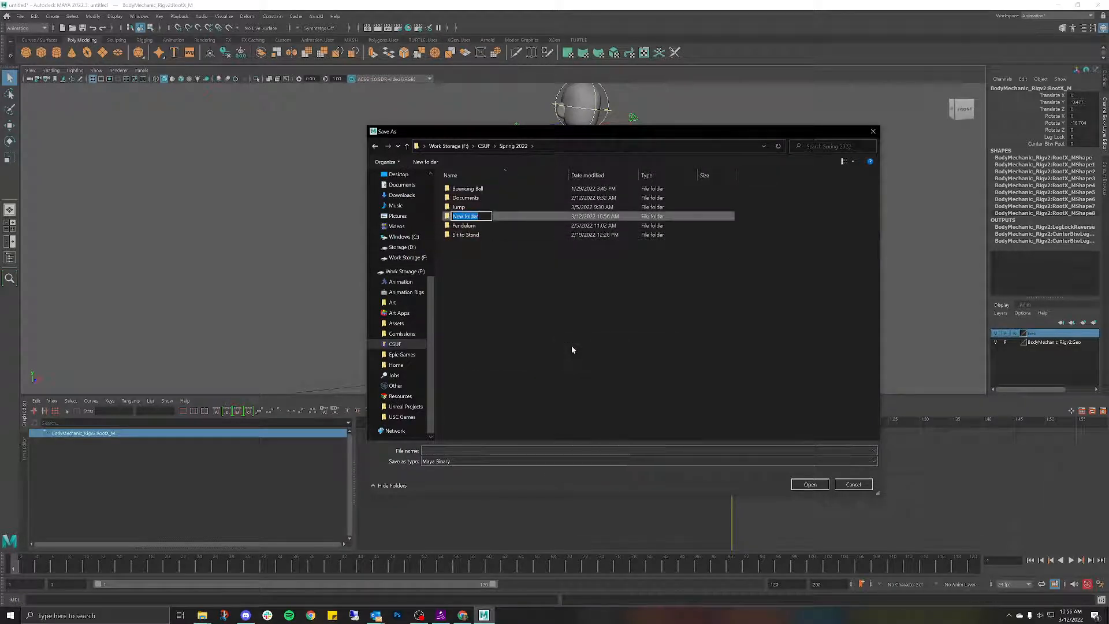
key(BackSpace)
text(Idle)
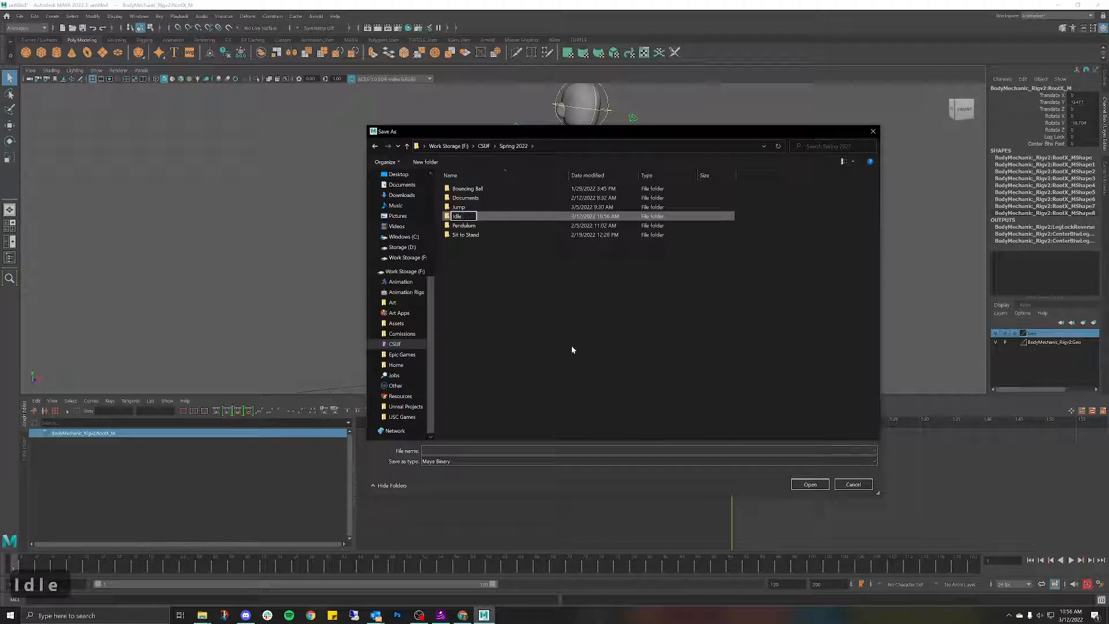
text( Cycle)
key(Return)
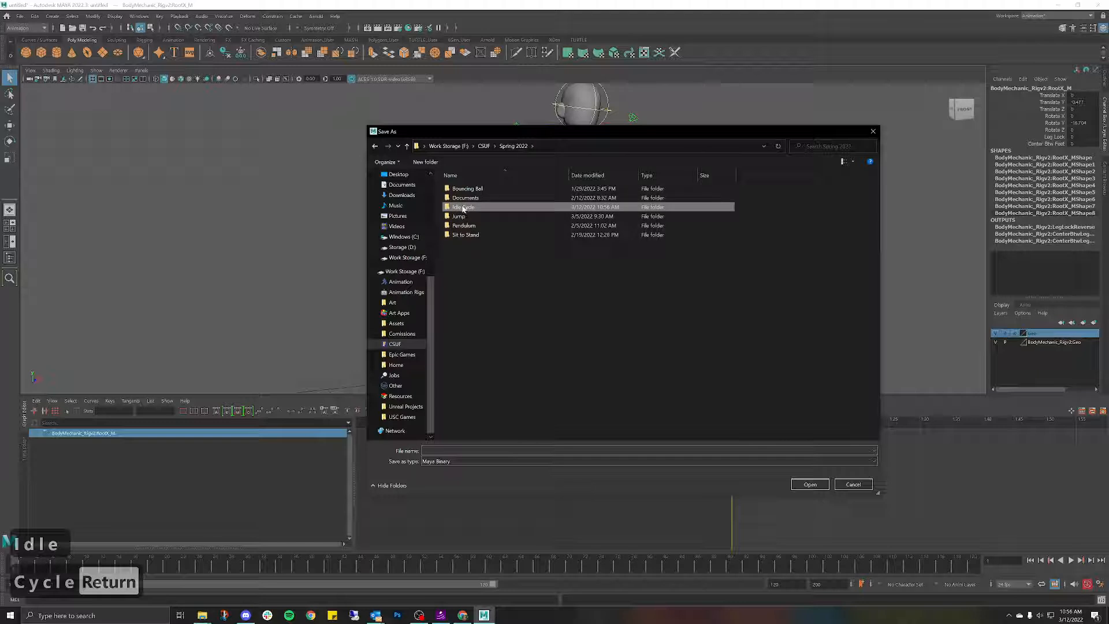
Step: Open the Idle Cycle folder as the save location and set the file type to Maya ASCII
double_click(463, 207)
click(872, 463)
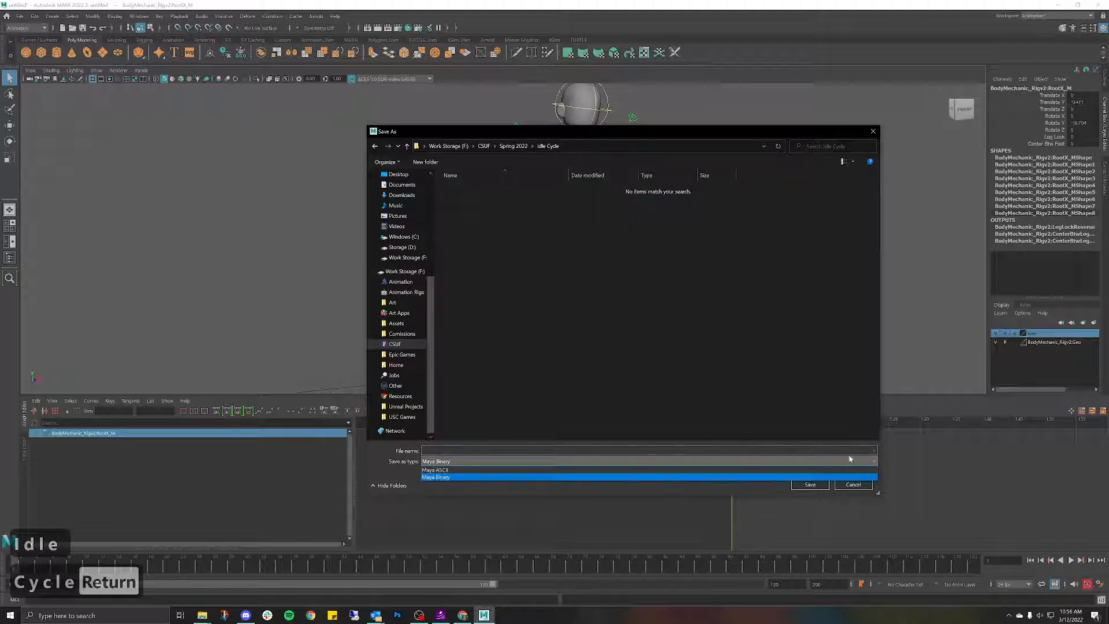
click(452, 470)
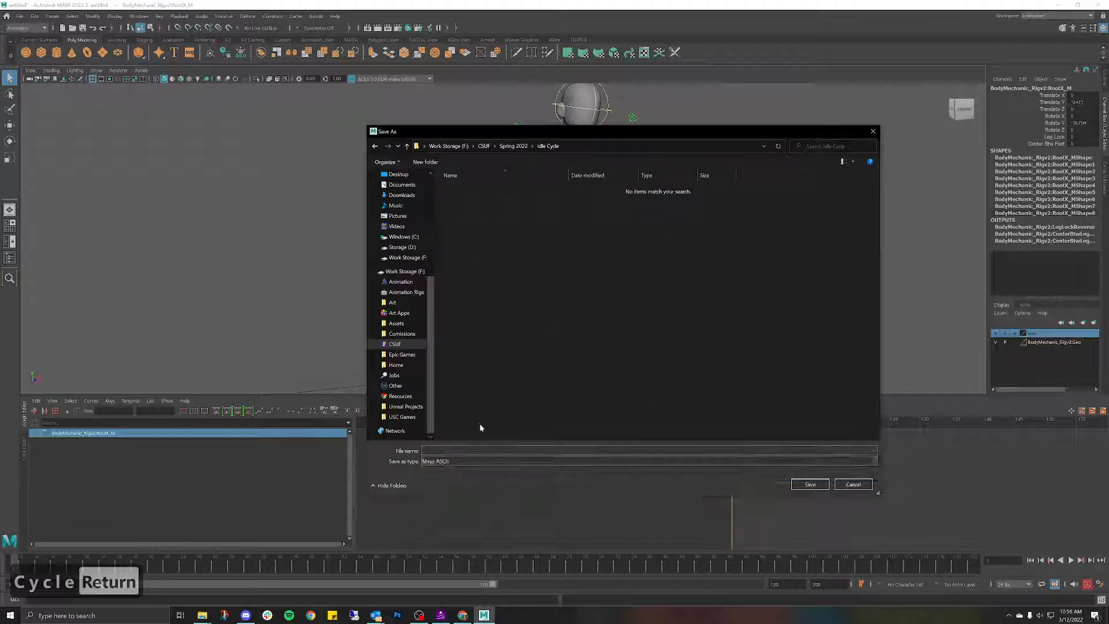
Step: Create a "Workfiles" subfolder in the Idle Cycle folder and open it as the save location
right_click(485, 230)
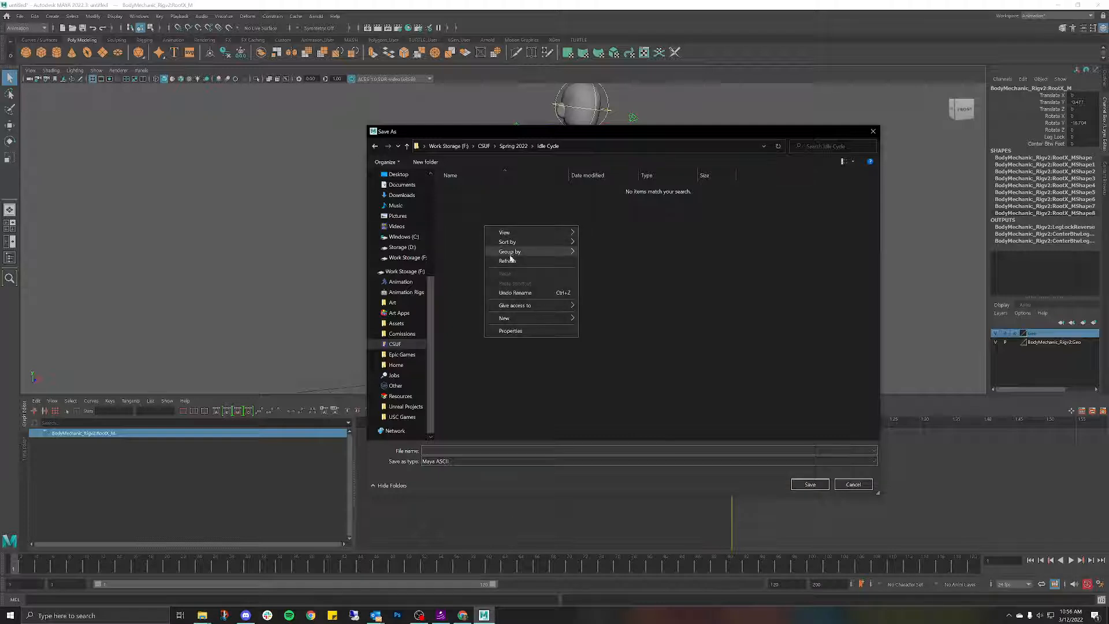
mouse_move(522, 319)
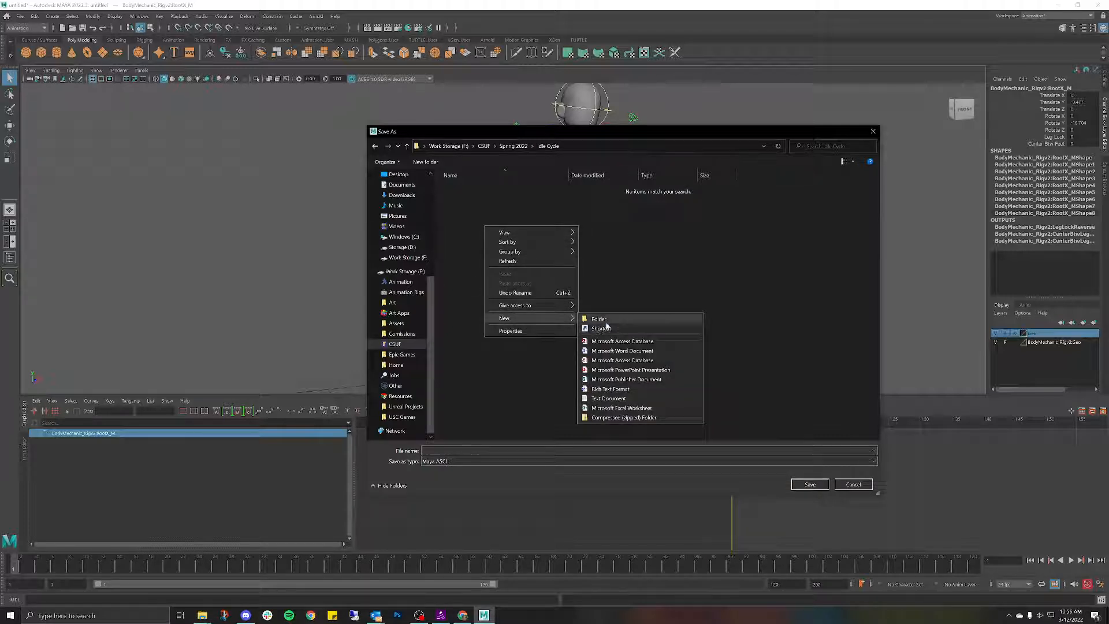
click(598, 319)
text(Workfiles)
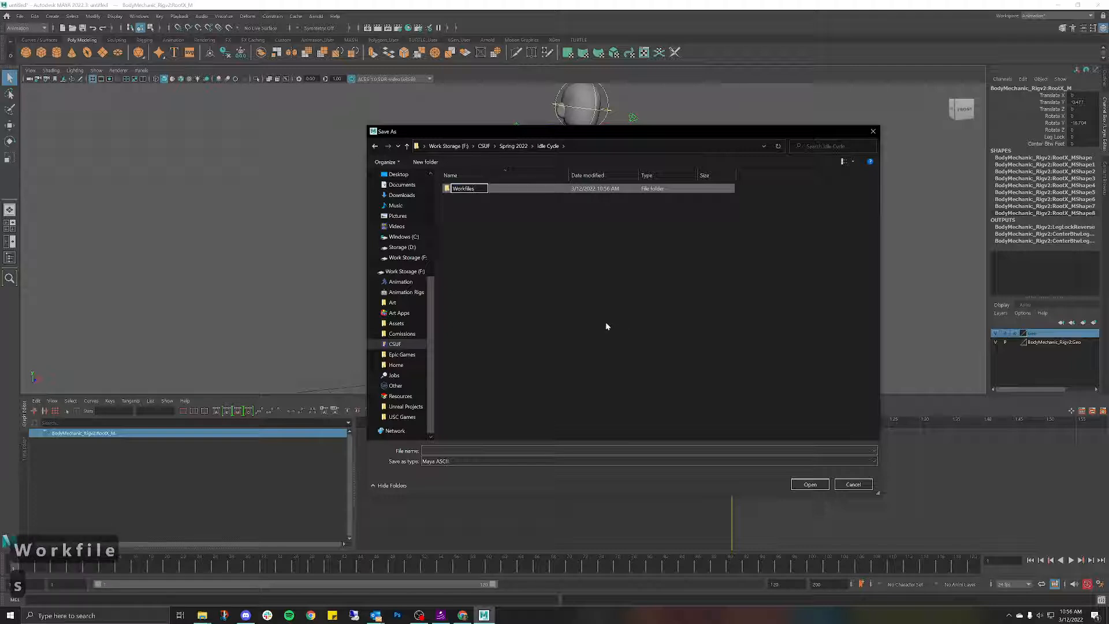
key(Return)
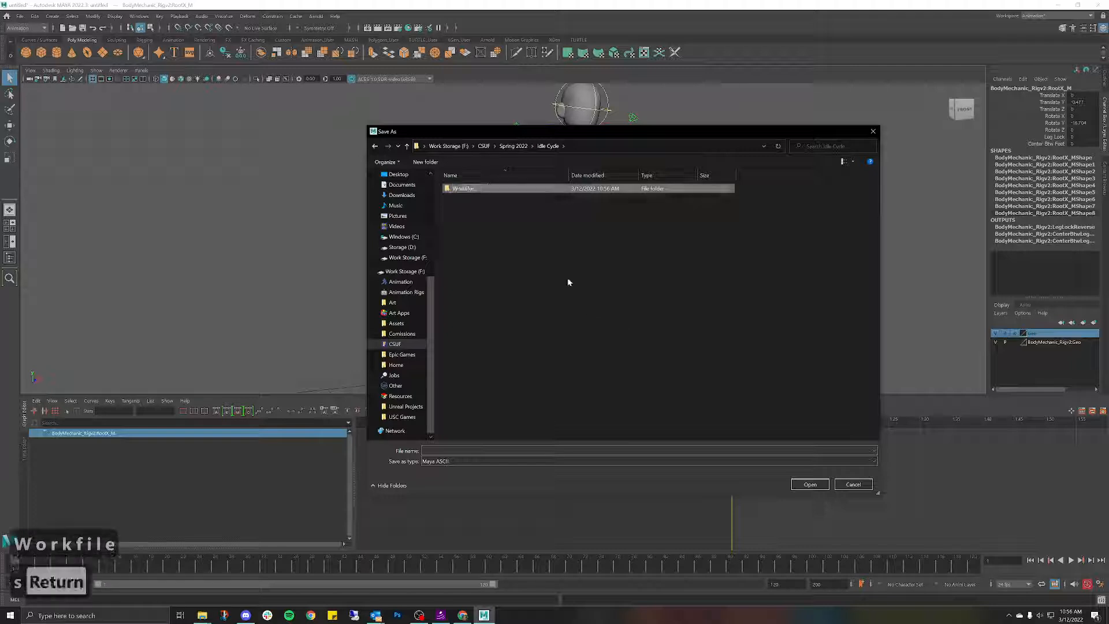
double_click(477, 189)
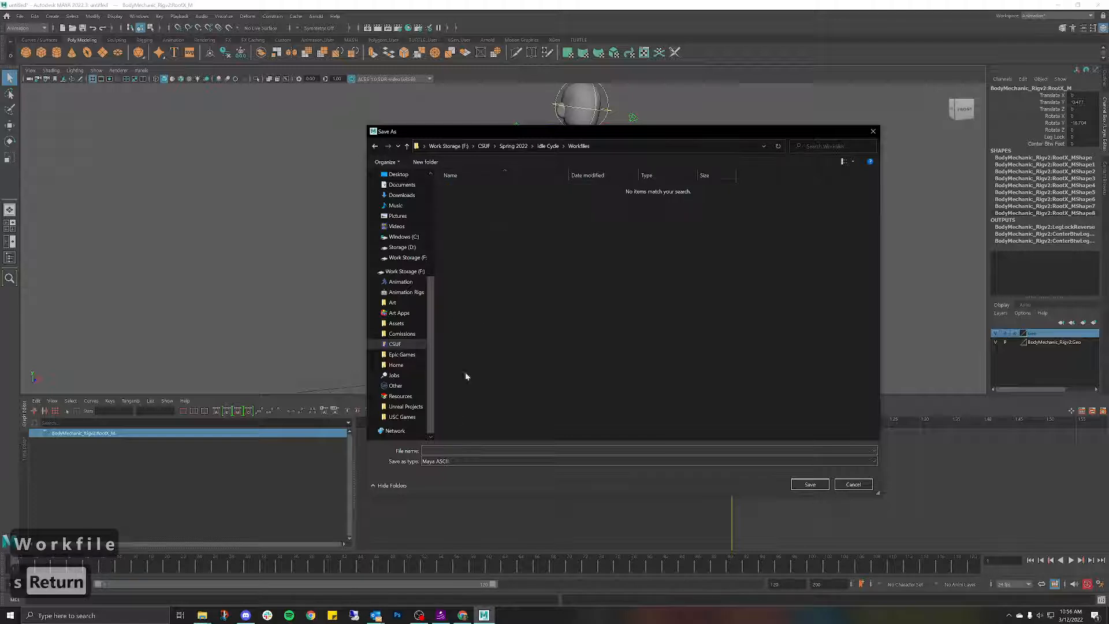
Step: Save the scene in Workfiles, naming it with the animator's full name followed by "_IdleCycle_001"
text(Rud)
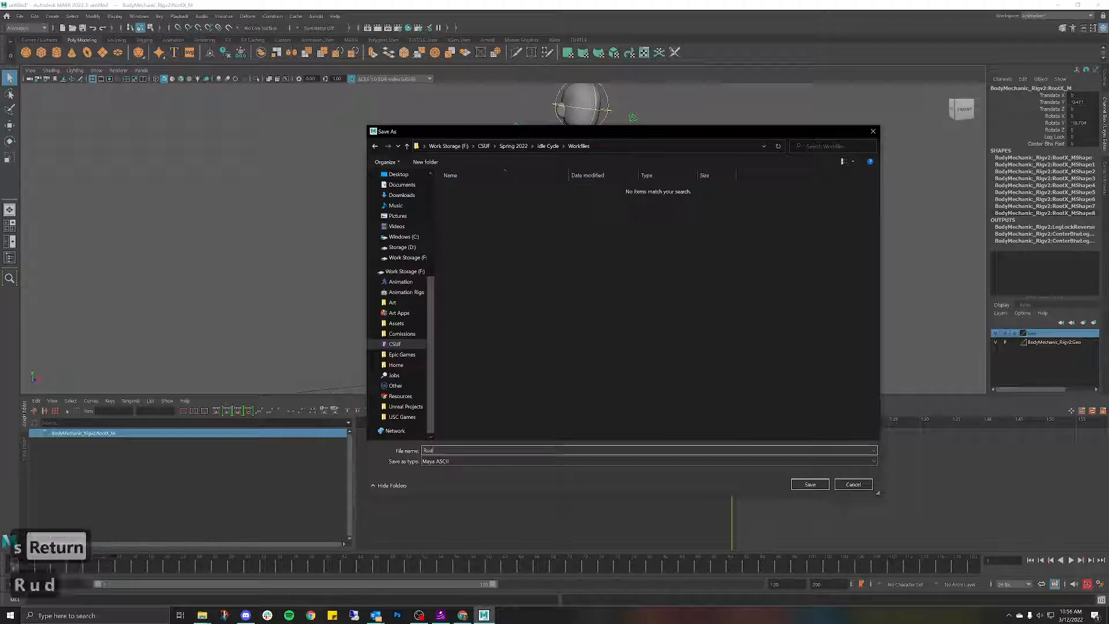
text(ySolor)
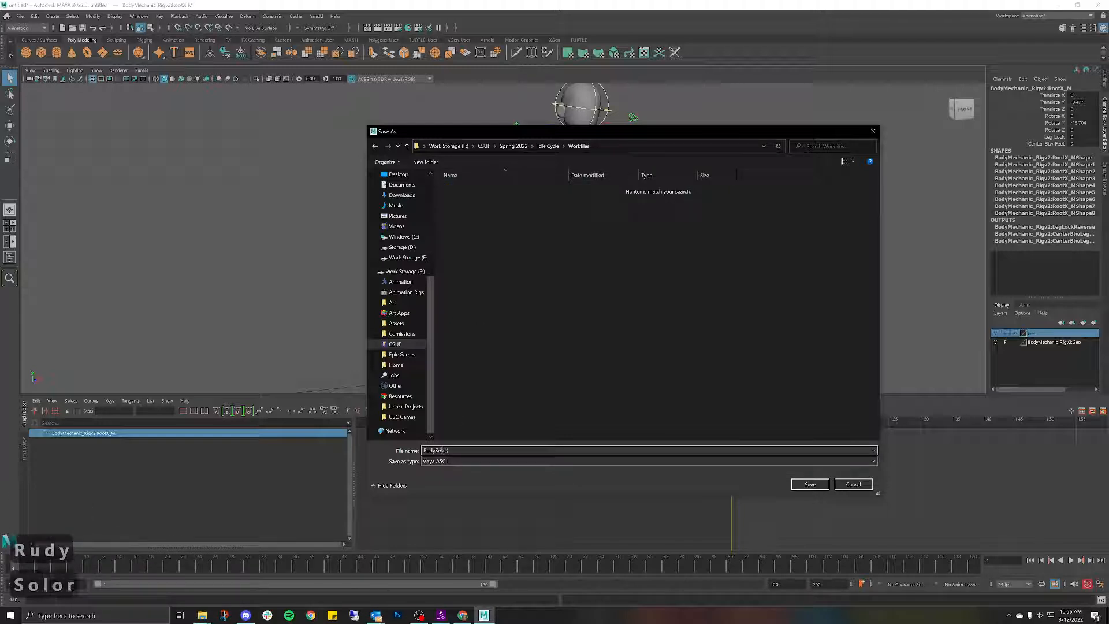
text(zano_)
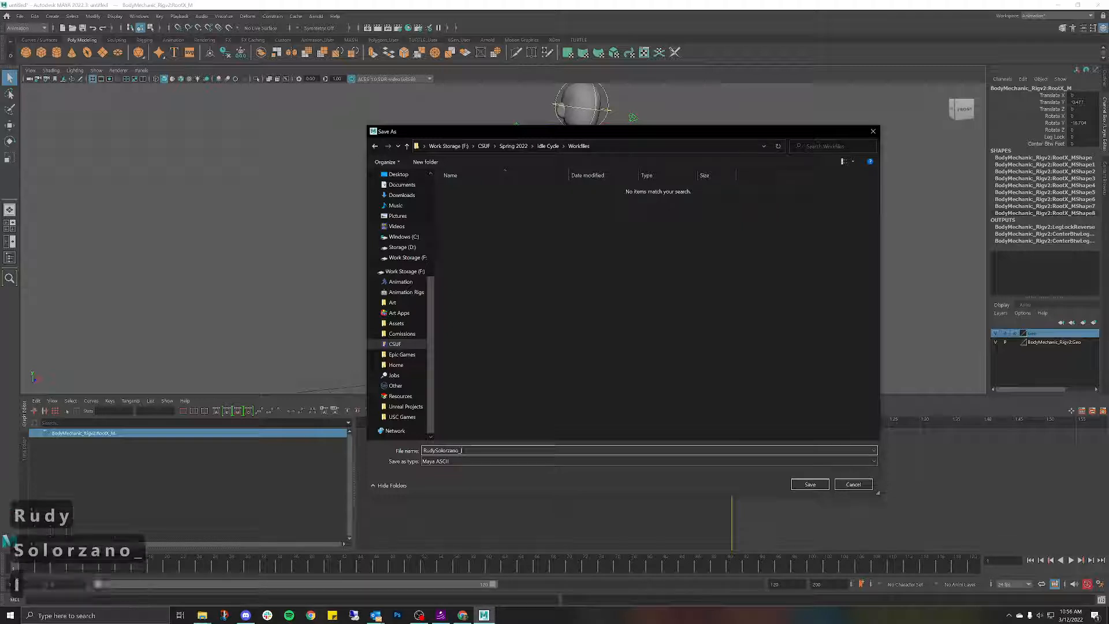
text(Idle)
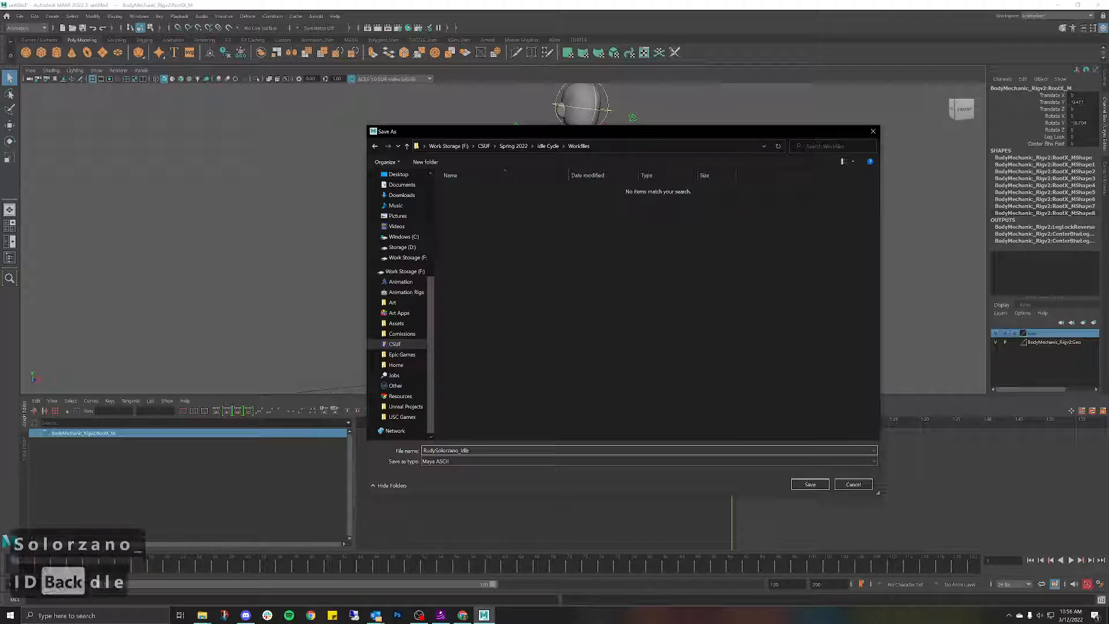
text(A)
key(BackSpace)
text(Cul)
key(BackSpace)
key(BackSpace)
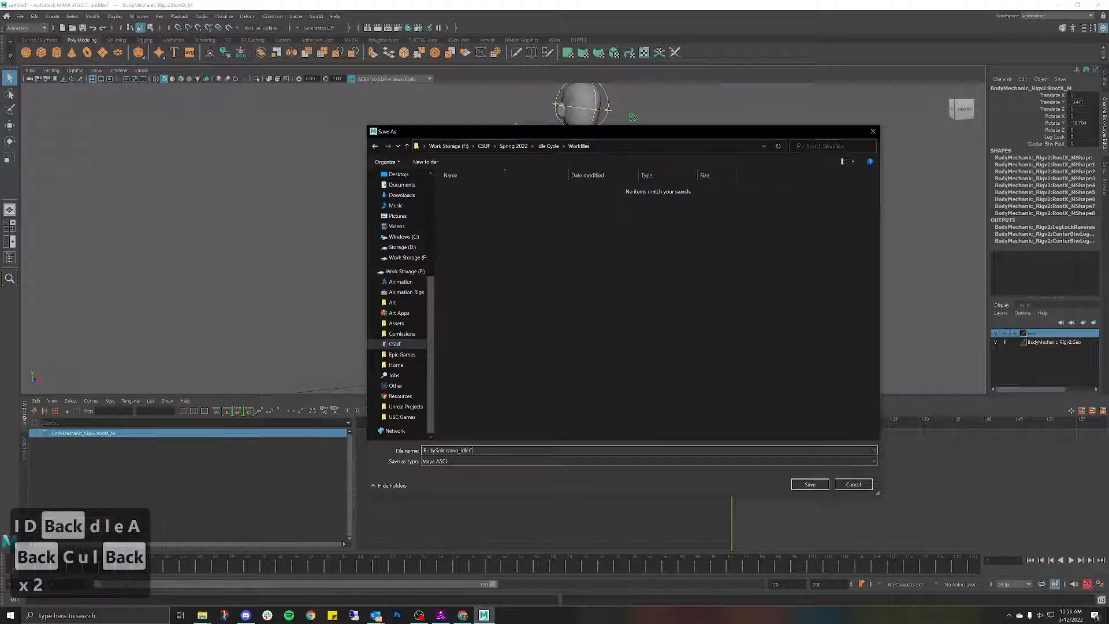
text(ycle_)
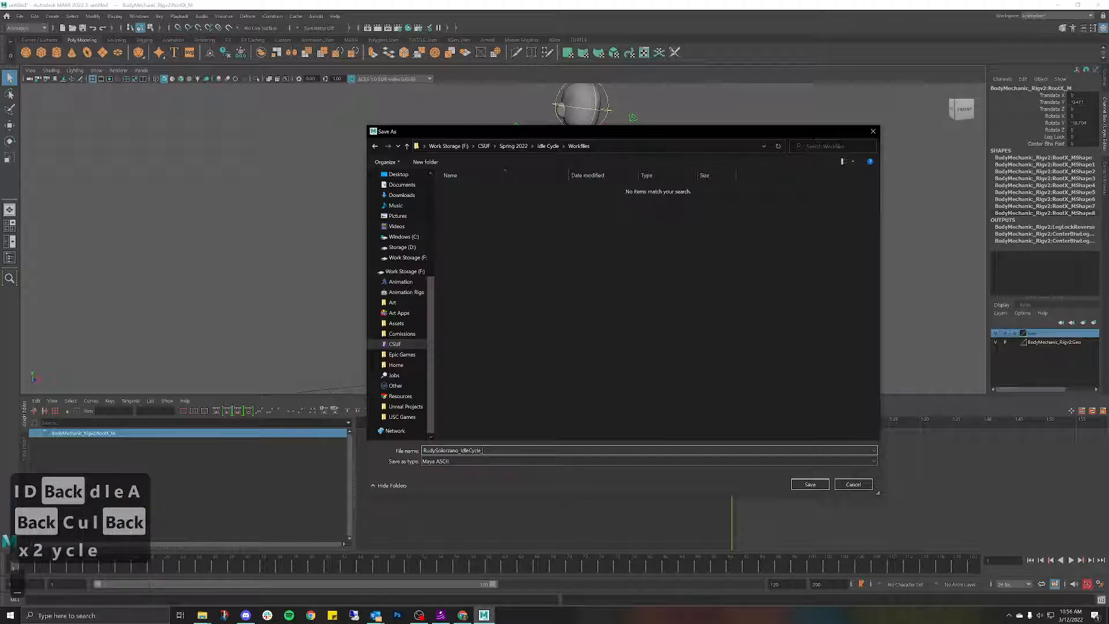
text(001)
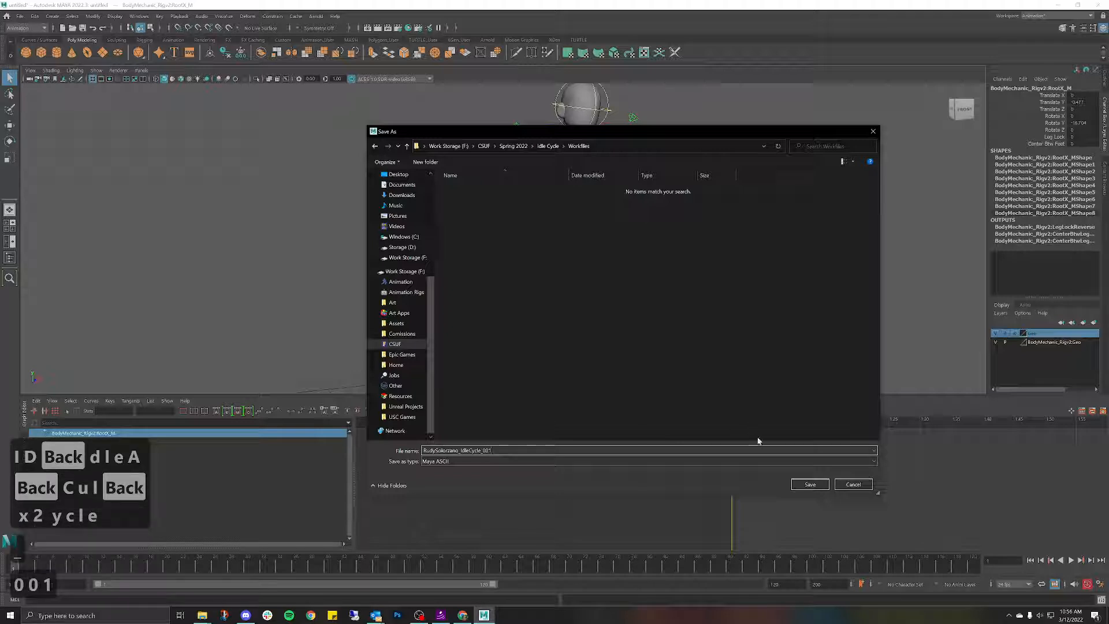
click(810, 484)
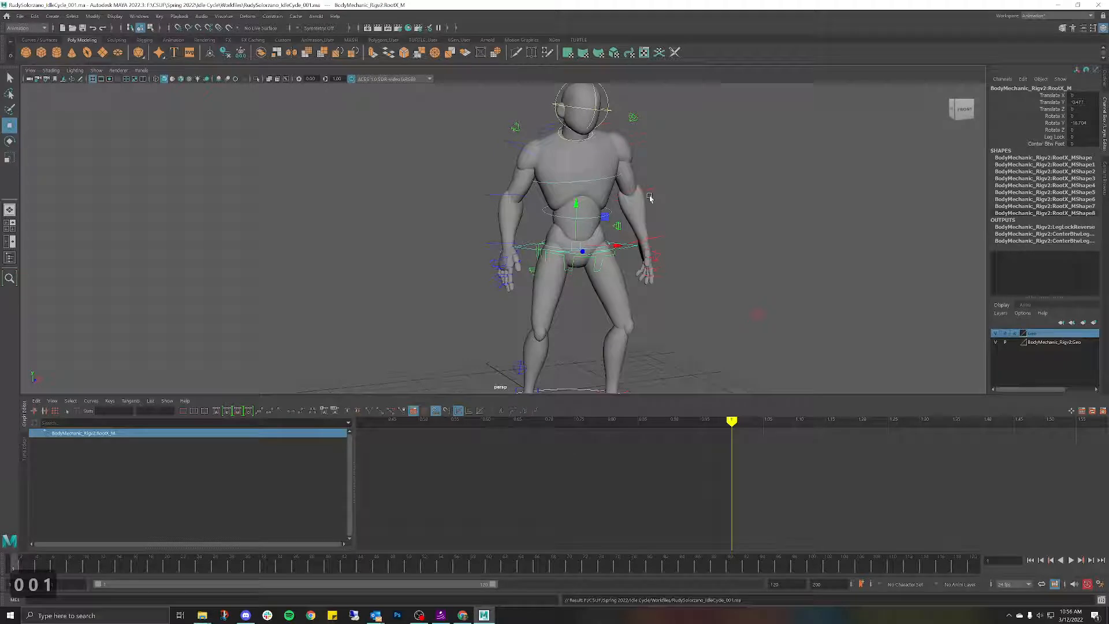
Step: Select the fingers control of the character's right hand and get a close side view of that hand
scroll(627, 181, down, 5)
scroll(635, 208, up, 4)
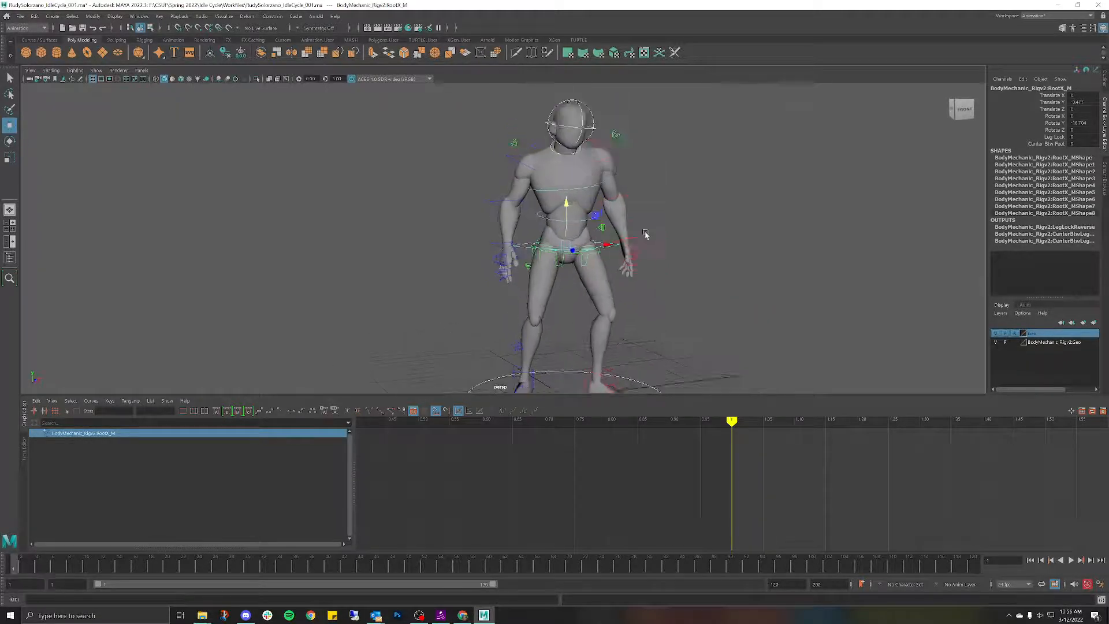
scroll(645, 234, up, 5)
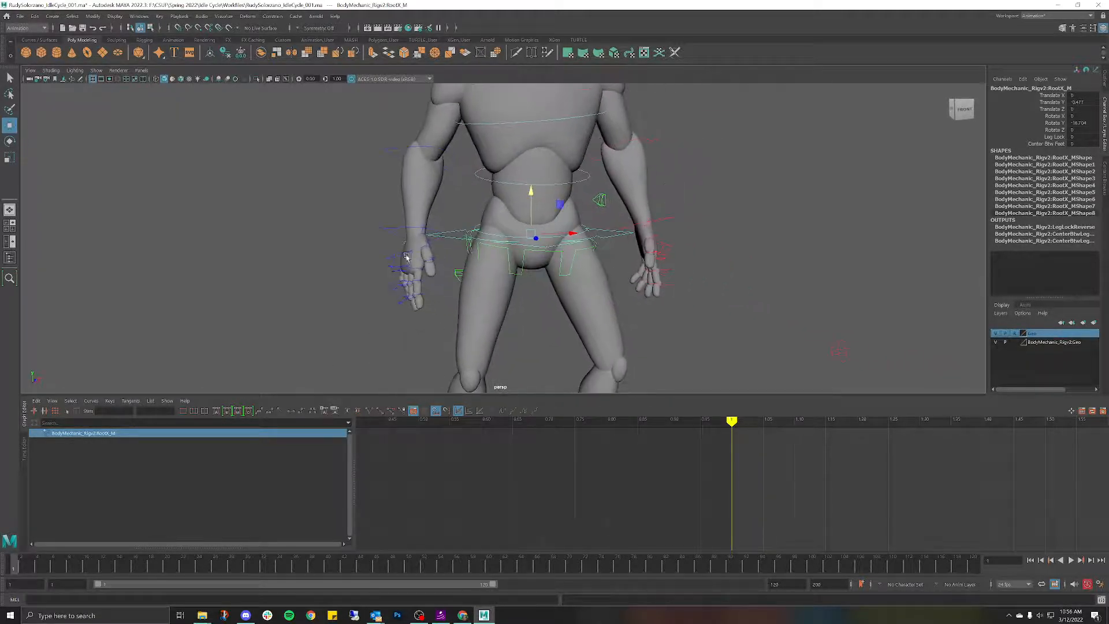
click(405, 256)
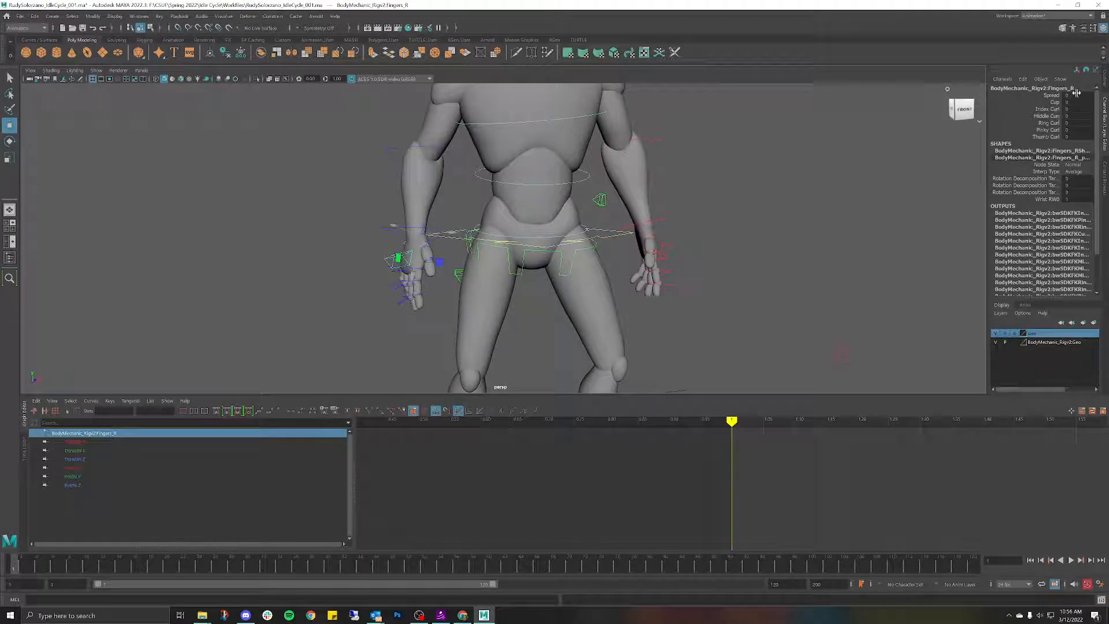
alt+drag(456, 257, 606, 254)
scroll(641, 257, up, 4)
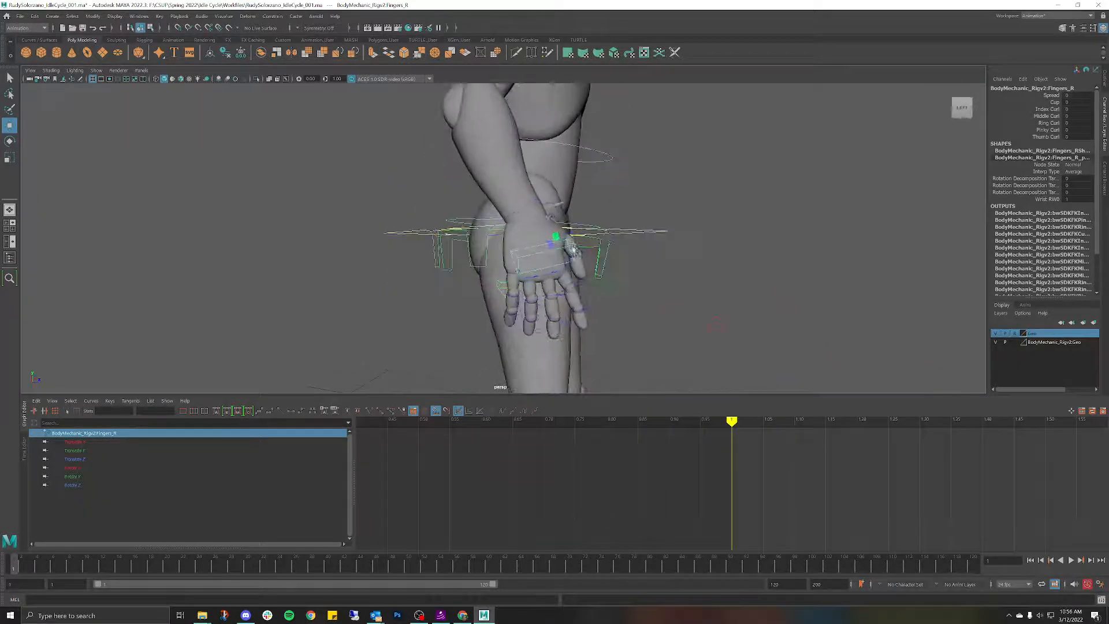
alt+middle_drag(648, 257, 608, 209)
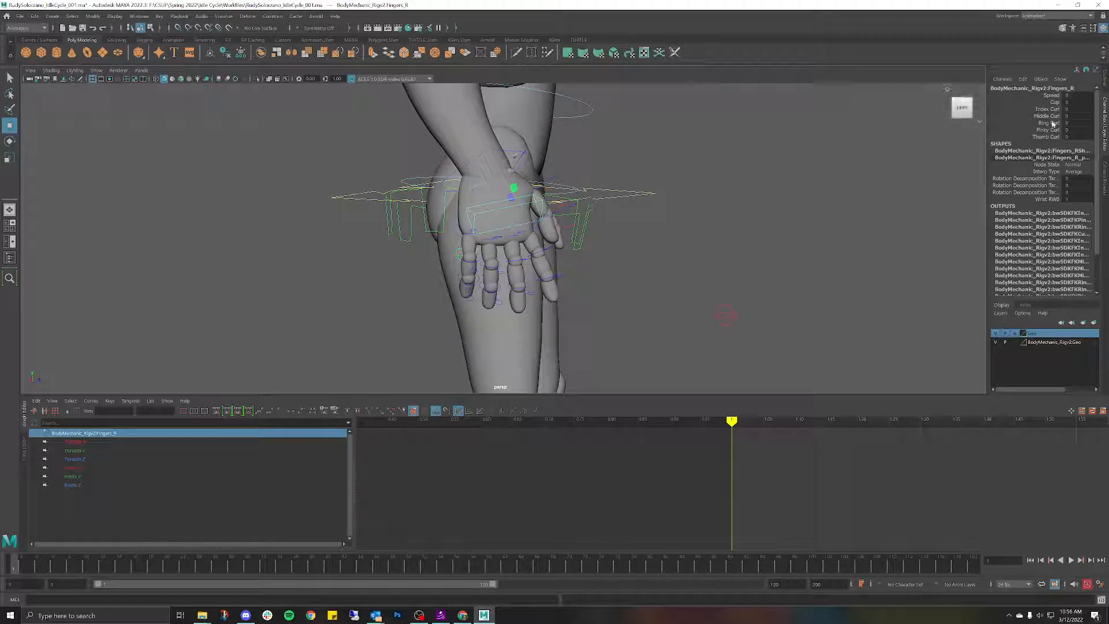
Step: Try drawing the right hand's fingers together with a negative Spread value, and reset Spread to 0
mouse_move(1072, 95)
mouse_down()
mouse_move(1057, 95)
mouse_move(1083, 96)
mouse_move(1063, 95)
mouse_up()
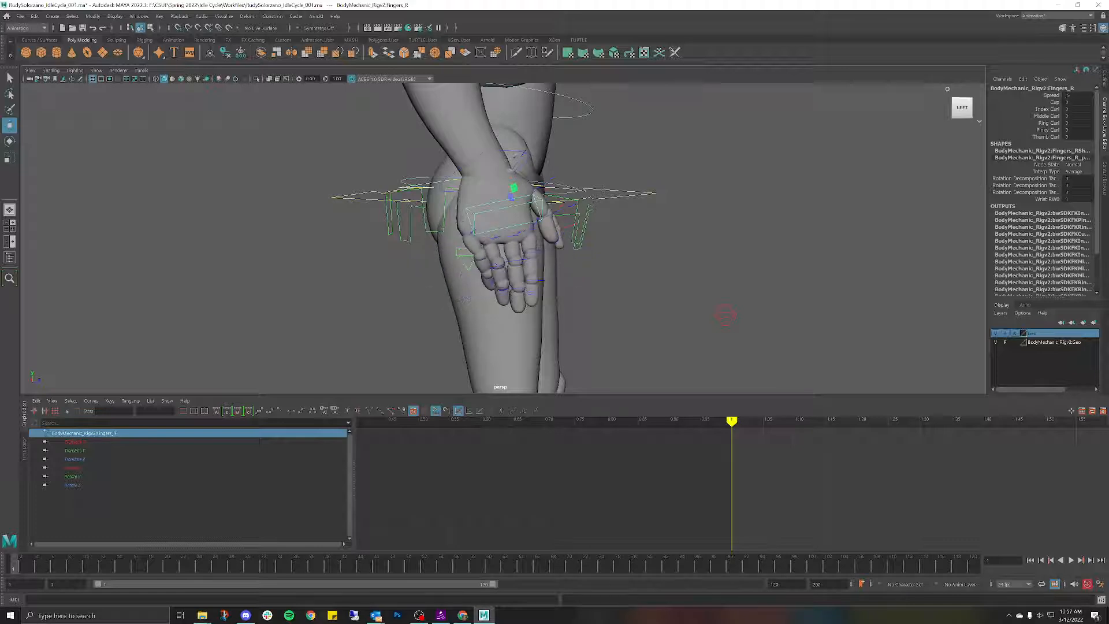
click(1072, 95)
text(0)
key(Return)
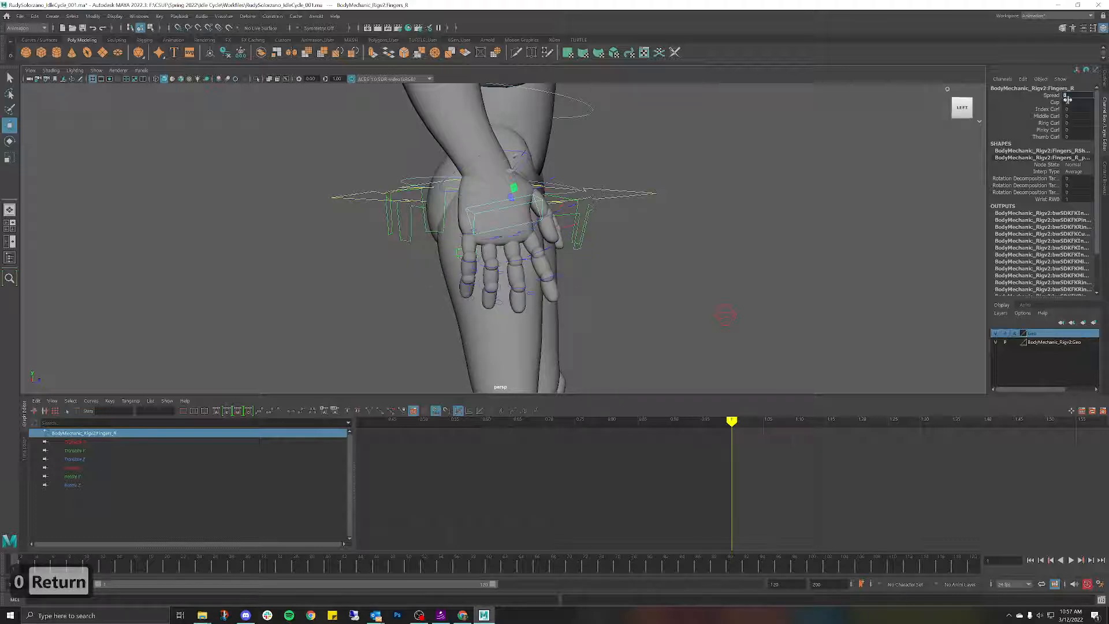
Step: Try the Cup and Index Curl attributes on the right hand, returning both to 0
drag(1068, 102, 1084, 103)
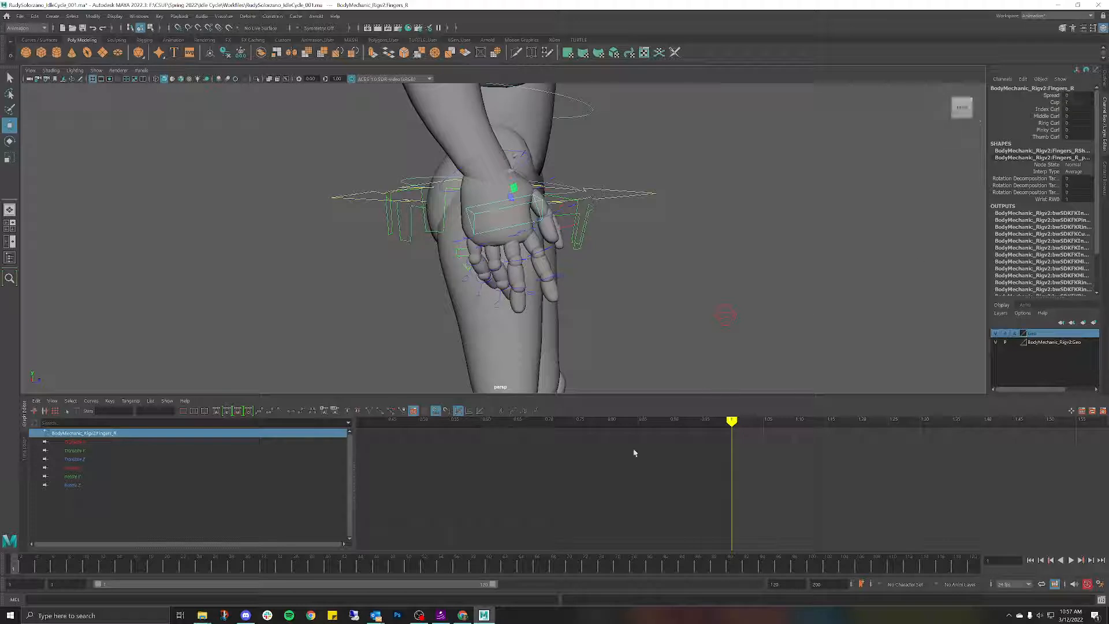
click(1074, 102)
text(0)
key(Return)
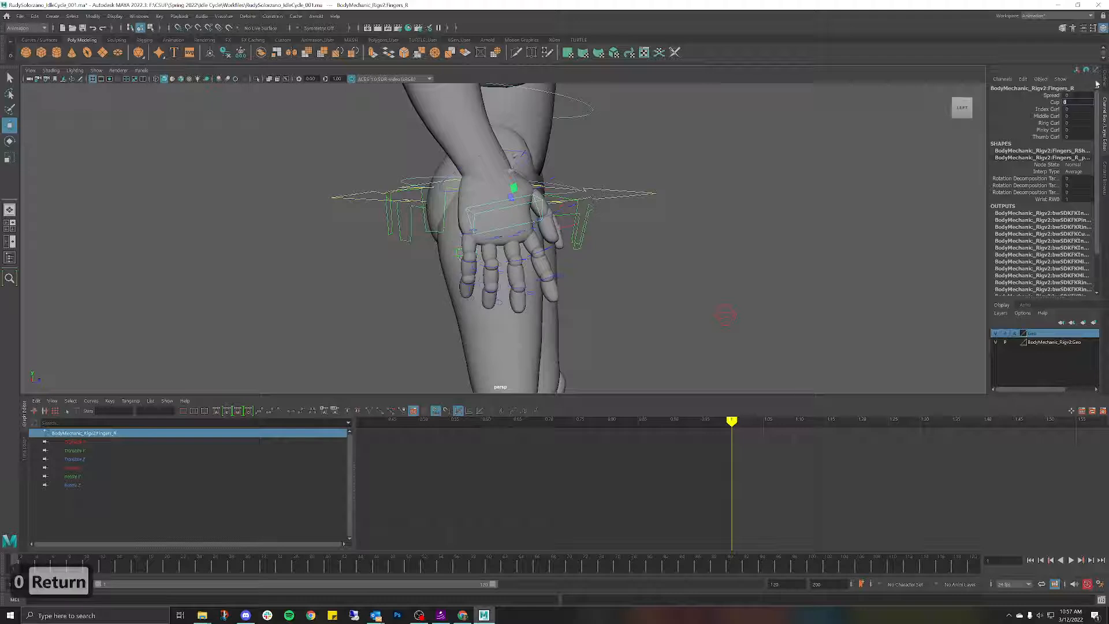
drag(1073, 110, 1079, 110)
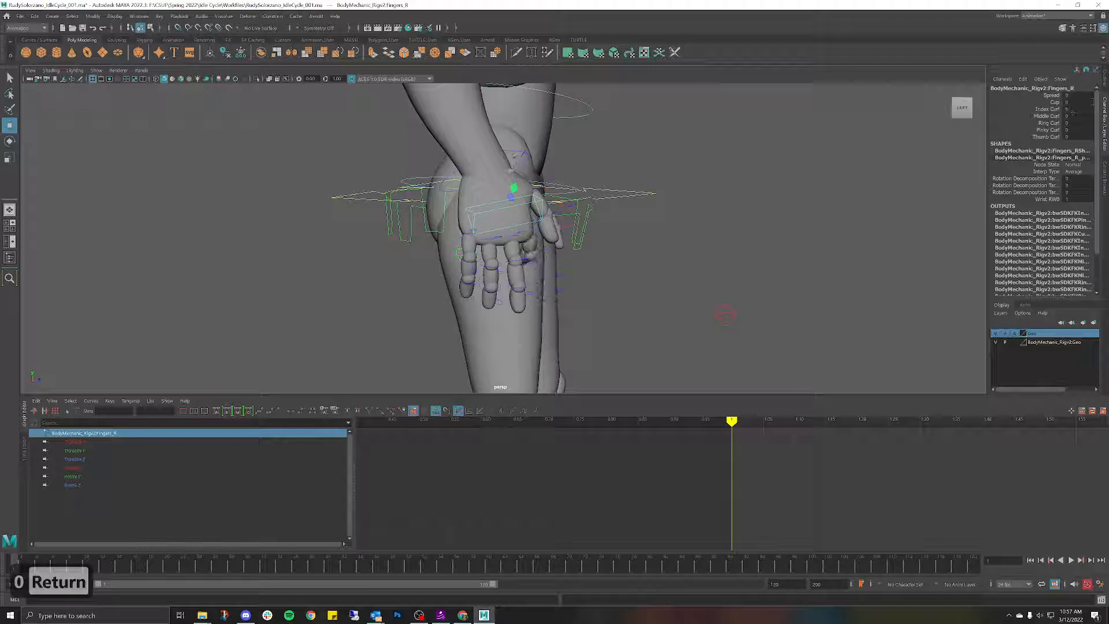
key(ctrl+z)
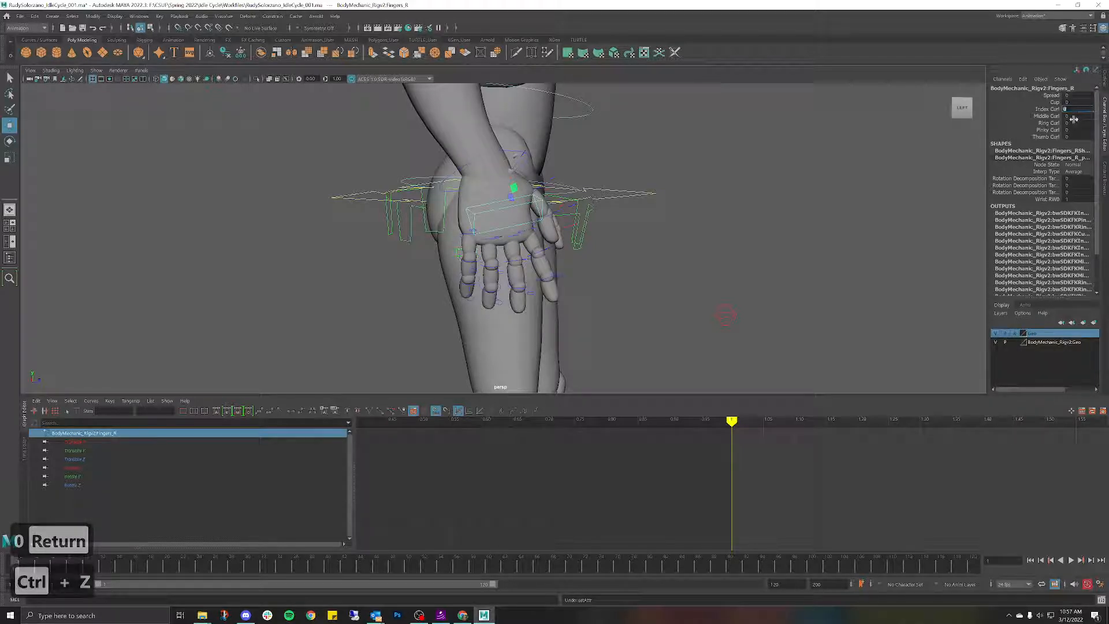
Step: Try a value of 5 for the right hand's Index, Middle, Ring, Pinky and Thumb Curl, and check the hand from the front
shift+click(1082, 137)
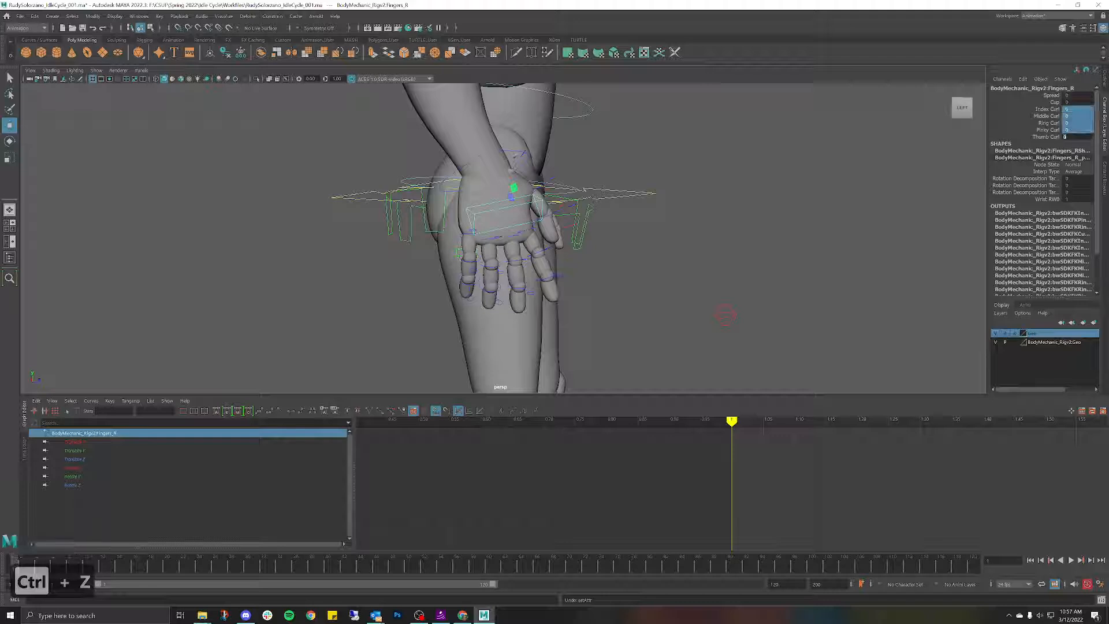
text(5)
key(Return)
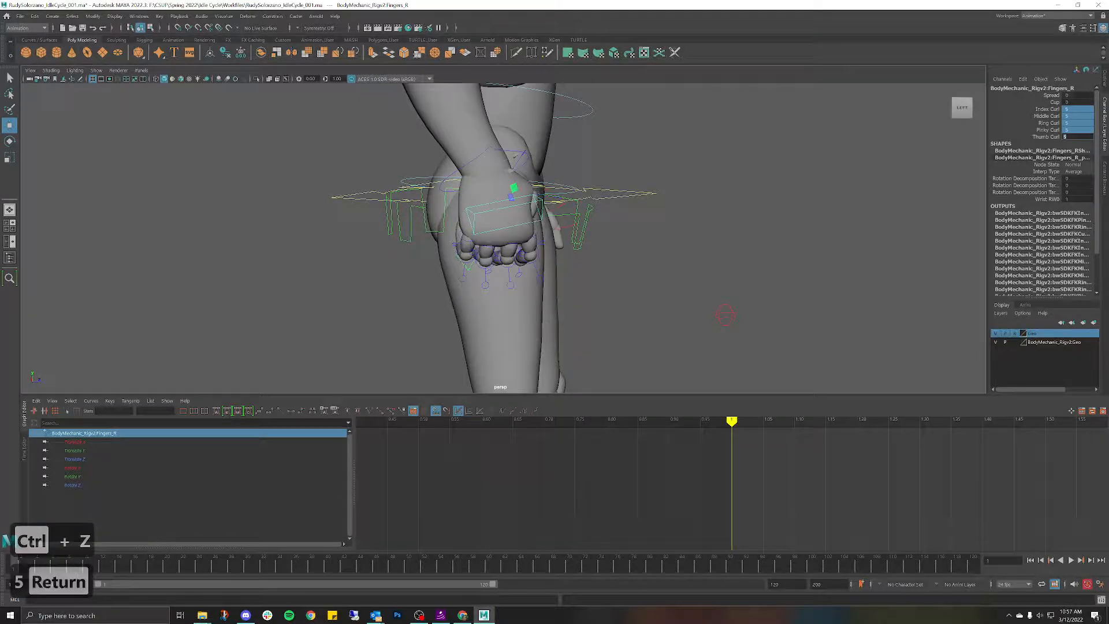
alt+drag(753, 186, 710, 195)
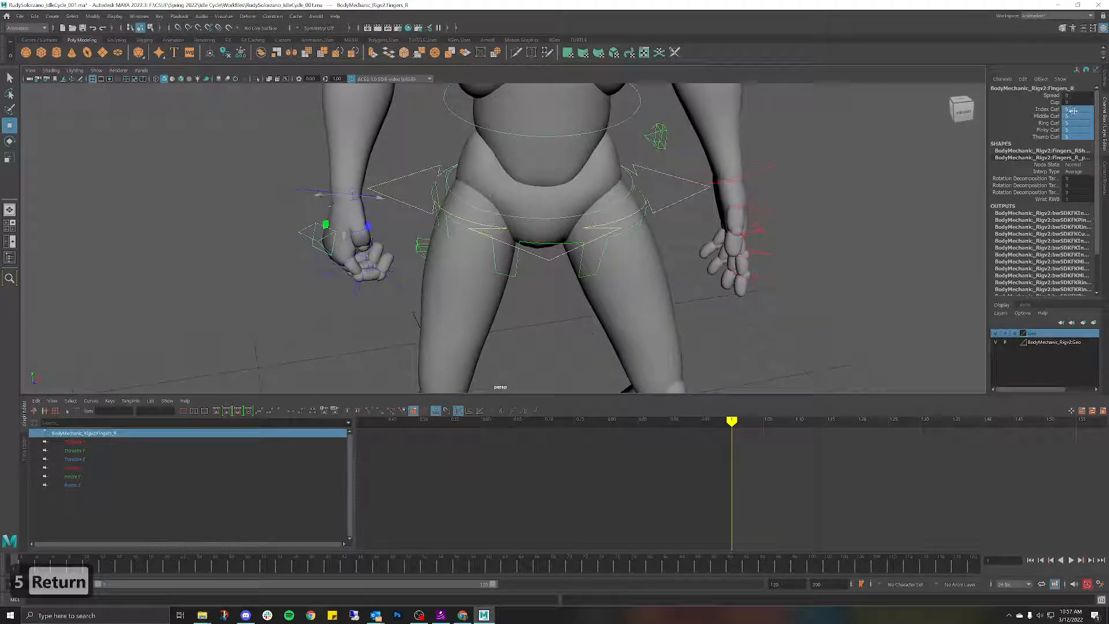
Step: Reduce the right hand's Index, Middle, Ring, Pinky and Thumb Curl together in whole steps, settling on 2
drag(1070, 112, 1078, 137)
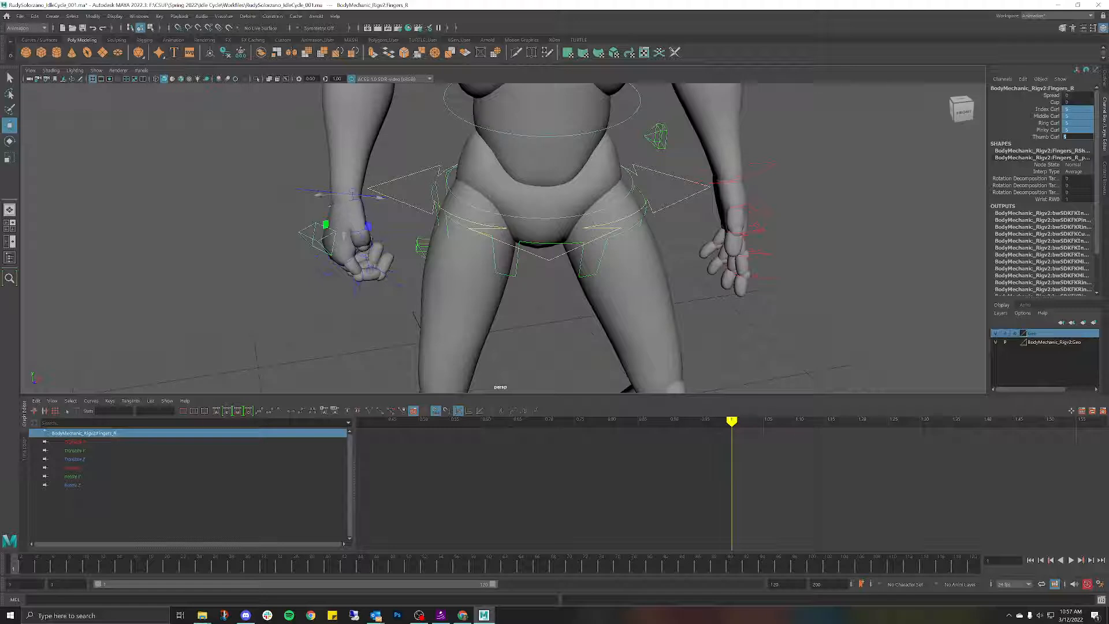
text(4)
key(Return)
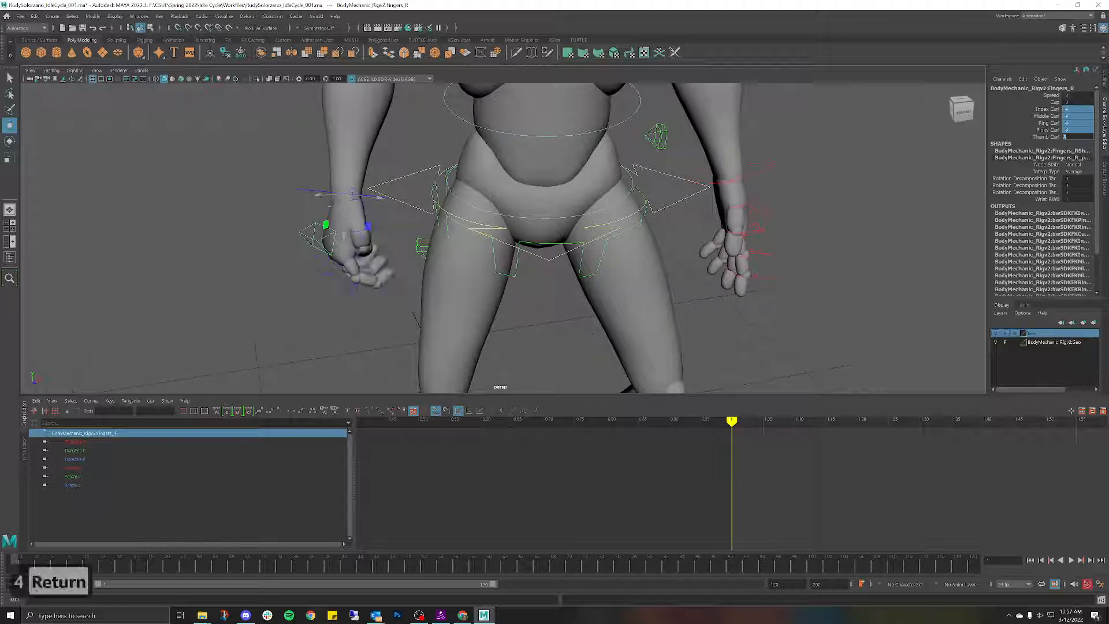
text(3)
key(Return)
text(2)
key(Return)
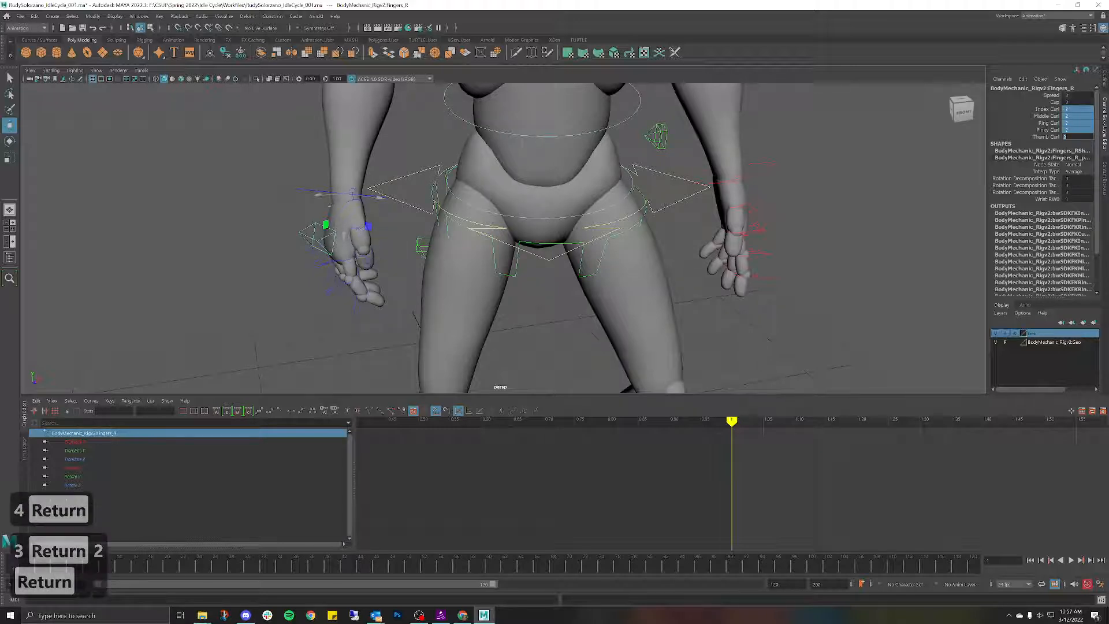
Step: Select the left hand's fingers control and set its Index, Middle, Ring, Pinky and Thumb Curl to 2.5
alt+drag(800, 192, 716, 236)
scroll(722, 243, down, 8)
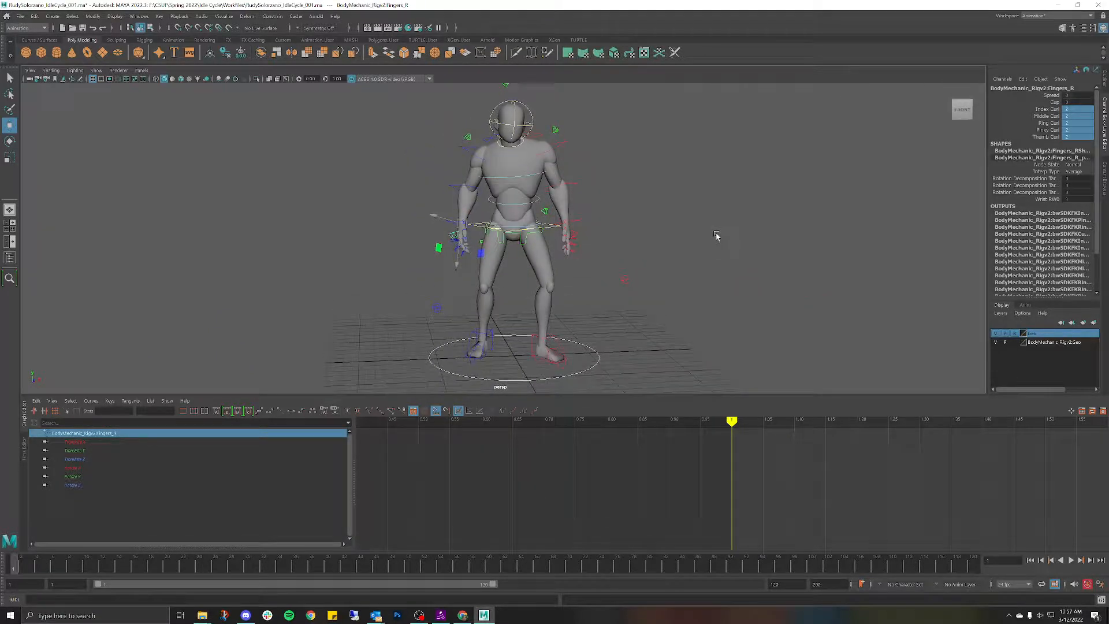
scroll(698, 225, up, 3)
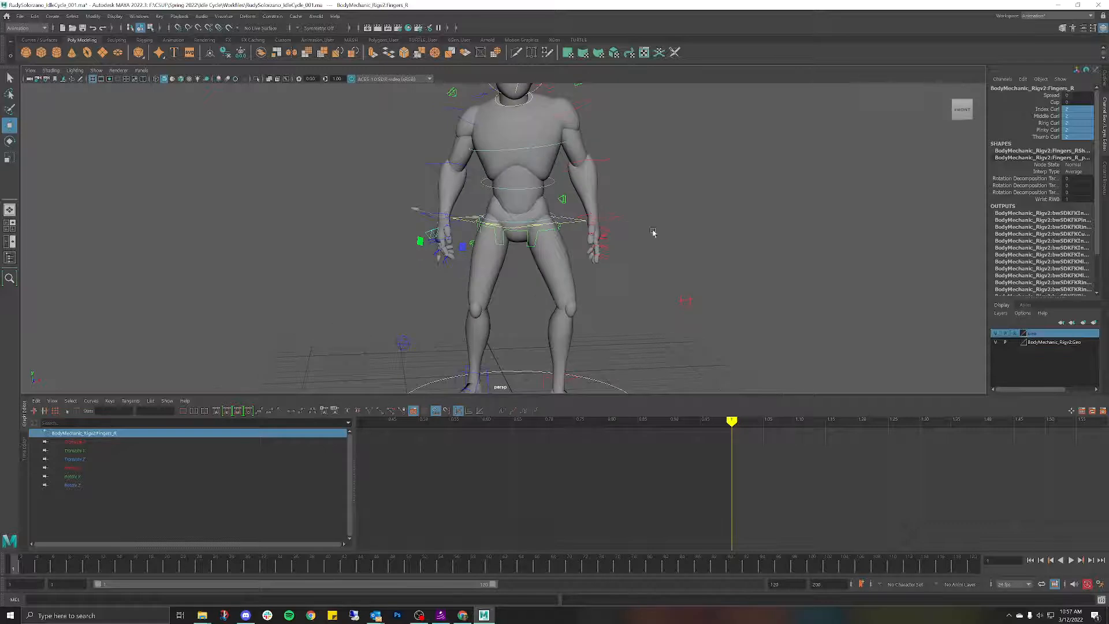
alt+drag(707, 205, 642, 218)
click(606, 246)
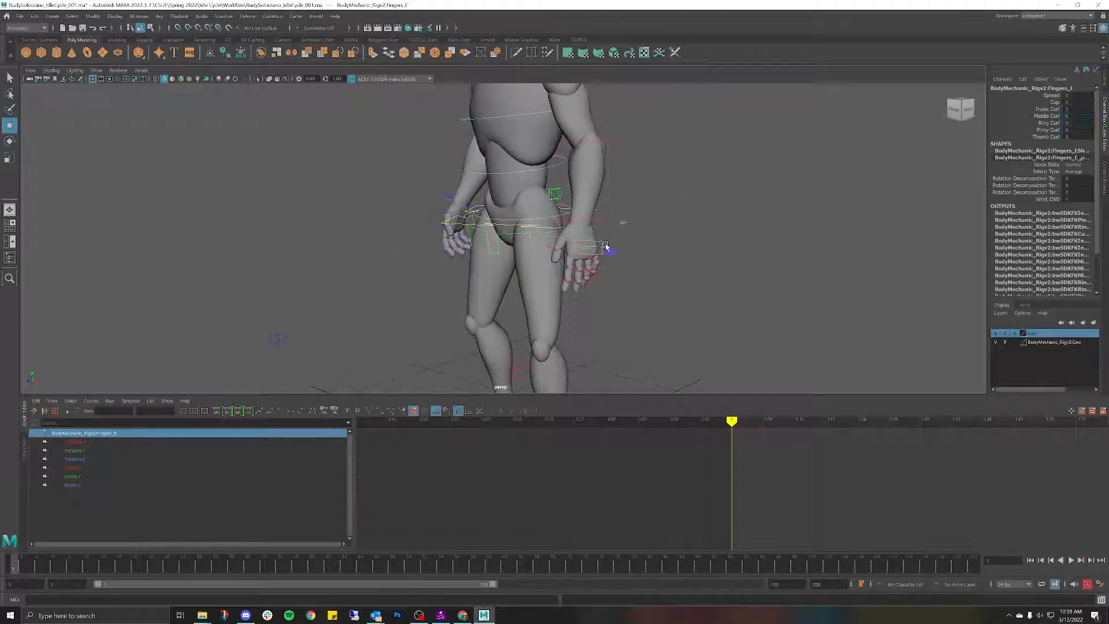
drag(1077, 108, 1077, 137)
text(2.5)
key(Return)
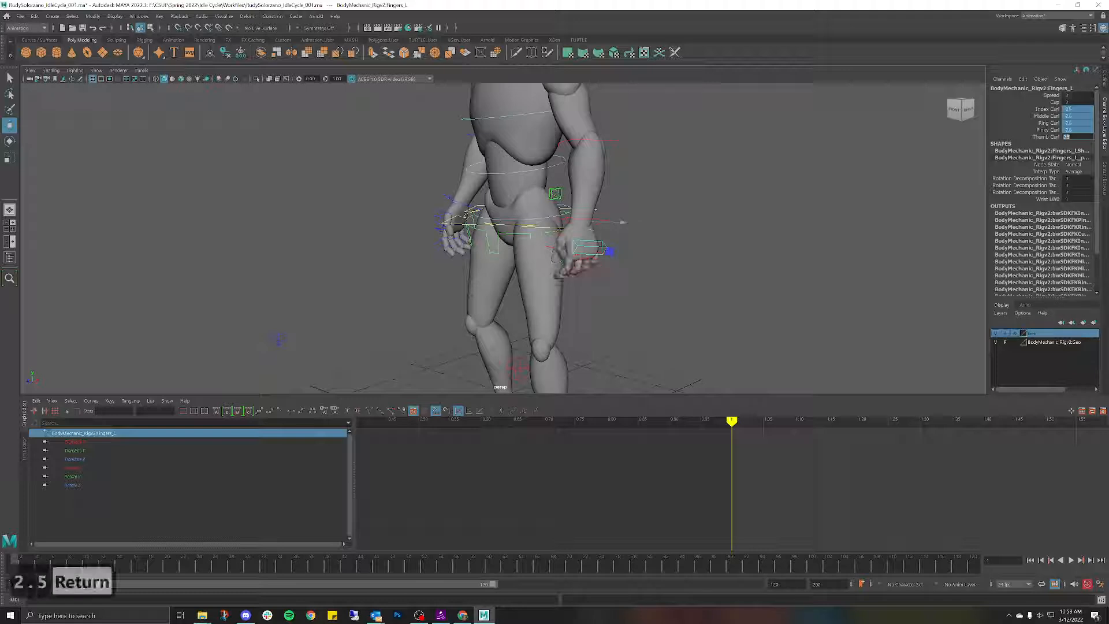
Step: Relax the left hand by setting all five of its finger curls to 1, and clear the selection
alt+drag(622, 222, 681, 217)
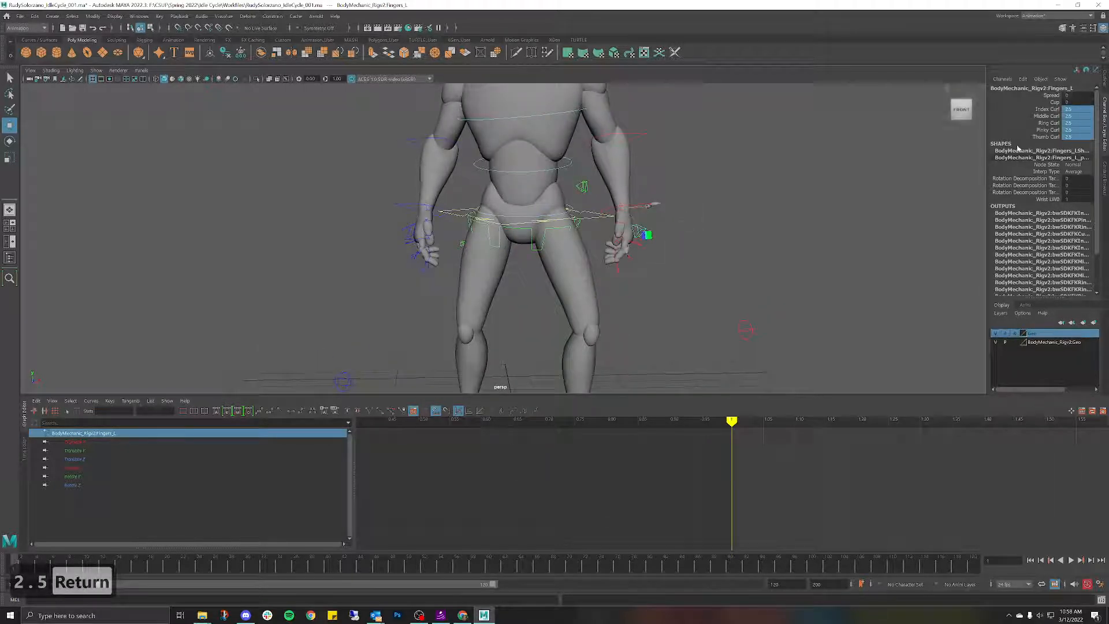
drag(1078, 108, 1078, 137)
text(1)
key(Return)
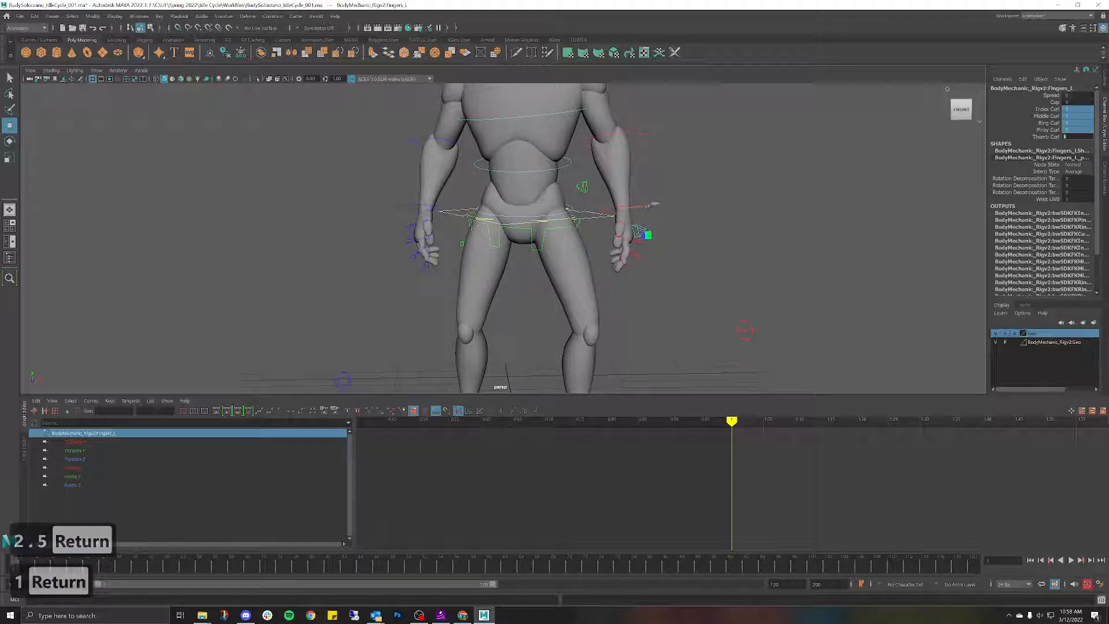
click(720, 186)
Step: Examine the character's full-body pose and both hands from several angles and distances
alt+drag(720, 185, 676, 317)
scroll(705, 268, down, 5)
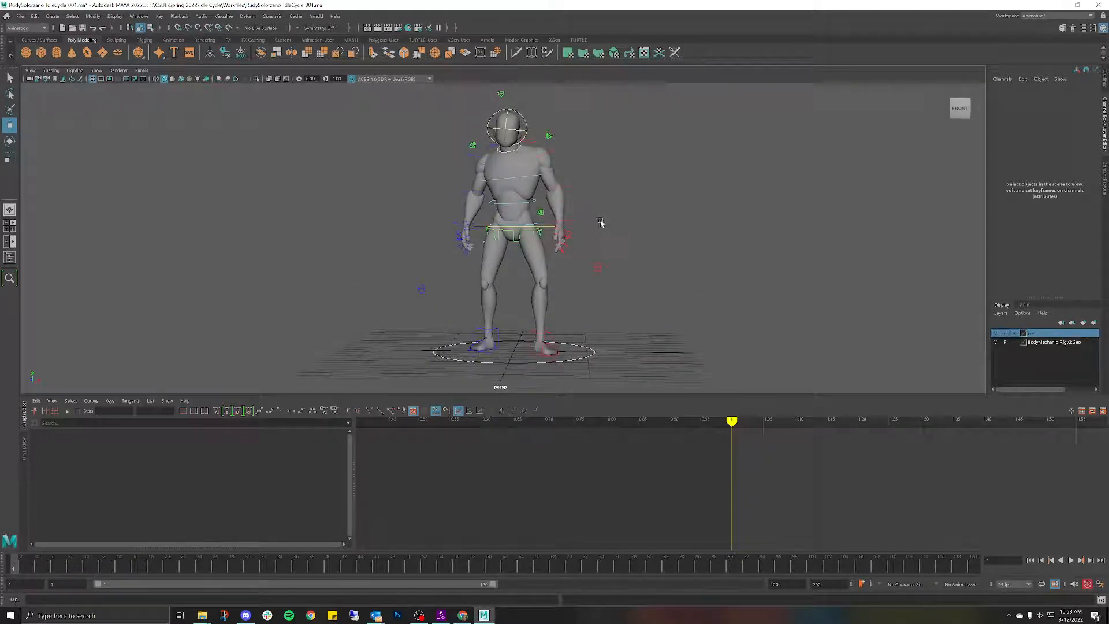
alt+drag(601, 227, 555, 197)
scroll(556, 188, up, 3)
scroll(556, 189, up, 3)
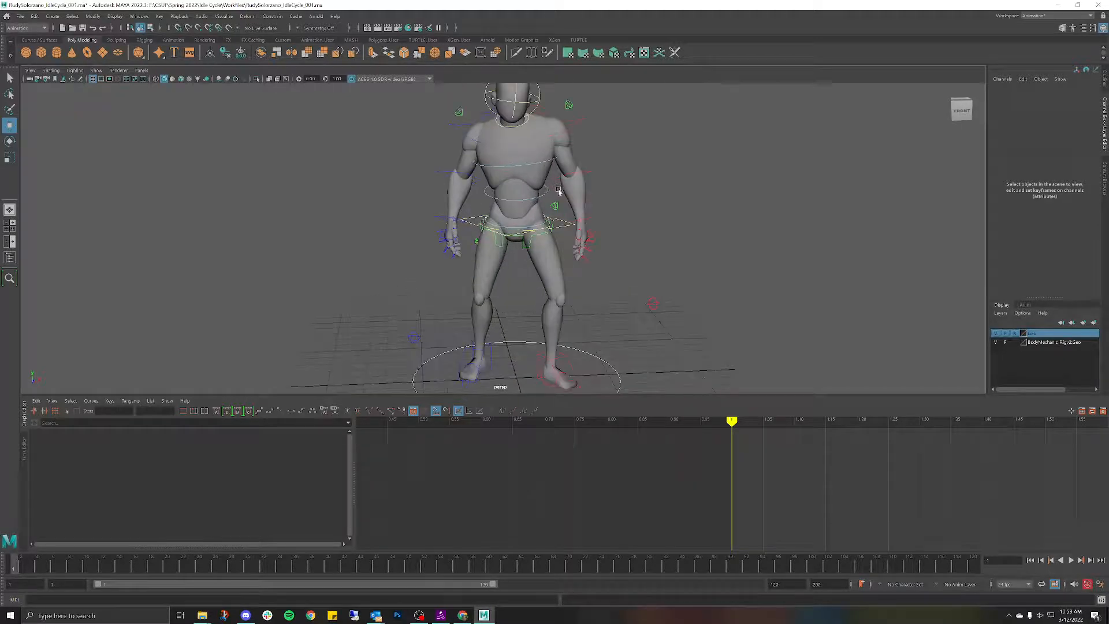
scroll(565, 203, down, 4)
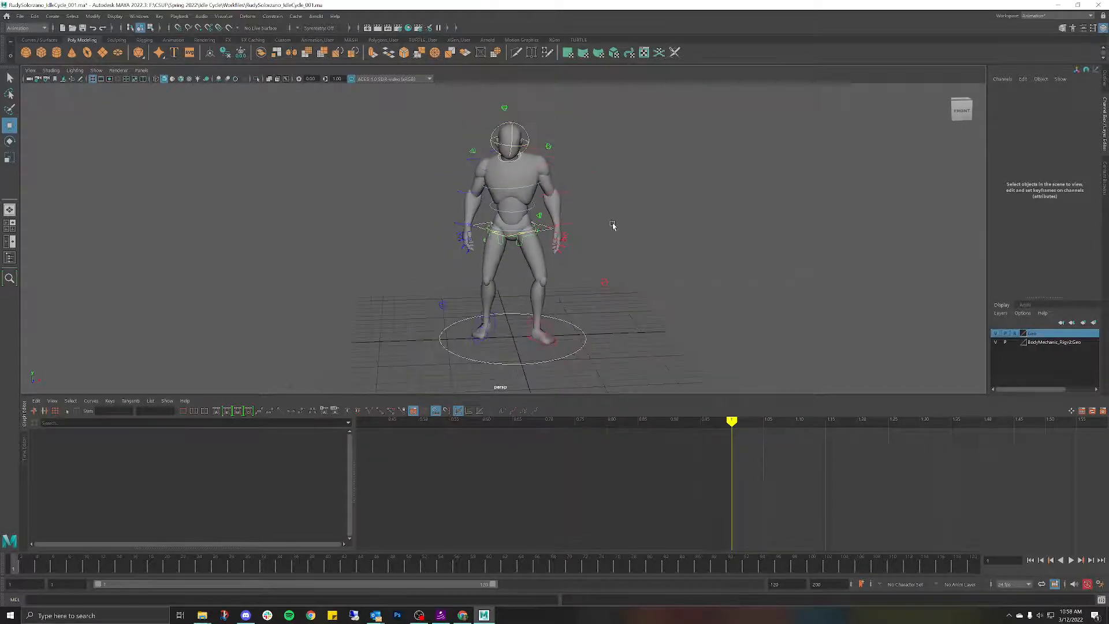
mouse_move(611, 227)
alt+mouse_down()
mouse_move(624, 223)
mouse_move(598, 222)
alt+mouse_up()
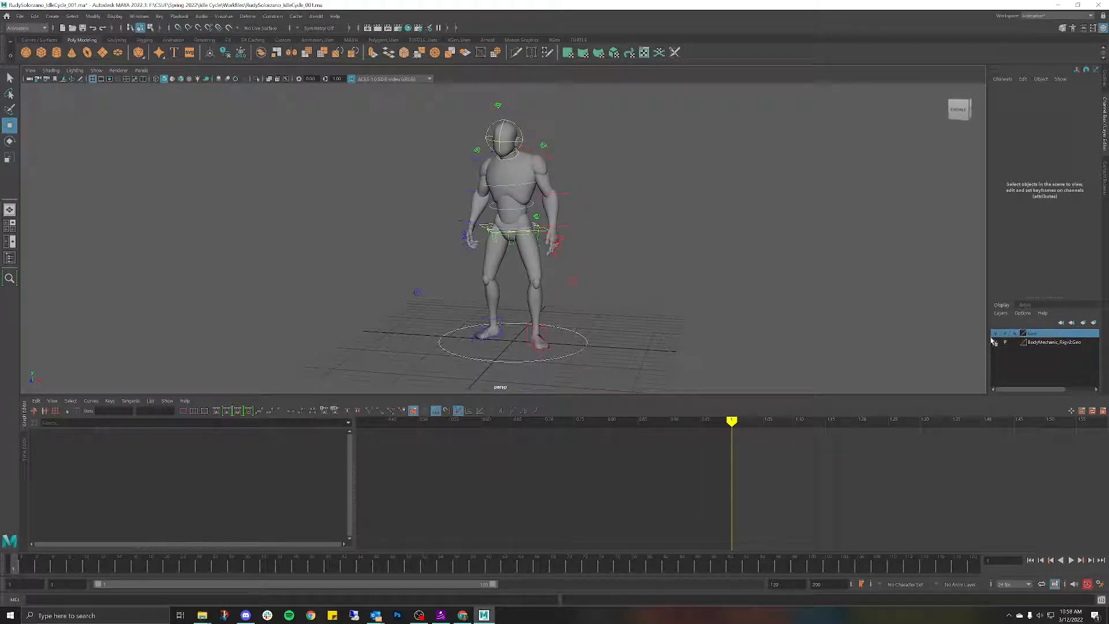
alt+right_drag(734, 261, 587, 164)
alt+drag(587, 163, 631, 143)
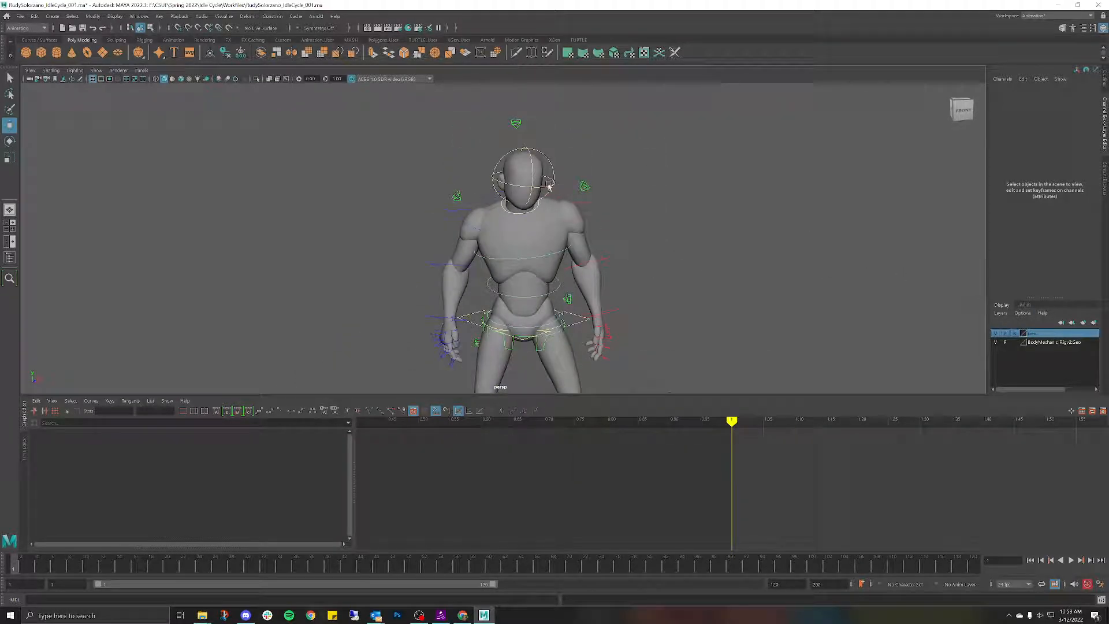
Step: Create a display layer from the selected head control and name it "Controls"
click(526, 152)
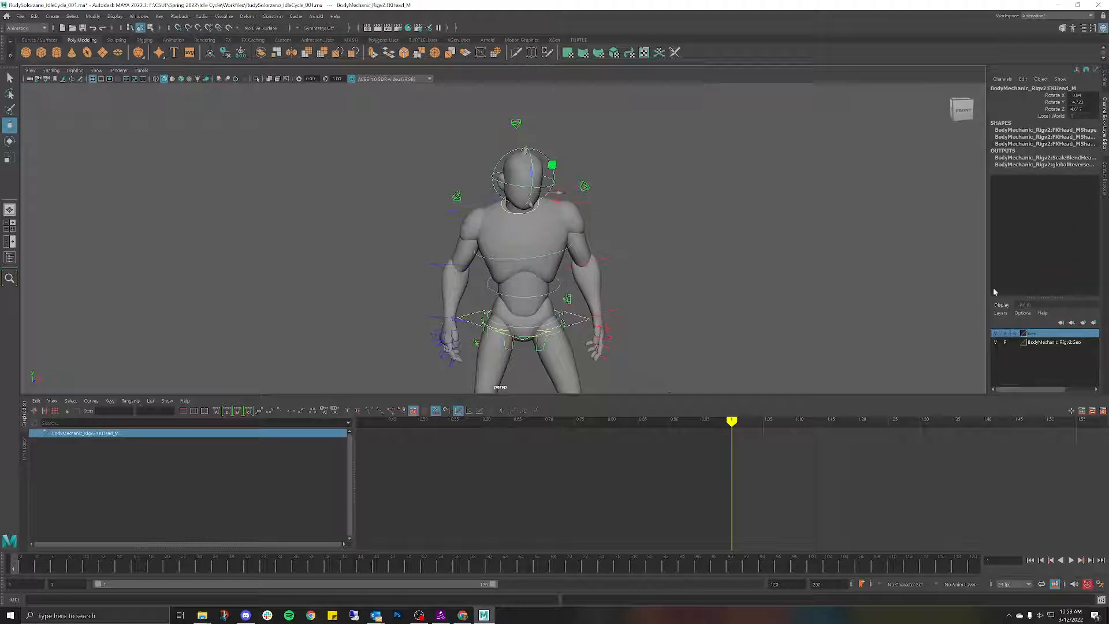
click(1095, 323)
double_click(1043, 335)
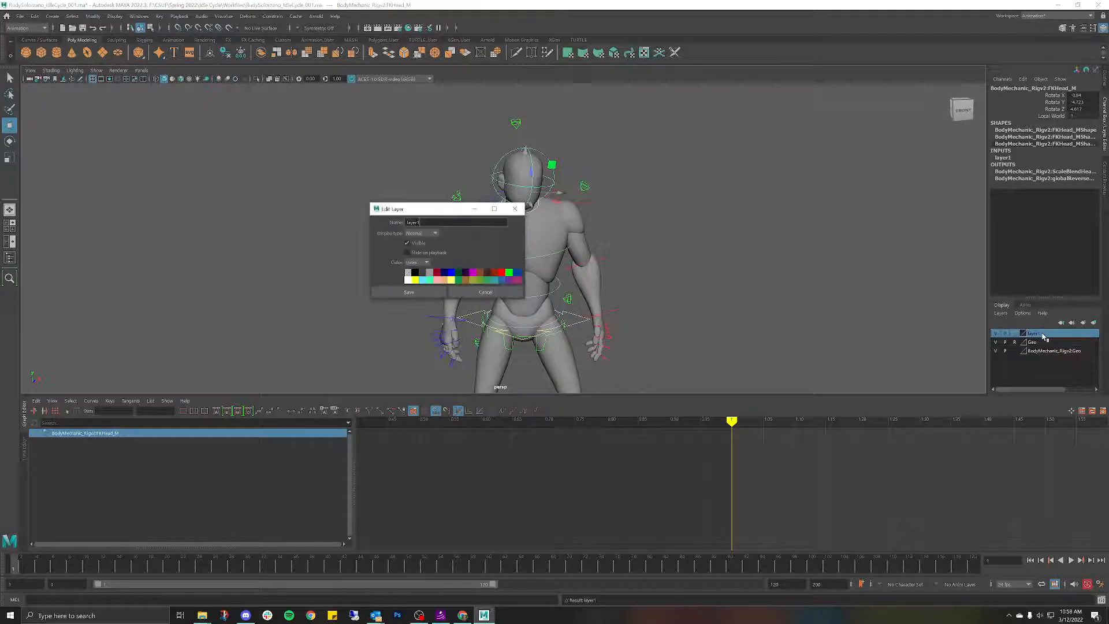
double_click(418, 222)
text(COntr)
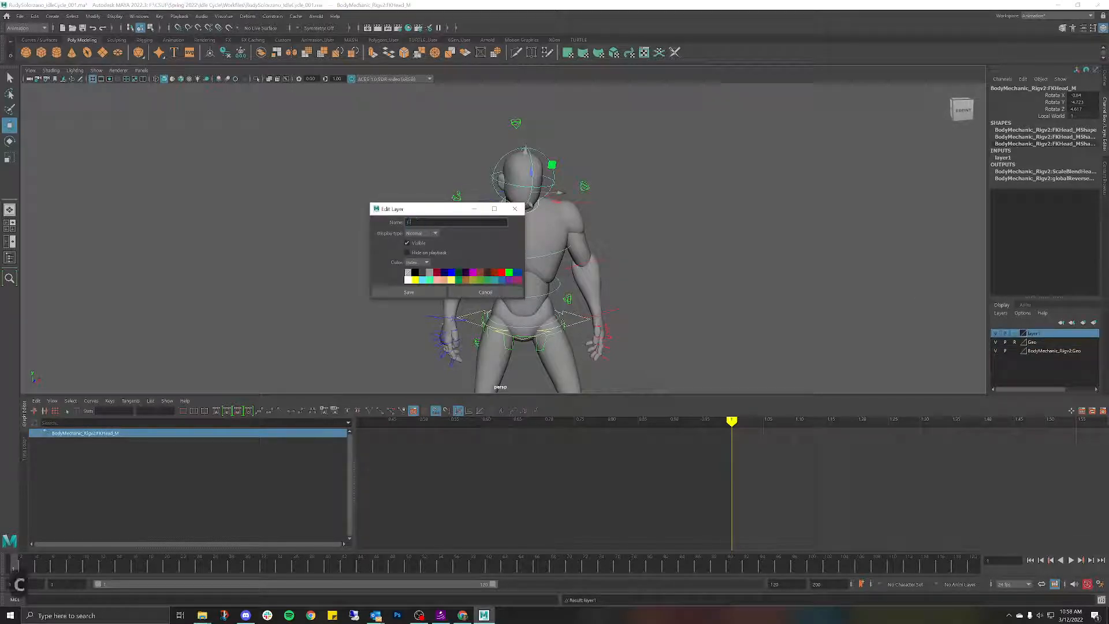
key(BackSpace)
key(BackSpace)
key(BackSpace)
text(on)
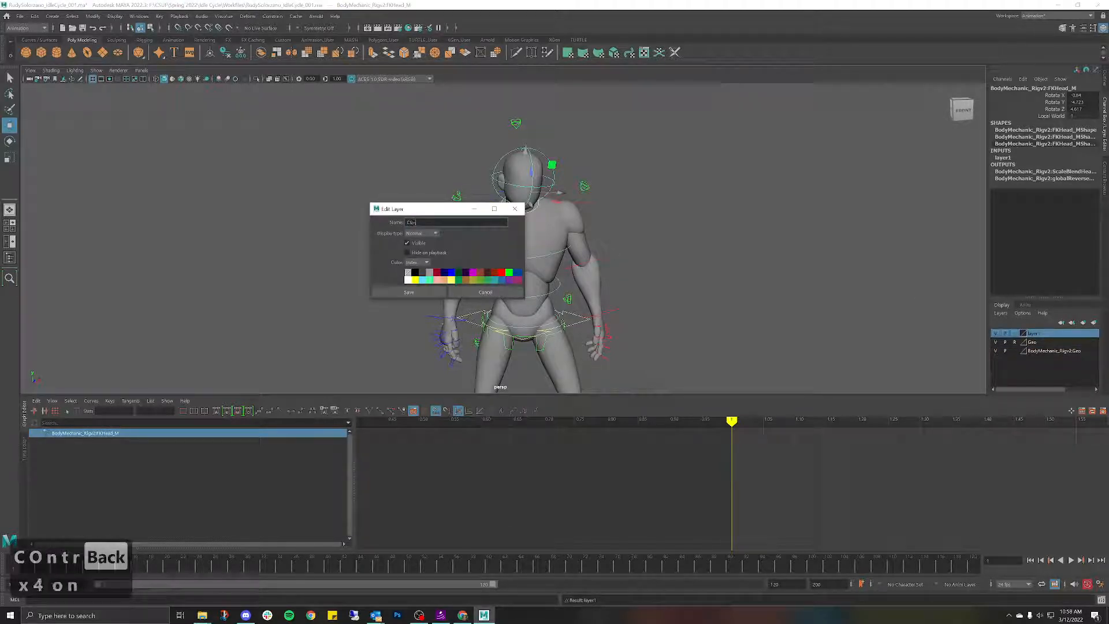
text(trols)
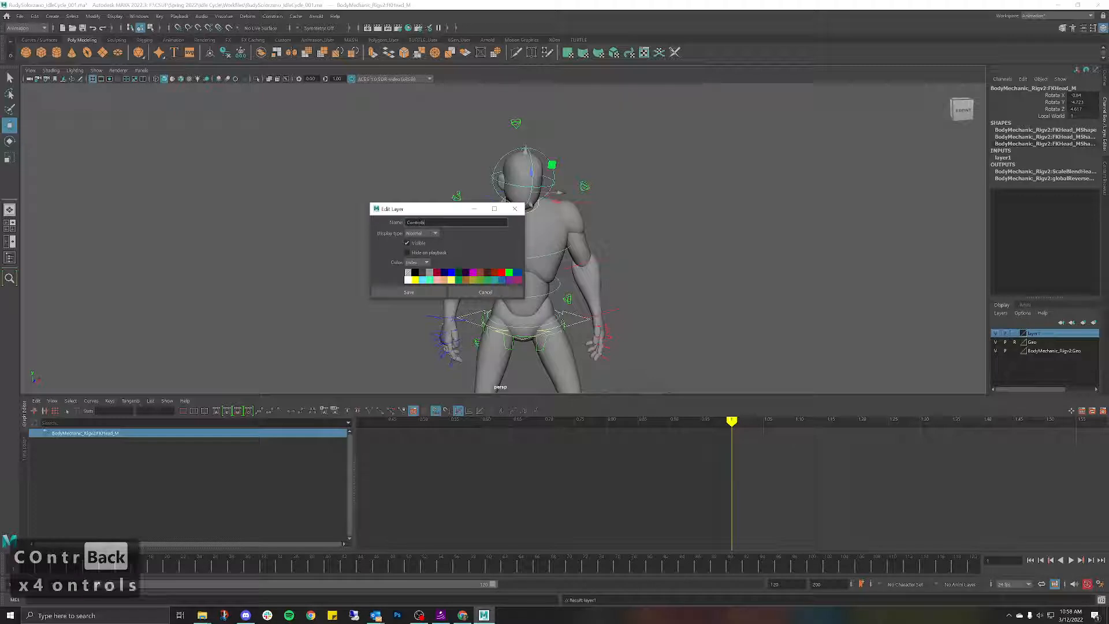
key(Return)
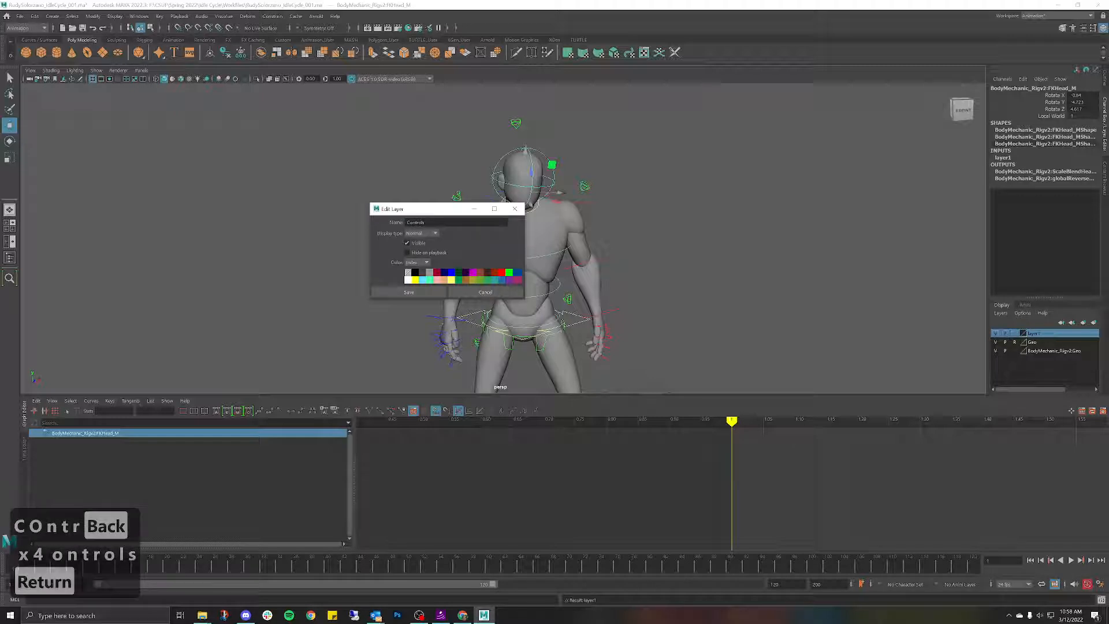
click(420, 294)
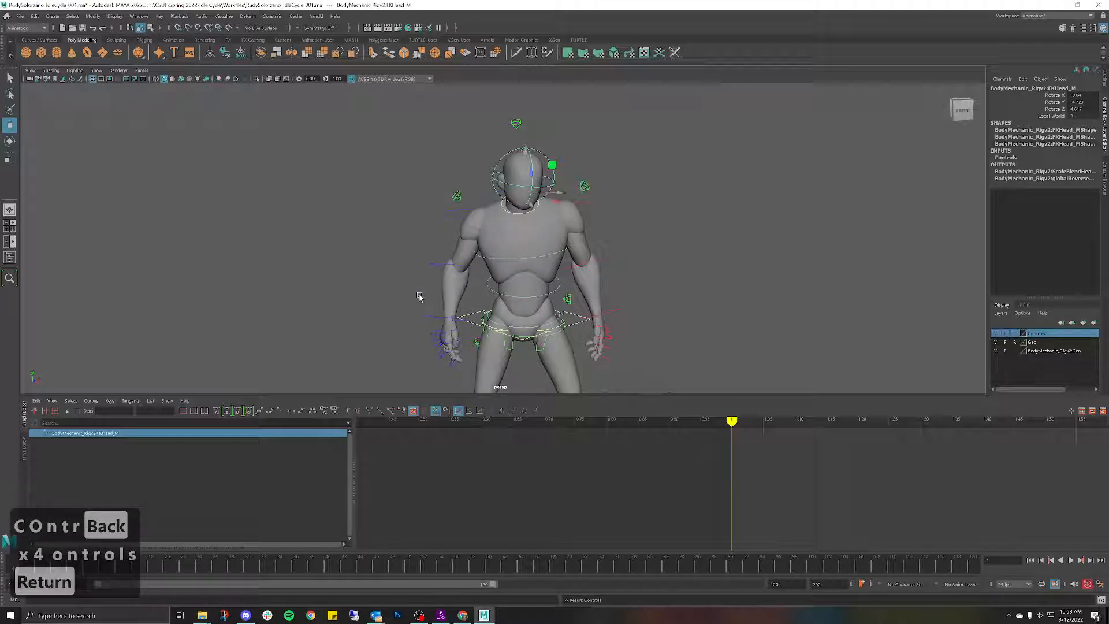
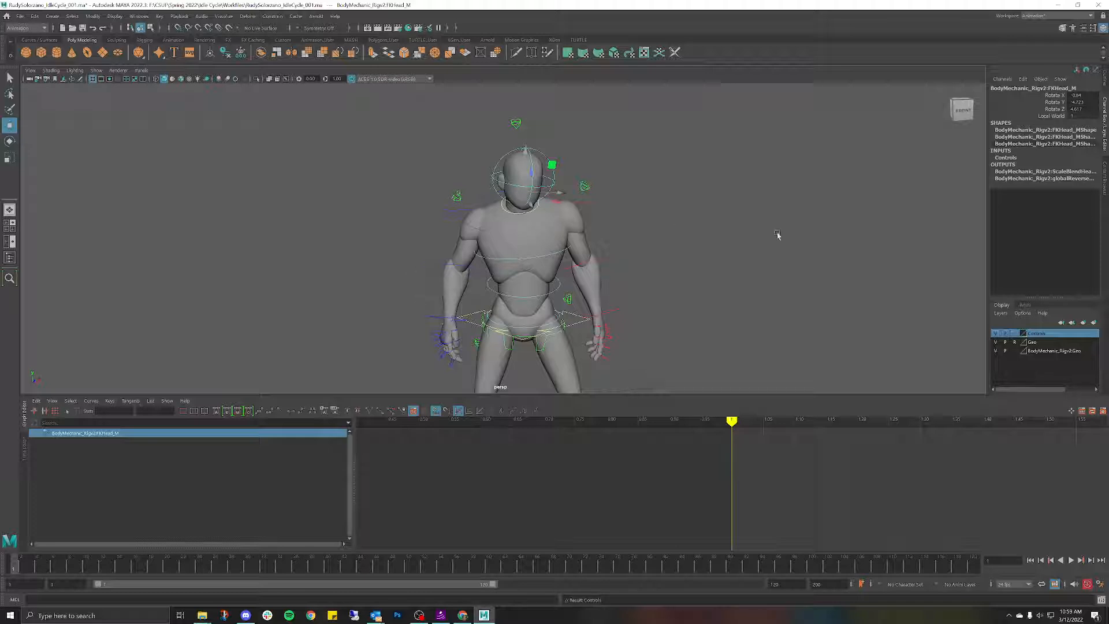
Step: Toggle the visibility of the Controls display layer to test it, and leave the layer hidden
click(997, 335)
click(996, 335)
click(997, 335)
click(996, 335)
Step: Add the left scapula control to the Controls display layer, dismissing the Save As dialog without saving
scroll(594, 162, up, 3)
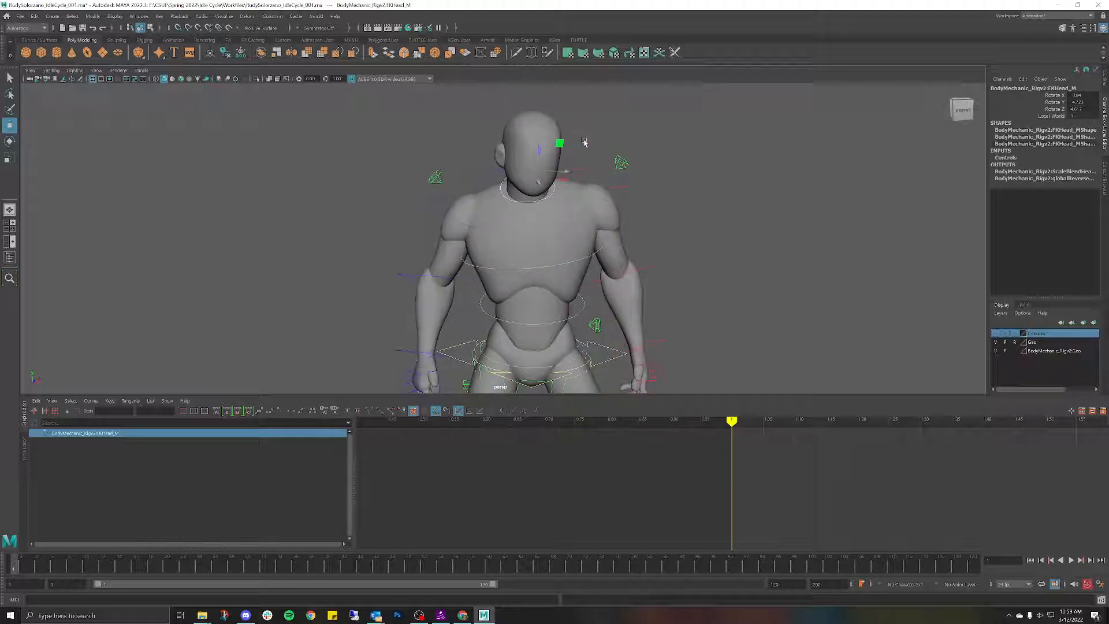
click(589, 170)
click(587, 171)
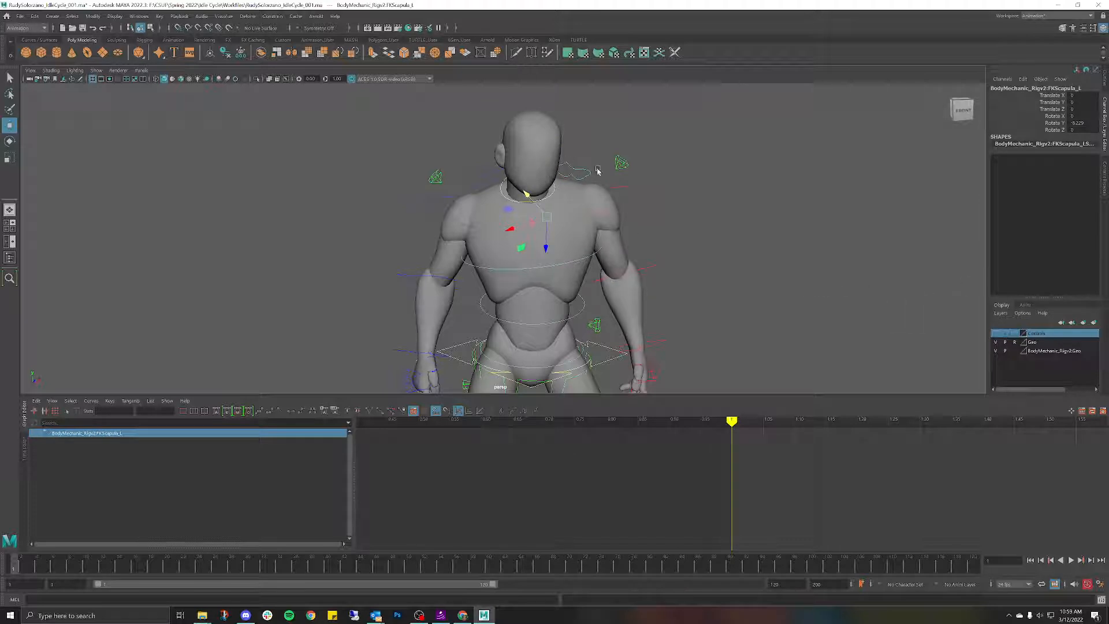
key(g)
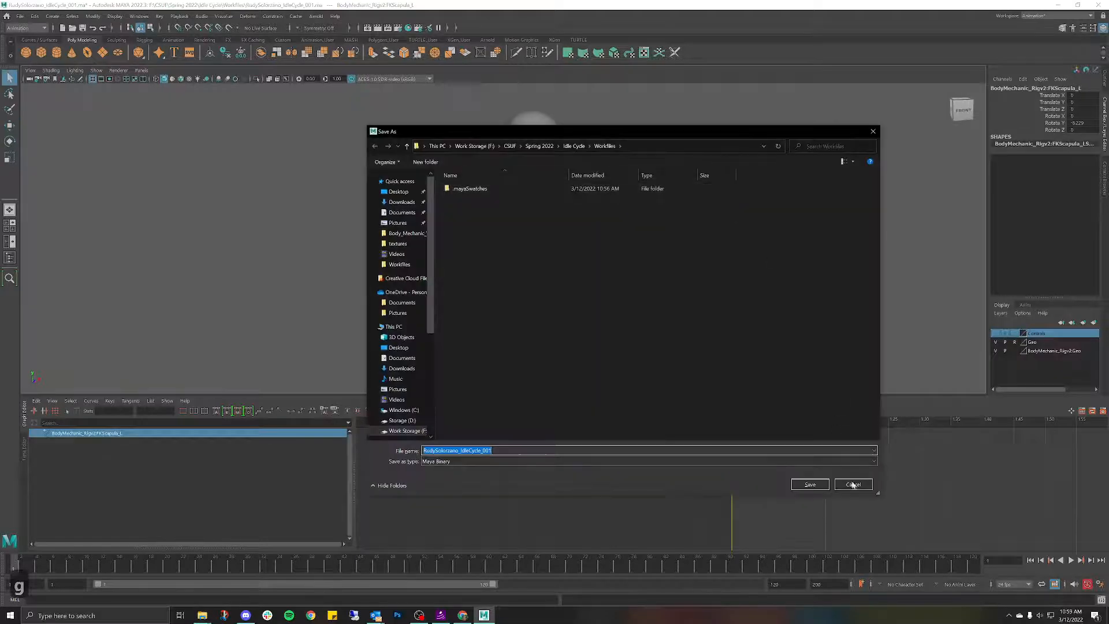
click(849, 487)
right_click(1038, 337)
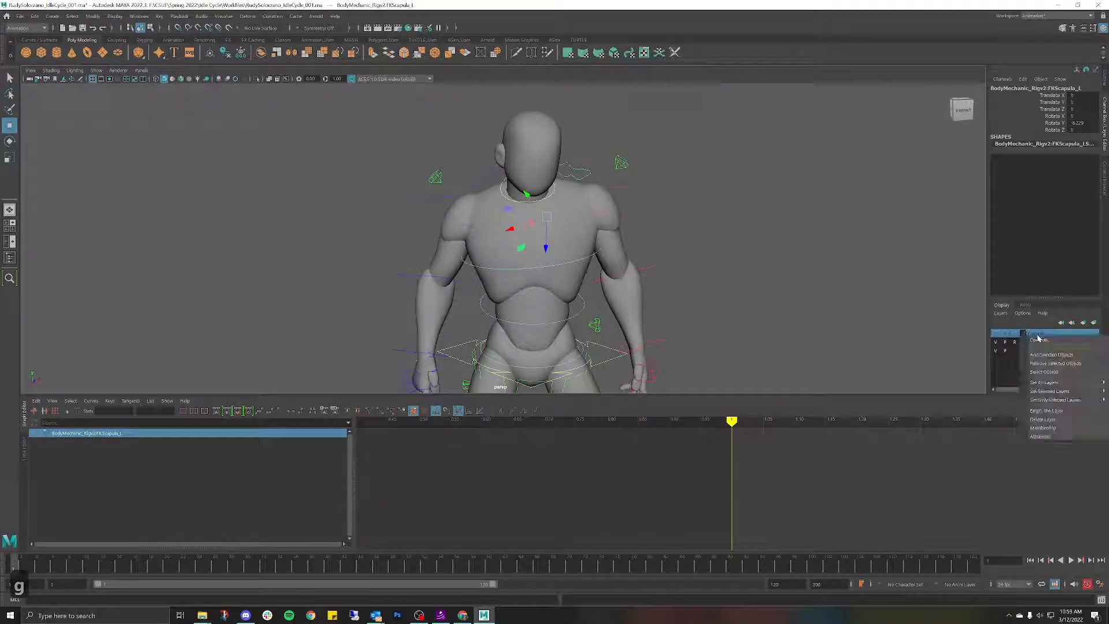
click(1044, 352)
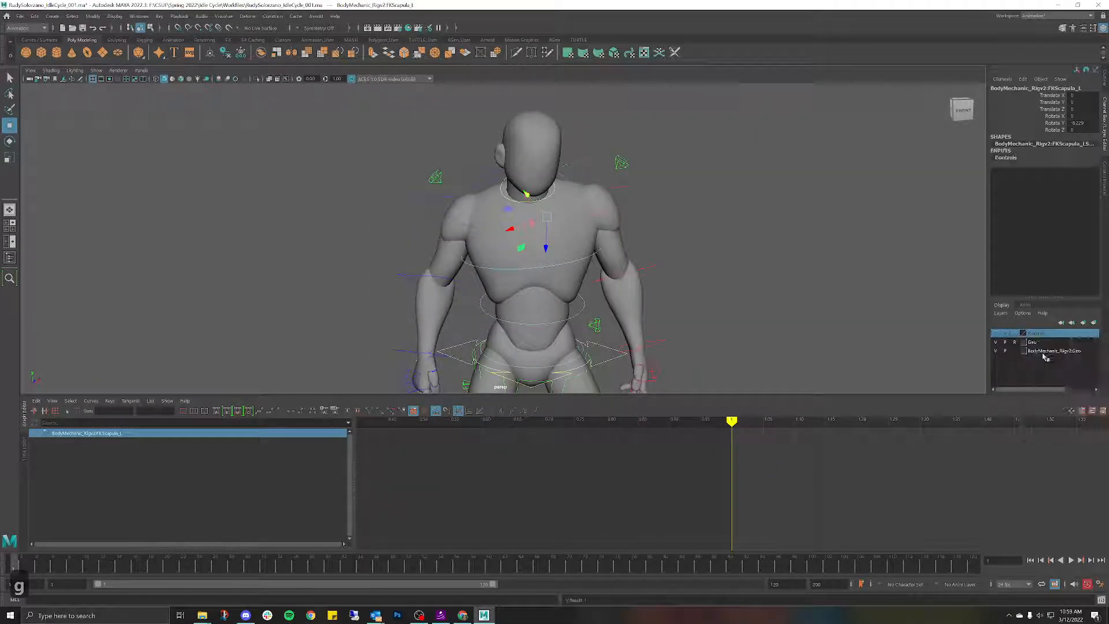
Step: Add the right scapula control and the neck control to the Controls display layer
click(489, 173)
key(g)
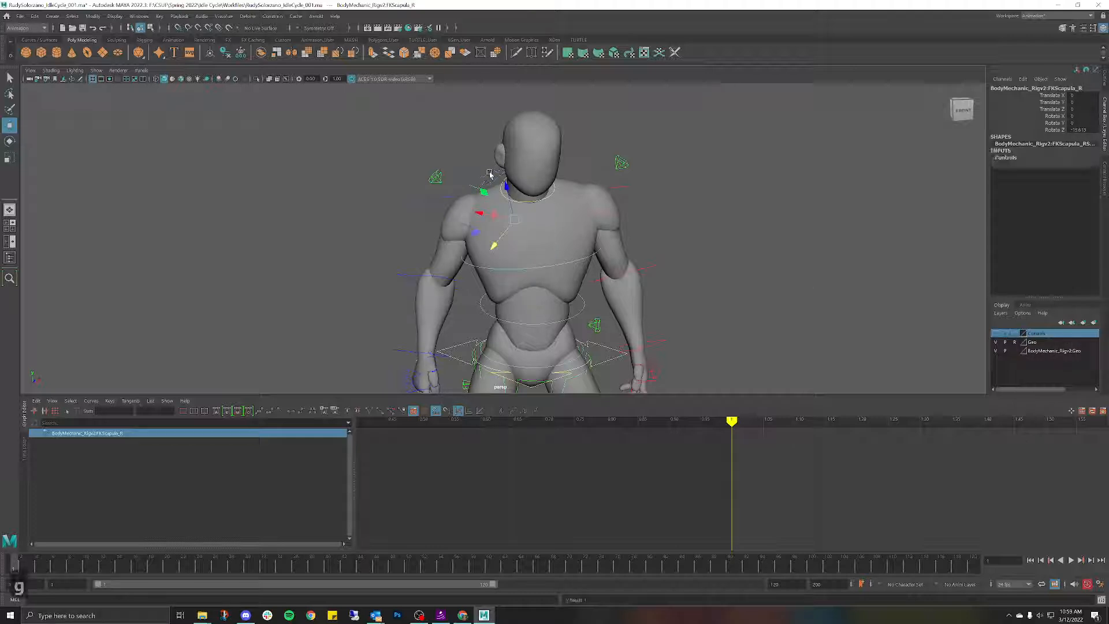
click(630, 195)
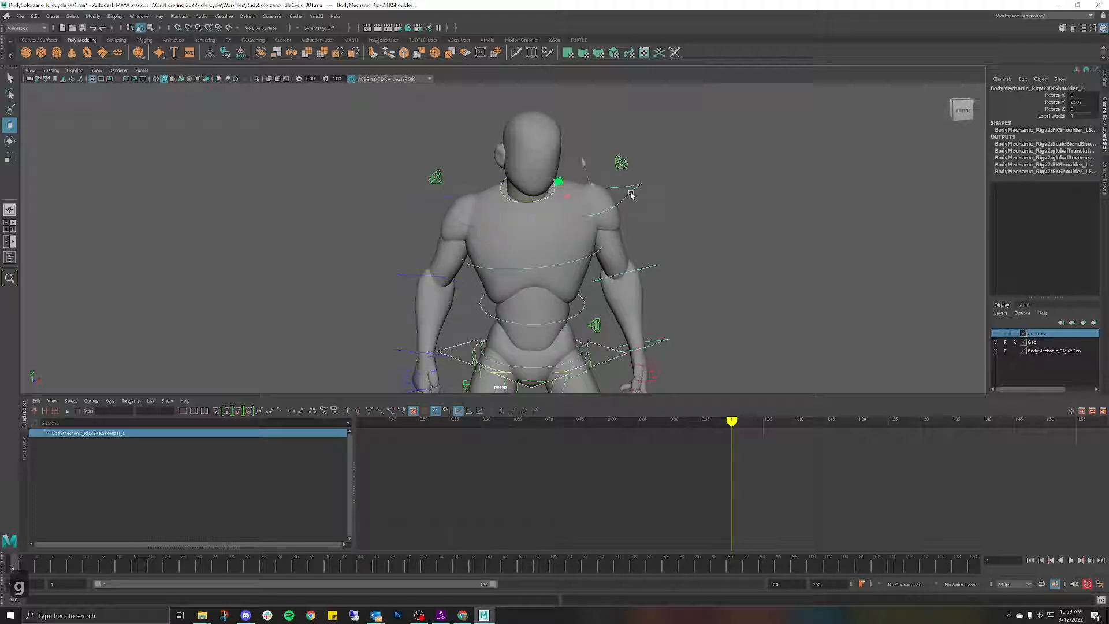
click(516, 203)
click(514, 199)
key(g)
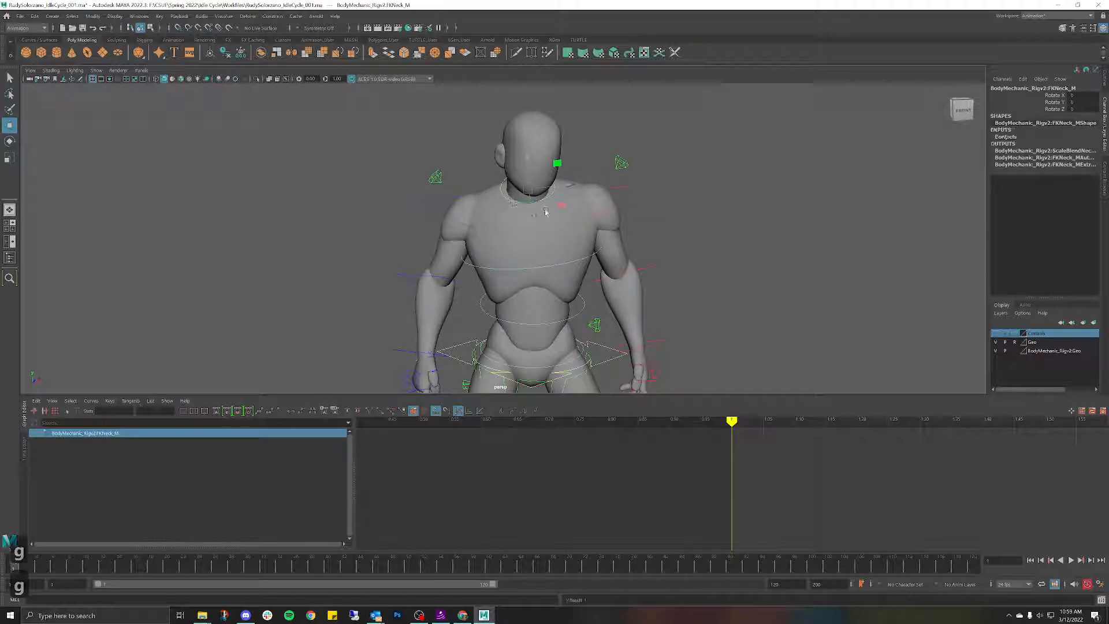
Step: Try adding the left shoulder control to the Controls display layer, and undo the assignment
alt+middle_drag(725, 235, 675, 180)
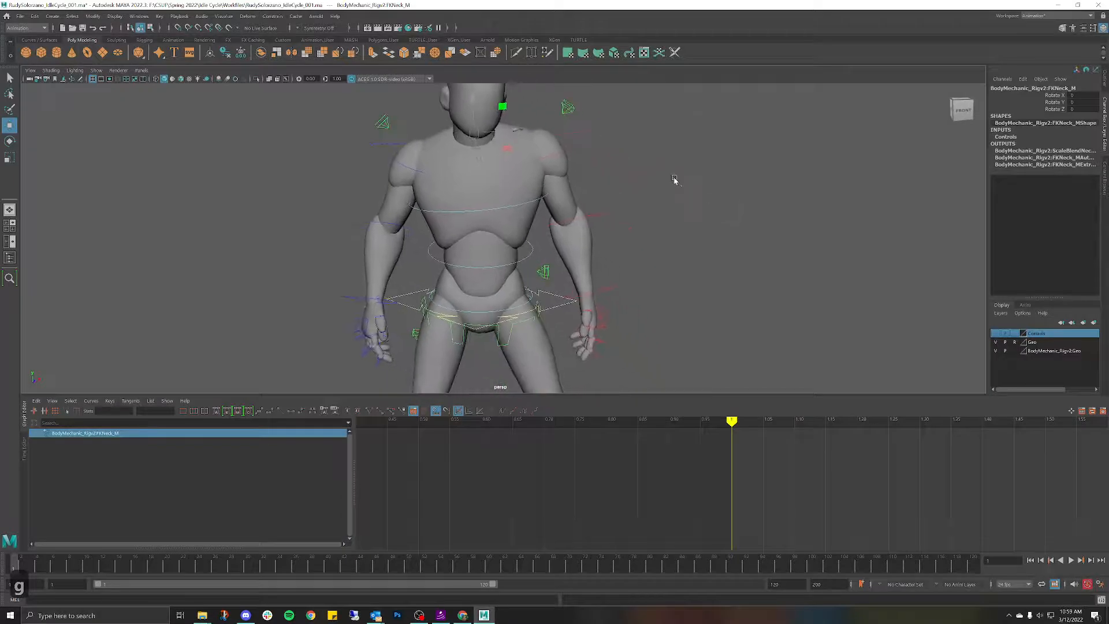
click(586, 134)
click(644, 151)
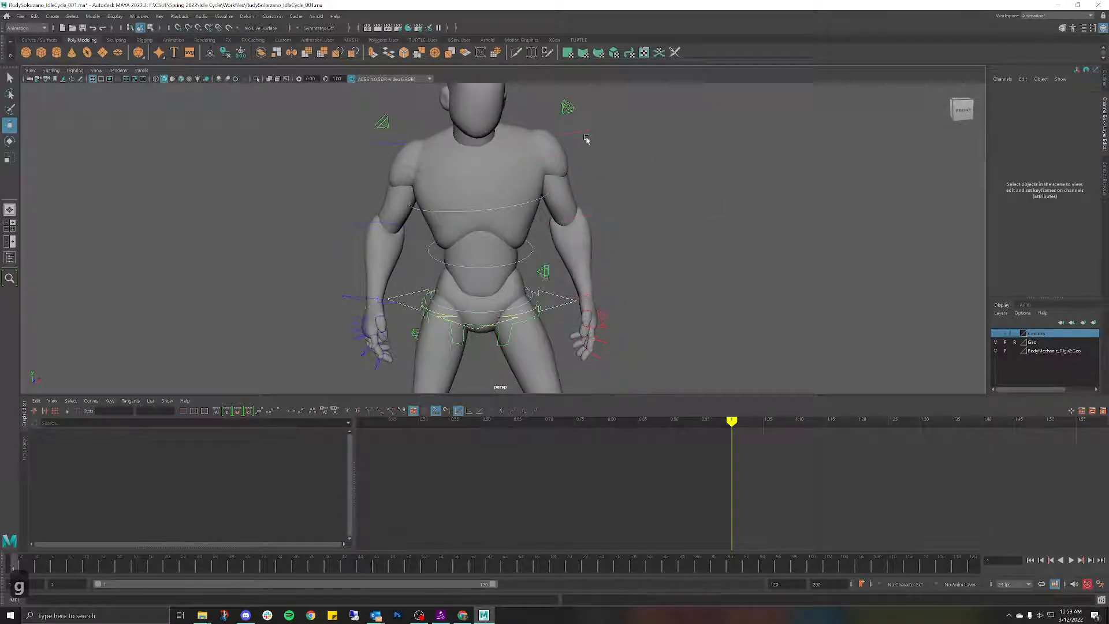
click(583, 137)
key(g)
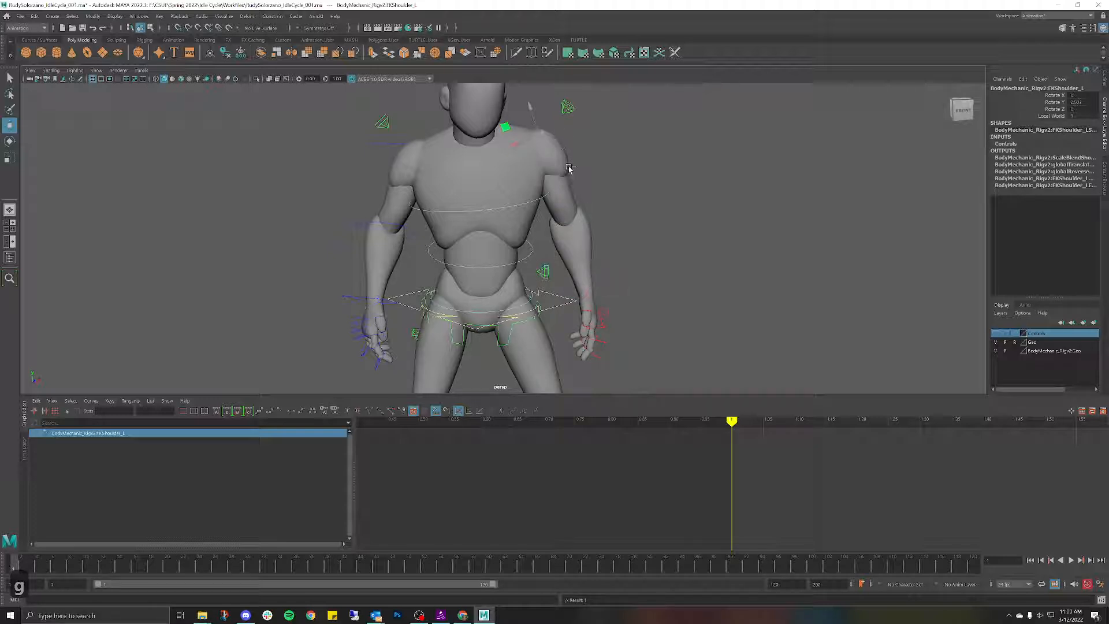
key(ctrl+z)
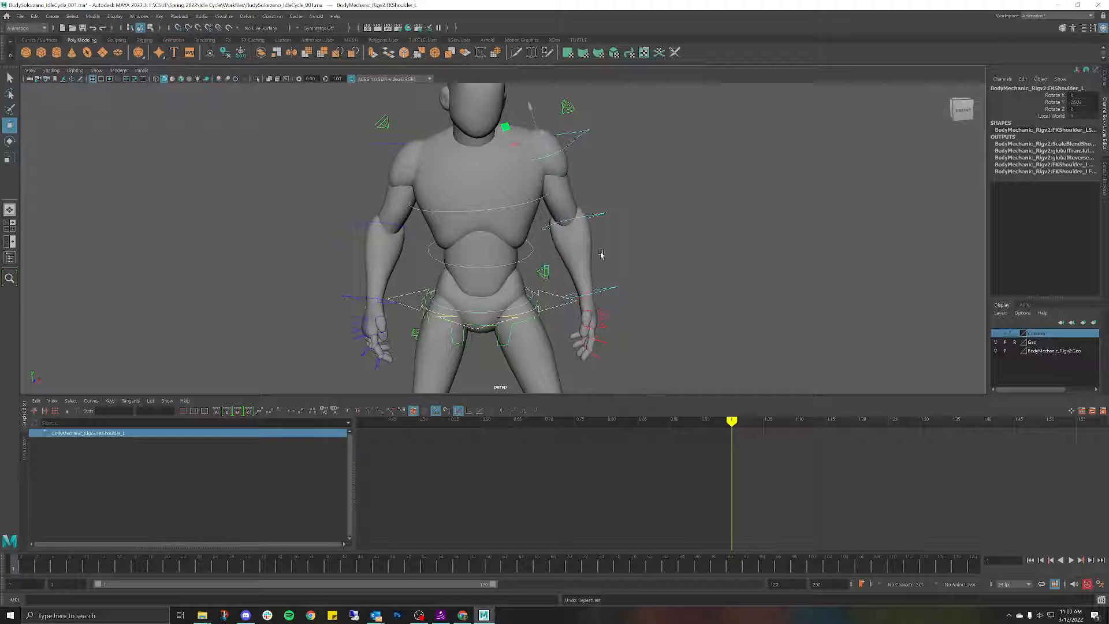
Step: Add the left arm's FK wrist, elbow and shoulder controls to the Controls display layer, working from the wrist upward
click(614, 289)
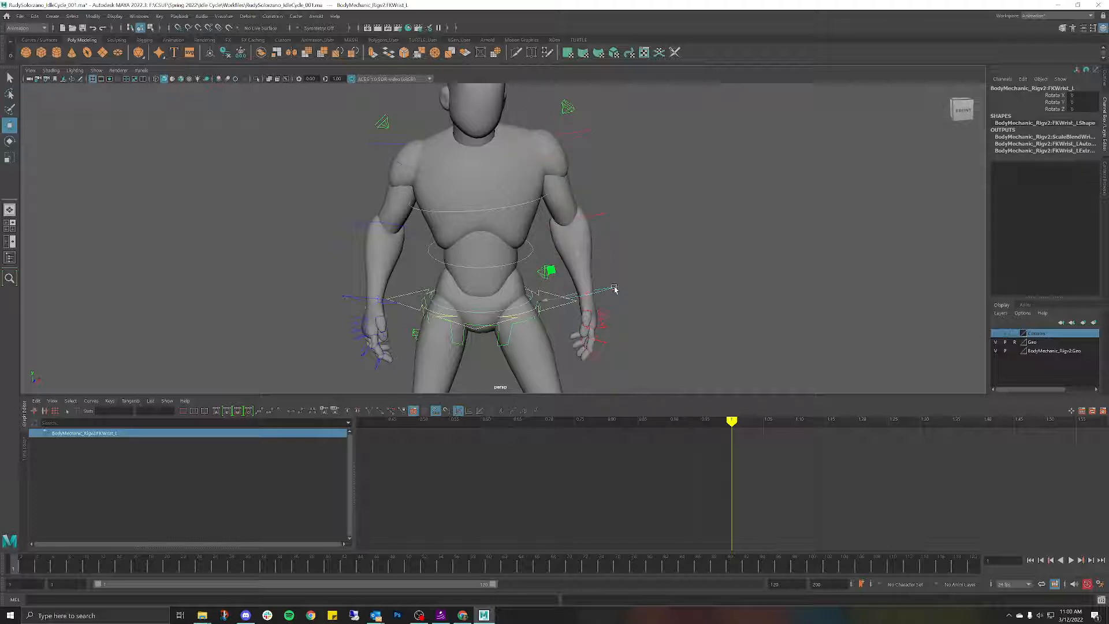
right_click(1028, 333)
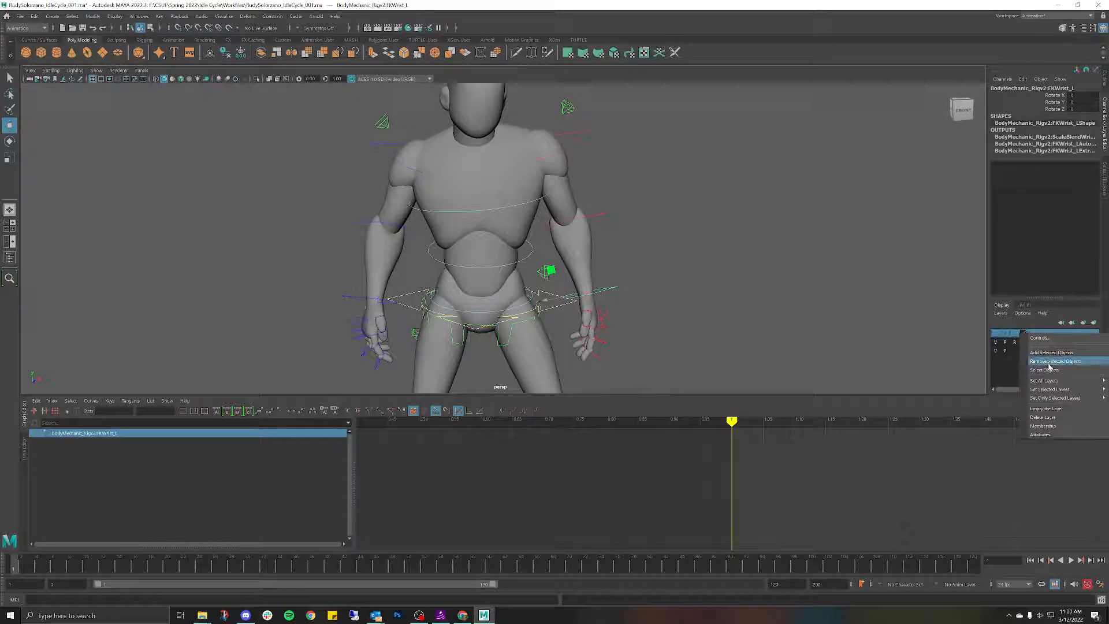
click(1051, 352)
click(595, 216)
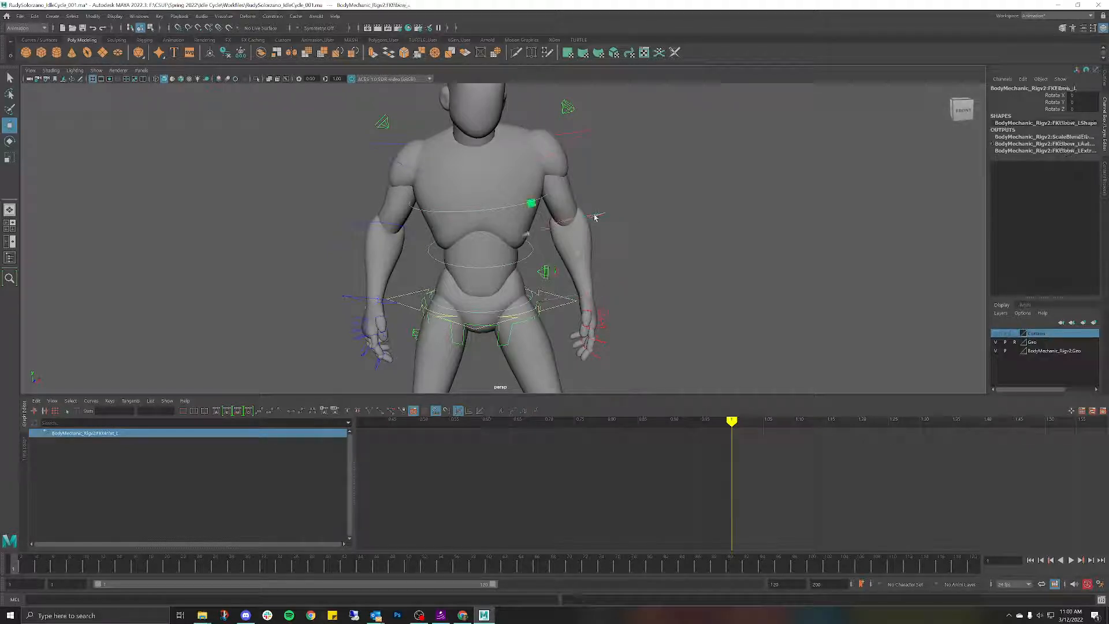
key(g)
click(539, 199)
key(g)
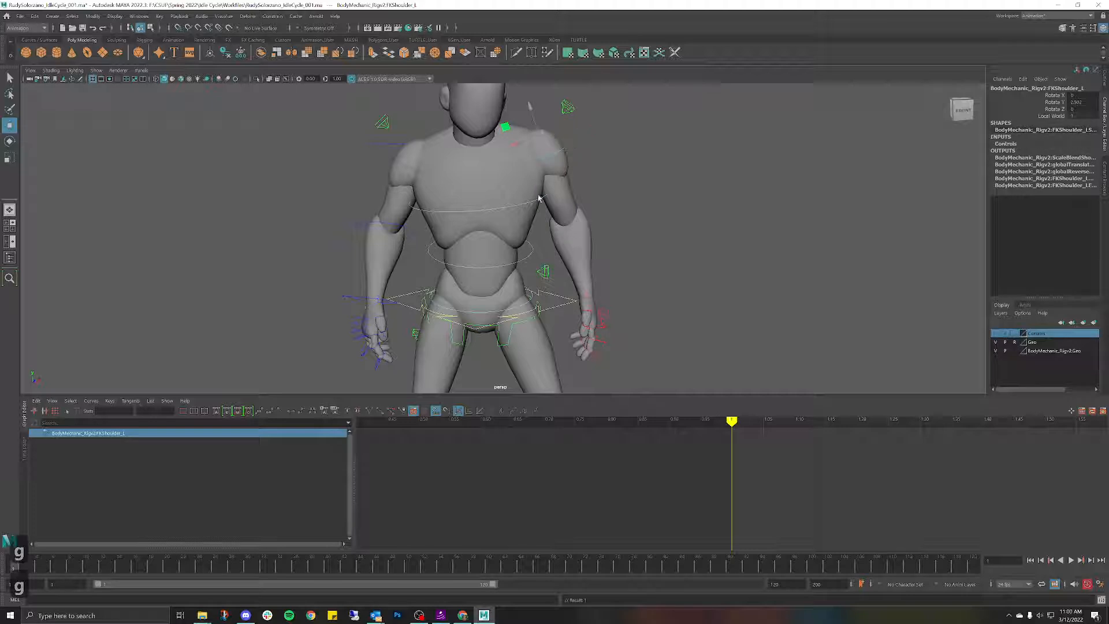
Step: Add the right arm's FK wrist, elbow and shoulder controls to the Controls display layer, working from the wrist upward
click(365, 298)
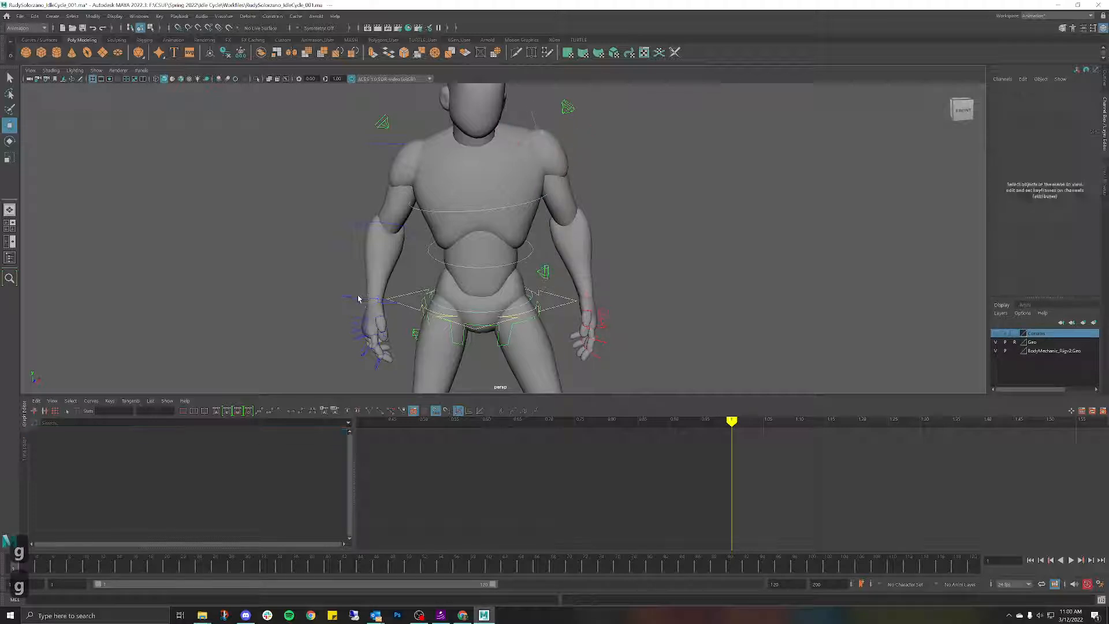
click(355, 300)
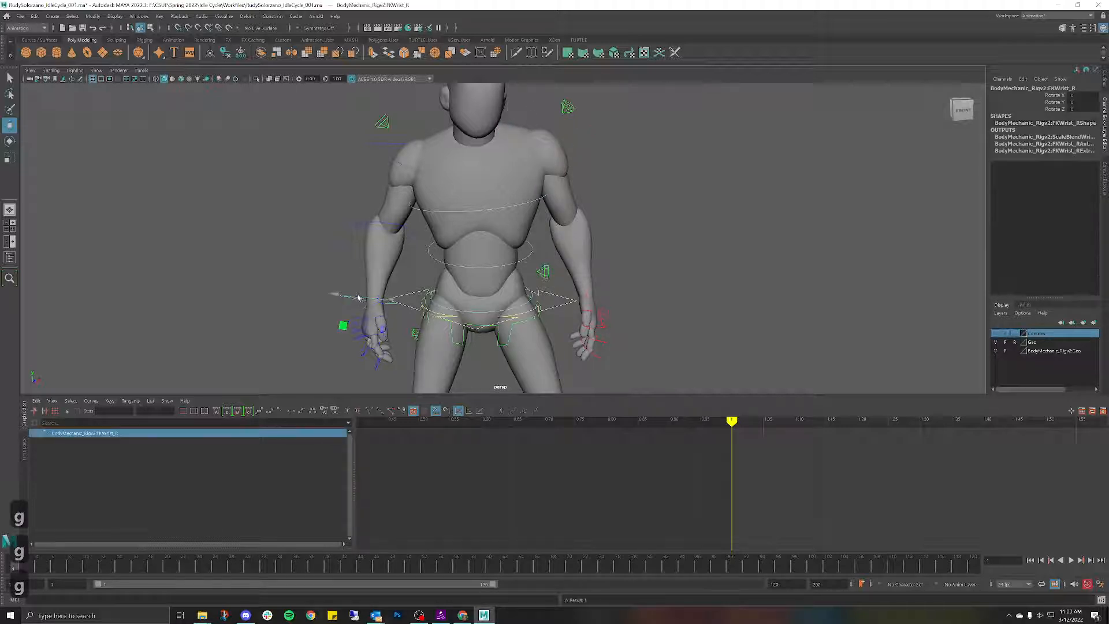
click(365, 227)
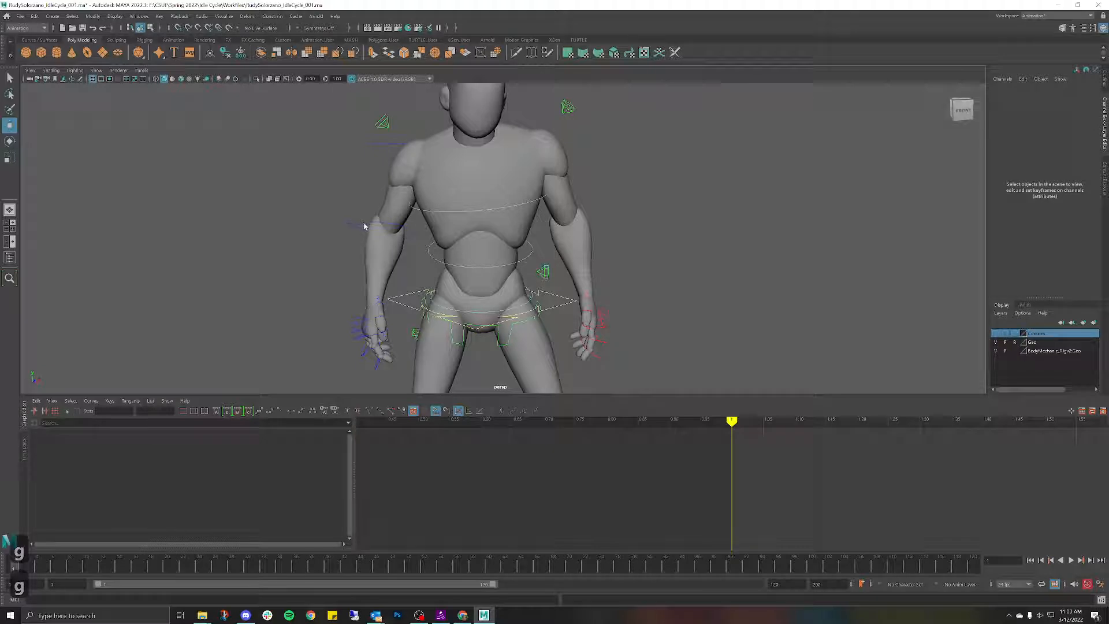
key(g)
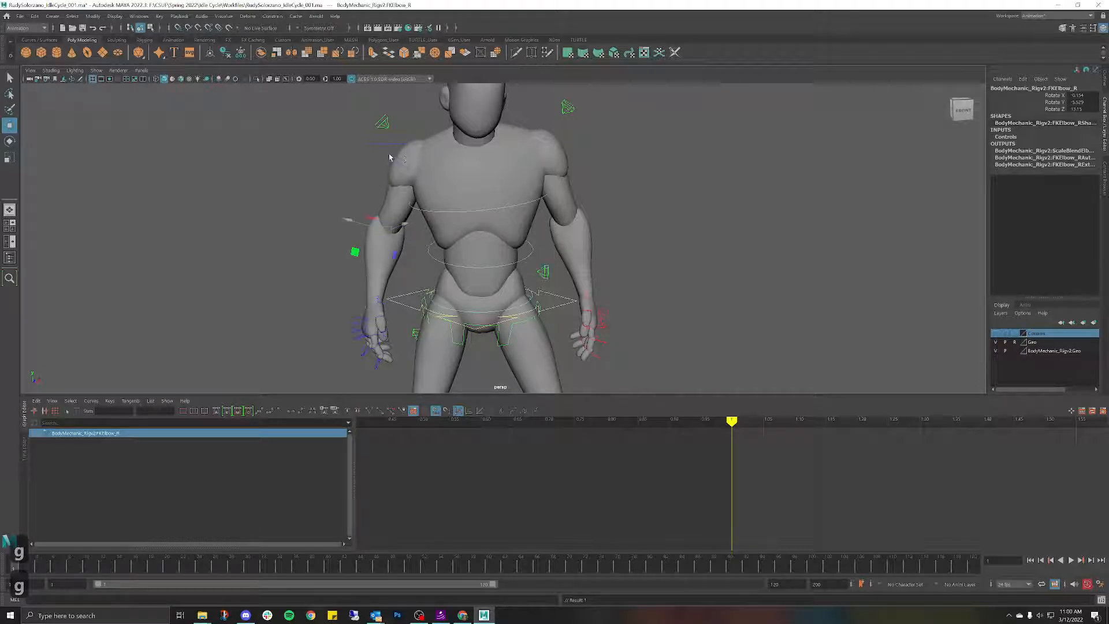
click(386, 145)
key(g)
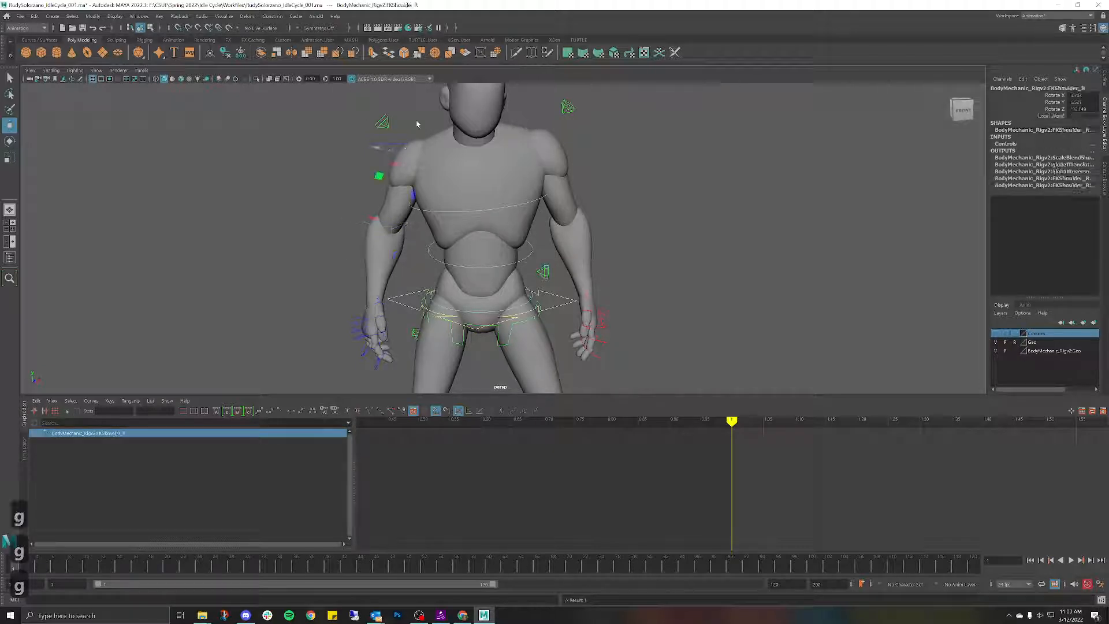
alt+middle_drag(635, 249, 669, 161)
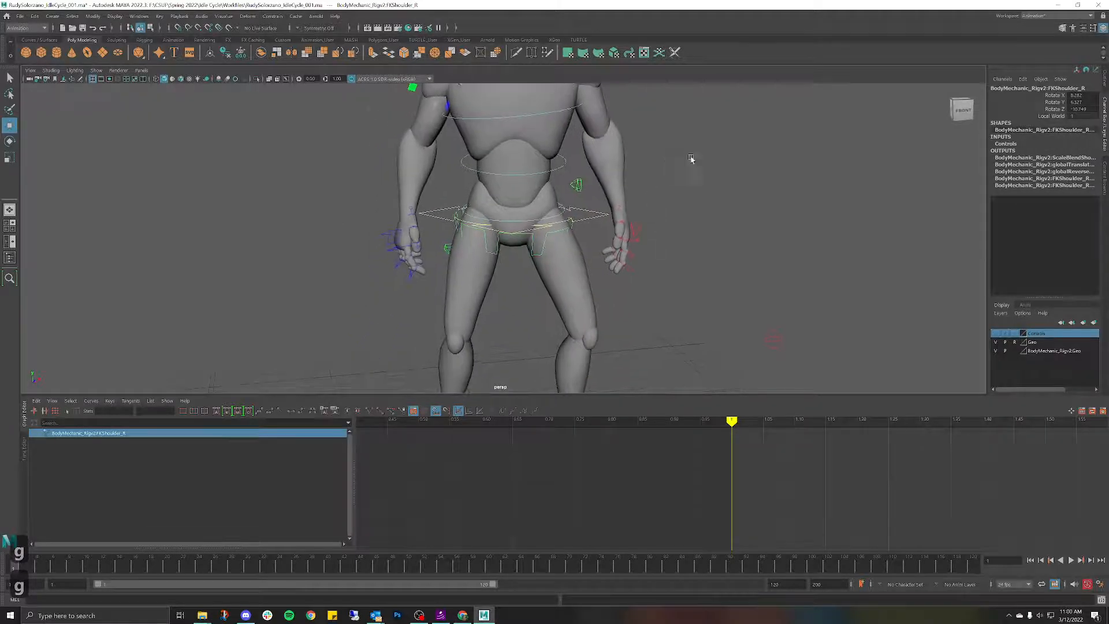
Step: Examine the character's right hand and its individual finger controls up close
alt+right_drag(693, 159, 720, 173)
alt+middle_drag(736, 179, 707, 187)
alt+drag(707, 188, 658, 237)
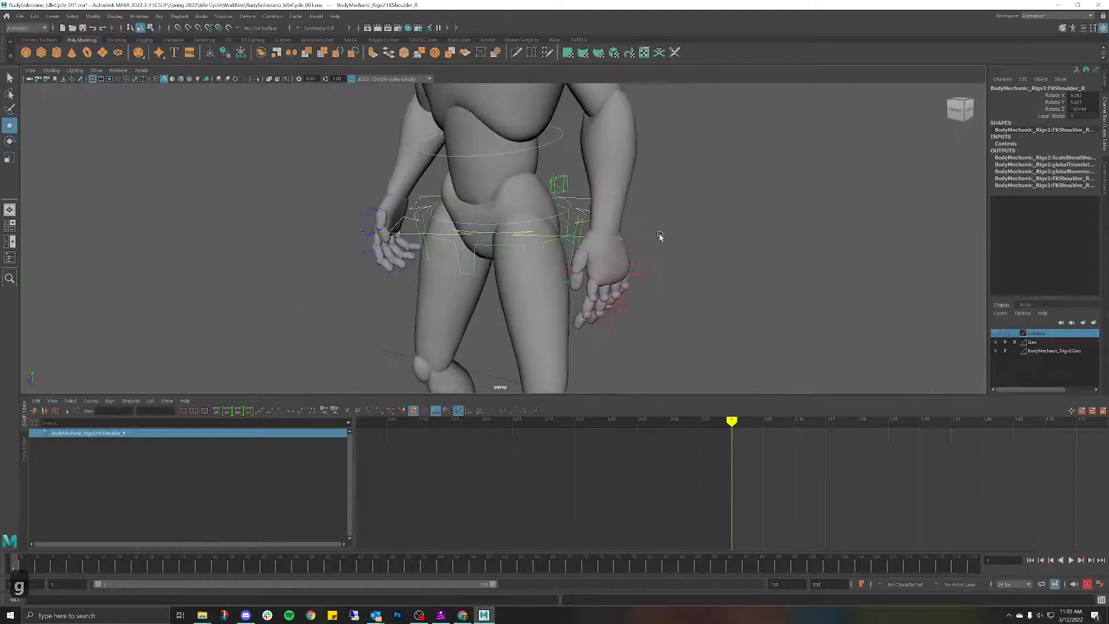
alt+right_drag(609, 264, 635, 162)
alt+drag(516, 169, 552, 173)
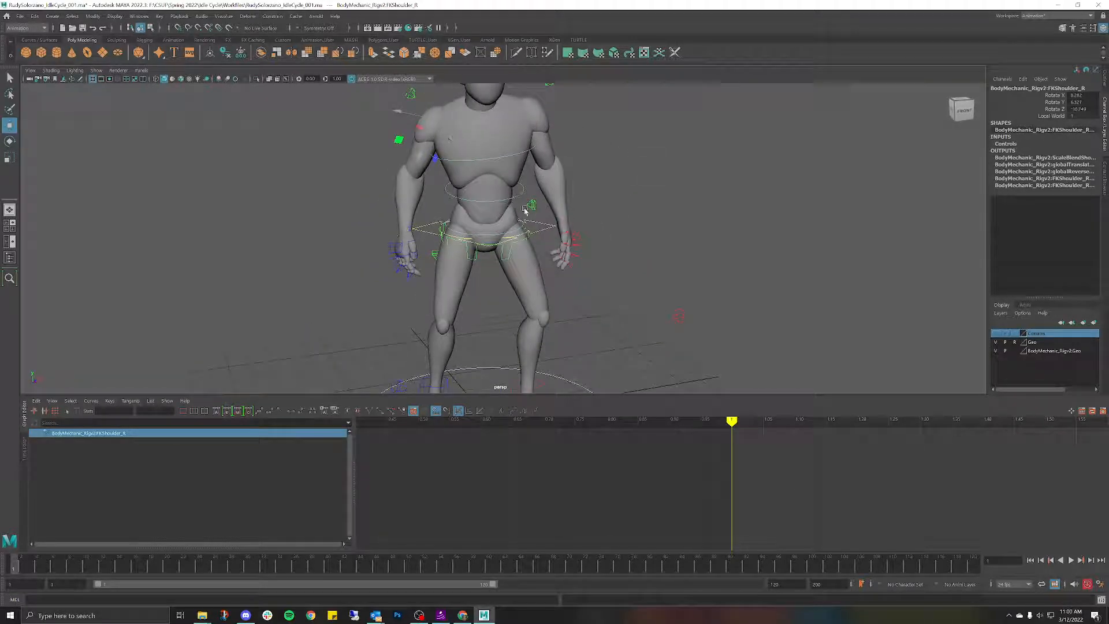
scroll(518, 219, up, 2)
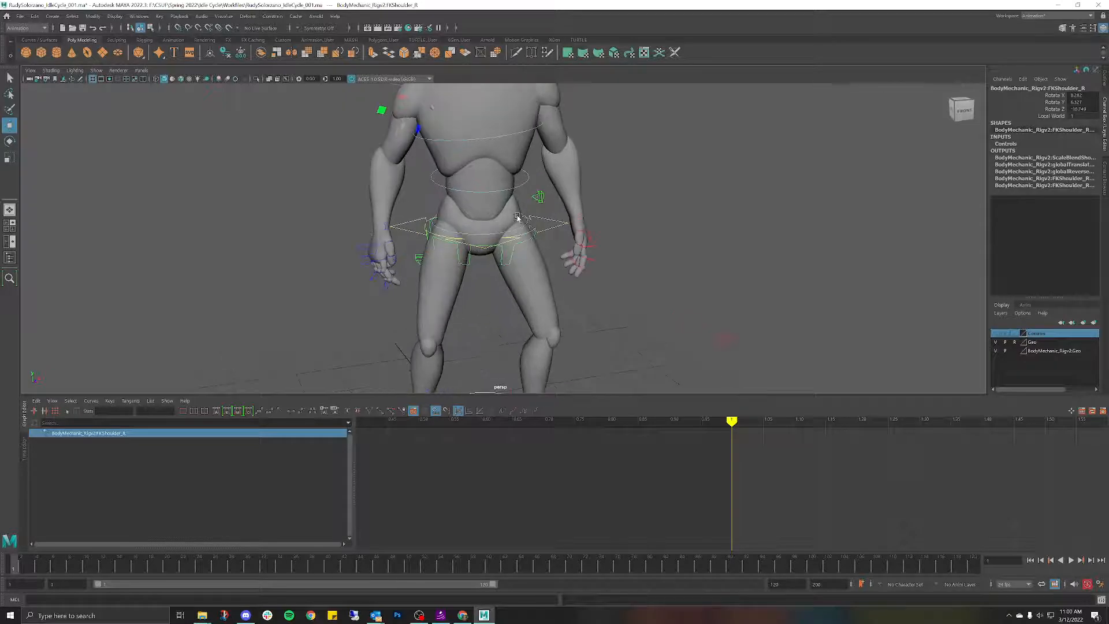
alt+drag(517, 218, 469, 228)
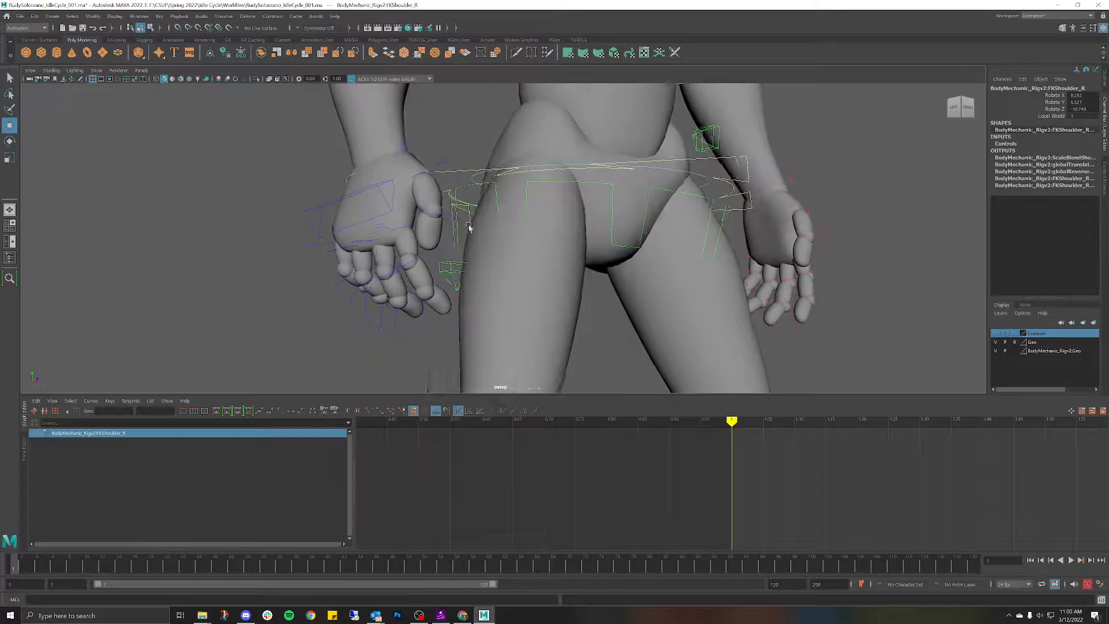
click(381, 195)
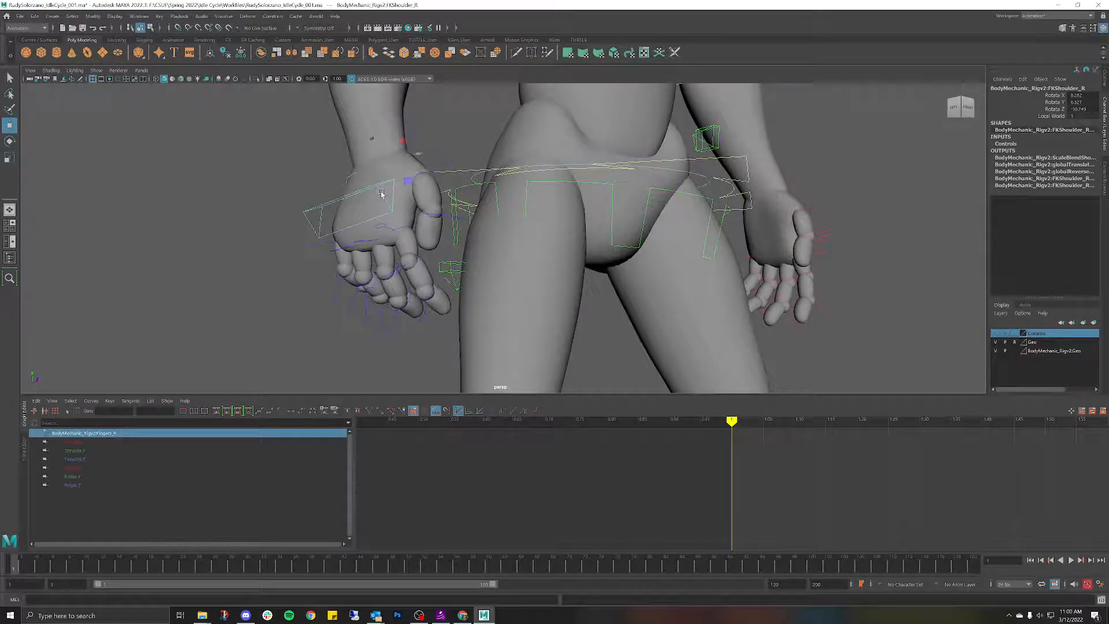
click(435, 289)
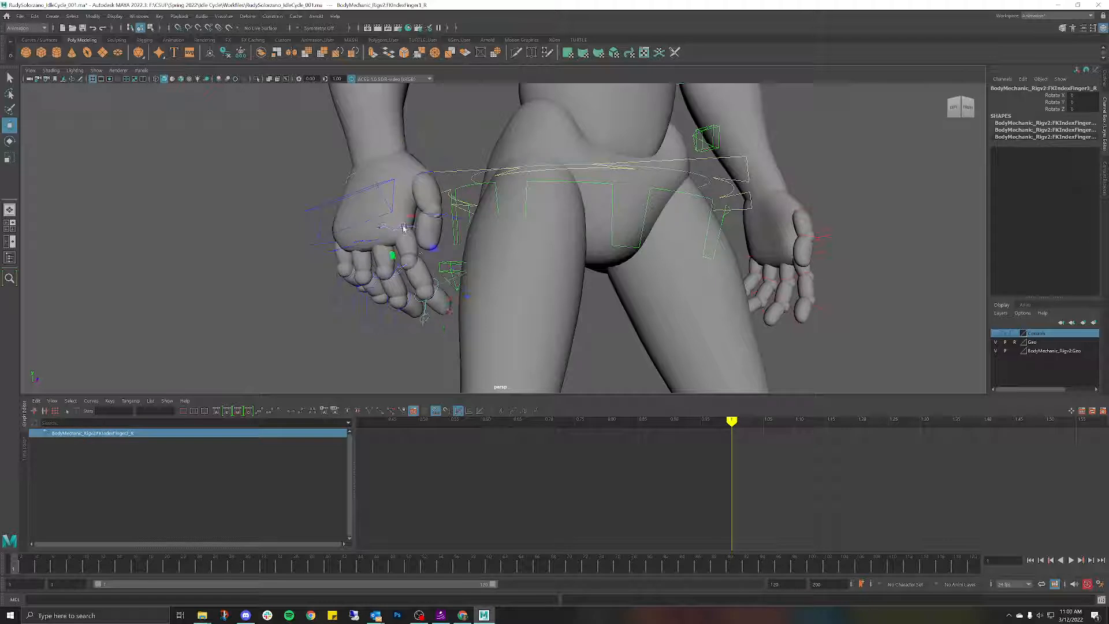
click(436, 284)
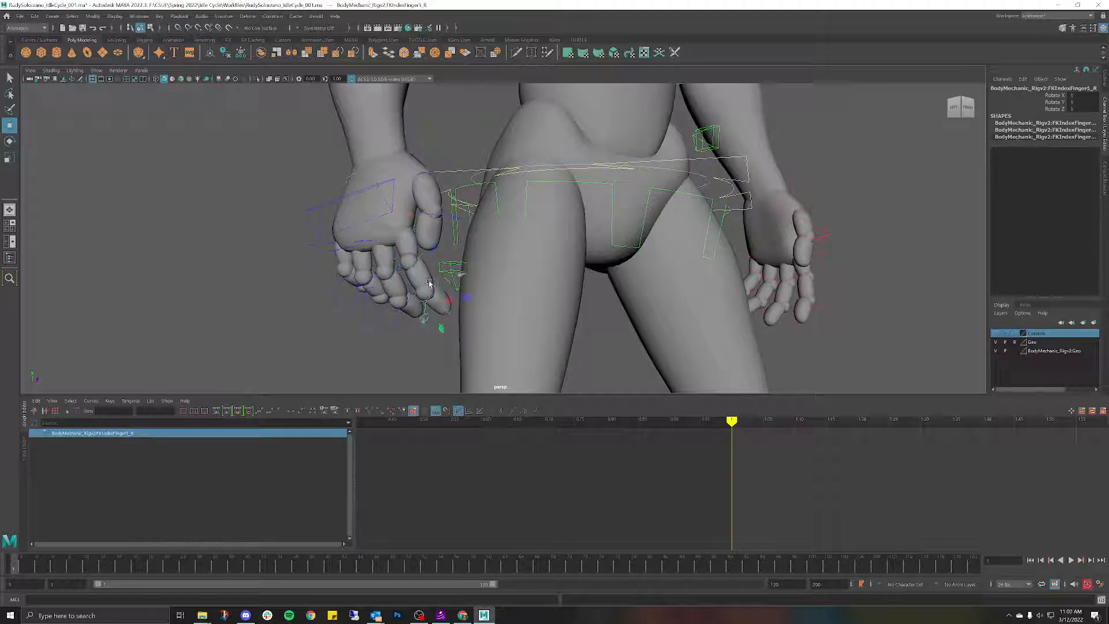
Step: Undo the recent changes on the right hand's Fingers_R control
click(372, 187)
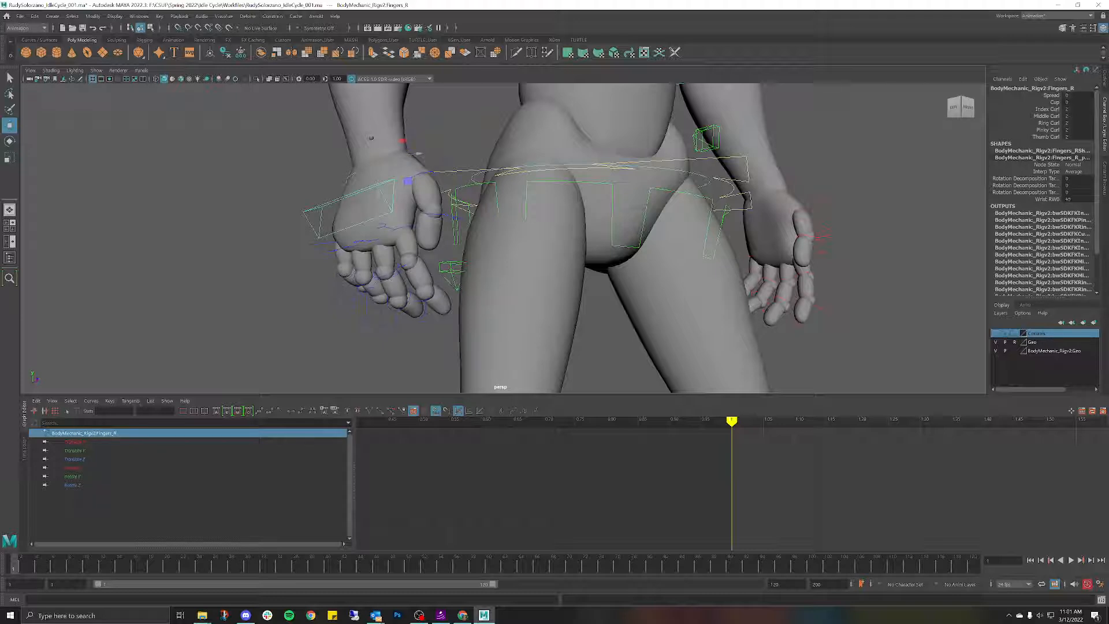
key(ctrl+z)
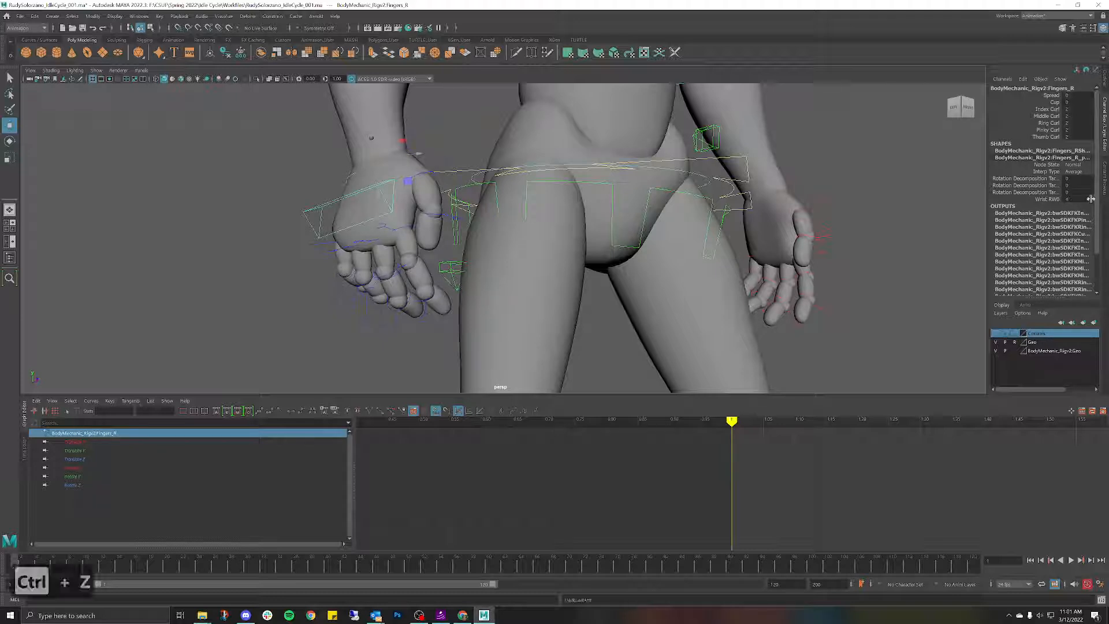
key(ctrl+z)
key(ctrl+z)
key(ctrl+z)
Step: Add the right index fingertip control, FKIndexFinger3_R, to the Controls display layer
alt+drag(522, 138, 472, 182)
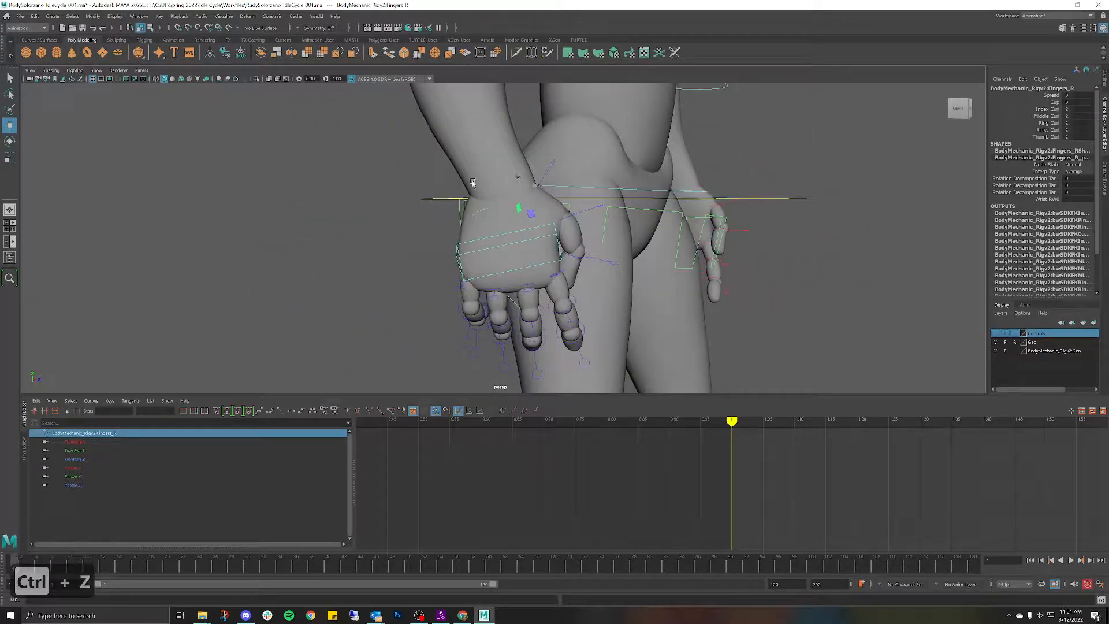
click(478, 215)
click(480, 212)
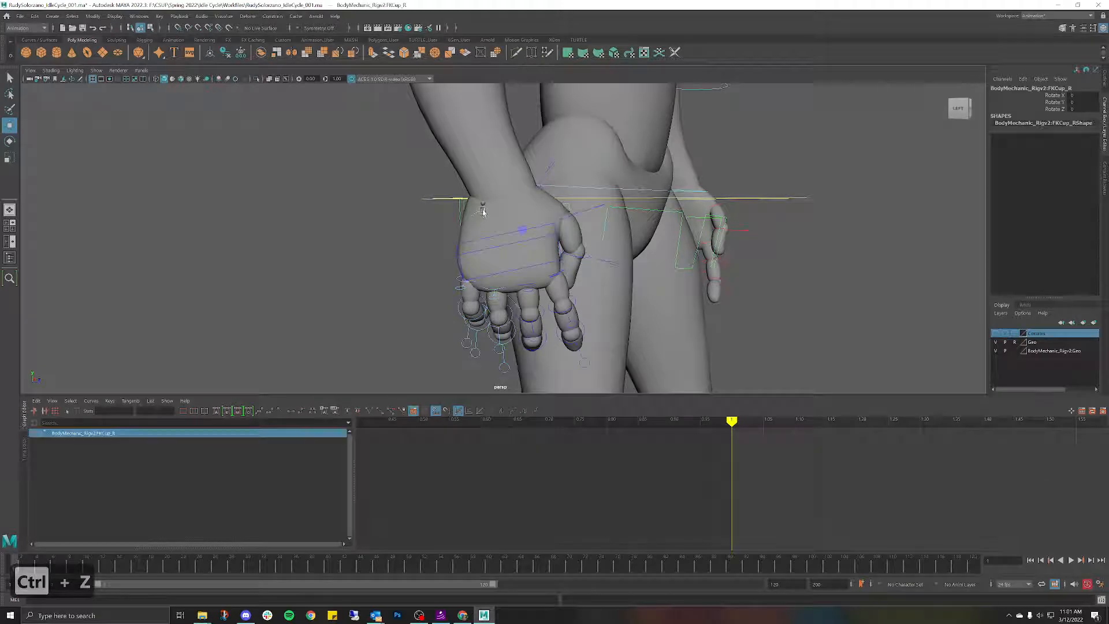
alt+drag(562, 209, 424, 172)
alt+middle_drag(425, 172, 507, 144)
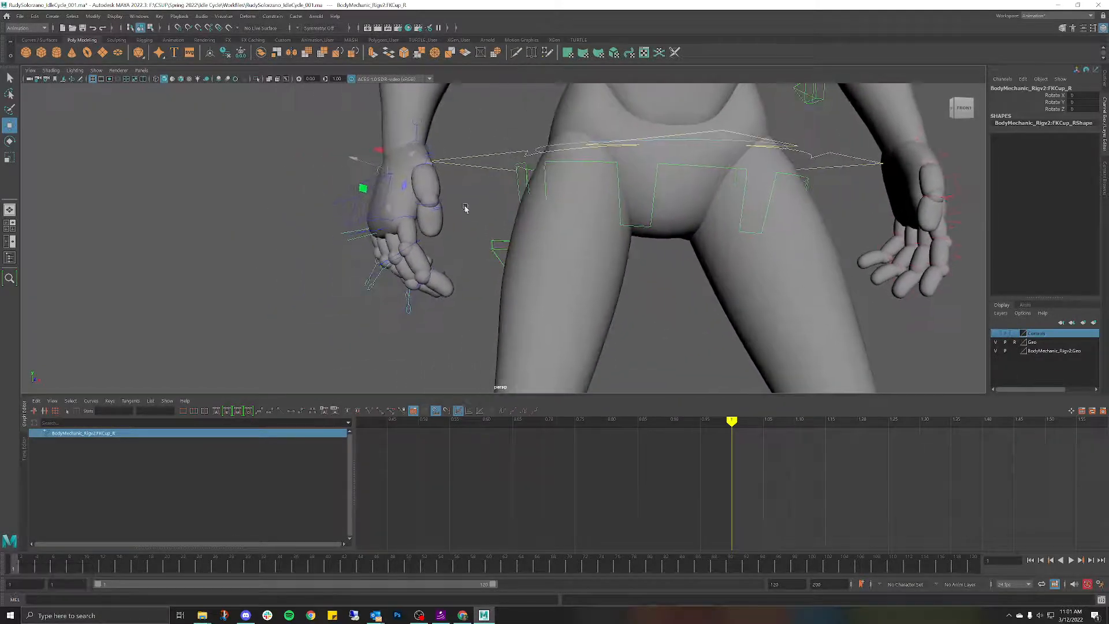
scroll(466, 228, up, 3)
alt+middle_drag(427, 266, 509, 223)
click(497, 230)
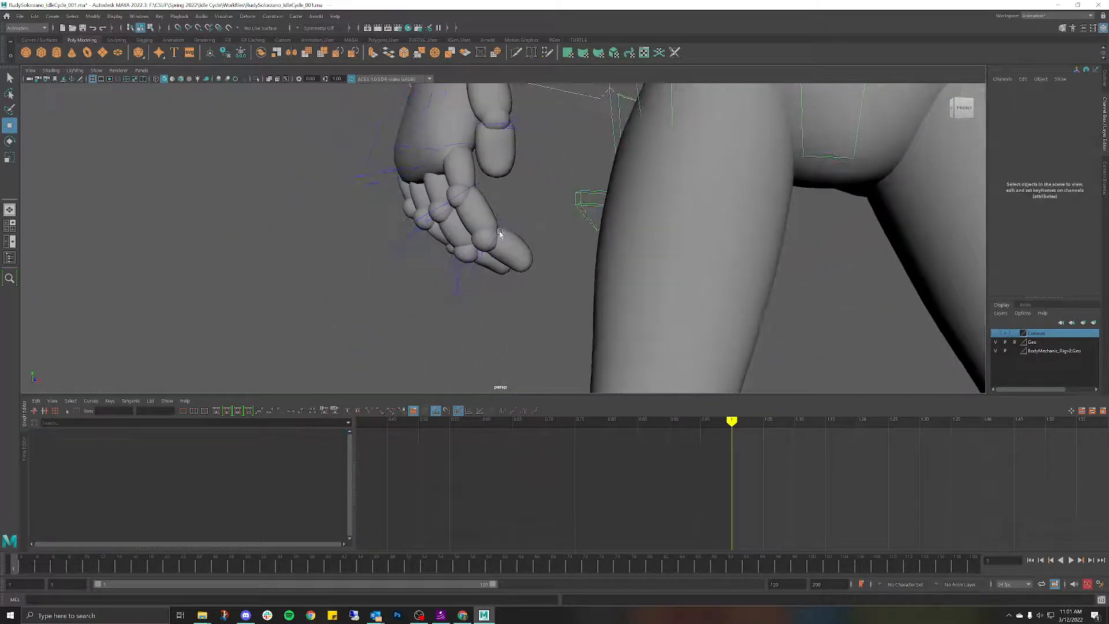
click(498, 233)
right_click(1056, 340)
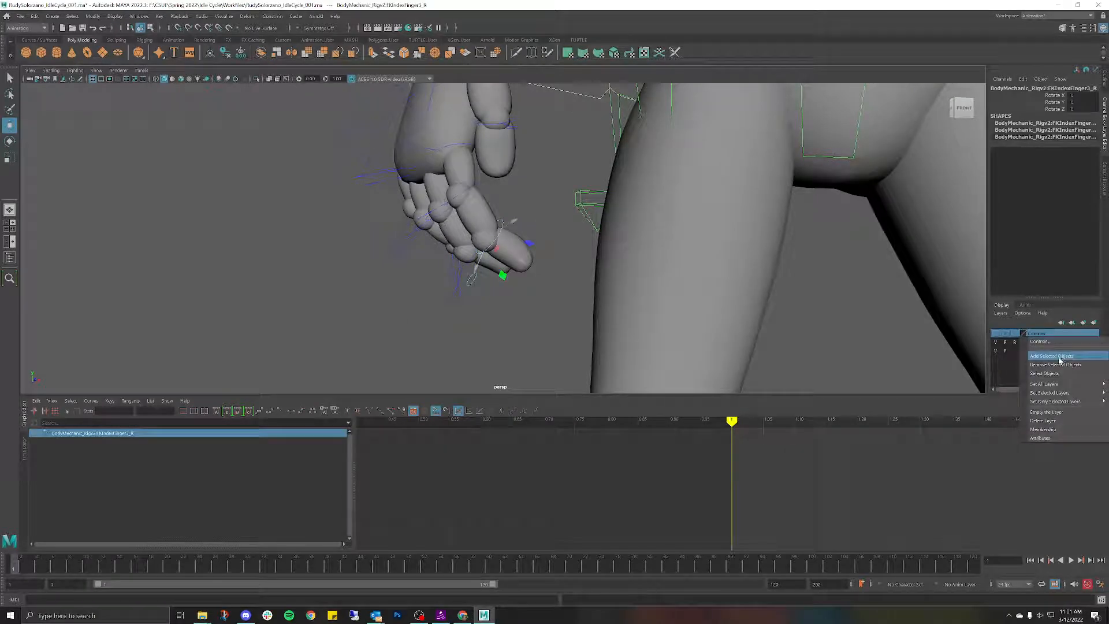
click(1059, 357)
Step: Add the middle and base controls of the right index finger to the Controls layer
click(472, 180)
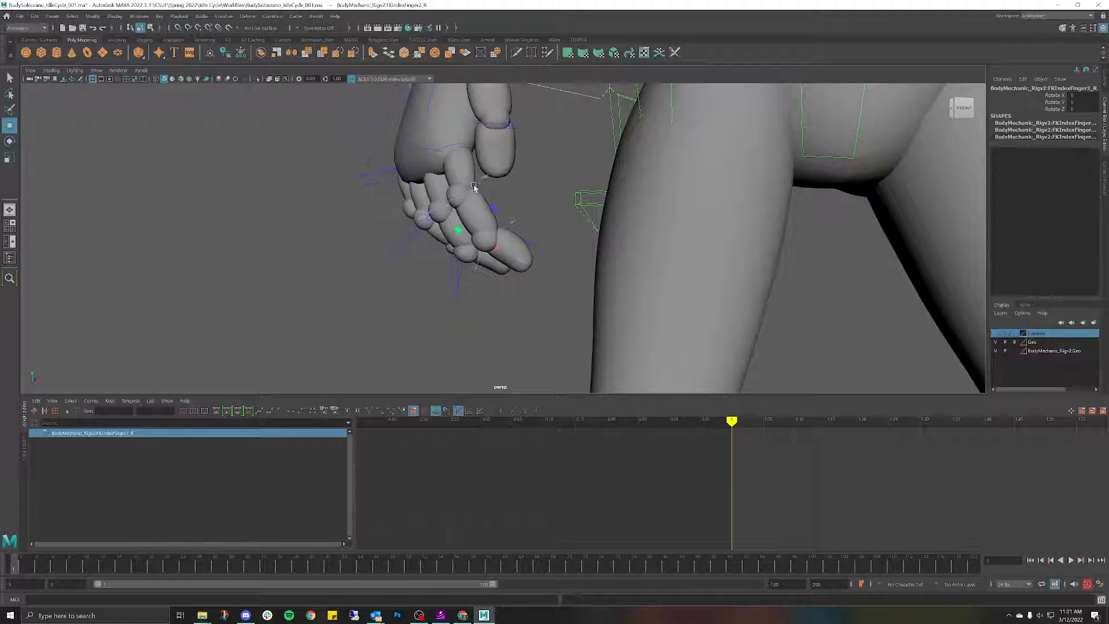
key(g)
click(457, 148)
key(g)
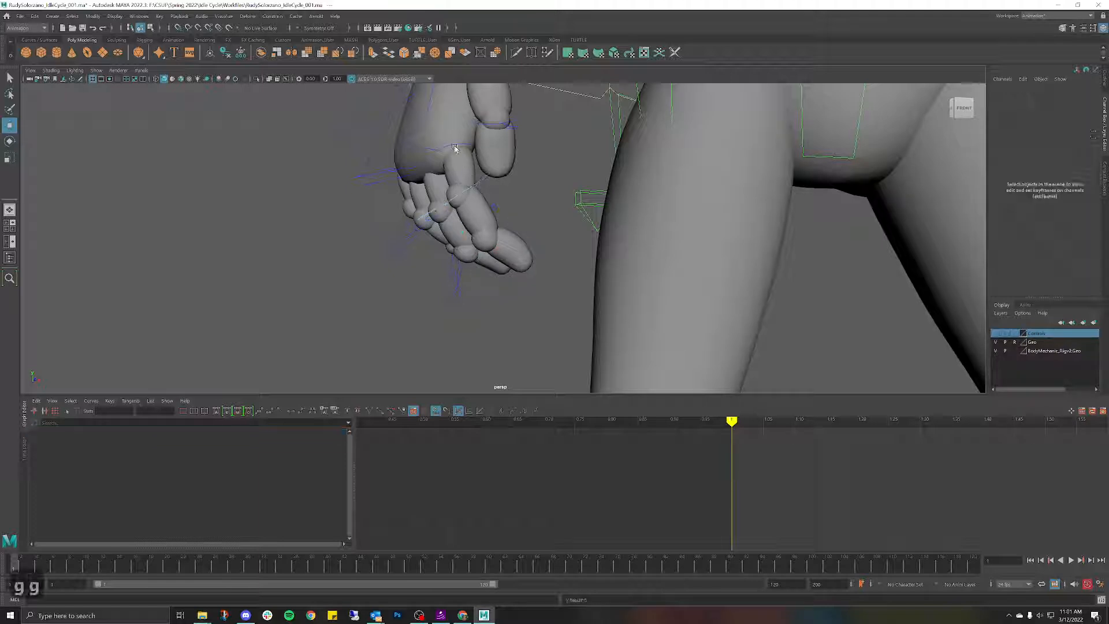
click(453, 146)
key(g)
key(space)
drag(522, 208, 489, 199)
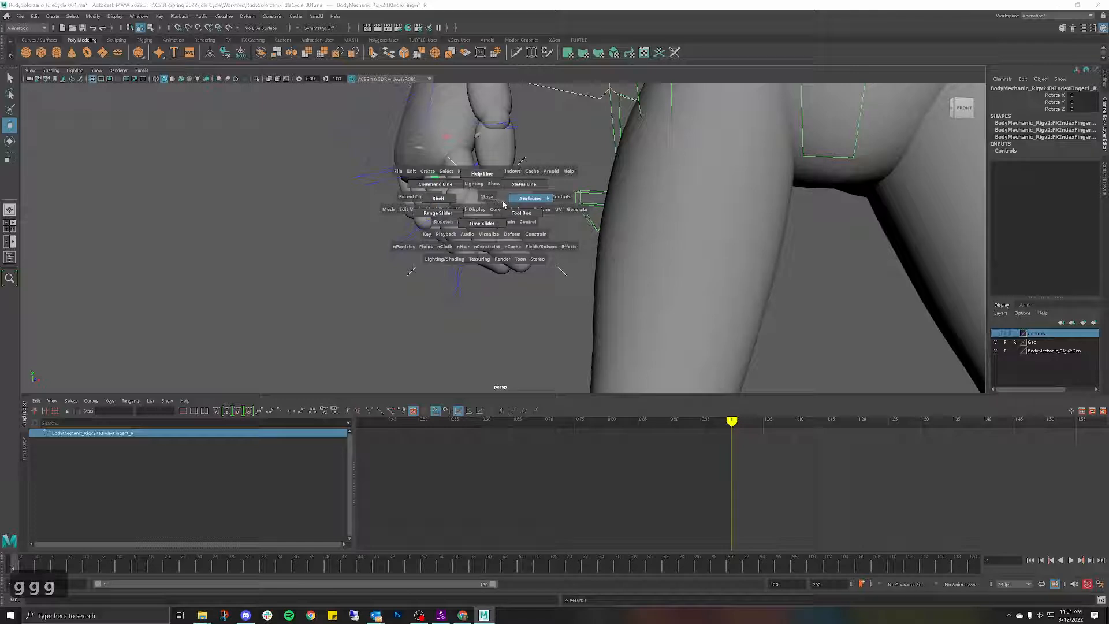
key(alt+Escape)
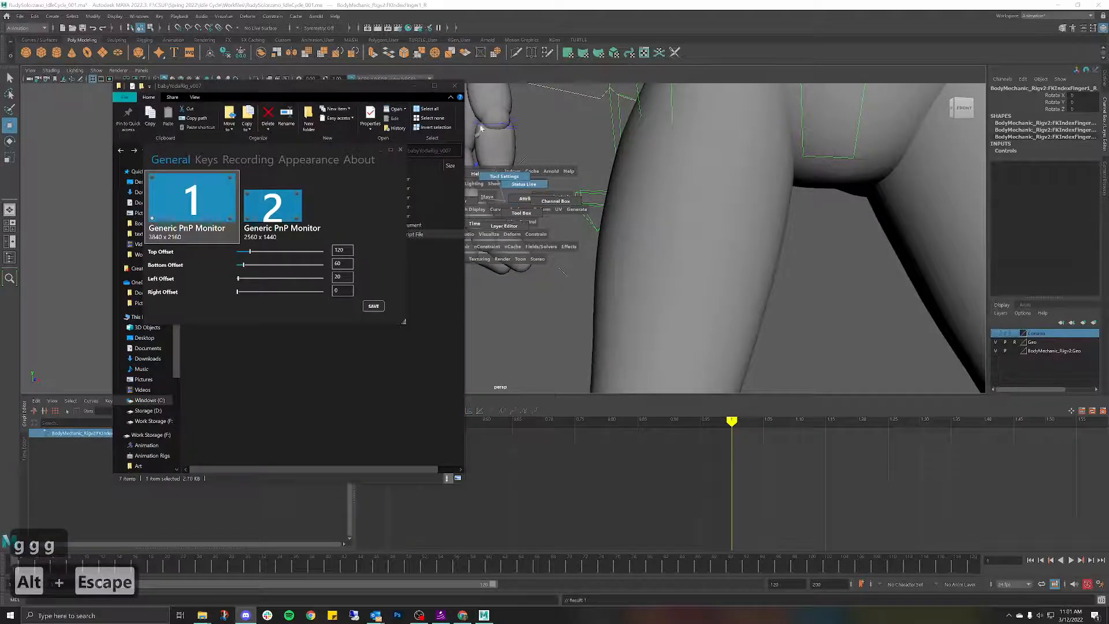
key(Escape)
key(Escape)
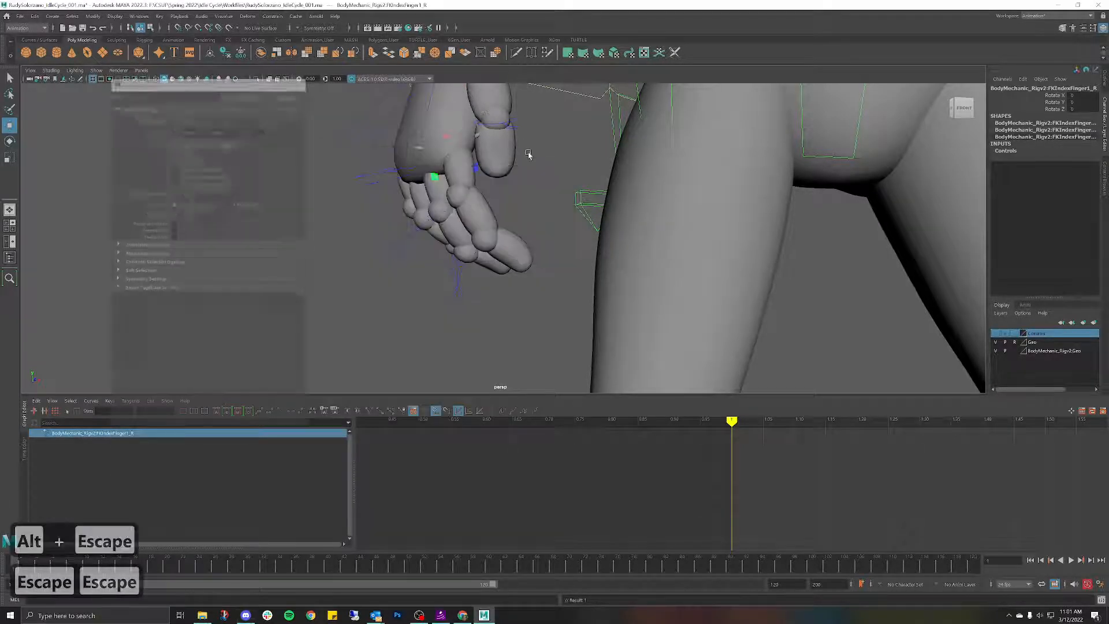
click(299, 81)
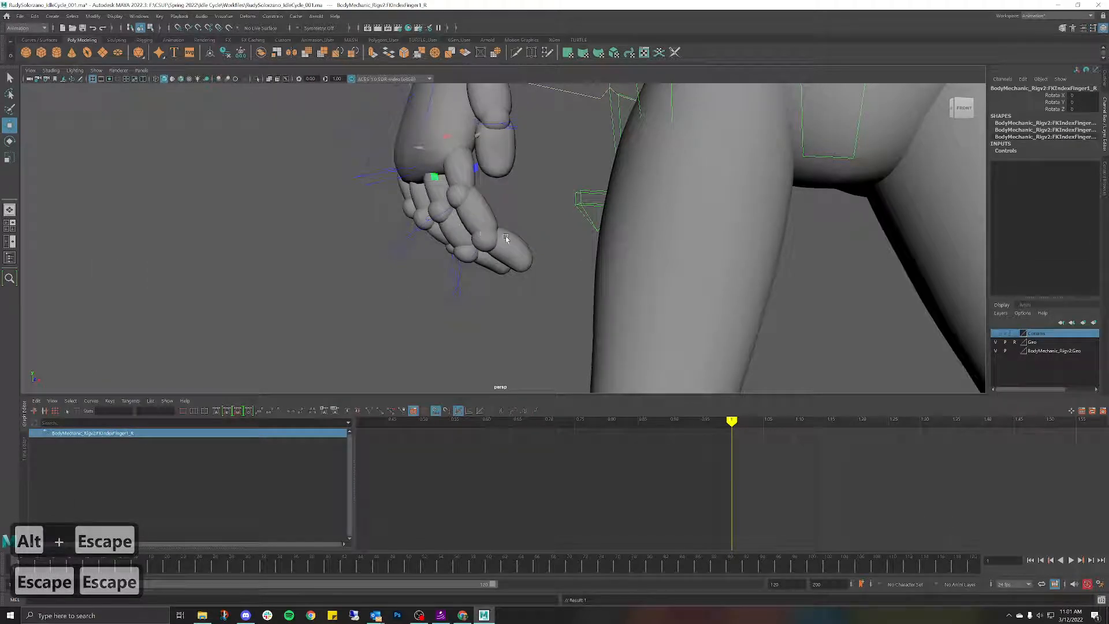
Step: Add the right middle finger's tip, middle and base controls to the Controls display layer
alt+drag(505, 236, 527, 236)
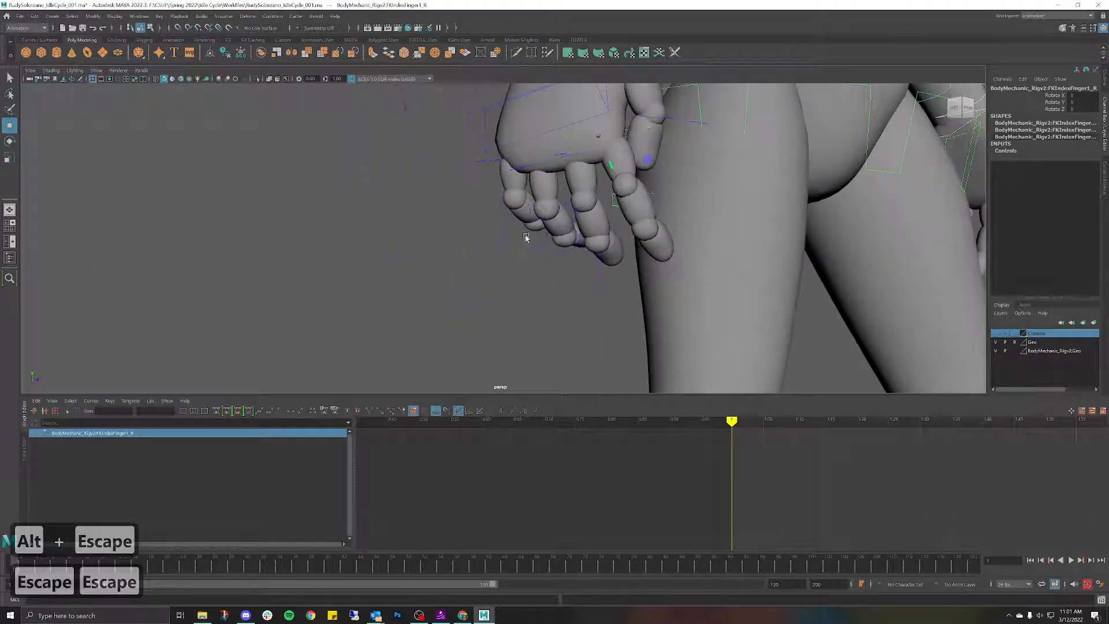
click(614, 228)
key(g)
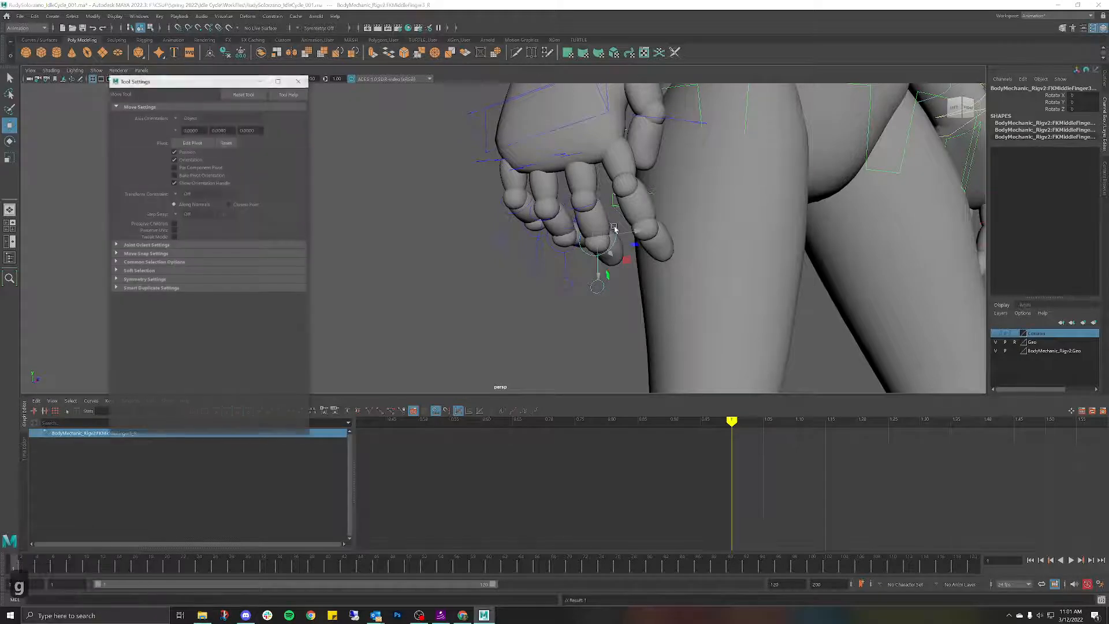
click(305, 82)
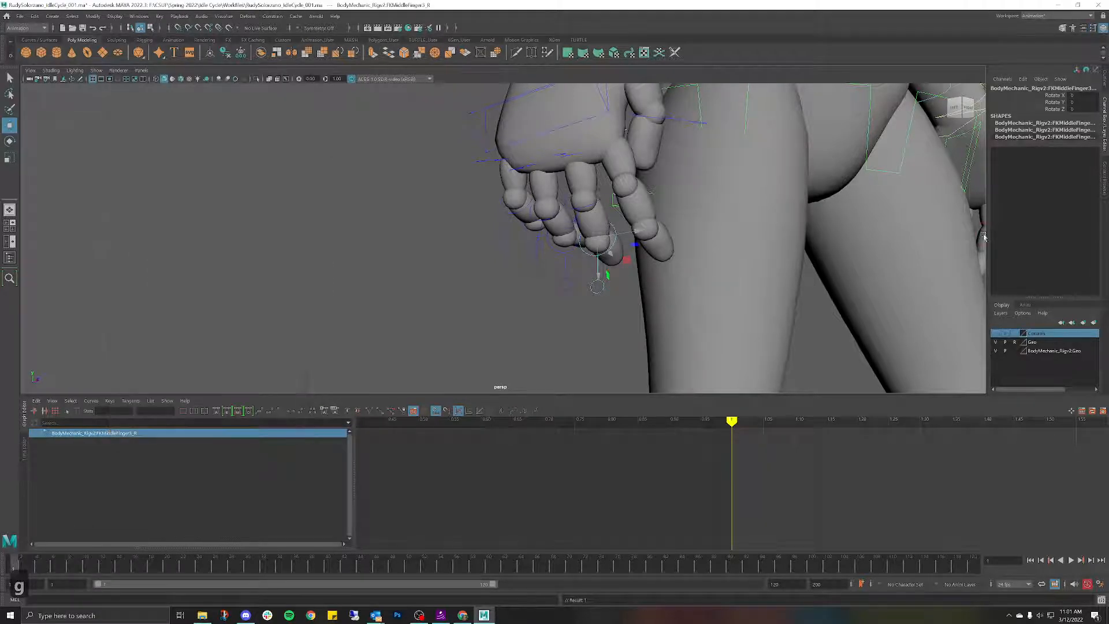
right_click(1037, 332)
click(1057, 350)
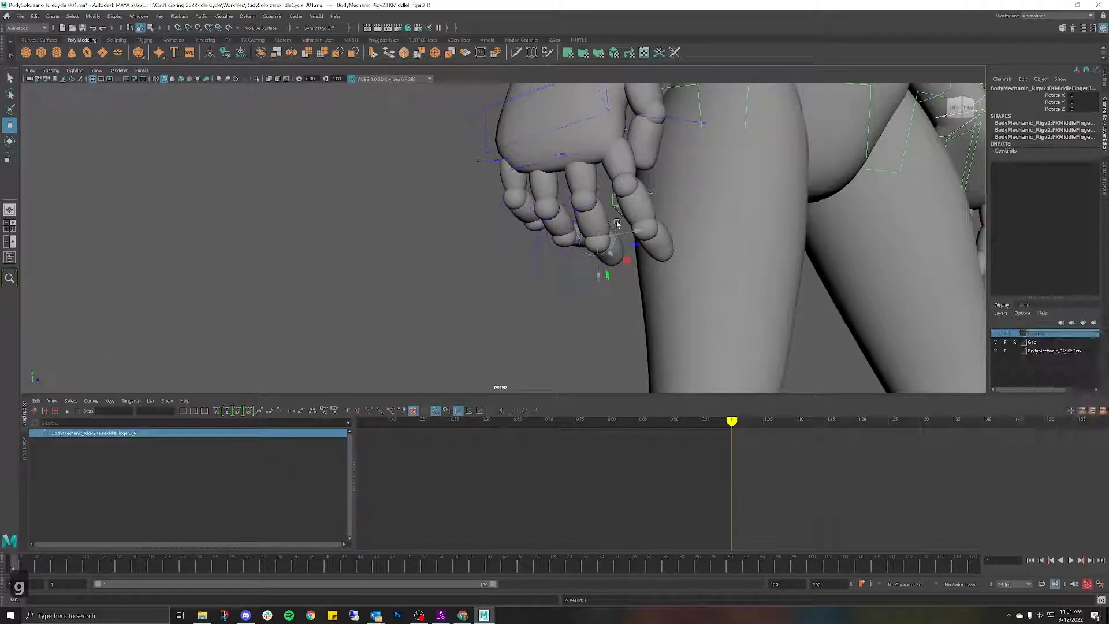
key(g)
key(g)
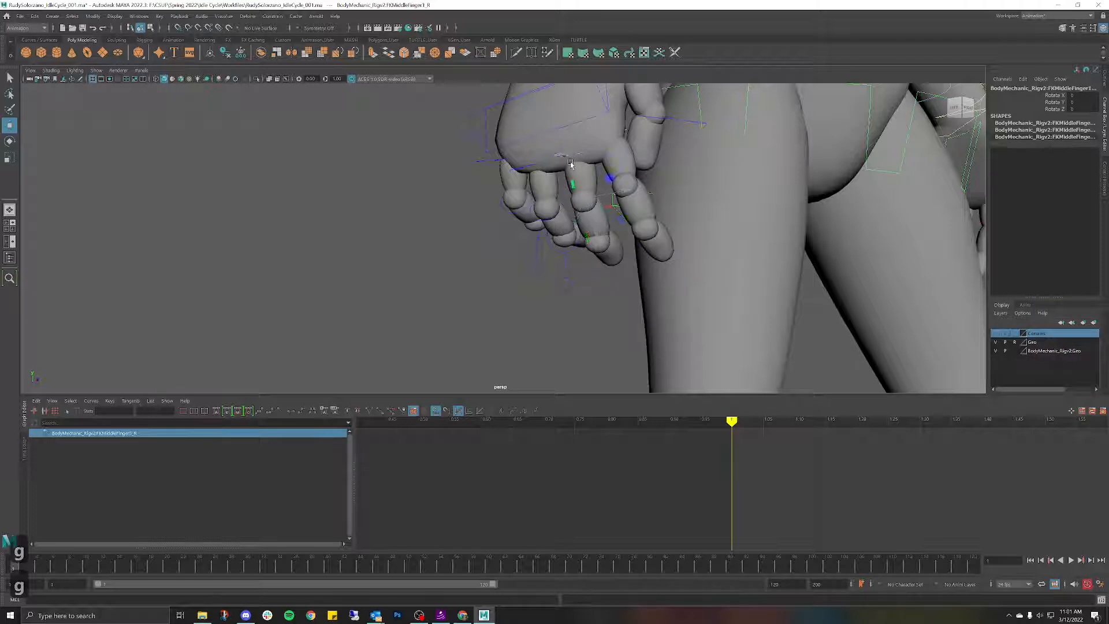
Step: Add the right ring finger's tip, middle and base controls to the Controls display layer
click(576, 246)
key(g)
click(558, 210)
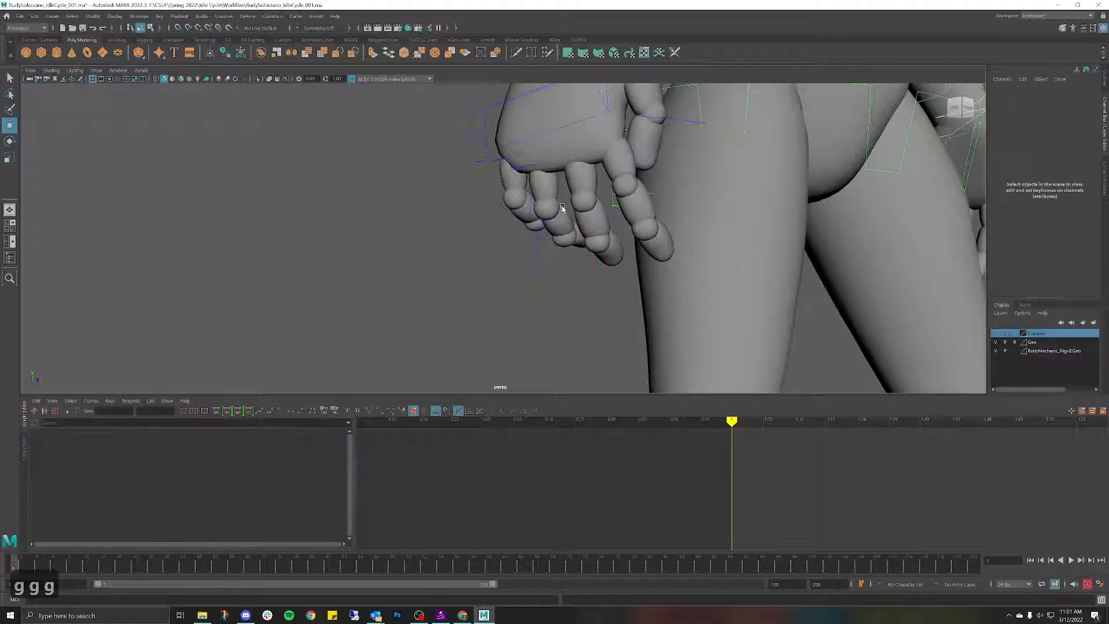
click(562, 202)
key(g)
click(533, 162)
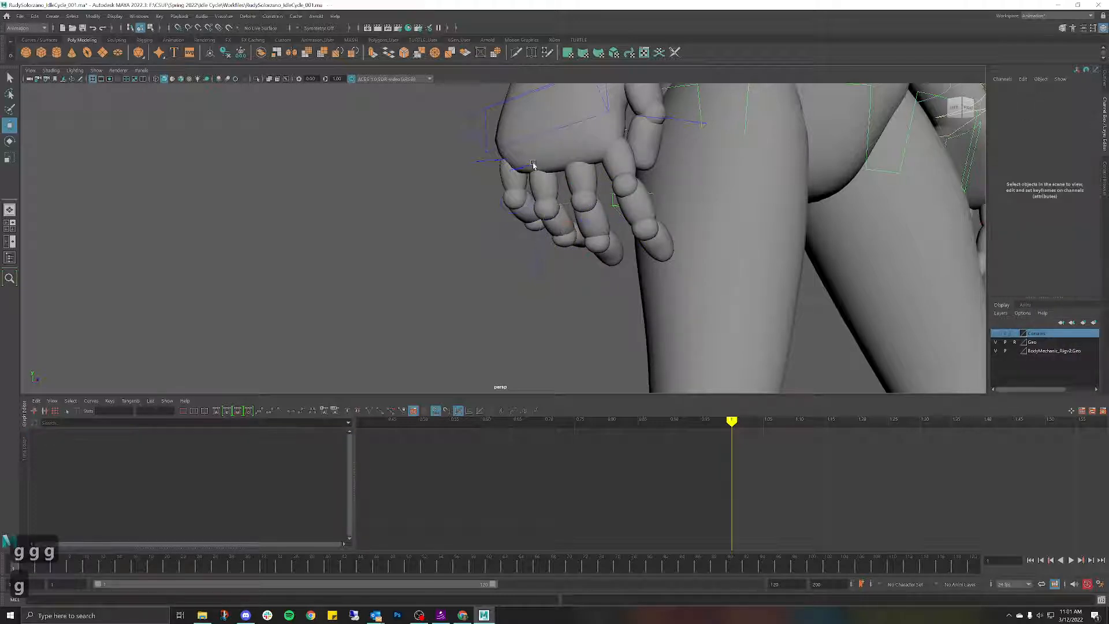
click(533, 166)
key(g)
Step: Add the right pinky's tip, middle and base controls to the Controls display layer
click(546, 234)
key(g)
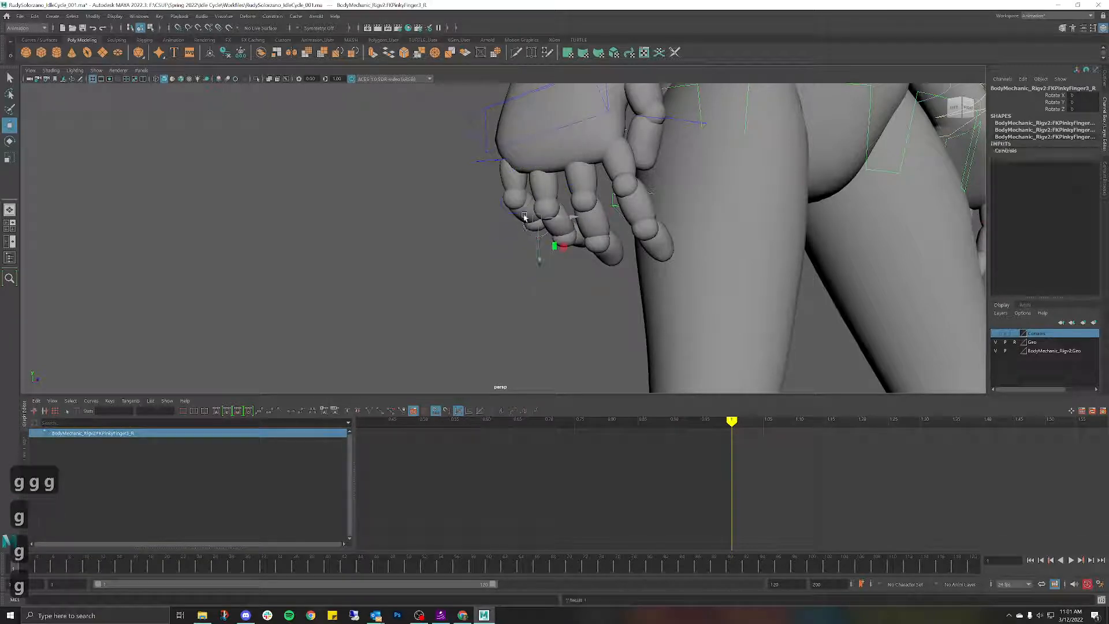
click(522, 215)
key(g)
click(490, 162)
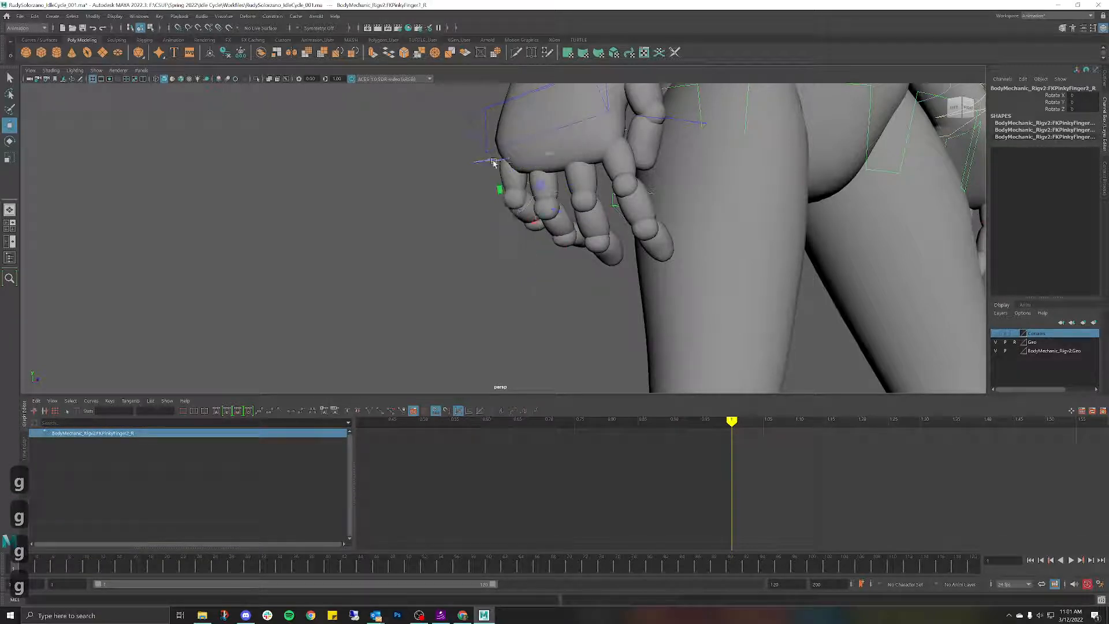
key(g)
Step: Add the right thumb's controls, down to the base FKThumbFinger1_R, to the Controls display layer
alt+middle_drag(719, 182, 651, 277)
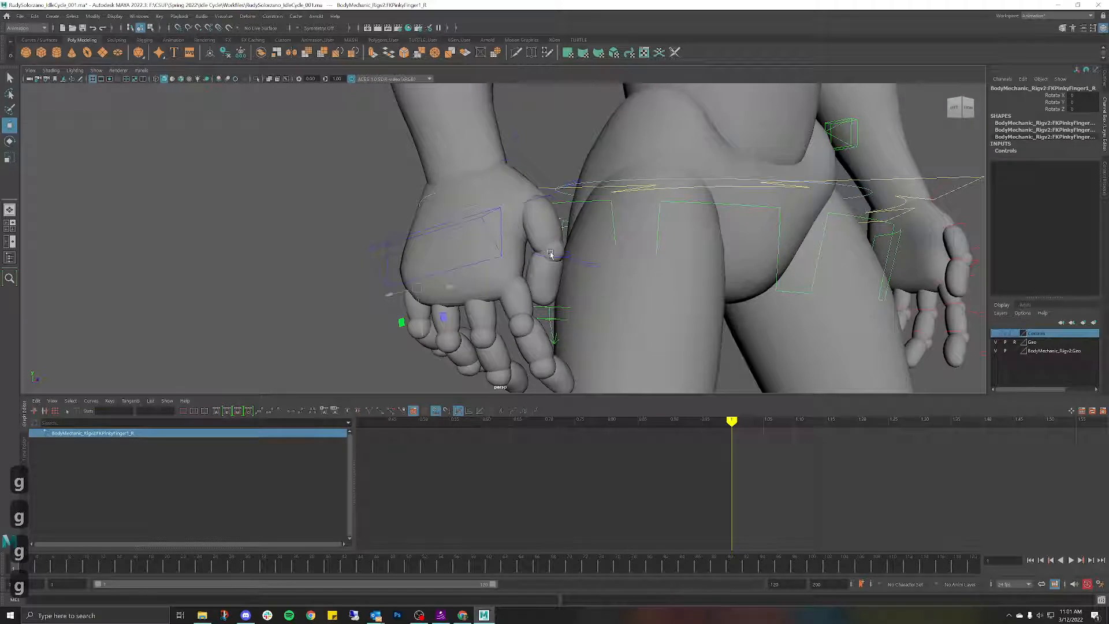
click(543, 256)
key(g)
click(509, 153)
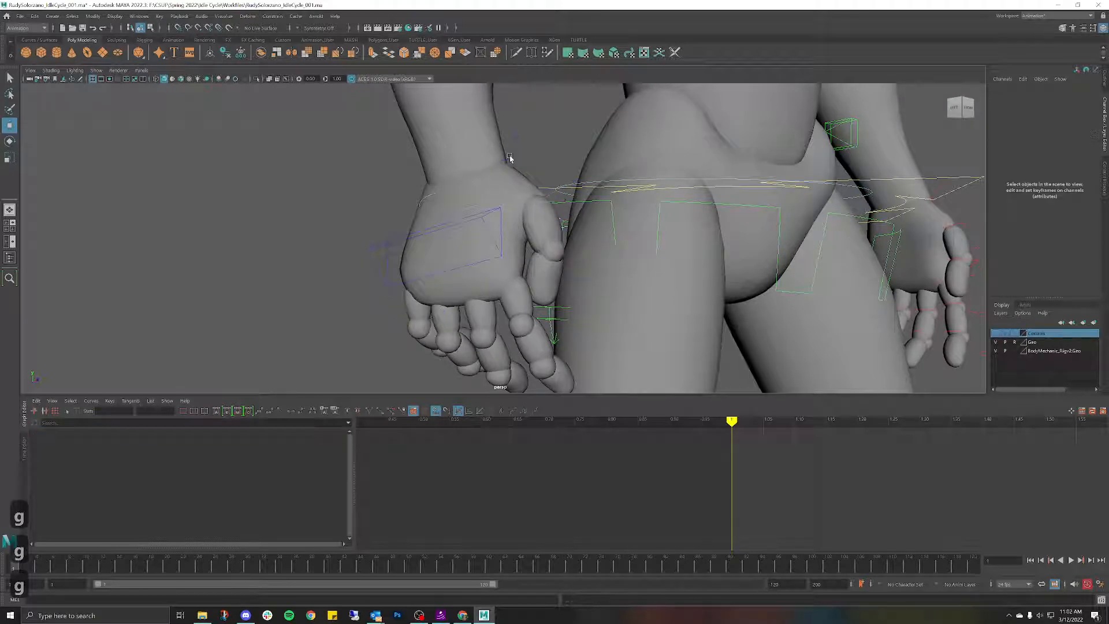
click(508, 153)
key(g)
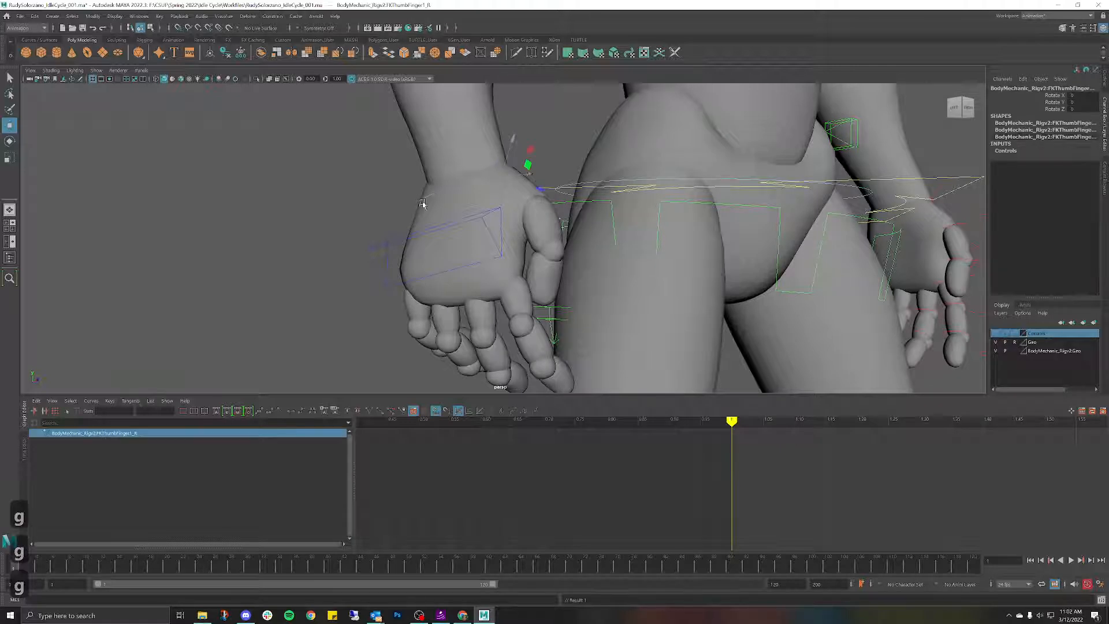
Step: Add the right hand's cup control and the overall Fingers_R control to the Controls display layer
click(422, 203)
click(444, 221)
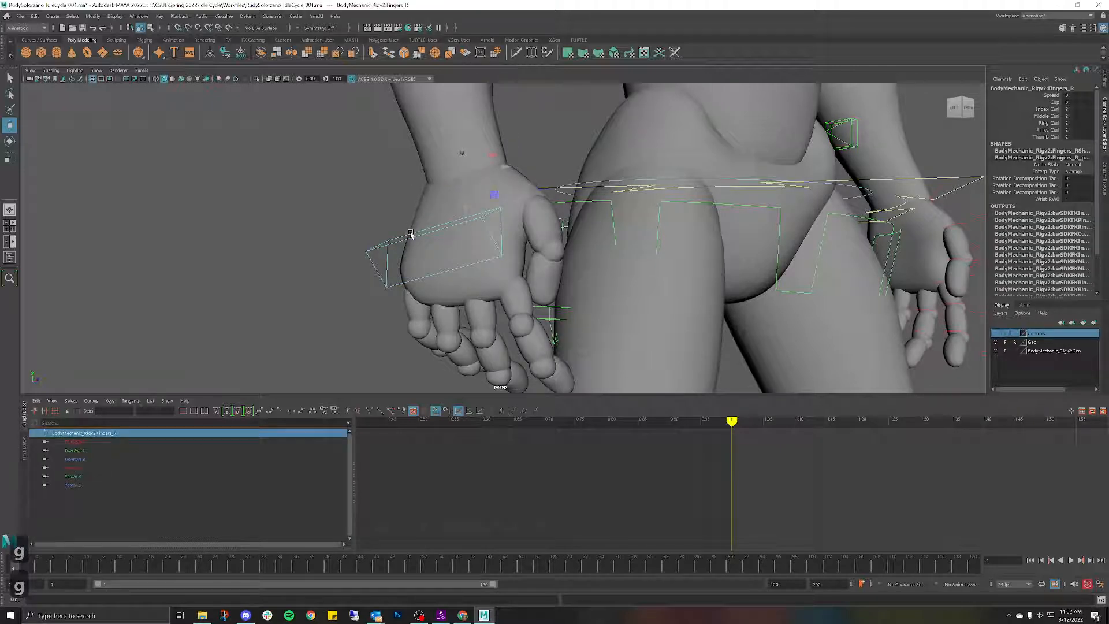
key(g)
Step: Add the left index finger's tip, middle and base controls to the Controls display layer
scroll(522, 201, down, 2)
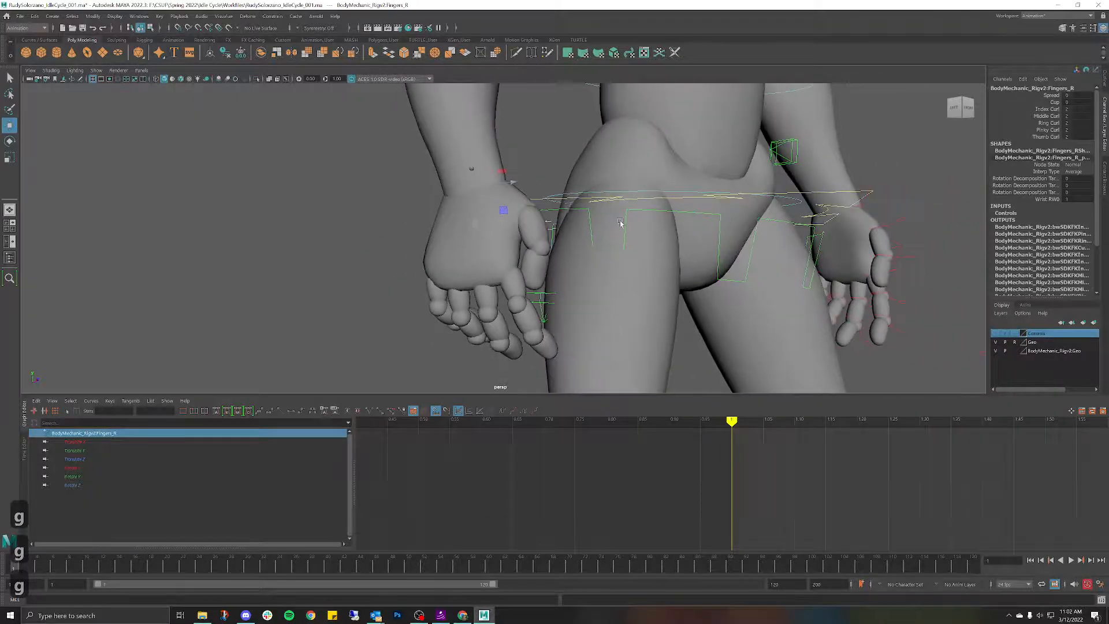
alt+drag(620, 223, 752, 196)
click(739, 213)
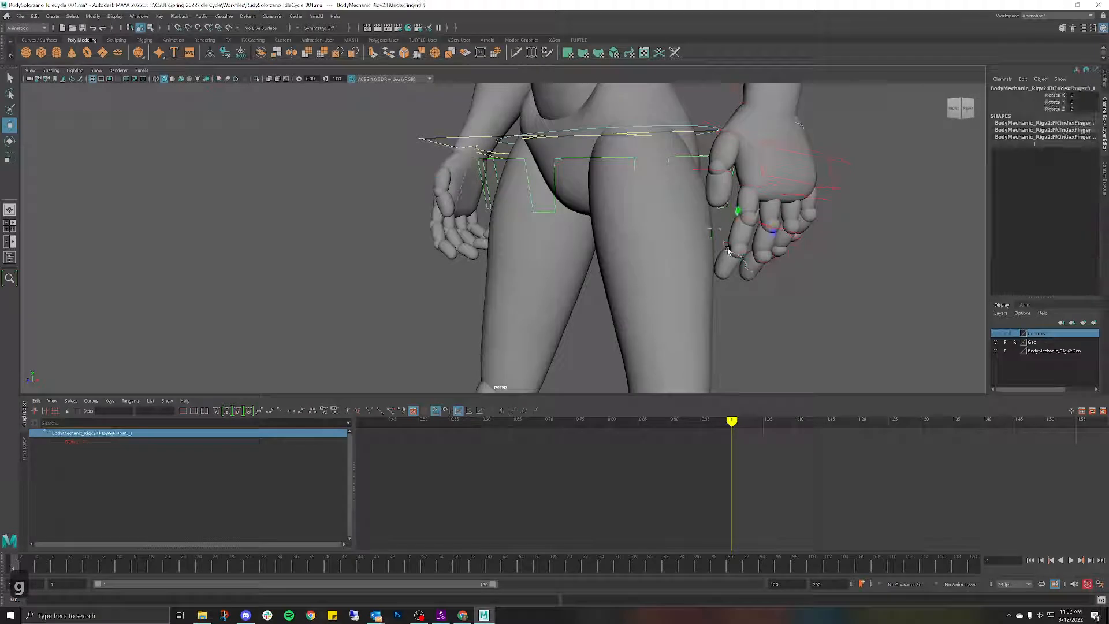
click(741, 215)
key(g)
click(752, 181)
click(749, 187)
key(g)
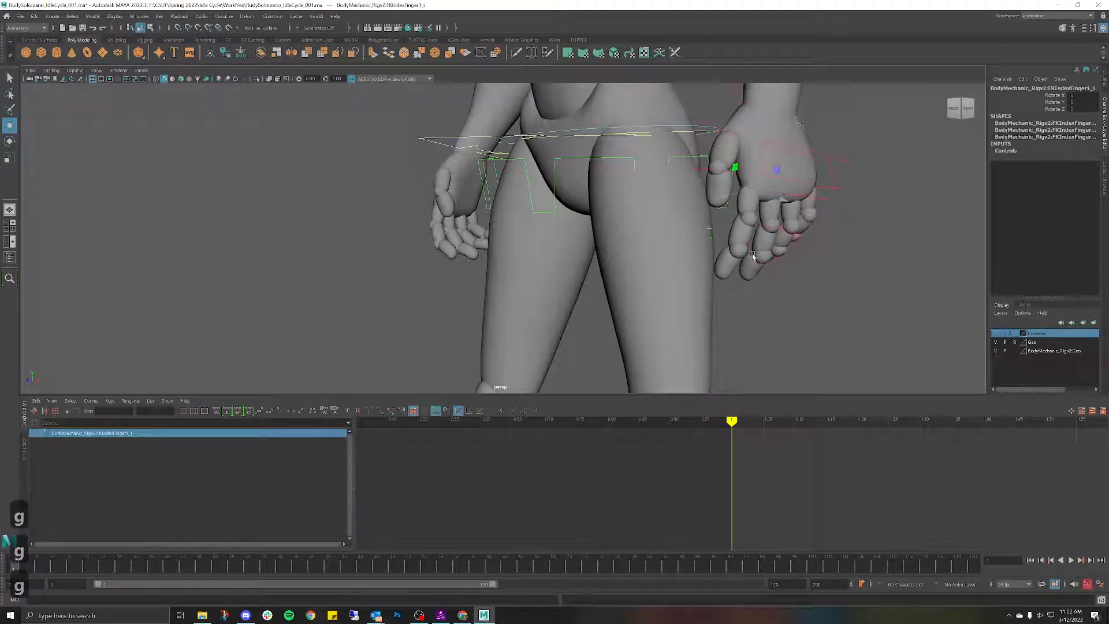
key(g)
Step: Add the left middle finger's controls, down to the base FKMiddleFinger1_L, to the Controls display layer
click(758, 222)
click(763, 227)
key(g)
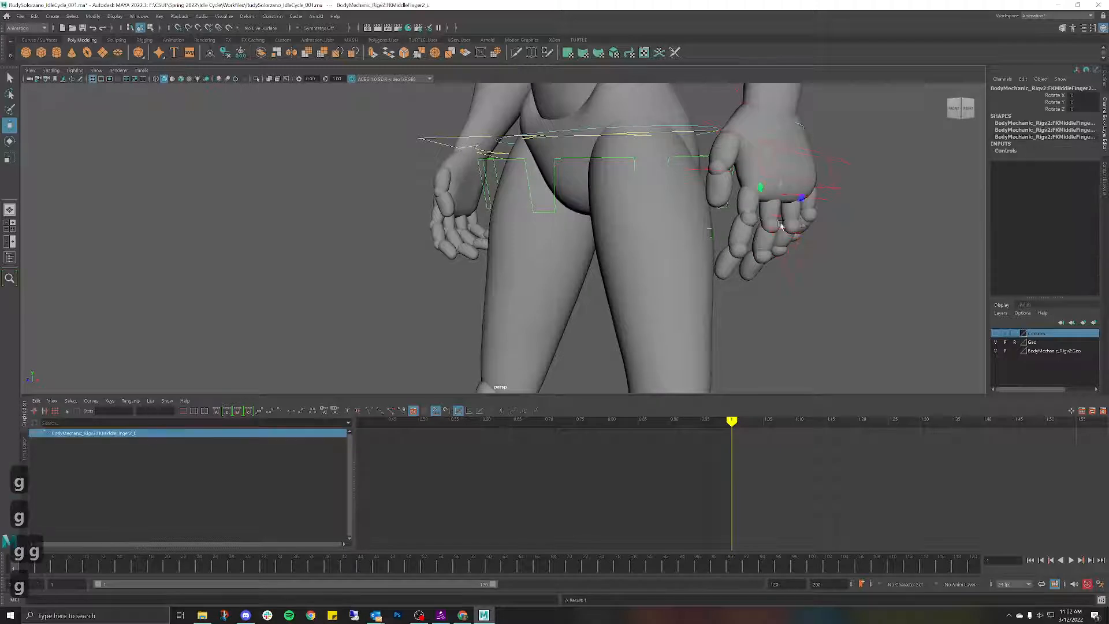
alt+drag(904, 218, 817, 209)
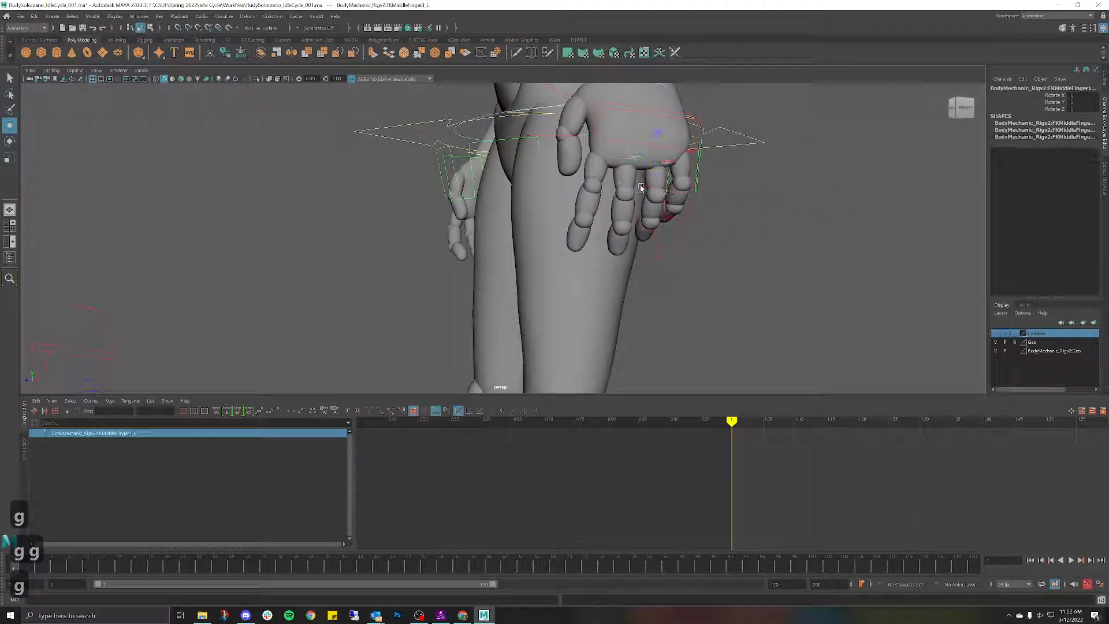
key(g)
Step: Add the left ring finger's controls, down to the base FKRingFinger1_L, to the Controls display layer
click(649, 229)
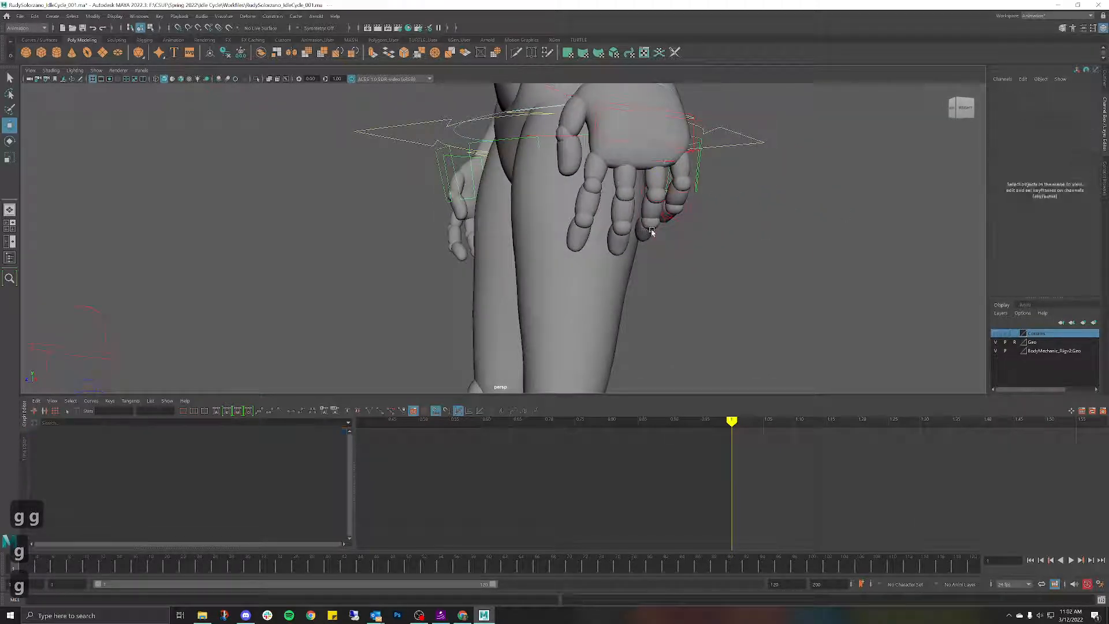
click(652, 231)
key(g)
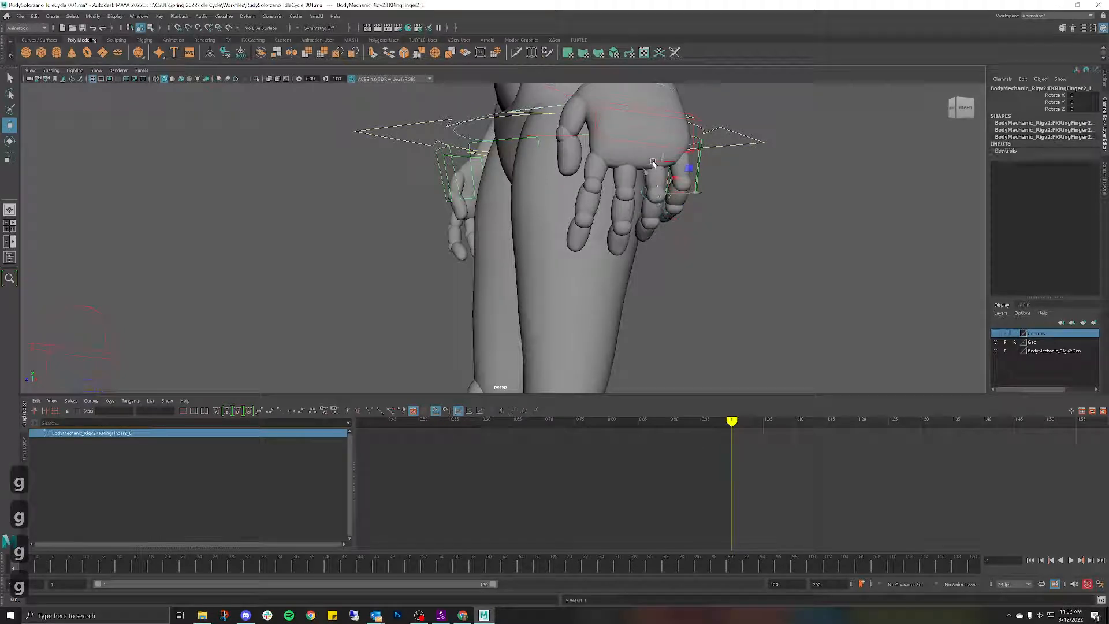
click(655, 163)
key(g)
Step: Add the left pinky's tip, middle and base controls to the Controls display layer
alt+drag(748, 223, 734, 219)
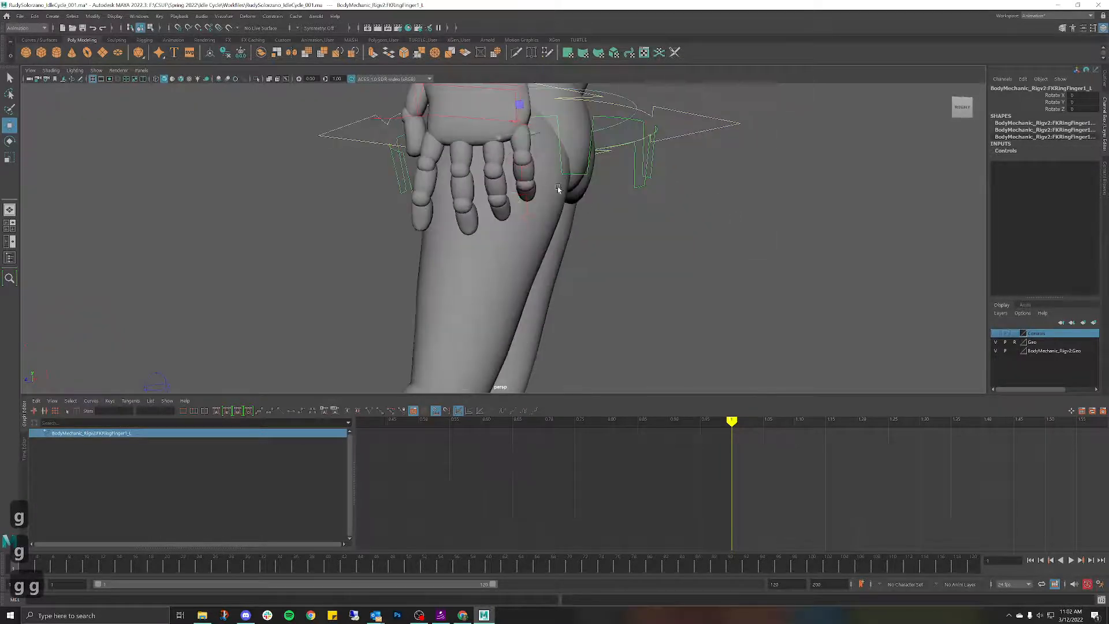
click(541, 186)
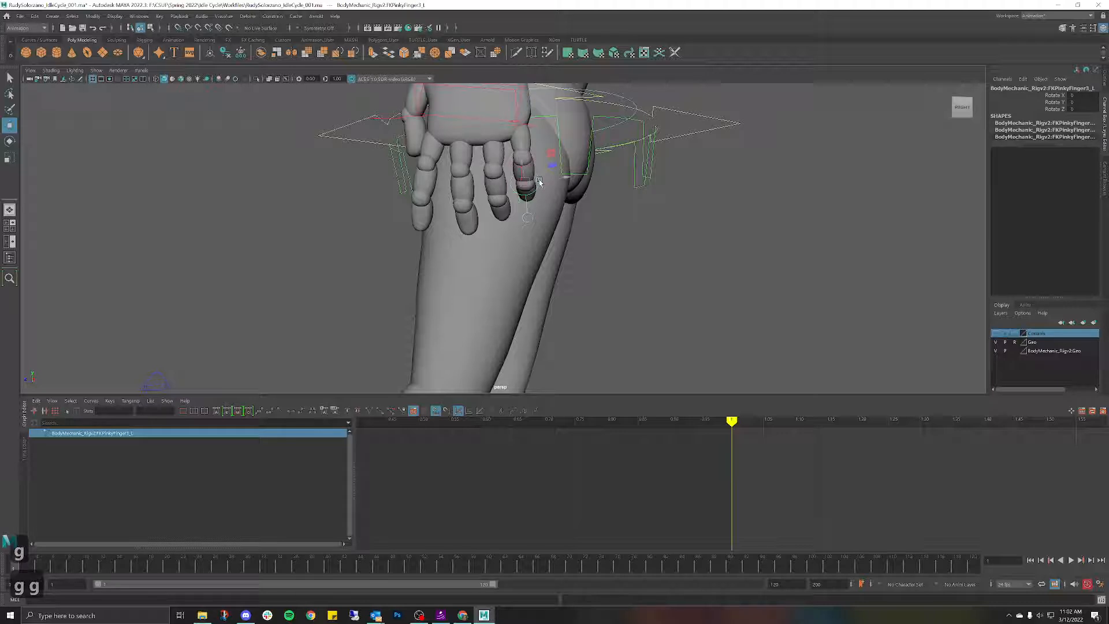
key(g)
click(534, 161)
key(g)
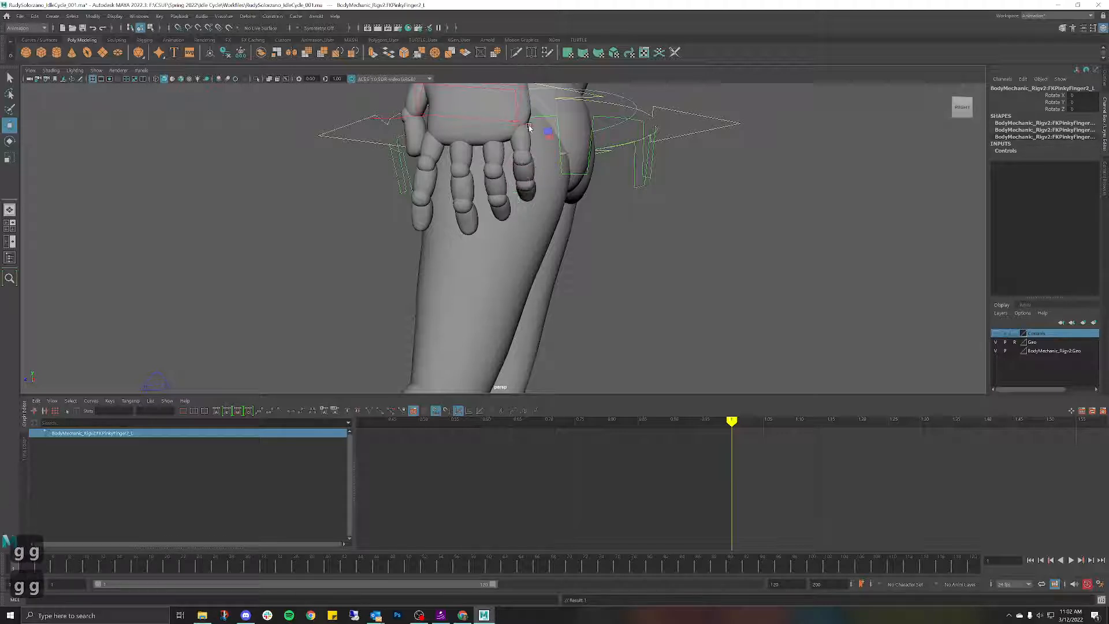
click(527, 123)
click(528, 124)
key(g)
Step: Add the left thumb's controls, down to the base FKThumbFinger1_L, to the Controls display layer
alt+middle_drag(564, 148, 592, 249)
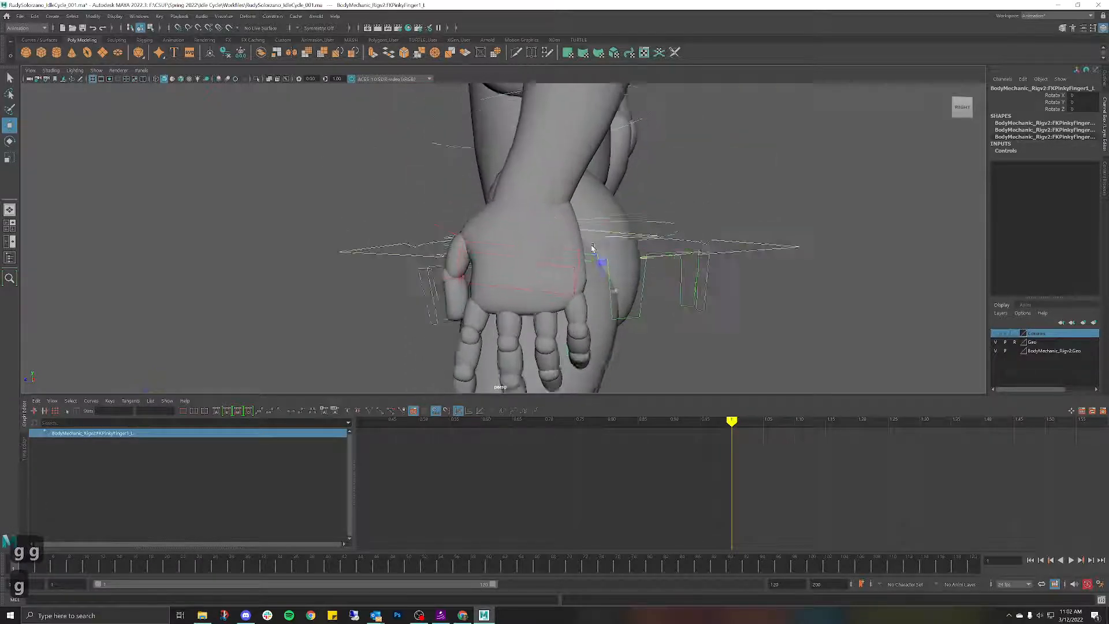
alt+drag(592, 249, 640, 253)
click(682, 298)
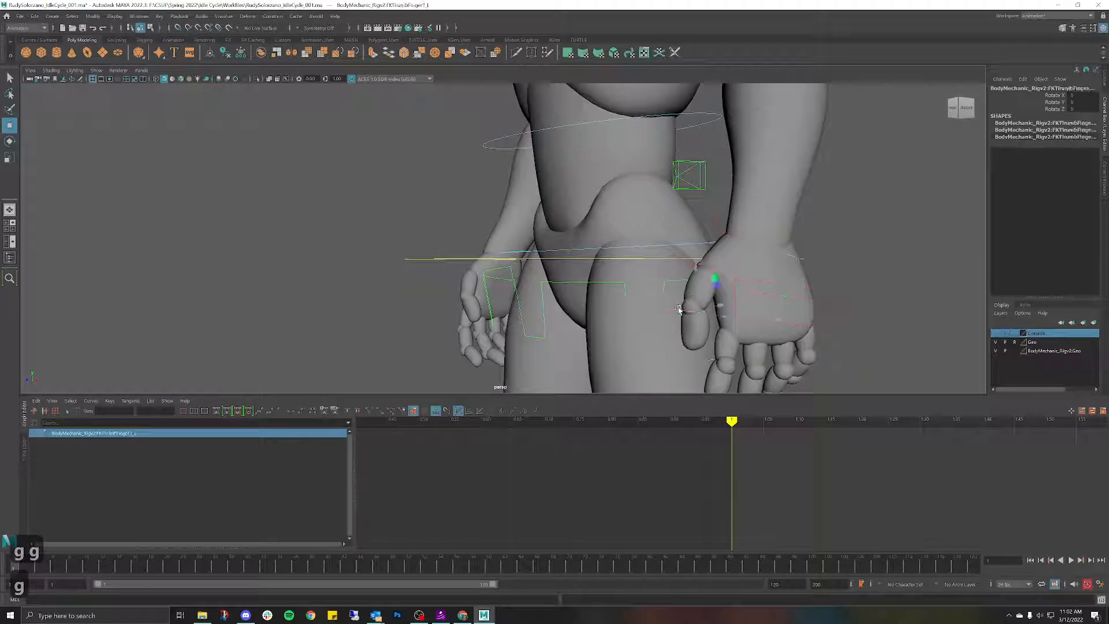
key(g)
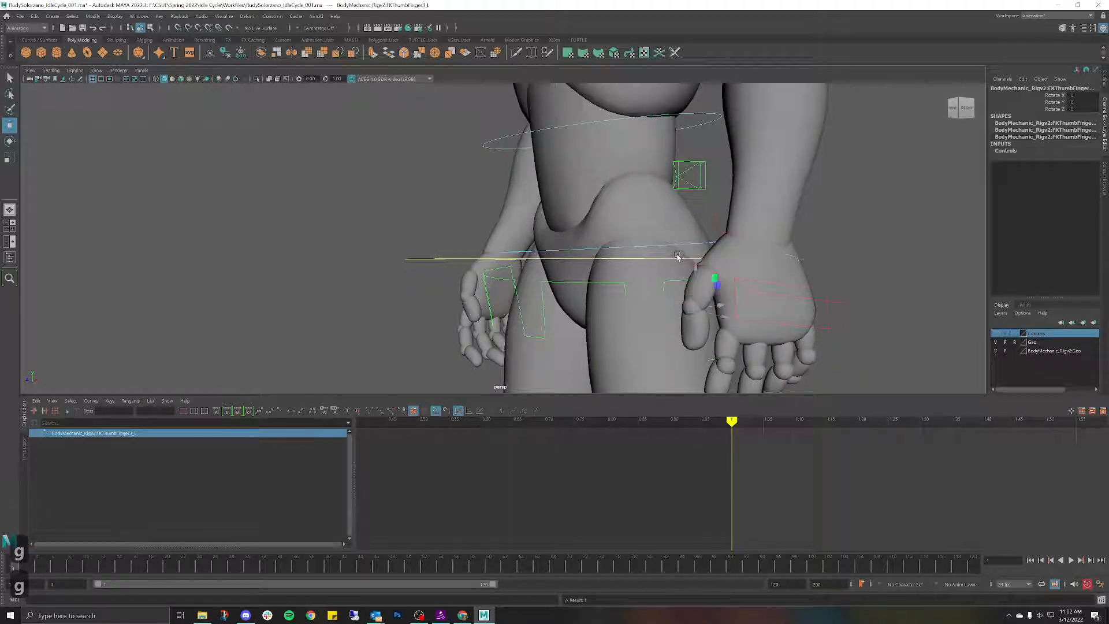
click(715, 216)
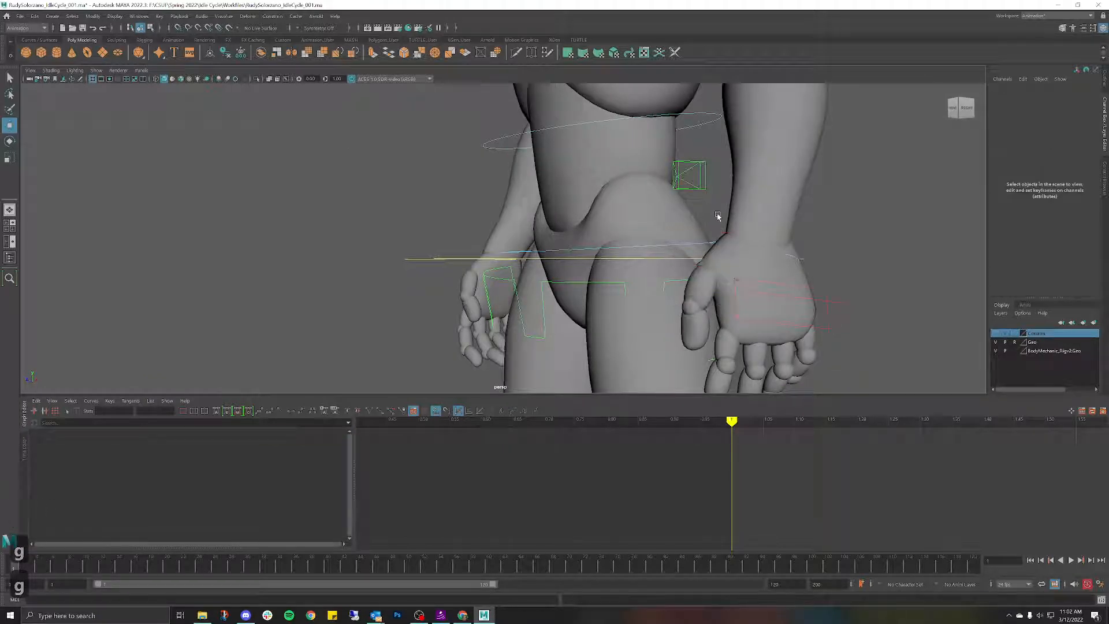
click(717, 216)
key(g)
Step: Add the left hand's overall Fingers_L control to the Controls display layer
alt+middle_drag(740, 222, 673, 188)
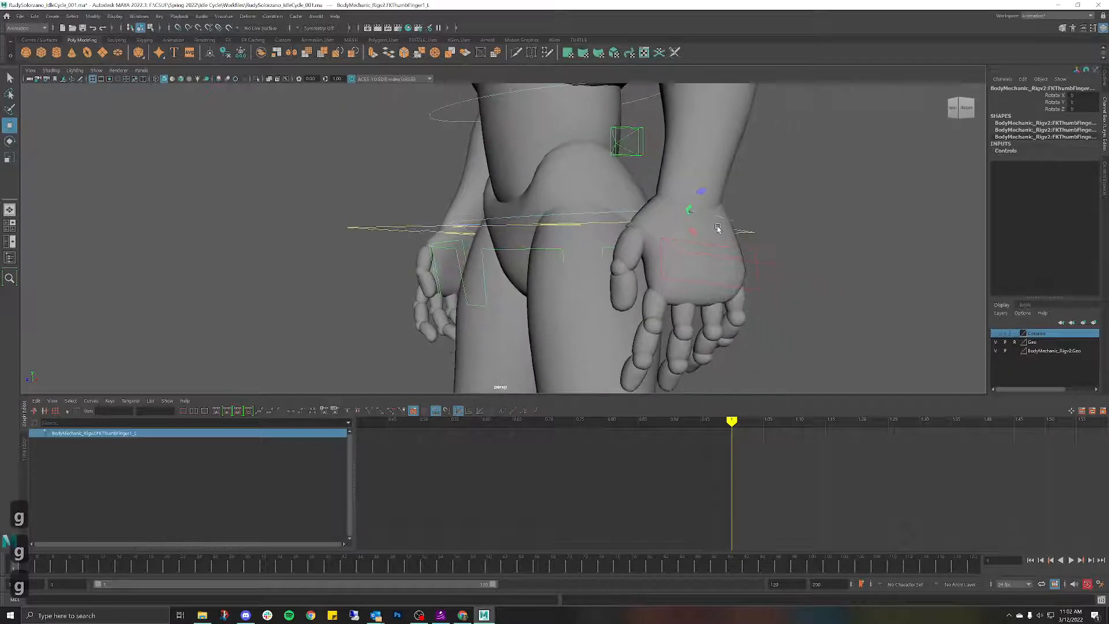
click(713, 254)
key(g)
scroll(713, 243, down, 6)
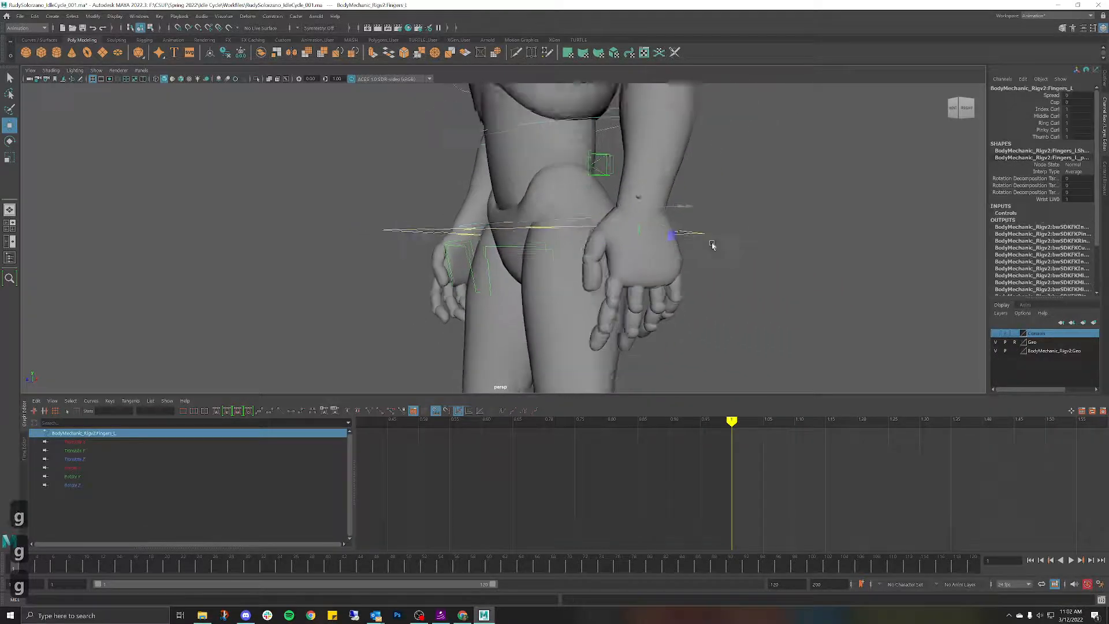
alt+drag(646, 238, 608, 127)
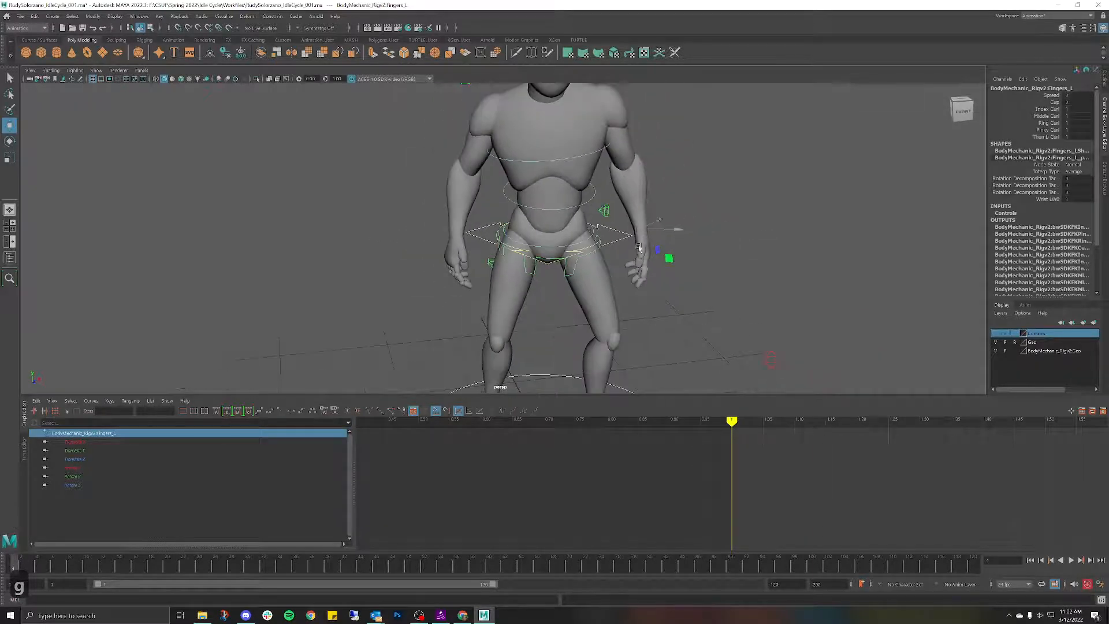
right_click(1046, 335)
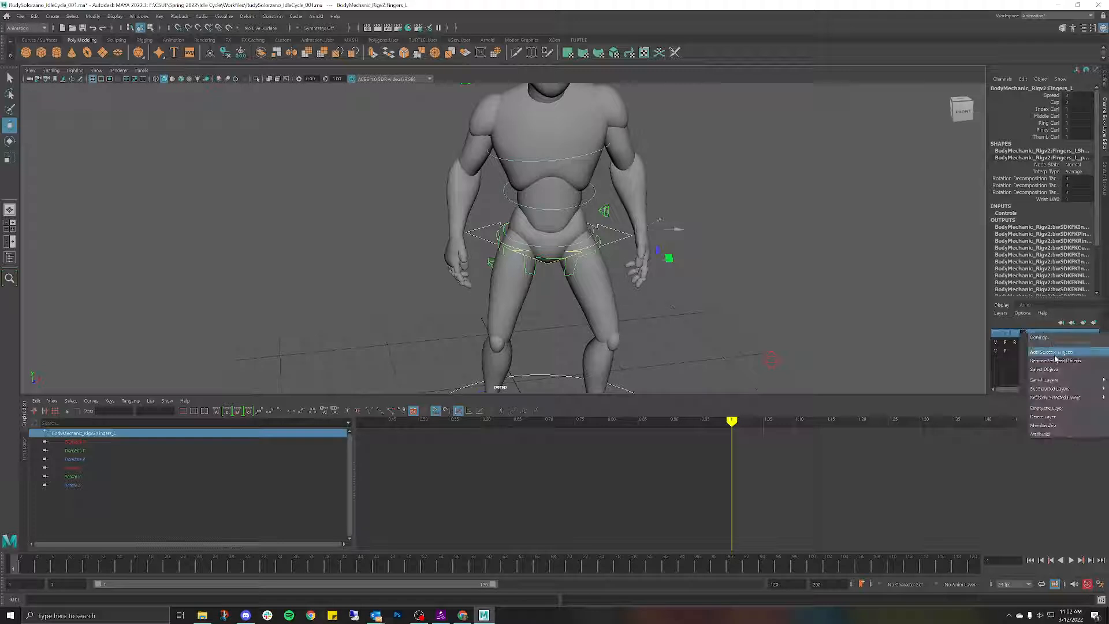
Step: Add the chest control FKChest_M and the spine control below it to the Controls display layer
click(549, 249)
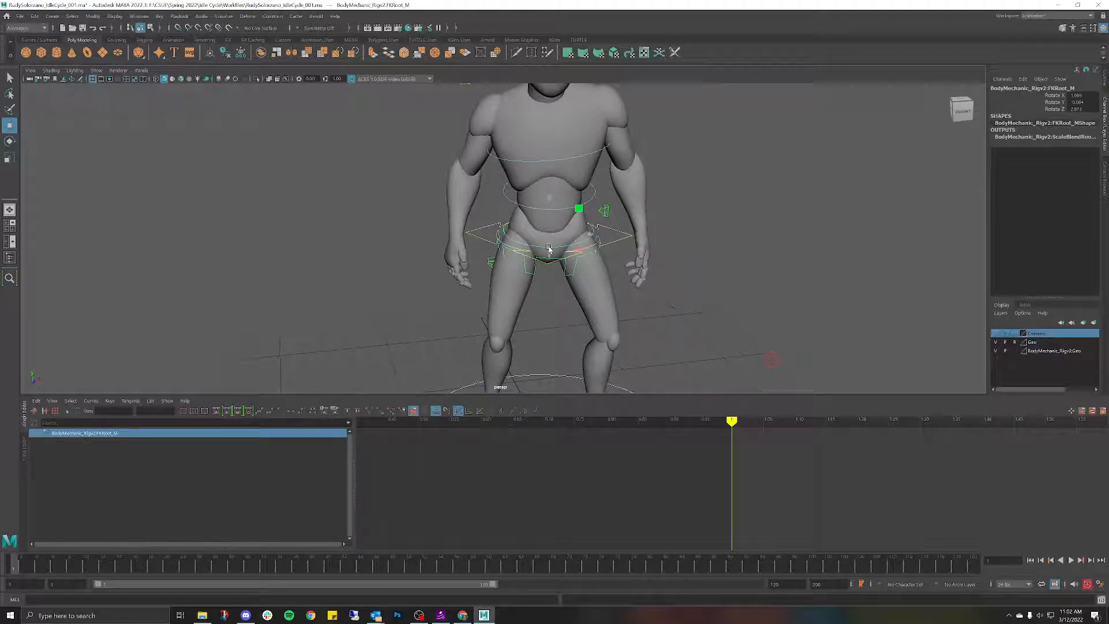
click(574, 159)
key(g)
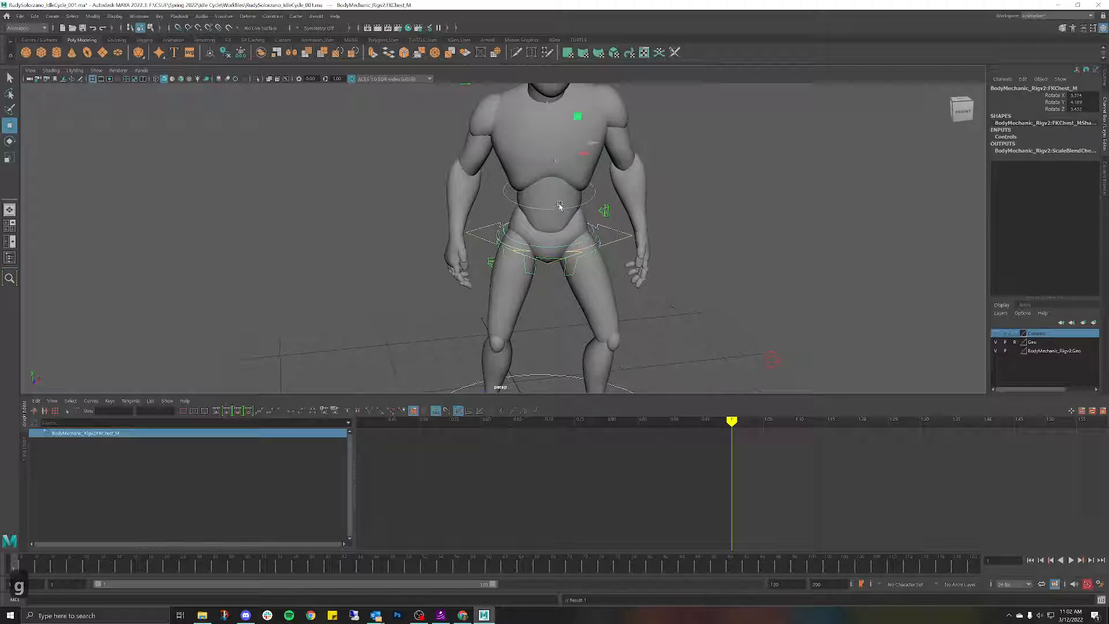
click(554, 236)
key(g)
click(552, 249)
key(g)
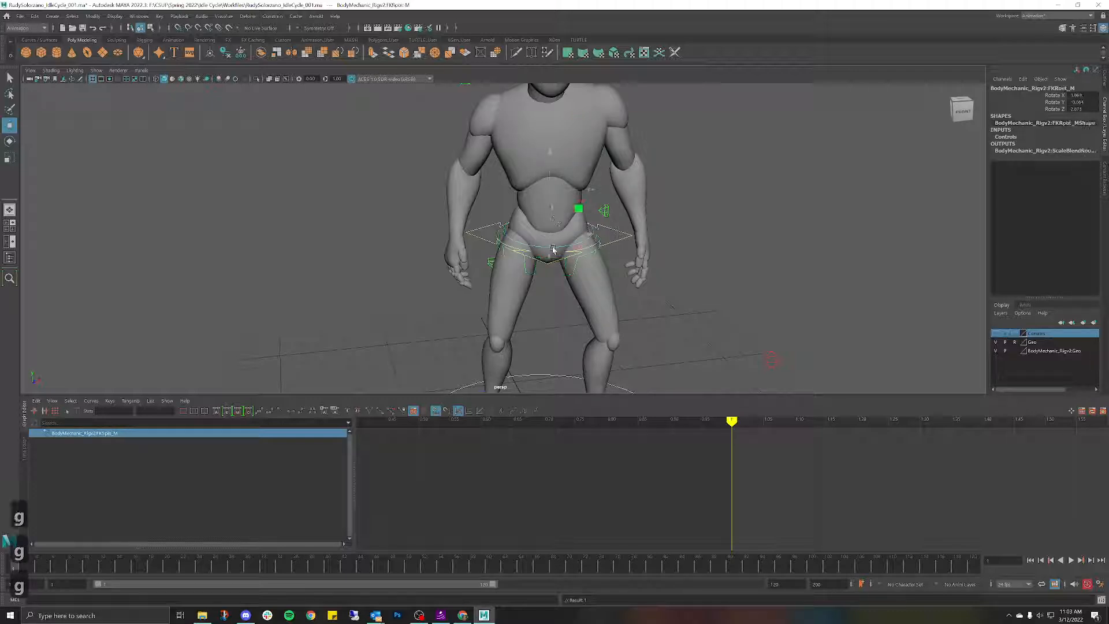
alt+drag(629, 256, 623, 250)
key(ctrl+z)
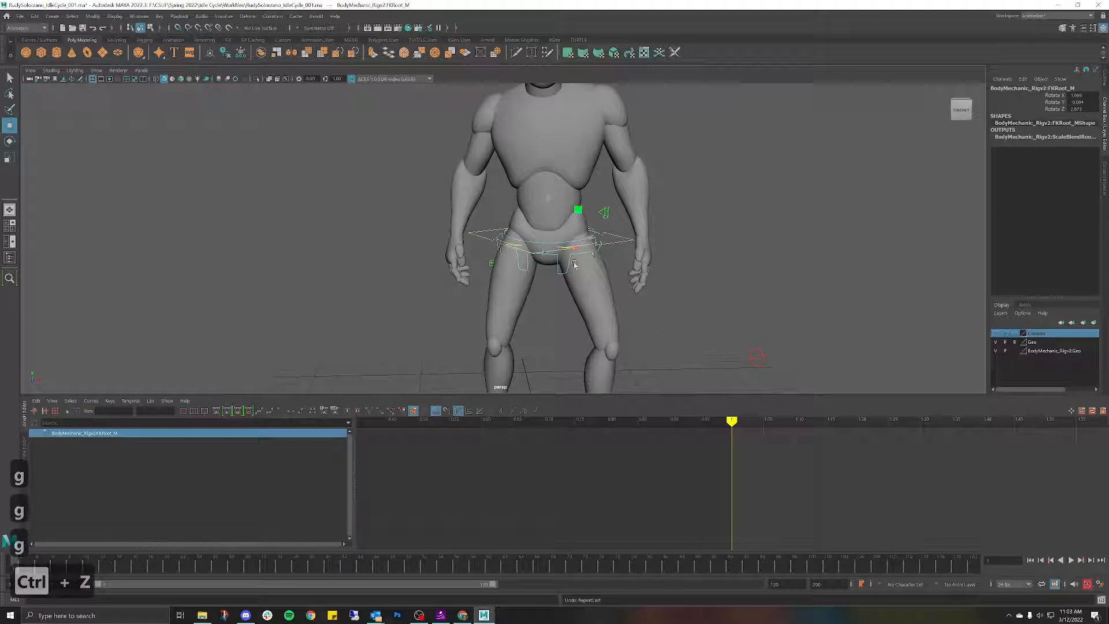
Step: Add the pelvis controls HipSwinger_M, FKRoot_M and RootX_M to the Controls display layer
click(571, 259)
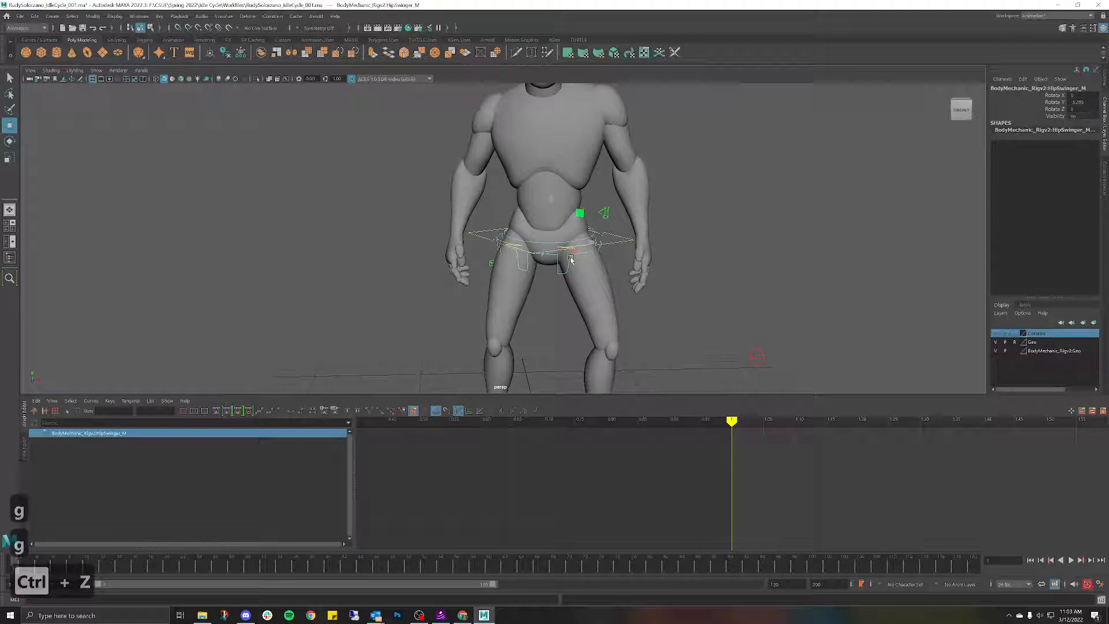
key(g)
click(593, 234)
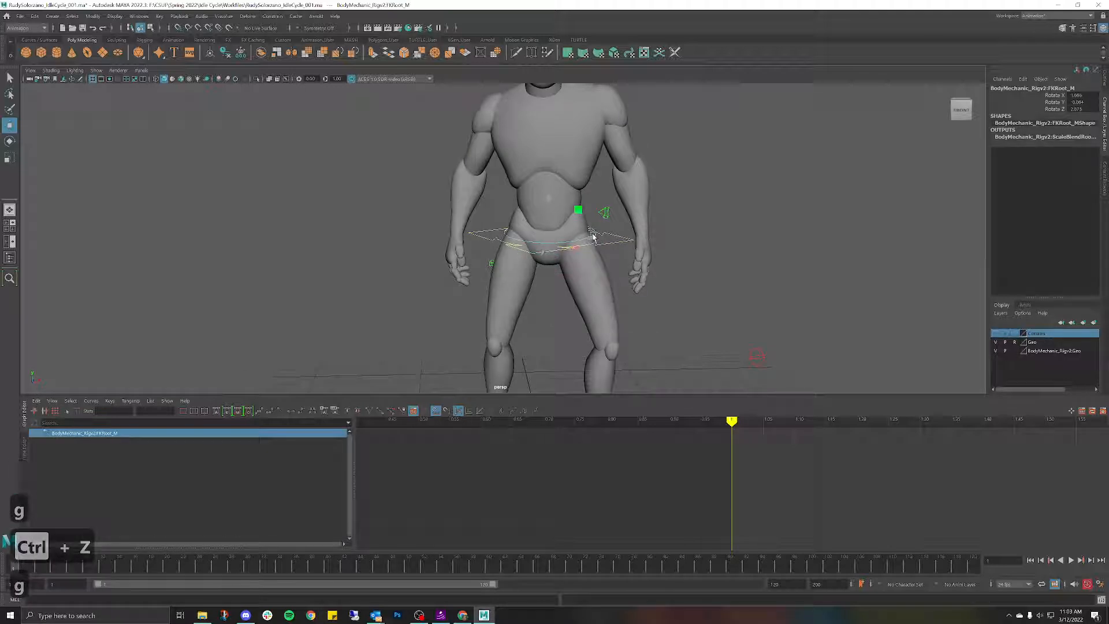
key(g)
scroll(601, 244, down, 1)
click(602, 245)
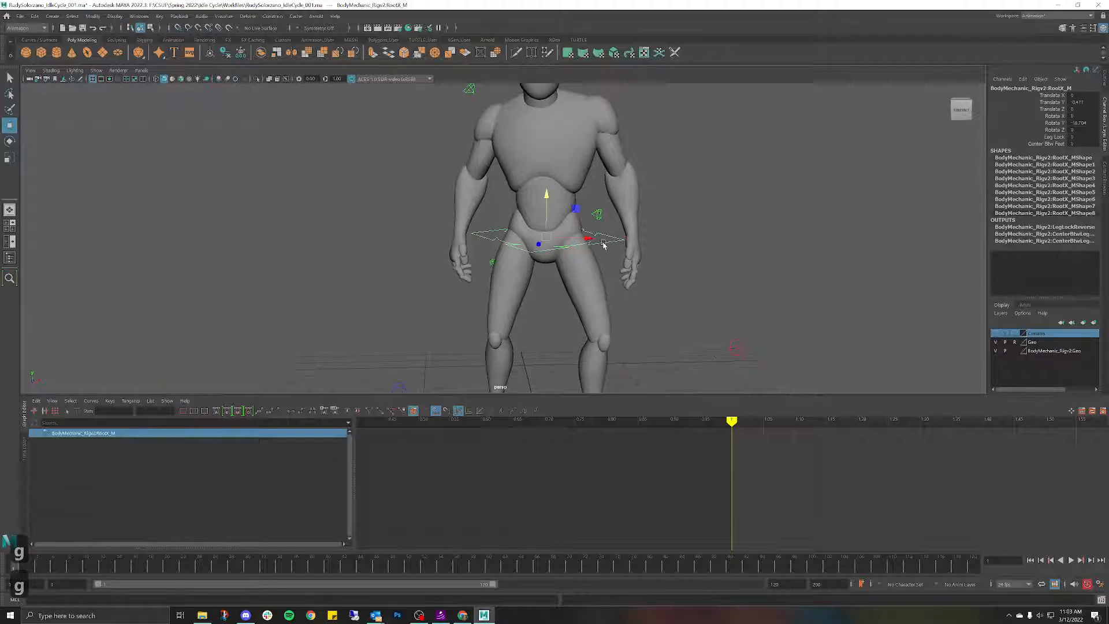
key(g)
scroll(614, 279, down, 2)
alt+drag(613, 279, 586, 296)
click(557, 324)
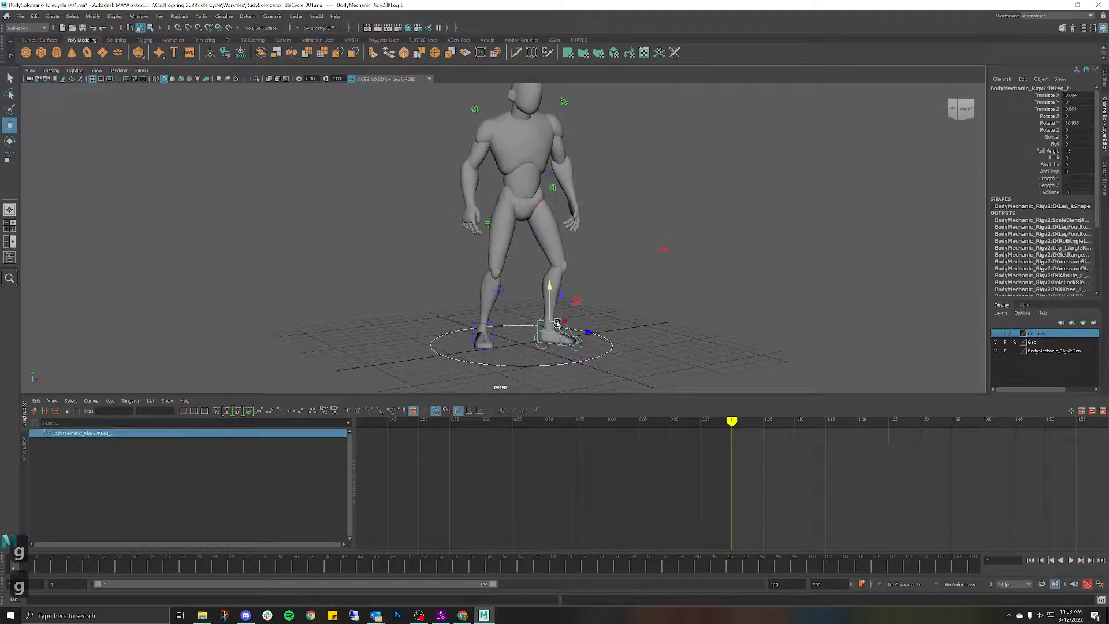
scroll(537, 249, up, 3)
scroll(531, 227, up, 5)
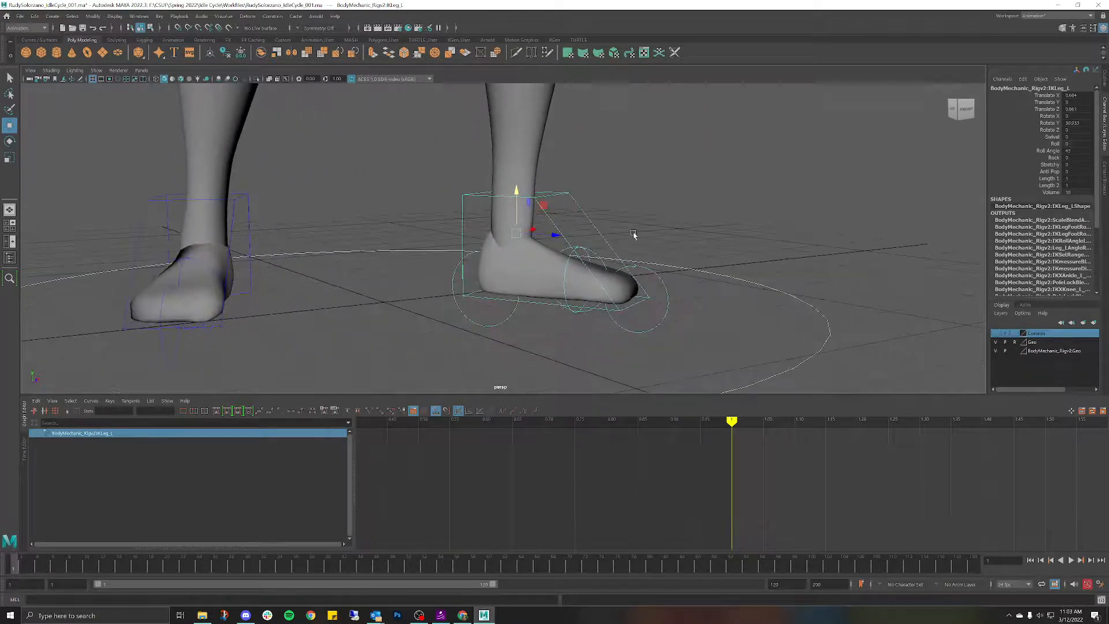
key(g)
key(ctrl+z)
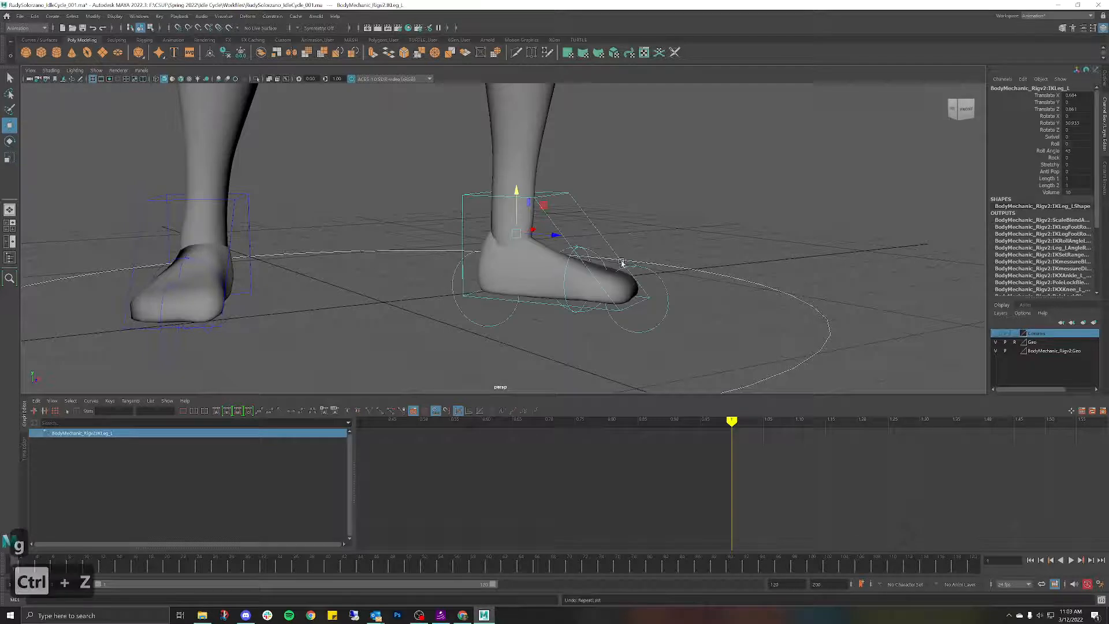
Step: Add the left foot's toe controls, including RollToesEnd_L at the toe tip, to the Controls display layer
click(650, 274)
click(651, 271)
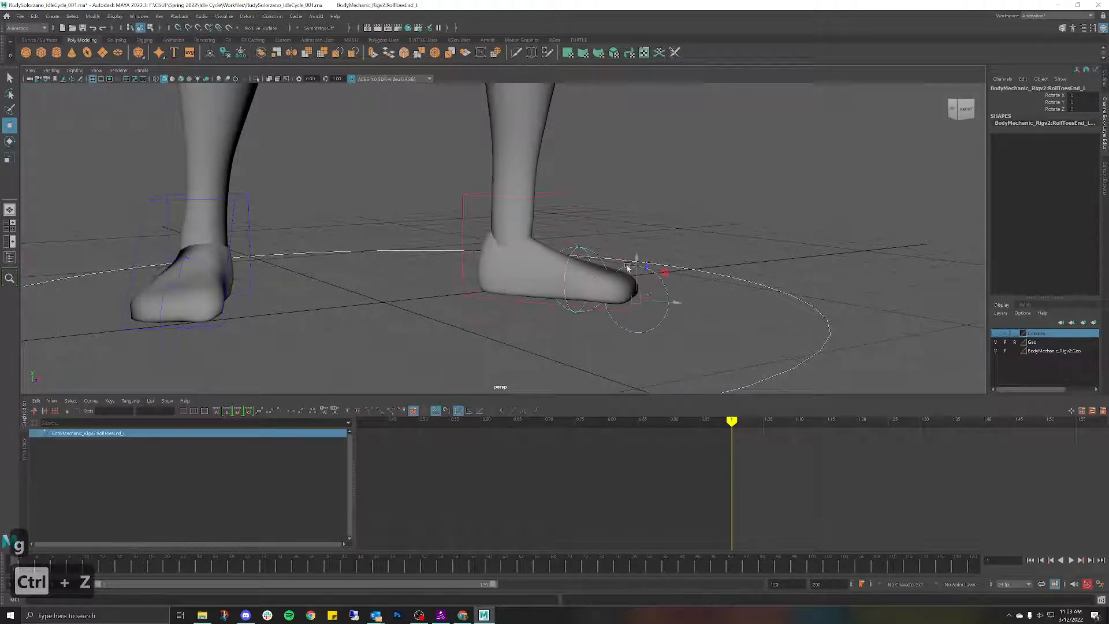
click(591, 257)
key(g)
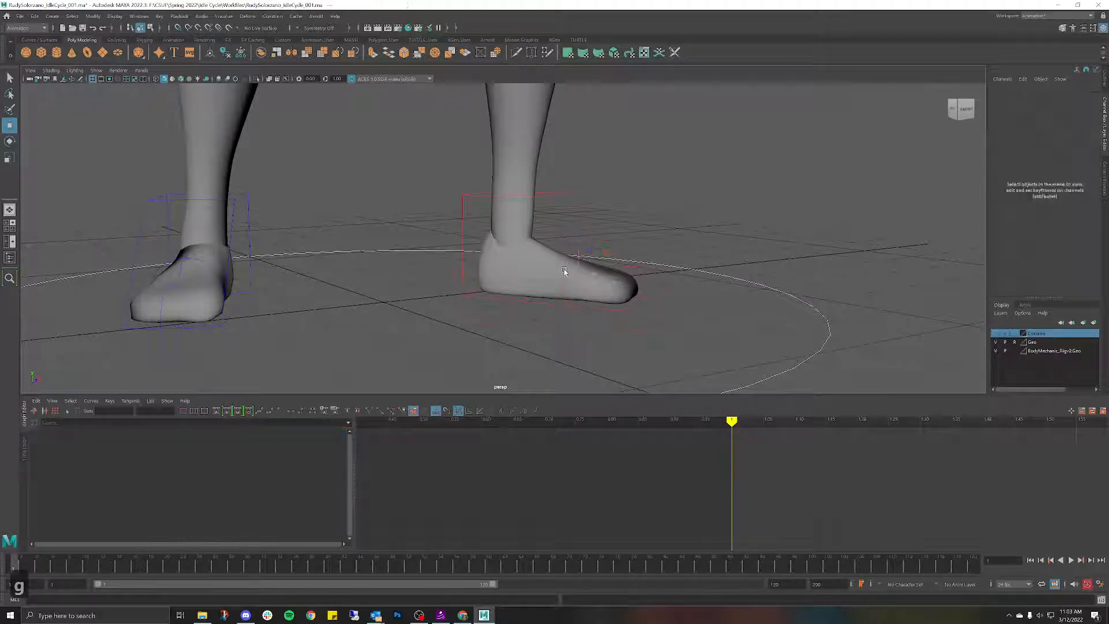
key(g)
click(648, 270)
key(g)
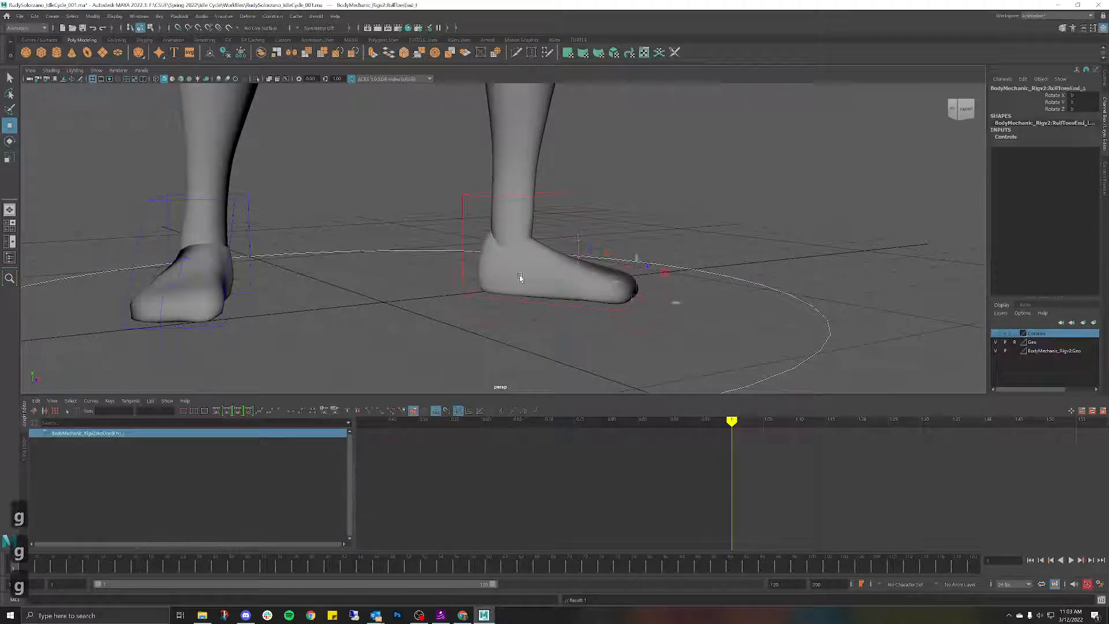
Step: Add the left foot's heel control RollHeel_L and the main IKLeg_L control to the Controls display layer
click(469, 254)
key(g)
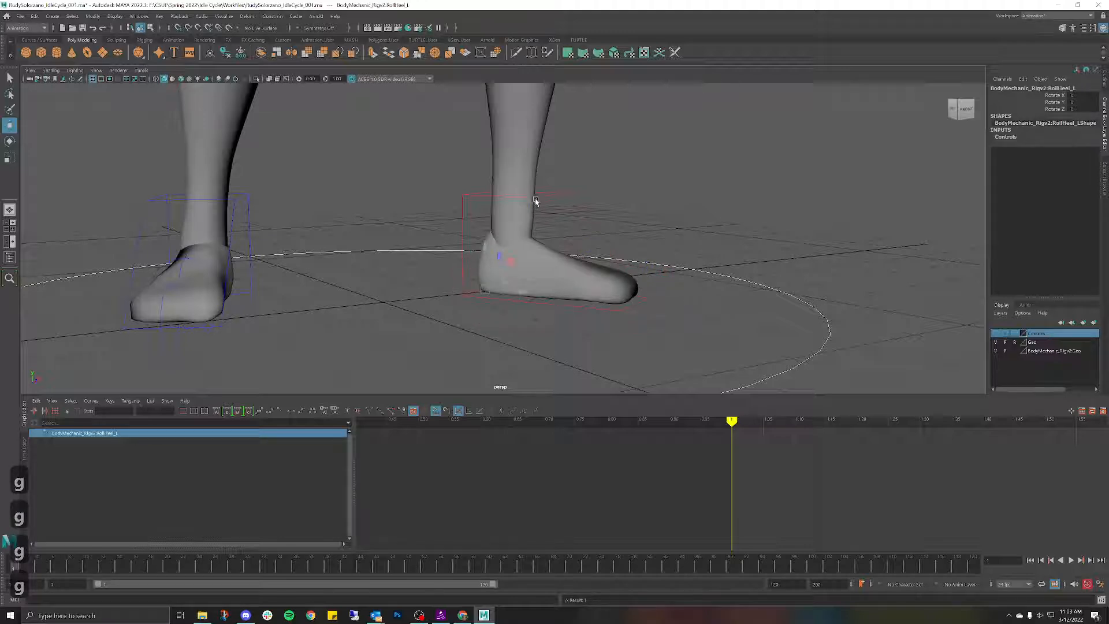
click(532, 205)
Step: Add the right foot's RollToes_R and IKToes_R controls to the Controls display layer
mouse_move(532, 205)
alt+mouse_down()
mouse_move(470, 213)
mouse_move(492, 279)
mouse_move(526, 222)
alt+mouse_up()
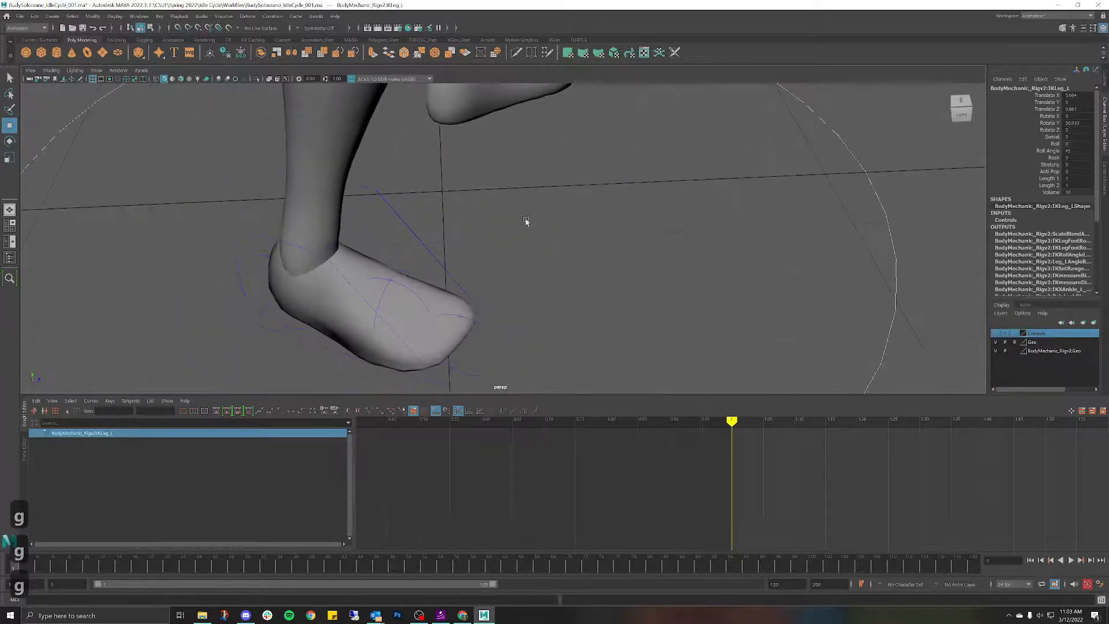
click(404, 289)
click(404, 288)
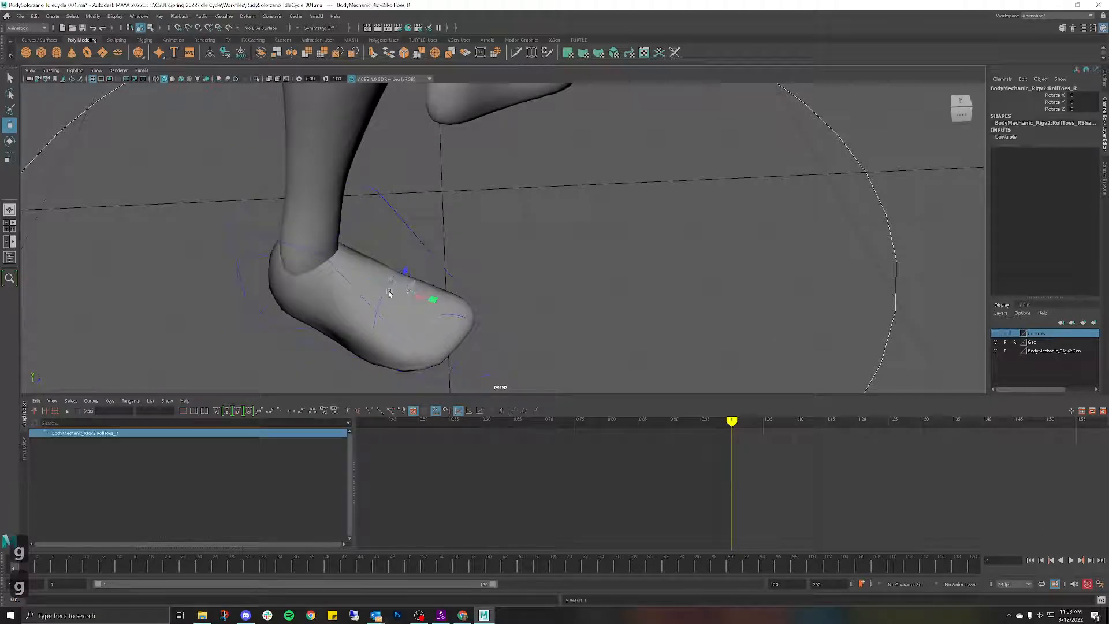
click(385, 294)
click(384, 295)
key(g)
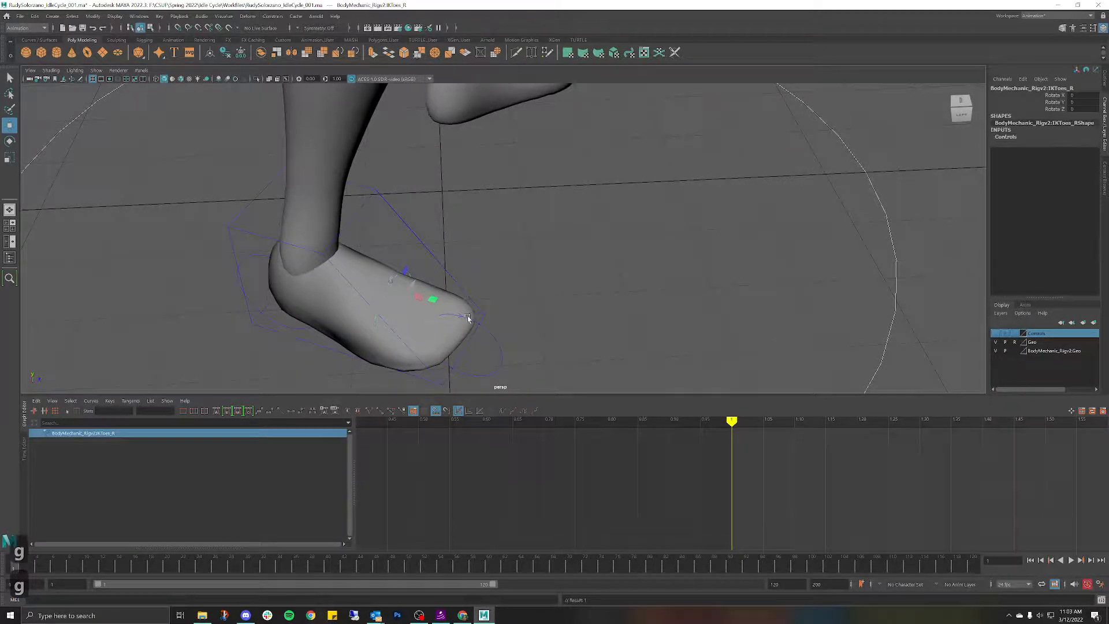
Step: Add the right foot's RollToesEnd_R toe tip control to the Controls display layer
click(469, 317)
click(475, 323)
key(g)
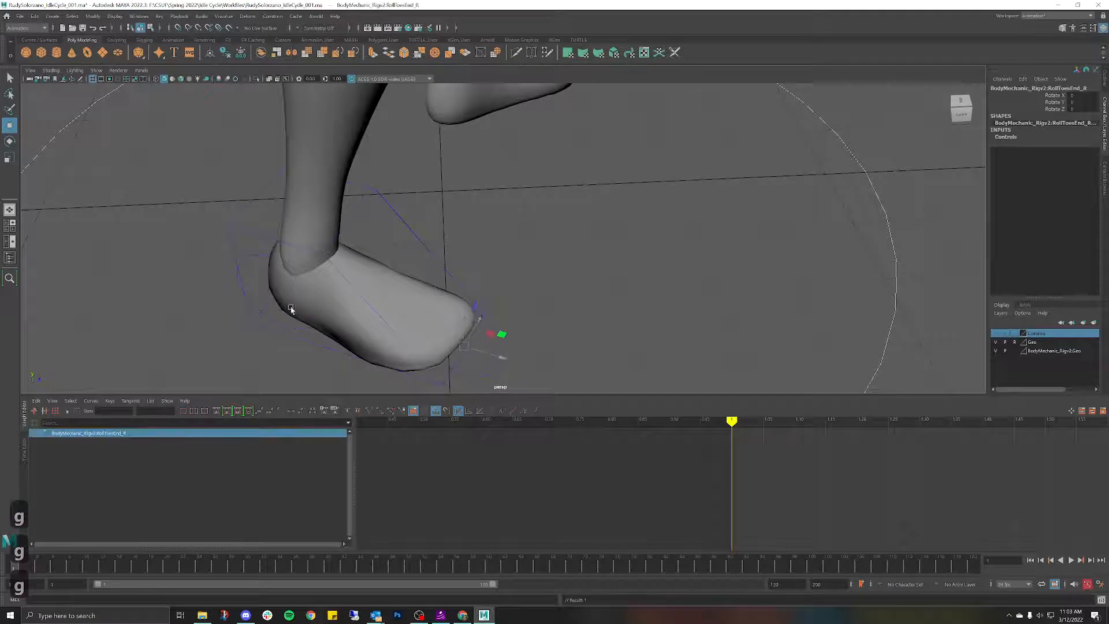
Step: Add the right foot's heel control and the main IKLeg_R control to the Controls display layer
click(251, 259)
click(252, 256)
key(g)
click(353, 222)
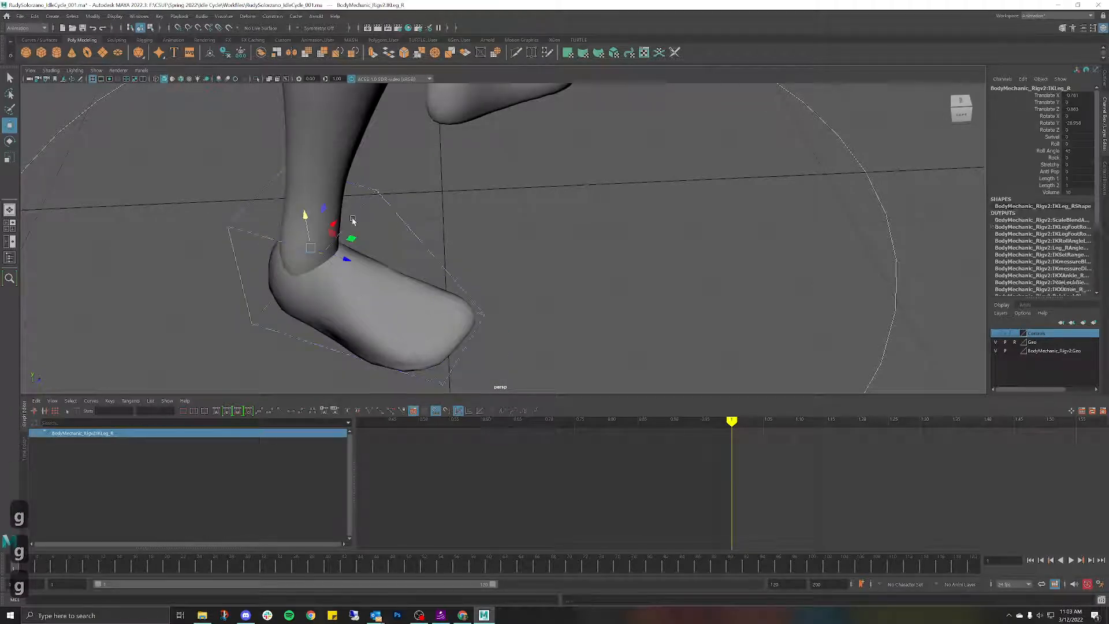
key(g)
Step: Add the knee pole vector controls PoleLeg_L and PoleLeg_R to the Controls display layer
scroll(473, 187, down, 1)
scroll(474, 187, down, 9)
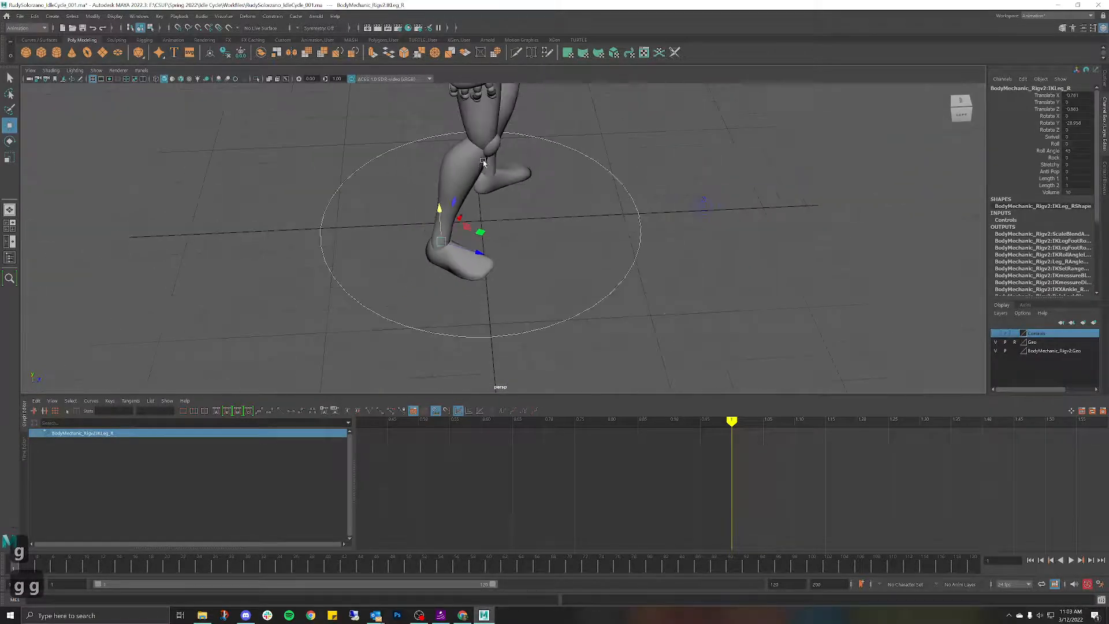
alt+drag(519, 206, 575, 343)
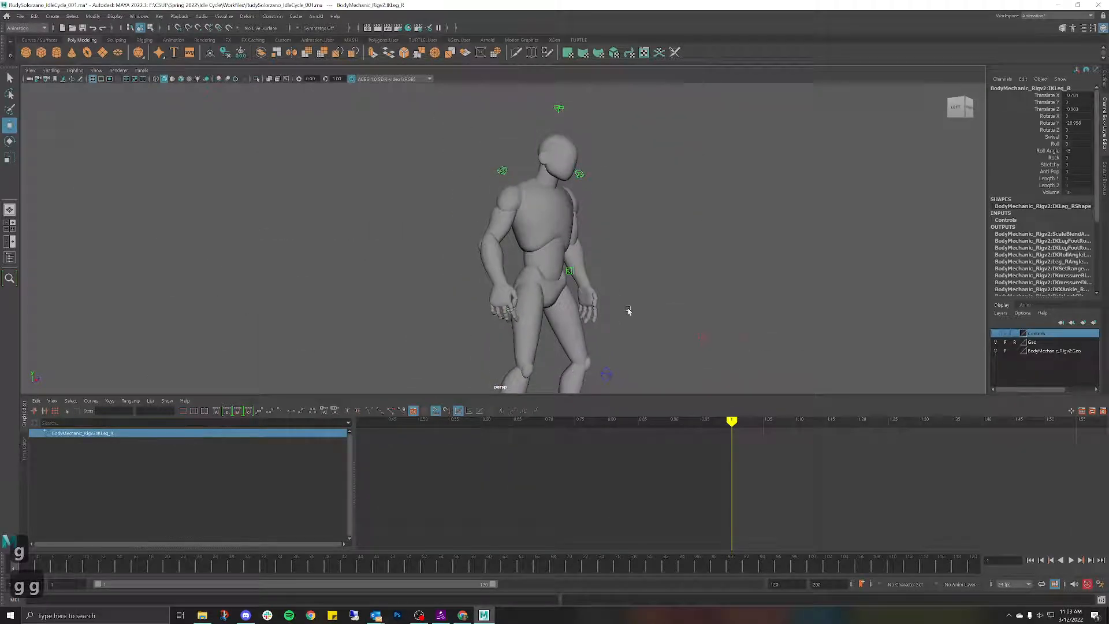
alt+drag(626, 312, 624, 260)
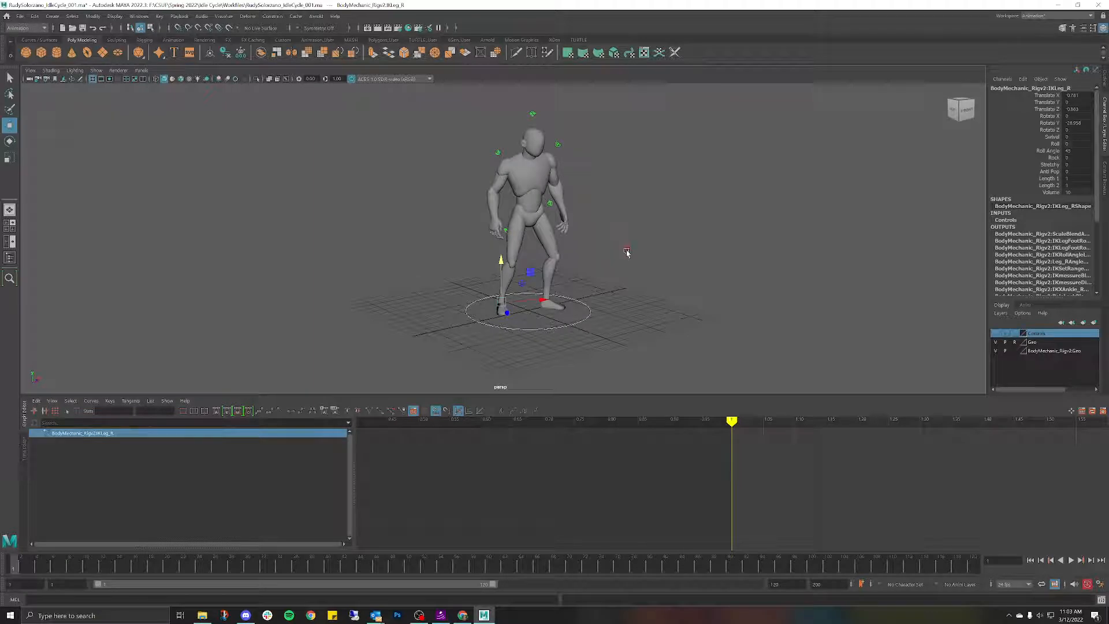
click(627, 250)
key(g)
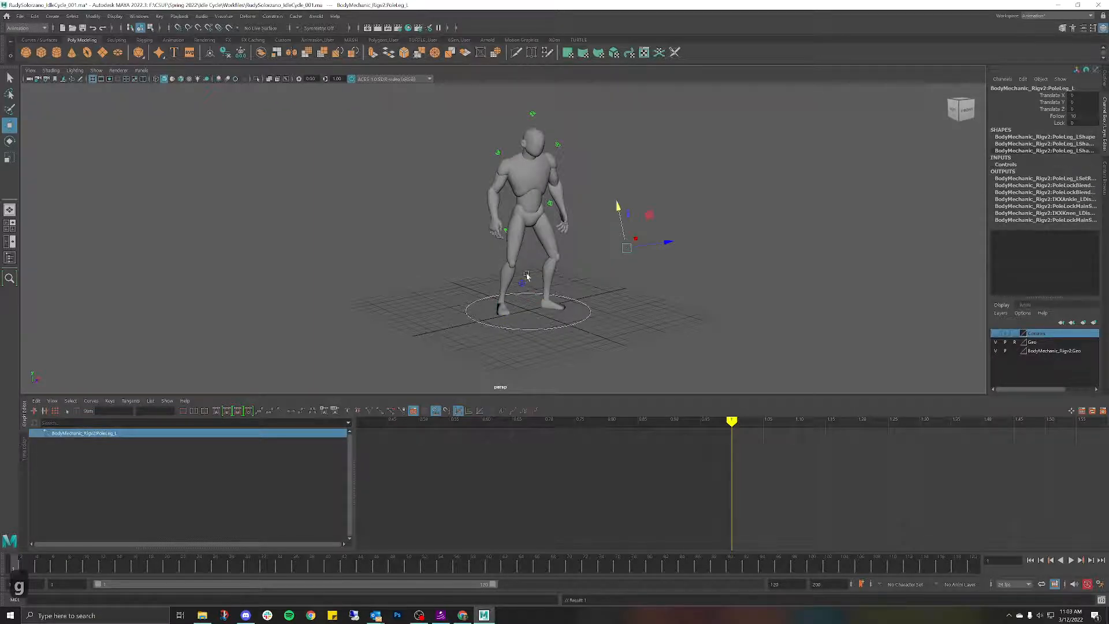
click(524, 281)
key(g)
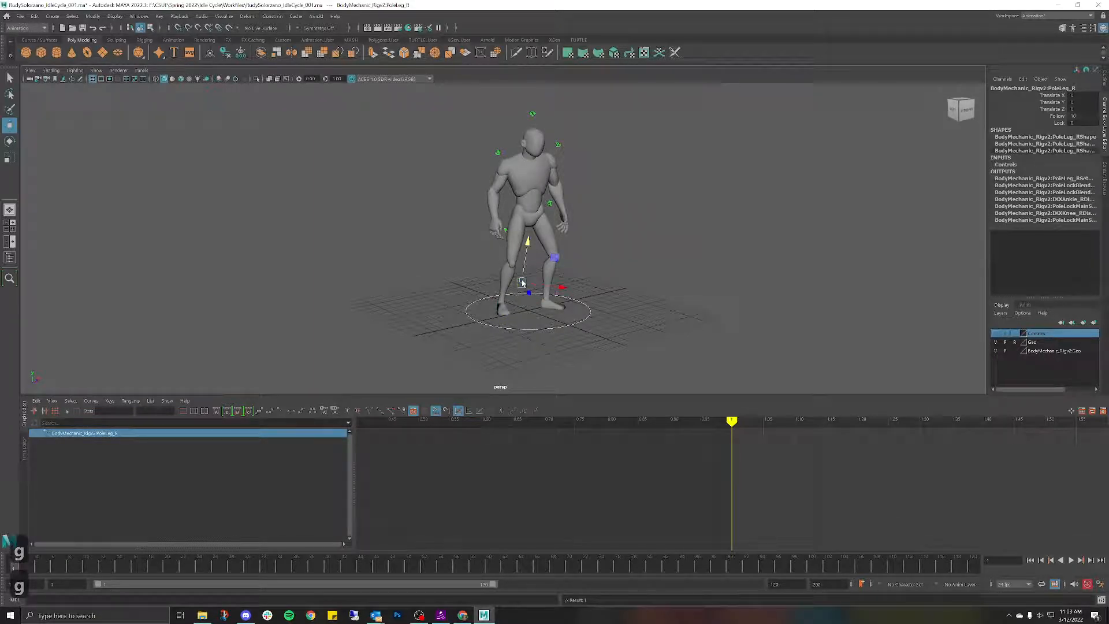
Step: Clear the selection and turn on the visibility of the Controls display layer
alt+drag(663, 238, 626, 232)
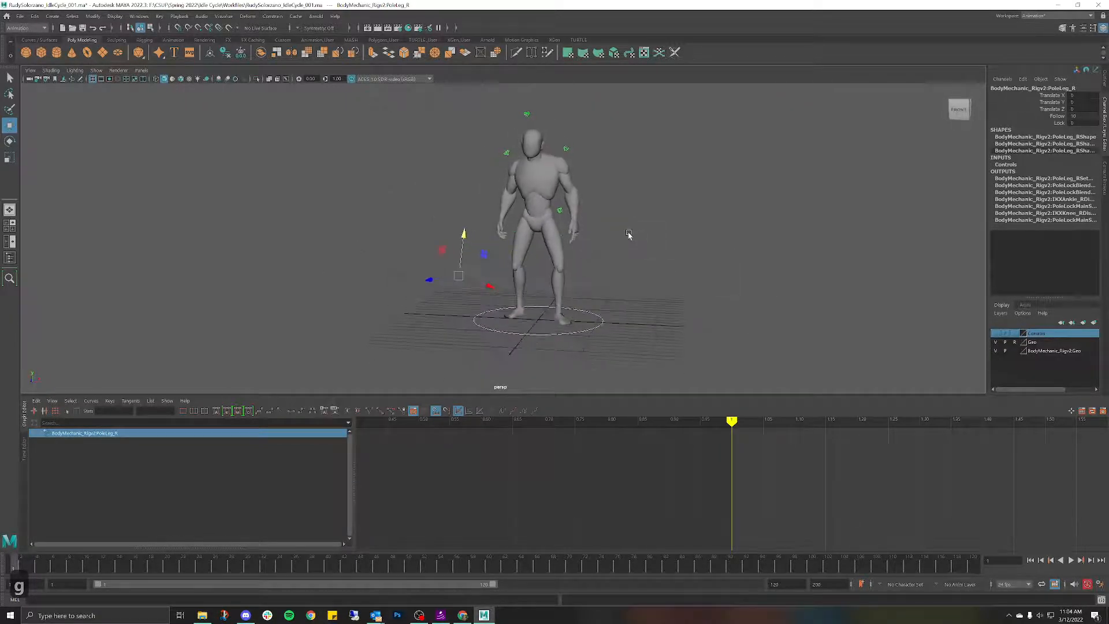
click(649, 216)
mouse_move(658, 176)
alt+mouse_down()
mouse_move(688, 176)
mouse_move(666, 176)
alt+mouse_up()
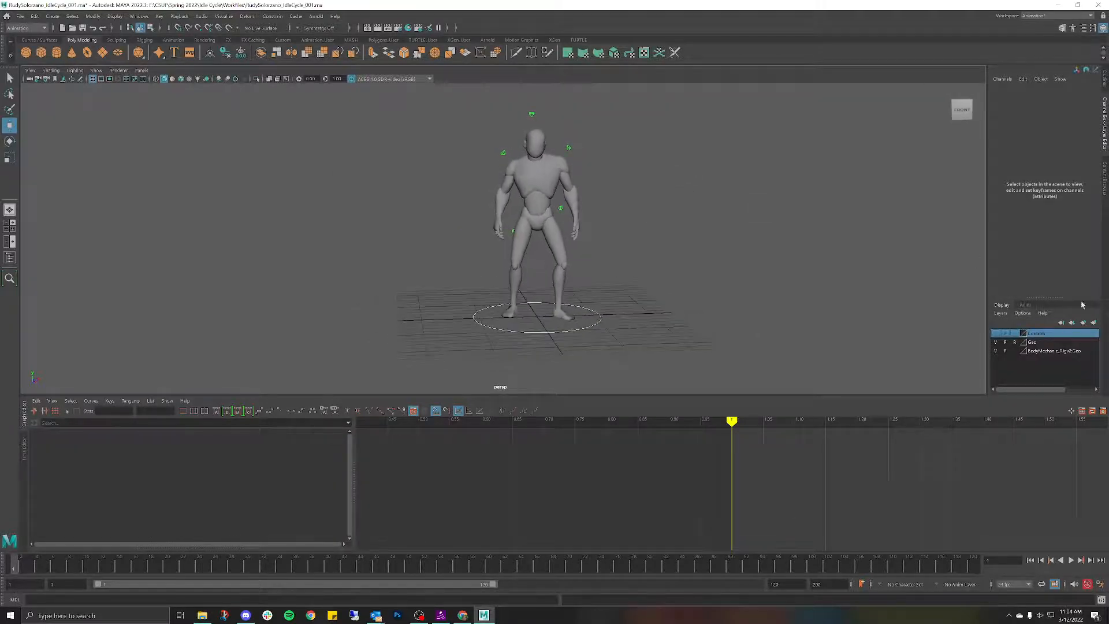
click(997, 334)
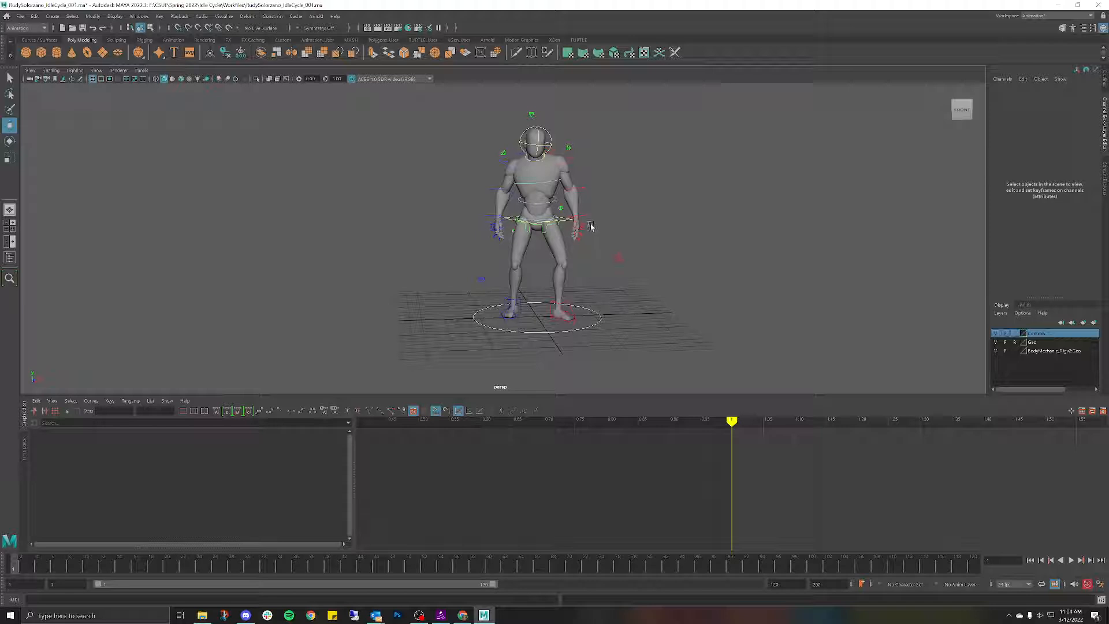
Step: Check the rig's controls by selecting a left index finger control and box-selecting the whole character, and clear the selection
scroll(591, 226, up, 5)
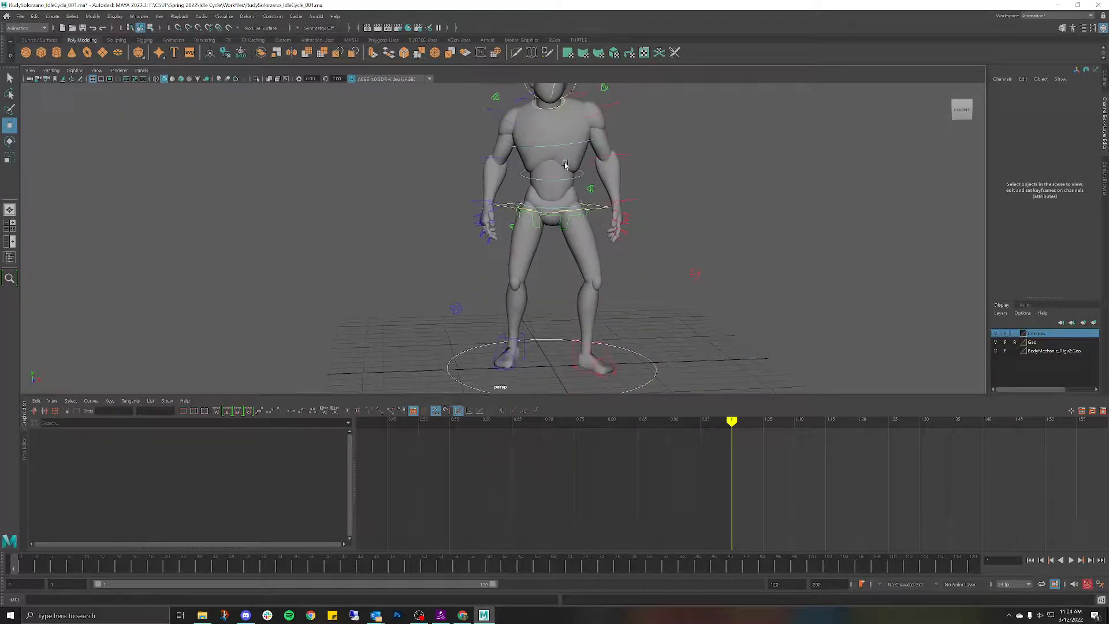
alt+drag(628, 235, 581, 248)
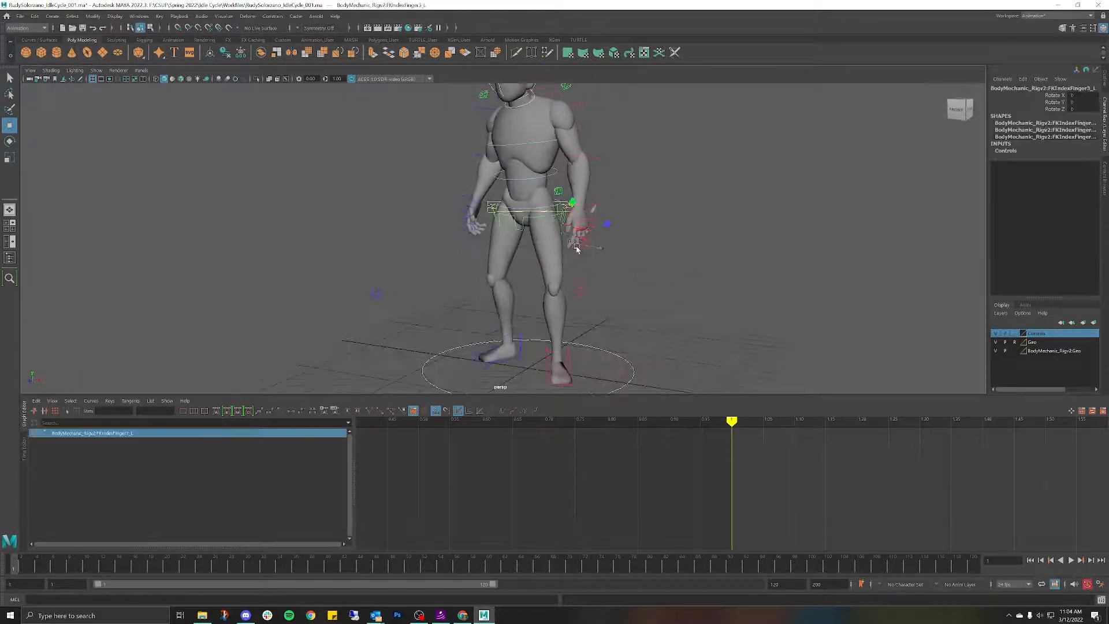
click(578, 247)
key(w)
scroll(553, 159, down, 5)
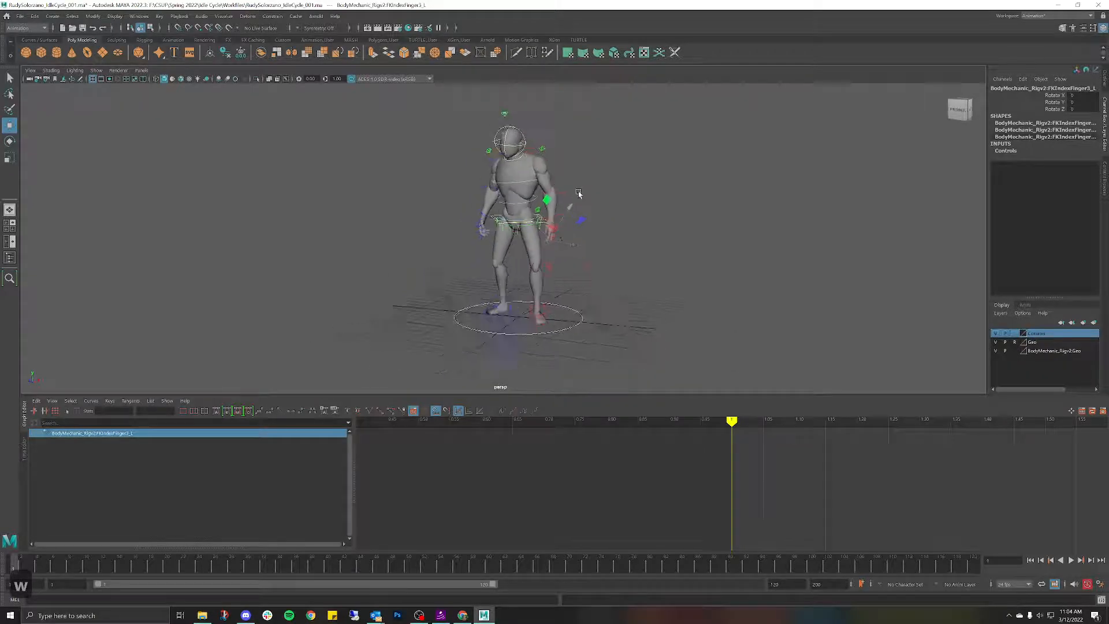
alt+drag(579, 196, 590, 193)
drag(411, 111, 664, 355)
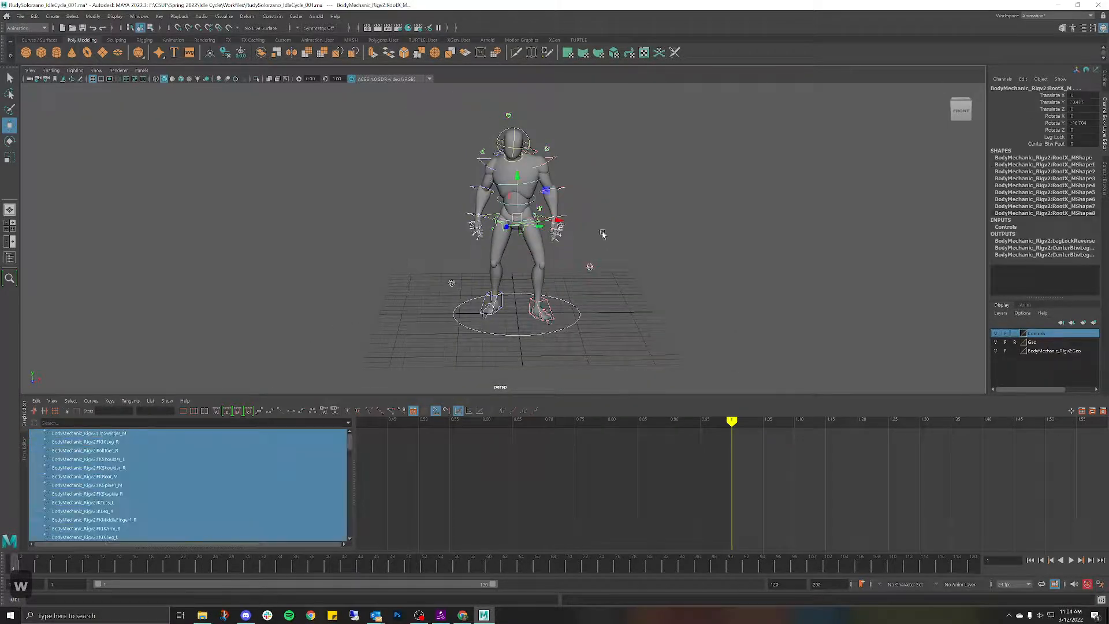
click(545, 147)
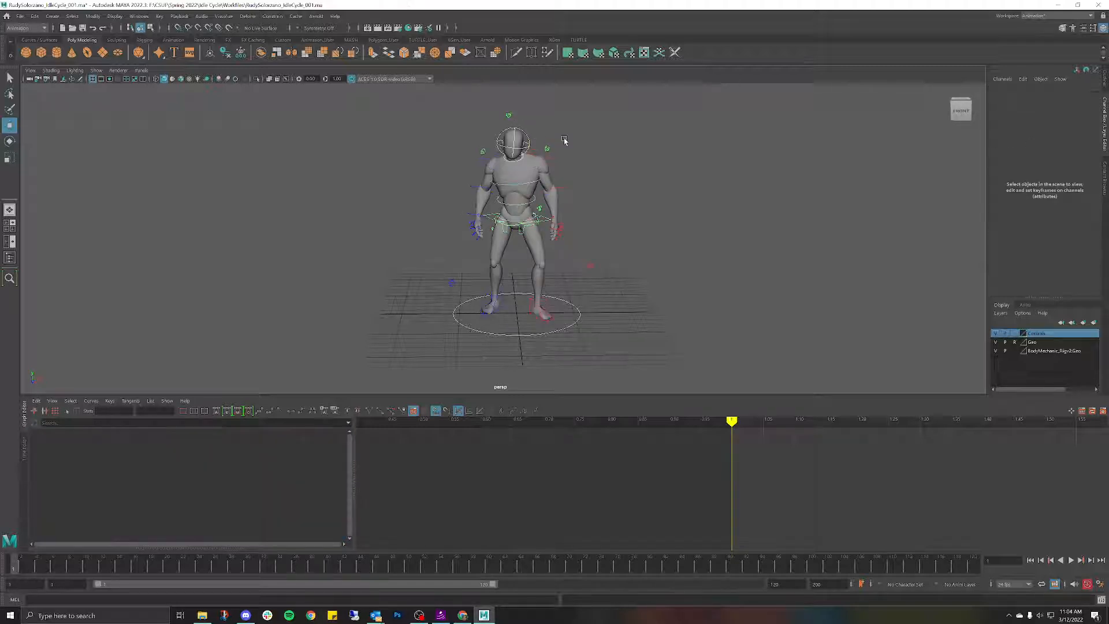
Step: Select all objects in the Controls display layer and set a key on them at frame 1
right_click(1055, 338)
click(1057, 371)
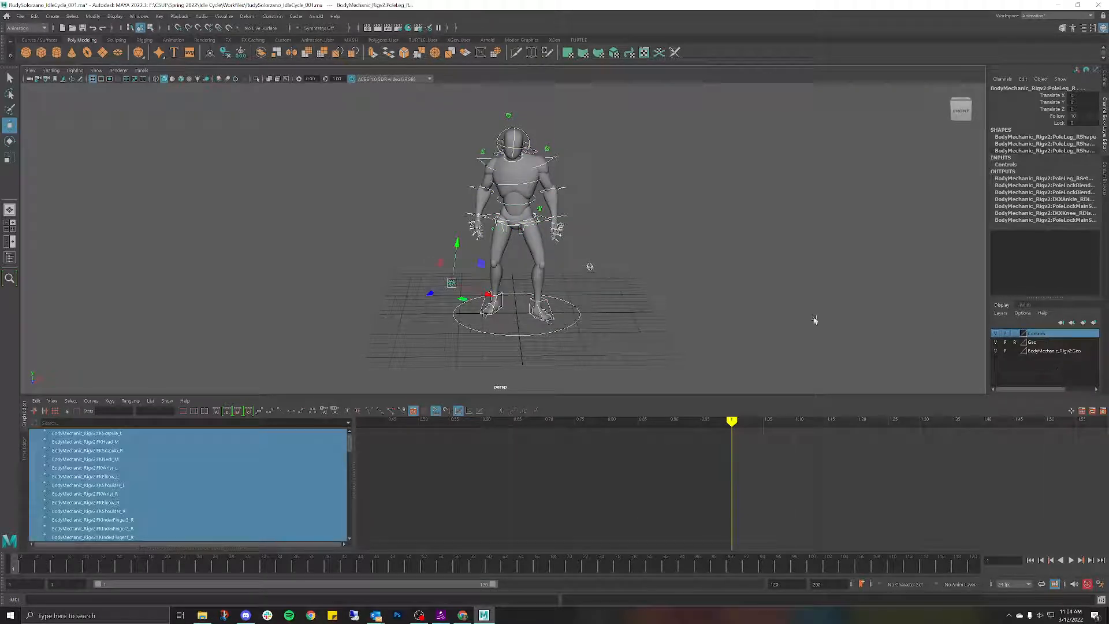
key(s)
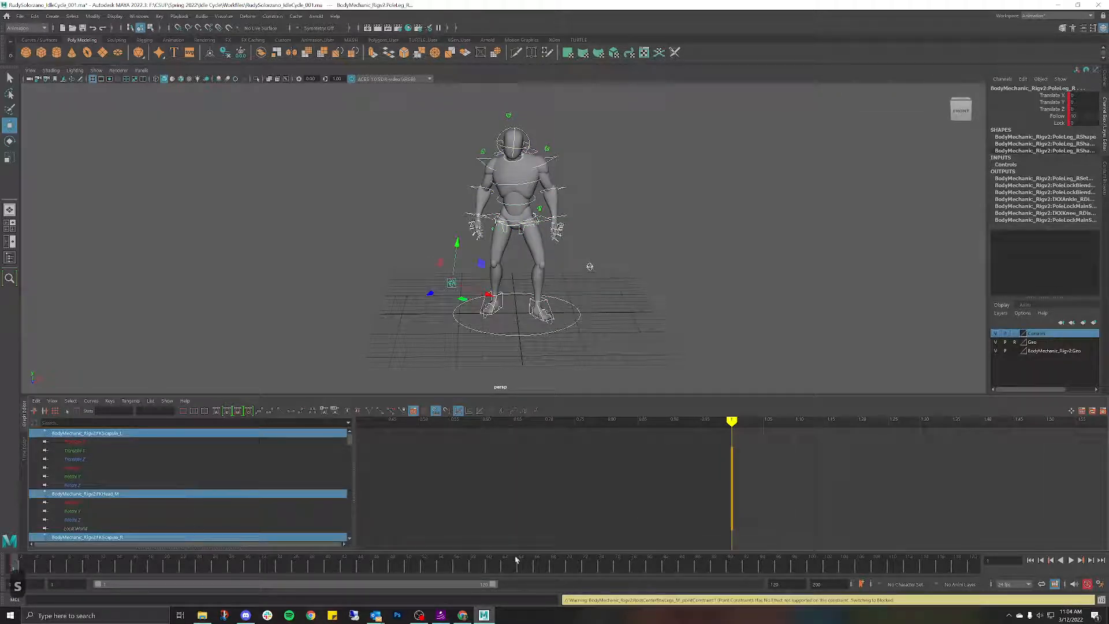
Step: Set a key on all selected controls at frame 60
click(489, 569)
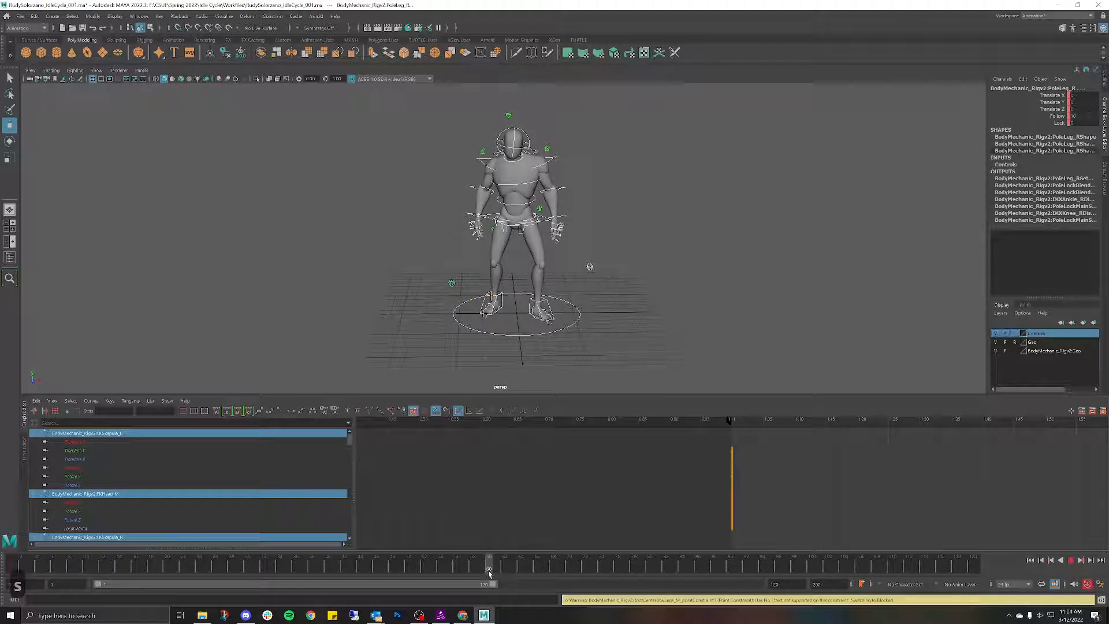
mouse_move(489, 572)
mouse_down()
mouse_move(331, 580)
mouse_move(501, 577)
mouse_move(491, 580)
mouse_up()
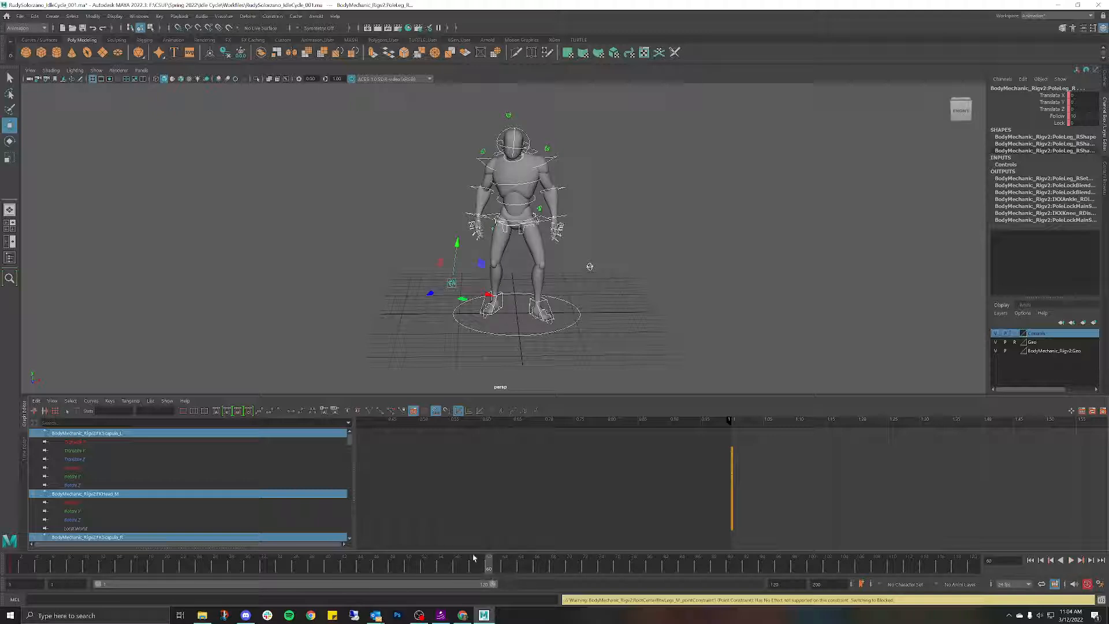
key(s)
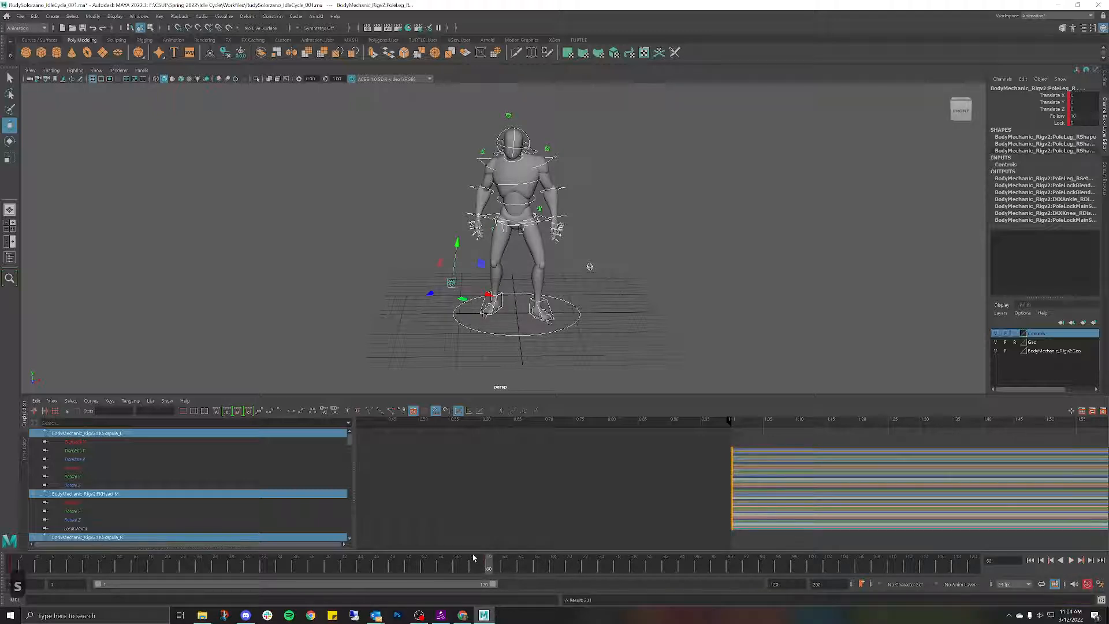
Step: Set the playback range end and the animation range end to frame 60
click(775, 584)
text(60)
key(Return)
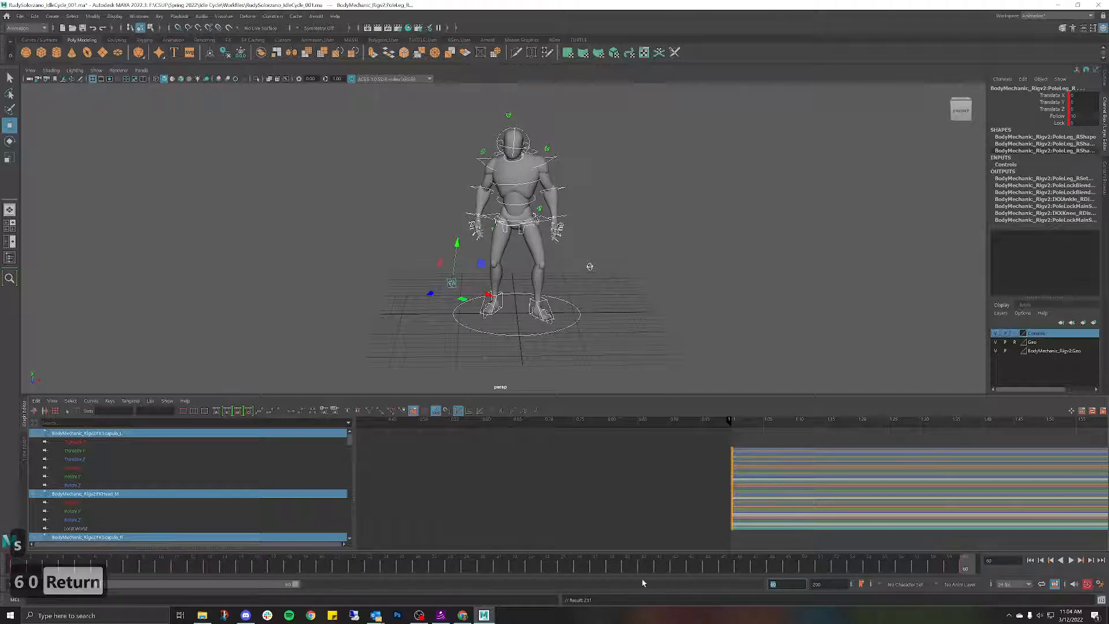
click(819, 584)
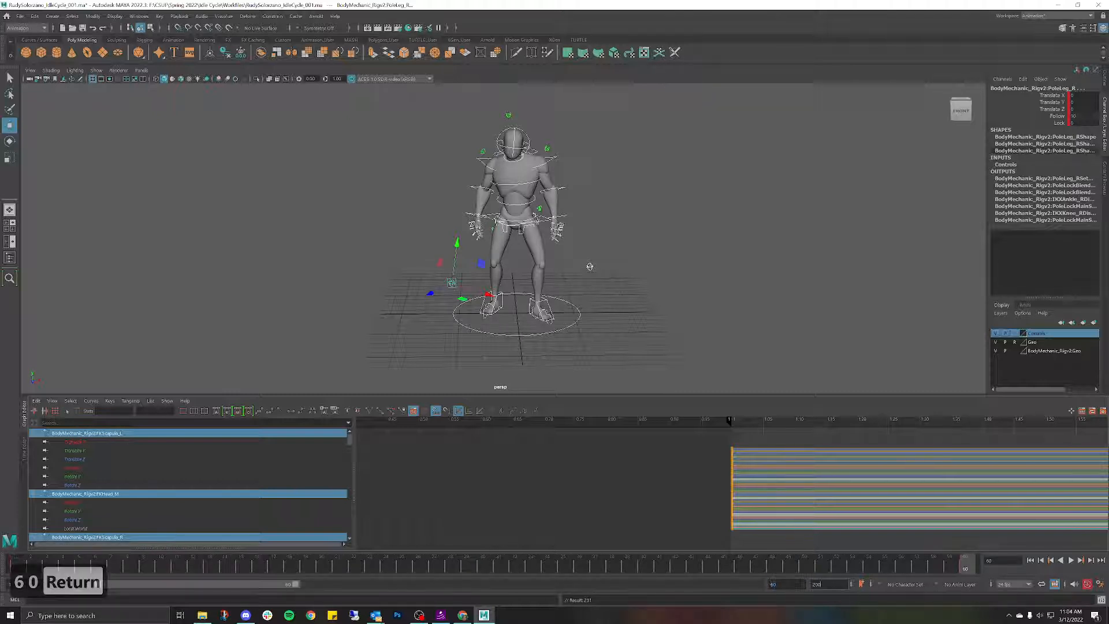
text(60)
key(Return)
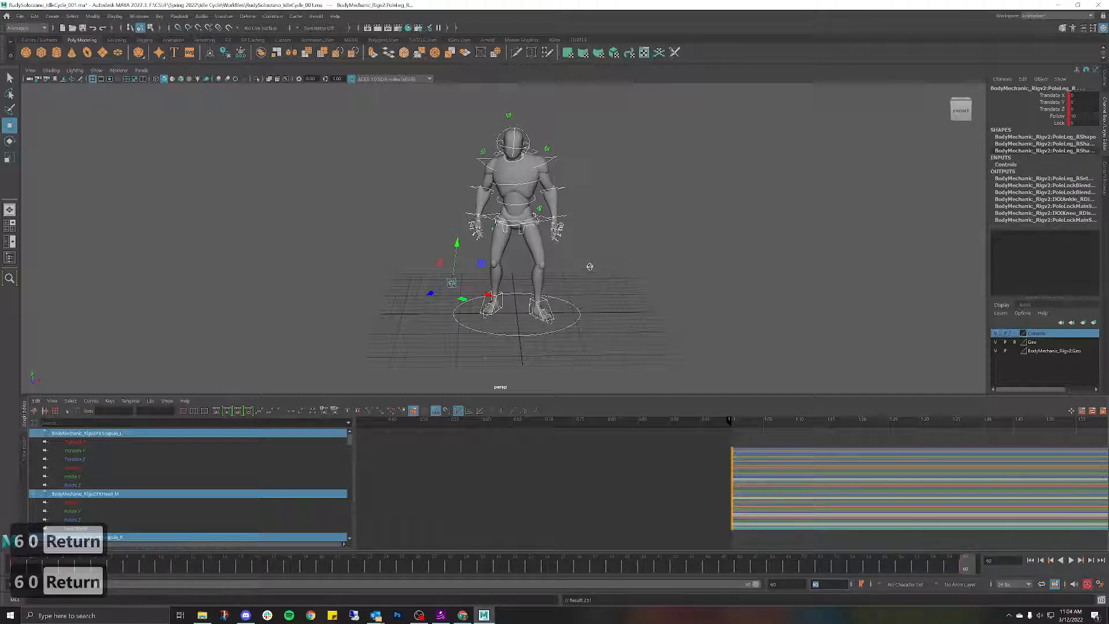
Step: Scrub through the timeline and review the Time Slider preferences
drag(922, 564, 291, 563)
drag(406, 587, 487, 565)
click(1101, 585)
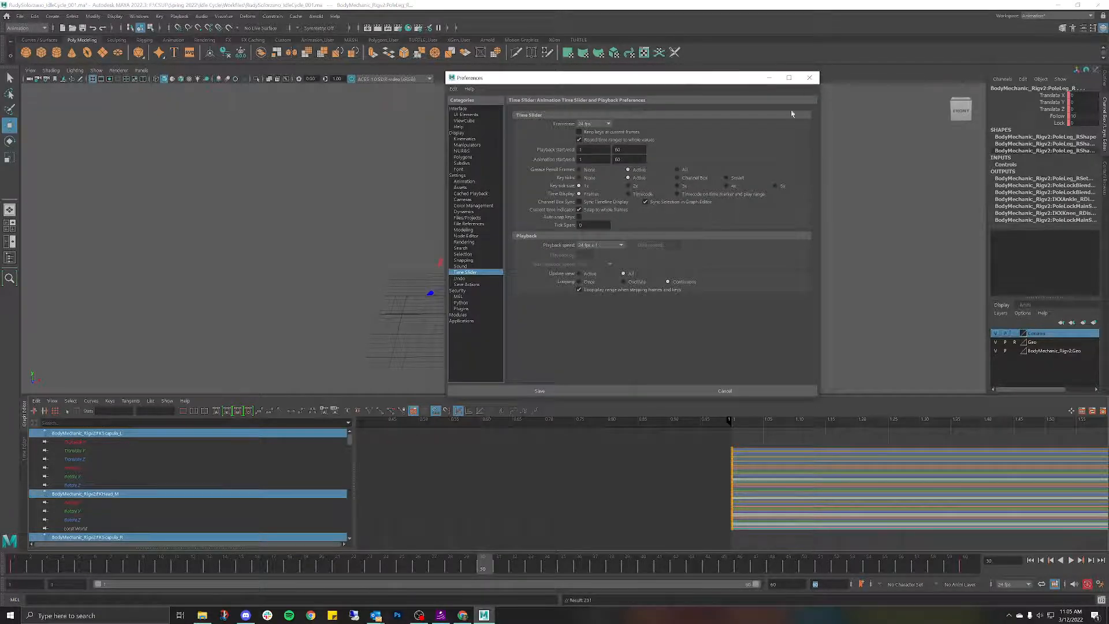
click(809, 77)
Step: Try to undo and delete the keys set on the controls
key(ctrl+z)
key(ctrl+z)
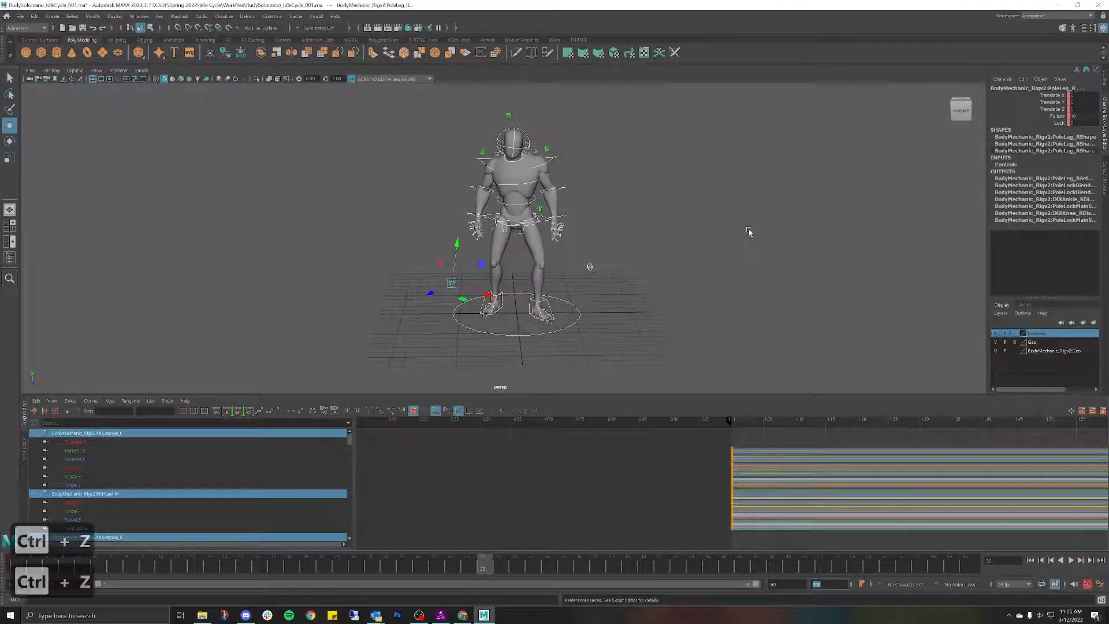
key(ctrl+z)
key(ctrl+z)
key(ctrl+z)
key(ctrl+z)
key(ctrl+z)
key(ctrl+z)
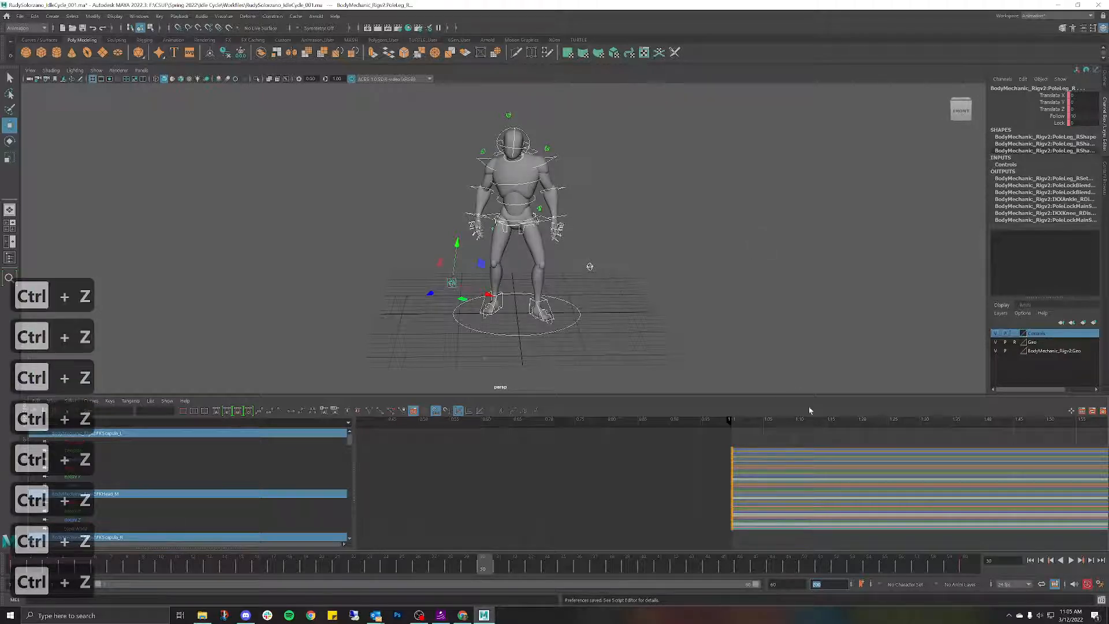
key(Delete)
Step: Cut the selected controls' keys at frame 60 and at frame 1 from the timeline
right_click(966, 563)
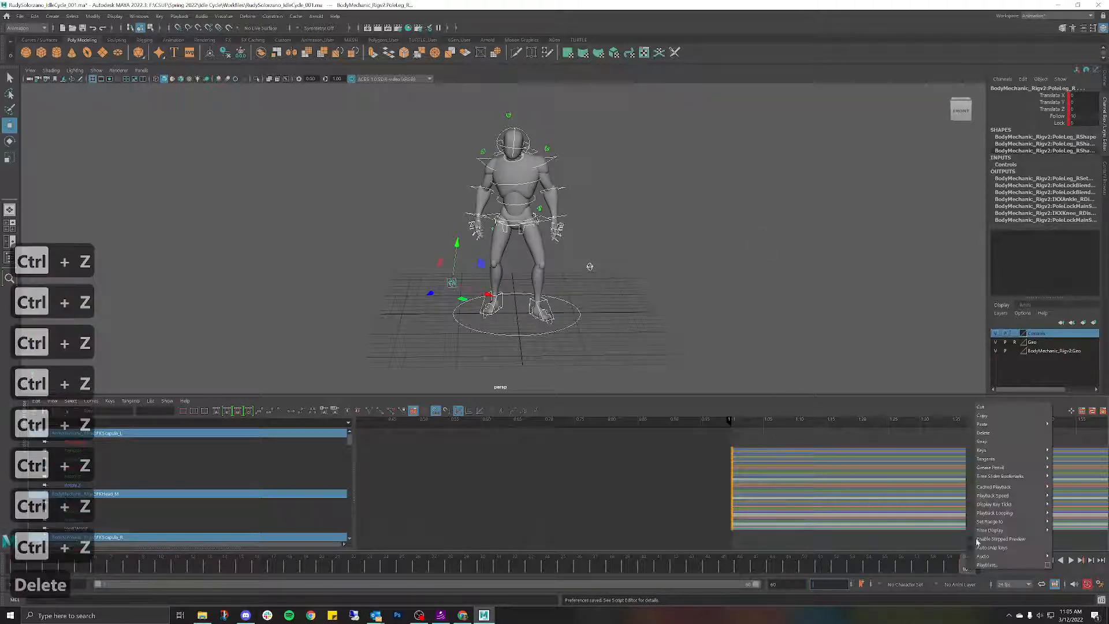
click(989, 407)
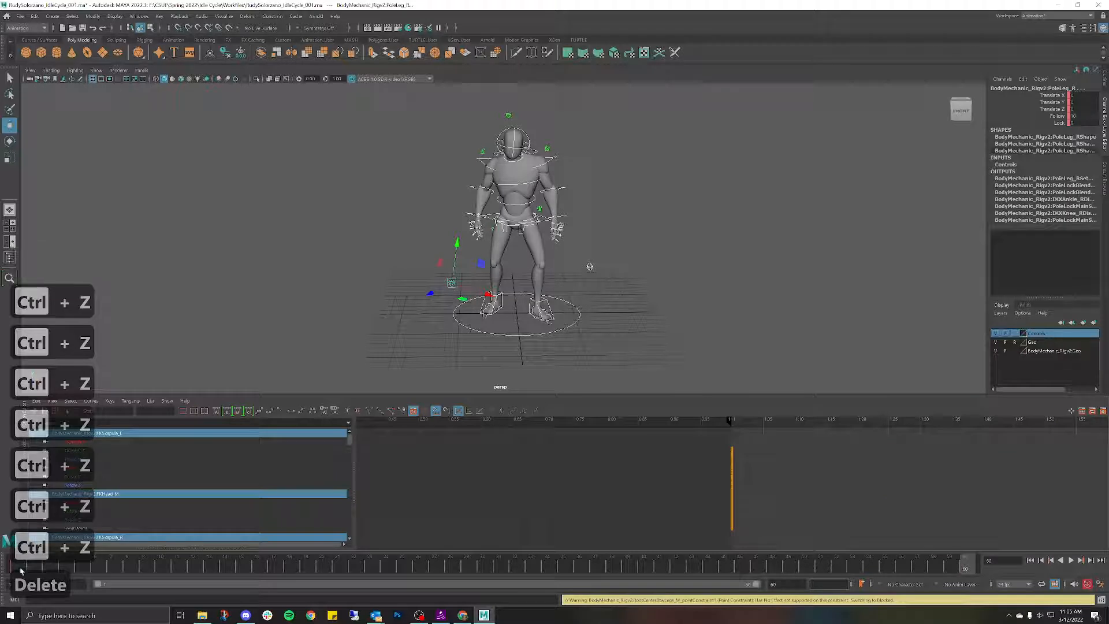
click(19, 564)
right_click(23, 564)
mouse_move(51, 423)
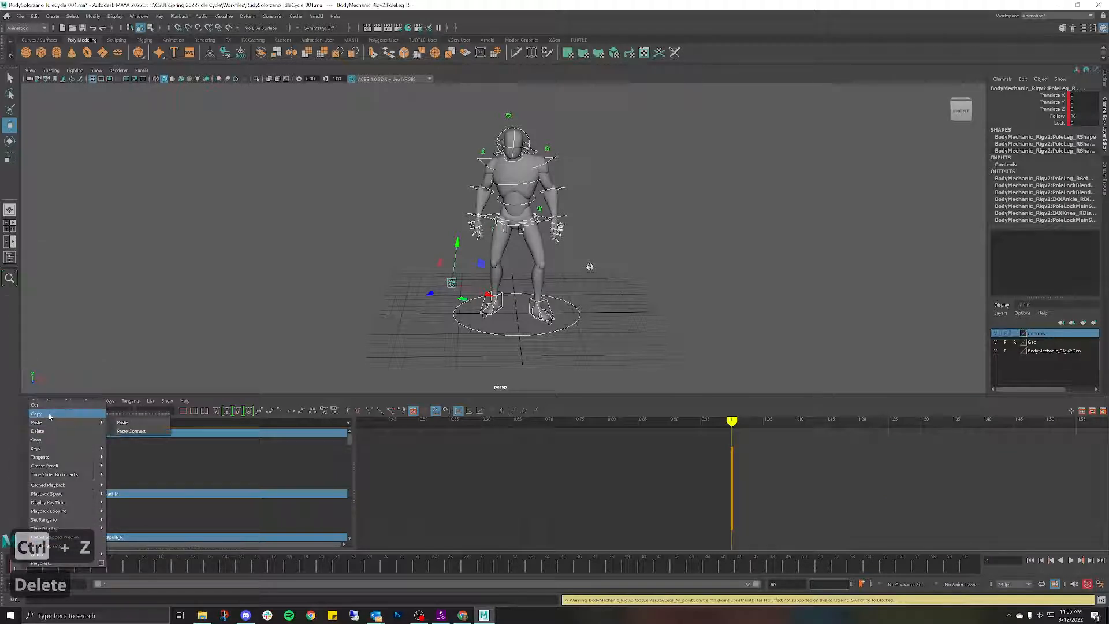
click(48, 407)
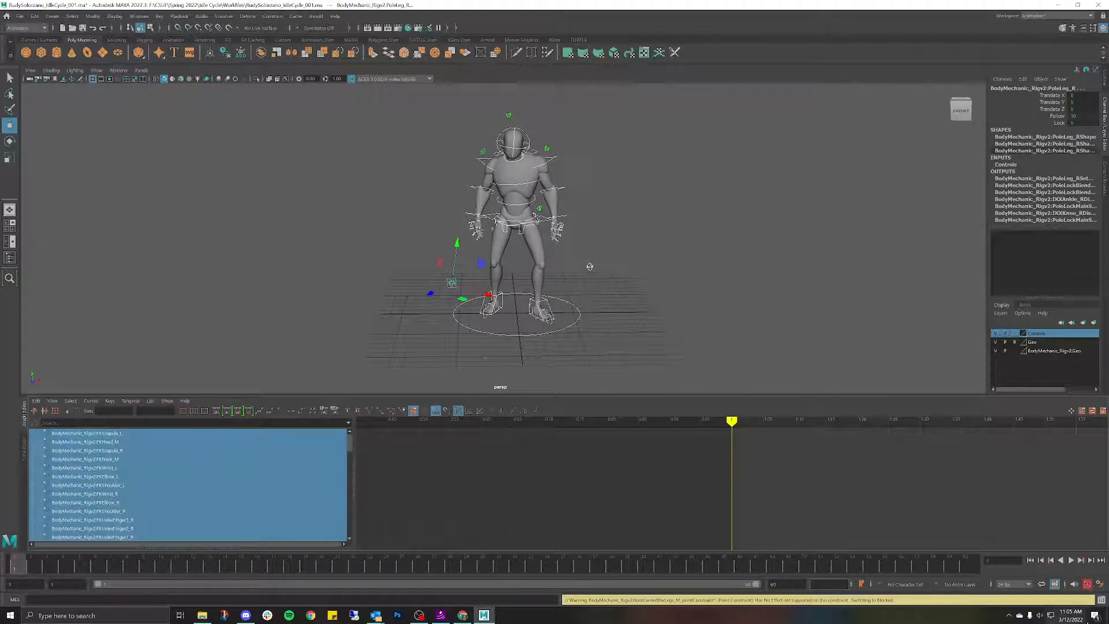
Step: Review the default tangent settings in the Animation preferences and close the preferences
click(1099, 584)
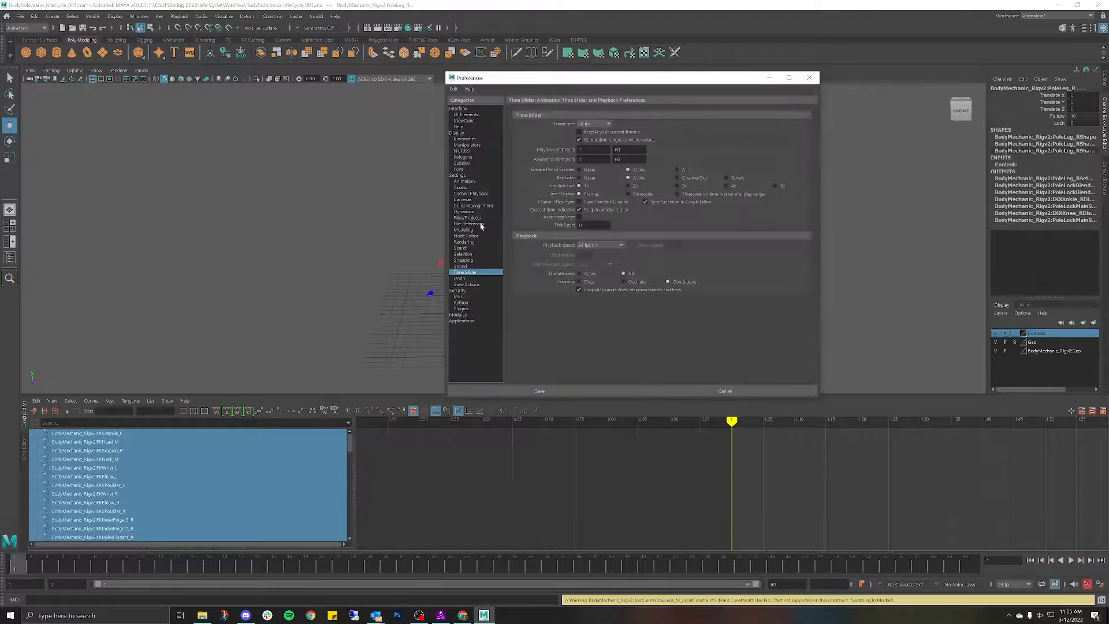
click(465, 182)
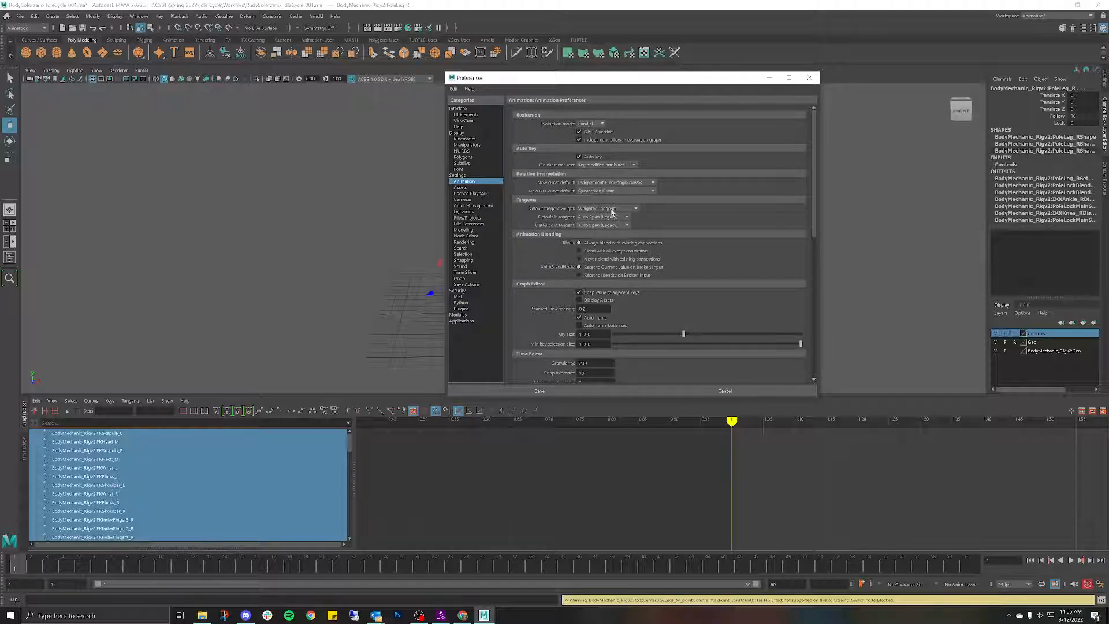
click(809, 78)
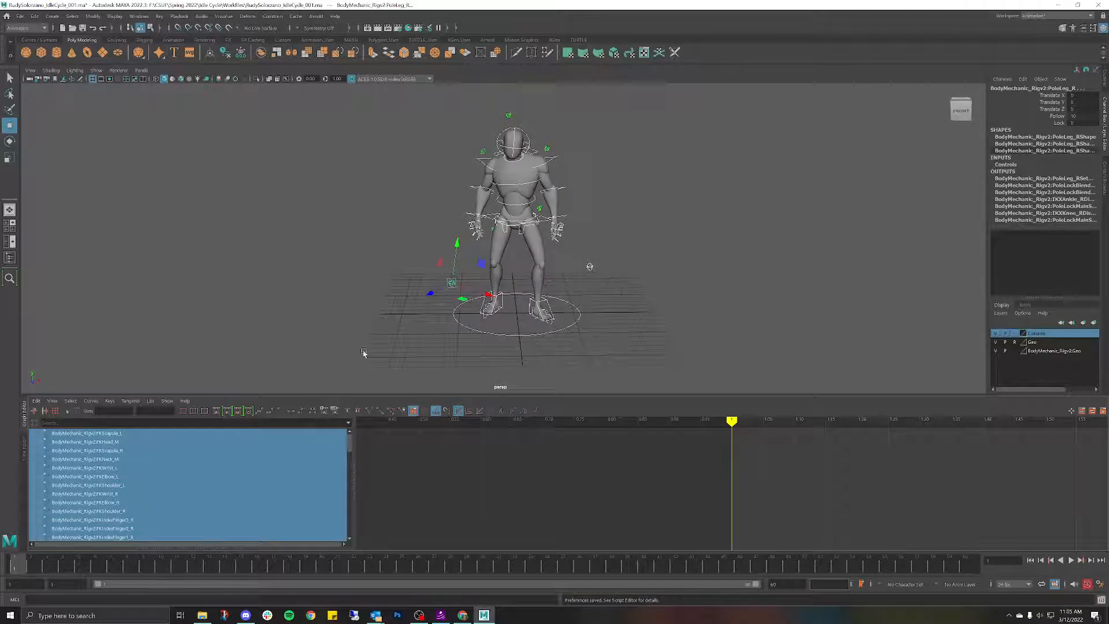
Step: Try to set a key on all selected controls at frame 1 and undo the attempt
key(s)
key(s)
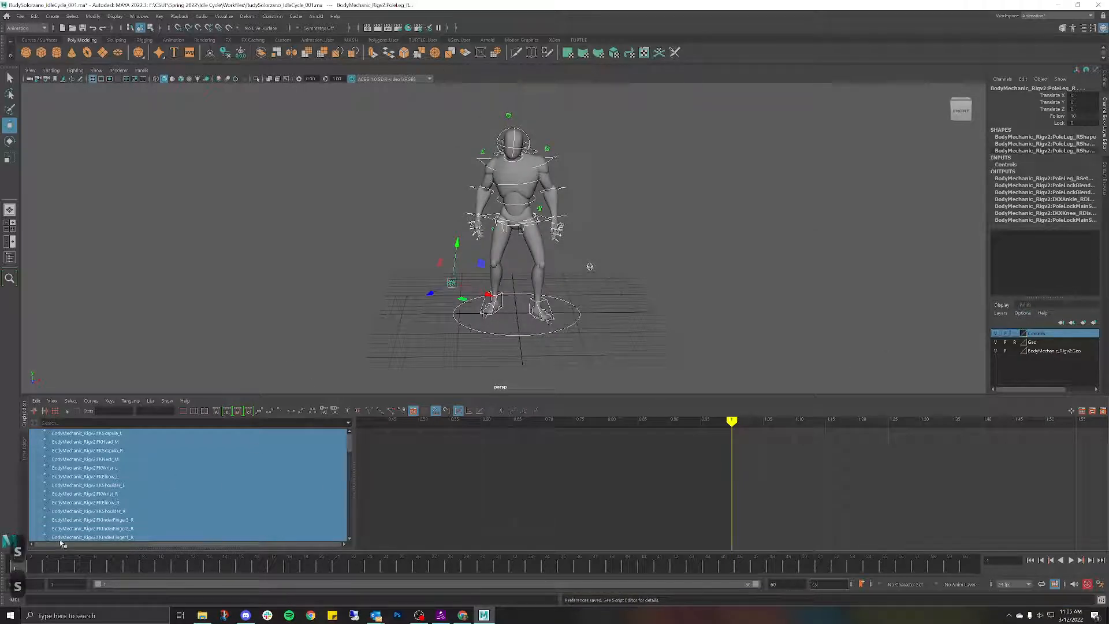
key(ctrl+z)
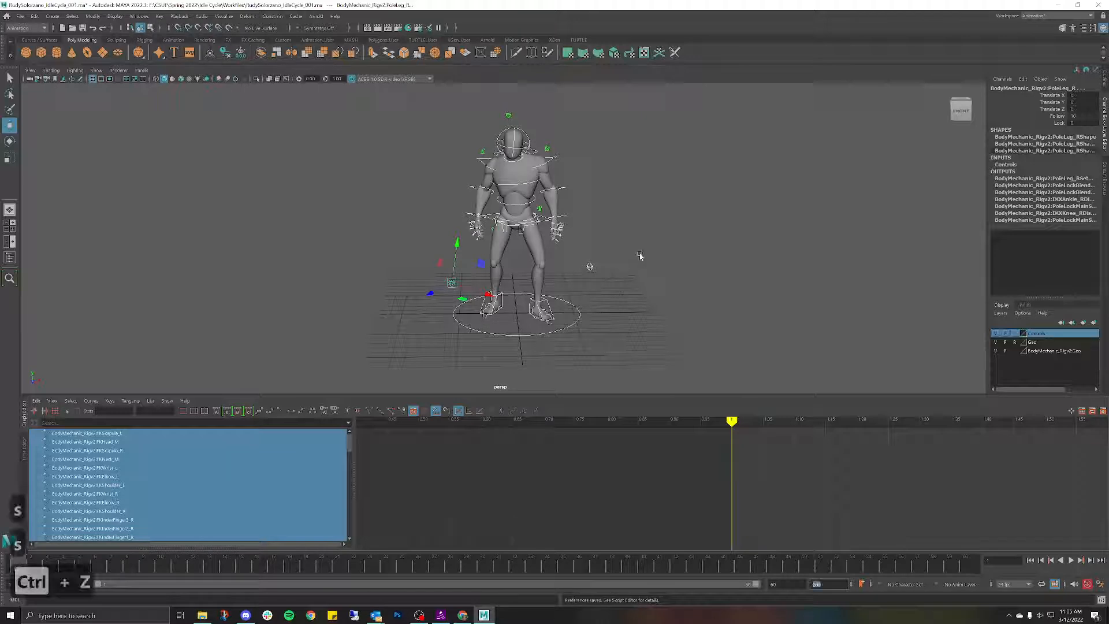
Step: Select all objects in the Controls layer and set keys on them at frame 1 and frame 60
right_click(1042, 335)
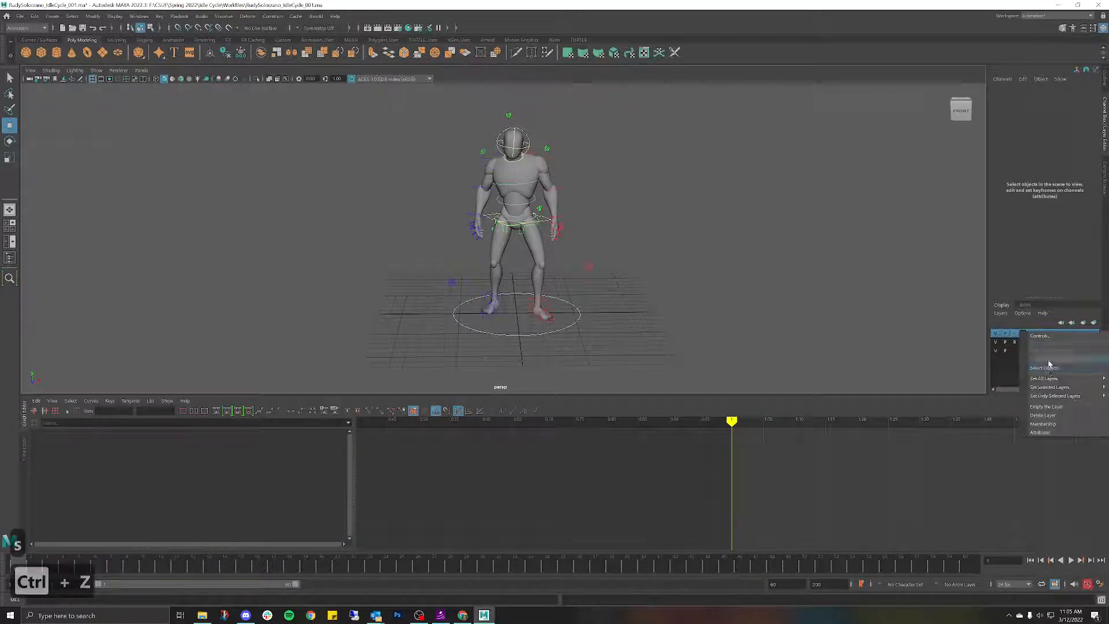
click(1049, 372)
key(s)
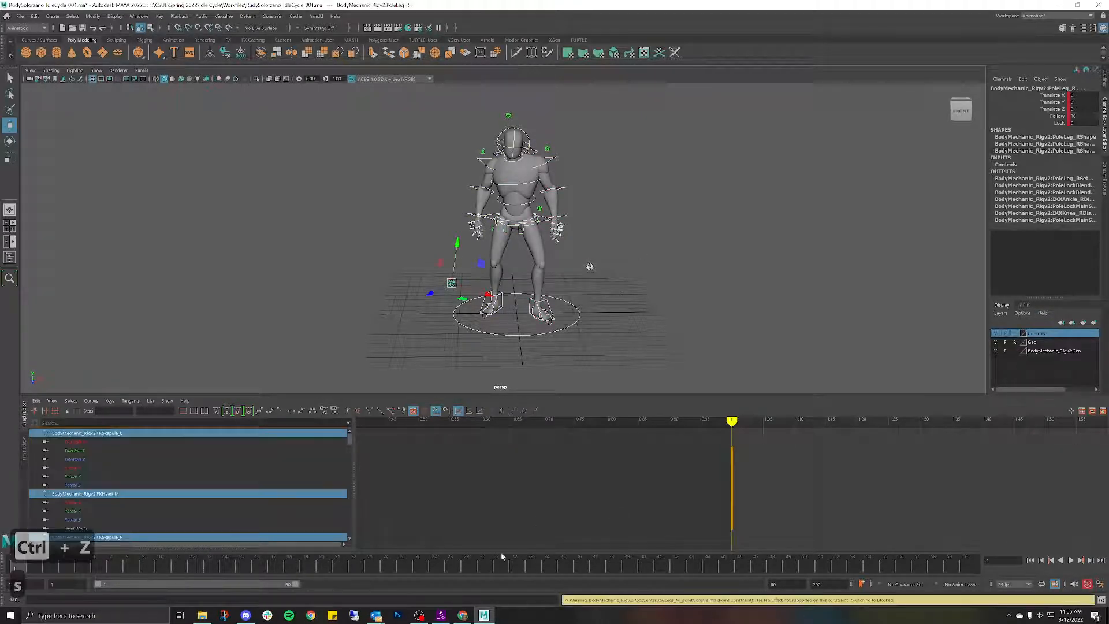
click(967, 565)
key(s)
Step: At frame 30, select the root control at the hips and raise it slightly along Y
drag(970, 564, 485, 581)
scroll(659, 346, up, 5)
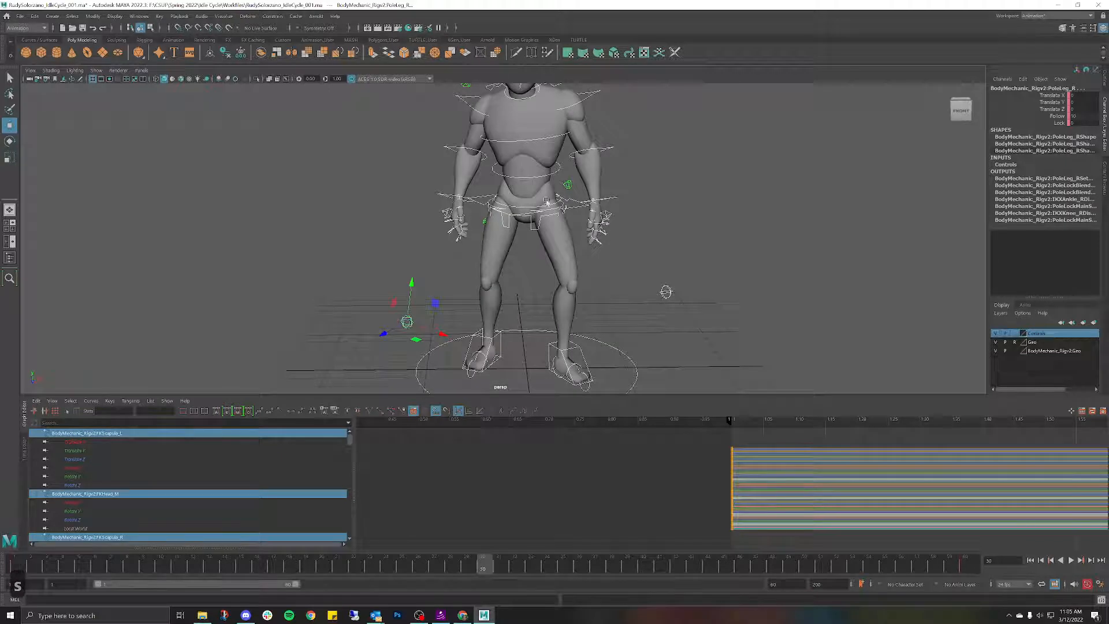
click(583, 211)
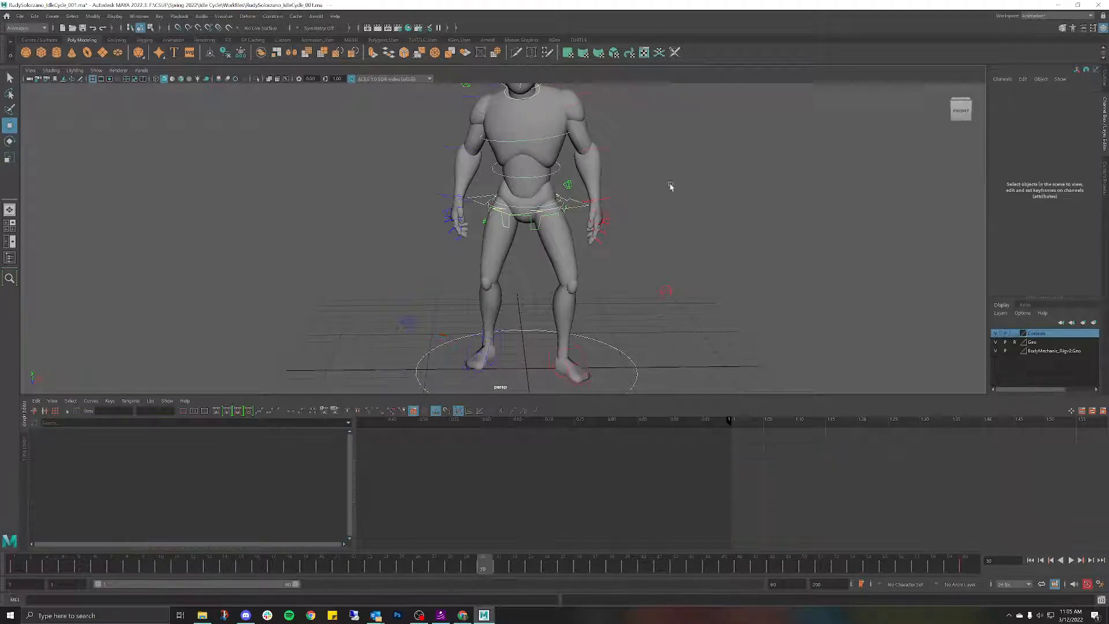
click(577, 211)
alt+drag(634, 193, 617, 181)
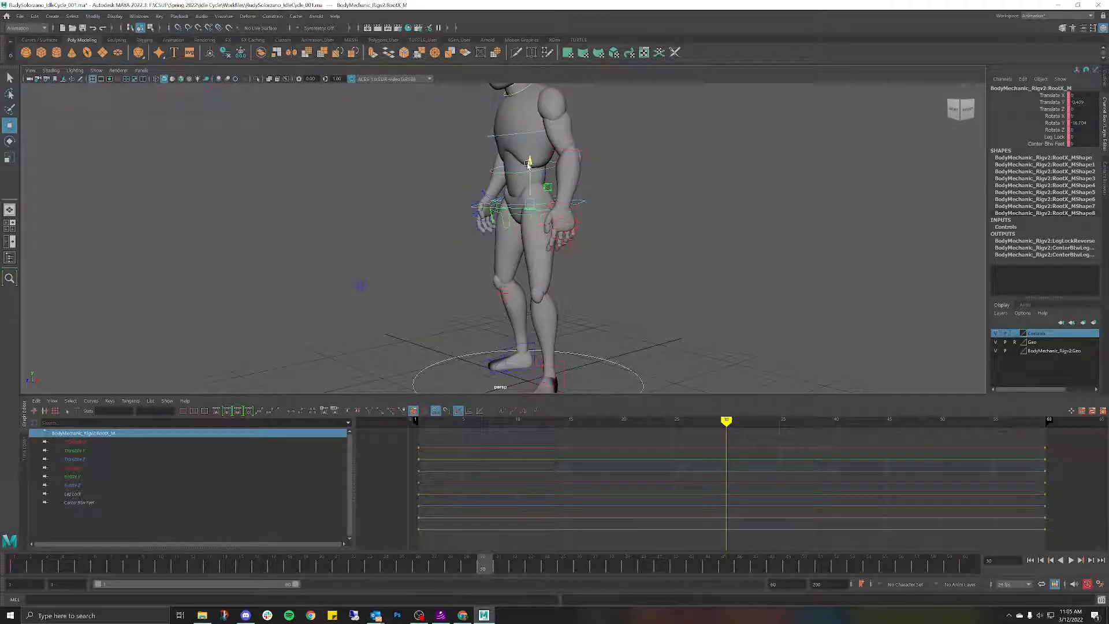
drag(528, 163, 527, 166)
scroll(652, 333, down, 3)
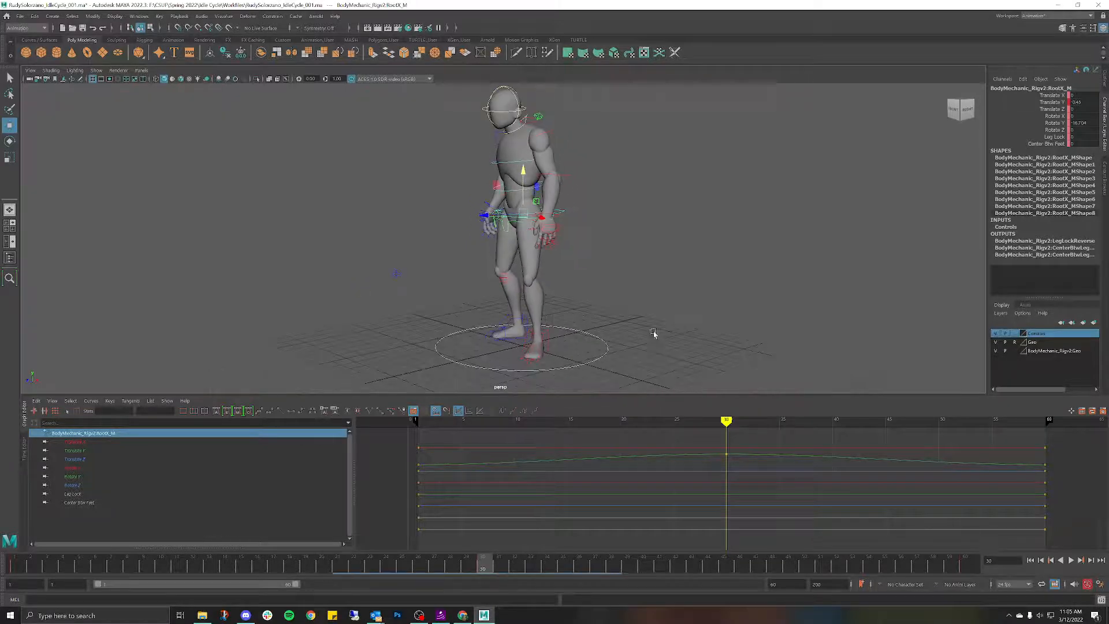
alt+drag(655, 334, 636, 289)
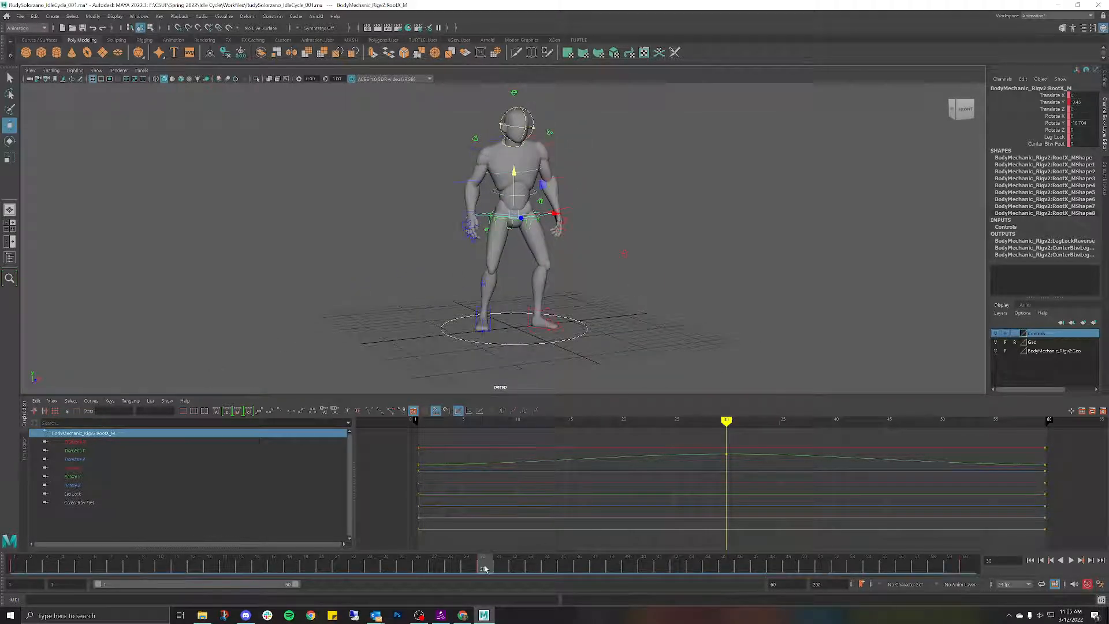
Step: Return to frame 1, hide the NURBS curves in the viewport and play back the idle motion
drag(485, 569, 14, 569)
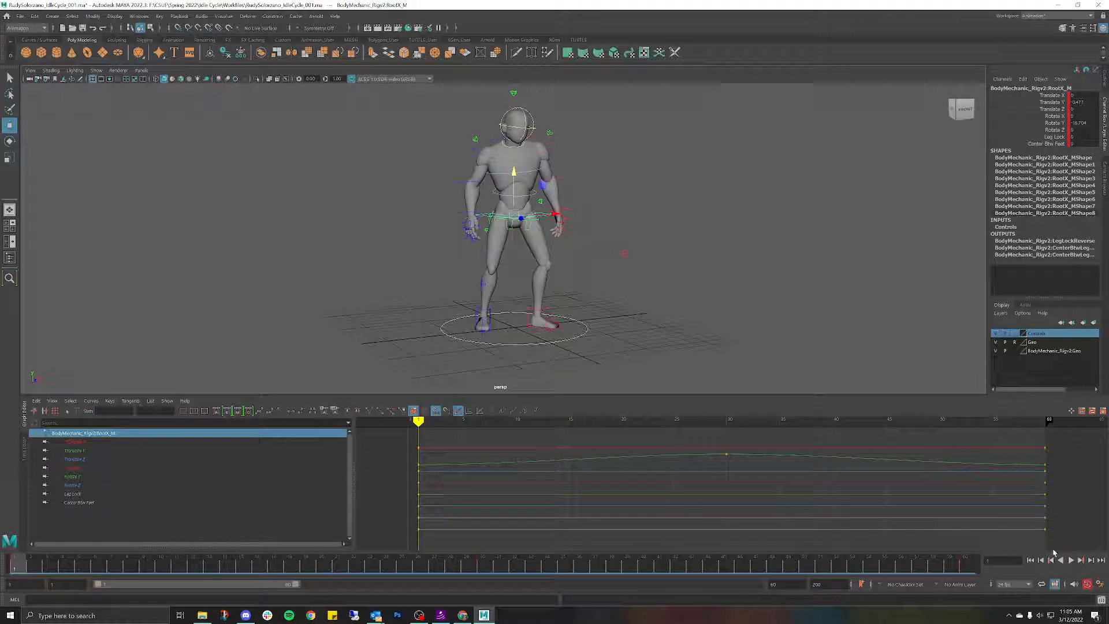
click(102, 79)
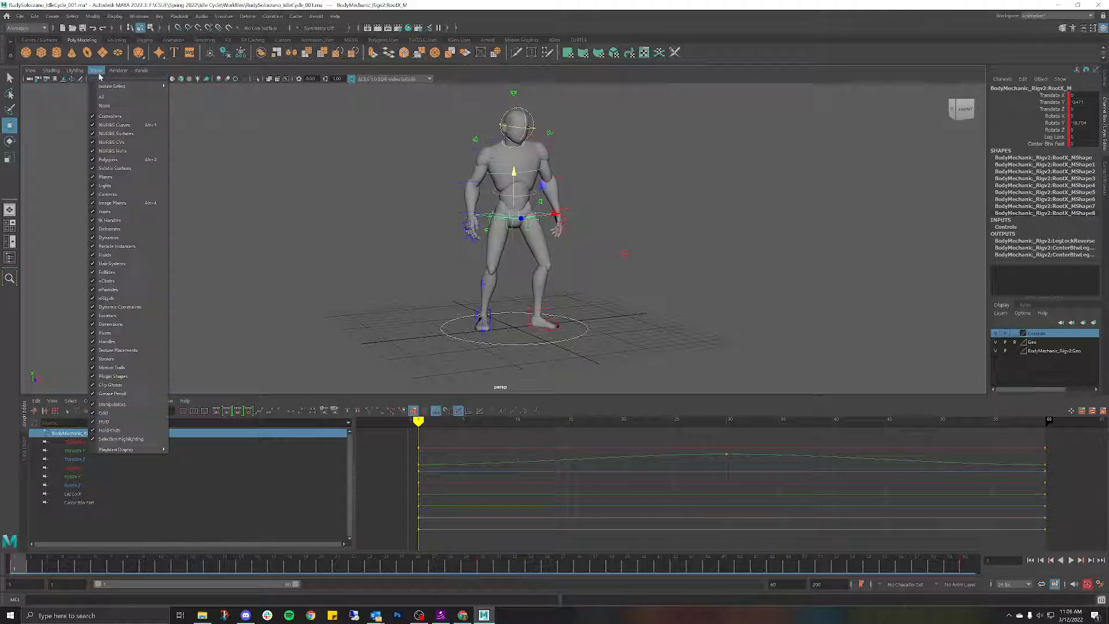
click(115, 122)
click(601, 145)
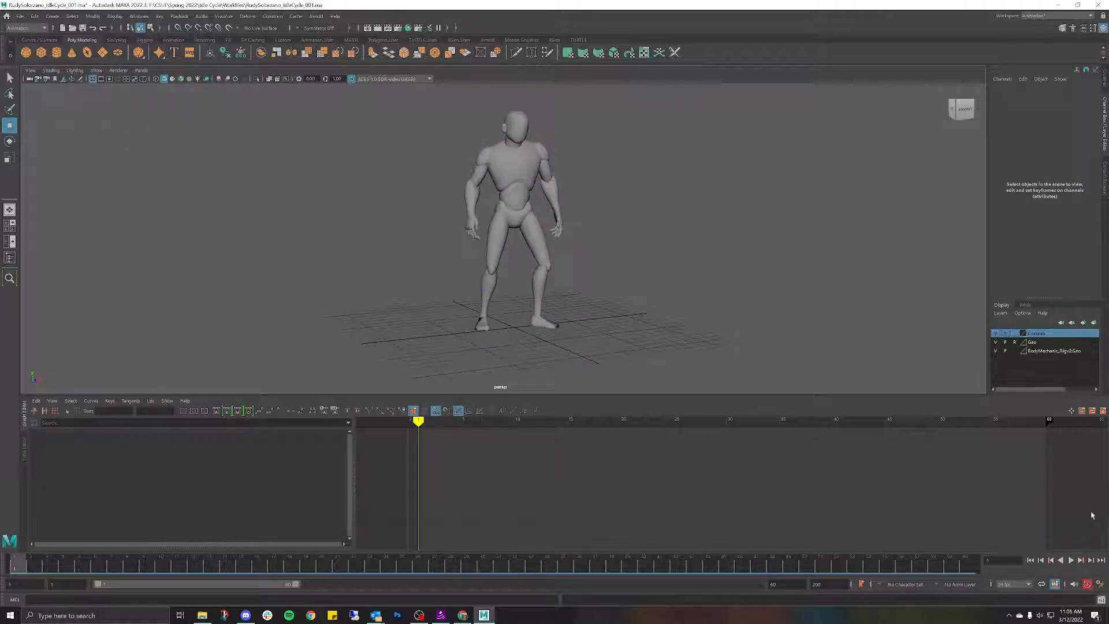
click(1072, 559)
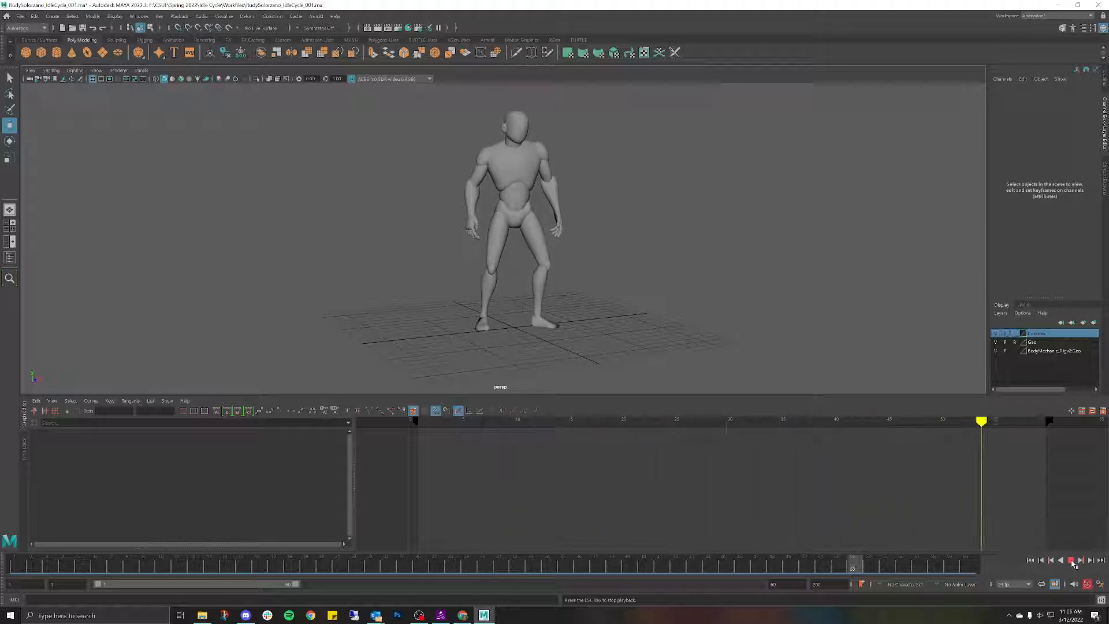
click(1071, 559)
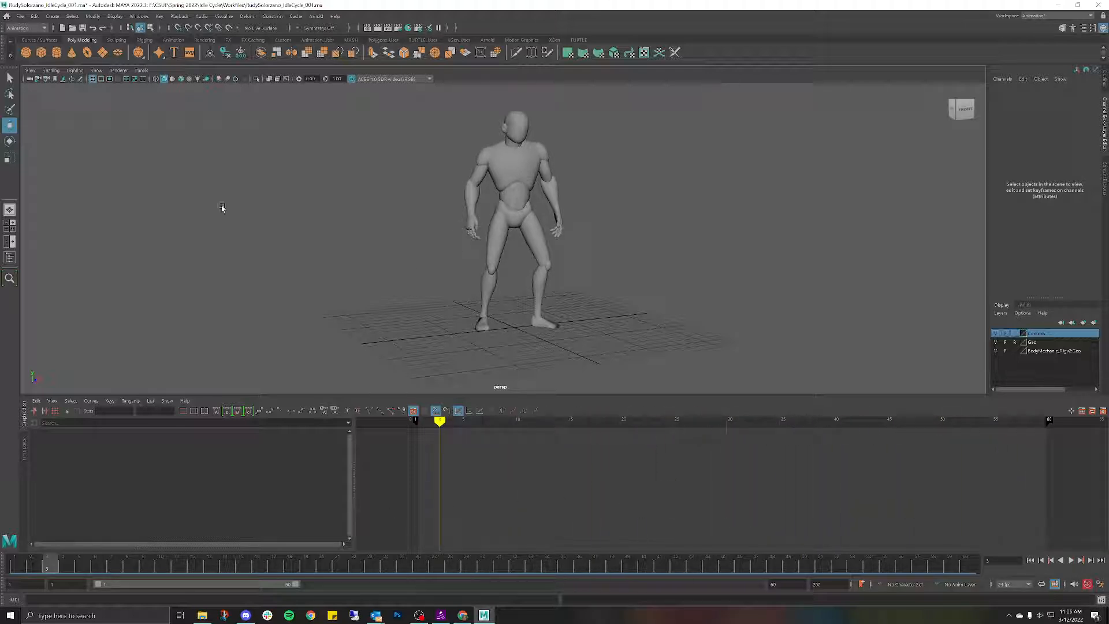
Step: Show the NURBS curves again and raise the root control's Translate Y key at frame 30 in the Graph Editor
click(96, 71)
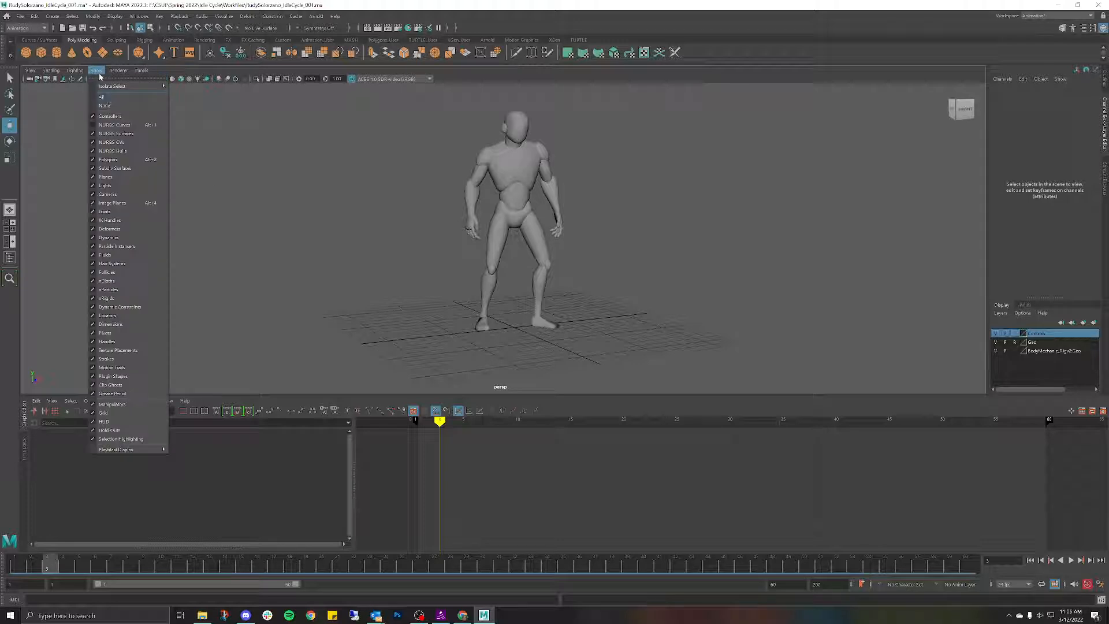
click(130, 125)
scroll(560, 206, up, 5)
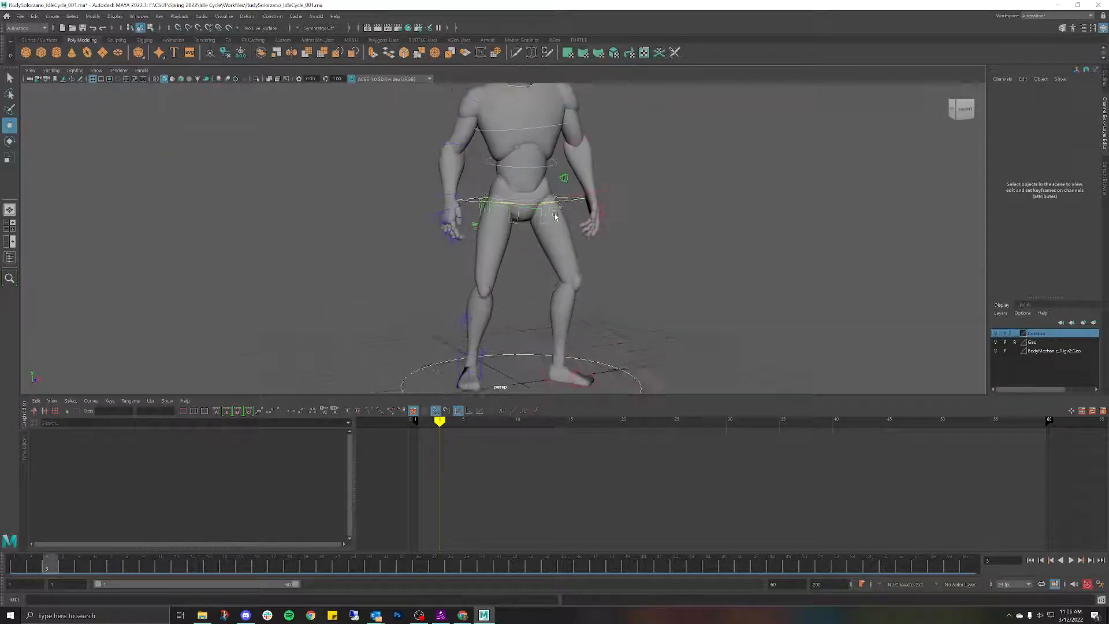
click(580, 197)
scroll(578, 199, down, 5)
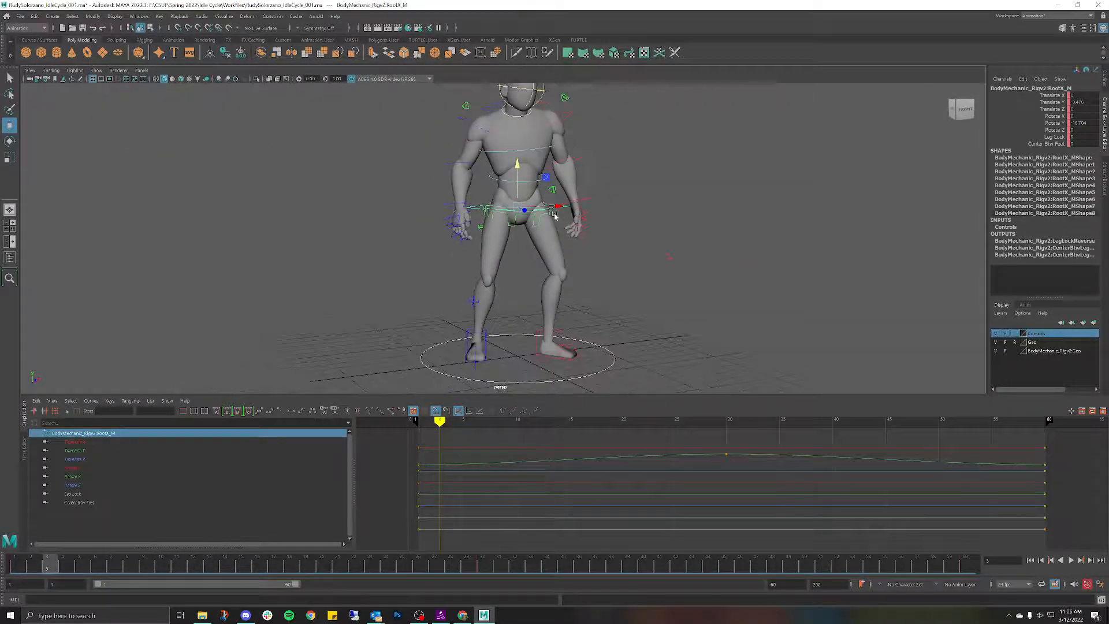
click(484, 563)
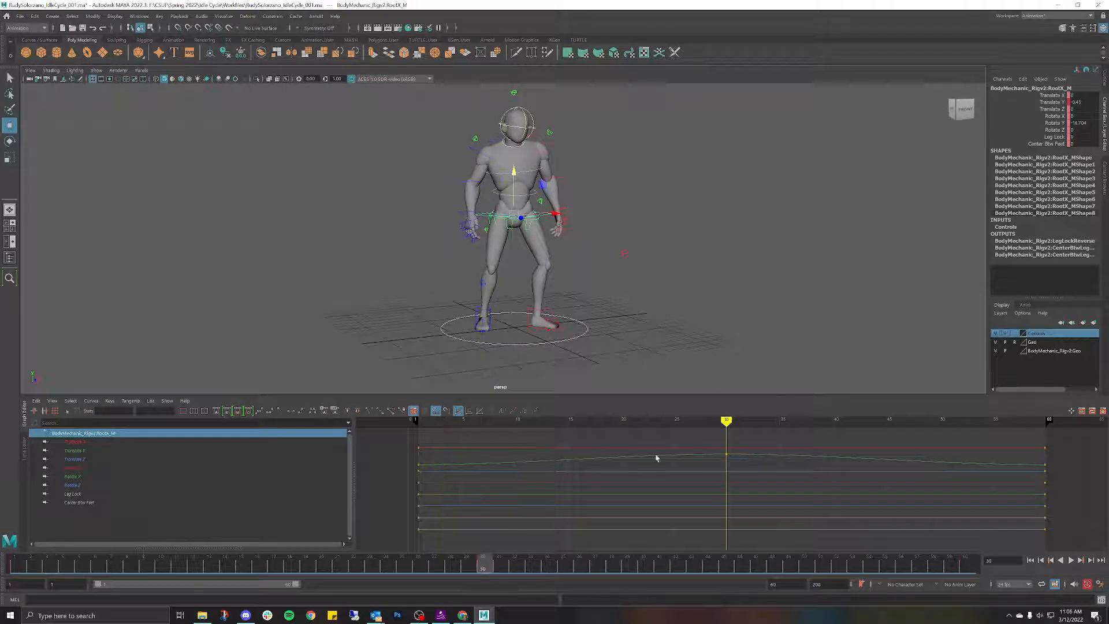
click(75, 450)
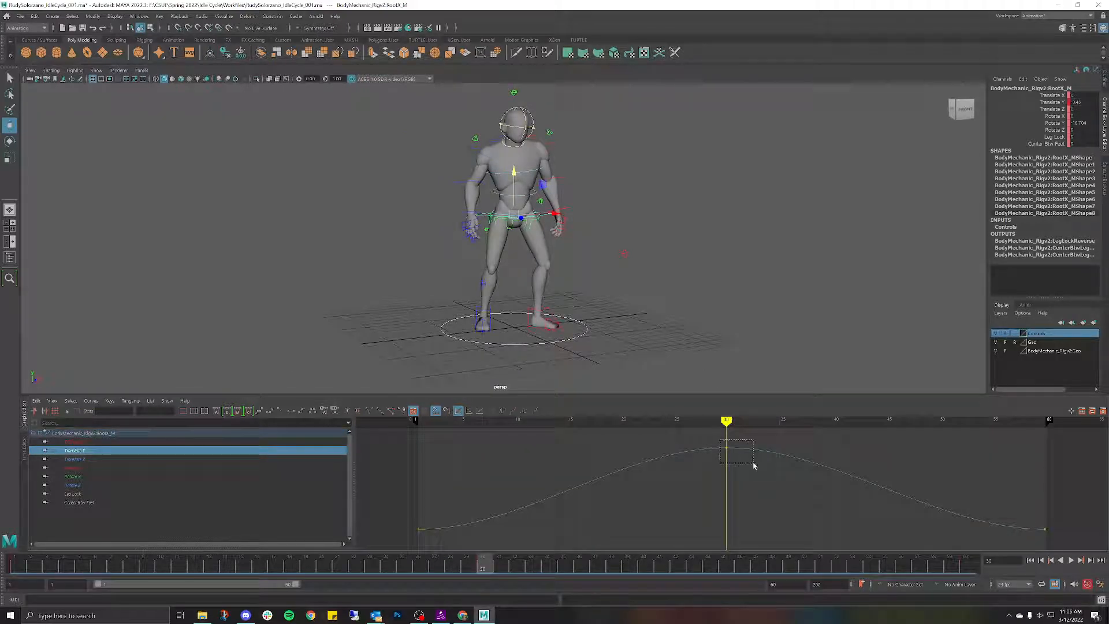
shift+middle_drag(725, 446, 724, 410)
scroll(740, 456, down, 6)
click(745, 481)
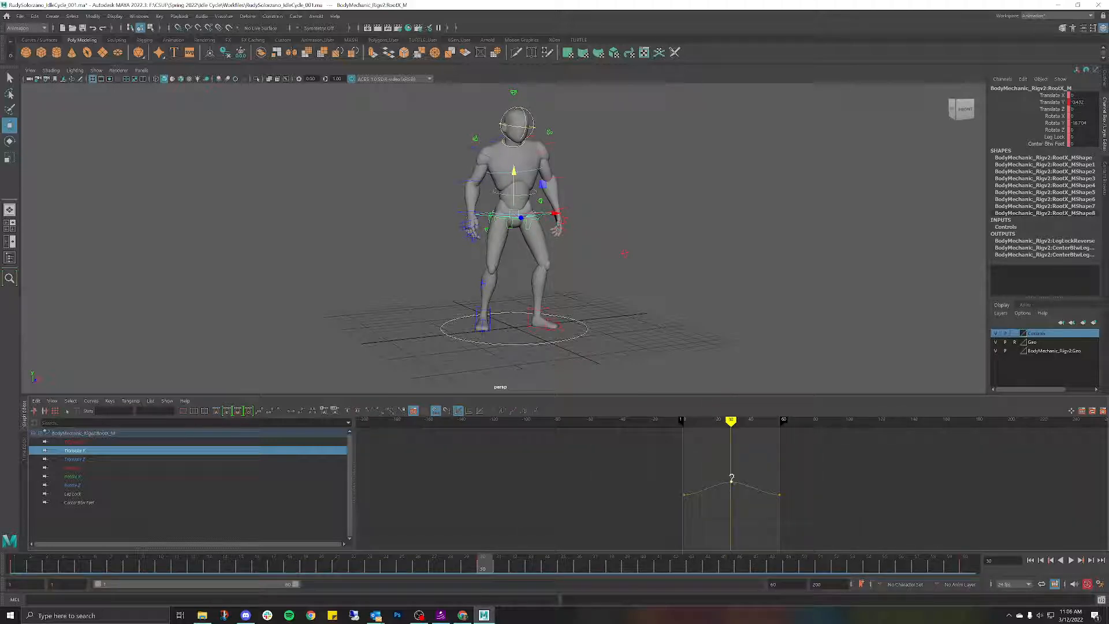
shift+middle_drag(732, 468, 734, 450)
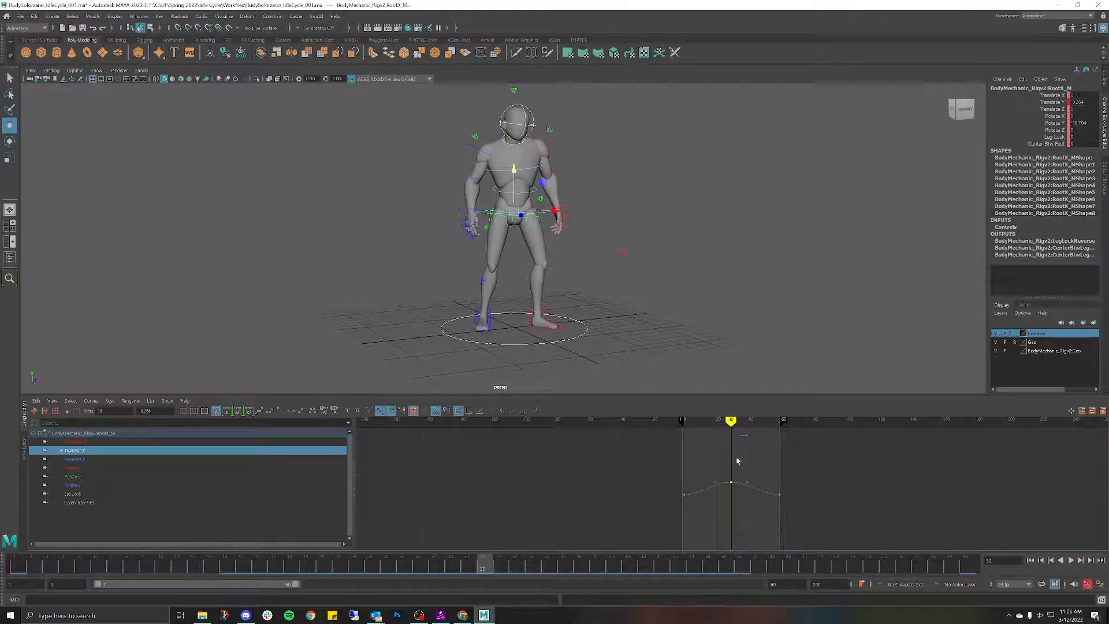
click(785, 337)
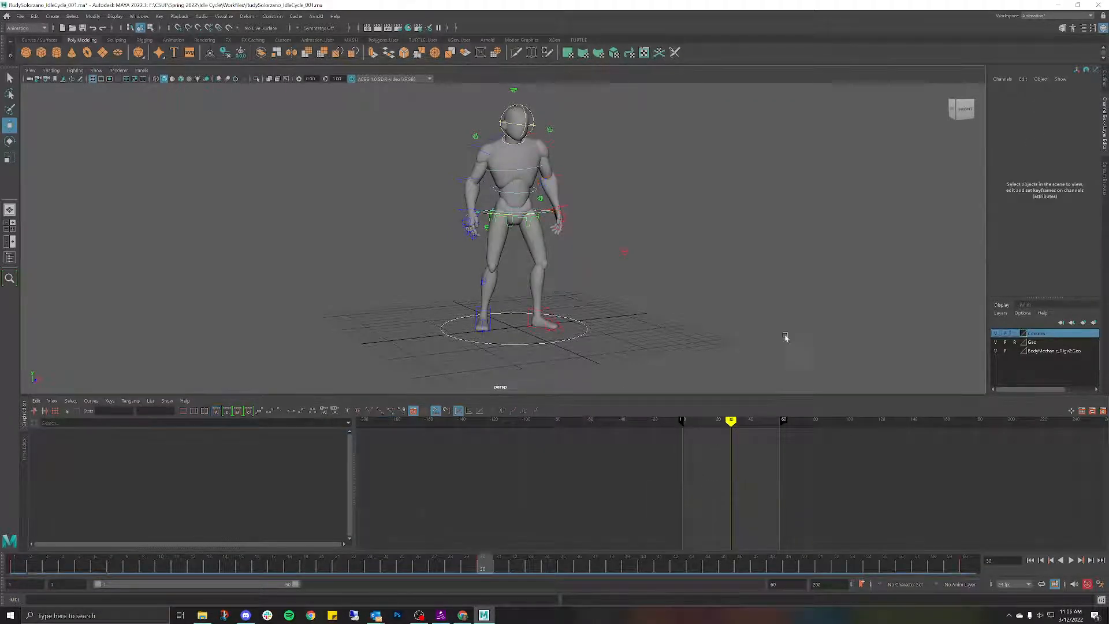
Step: Hide the NURBS curves and play back the animation to check the stronger body rise
click(106, 71)
click(116, 121)
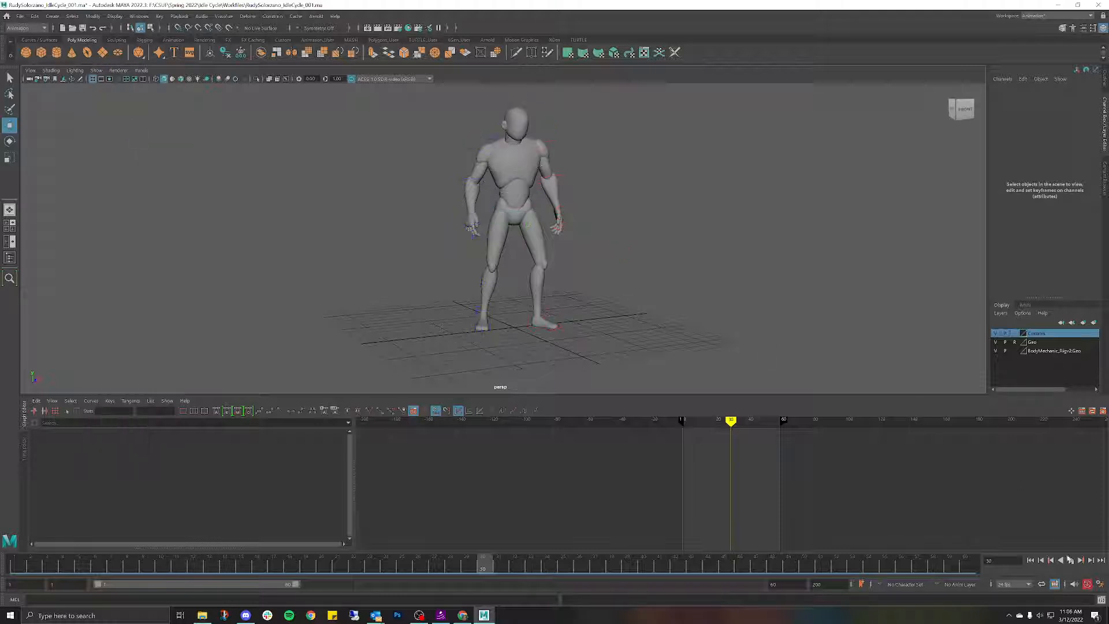
click(1070, 560)
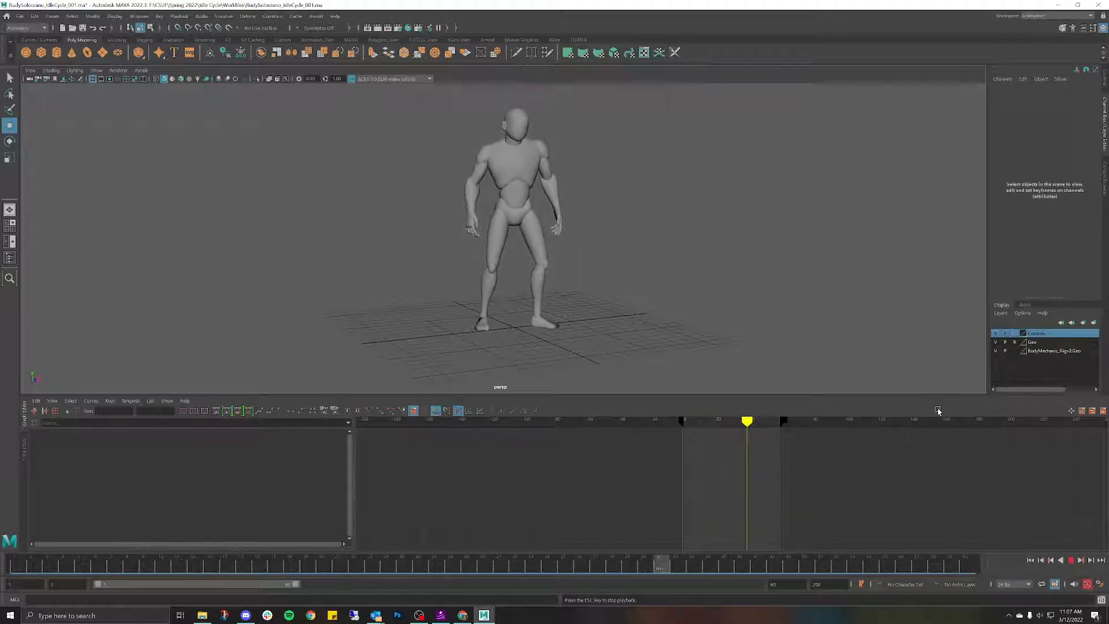
key(Escape)
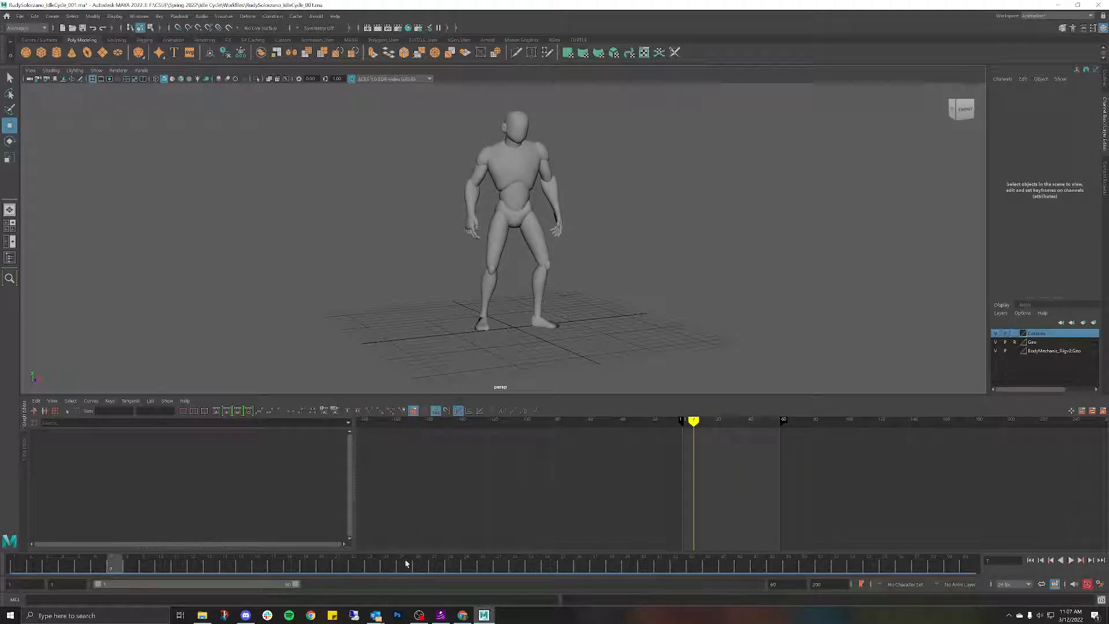
Step: Go to frame 30 and show the NURBS curves again, with the character's upper body in view
drag(406, 563, 479, 553)
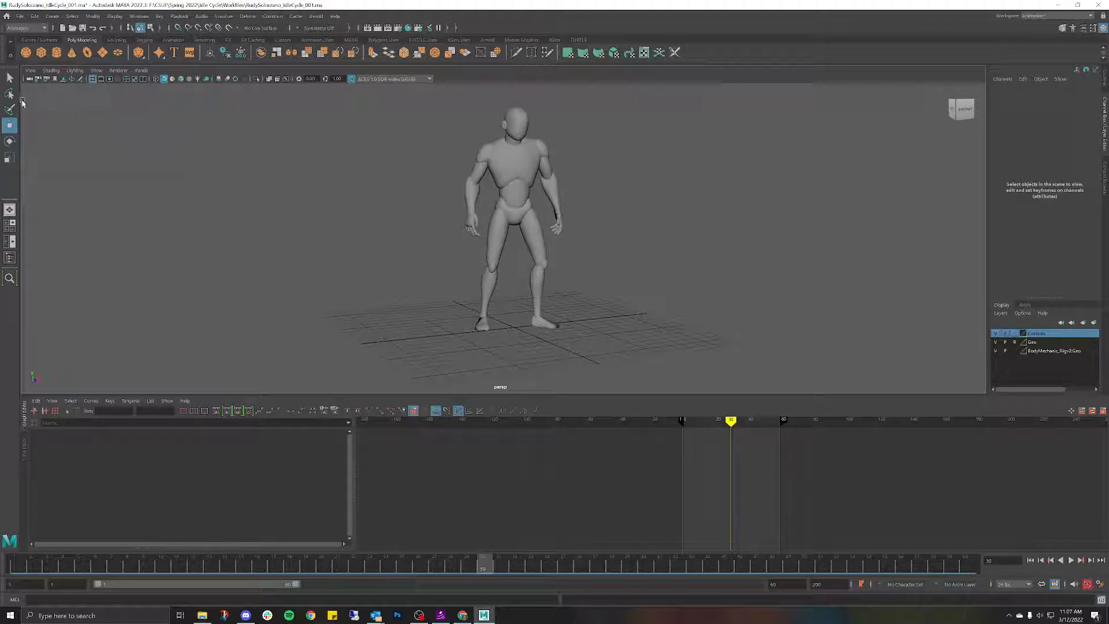
click(93, 71)
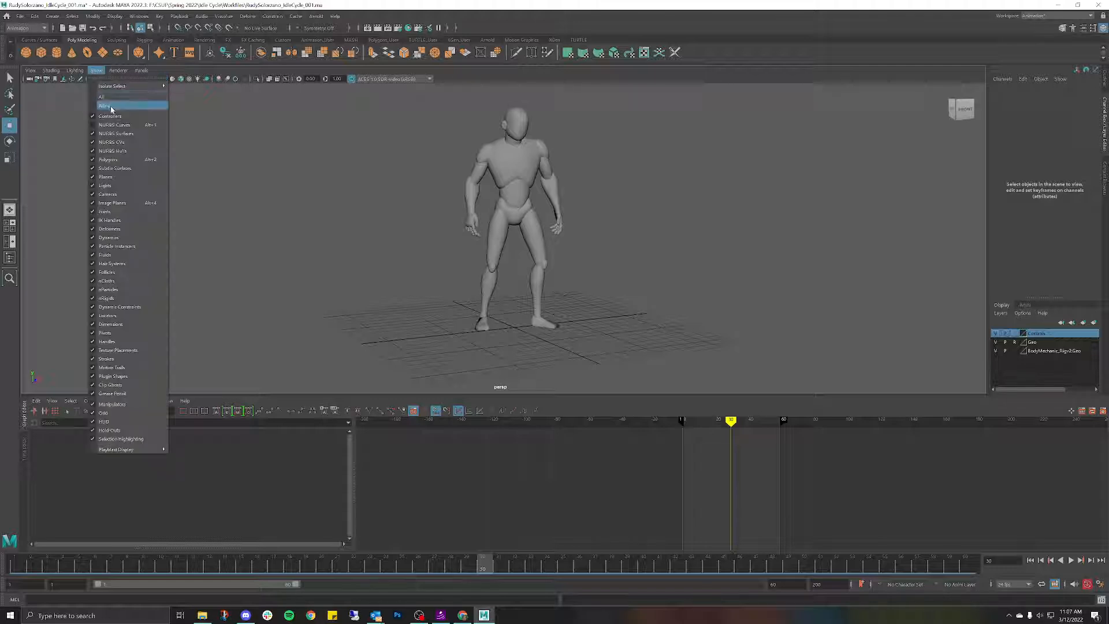
click(114, 123)
scroll(376, 152, up, 3)
alt+middle_drag(574, 168, 597, 290)
scroll(597, 290, up, 2)
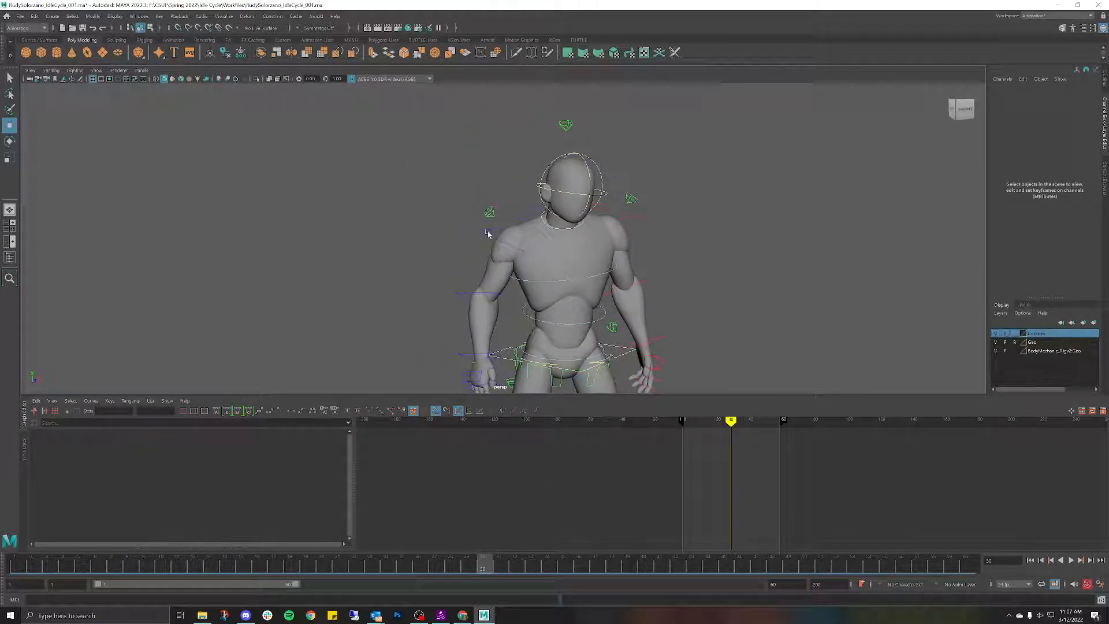
Step: Rotate the right scapula control slightly at frame 30, working in the front view with the whole character framed
click(516, 218)
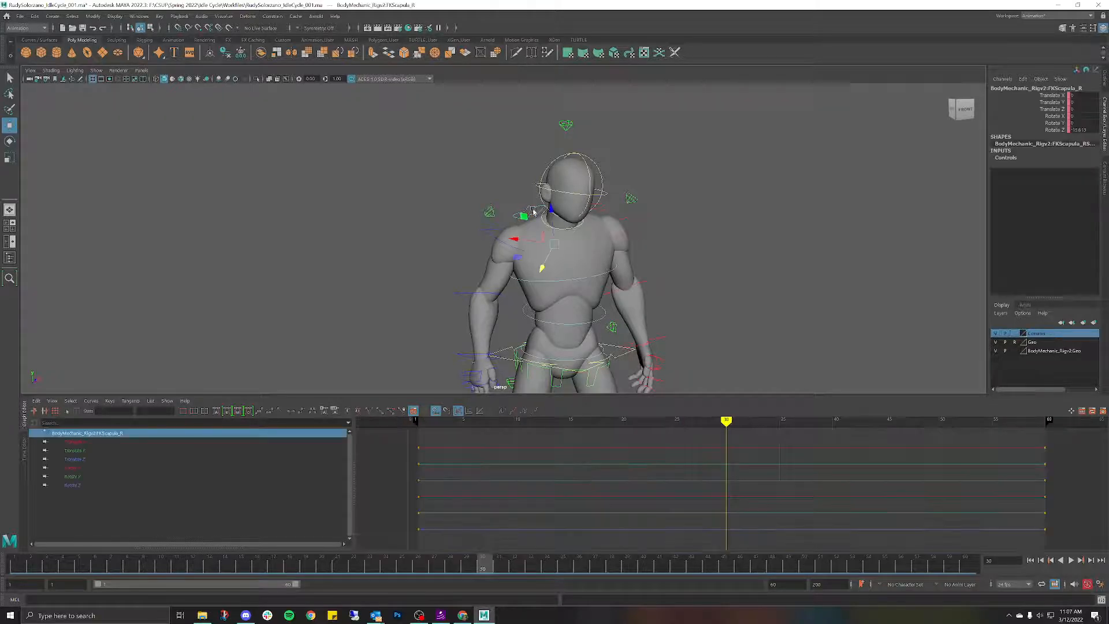
key(r)
key(r)
key(e)
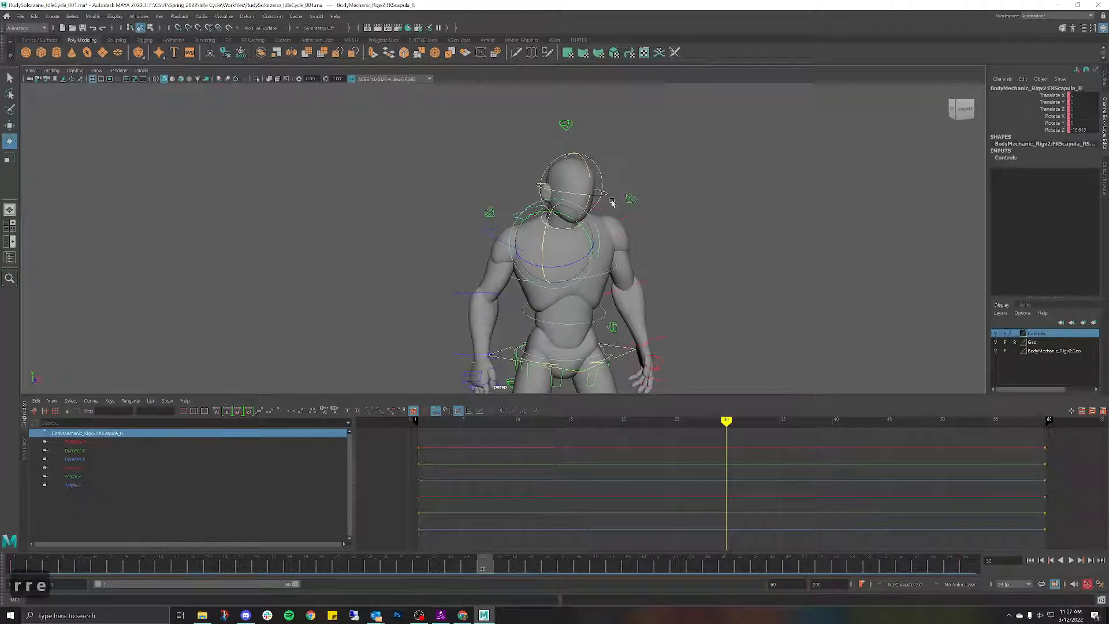
alt+drag(612, 203, 590, 224)
key(space)
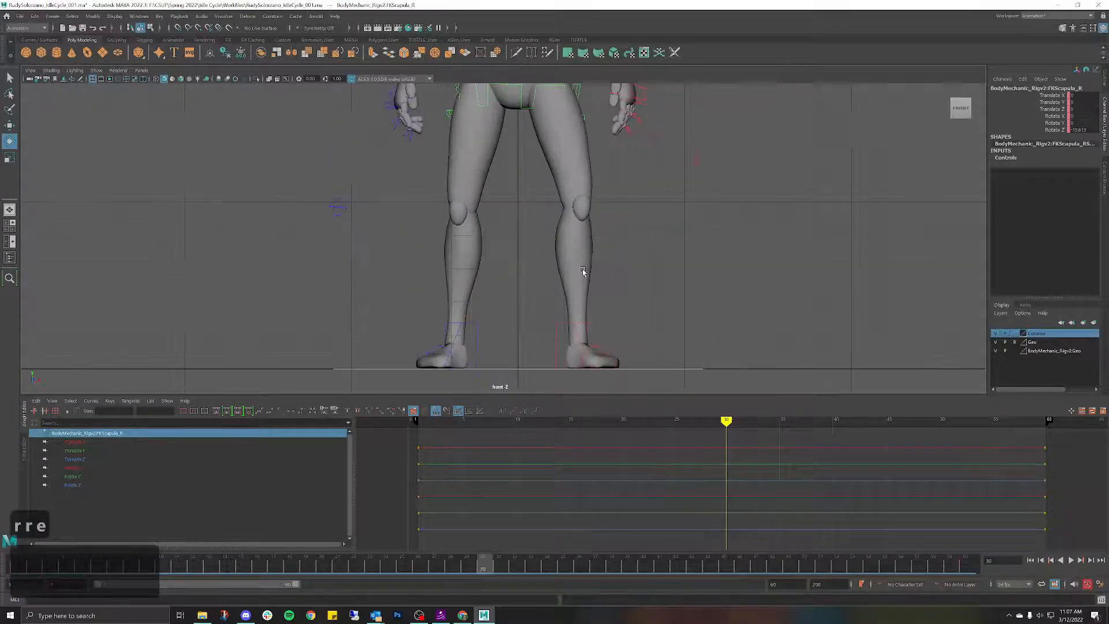
key(f)
key(a)
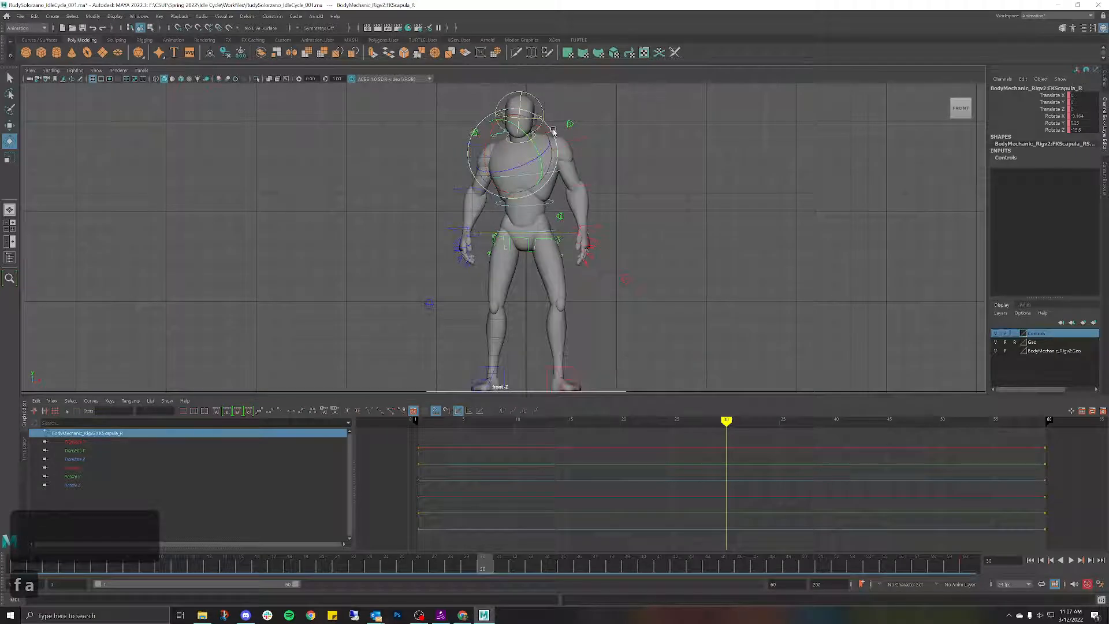
click(601, 110)
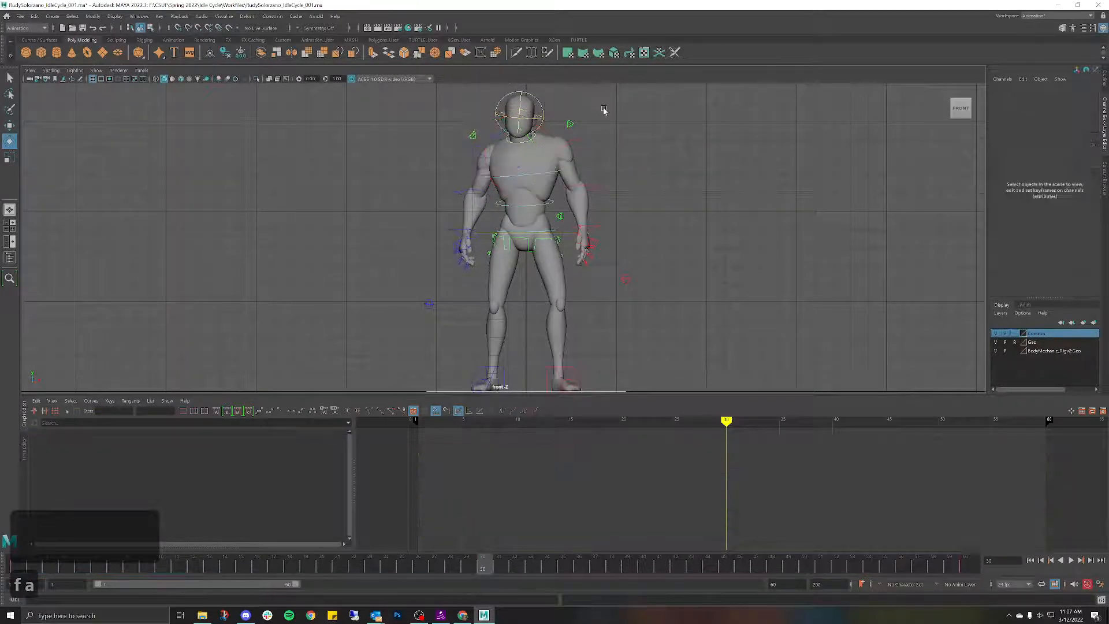
Step: Rotate the left scapula control slightly at frame 30, key it and play back the result
click(556, 131)
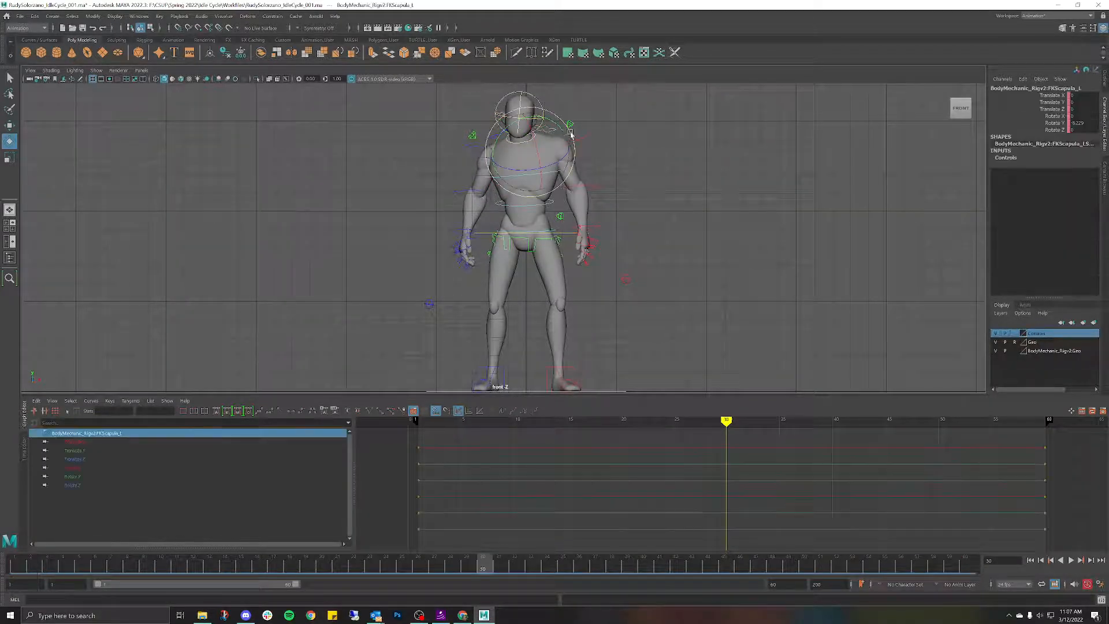
key(s)
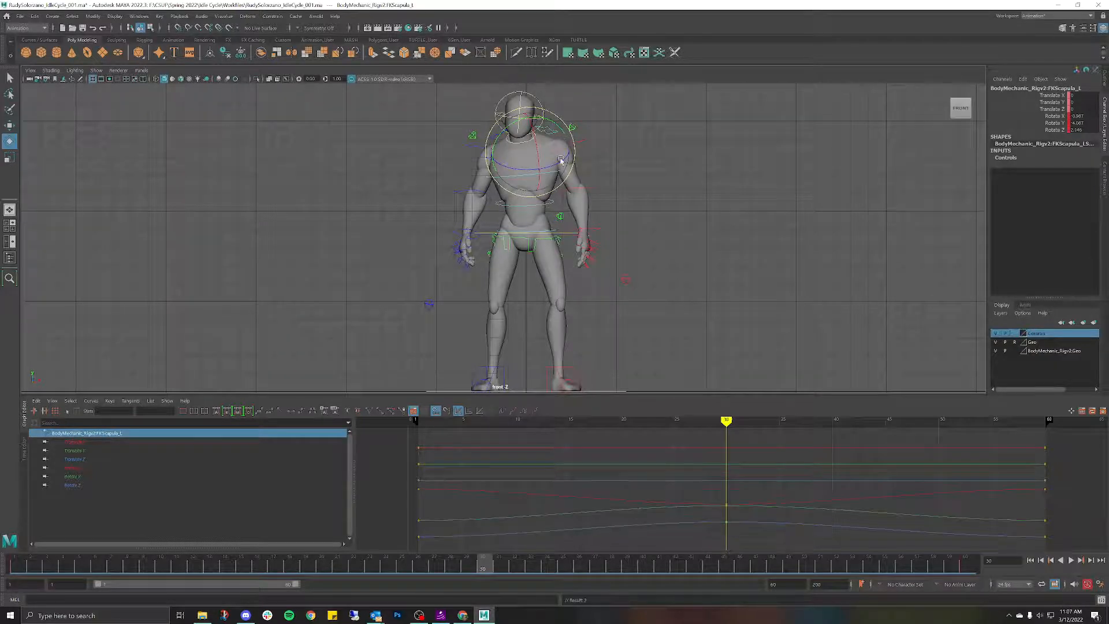
key(alt+v)
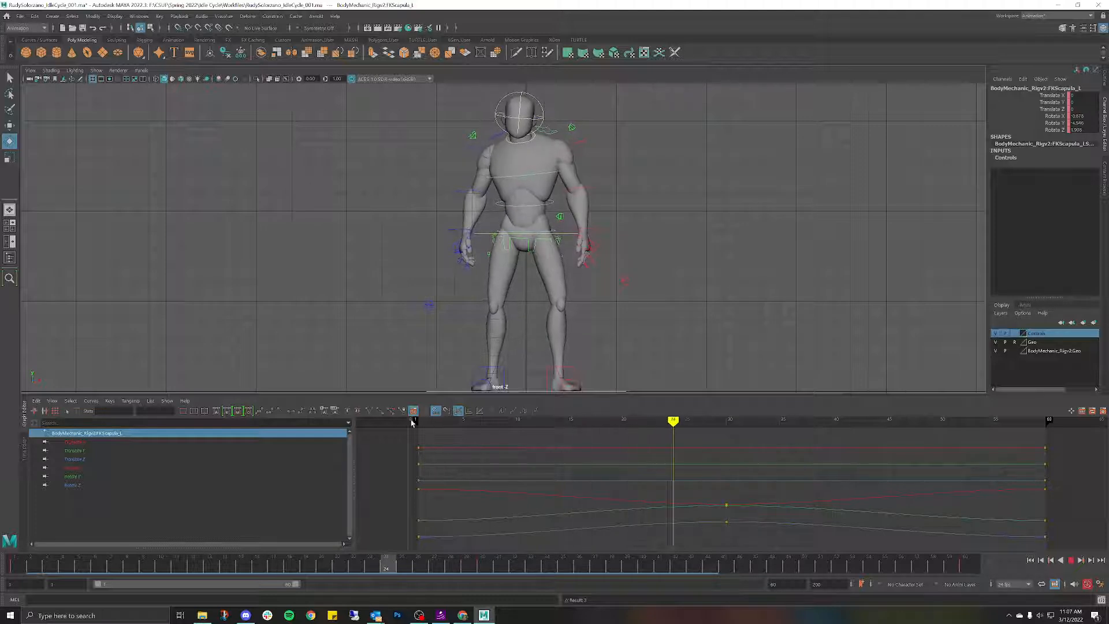
key(Escape)
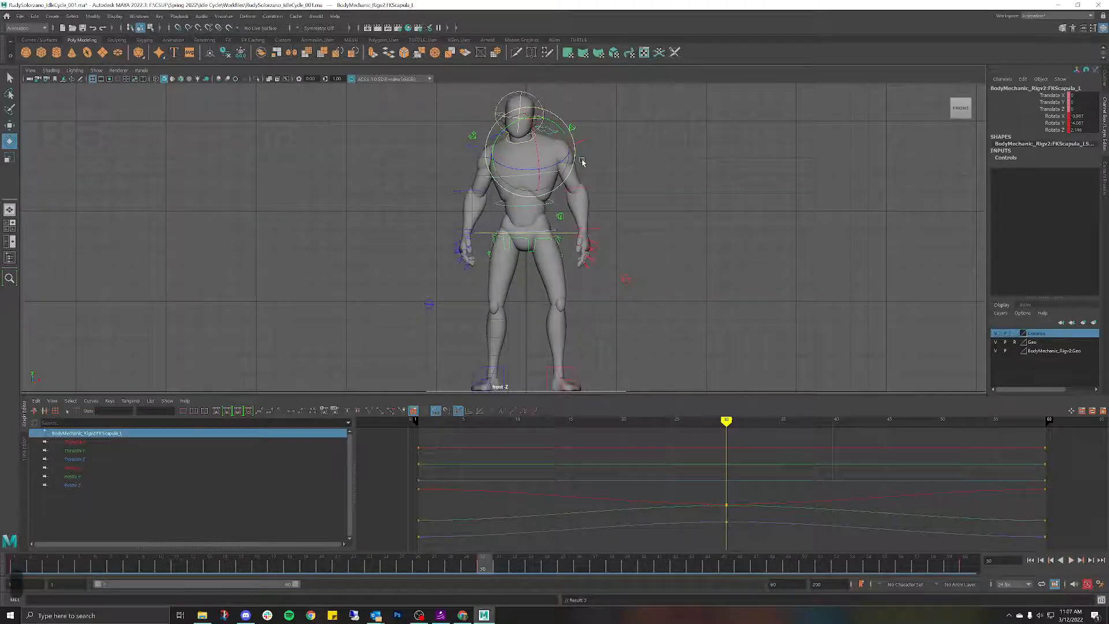
Step: Try to bend the torso at frame 30 by rotating the root, spine and chest controls together in the side view, and key it
key(space)
drag(582, 162, 616, 165)
key(f)
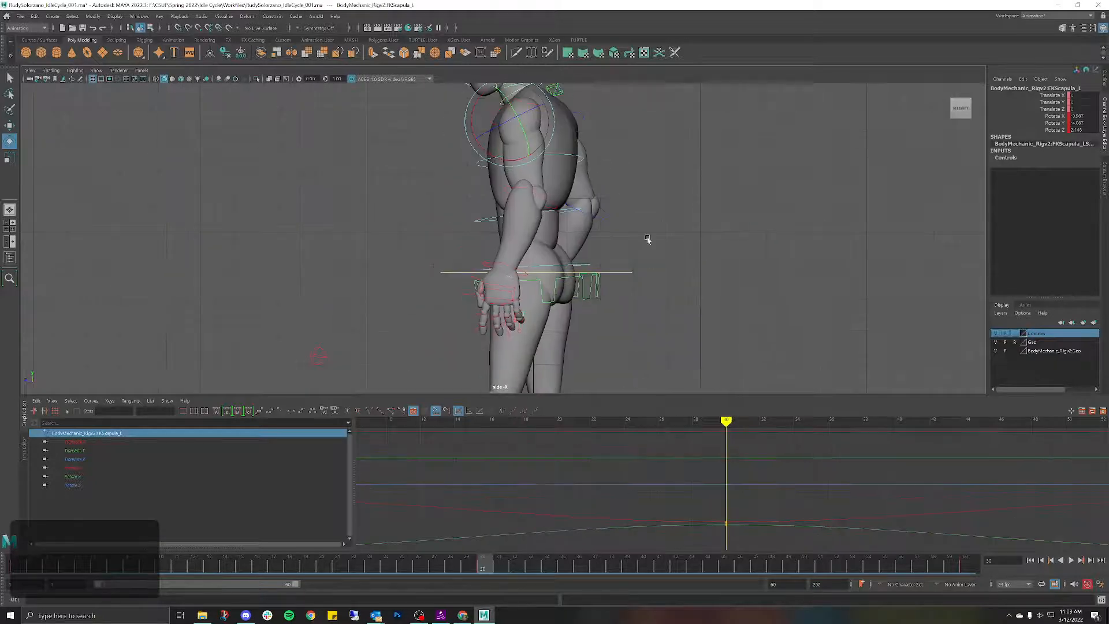
click(588, 264)
click(586, 266)
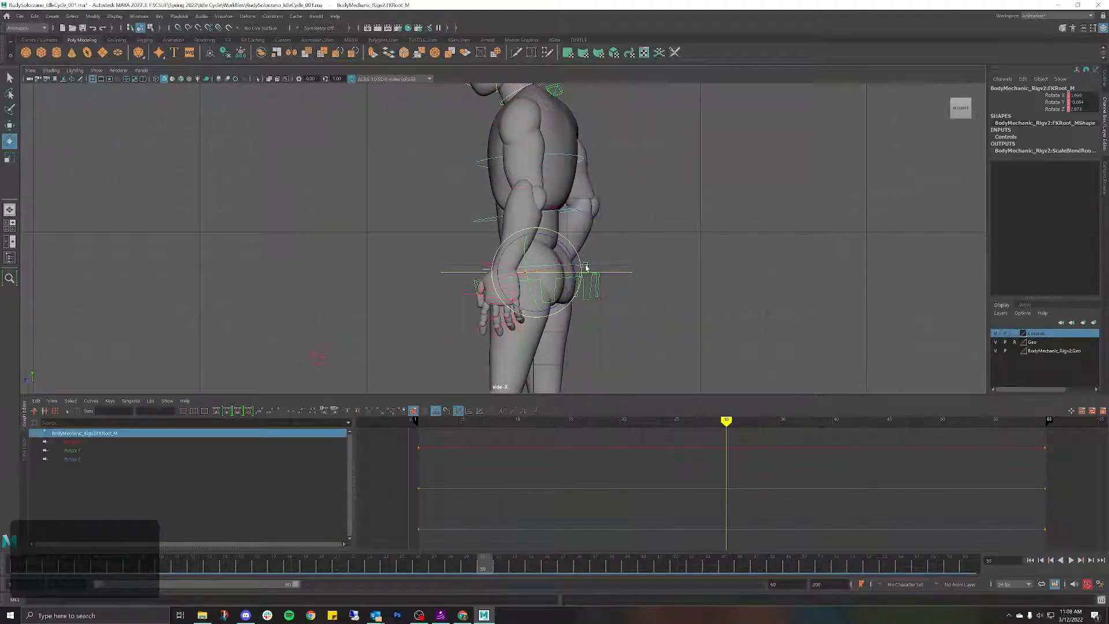
key(w)
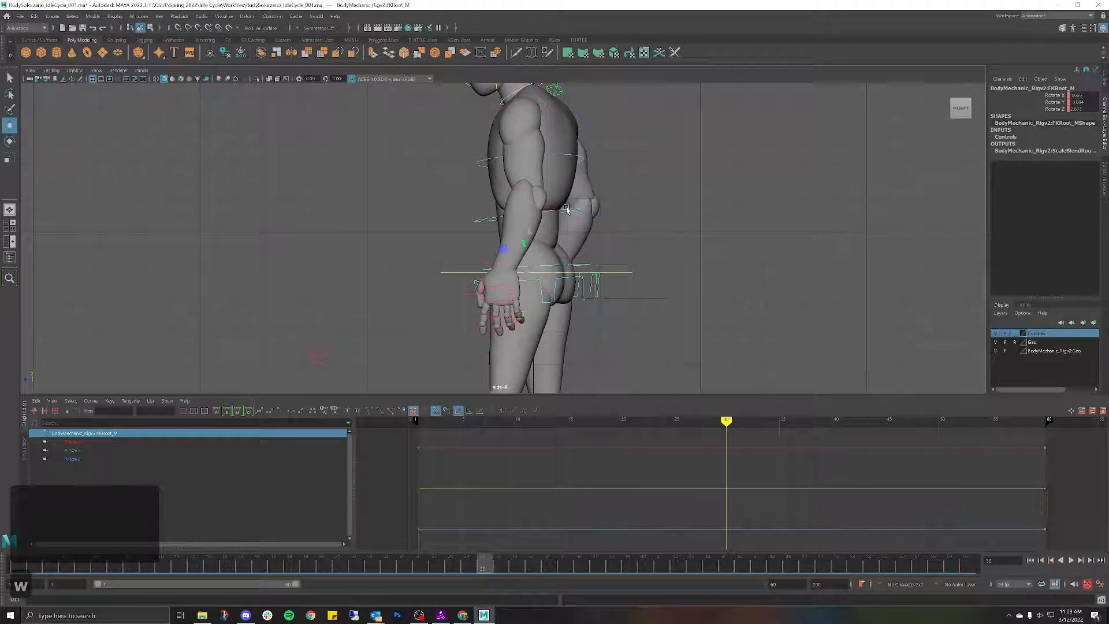
shift+click(565, 211)
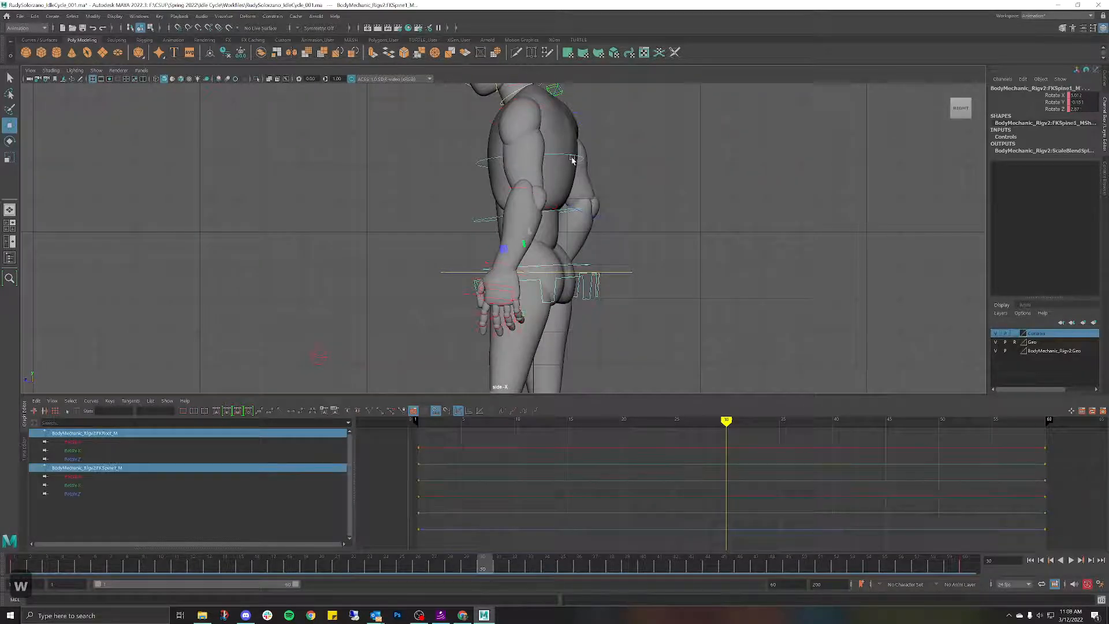
shift+click(572, 161)
key(e)
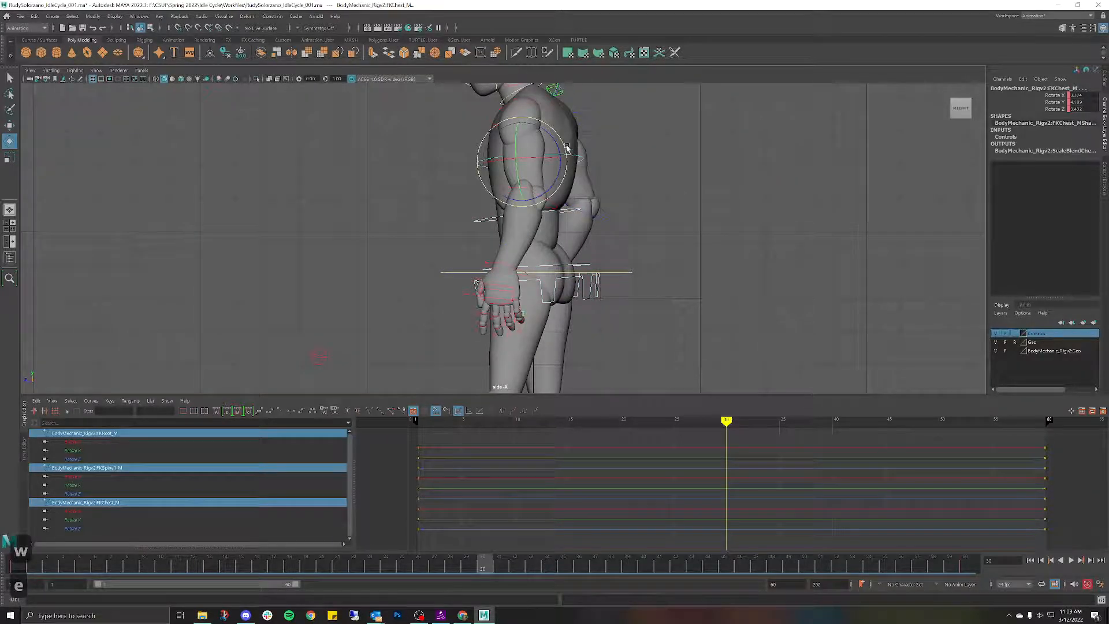
drag(565, 145, 564, 142)
key(s)
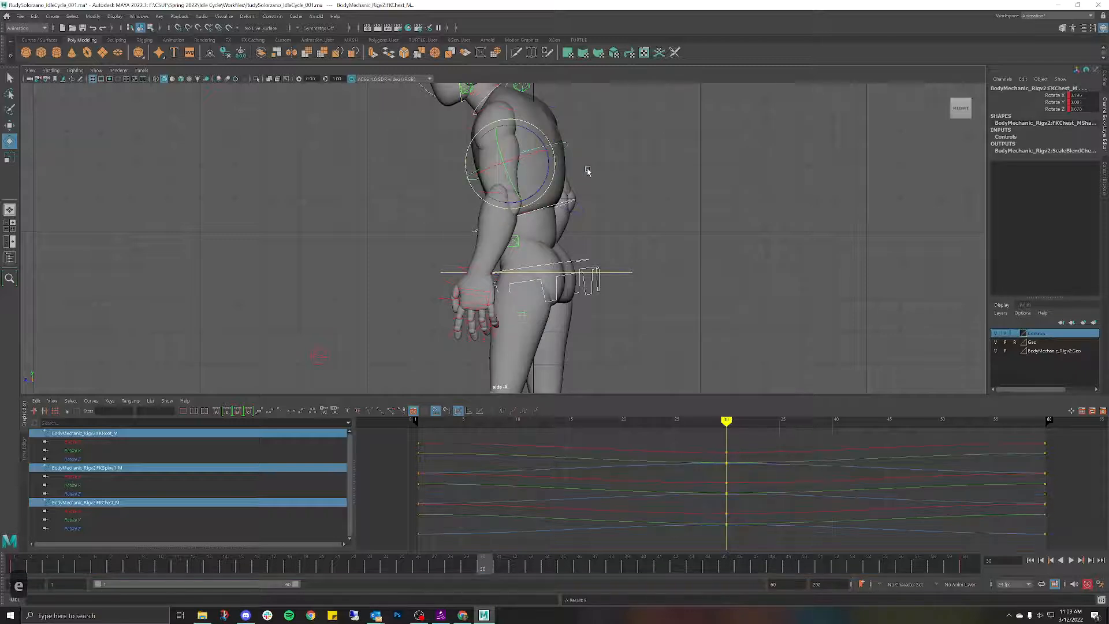
Step: Hide the NURBS curves in the perspective view and play back the animation to check the torso bend
key(space)
drag(601, 158, 589, 149)
click(634, 173)
scroll(635, 172, down, 5)
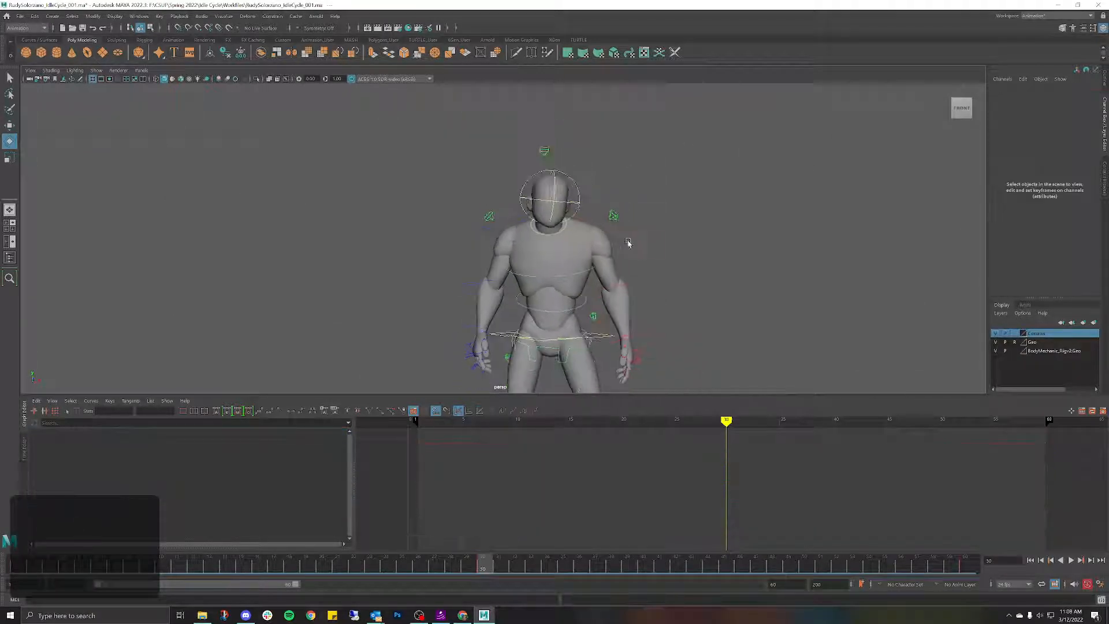
alt+middle_drag(623, 257, 622, 200)
alt+drag(617, 200, 655, 192)
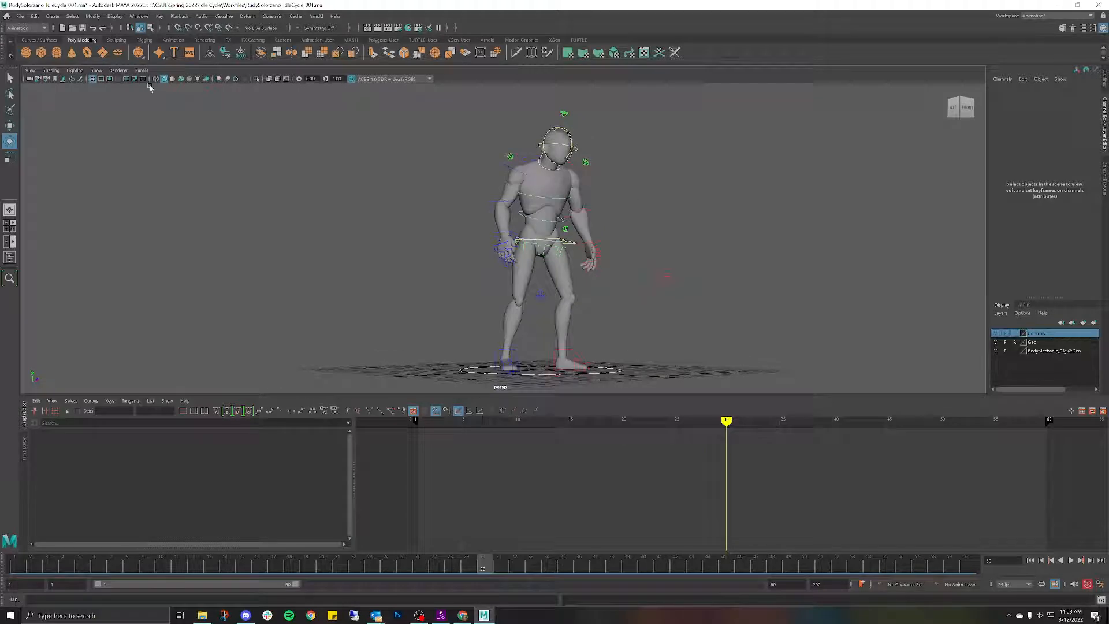
click(105, 71)
click(124, 125)
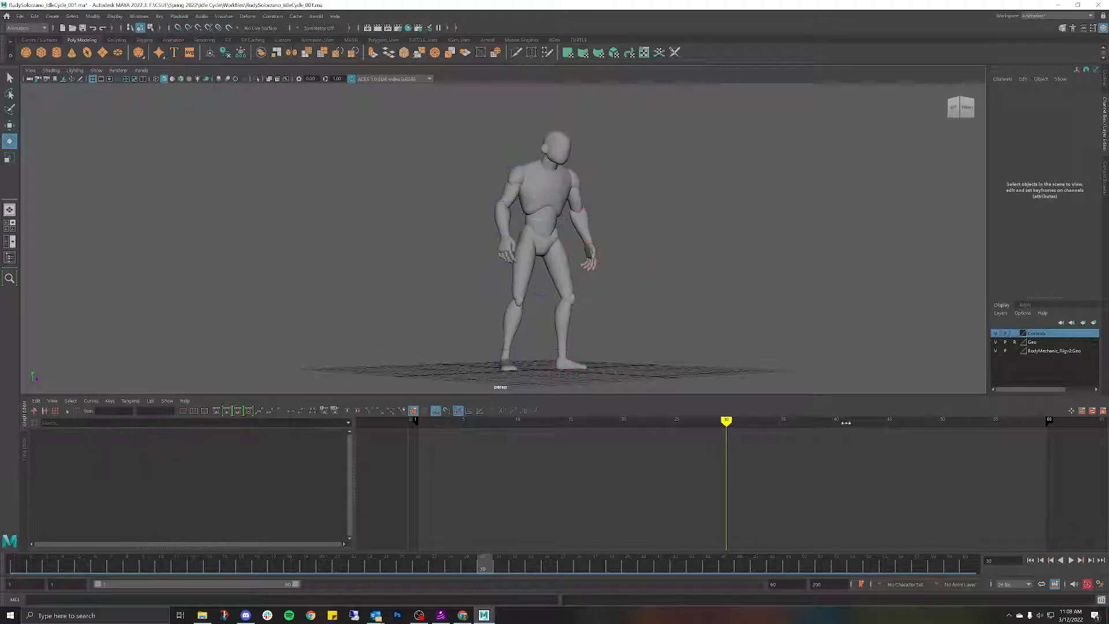
click(1071, 560)
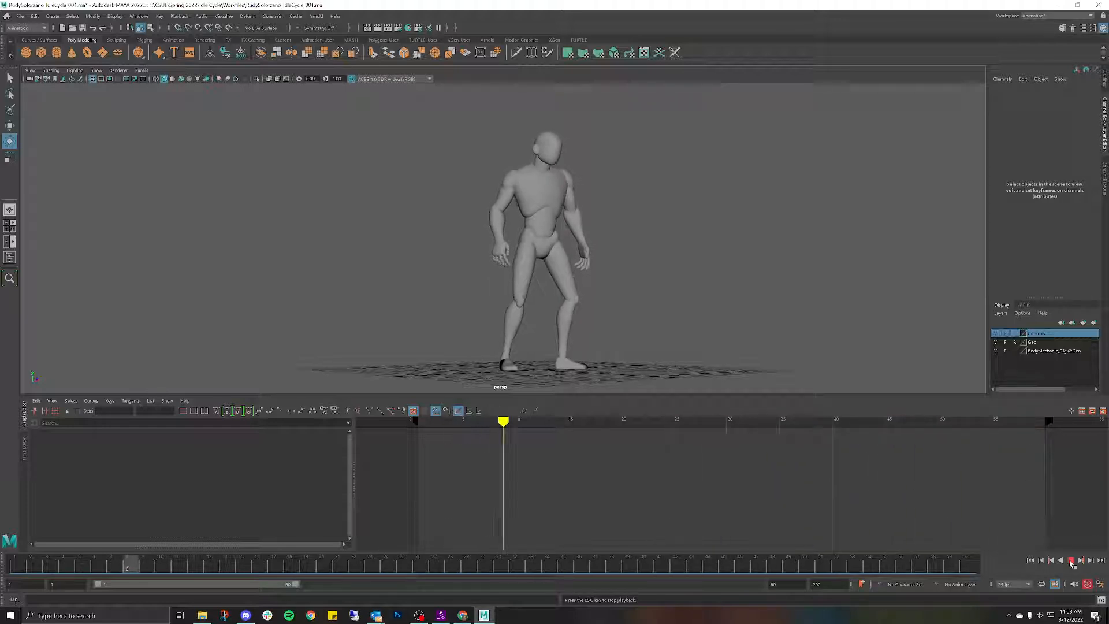
key(Escape)
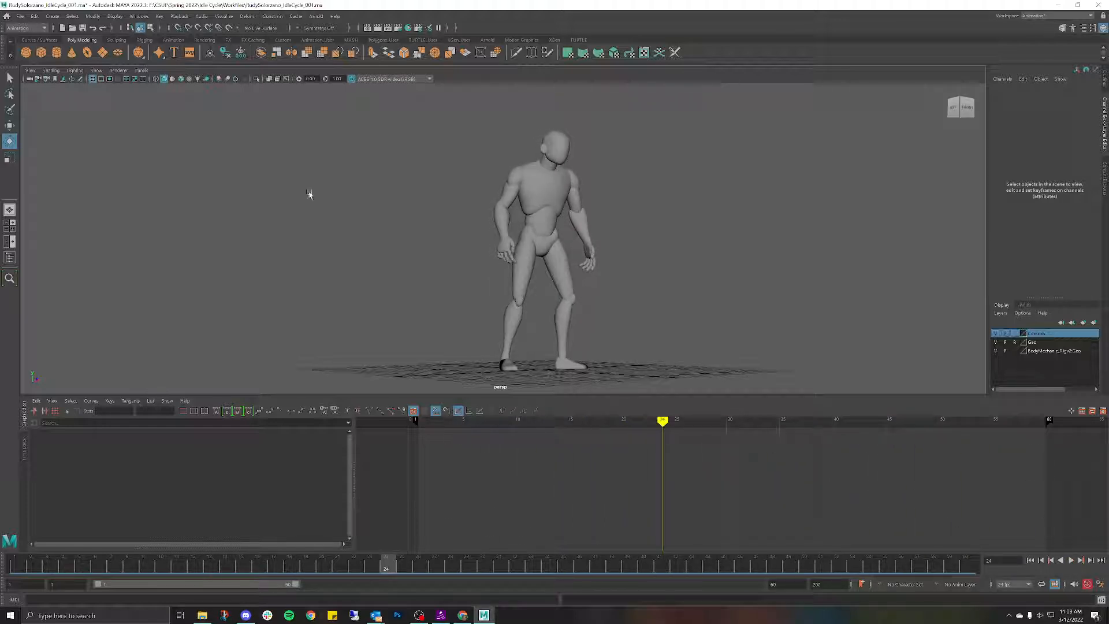
Step: Undo the root, spine and chest rotation back to the left scapula selection, and scrub the timeline to frame 30
key(ctrl+z)
key(ctrl+z)
key(ctrl+z)
key(ctrl+z)
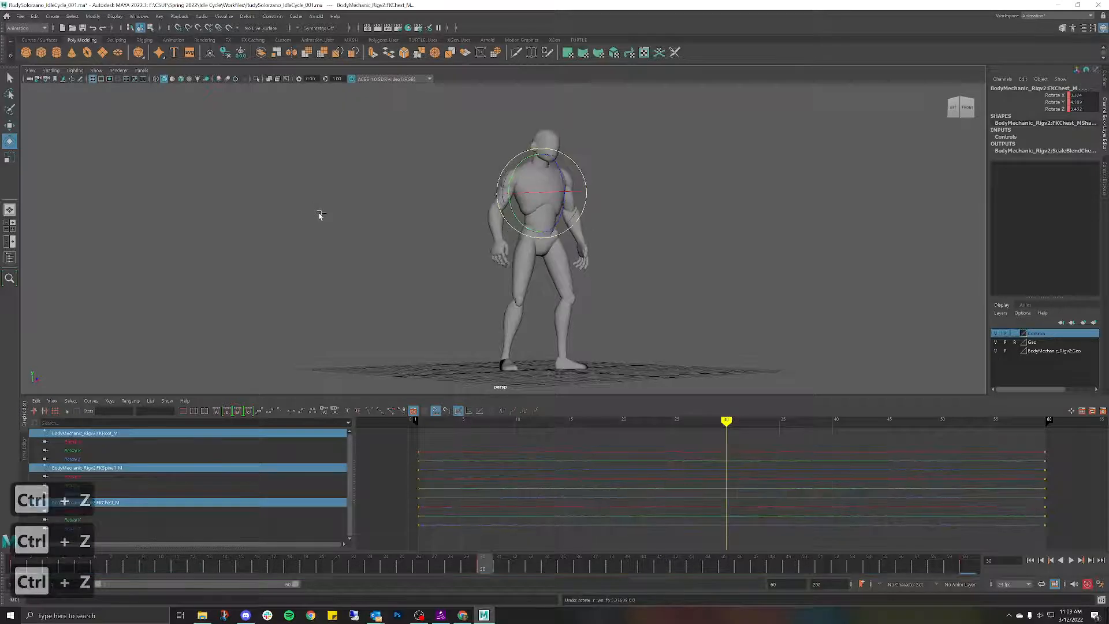
key(ctrl+z)
key(ctrl+z)
key(ctrl+z)
key(ctrl+z)
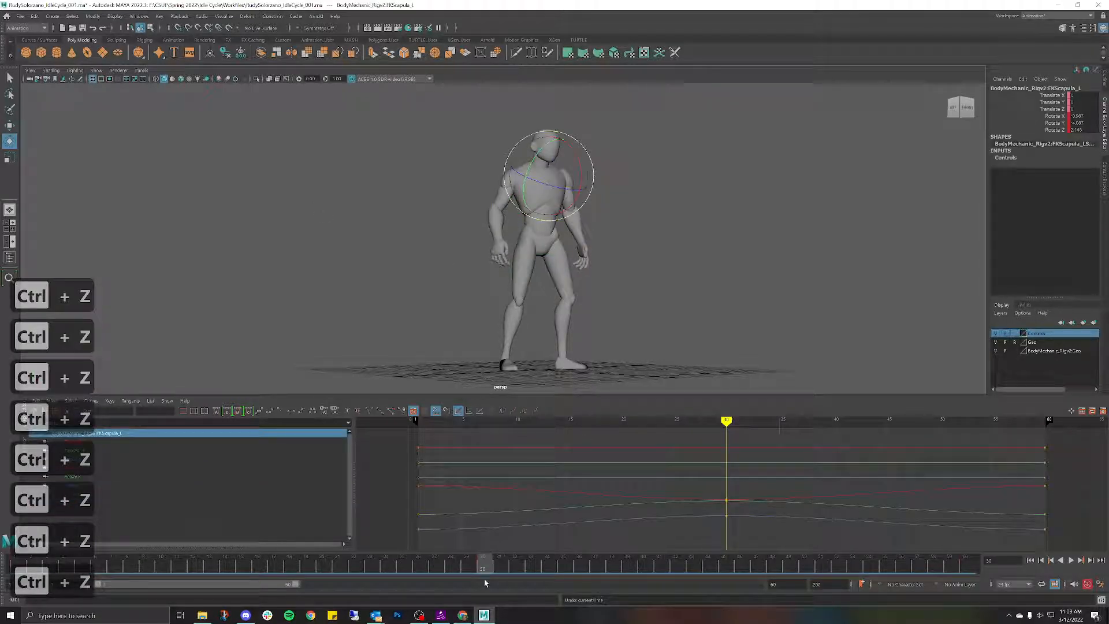
drag(417, 563, 475, 564)
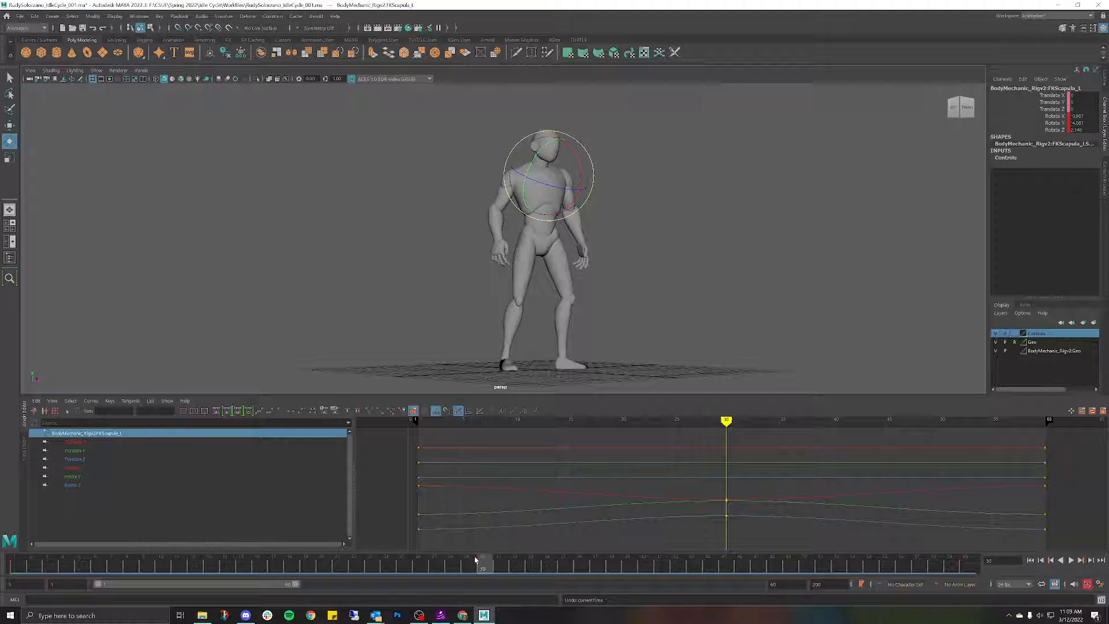
Step: Show the NURBS curves again and bring the character's body into a closer angled view at frame 30
click(386, 155)
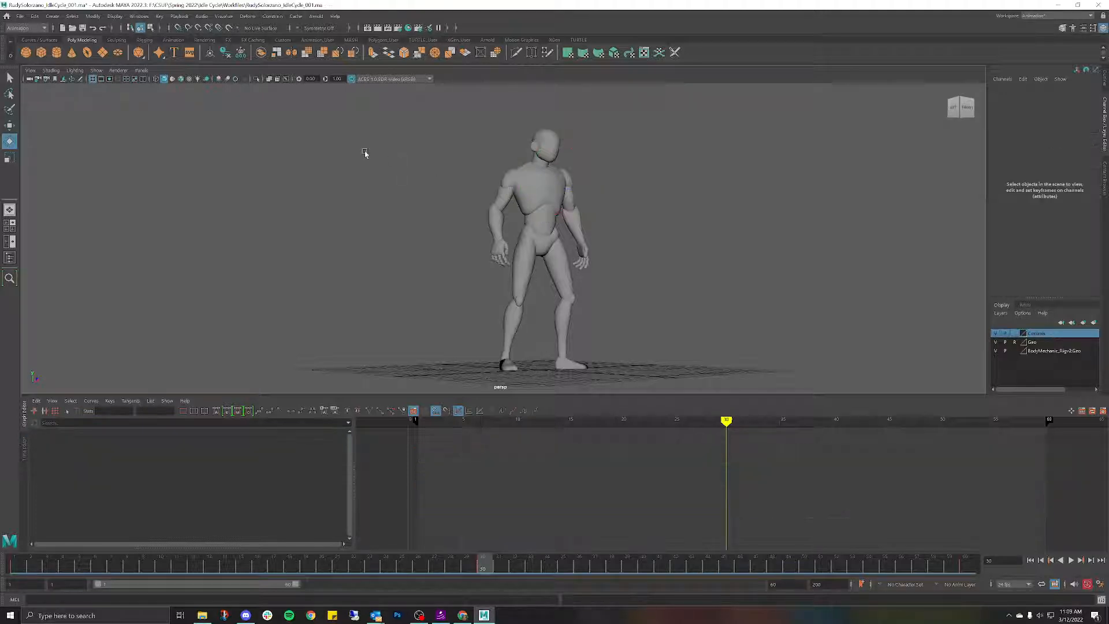
click(93, 70)
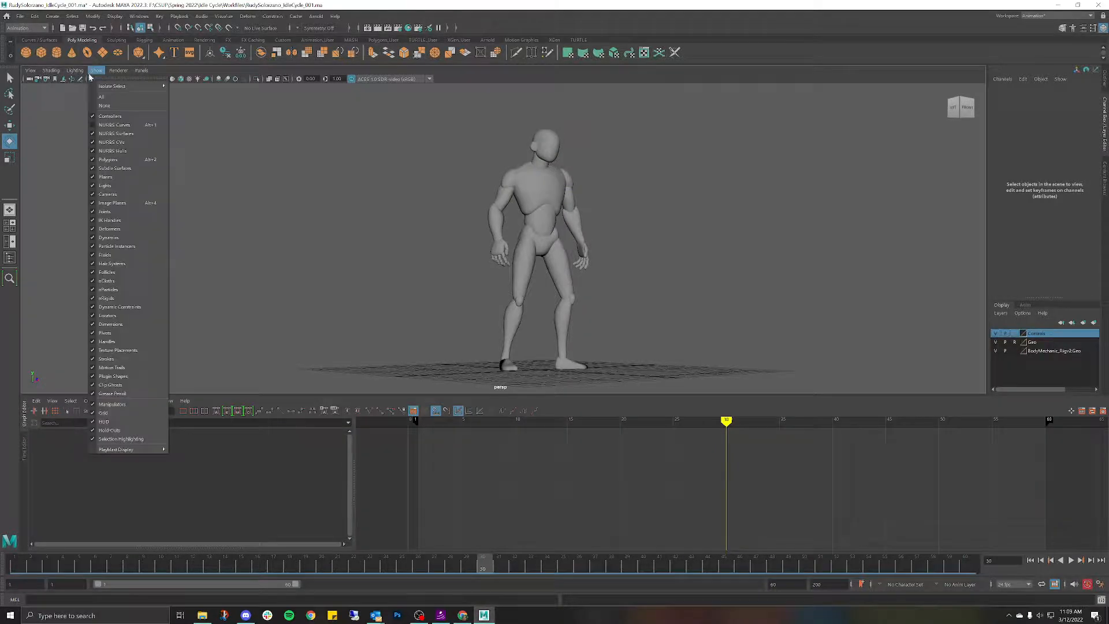
click(167, 138)
alt+drag(511, 200, 569, 240)
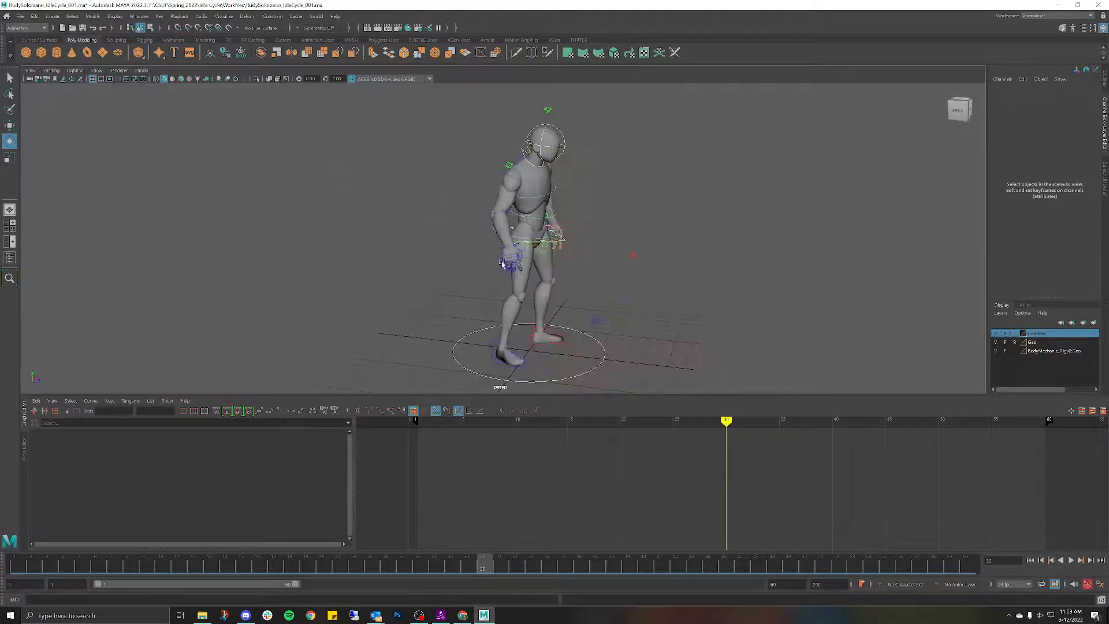
mouse_move(484, 570)
mouse_down()
mouse_move(238, 570)
mouse_move(483, 570)
mouse_up()
scroll(563, 225, up, 5)
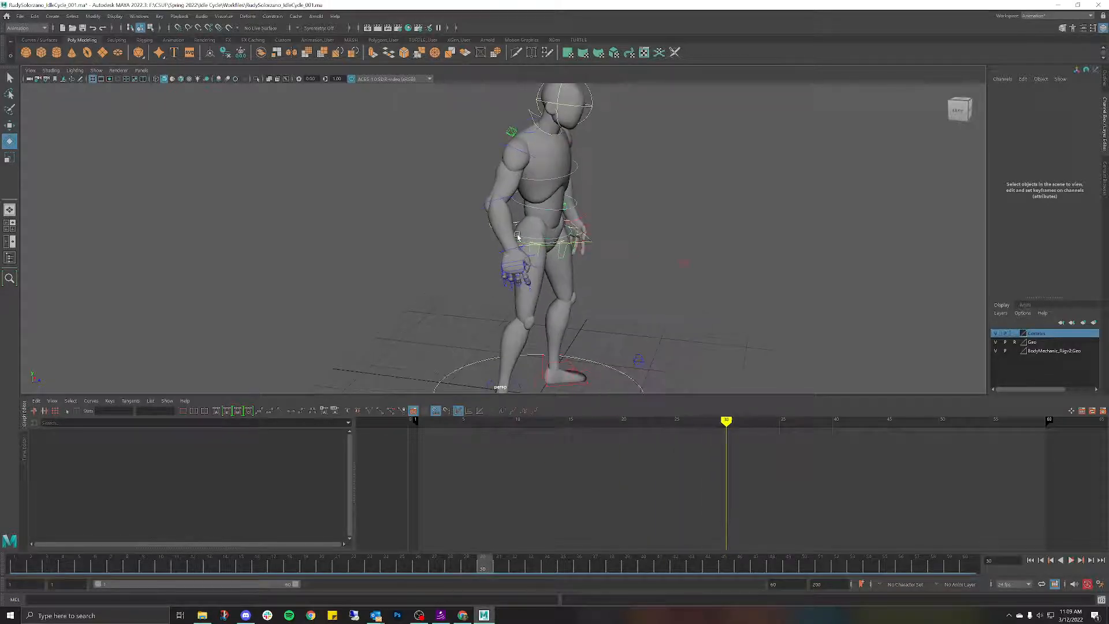
Step: Rotate the root, spine and chest controls together slightly at frame 30, and scrub the timeline to check the motion
click(566, 234)
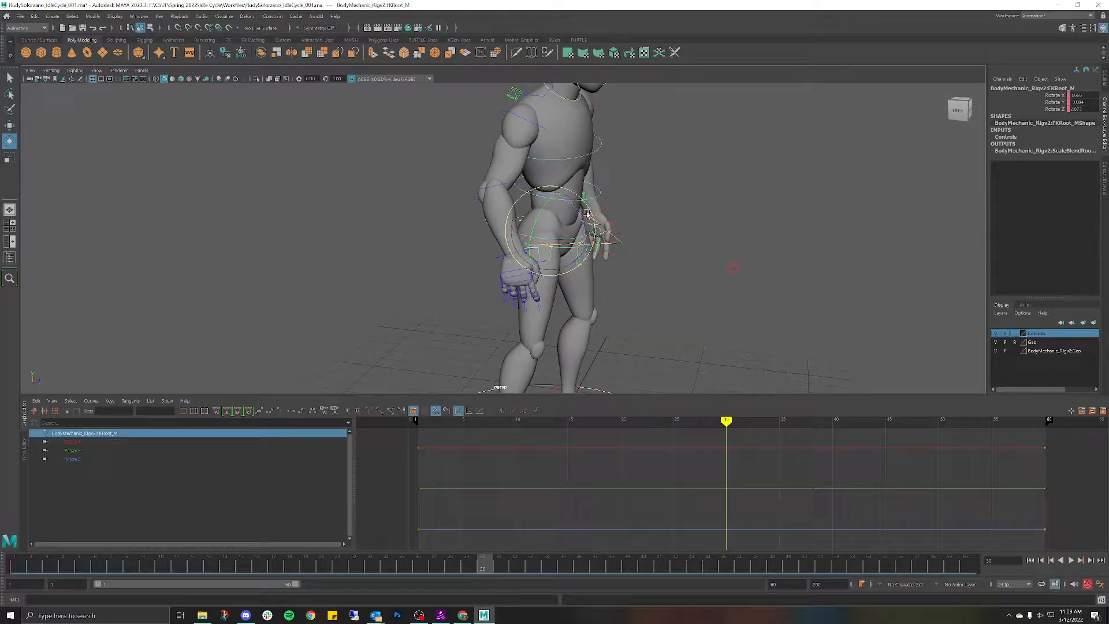
shift+click(601, 189)
shift+click(599, 147)
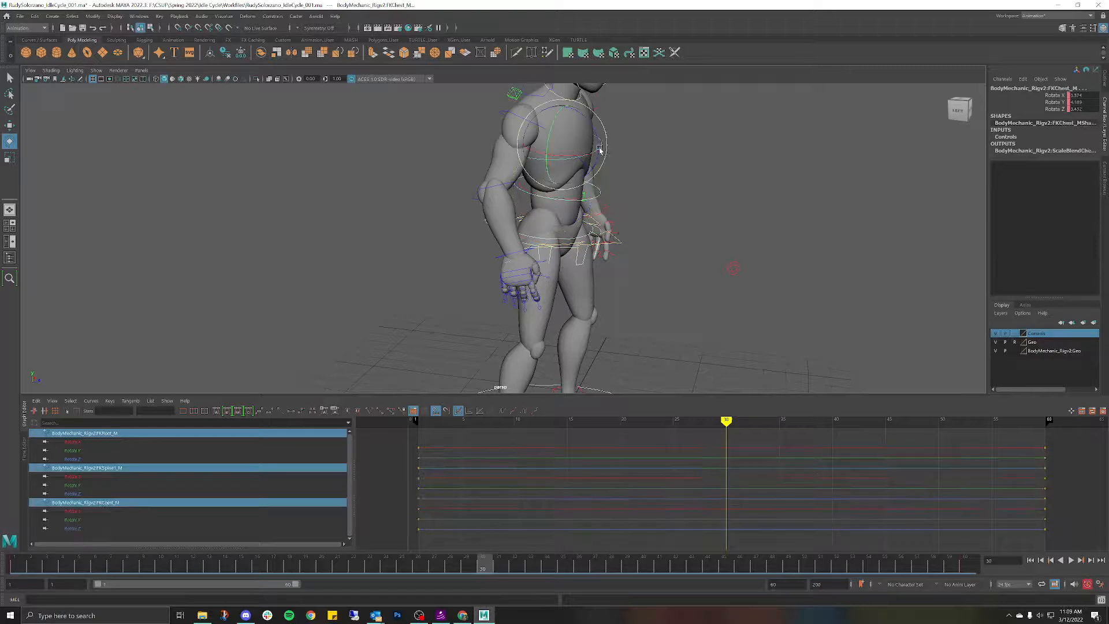
drag(596, 136, 602, 142)
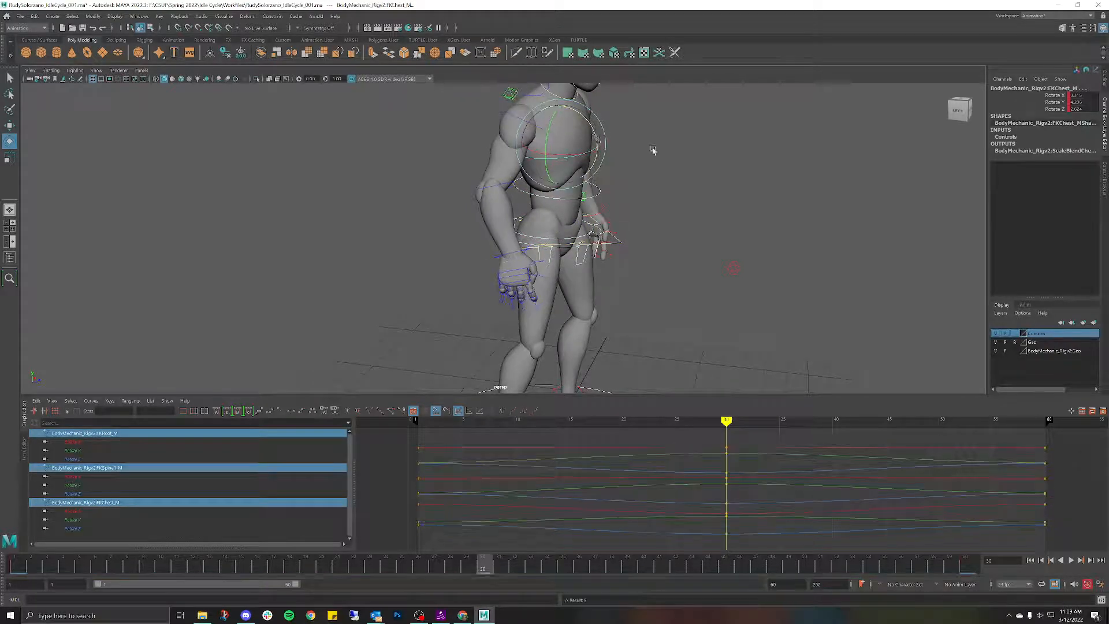
click(685, 153)
alt+drag(695, 155, 662, 152)
scroll(663, 154, down, 5)
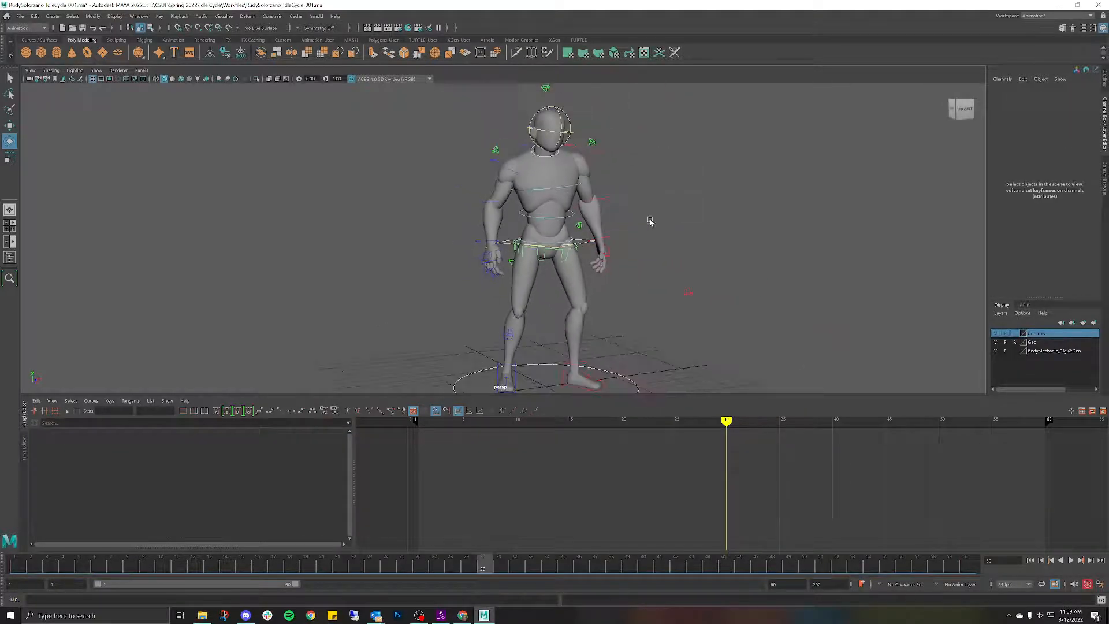
mouse_move(487, 566)
mouse_down()
mouse_move(69, 520)
mouse_move(280, 519)
mouse_move(553, 568)
mouse_move(370, 549)
mouse_move(23, 459)
mouse_move(203, 470)
mouse_move(484, 551)
mouse_up()
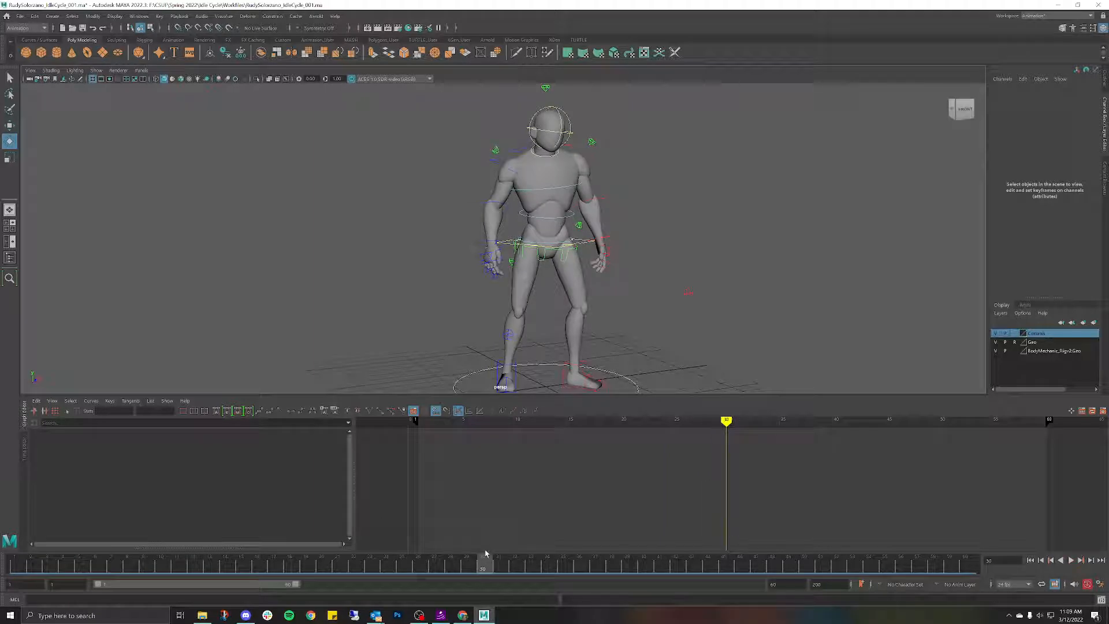
Step: Rotate the left shoulder control slightly at frame 30, key it and play back the animation
click(521, 149)
alt+drag(566, 297, 611, 303)
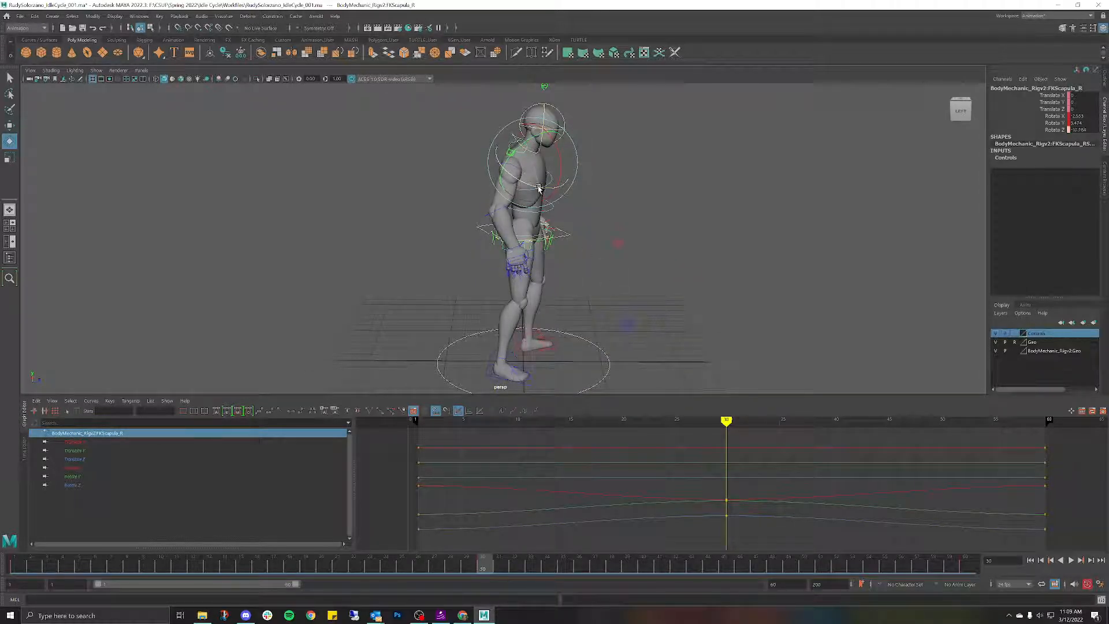
mouse_move(616, 168)
alt+mouse_down()
mouse_move(567, 143)
mouse_move(606, 156)
alt+mouse_up()
click(601, 155)
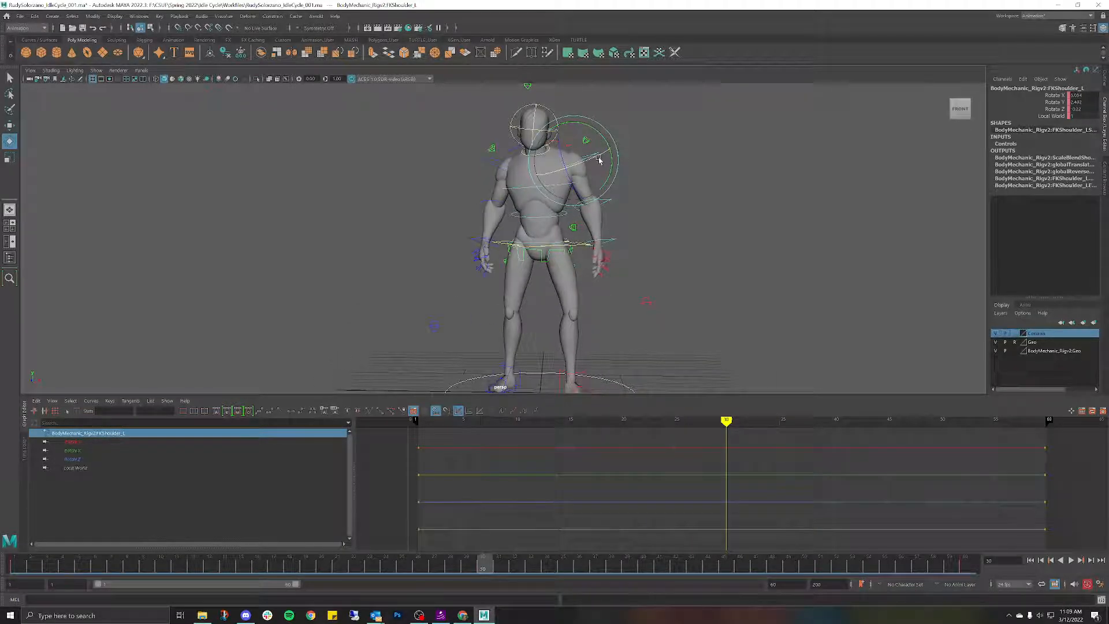
key(s)
key(alt+v)
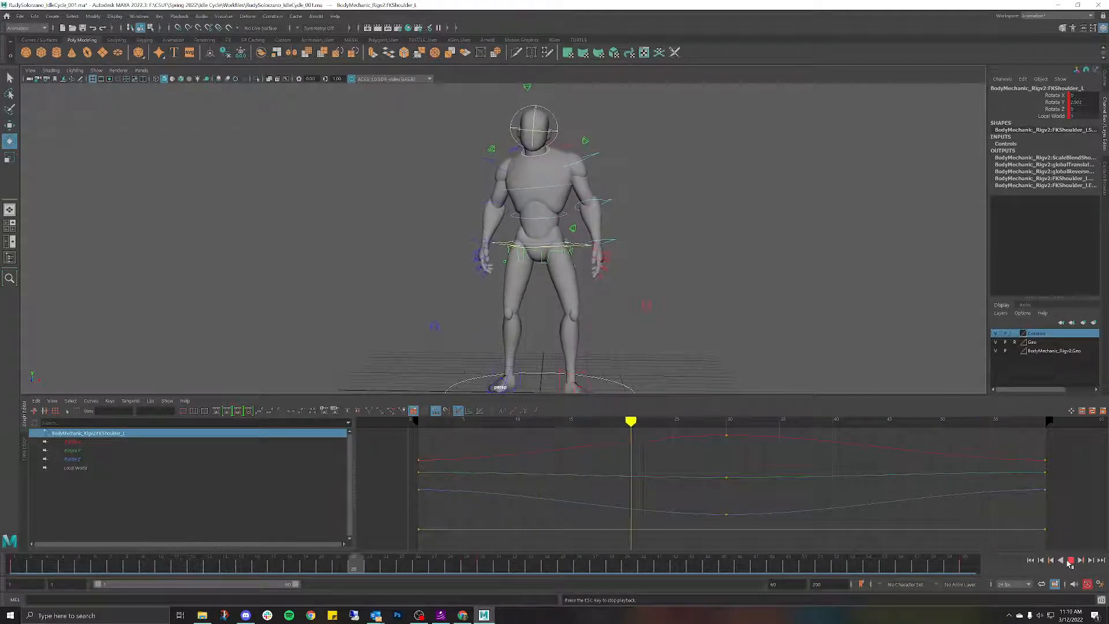
click(1070, 562)
Step: Tilt the head control slightly at frame 30, working from the side, and scrub the timeline to check it
drag(692, 566, 484, 565)
click(535, 105)
alt+drag(535, 105, 506, 107)
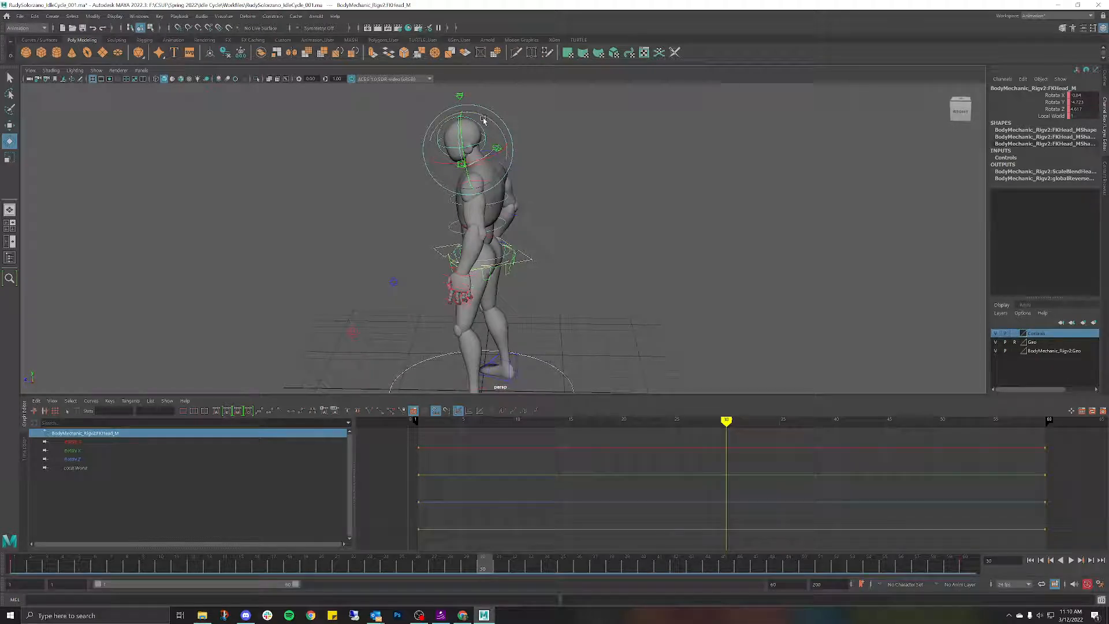
drag(480, 117, 480, 119)
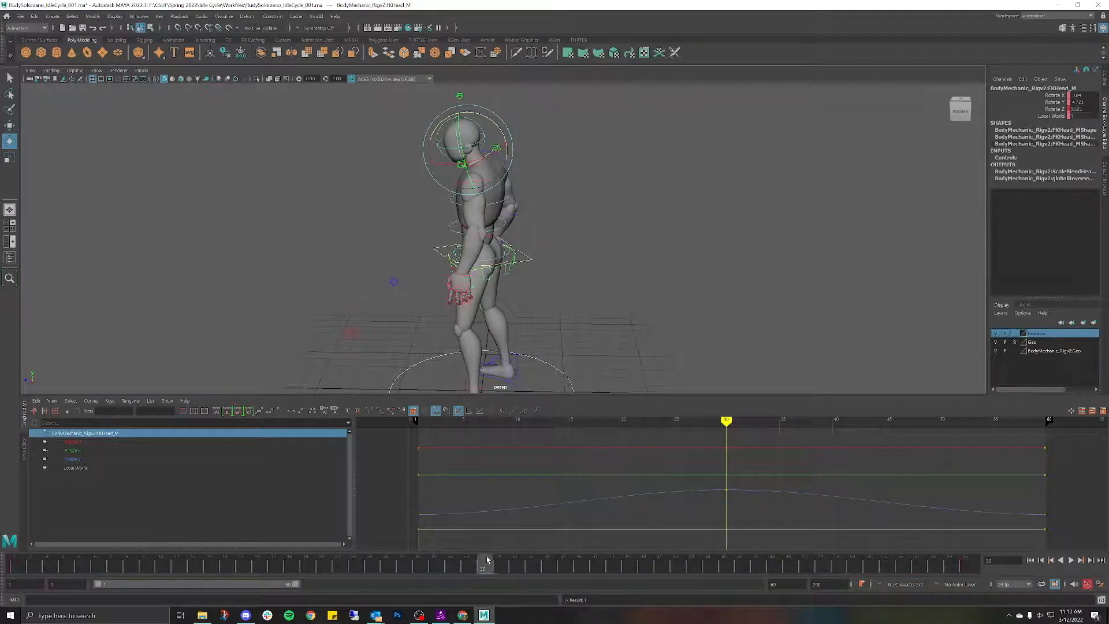
drag(484, 563, 462, 438)
Step: Select the character's root control at frame 30 from the front and create an editable motion trail for it over the start/end range
alt+drag(444, 273, 581, 233)
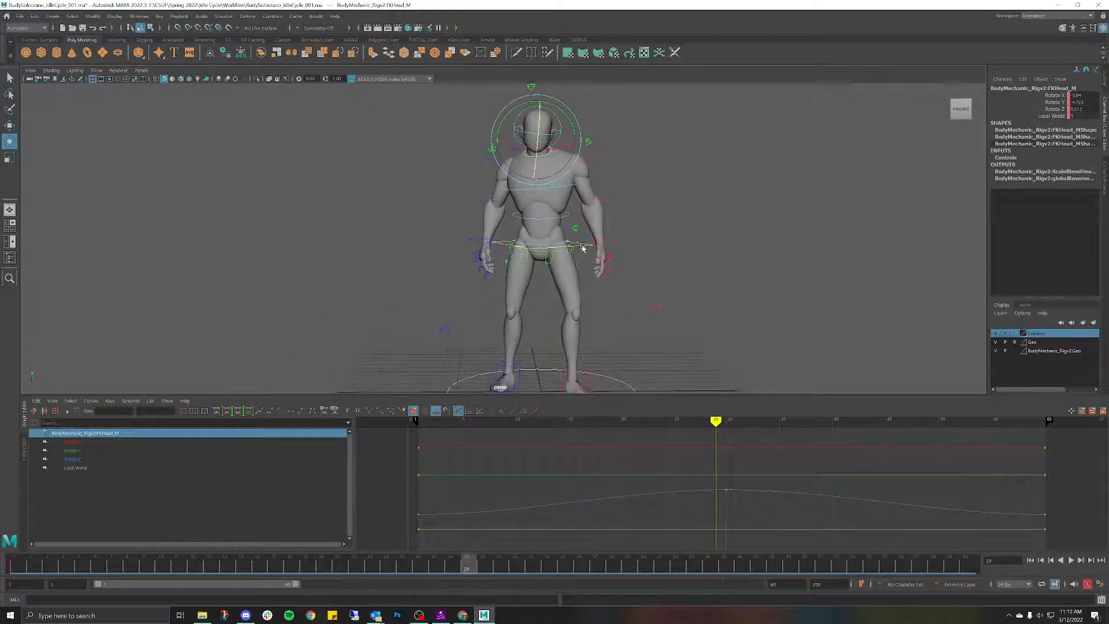
click(583, 248)
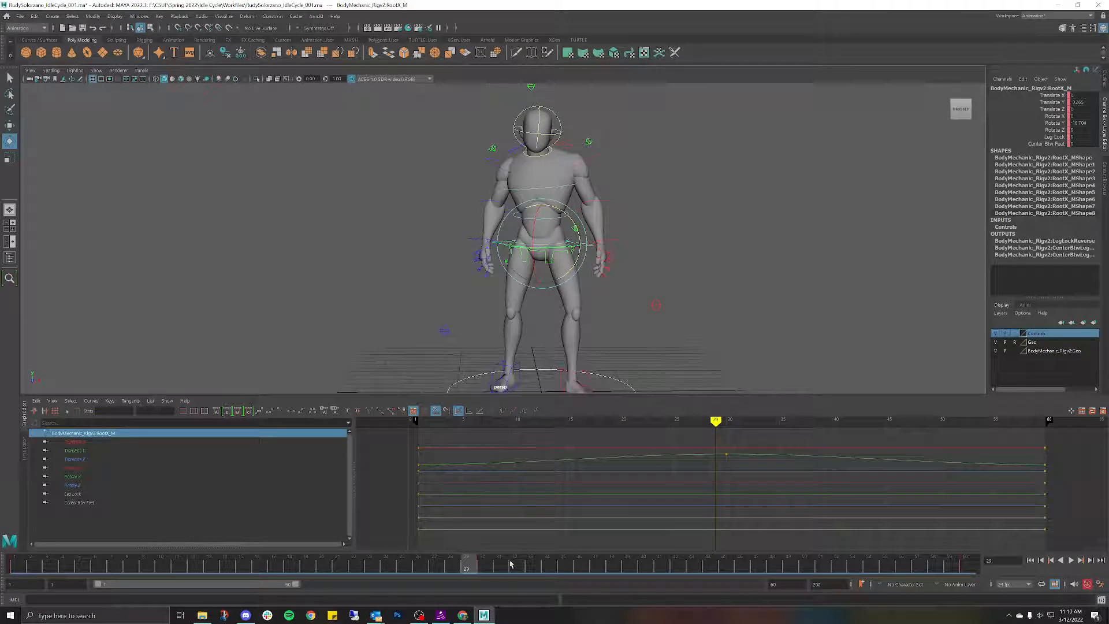
click(482, 568)
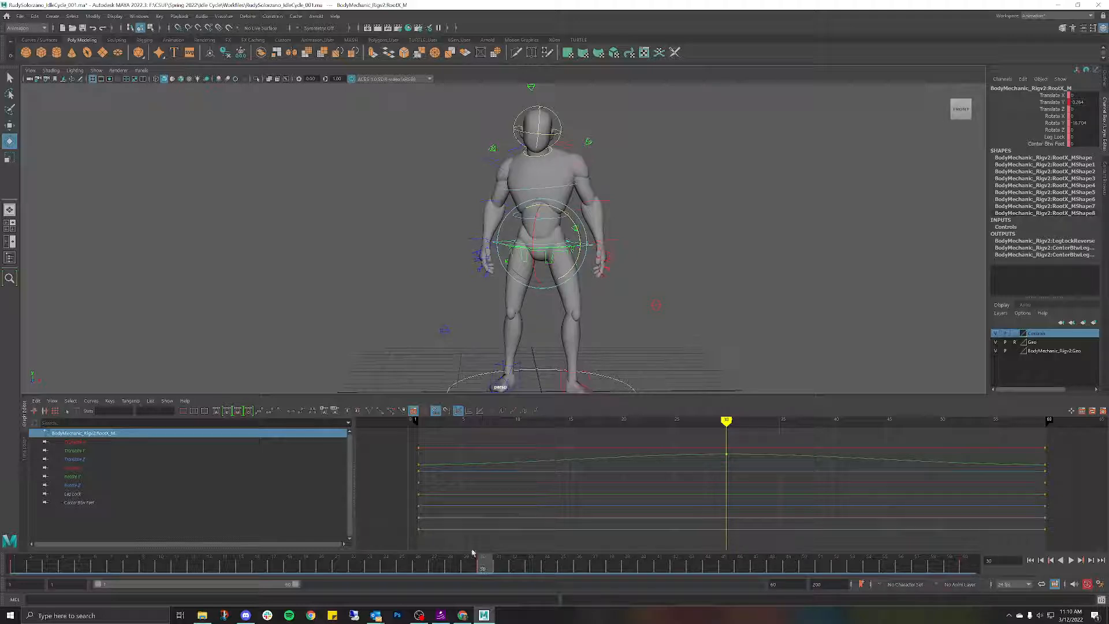
scroll(581, 177, up, 5)
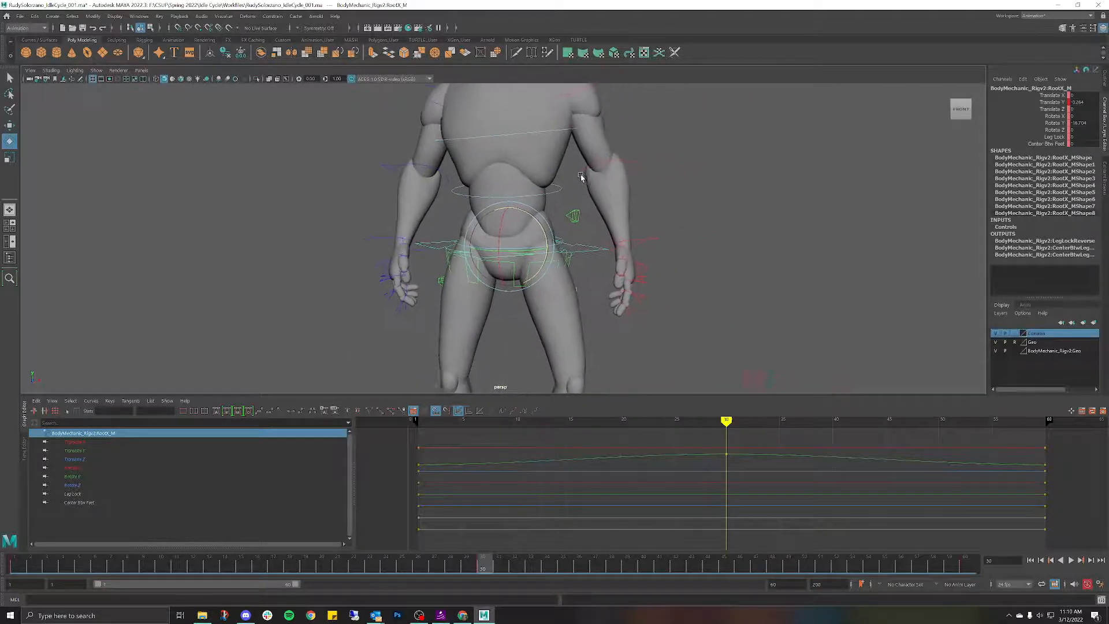
scroll(581, 177, down, 3)
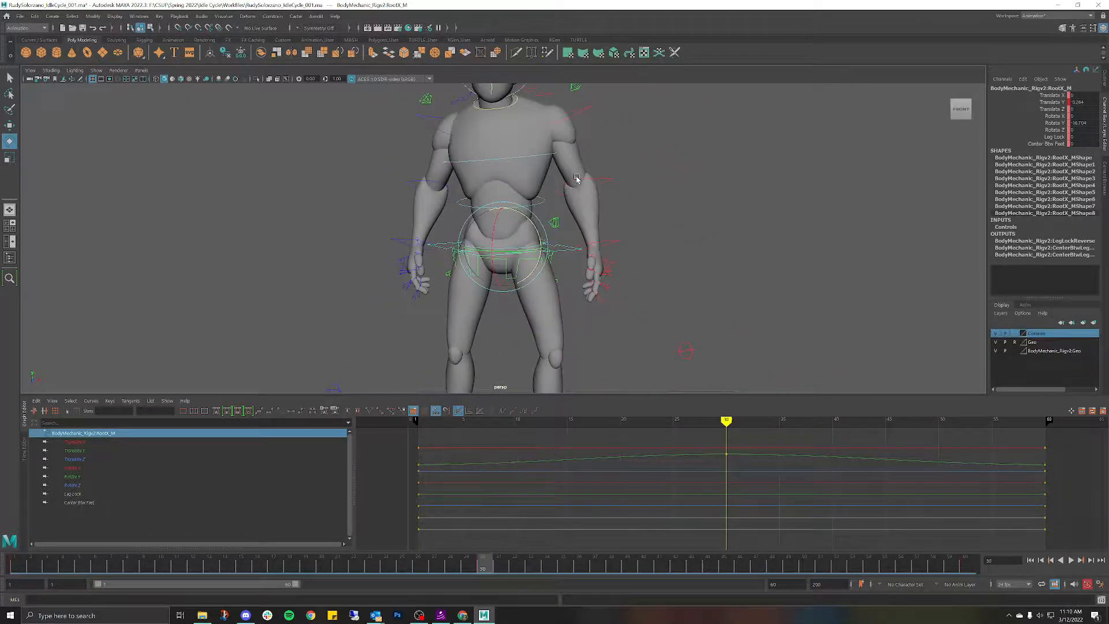
scroll(577, 178, down, 3)
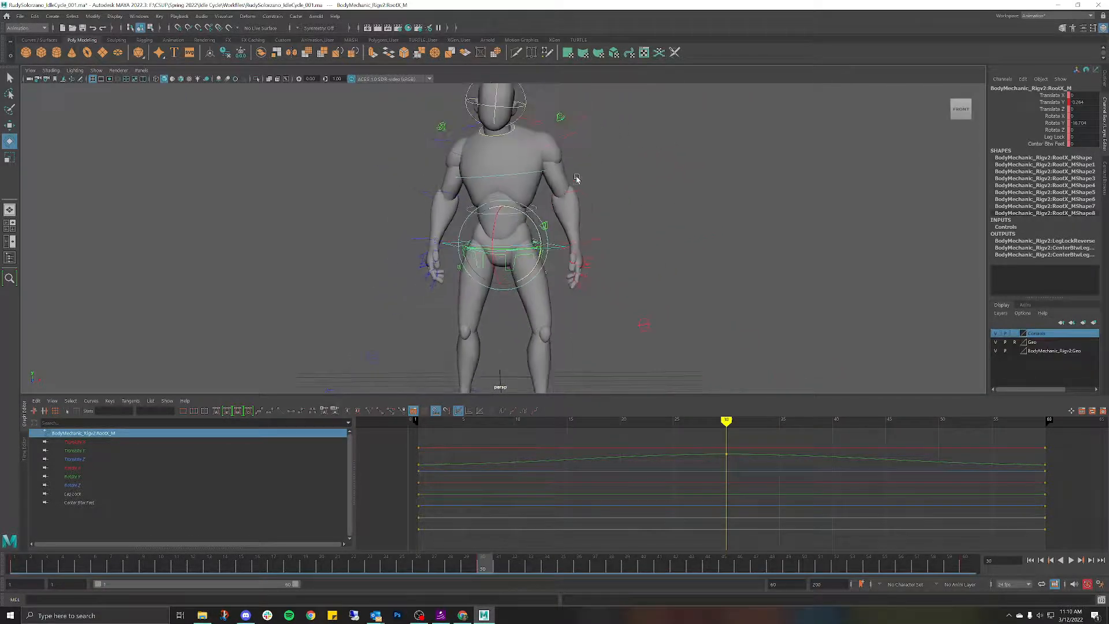
scroll(577, 179, up, 3)
mouse_move(576, 178)
alt+mouse_down()
mouse_move(605, 182)
mouse_move(586, 185)
alt+mouse_up()
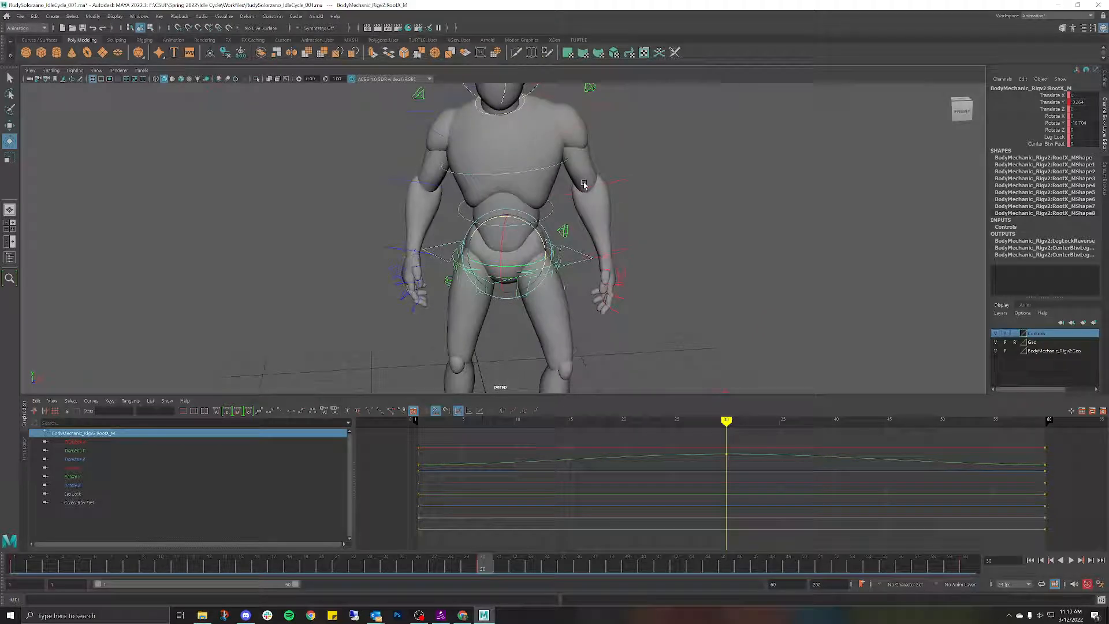
mouse_move(629, 140)
alt+mouse_down()
mouse_move(622, 131)
mouse_move(643, 137)
alt+mouse_up()
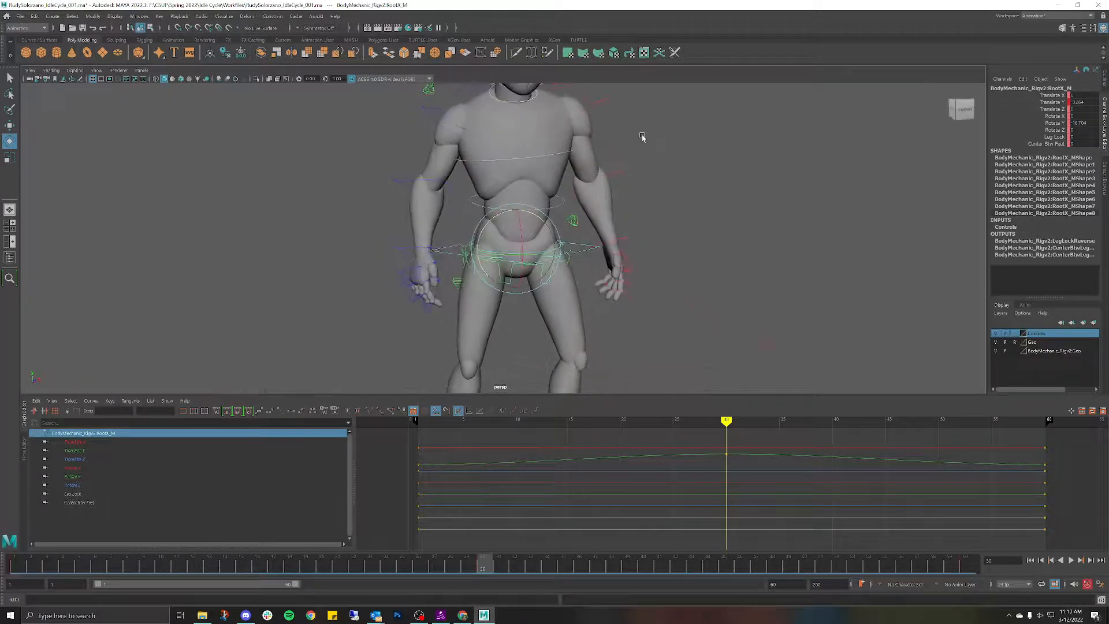
click(223, 19)
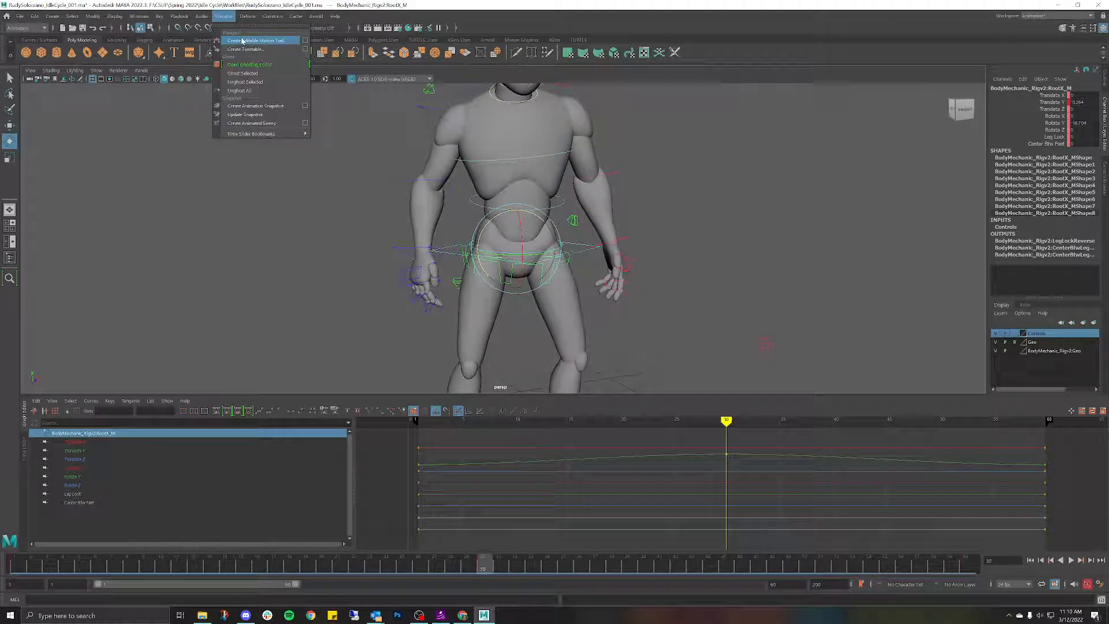
click(302, 42)
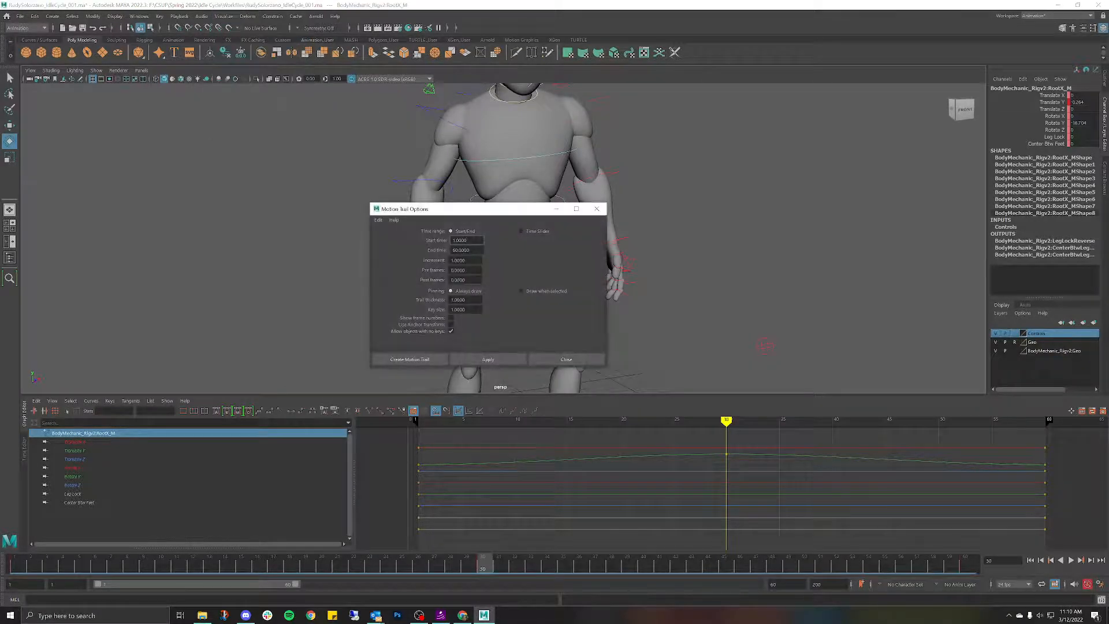
click(450, 331)
click(423, 359)
Step: Examine the root control's motion trail at the hips up close from several angles
scroll(605, 289, up, 6)
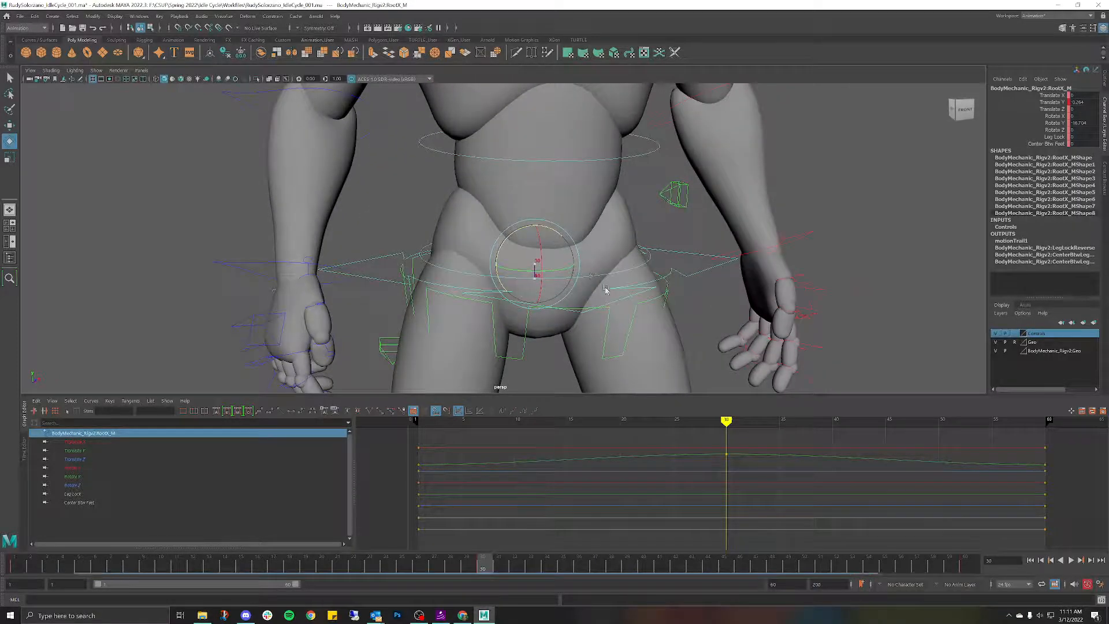
scroll(605, 289, up, 8)
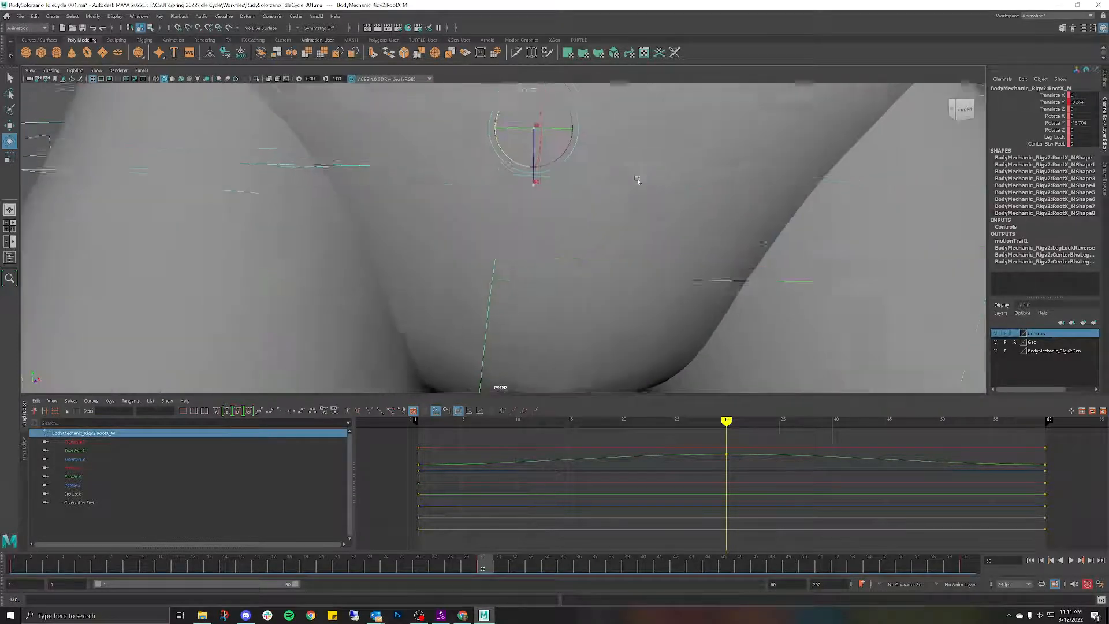
alt+drag(637, 180, 617, 240)
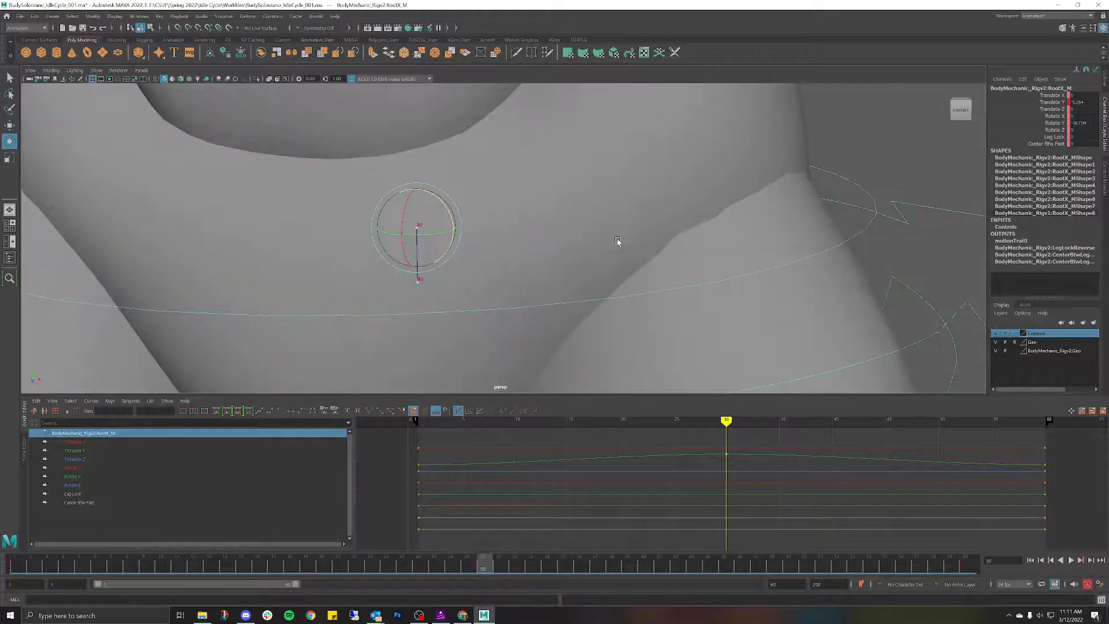
scroll(564, 235, down, 8)
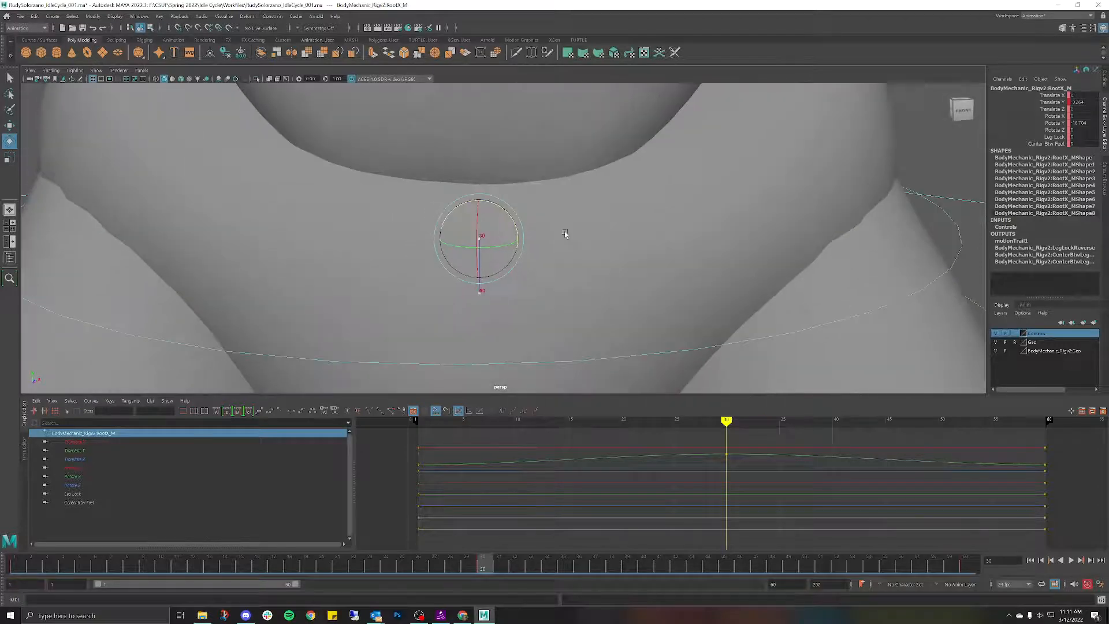
mouse_move(599, 250)
alt+mouse_down()
mouse_move(655, 259)
mouse_move(844, 243)
mouse_move(594, 248)
mouse_move(640, 258)
mouse_move(598, 258)
alt+mouse_up()
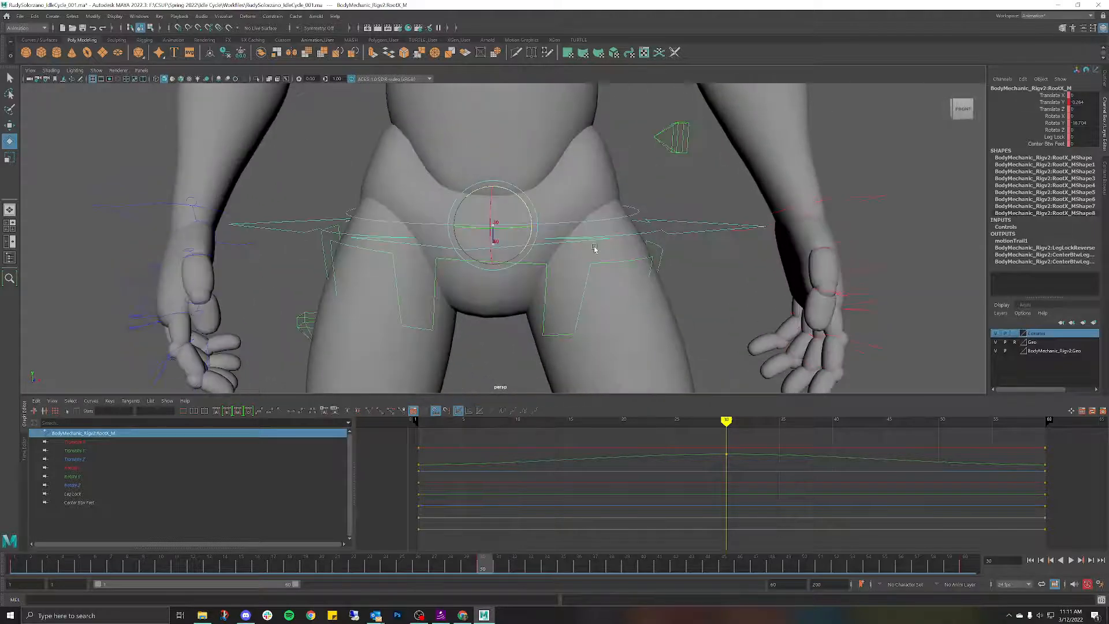
scroll(639, 254, down, 8)
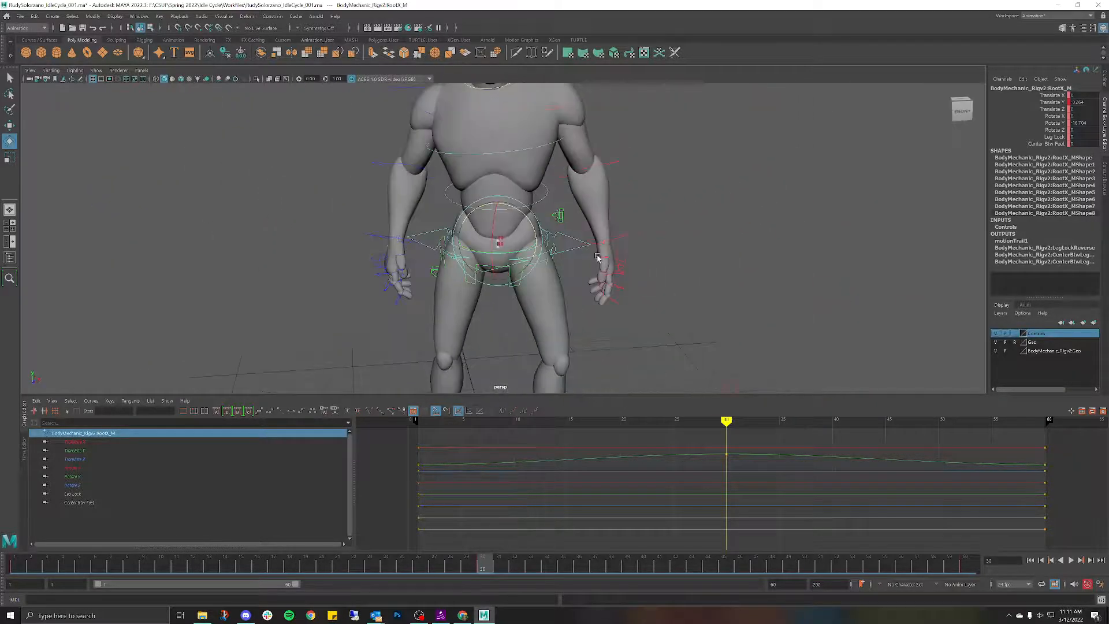
scroll(598, 257, up, 10)
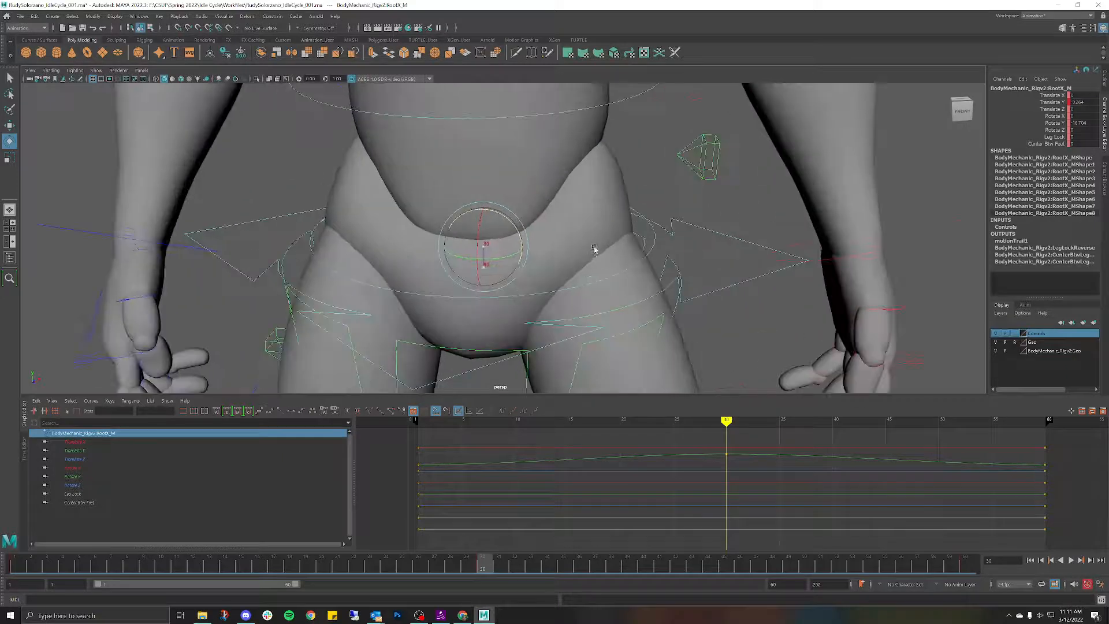
alt+drag(614, 192, 614, 224)
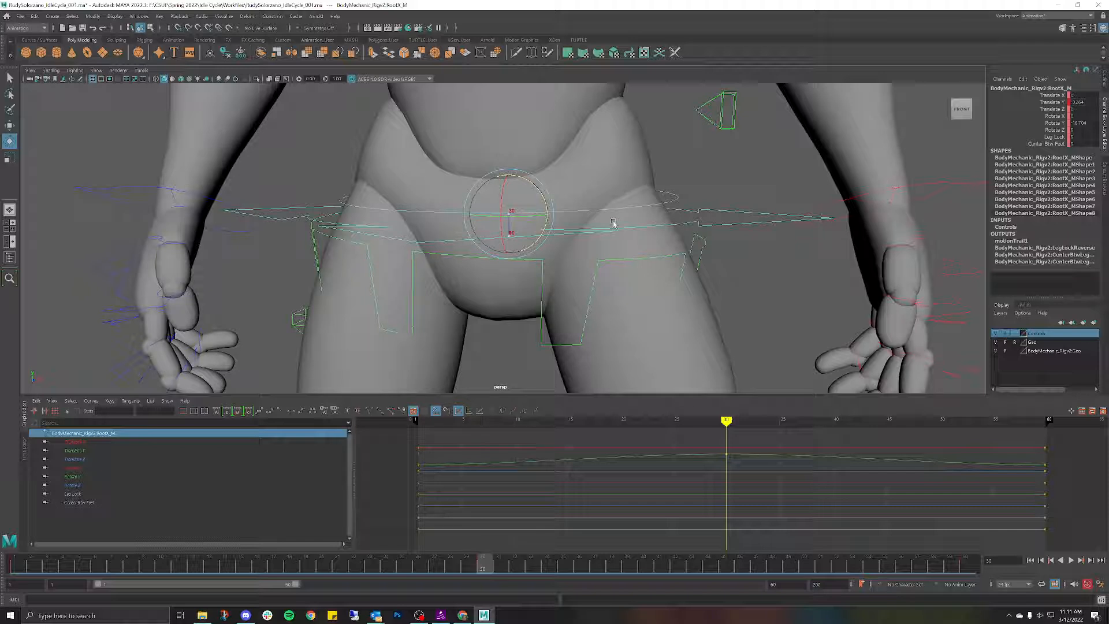
Step: Move the root control slightly sideways towards the character's right at frame 15, after reviewing its motion along the timeline
drag(489, 560, 14, 551)
key(alt+v)
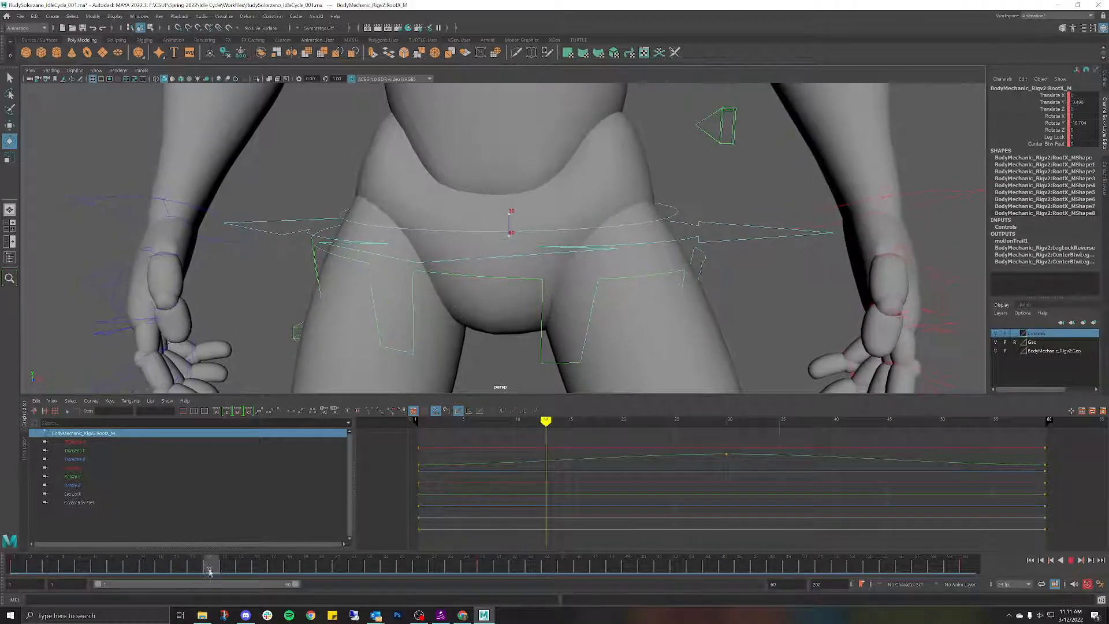
key(alt+v)
key(w)
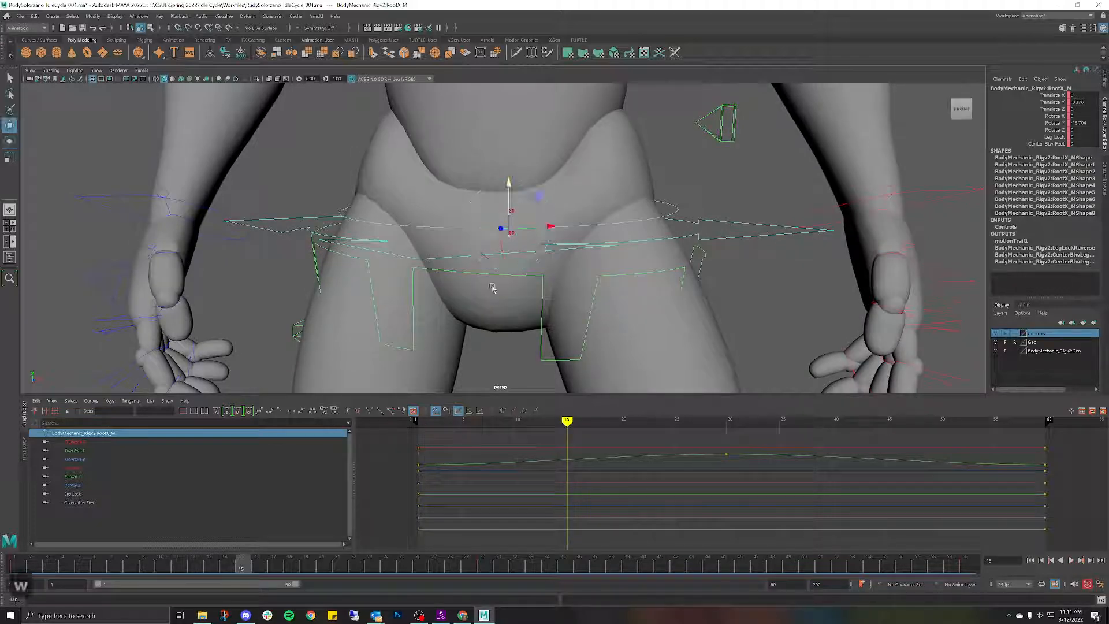
drag(551, 226, 544, 226)
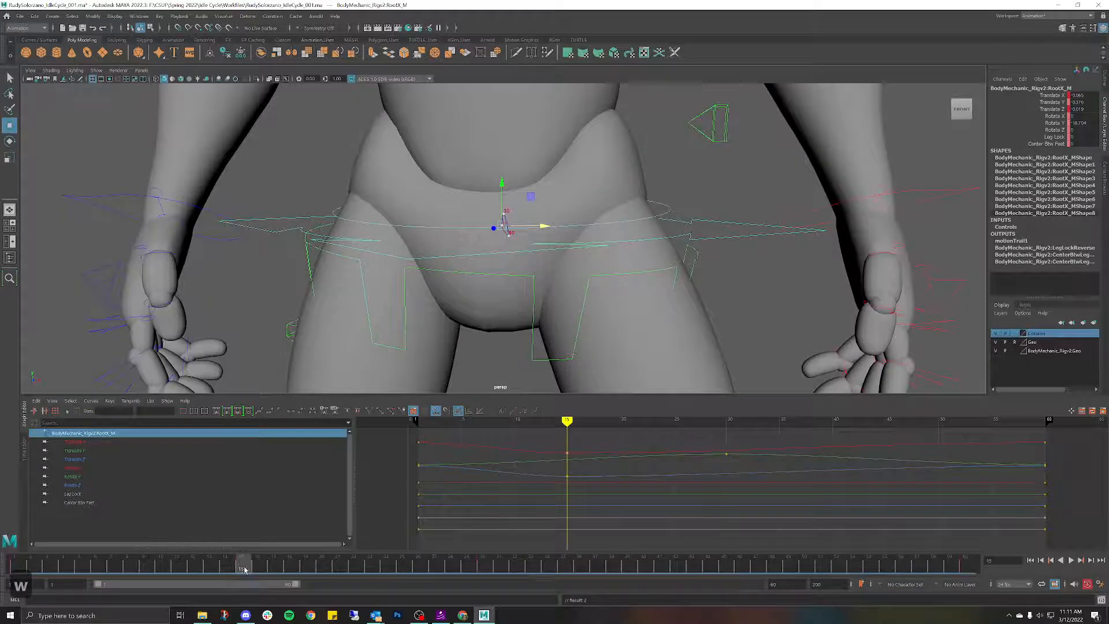
Step: Move the root control slightly sideways towards the character's left at frame 45, opposite to the frame-15 shift
key(alt+v)
key(alt+v)
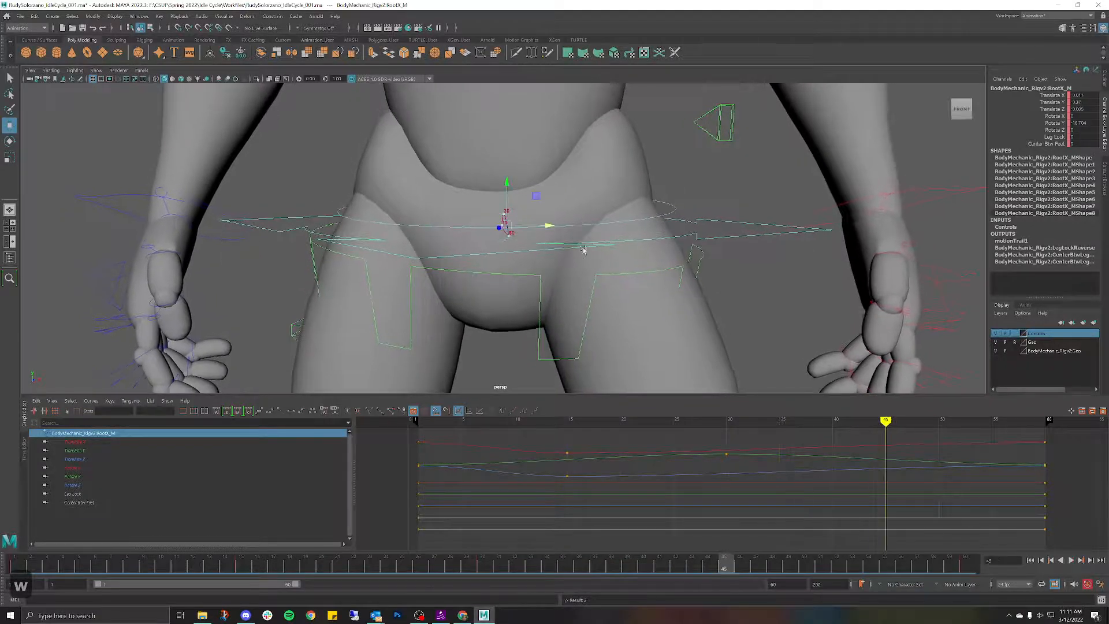
drag(557, 229, 562, 229)
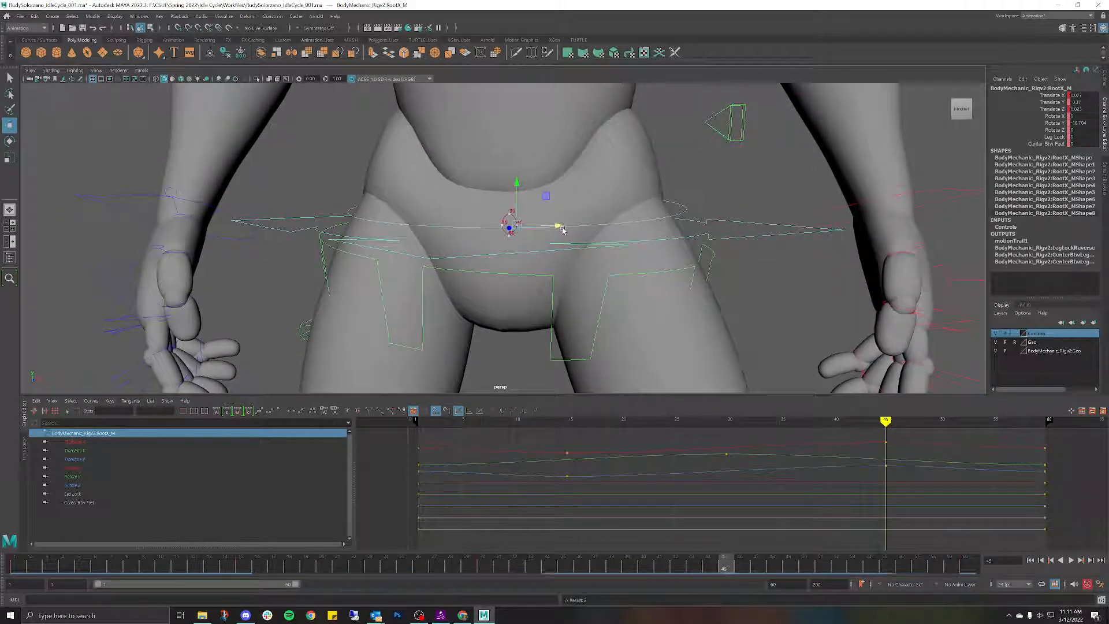
scroll(592, 317, down, 2)
scroll(595, 301, down, 6)
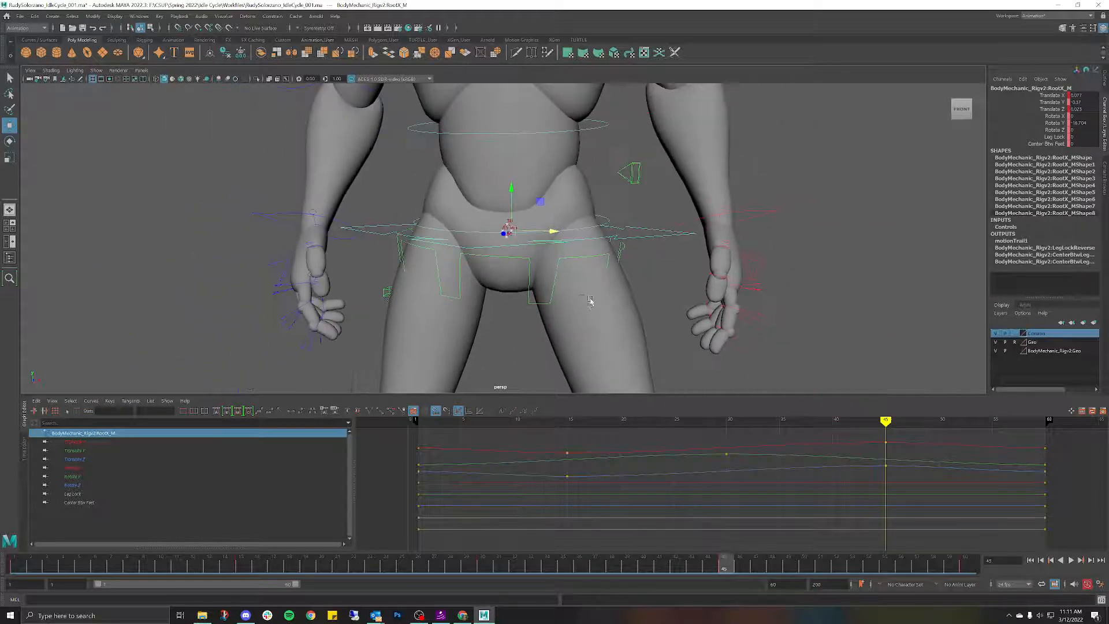
Step: Hide the NURBS curves with the whole character in view and clear the selection
alt+drag(577, 281, 643, 279)
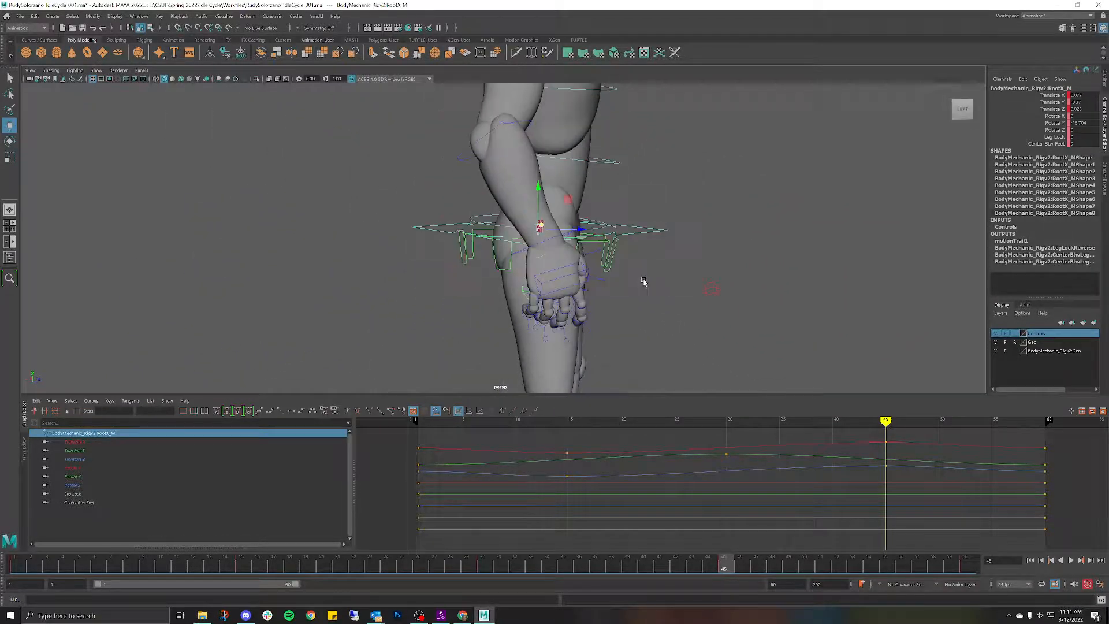
scroll(640, 286, down, 6)
alt+middle_drag(640, 211, 568, 217)
key(space)
drag(574, 216, 584, 167)
key(space)
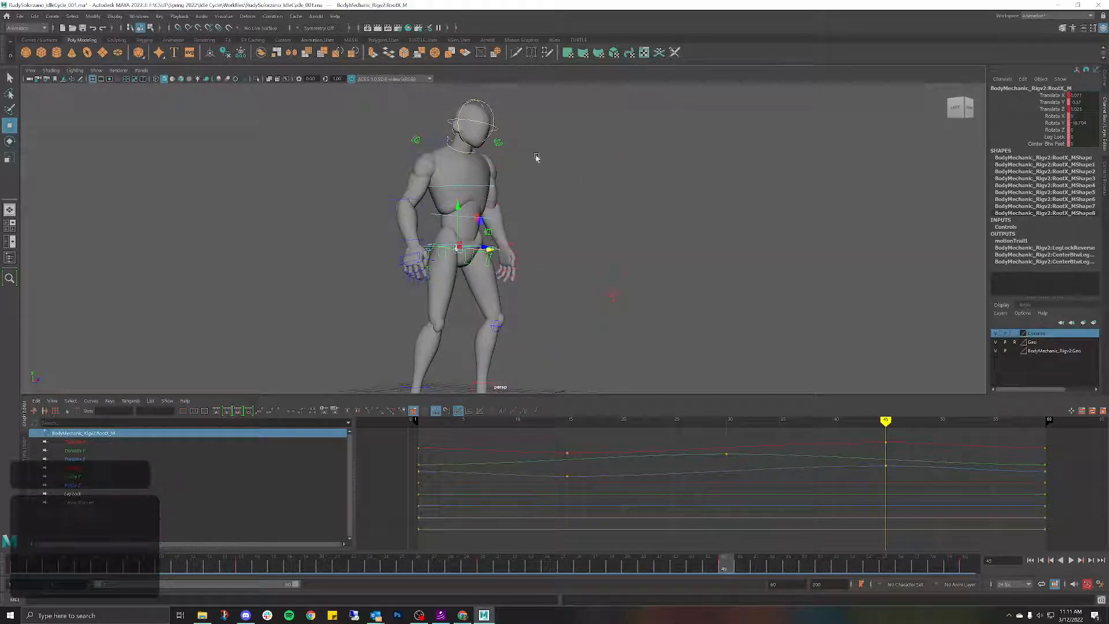
click(95, 72)
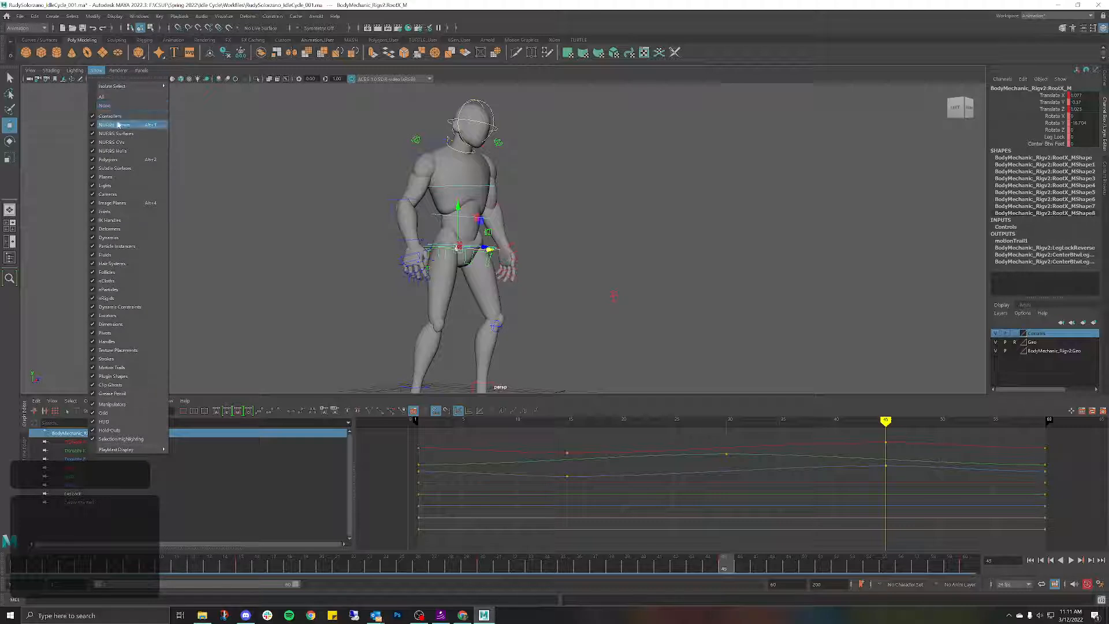
click(119, 123)
alt+drag(576, 232, 556, 238)
click(591, 202)
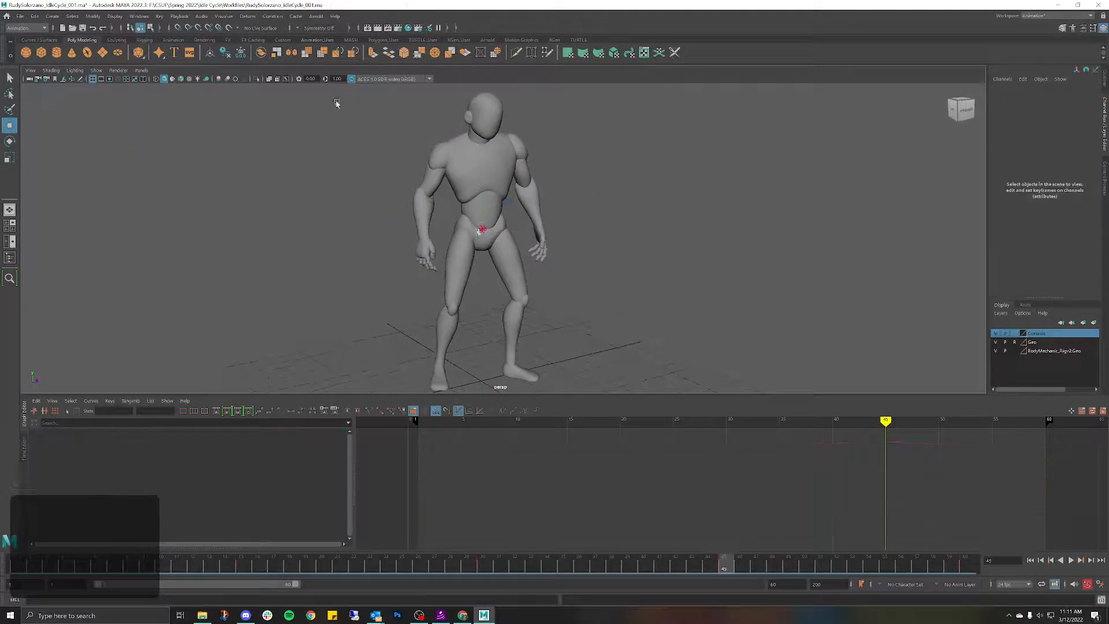
Step: Rename the motion trail handle to Hips in the Outliner, hide it and clear the selection
click(1100, 81)
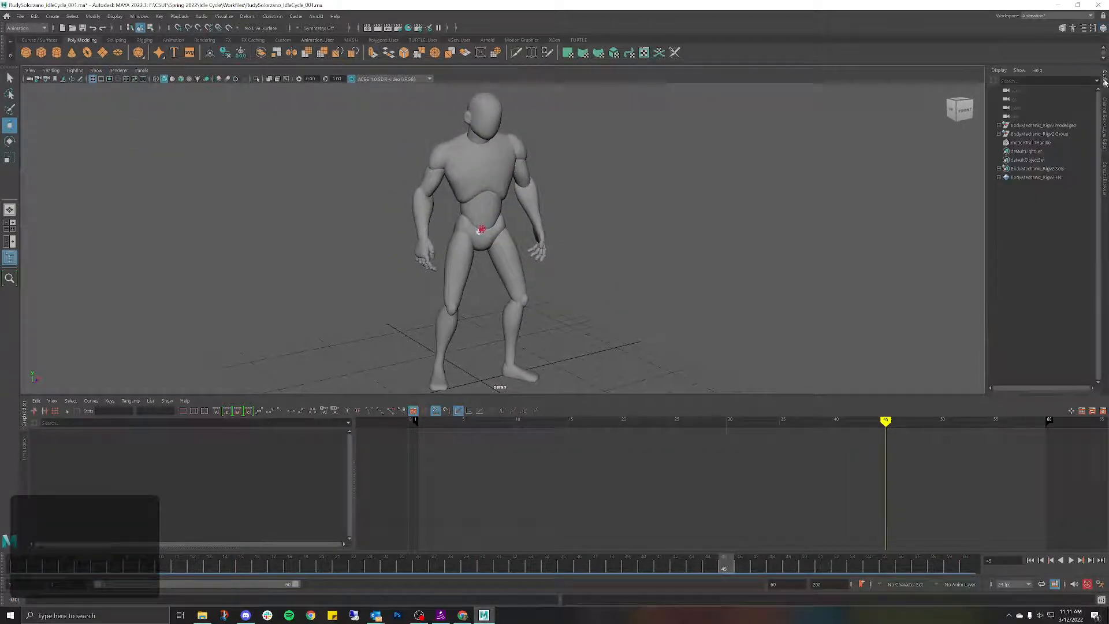
double_click(1034, 142)
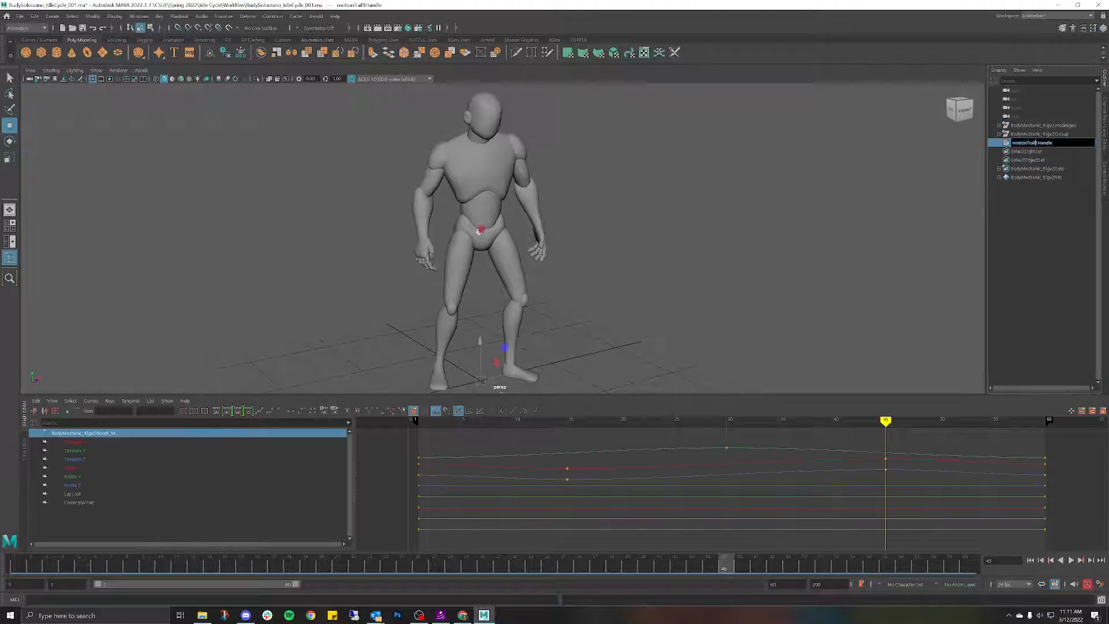
text(Hips)
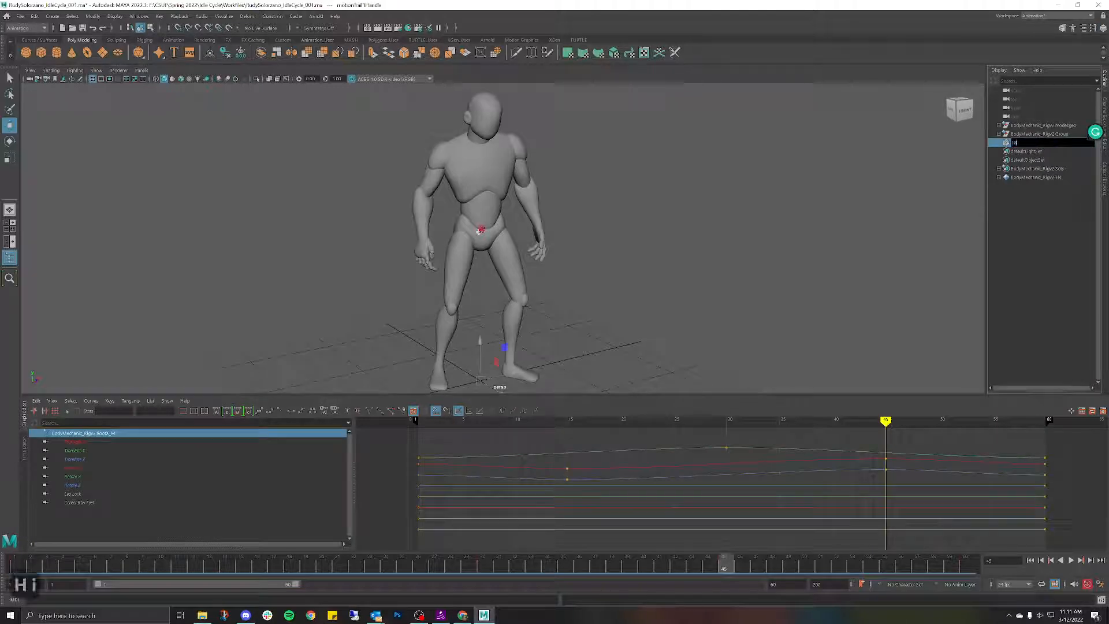
key(Return)
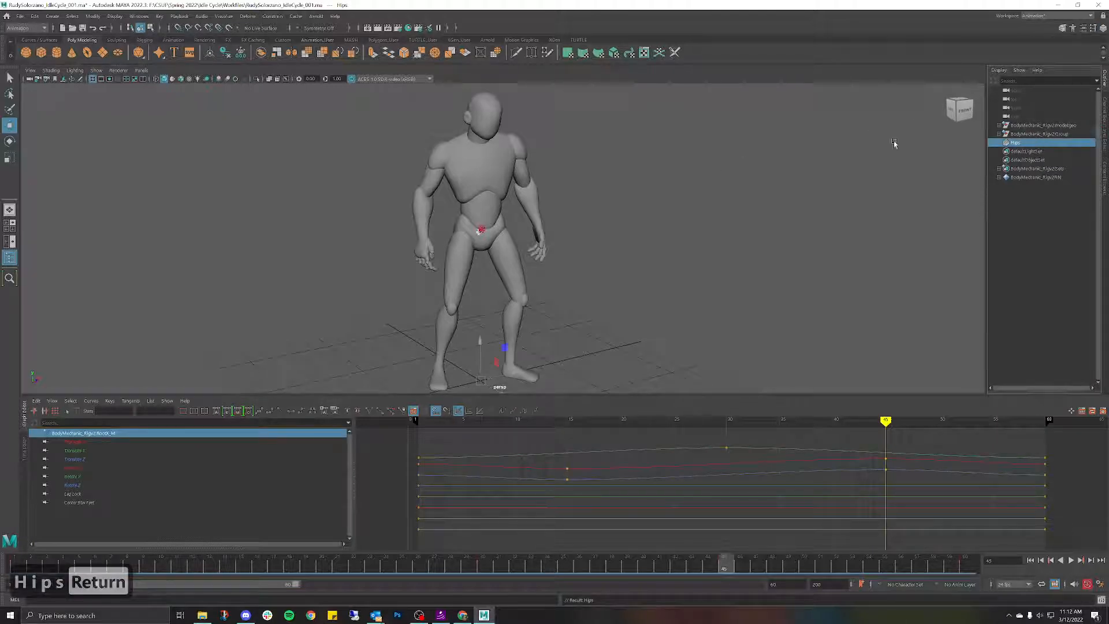
key(h)
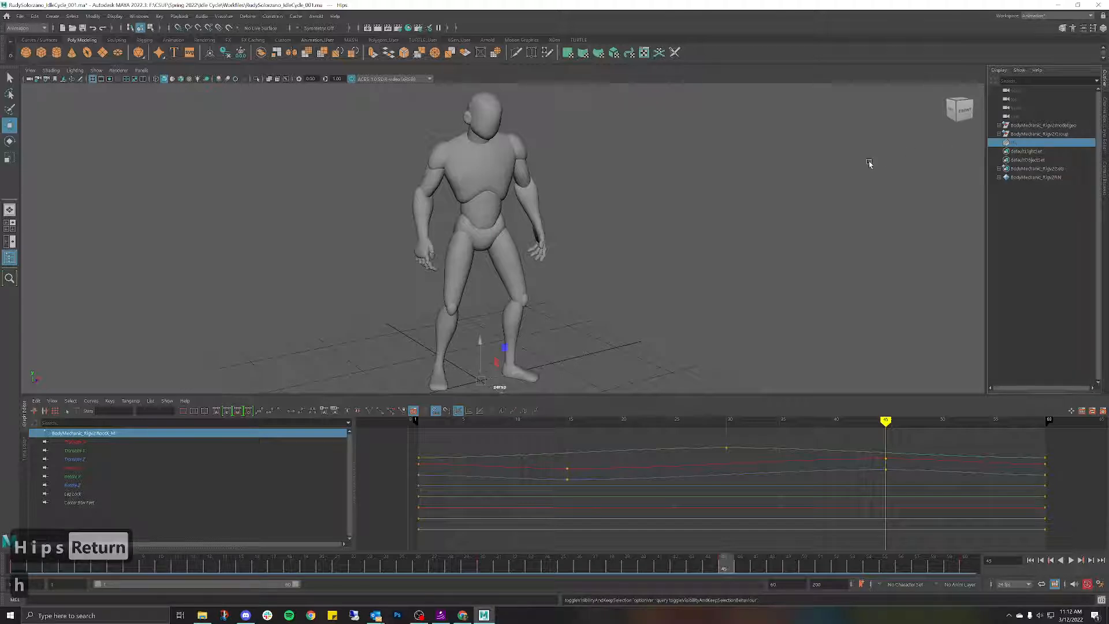
click(870, 164)
Step: Play back the idle cycle from a front three-quarter view to check the hip motion
alt+drag(783, 191, 762, 178)
click(1071, 560)
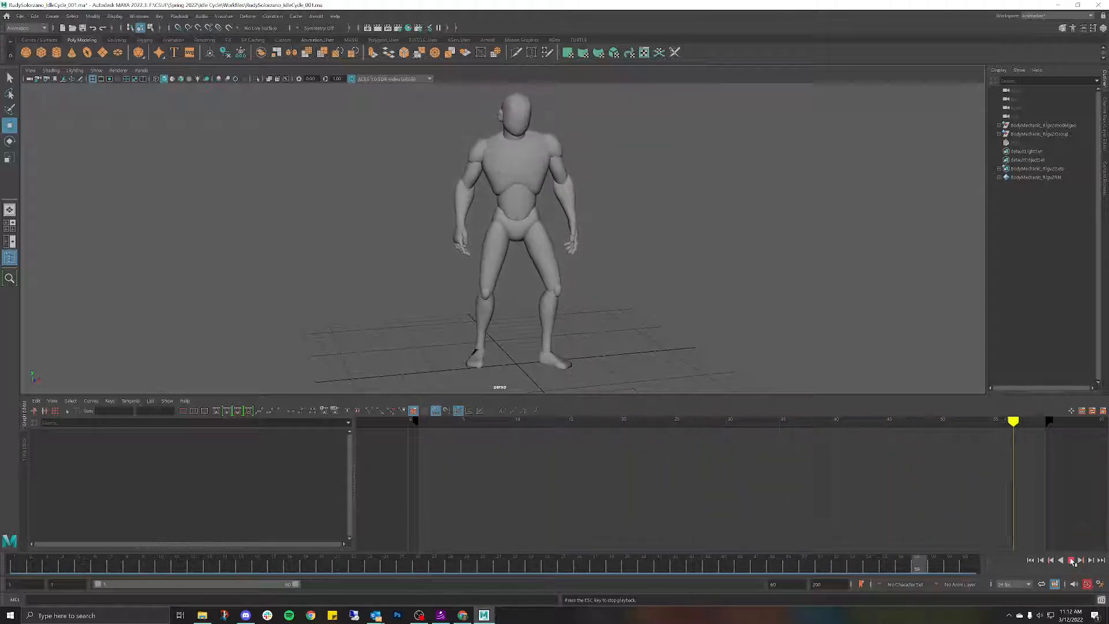
click(1071, 560)
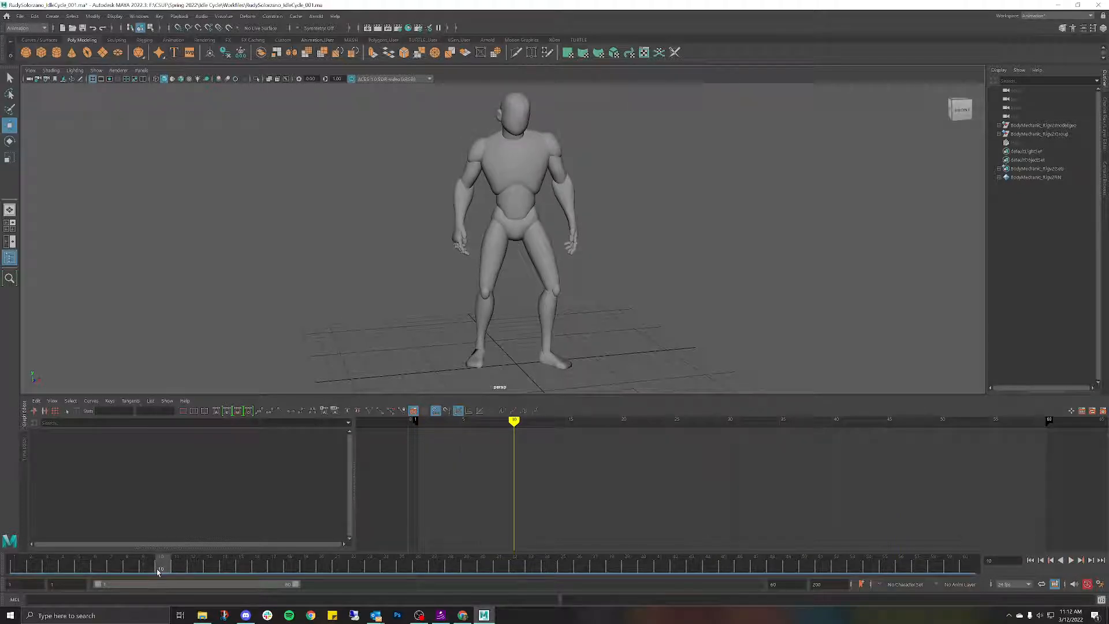
Step: Go to frame 15 and show the Hips motion trail and the NURBS control curves again
drag(158, 570, 241, 571)
key(space)
click(375, 201)
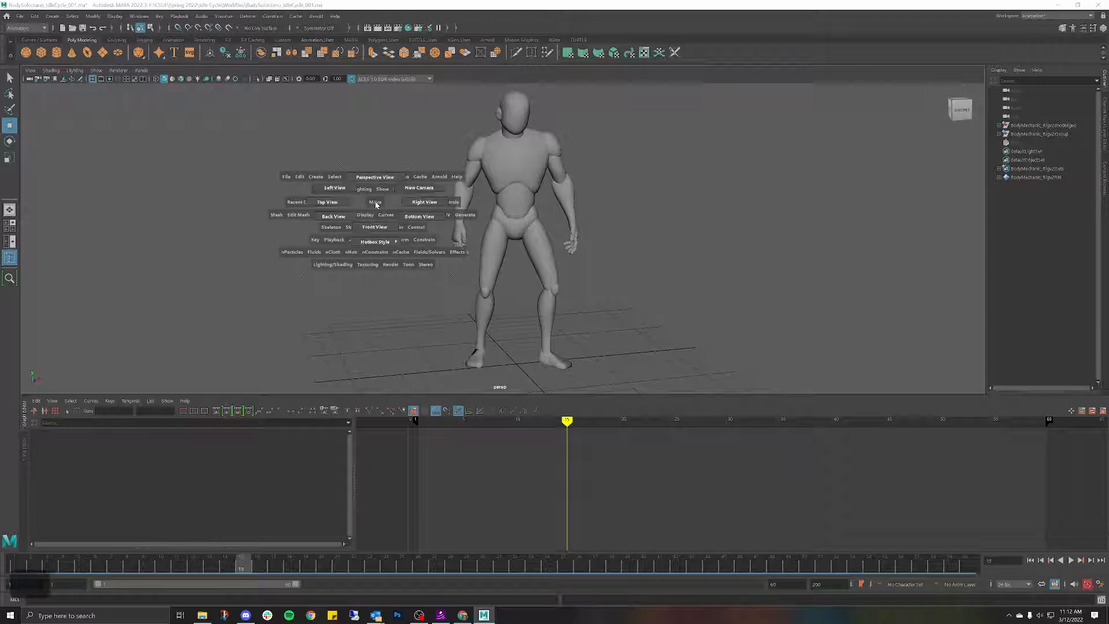
click(1011, 143)
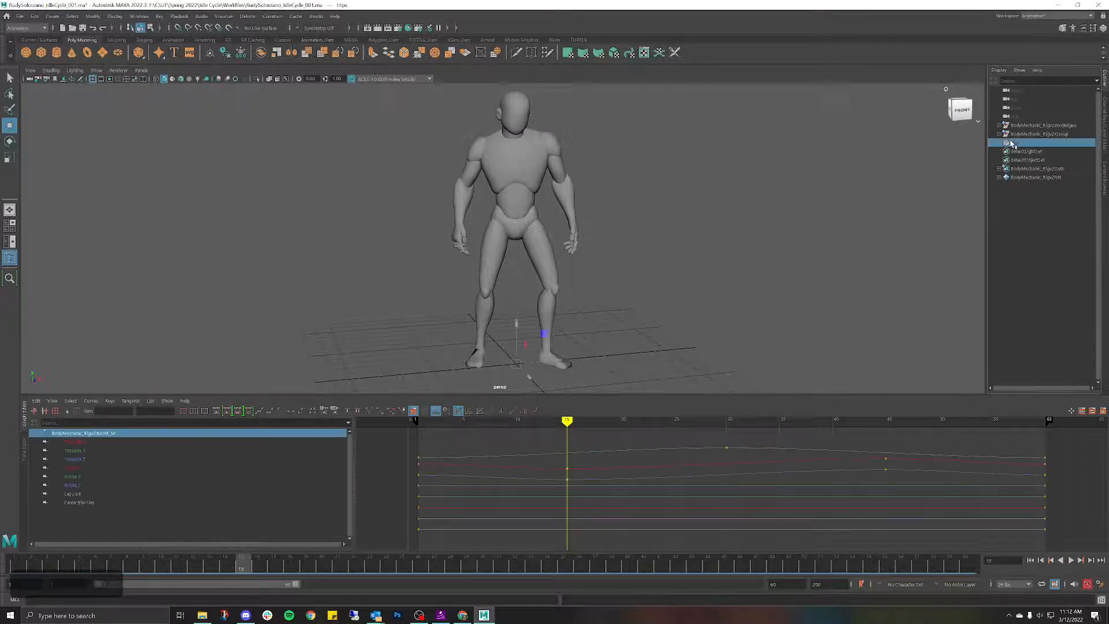
key(h)
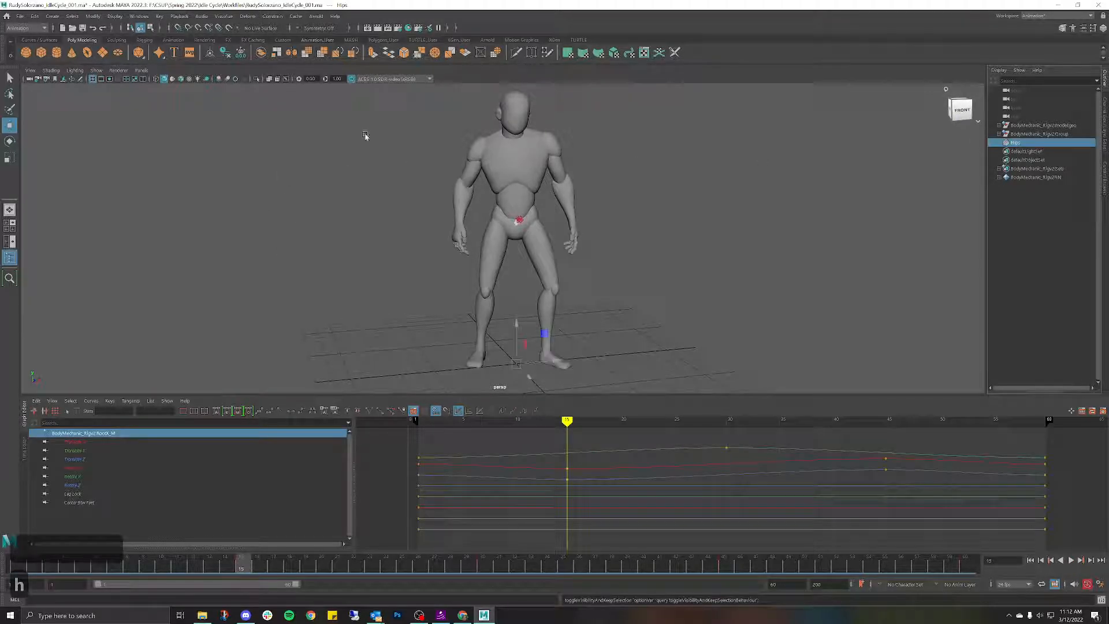
click(98, 70)
scroll(638, 309, up, 8)
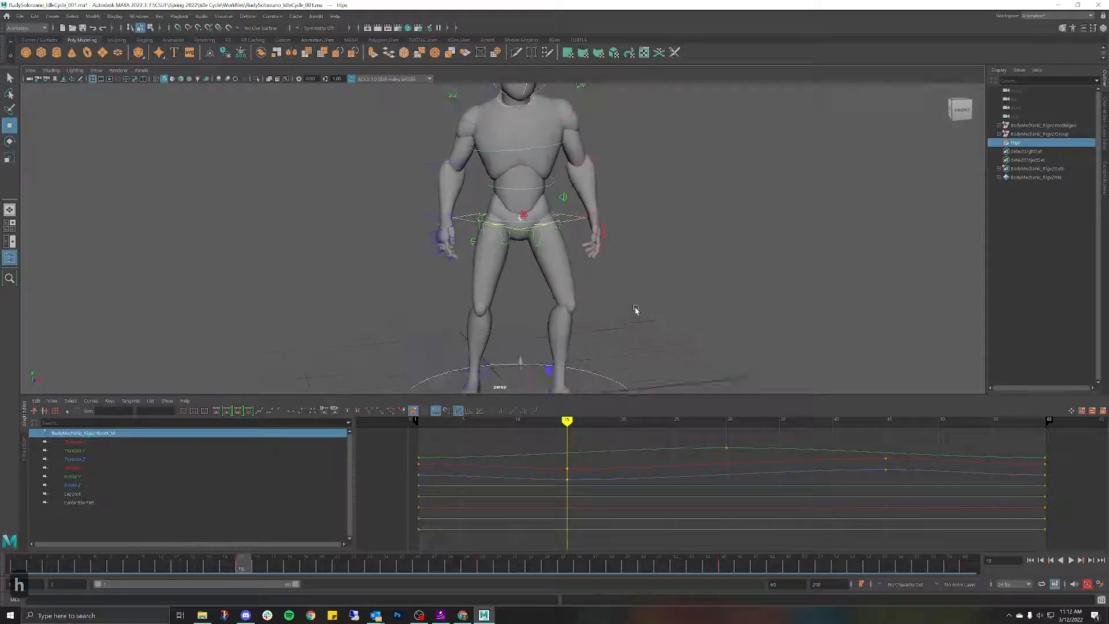
Step: Examine the Hips motion trail up close in the left side view while scrubbing the timeline
alt+drag(507, 204, 432, 204)
key(space)
scroll(579, 191, up, 5)
scroll(544, 132, up, 3)
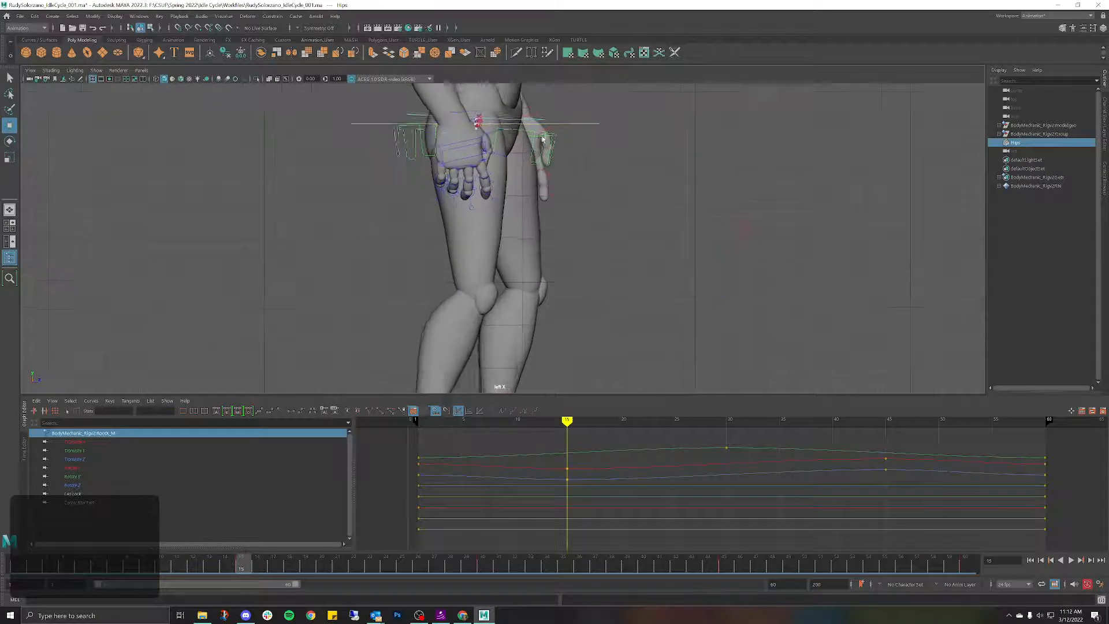
alt+middle_drag(542, 129, 546, 213)
scroll(532, 215, up, 5)
scroll(529, 207, up, 5)
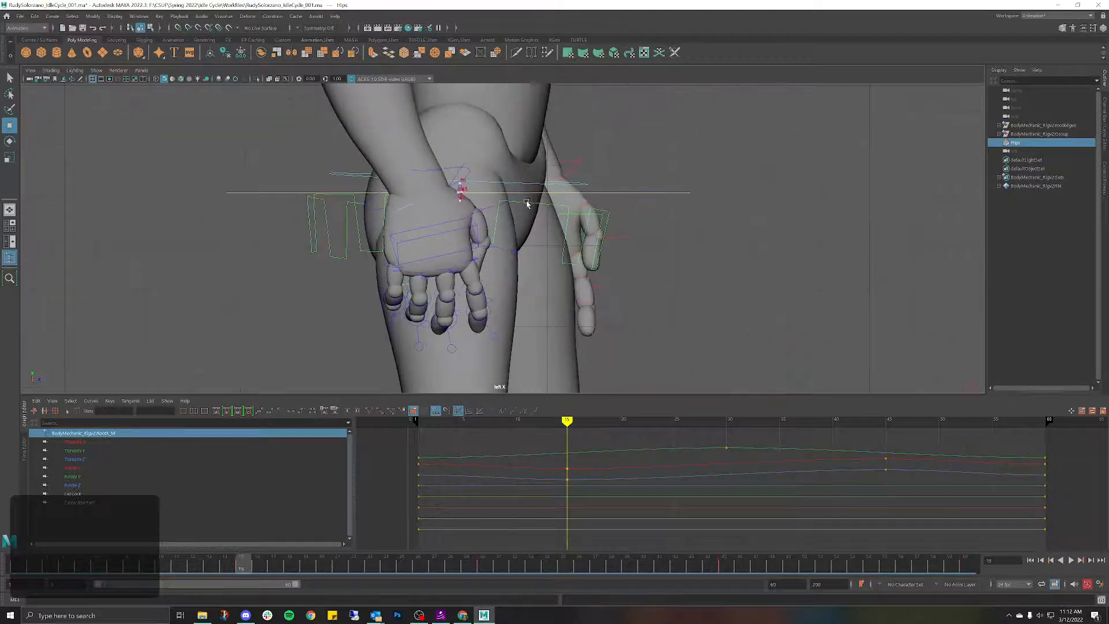
scroll(528, 190, down, 4)
alt+middle_drag(501, 172, 585, 216)
scroll(585, 216, up, 5)
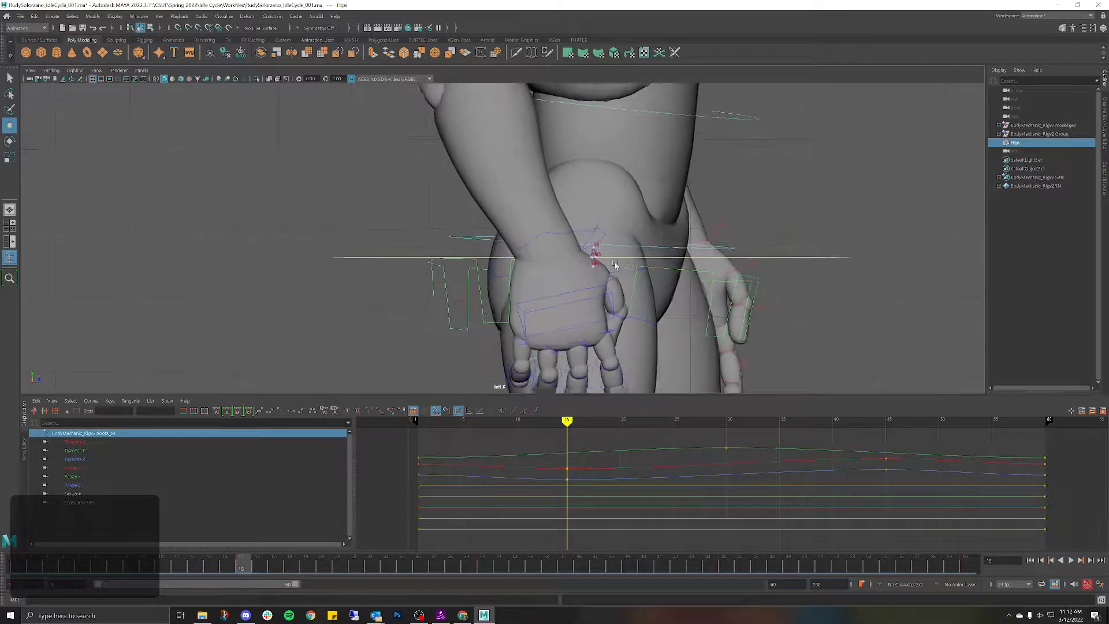
alt+middle_drag(700, 265, 551, 227)
scroll(580, 228, up, 2)
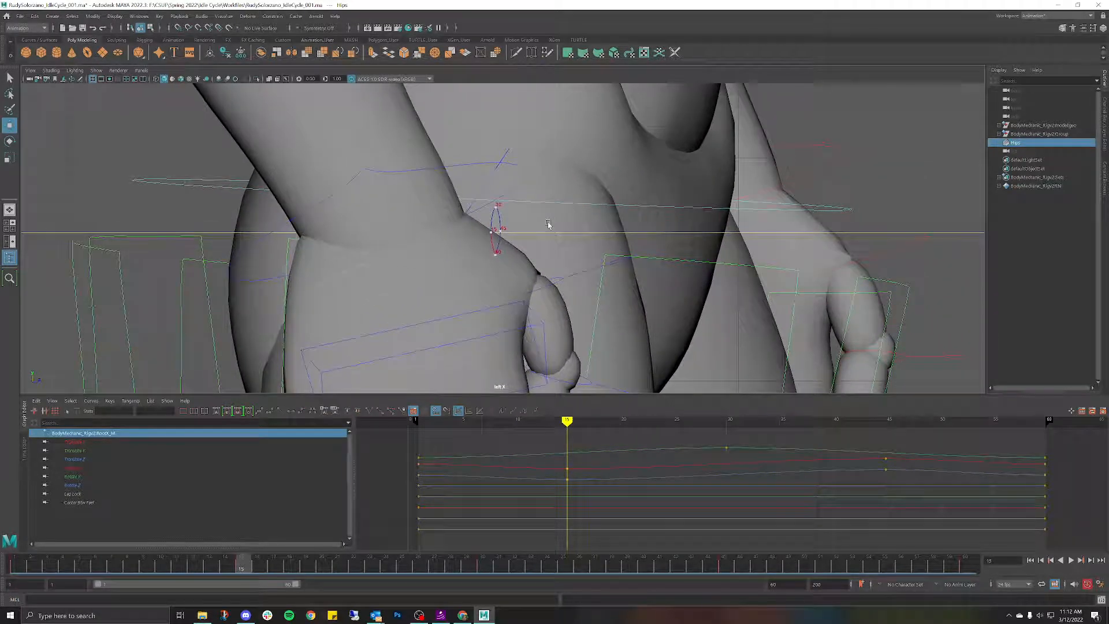
drag(456, 563, 246, 565)
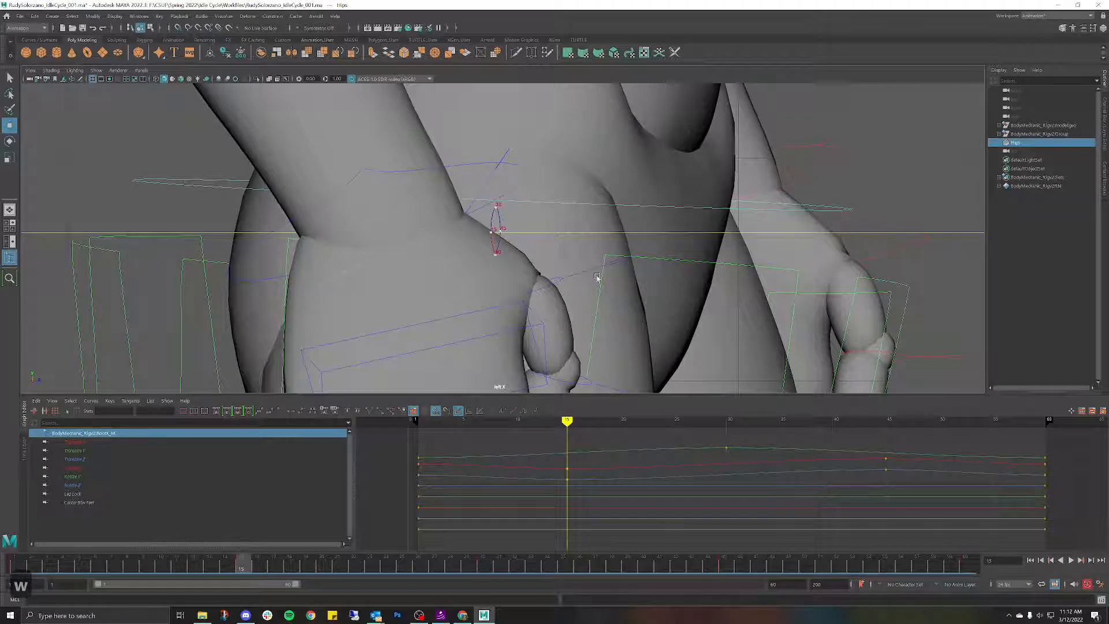
Step: Move the root control slightly backward along Z at frame 15 in the left side view
scroll(879, 220, down, 5)
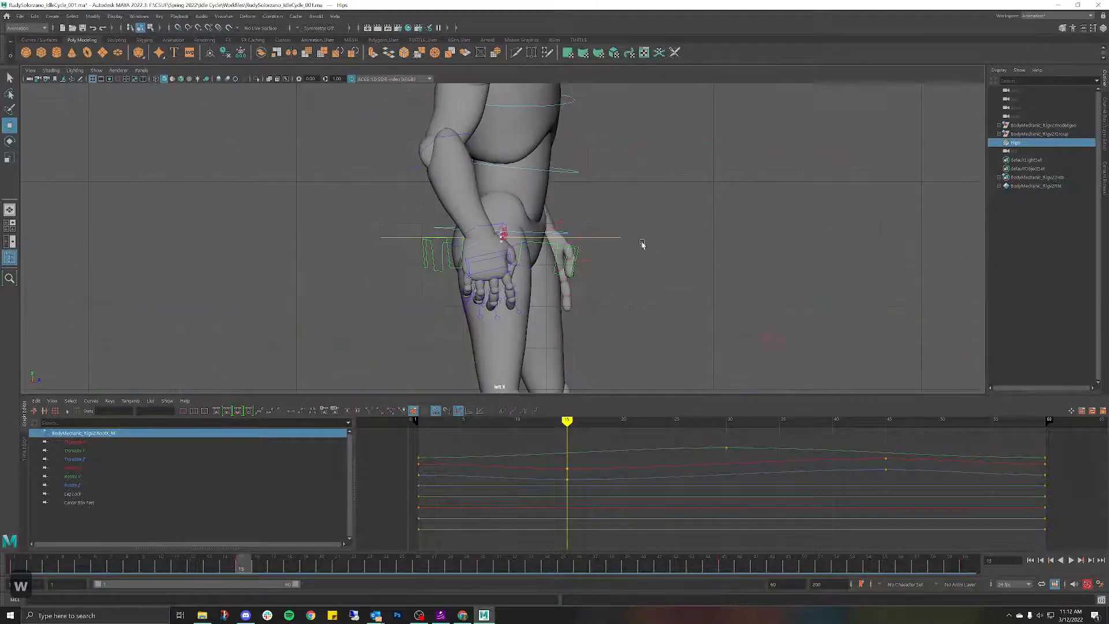
click(618, 240)
scroll(601, 242, up, 10)
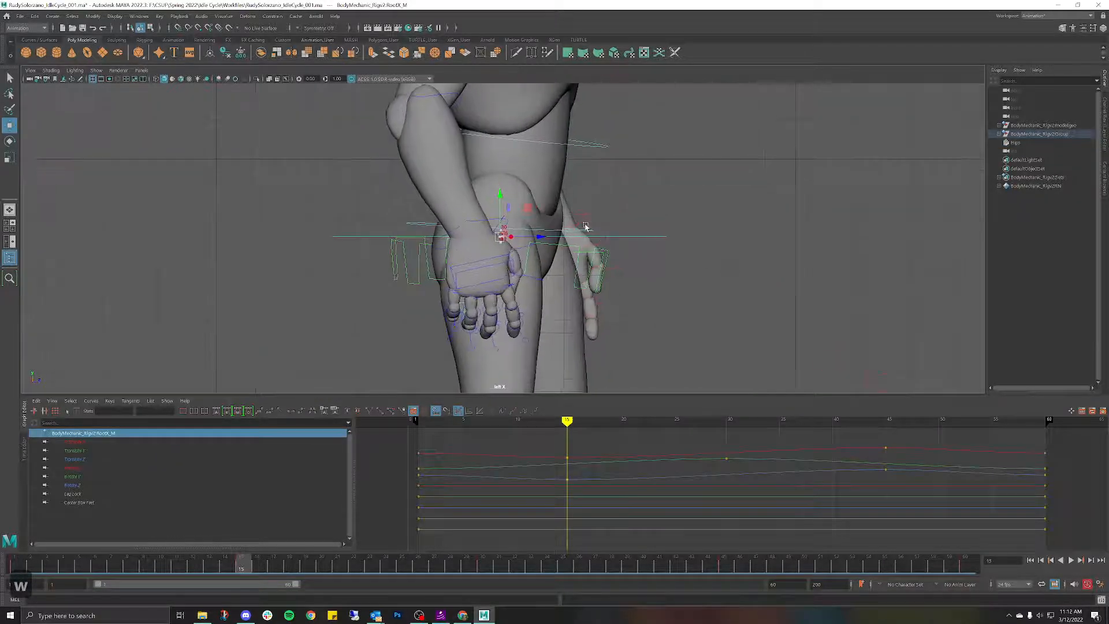
scroll(578, 247, down, 8)
scroll(585, 220, up, 3)
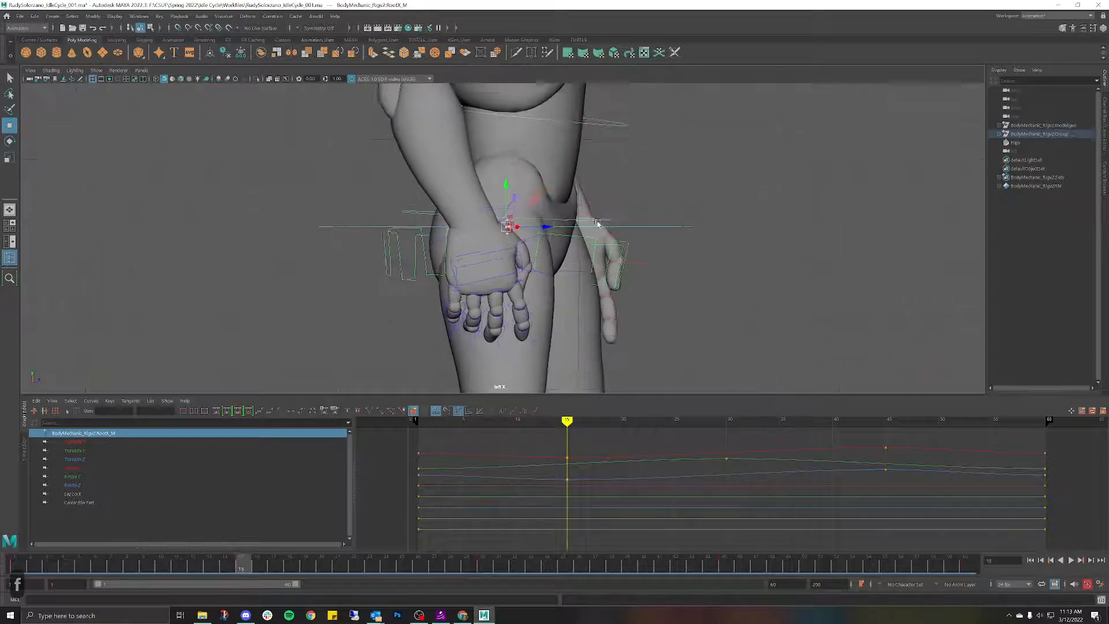
scroll(585, 220, up, 6)
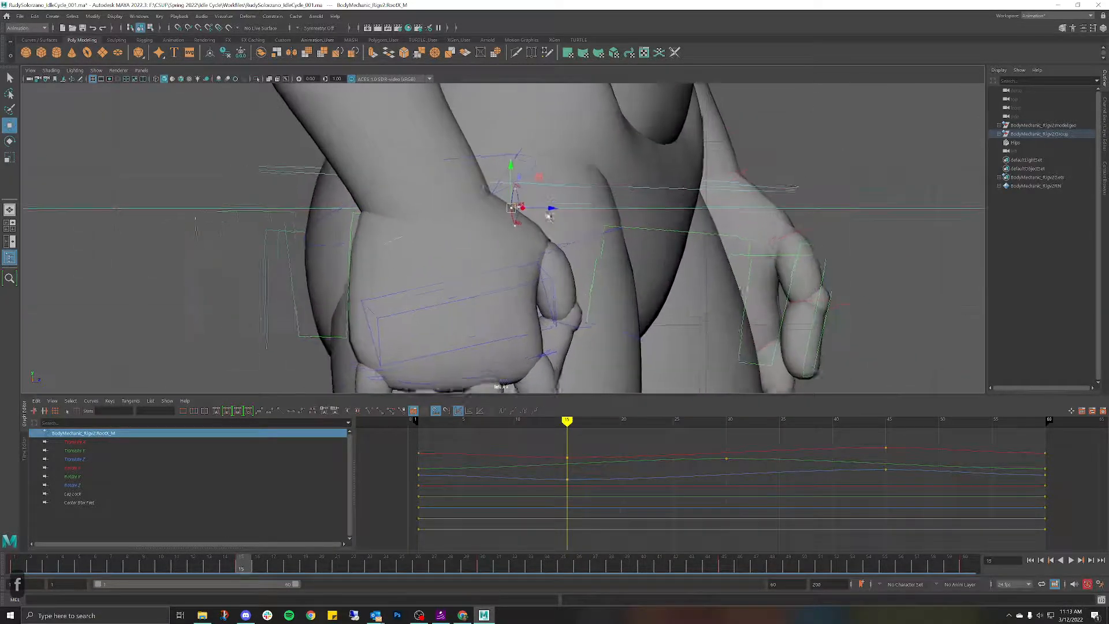
scroll(547, 217, up, 2)
drag(553, 198, 544, 196)
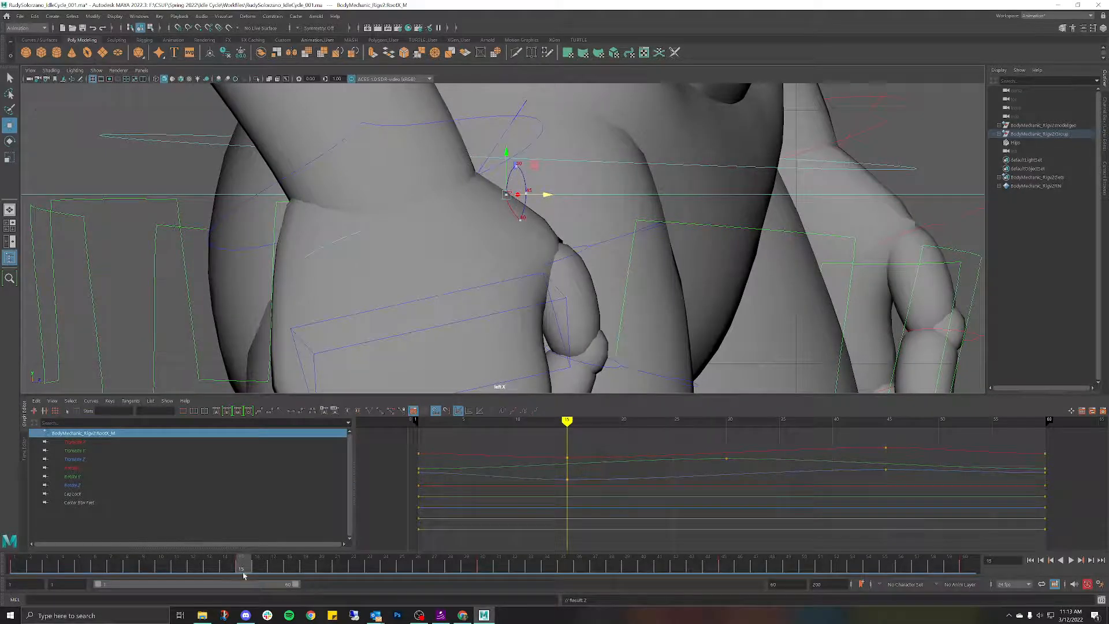
Step: Move the root control slightly forward along Z at frame 45, opposite to the frame-15 offset
drag(243, 575, 724, 571)
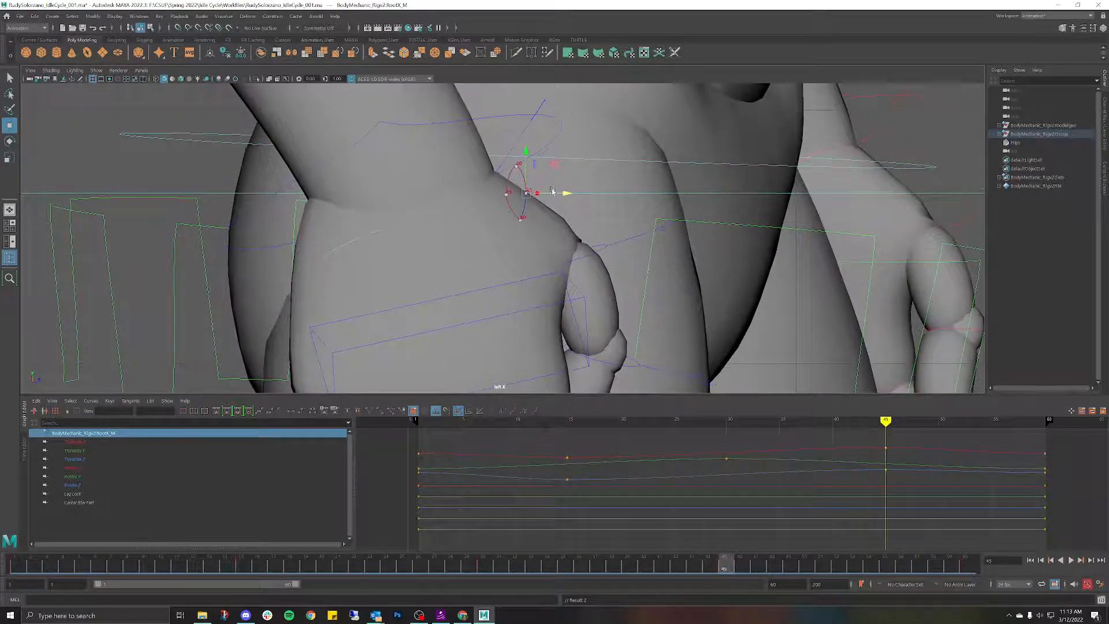
drag(570, 198, 583, 199)
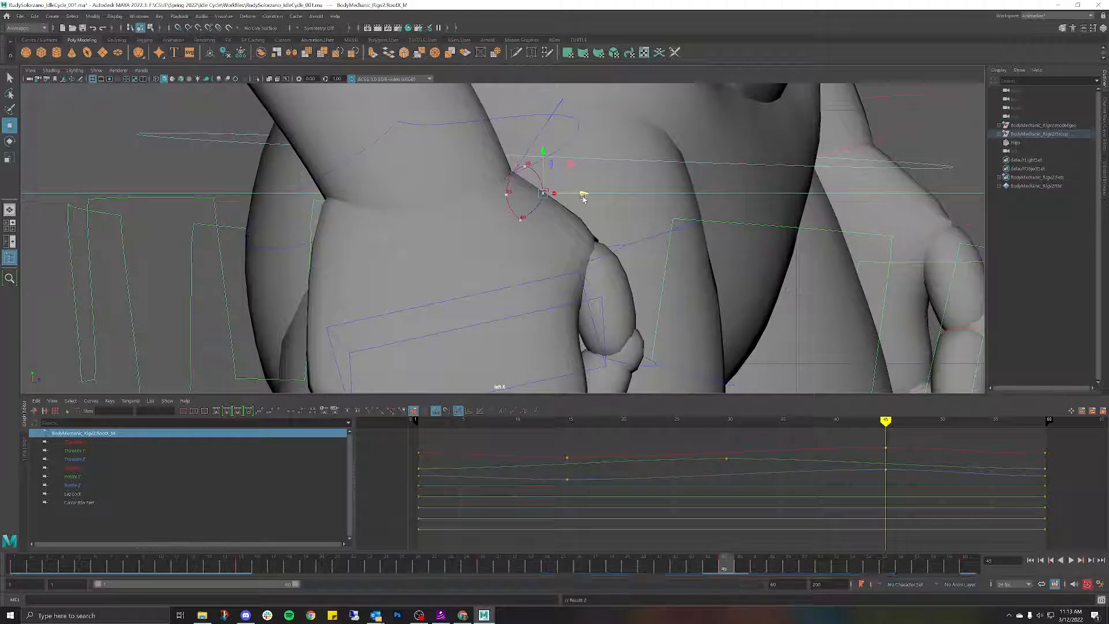
scroll(610, 262, down, 10)
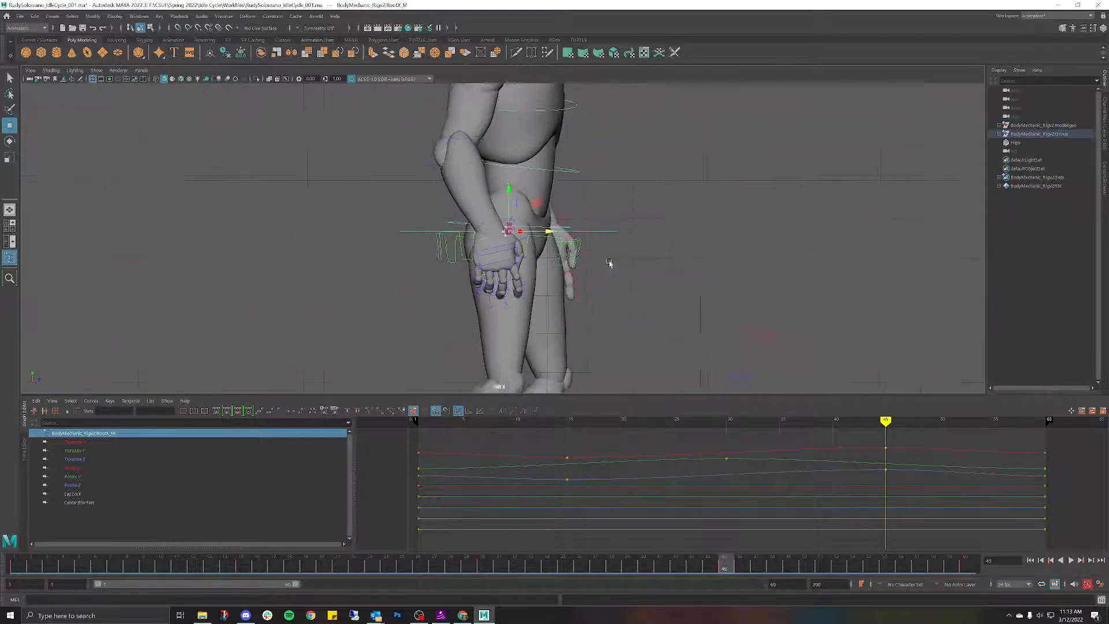
Step: Return to the perspective view, hide the NURBS curves and the Hips motion trail, and clear the selection
alt+drag(679, 224, 589, 207)
key(space)
scroll(664, 205, down, 5)
scroll(603, 202, down, 5)
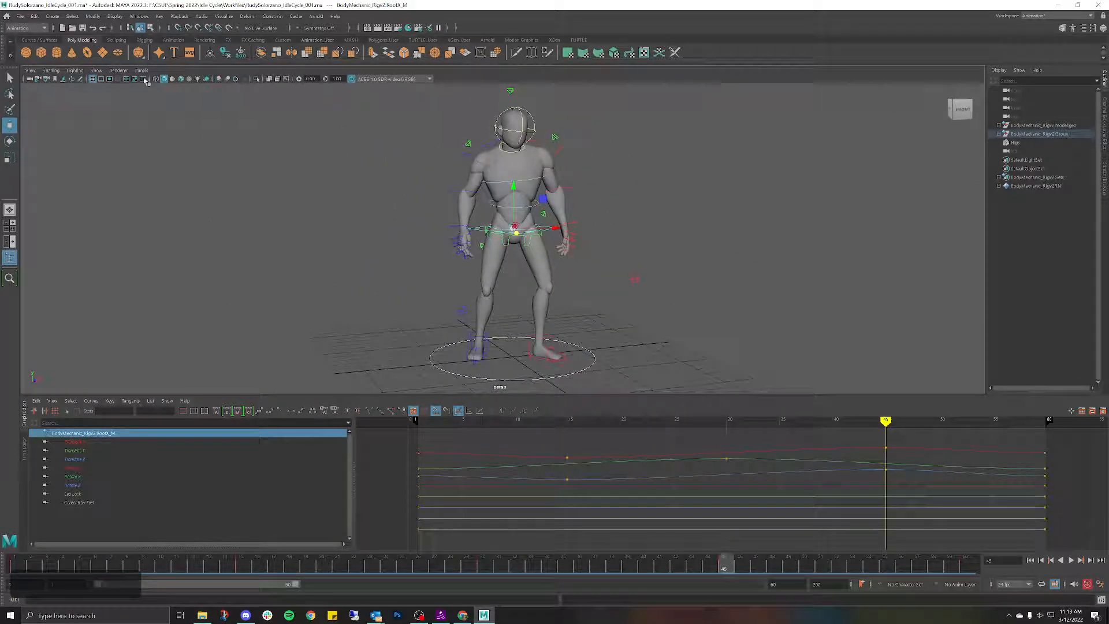
click(96, 71)
click(113, 124)
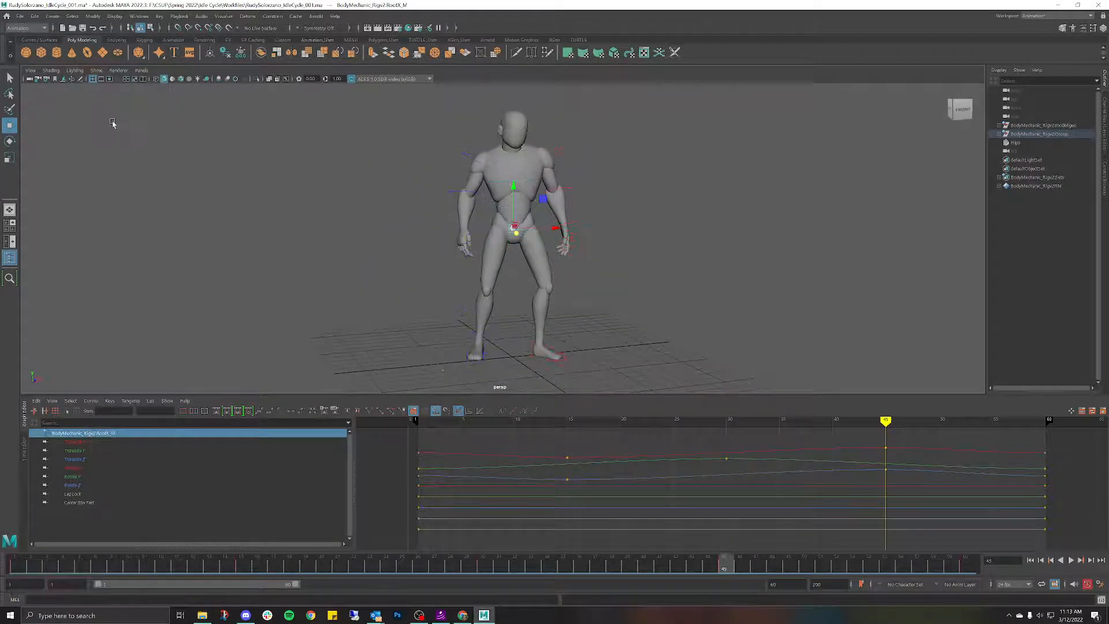
click(101, 71)
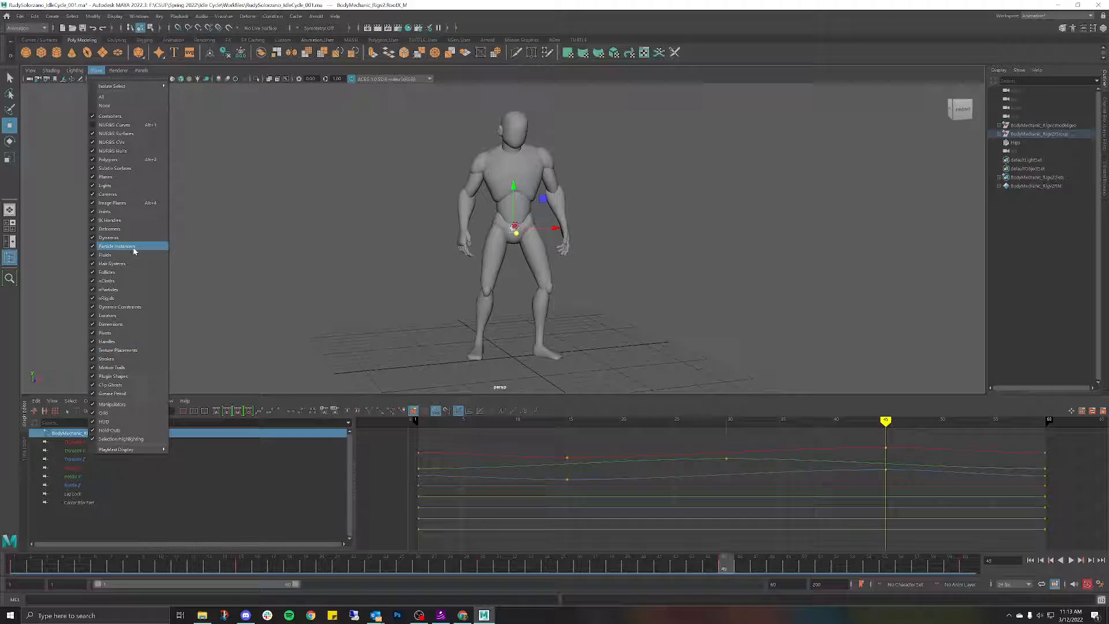
click(1016, 142)
click(641, 234)
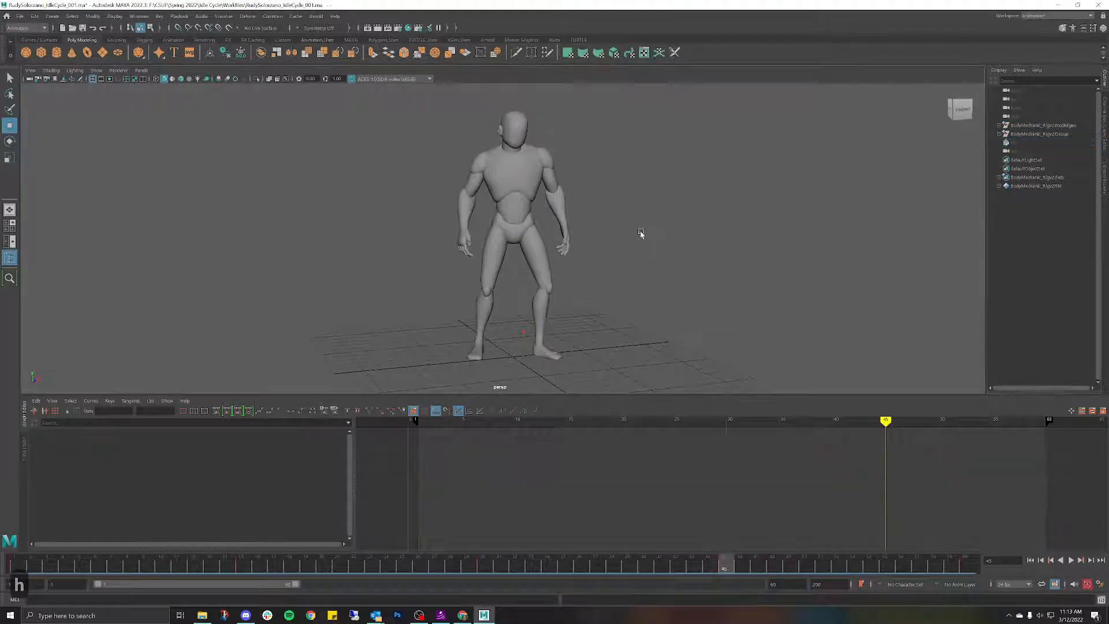
Step: Play back the idle cycle several times from the front three-quarter view, checking the hip motion and the loop between last and first frames
drag(296, 570, 15, 569)
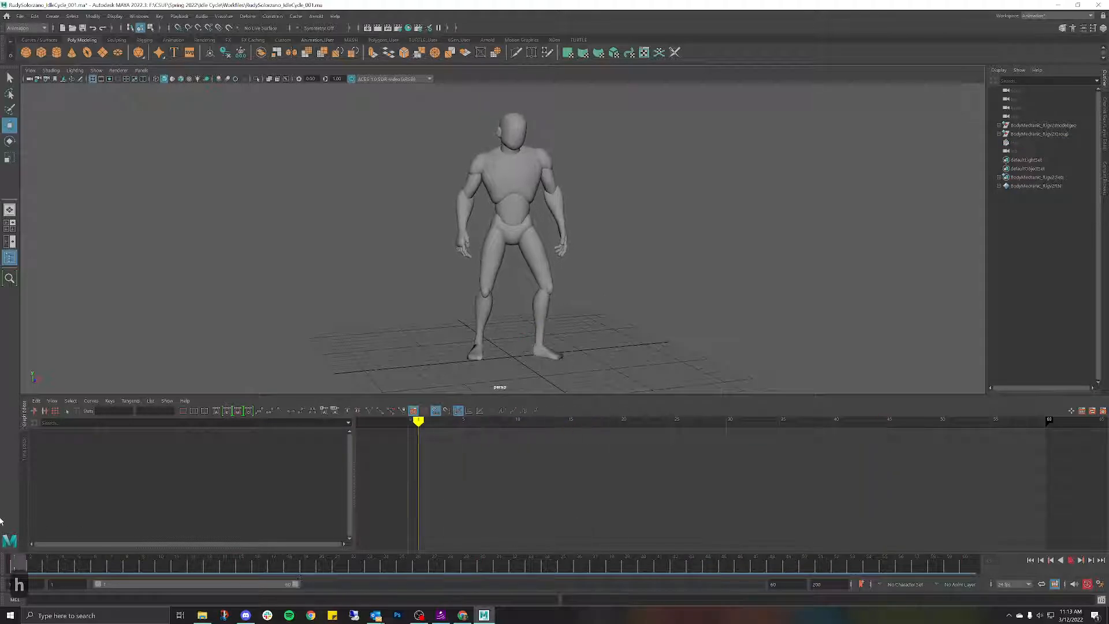
click(1069, 559)
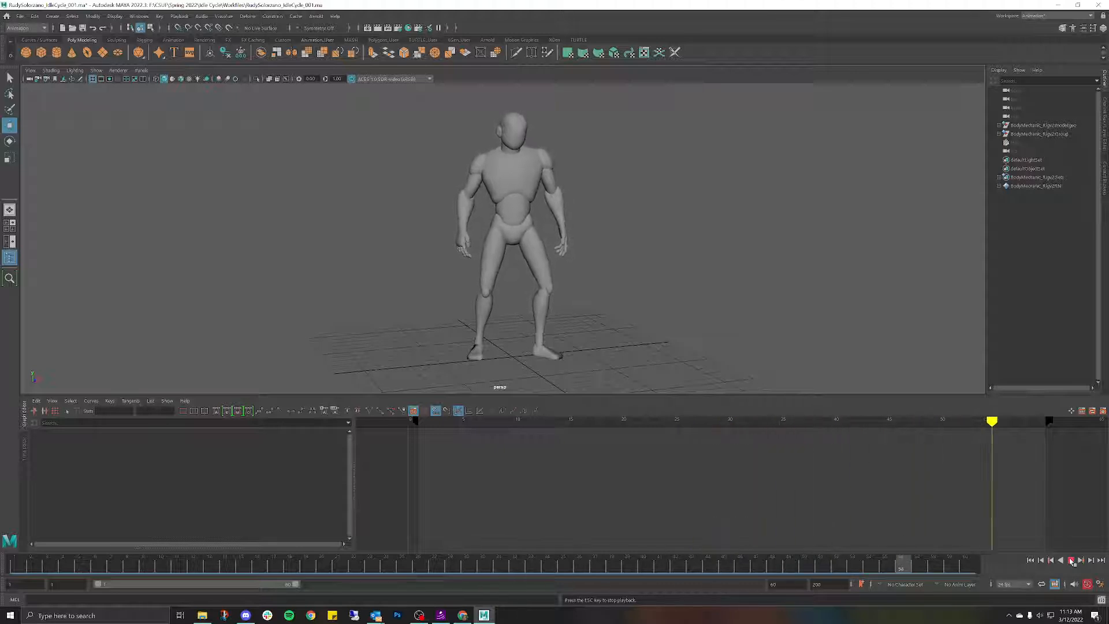
click(1071, 560)
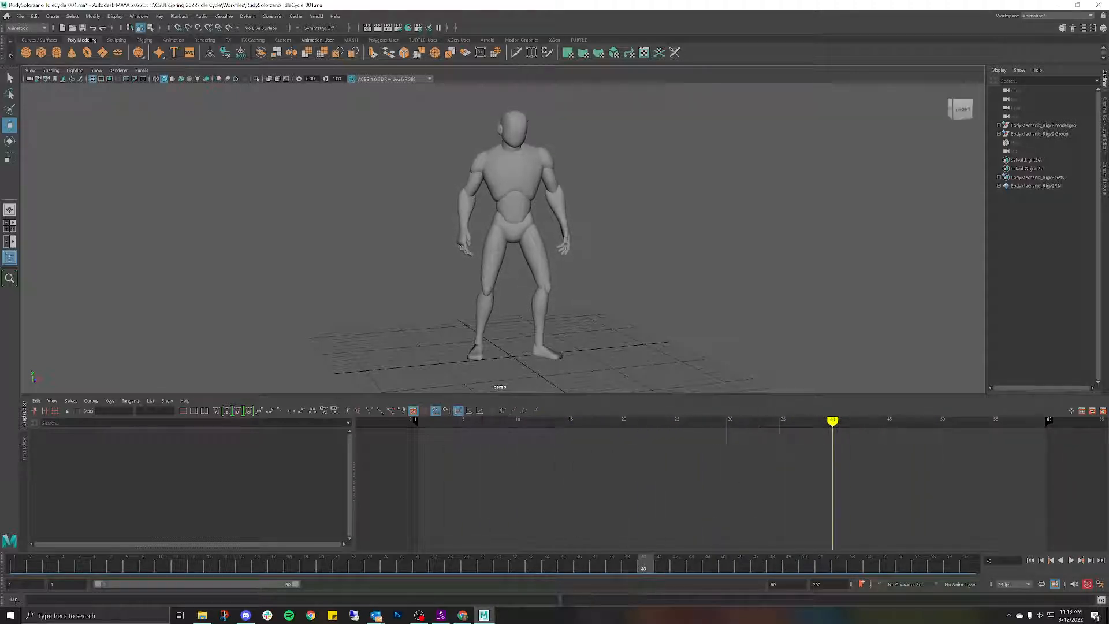
click(972, 566)
key(alt+v)
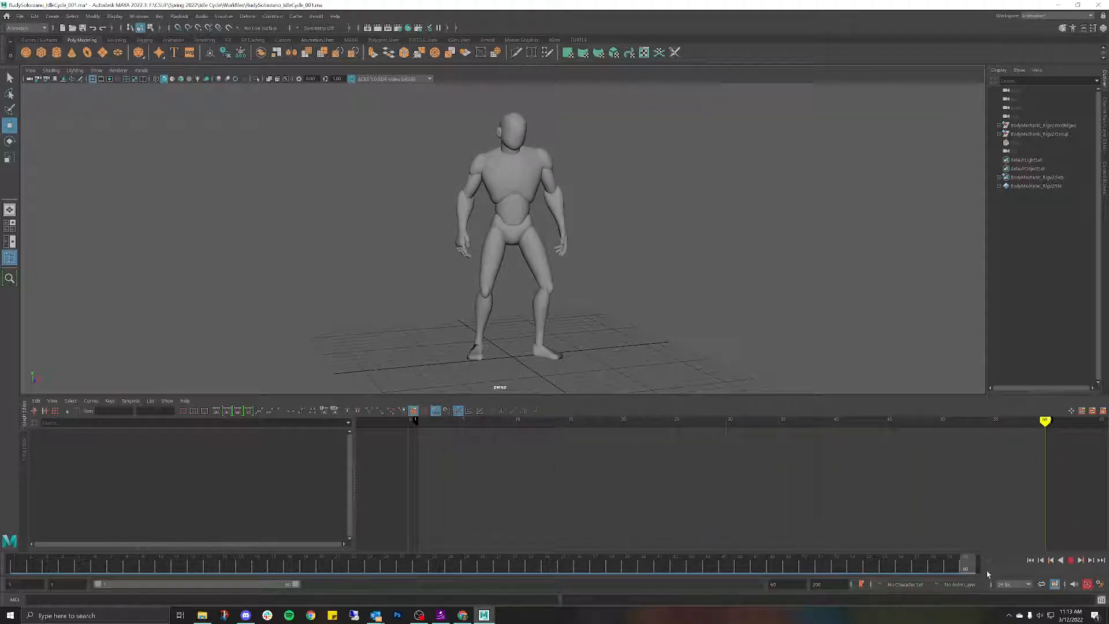
drag(999, 578, 998, 577)
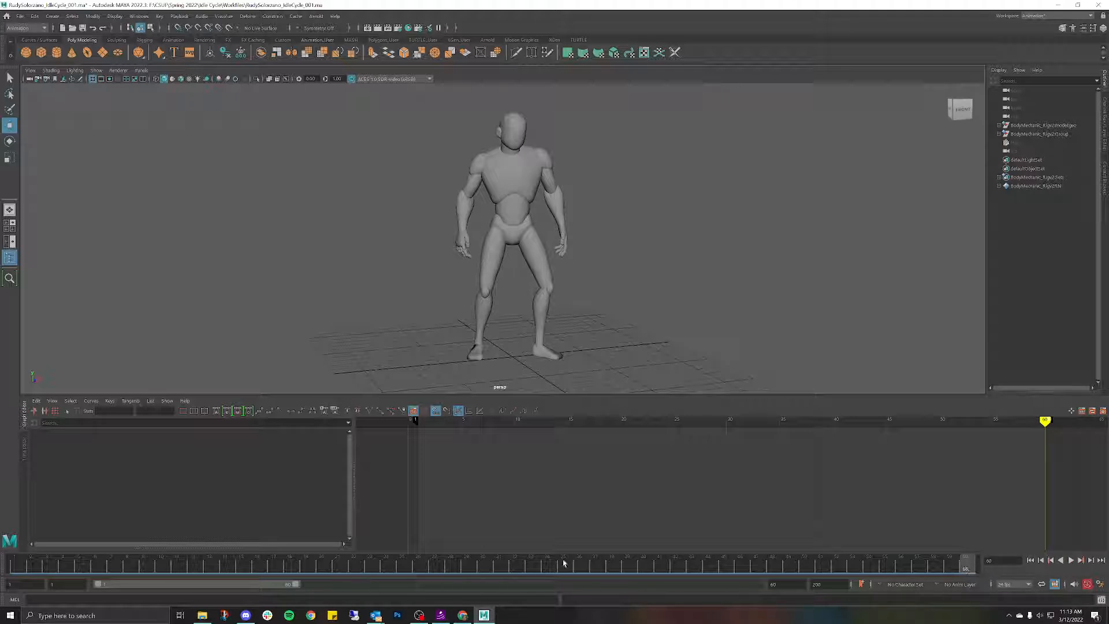
click(11, 568)
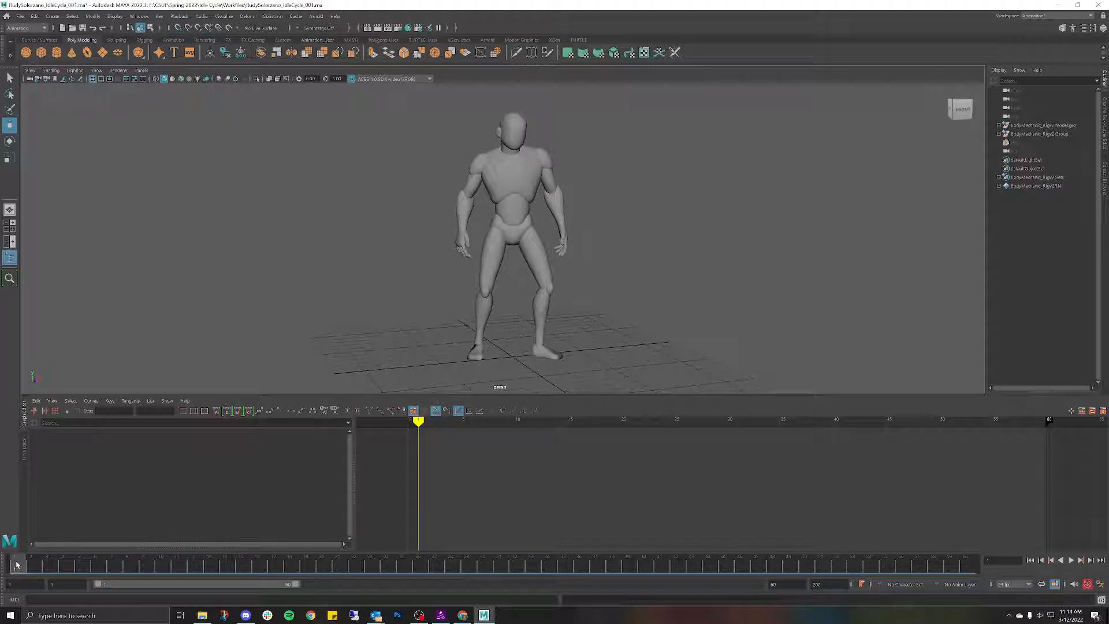
key(alt+v)
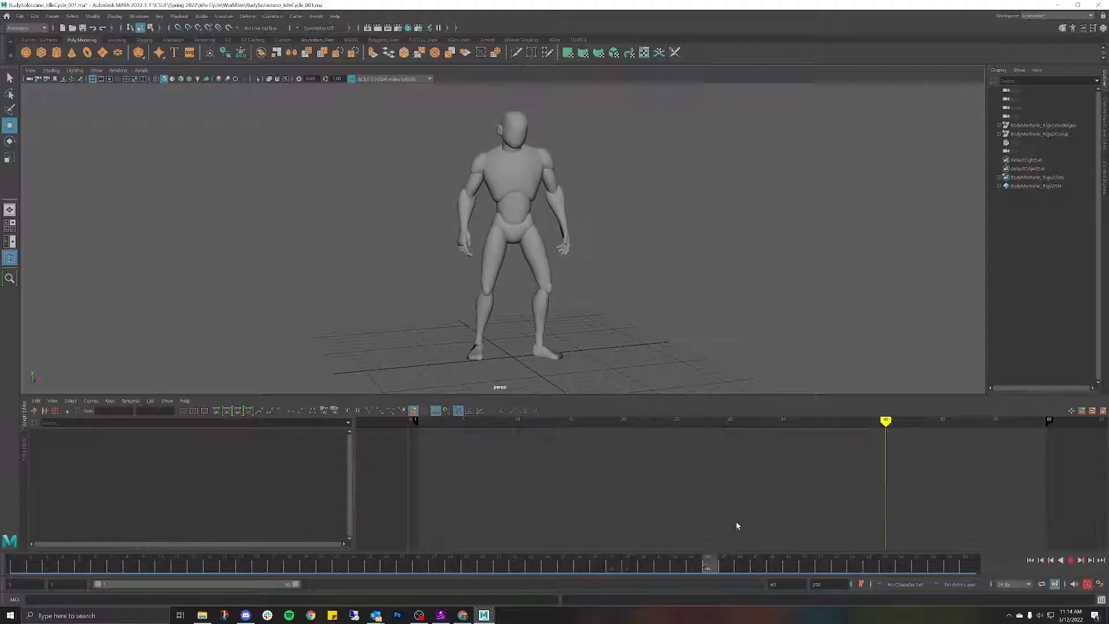
drag(709, 564, 13, 563)
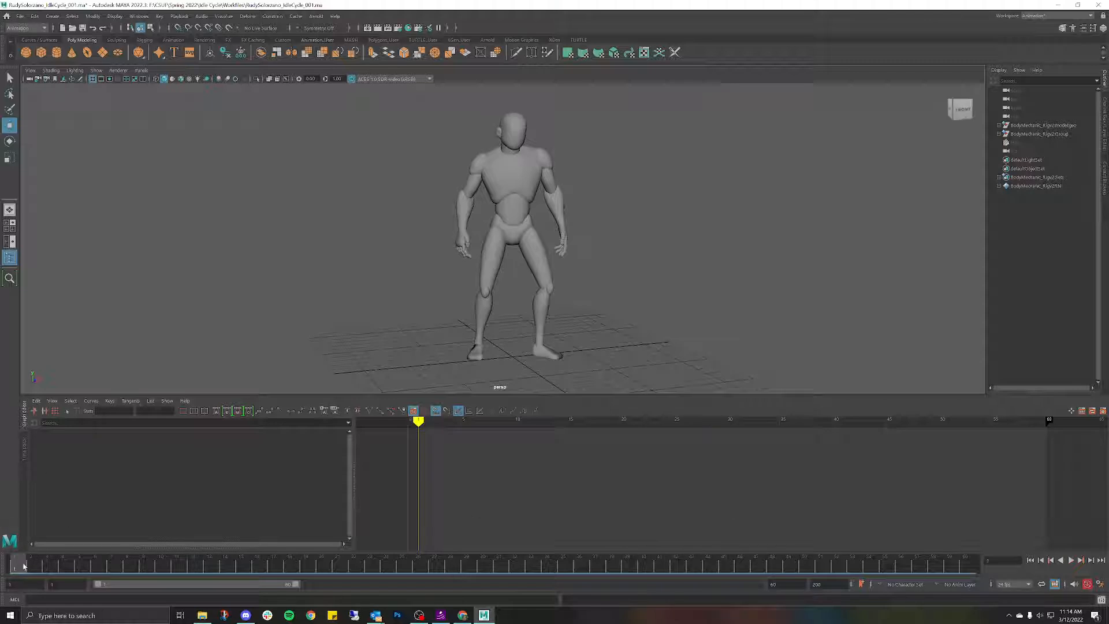
key(alt+v)
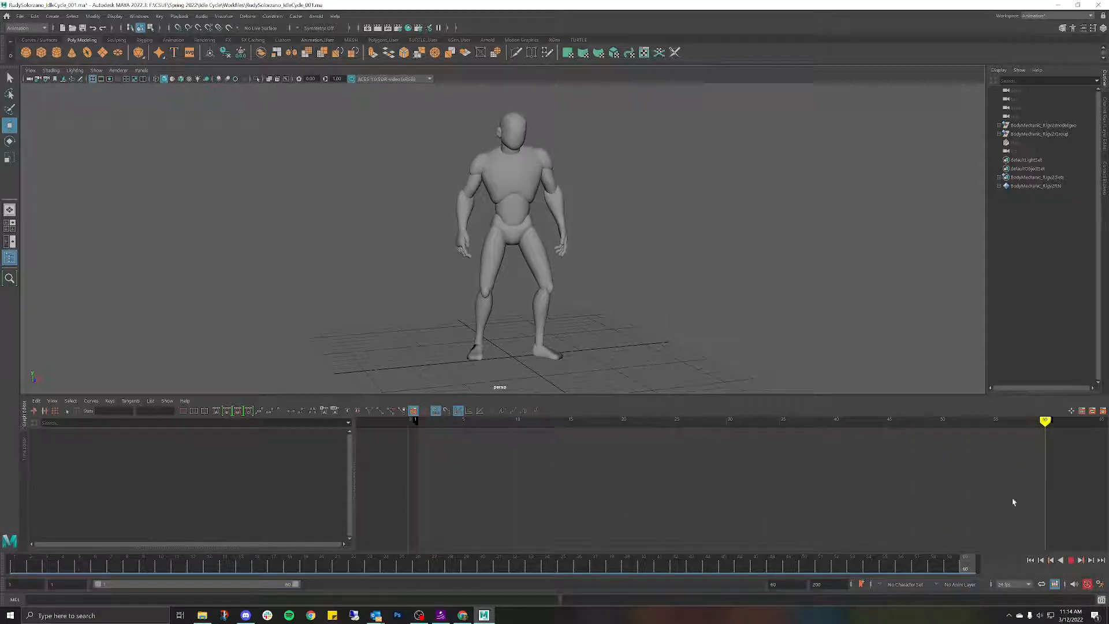
drag(1013, 499, 3, 508)
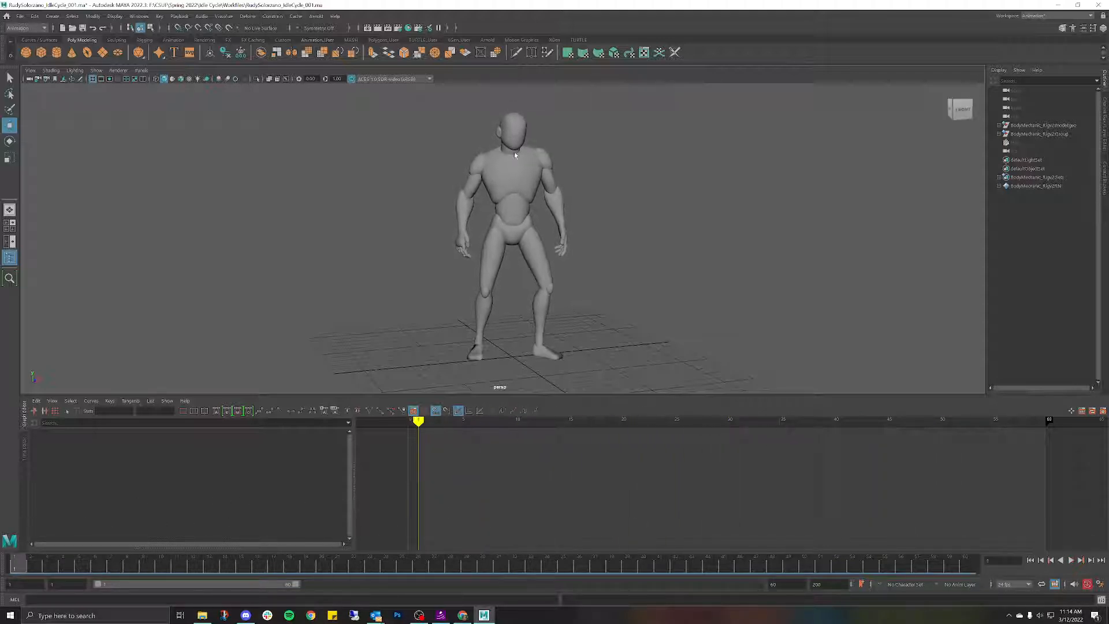
Step: Show the NURBS curves again, orbit towards the character's side, play the cycle and stop at frame 30
click(97, 70)
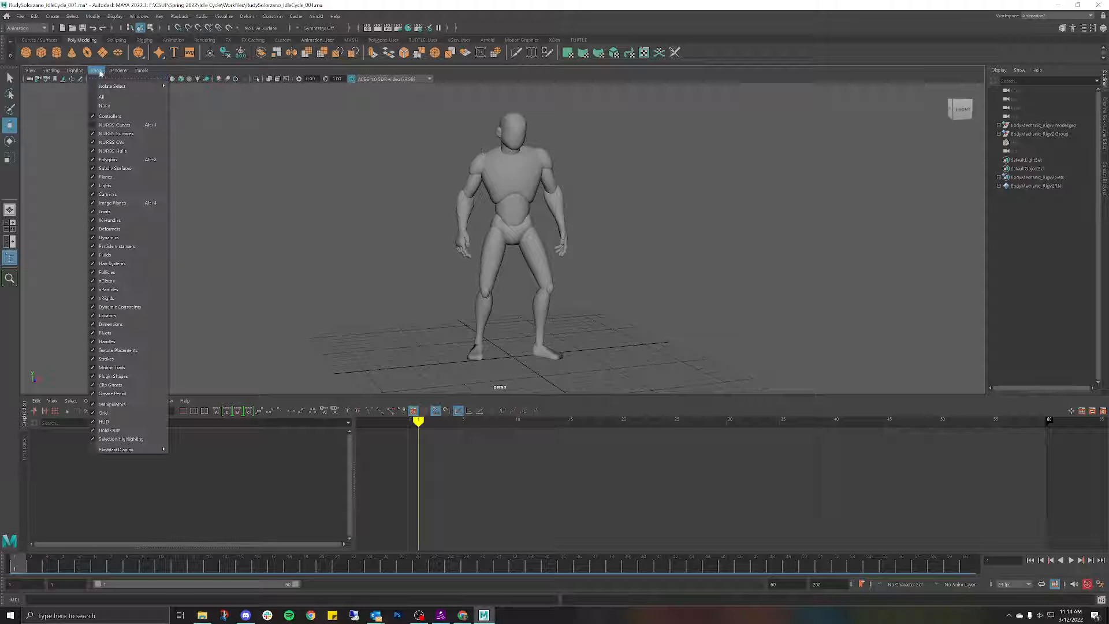
click(110, 124)
scroll(541, 250, up, 5)
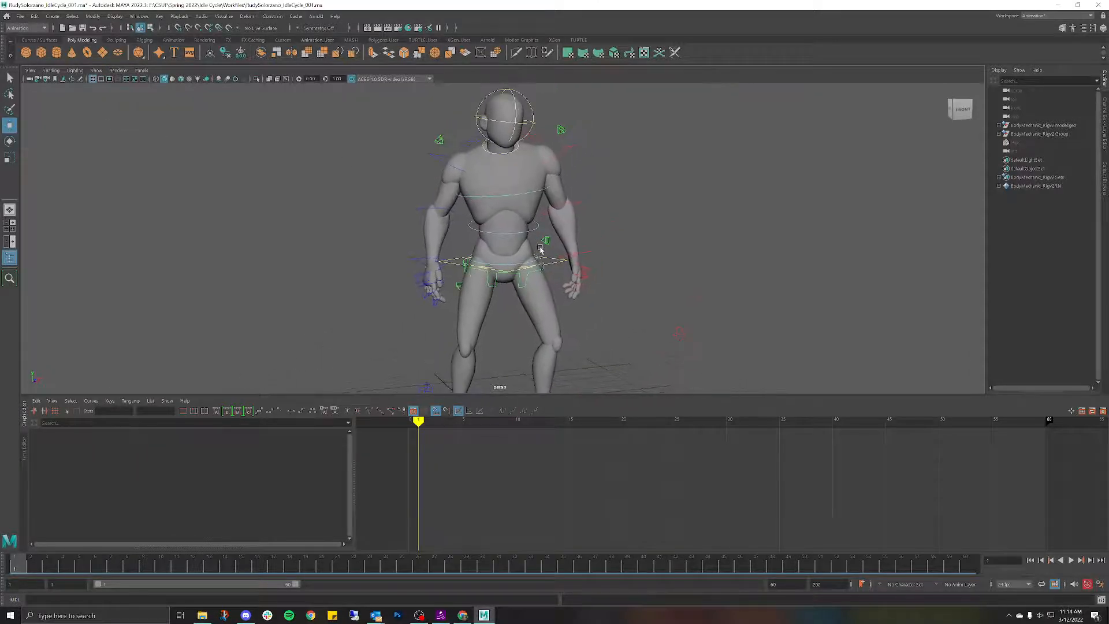
alt+drag(541, 250, 480, 339)
key(alt+v)
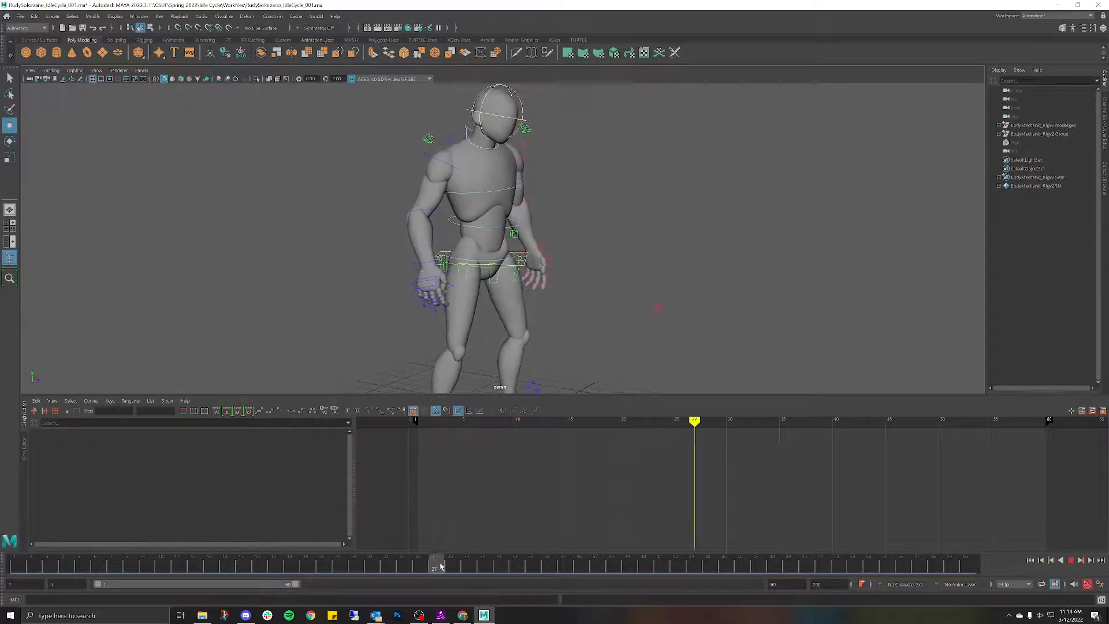
click(477, 574)
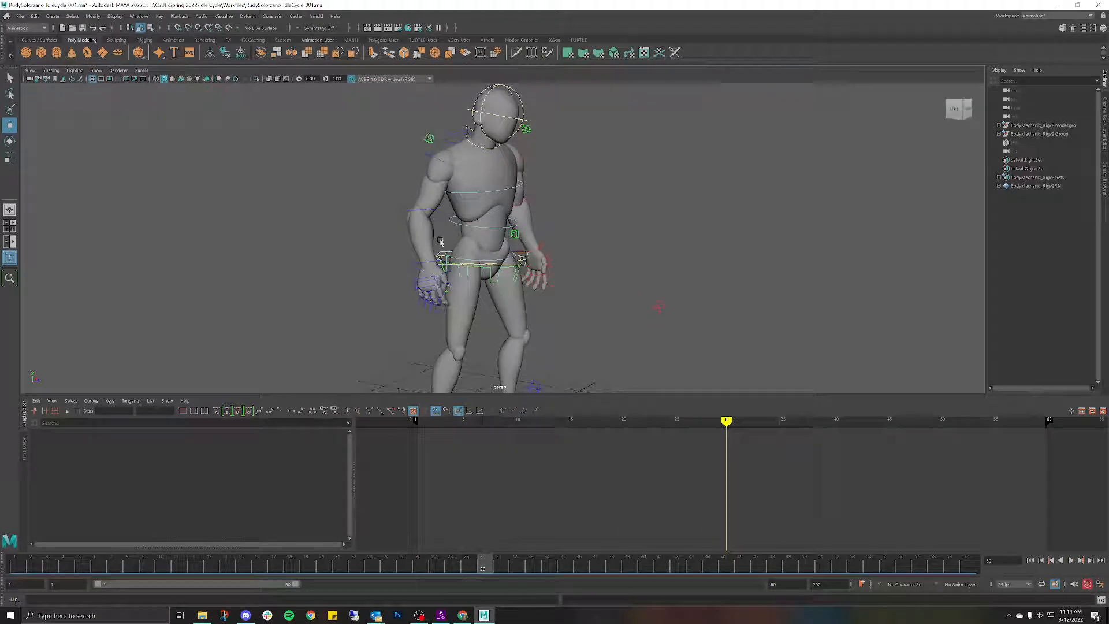
Step: Rotate the right FK elbow control slightly at frame 30, then play back the cycle to check the forearm motion
click(434, 211)
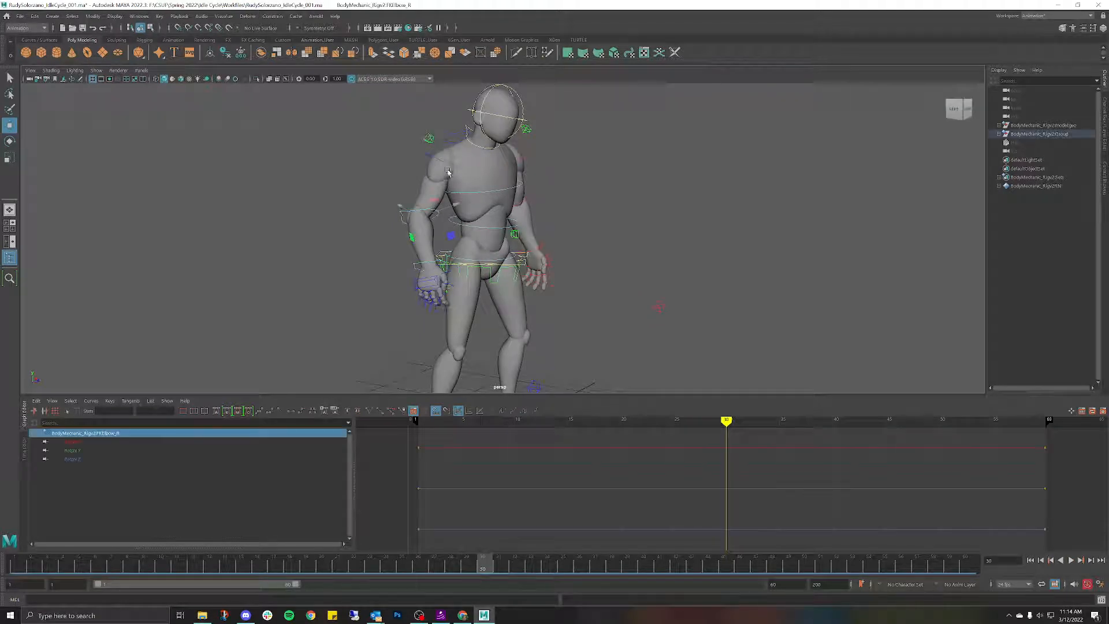
key(e)
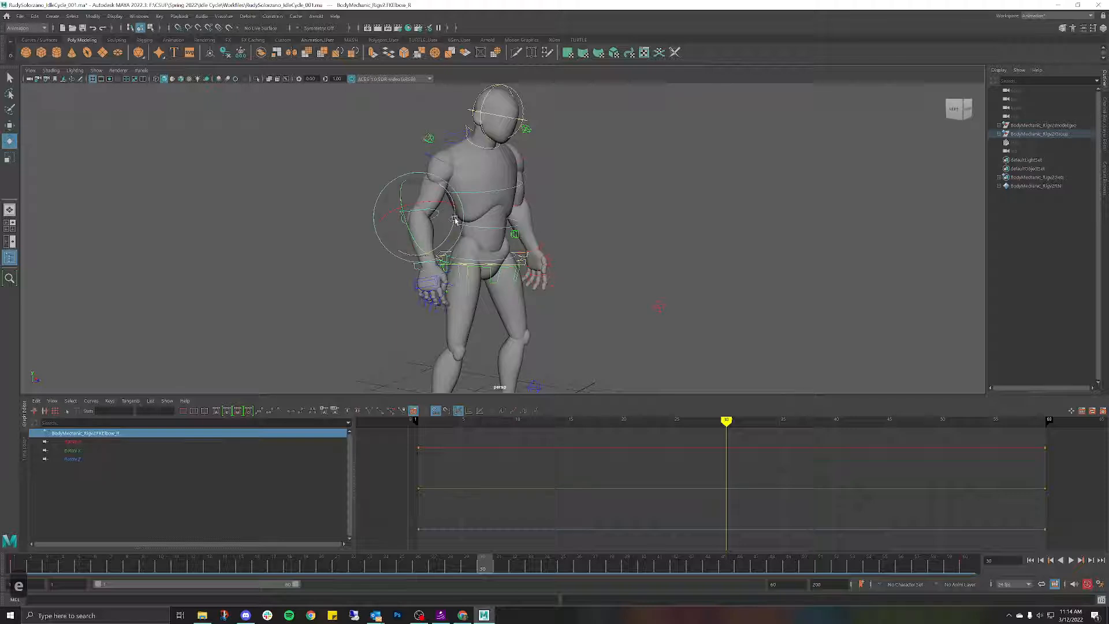
click(570, 198)
key(alt+v)
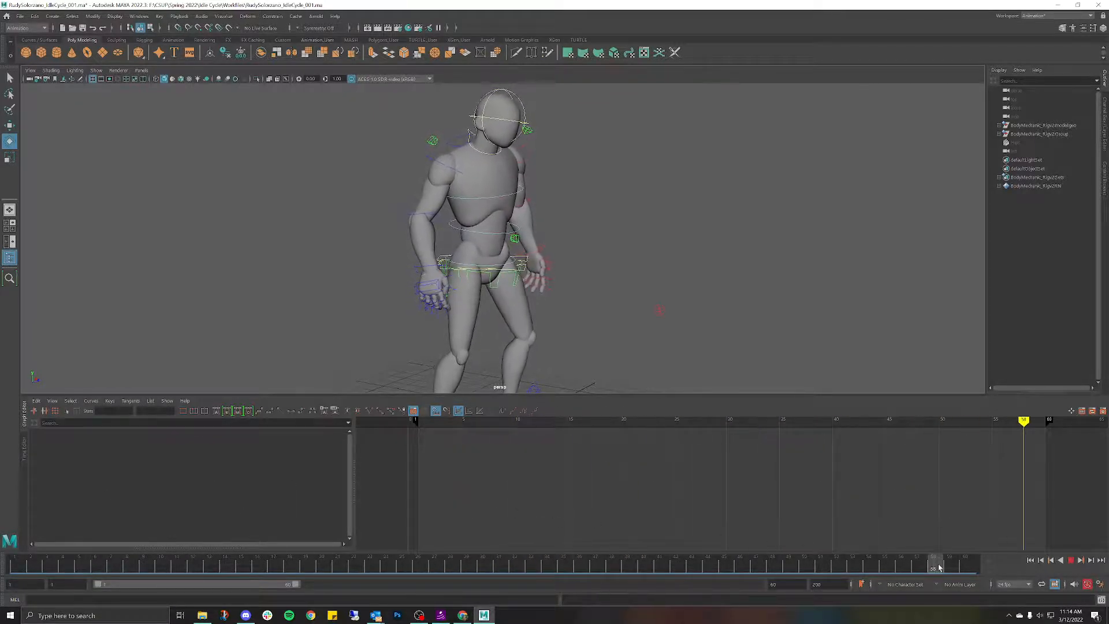
key(Escape)
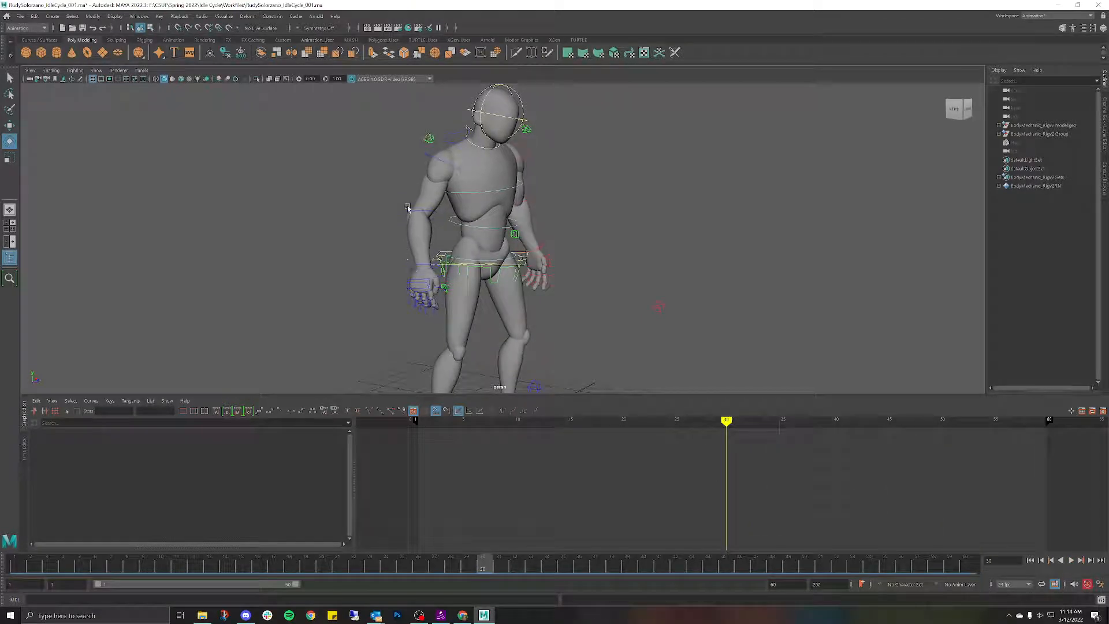
Step: Rotate the left FK elbow control slightly around Z at frame 30 to match the right elbow, and play the cycle
click(404, 214)
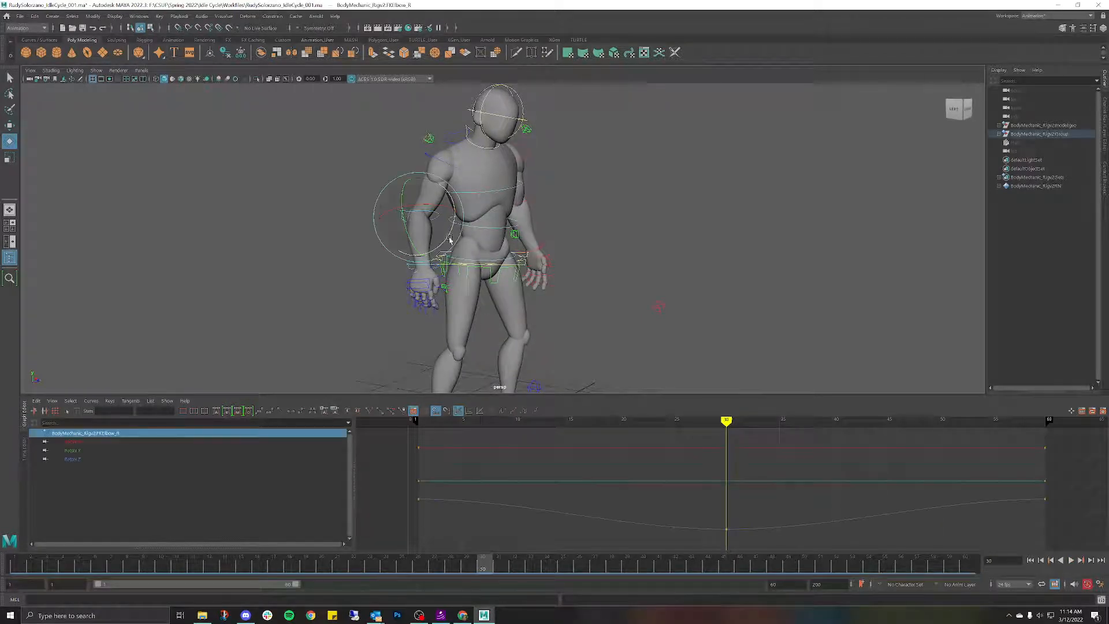
alt+drag(564, 205, 535, 200)
click(565, 207)
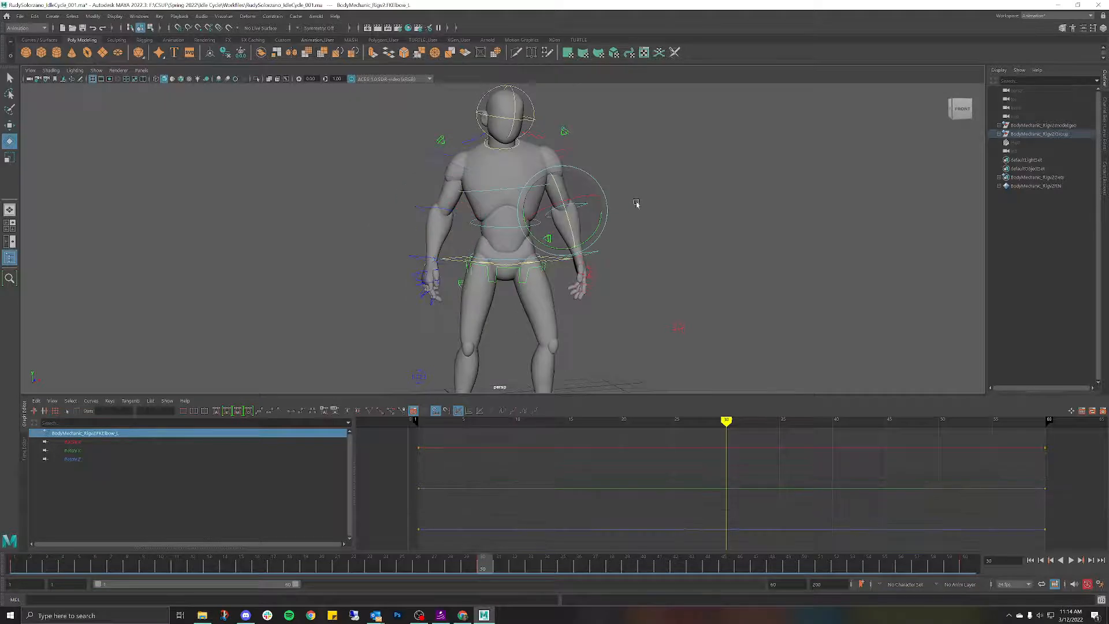
alt+drag(638, 203, 546, 289)
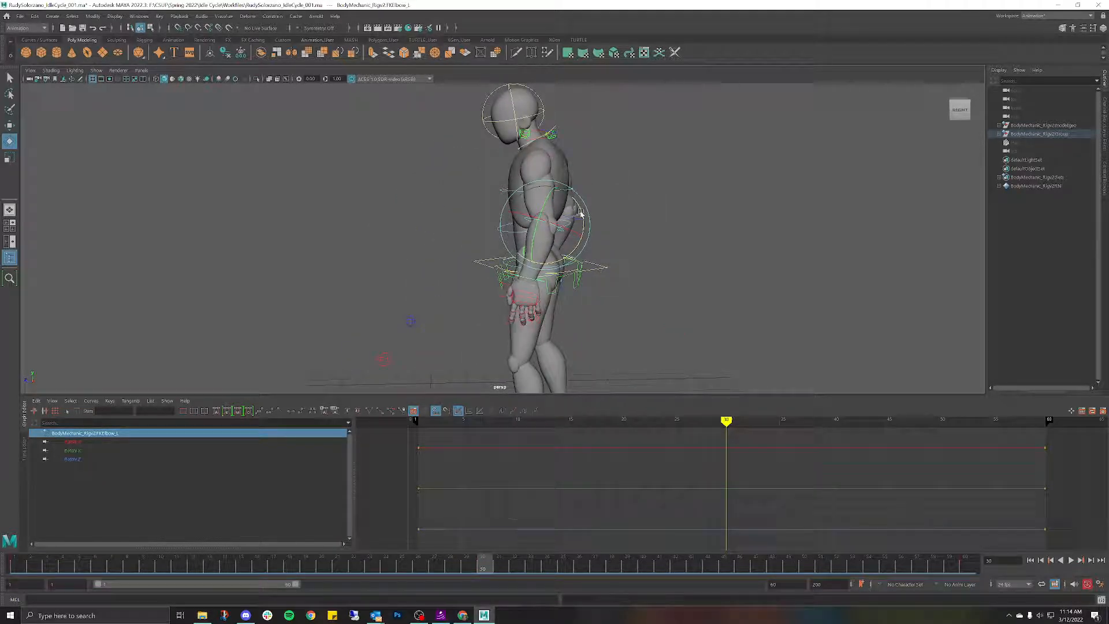
drag(580, 213, 611, 259)
drag(486, 567, 104, 543)
key(alt+v)
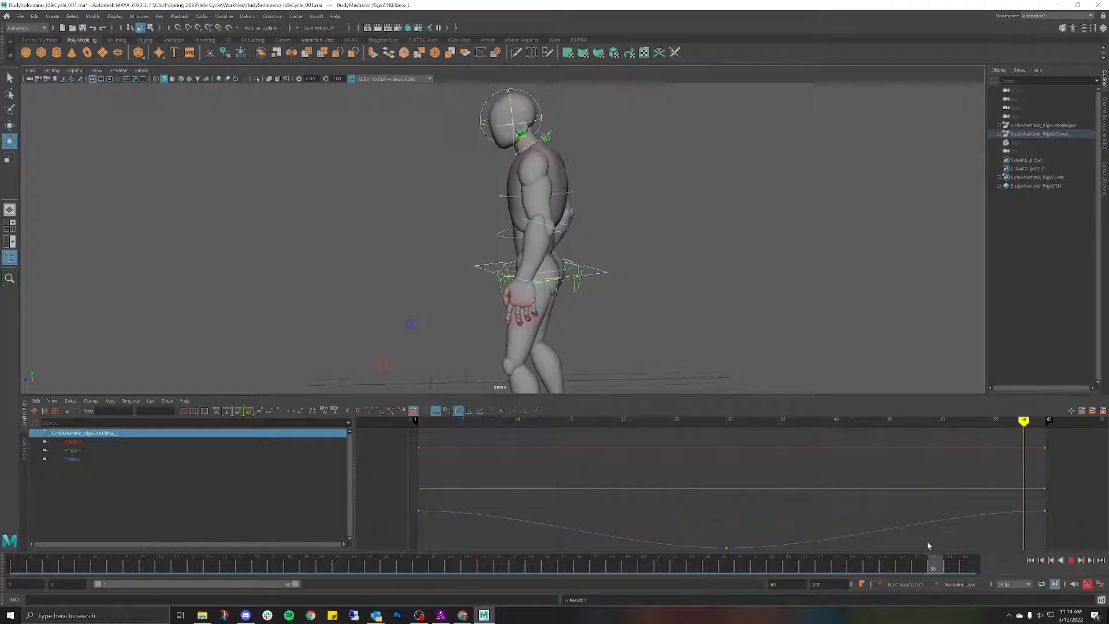
Step: Play and scrub the cycle from a closer front view of the torso and arms to examine both elbows' motion
drag(929, 545, 17, 508)
scroll(557, 245, down, 2)
alt+drag(556, 245, 586, 265)
scroll(584, 303, up, 3)
alt+middle_drag(605, 293, 664, 247)
scroll(596, 261, up, 3)
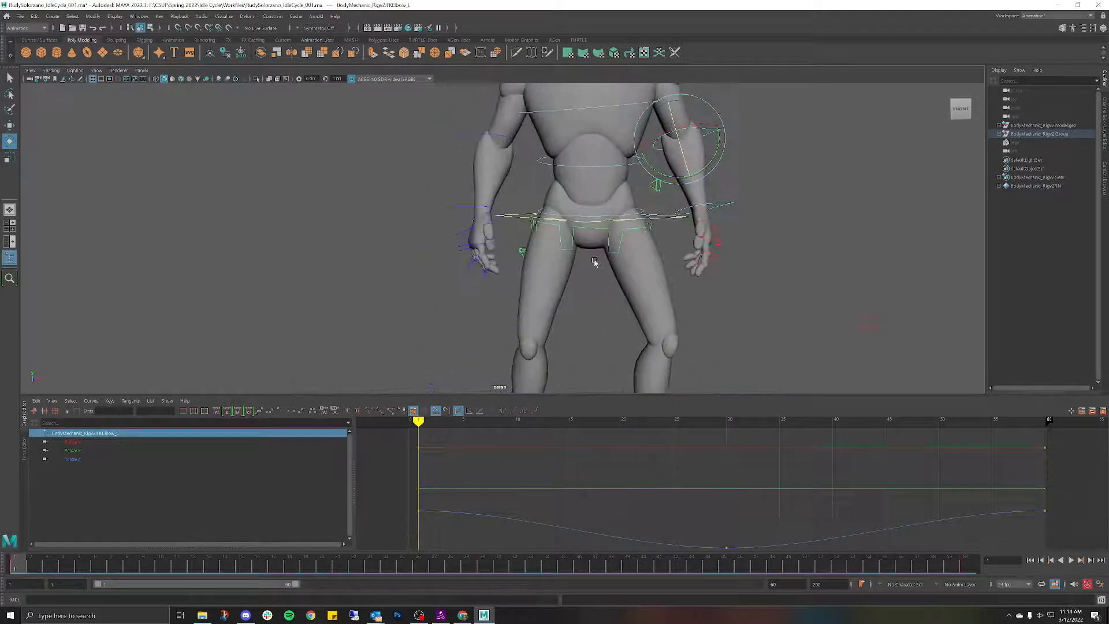
alt+middle_drag(749, 265, 707, 281)
scroll(705, 281, up, 1)
key(alt+v)
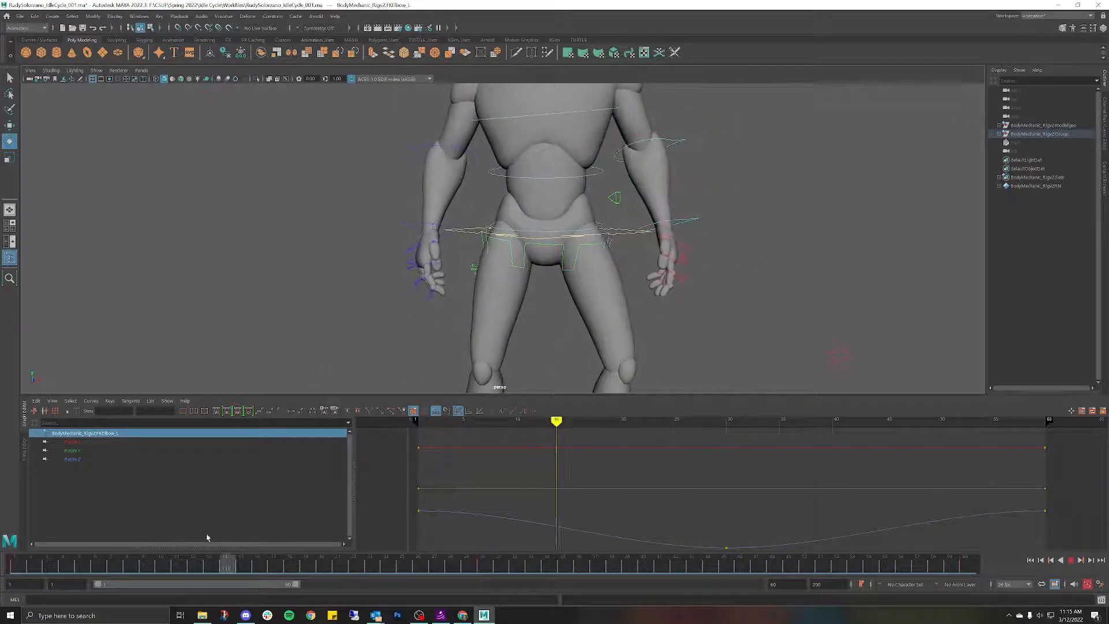
mouse_move(398, 559)
mouse_down()
mouse_move(483, 558)
mouse_move(446, 559)
mouse_move(478, 569)
mouse_up()
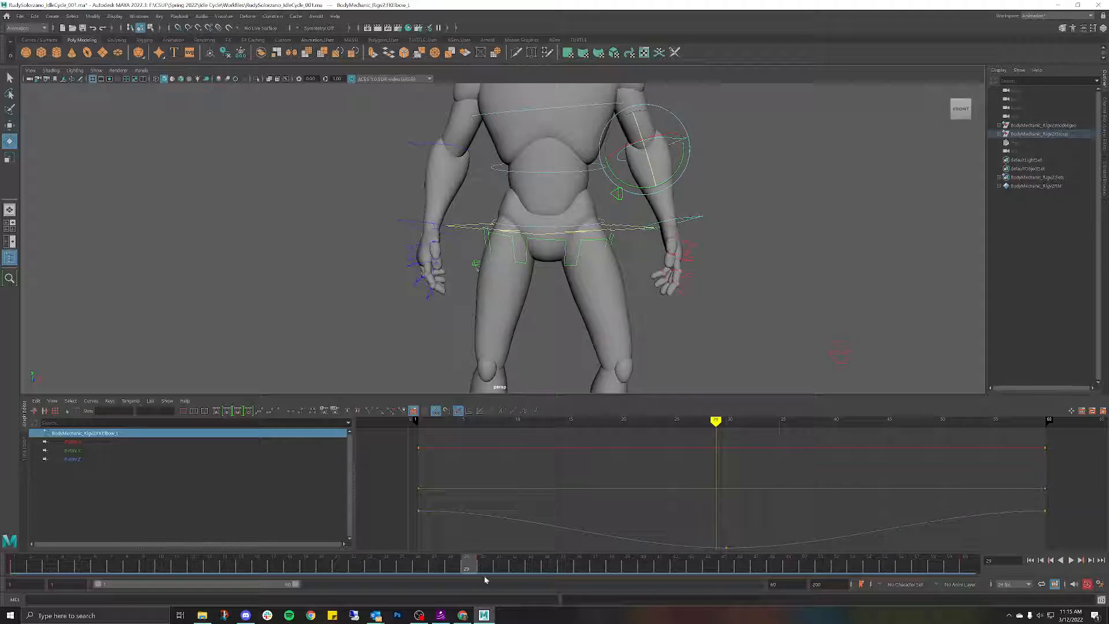
Step: Go to frame 30, select the right-hand Fingers control and display its channel values
mouse_move(467, 566)
mouse_down()
mouse_move(453, 567)
mouse_move(484, 566)
mouse_up()
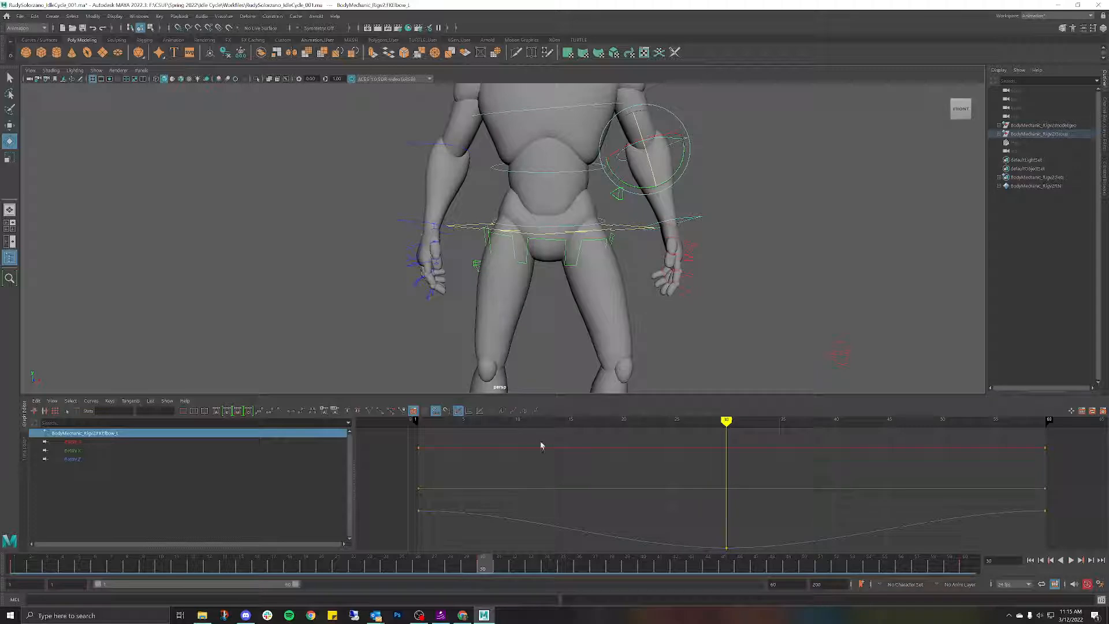
click(411, 250)
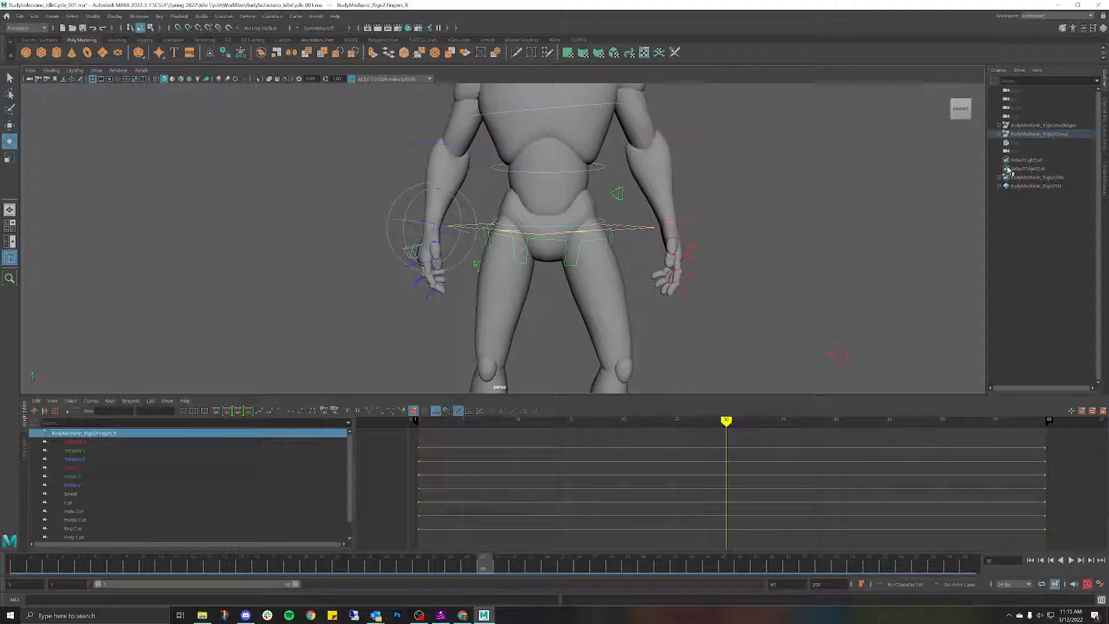
click(1105, 121)
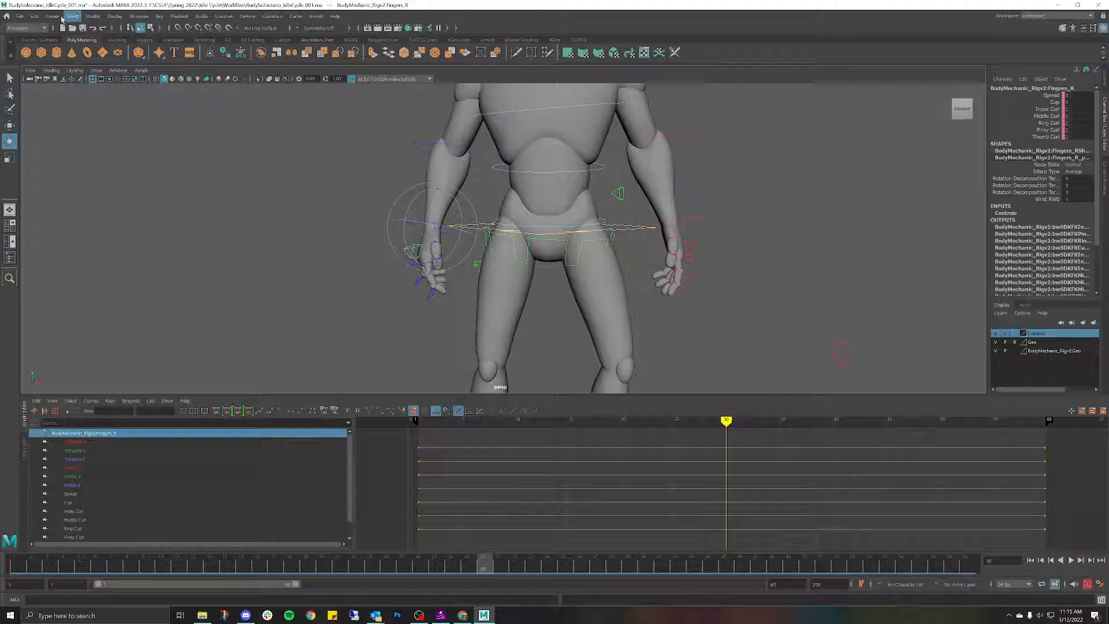
Step: Save the scene as a new Maya ASCII version in the Workfiles folder, changing the file name's version suffix to 002
click(23, 17)
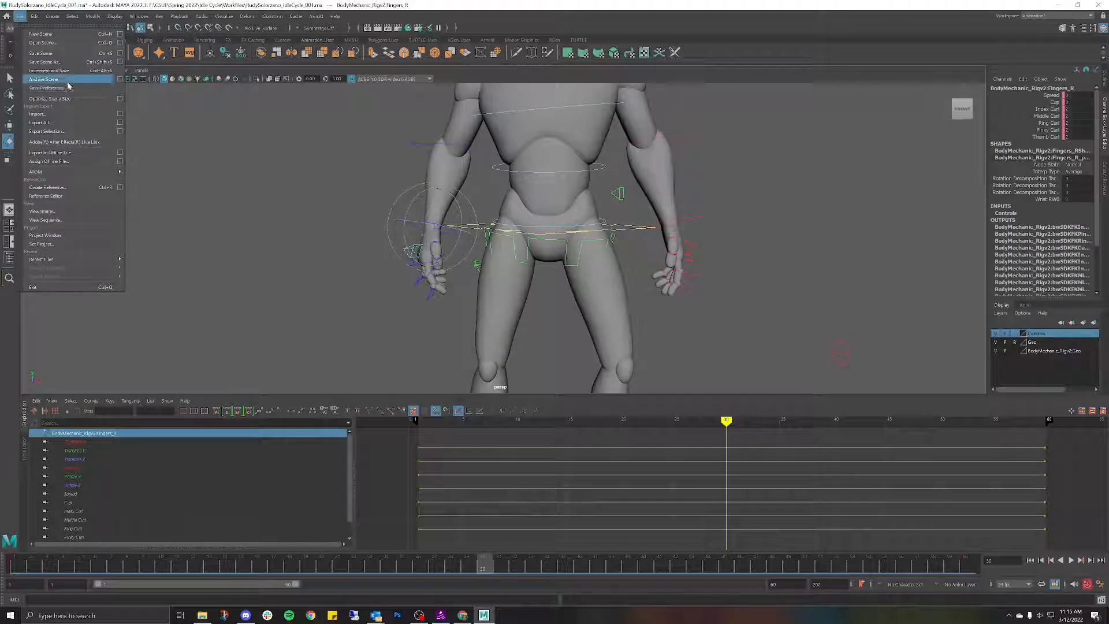
click(44, 62)
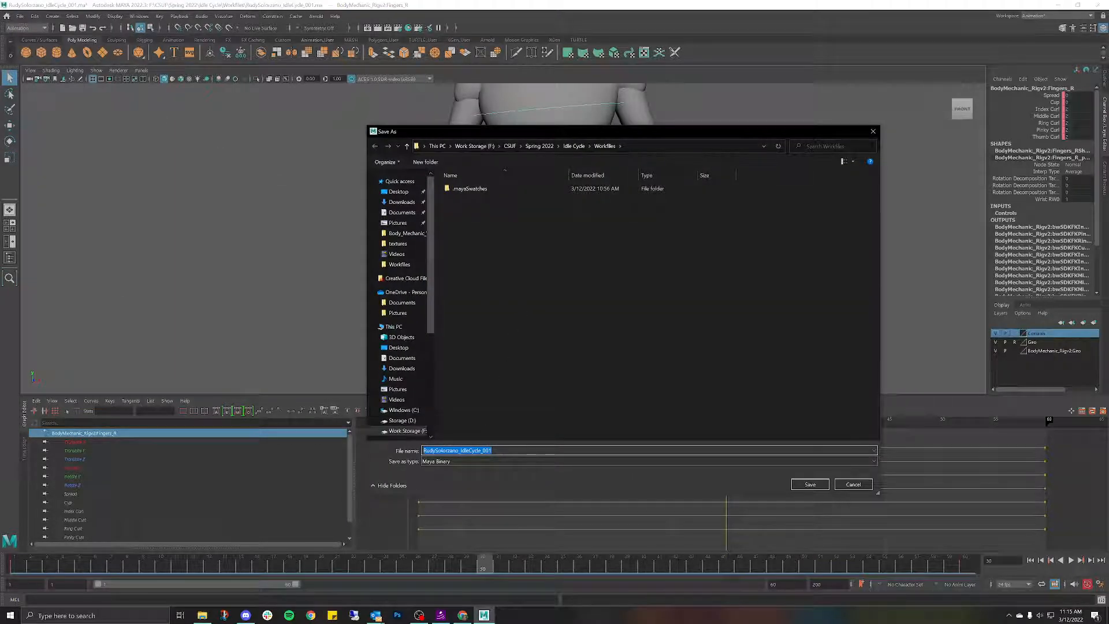
scroll(401, 338, down, 2)
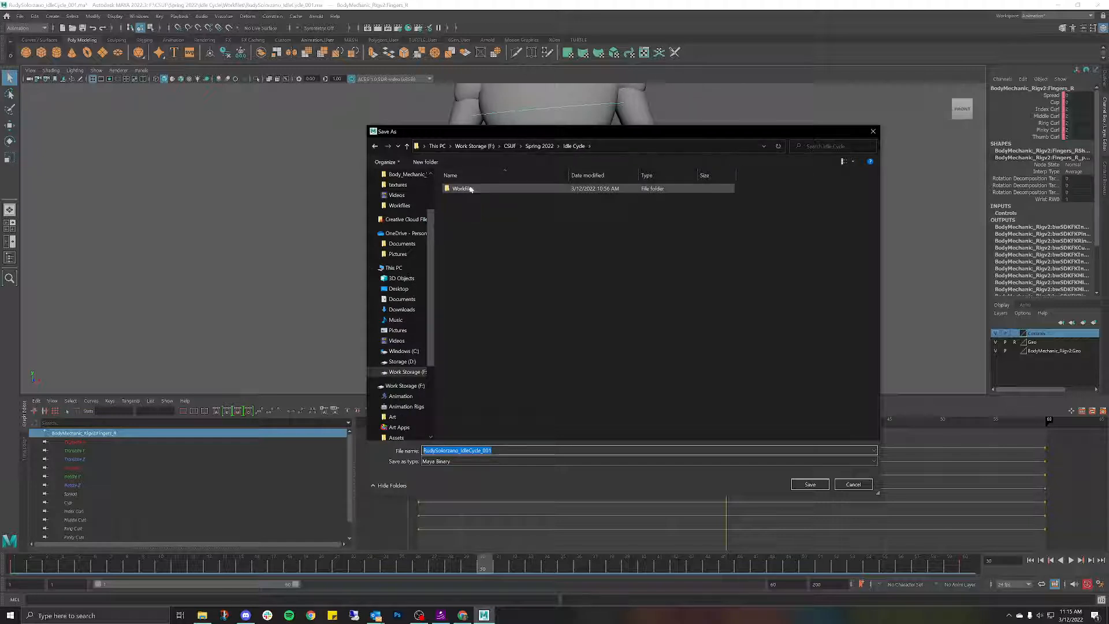
double_click(462, 189)
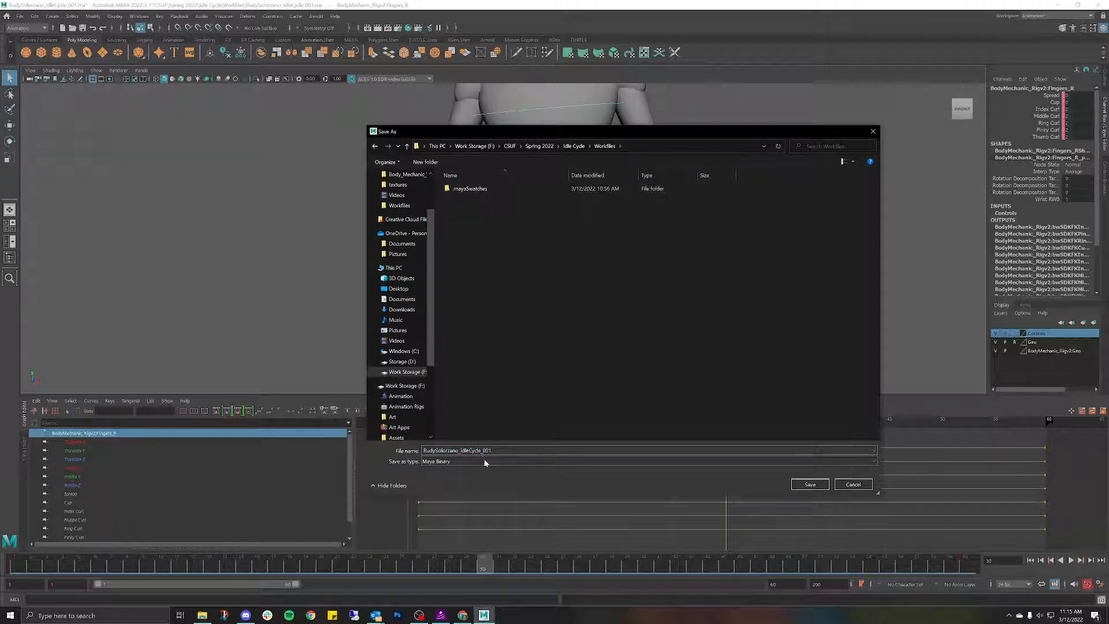
click(464, 461)
click(458, 469)
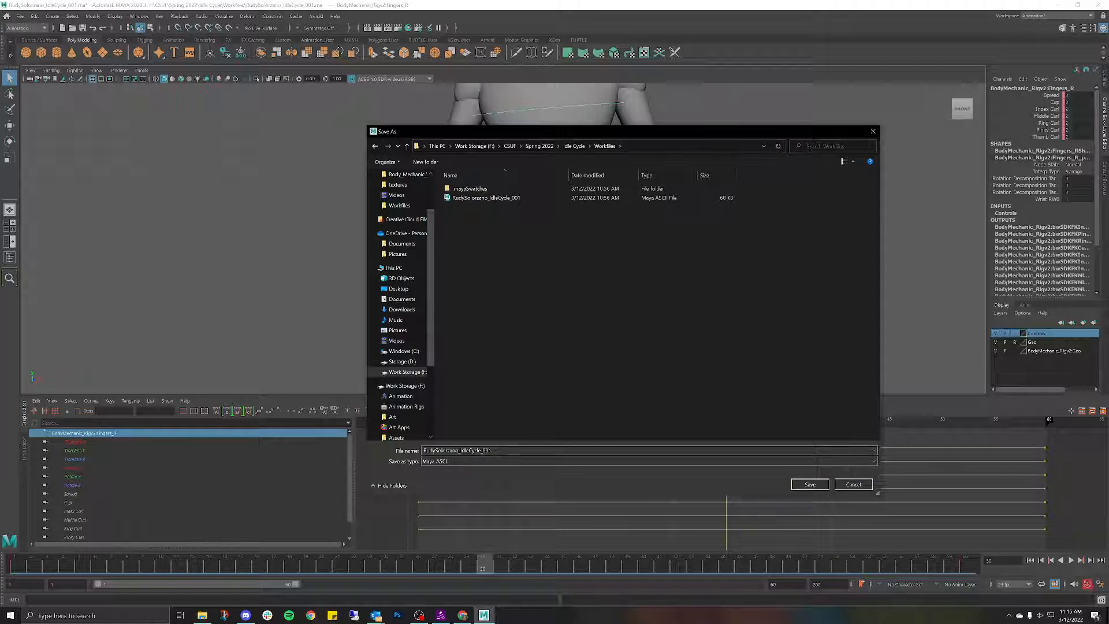
click(500, 450)
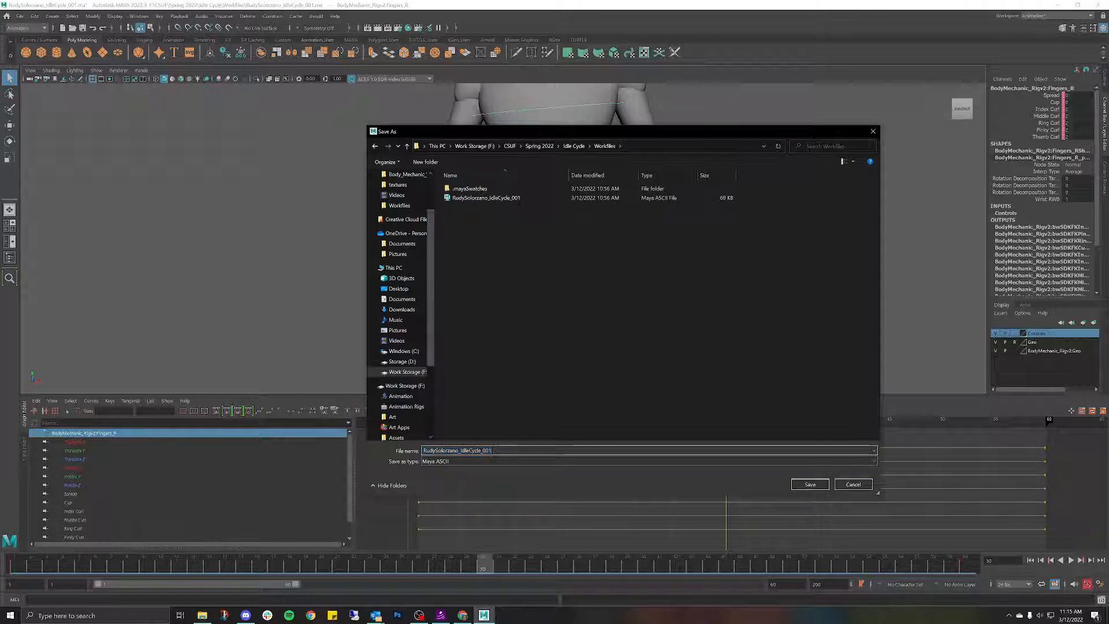
key(BackSpace)
text(2)
key(Return)
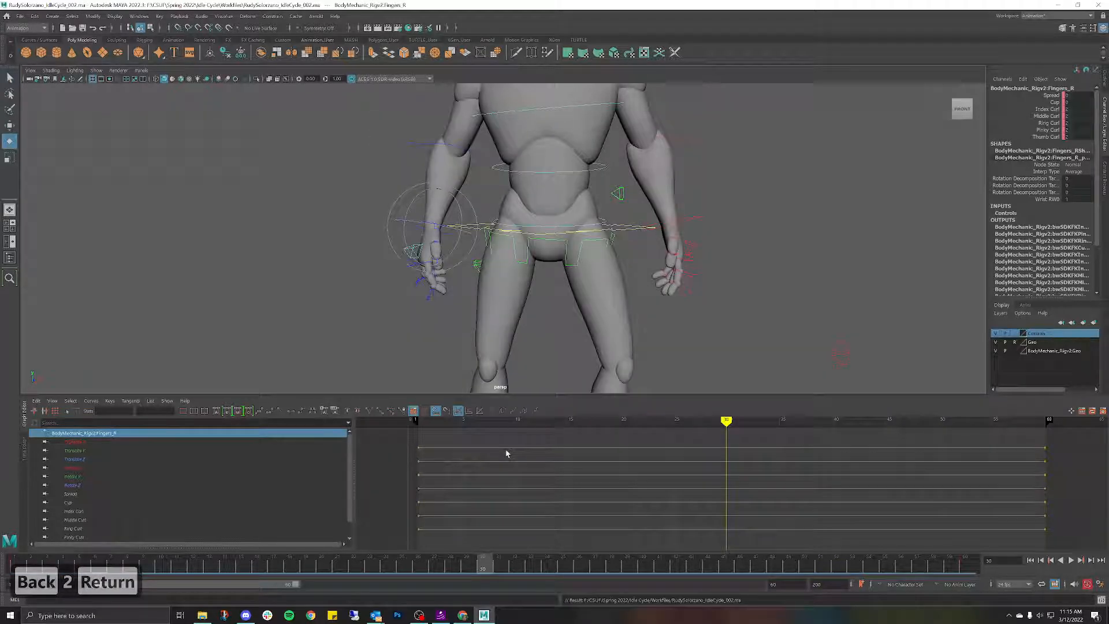
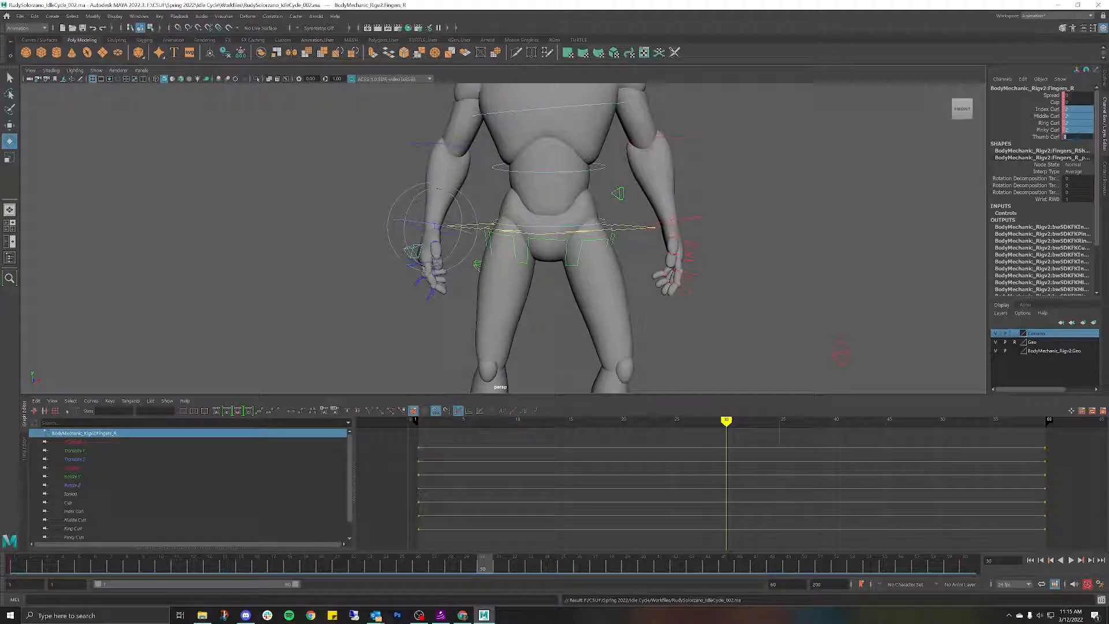
Step: Set the right Fingers control's Index, Middle, Ring, Pinky and Thumb Curl to 1.5 at frame 30 and scrub to check them
key(Return)
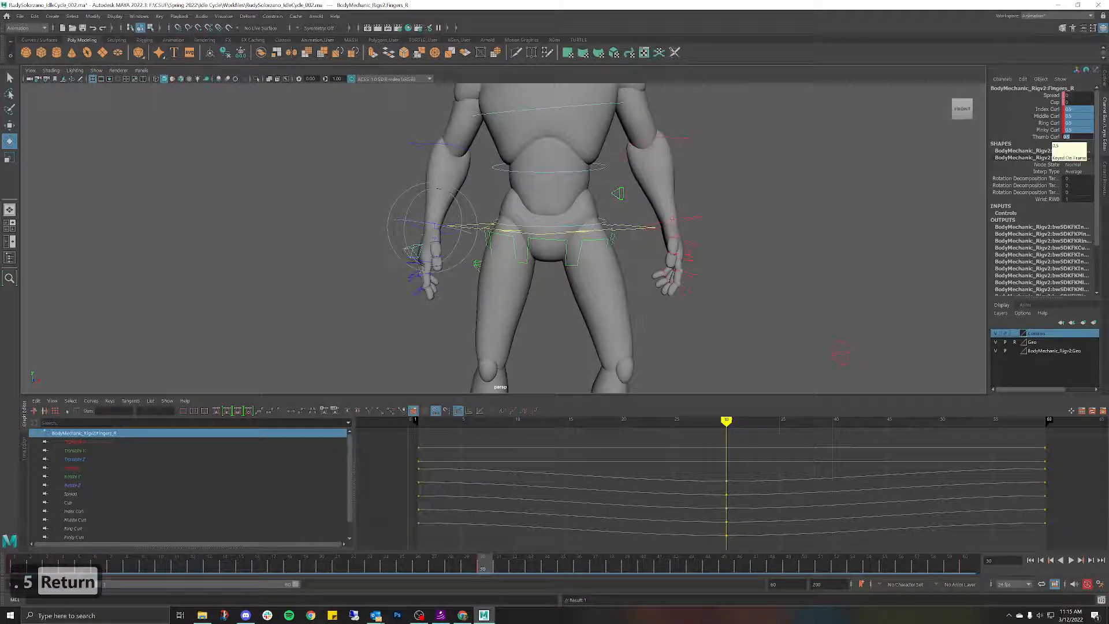
text(1.5)
key(Return)
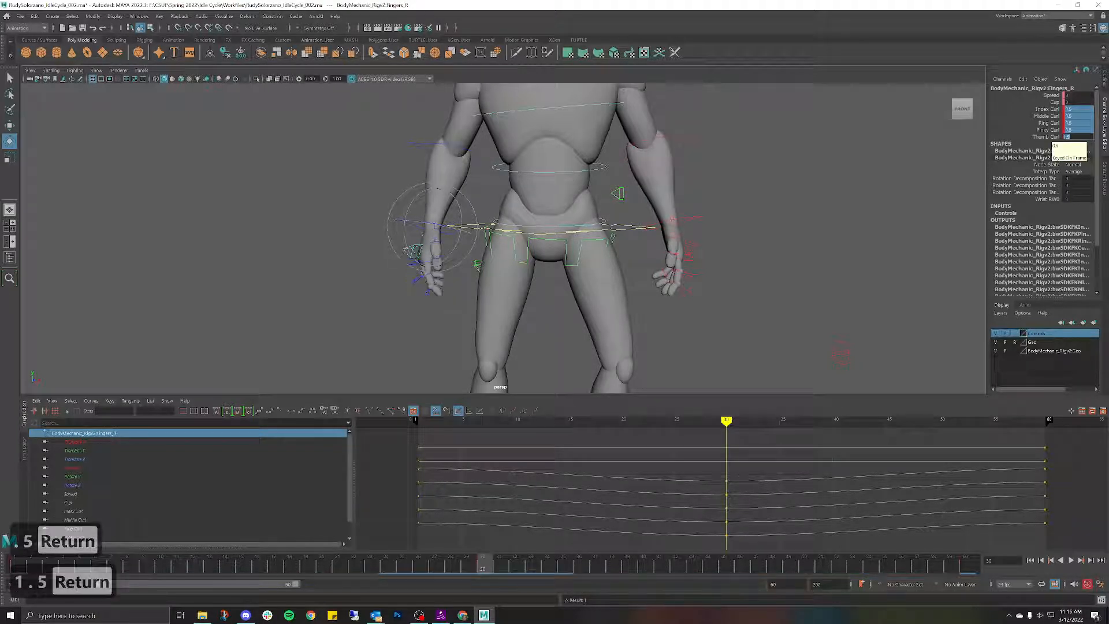
mouse_move(470, 560)
mouse_down()
mouse_move(152, 554)
mouse_move(655, 557)
mouse_move(466, 559)
mouse_up()
drag(161, 559, 481, 571)
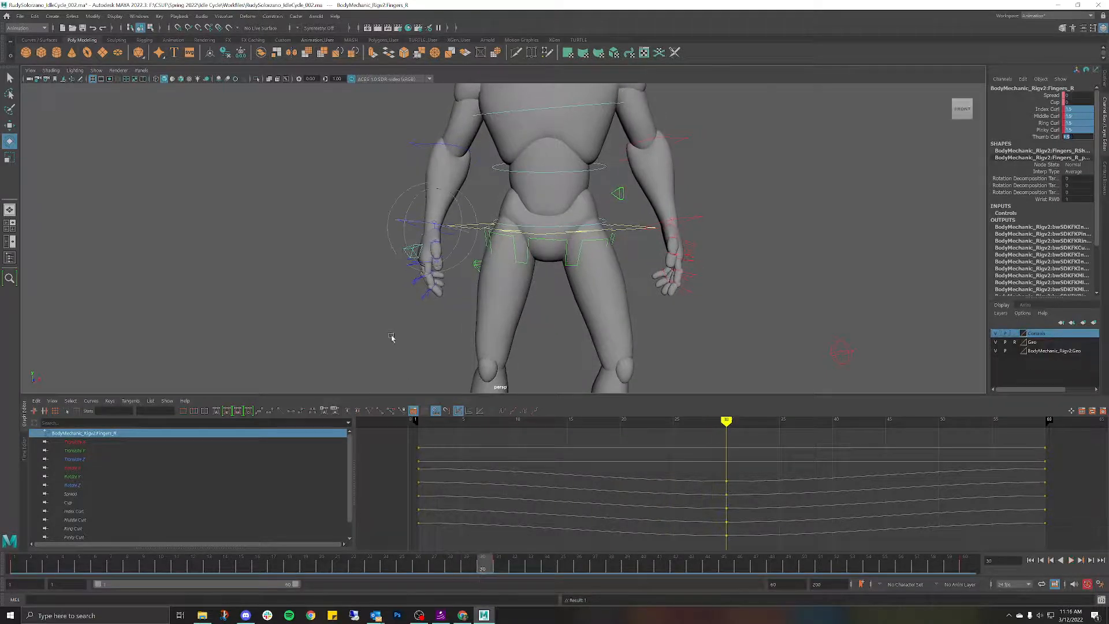
Step: Try changing the right Fingers control's Cup value at frame 30 while viewing the hand from the side, and undo it
alt+drag(391, 338, 450, 329)
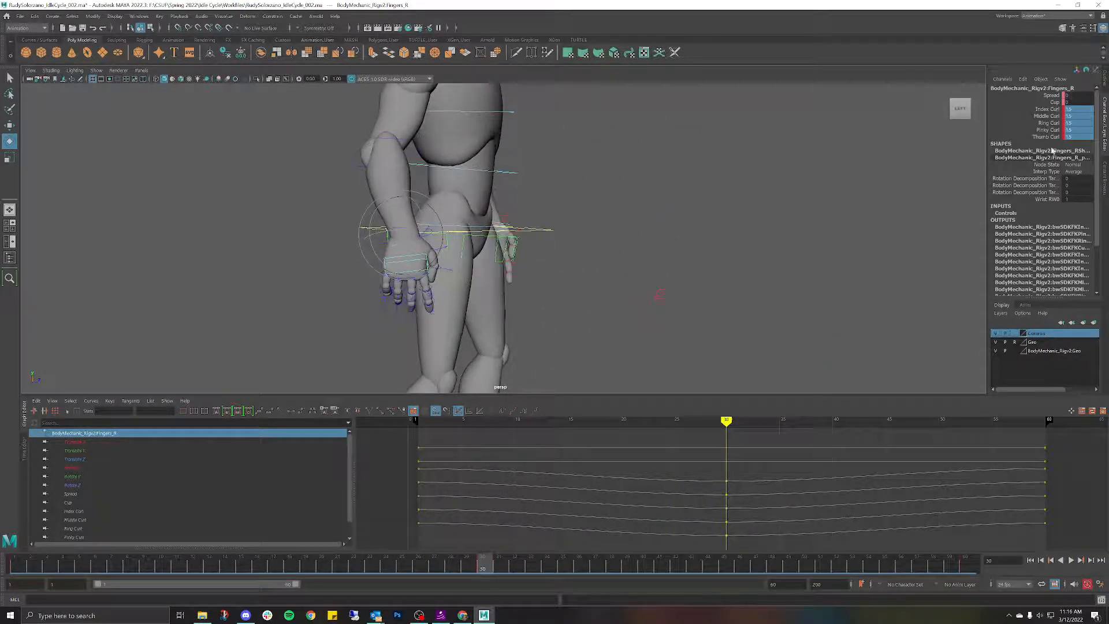
click(1084, 102)
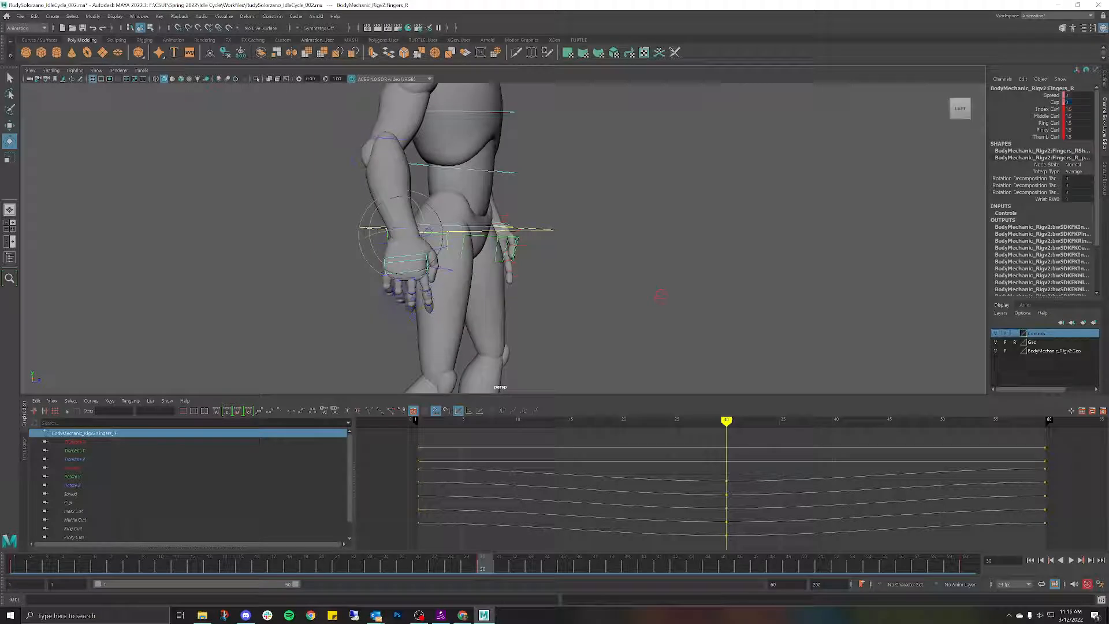
key(ctrl+z)
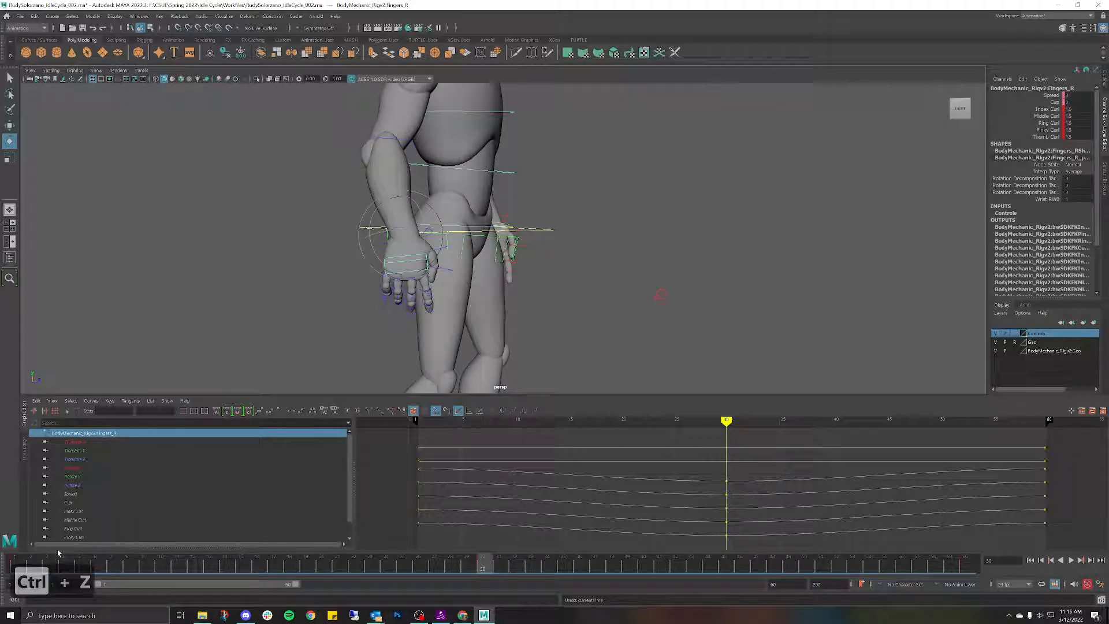
Step: Set the right Fingers control's Cup to 2 at frame 1 and check the hand from the front three-quarter view
click(20, 562)
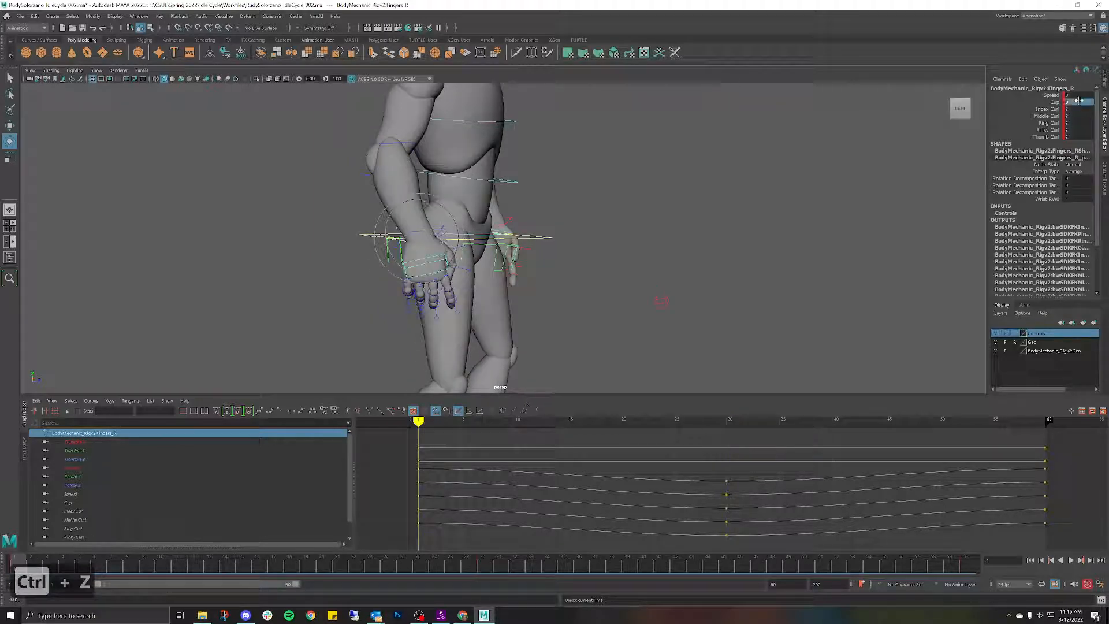
text(2)
key(Return)
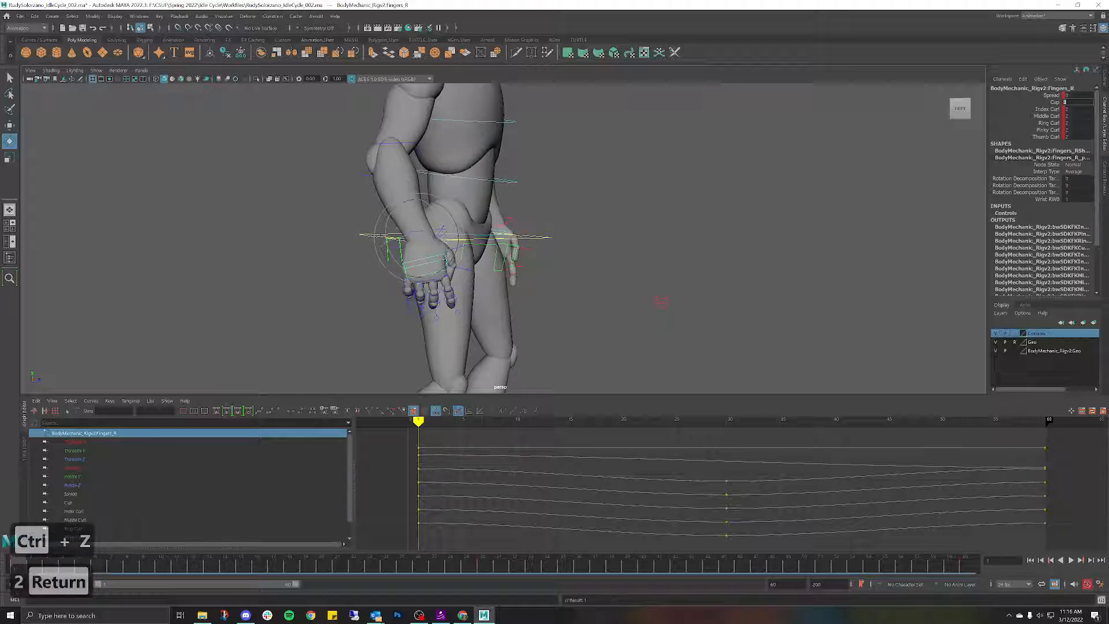
alt+drag(714, 239, 579, 252)
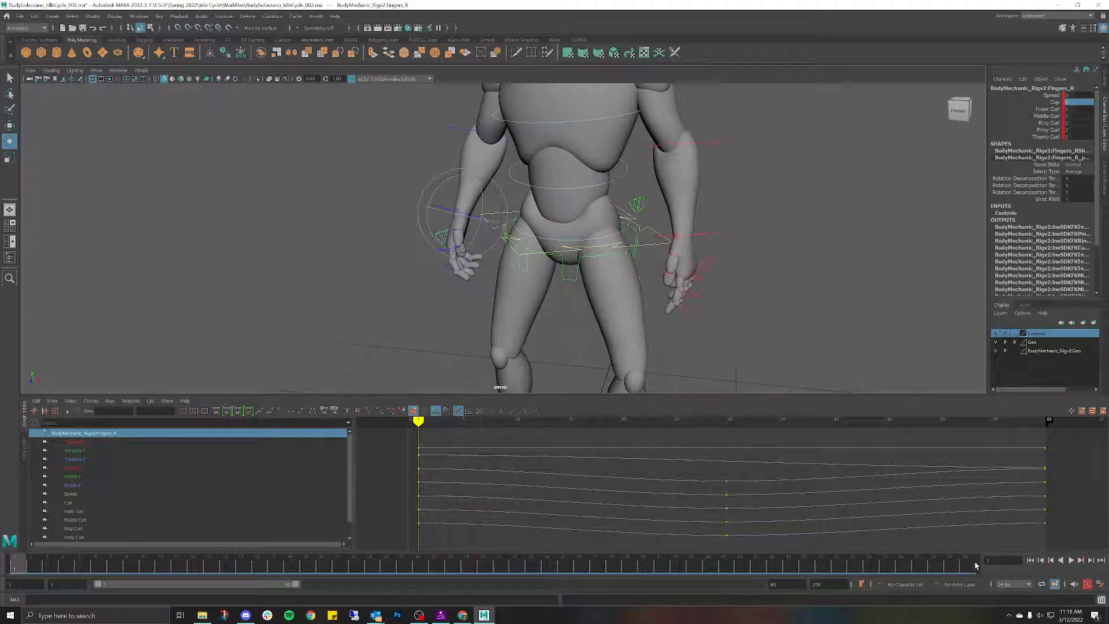
Step: Compare the first and last frames and play back the cycle to check the finger motion across the loop
click(975, 564)
click(15, 564)
drag(26, 562, 1066, 574)
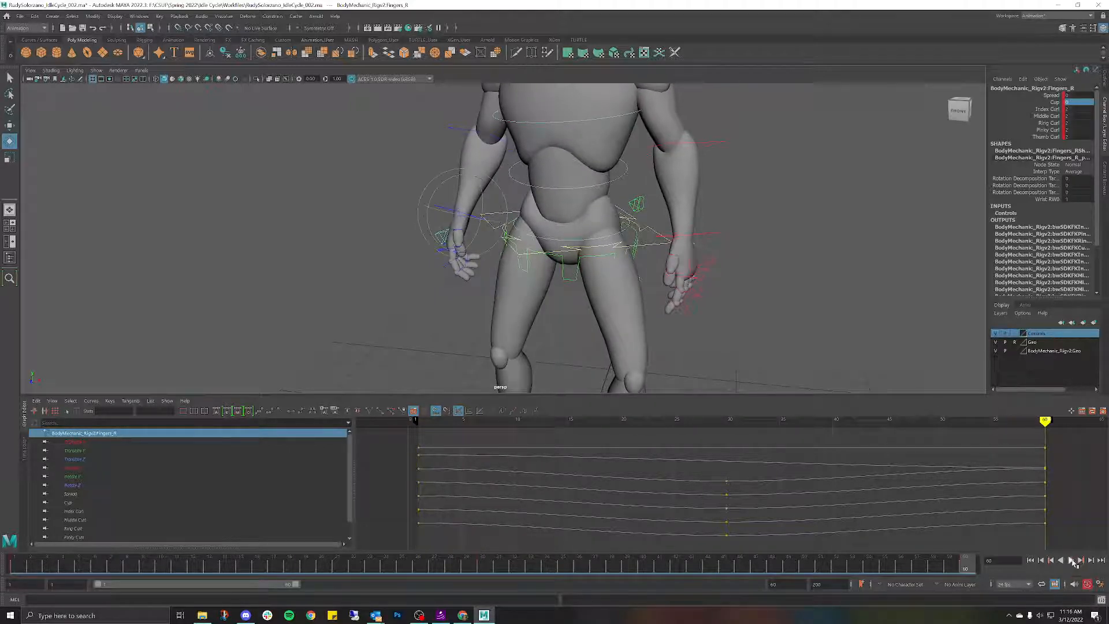
click(1071, 561)
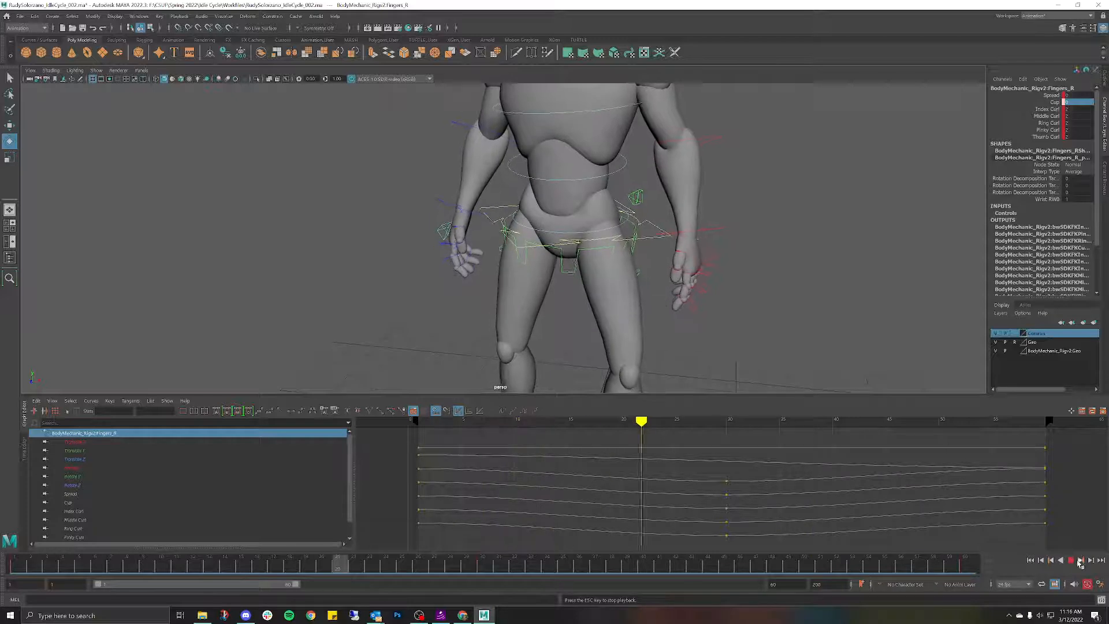
click(1071, 560)
Step: Try copying the right Fingers control's frame 1 keys to frame 60, undo the paste and replay the motion
drag(619, 568, 16, 566)
right_click(22, 564)
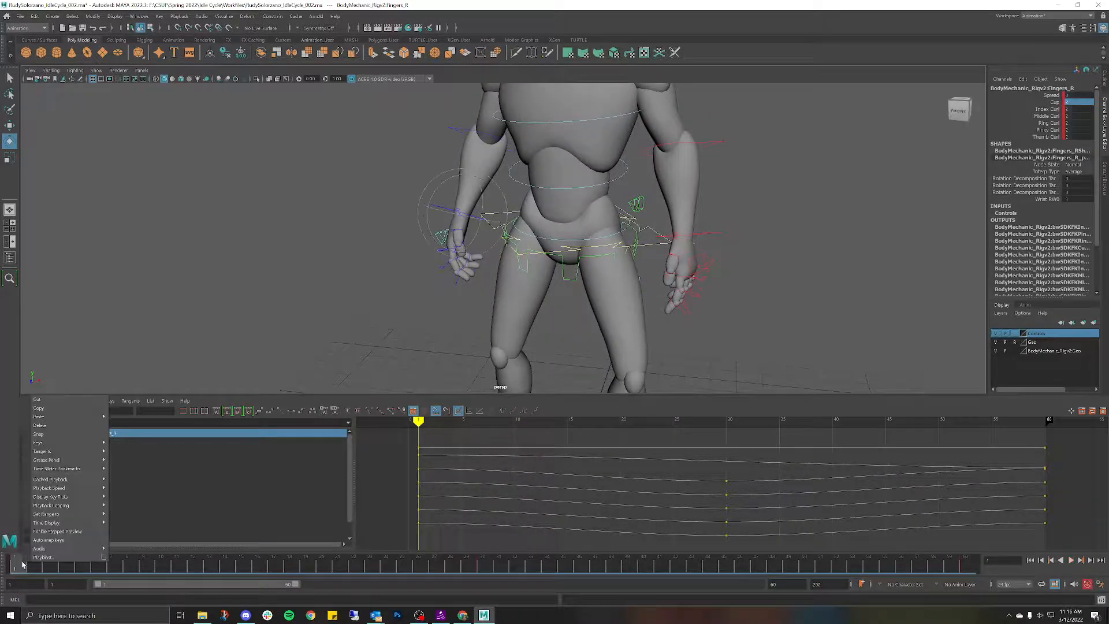
click(50, 409)
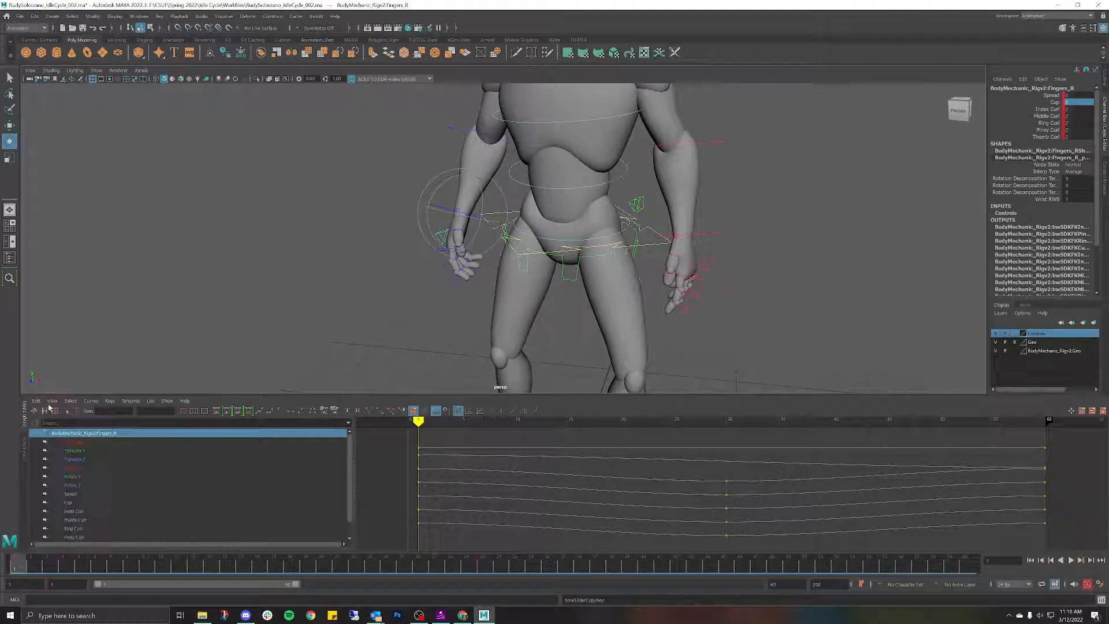
right_click(963, 573)
click(940, 420)
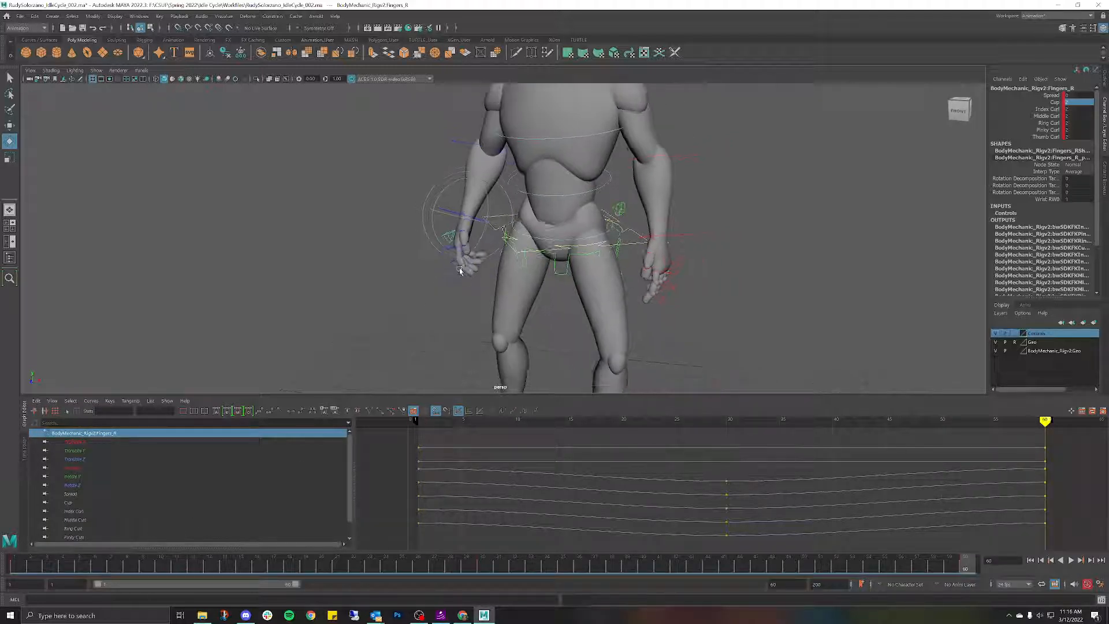
key(ctrl+z)
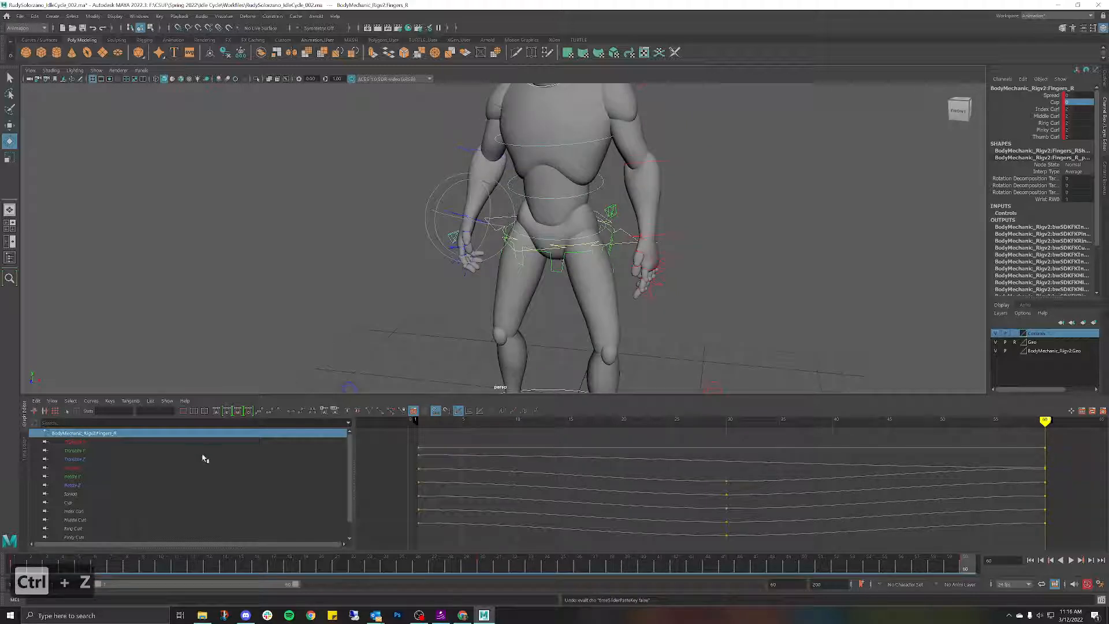
scroll(546, 295, up, 2)
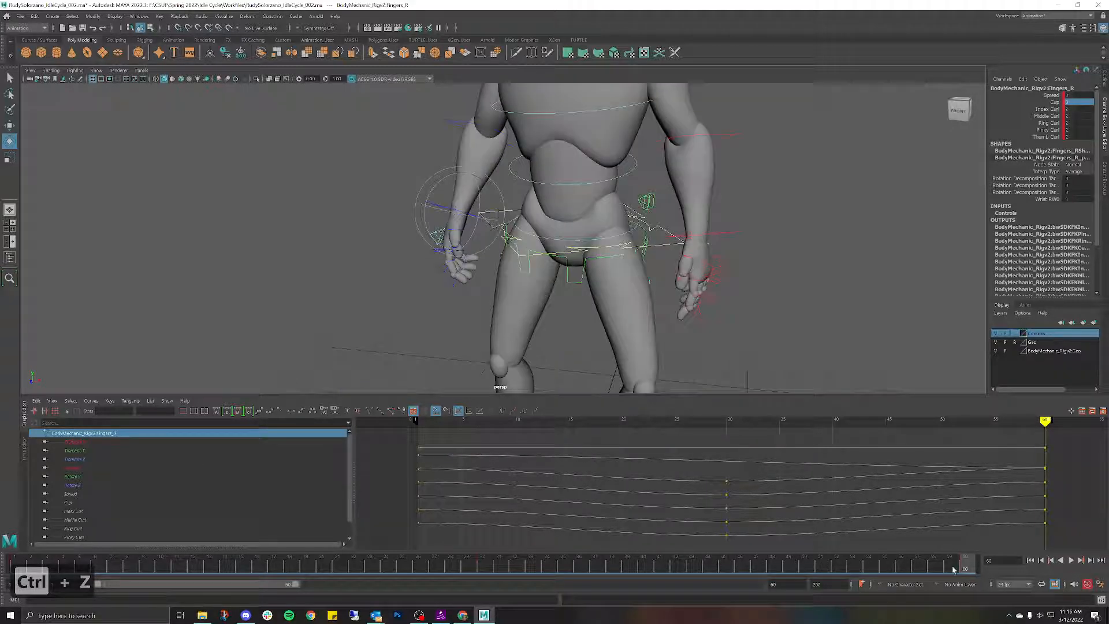
click(1077, 561)
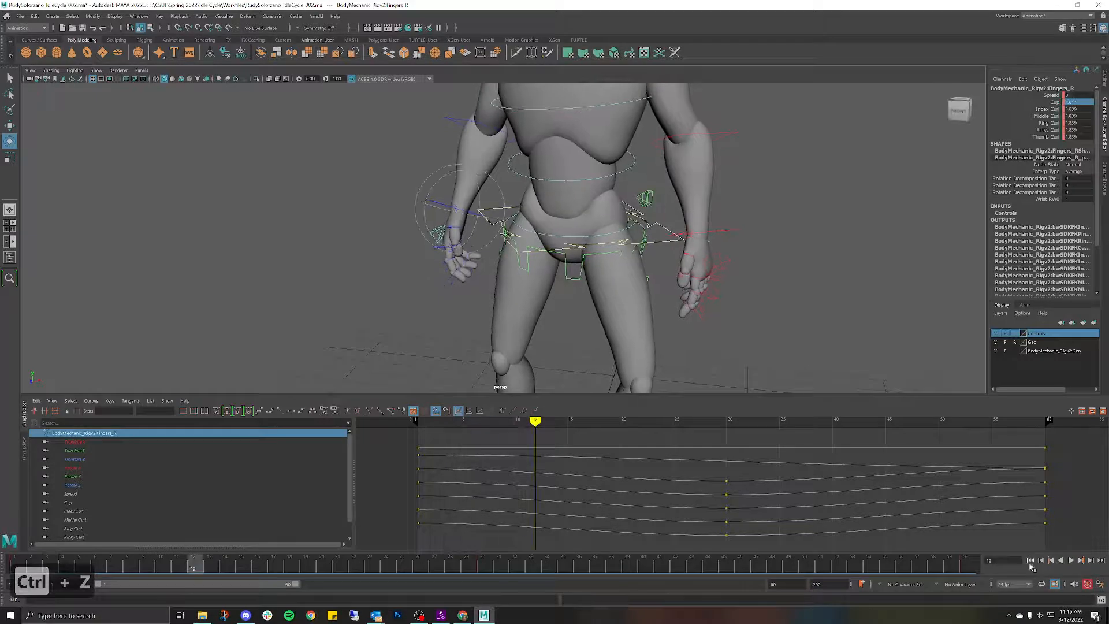
Step: Set the left Fingers control's Cup to 1.5 at frame 1
click(25, 565)
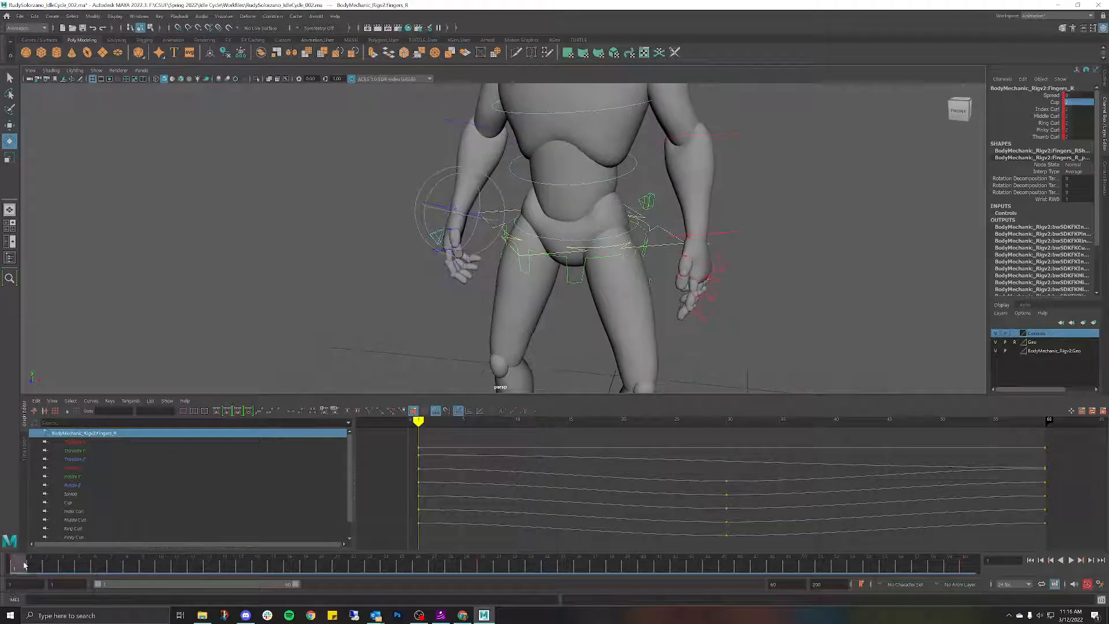
alt+drag(703, 258, 682, 275)
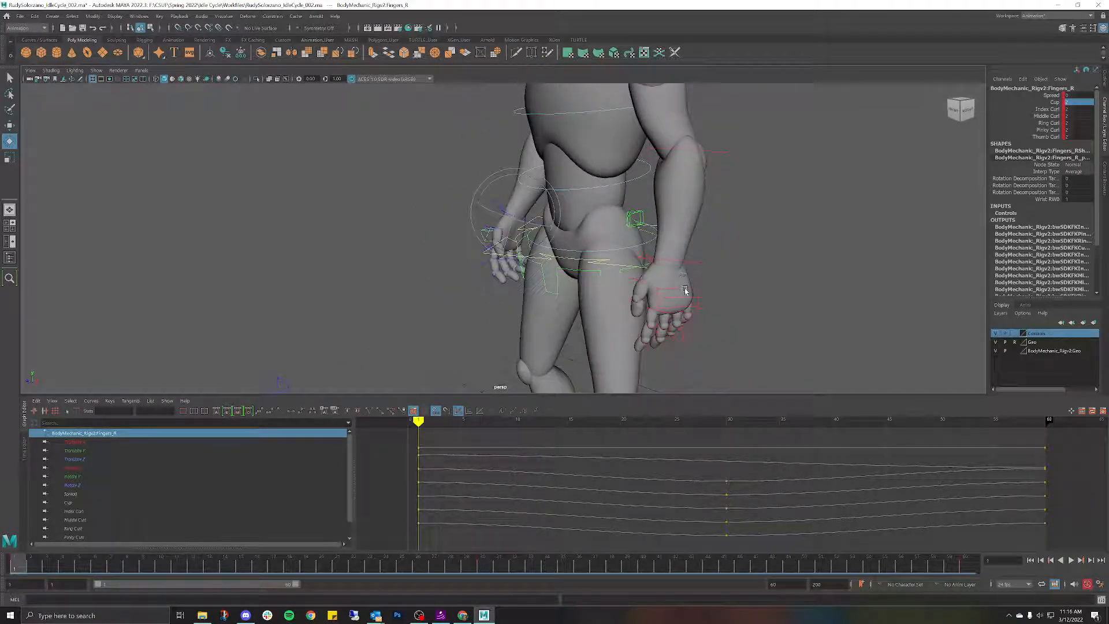
click(685, 291)
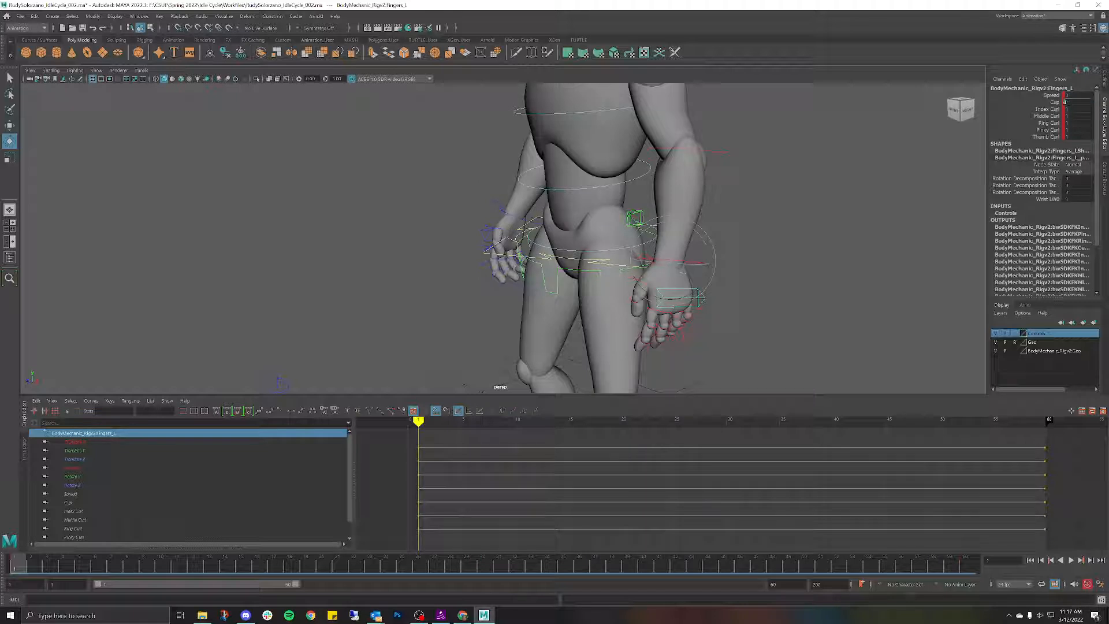
text(1.5)
key(Return)
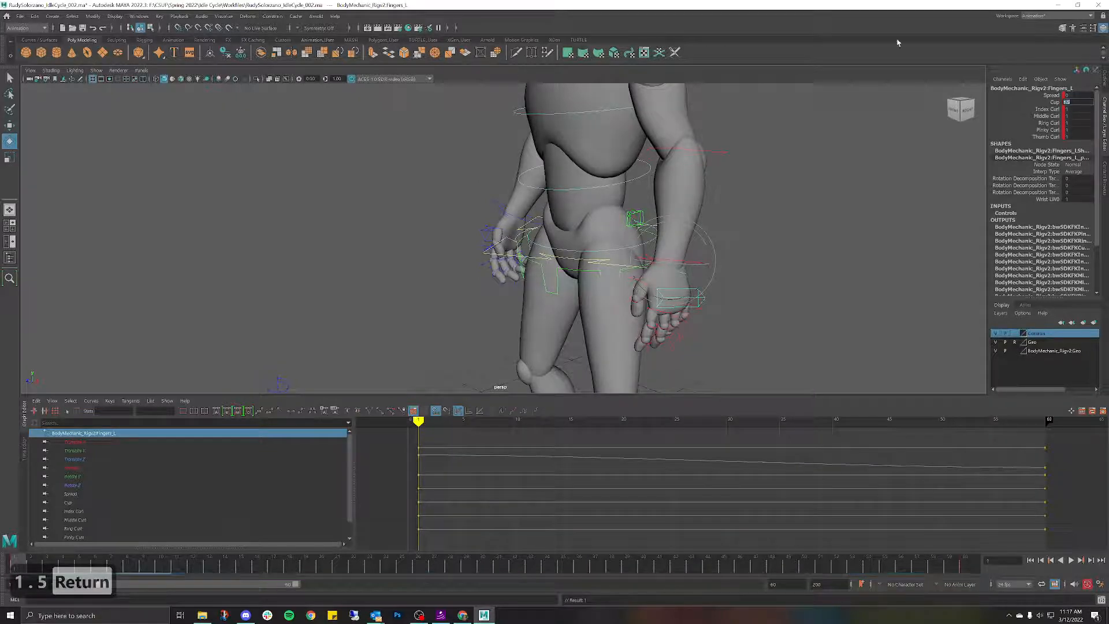
Step: Play back the cycle from the front three-quarter view to check both hands' motion
alt+drag(627, 230, 706, 234)
click(1071, 561)
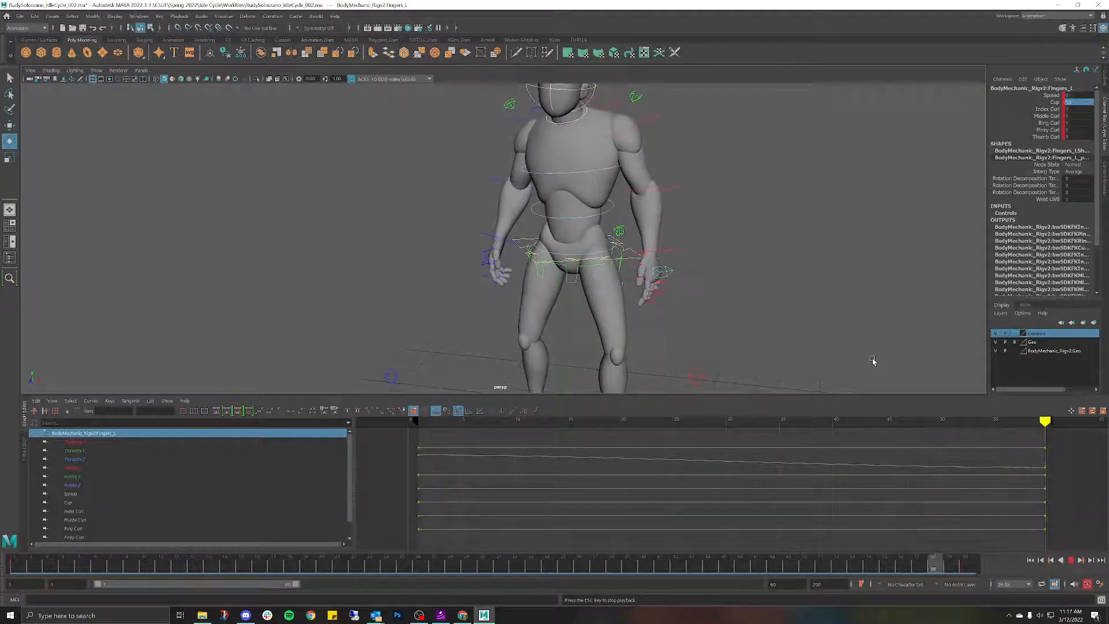
click(1071, 560)
Step: Select all objects in the rig's Controls layer and copy their frame 1 keys to frame 60
drag(828, 569, 3, 583)
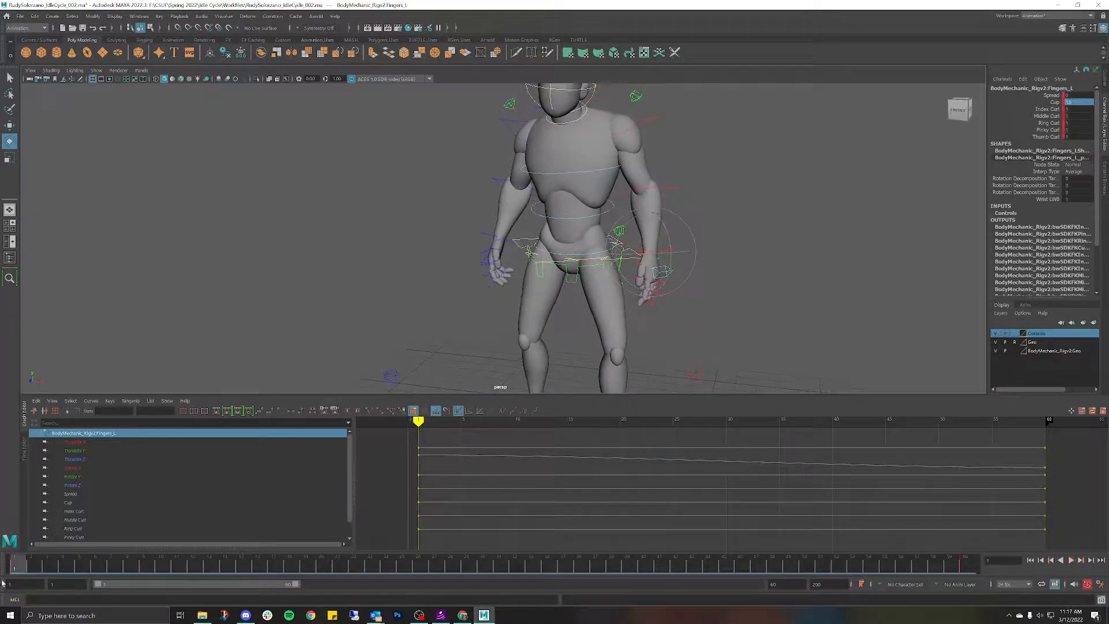
right_click(1042, 339)
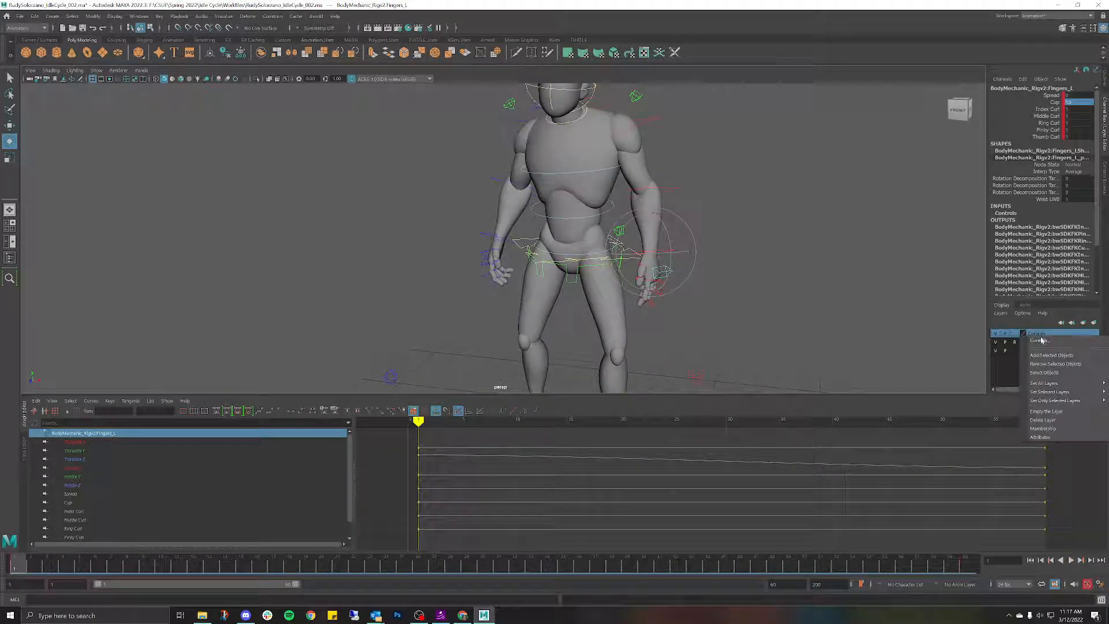
click(1046, 374)
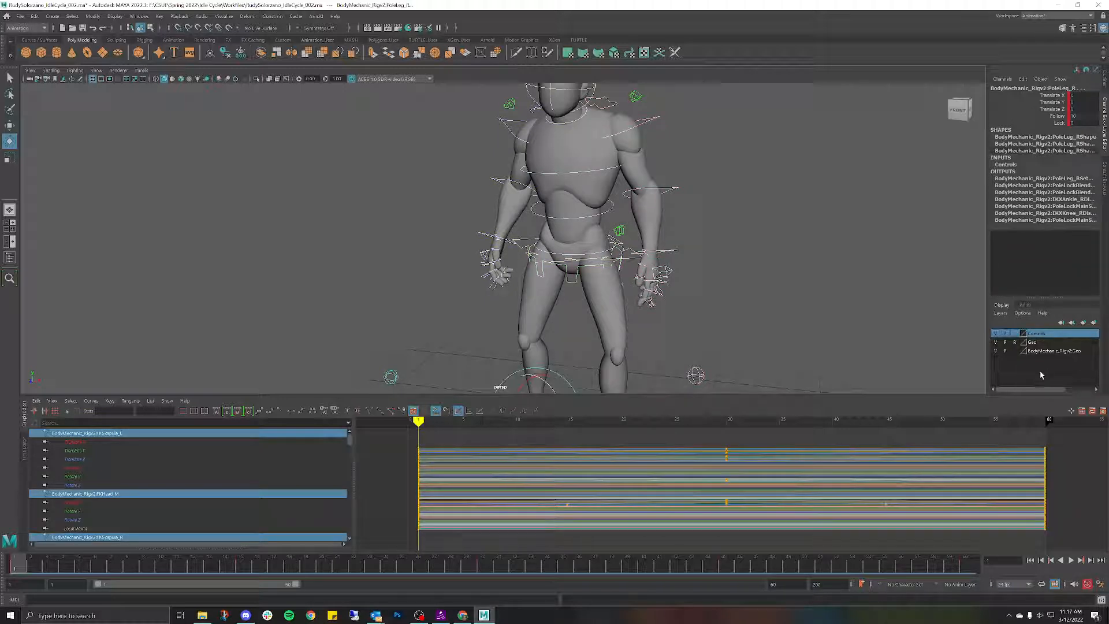
right_click(25, 568)
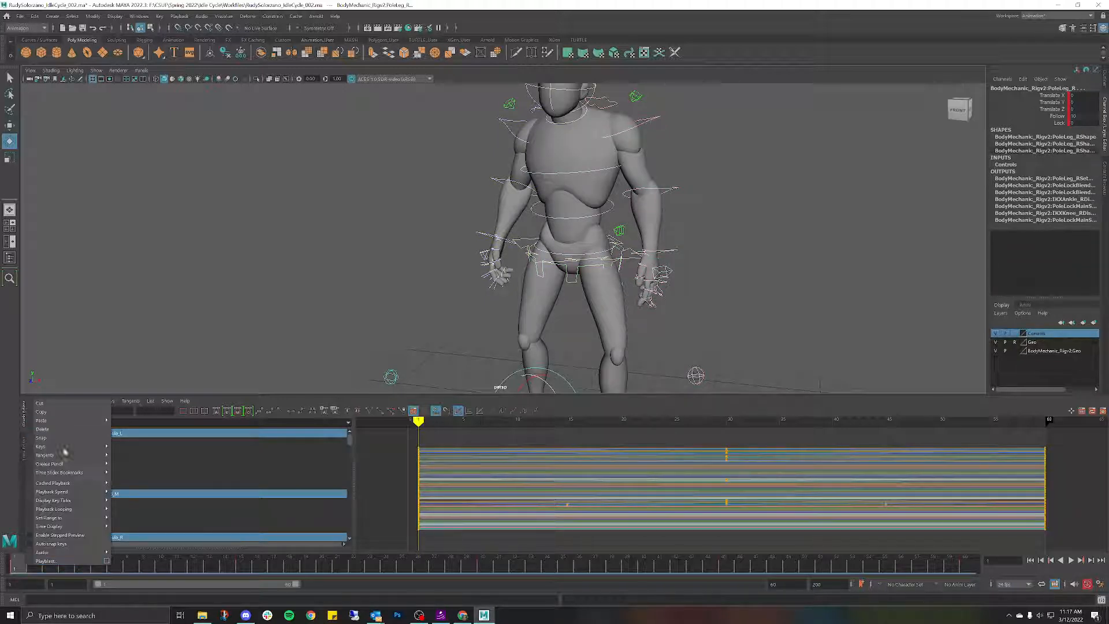
click(42, 411)
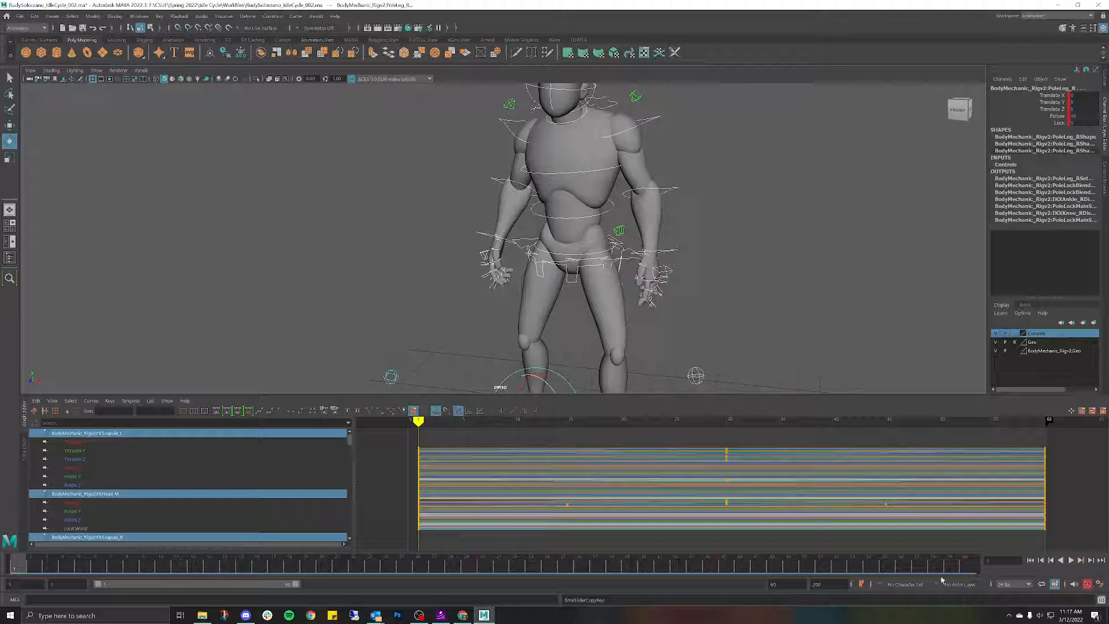
click(965, 568)
right_click(965, 568)
mouse_move(998, 427)
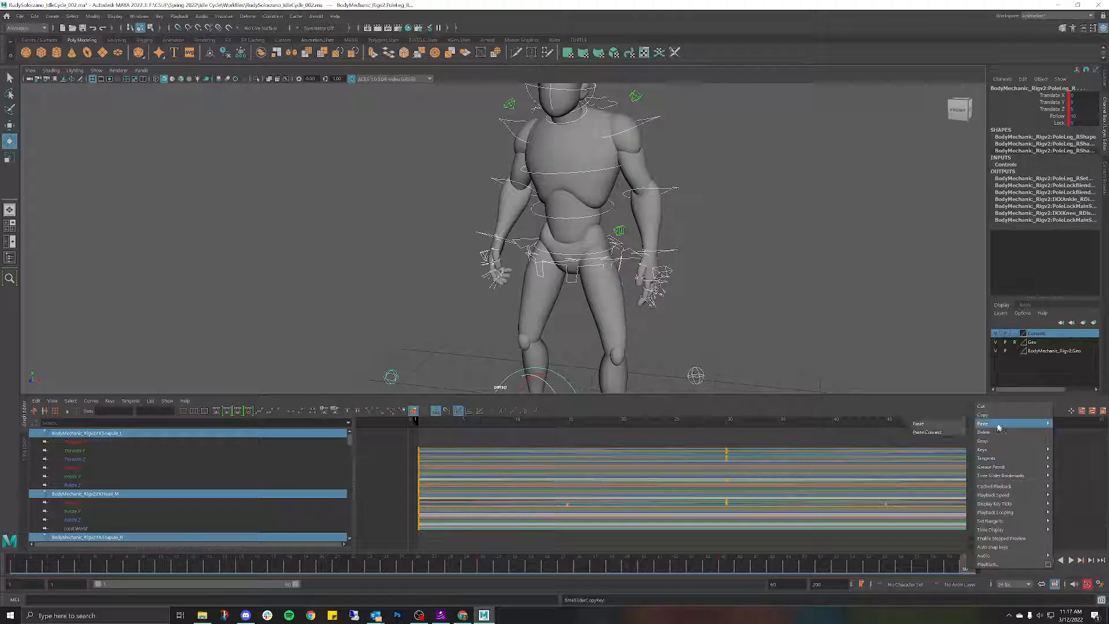
click(949, 423)
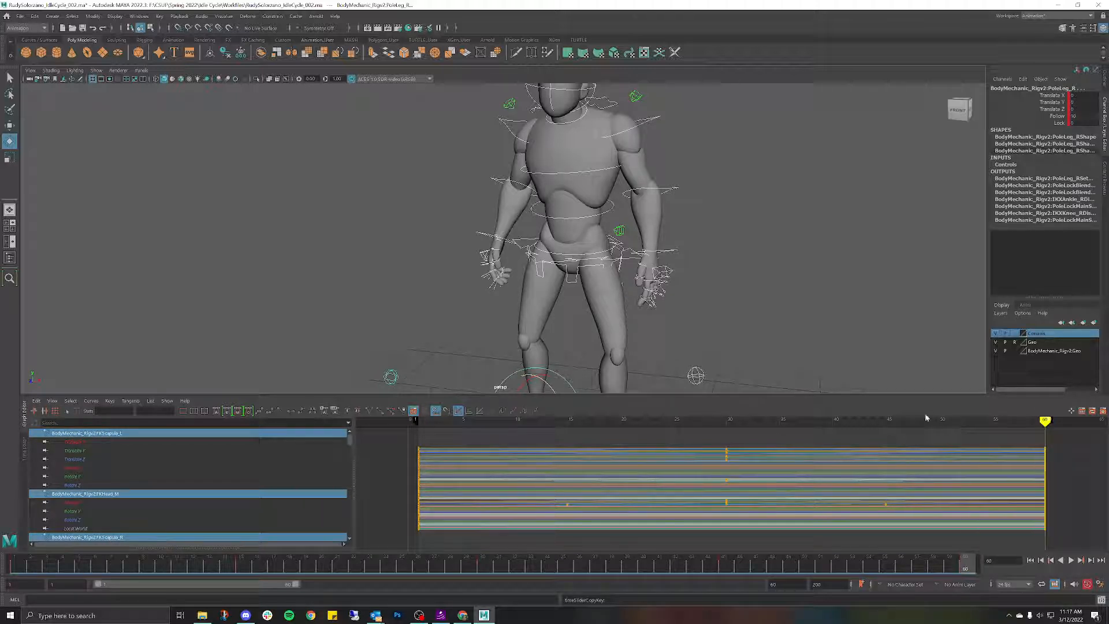
Step: Deselect the rig controls and hide their curves in the perspective viewport
click(833, 287)
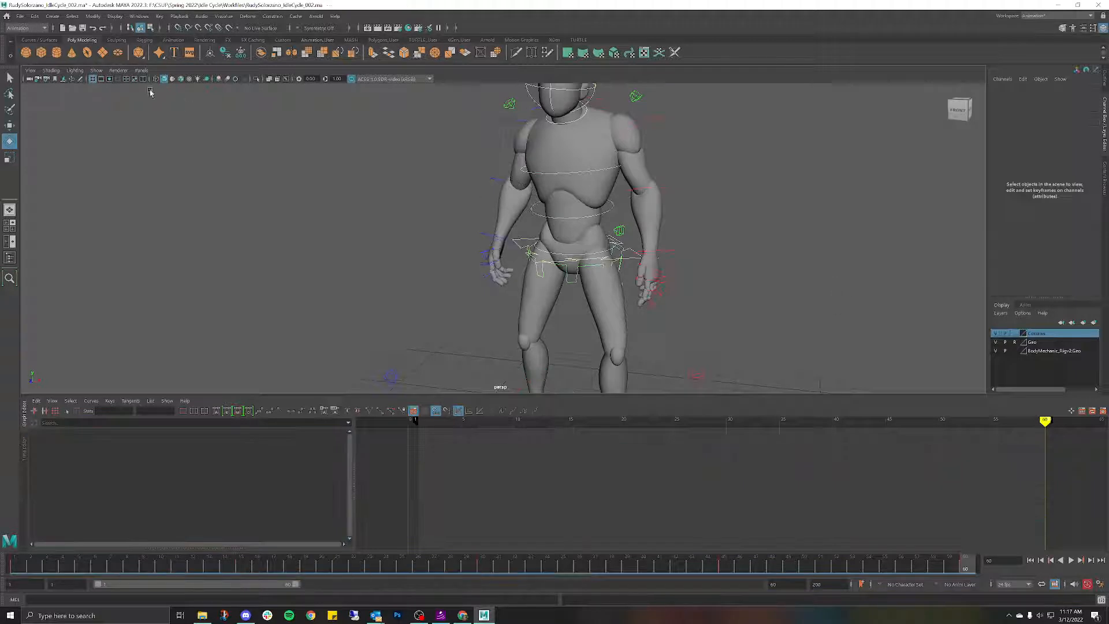
click(97, 70)
click(113, 126)
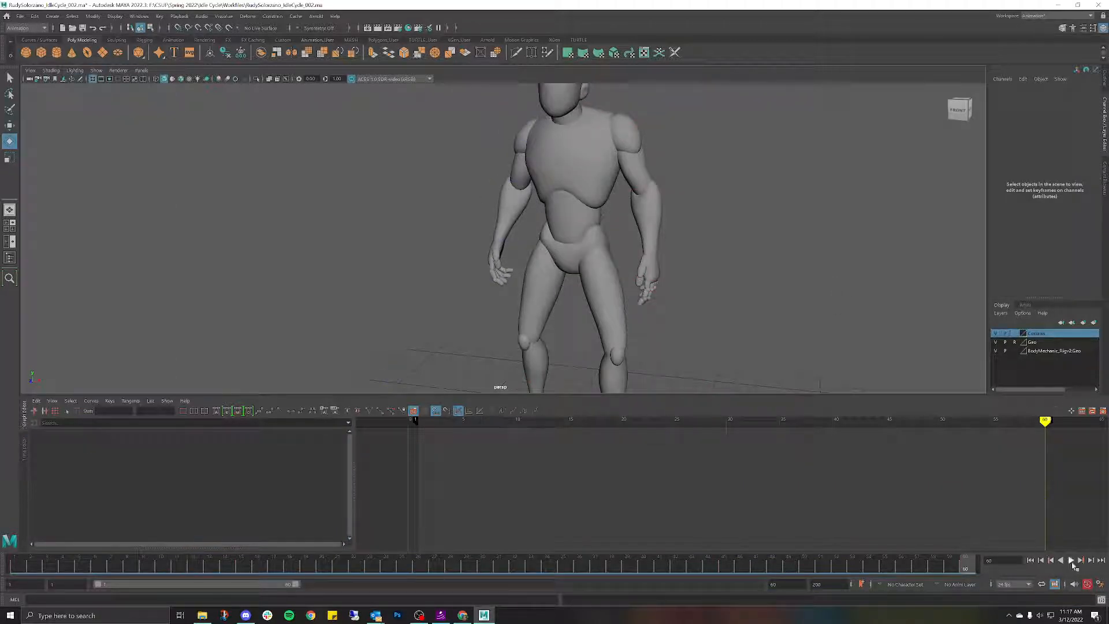
Step: Play back the loop with the whole character in view and check the idle motion from different angles
click(1072, 561)
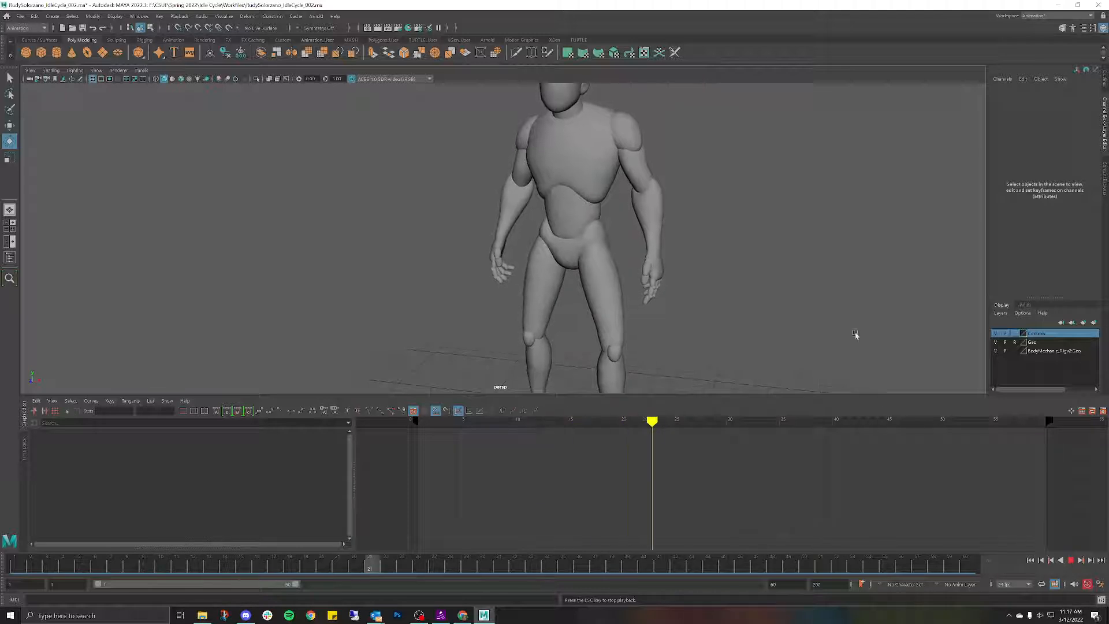
alt+right_drag(855, 334, 688, 282)
alt+drag(688, 282, 697, 273)
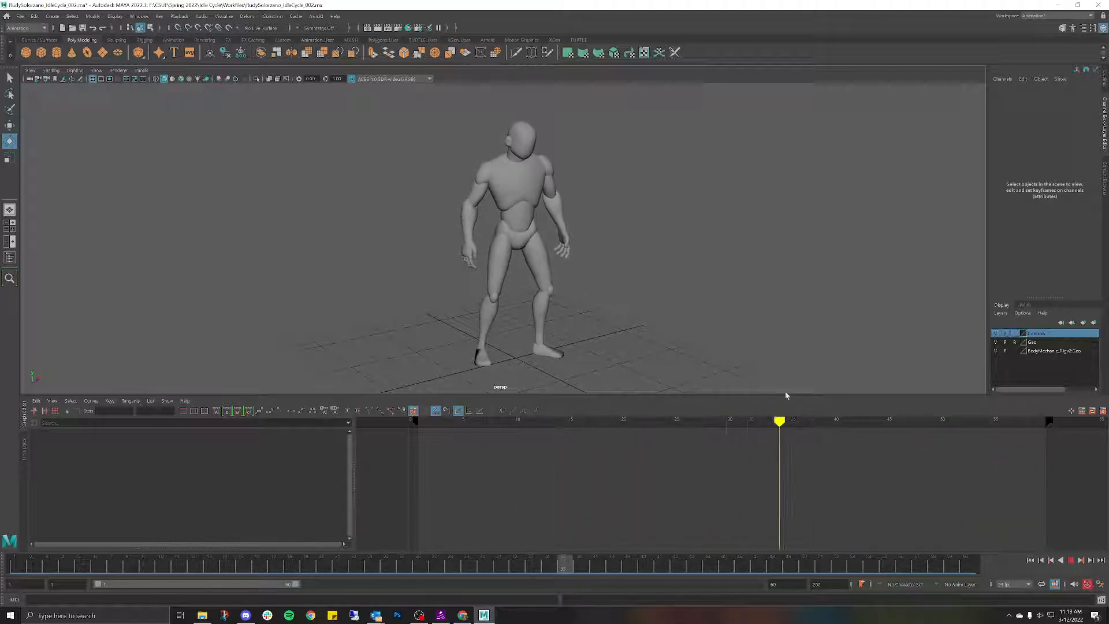
key(Escape)
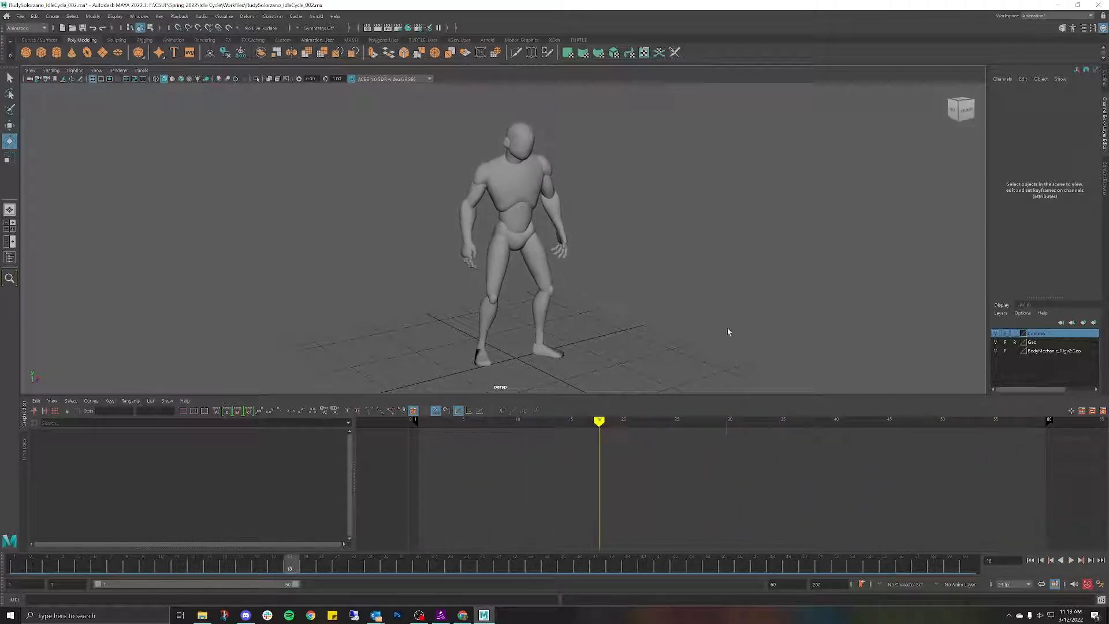
alt+drag(664, 225, 653, 224)
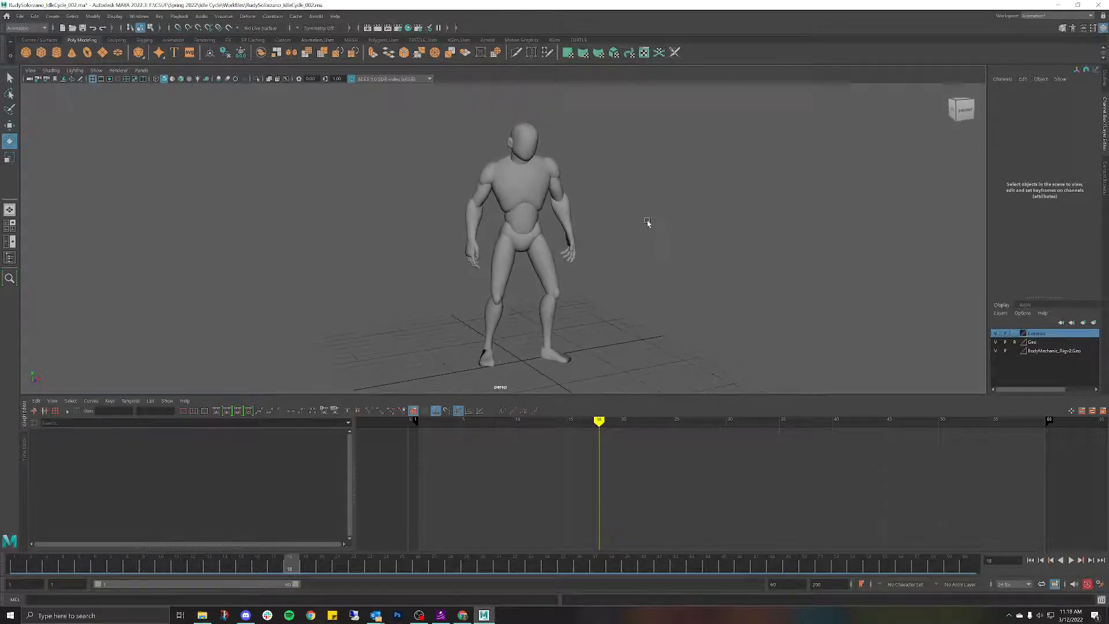